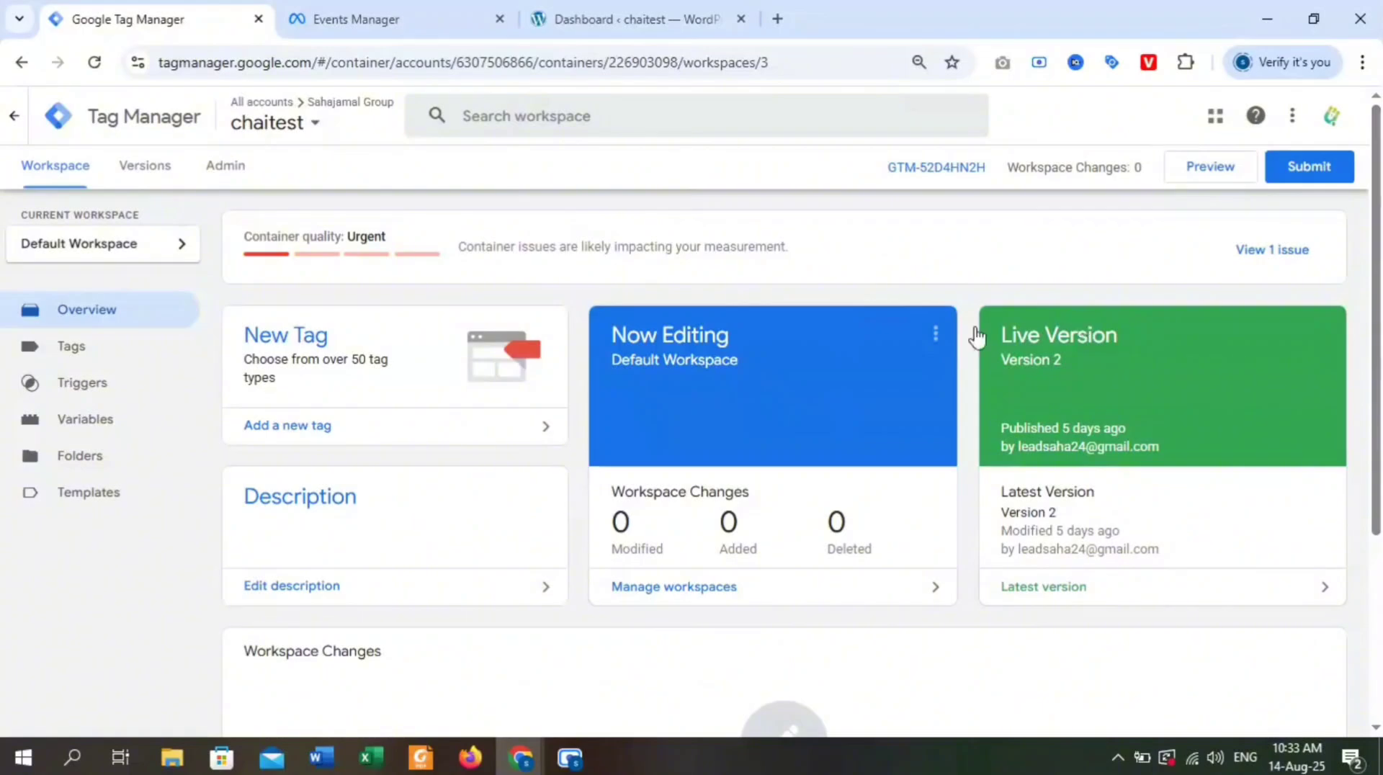
Find the Facebook Pixel tag template by facebookarchive in the Community Template Gallery and add it to the workspace.
click(124, 497)
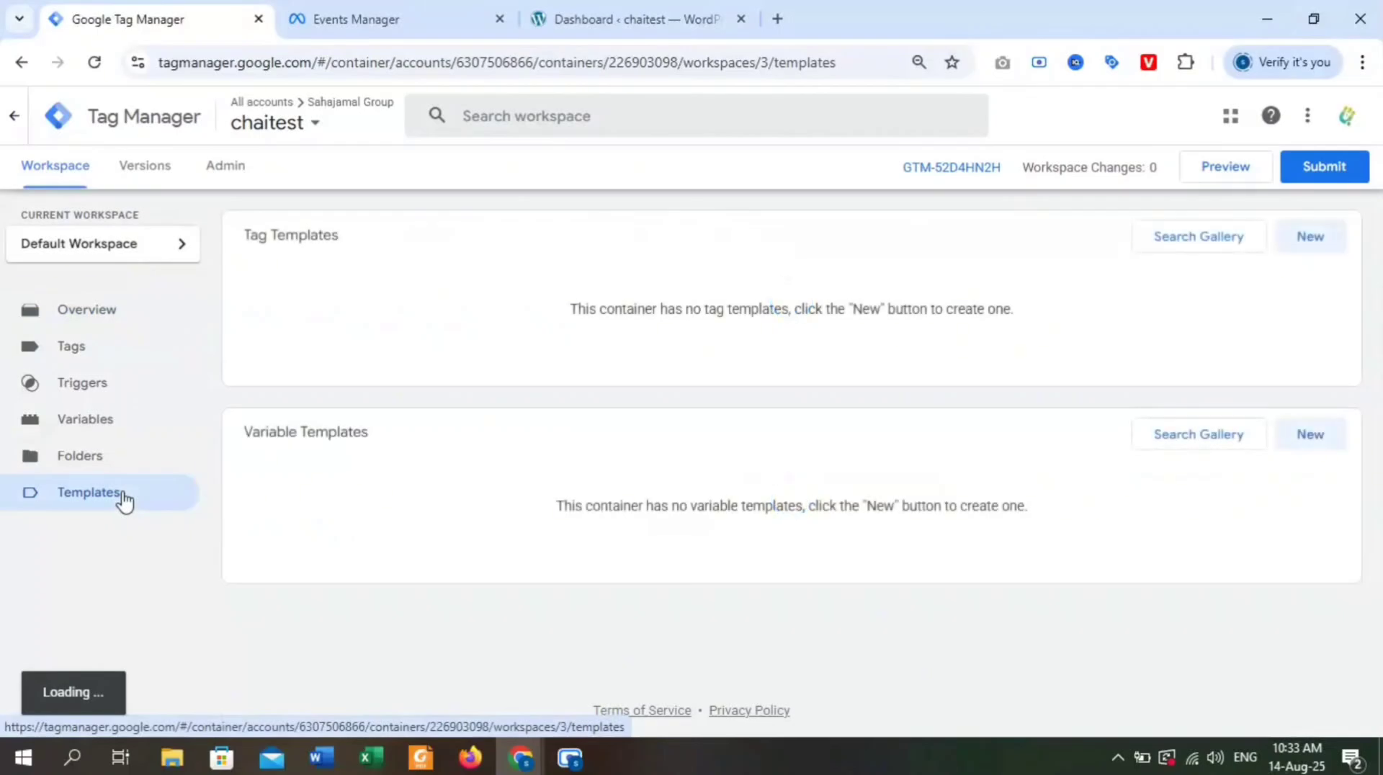
drag(361, 253, 266, 259)
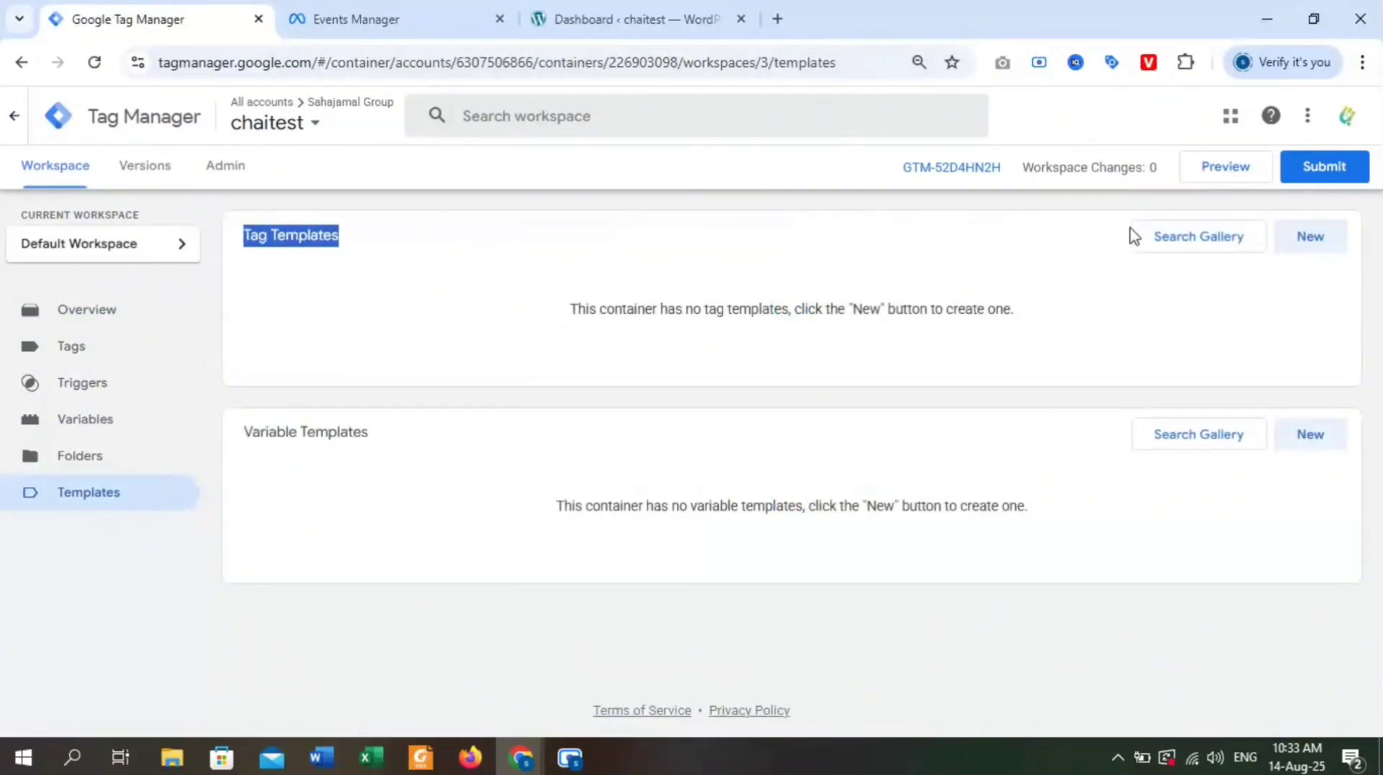
click(1176, 243)
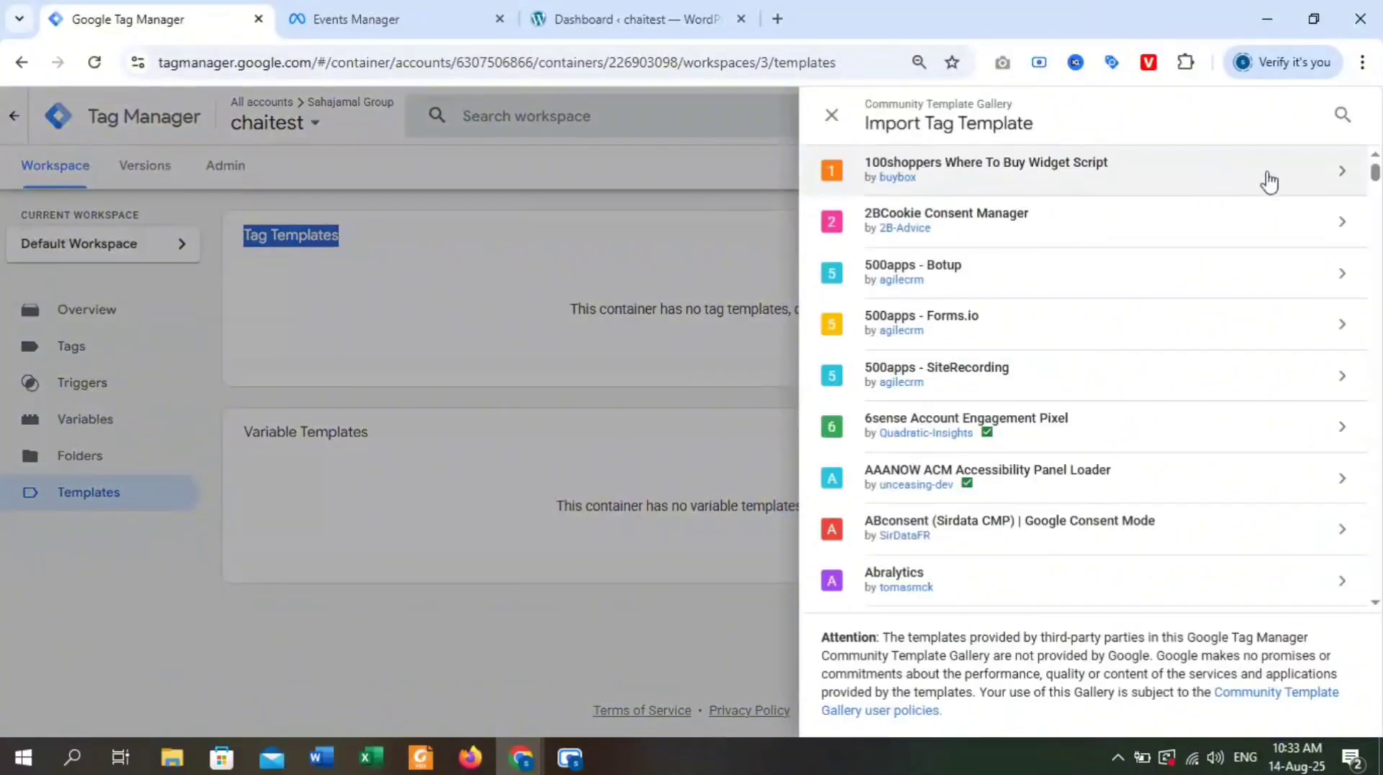
click(1109, 122)
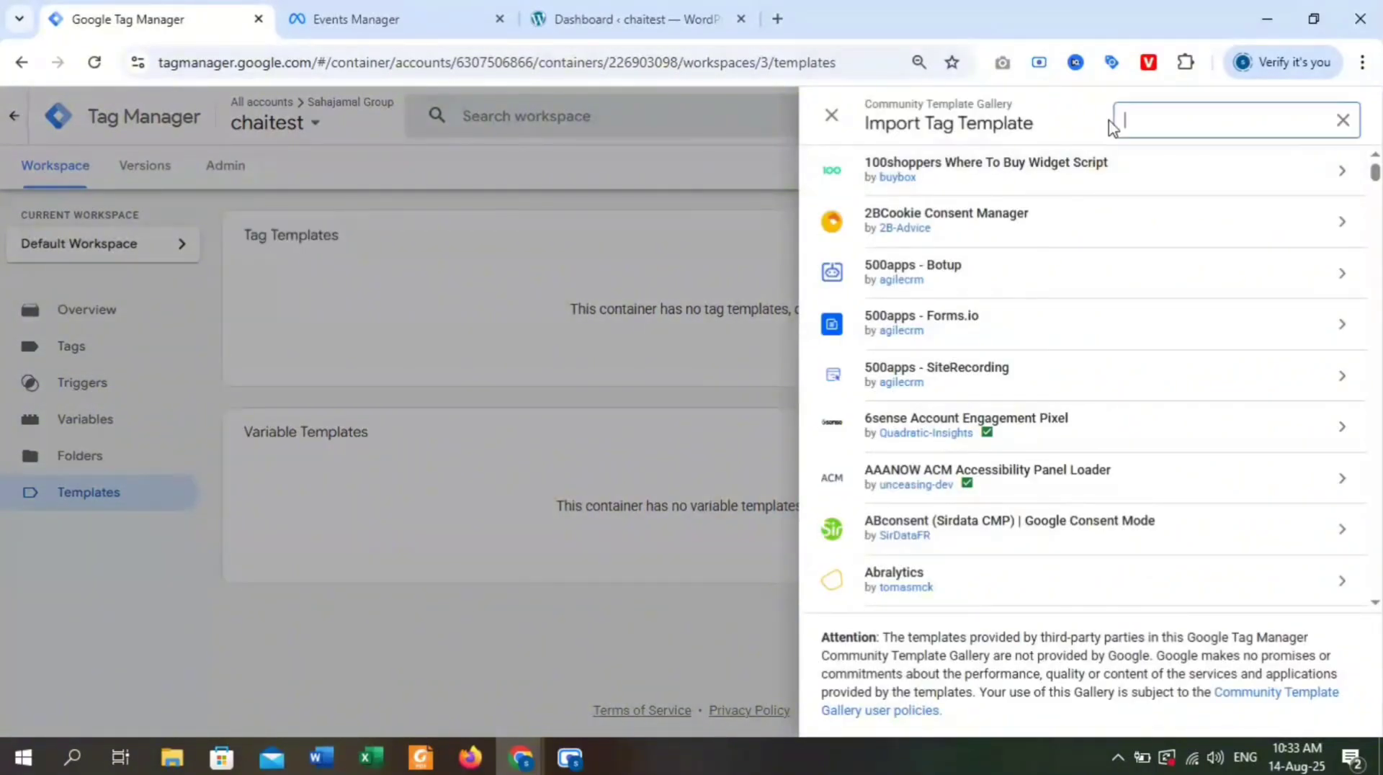
text(facebook)
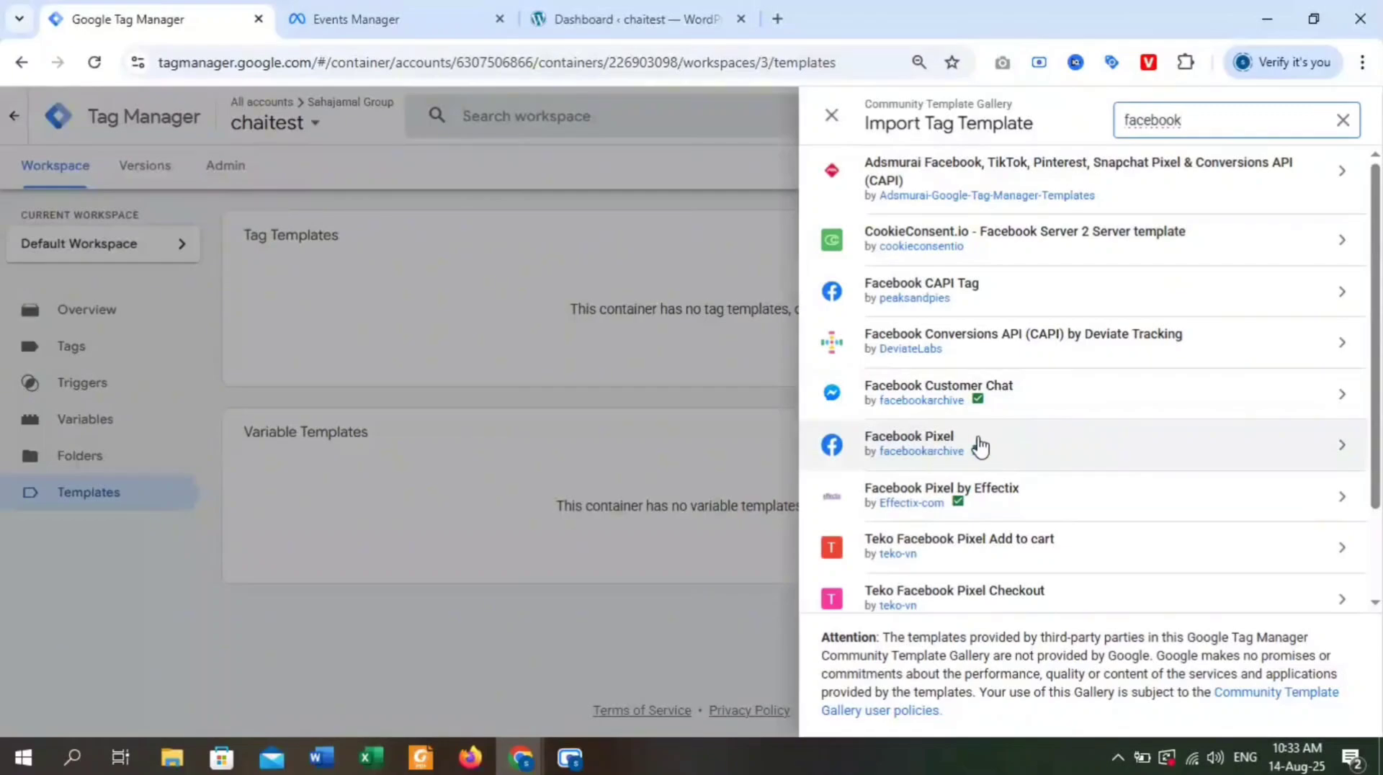
click(842, 459)
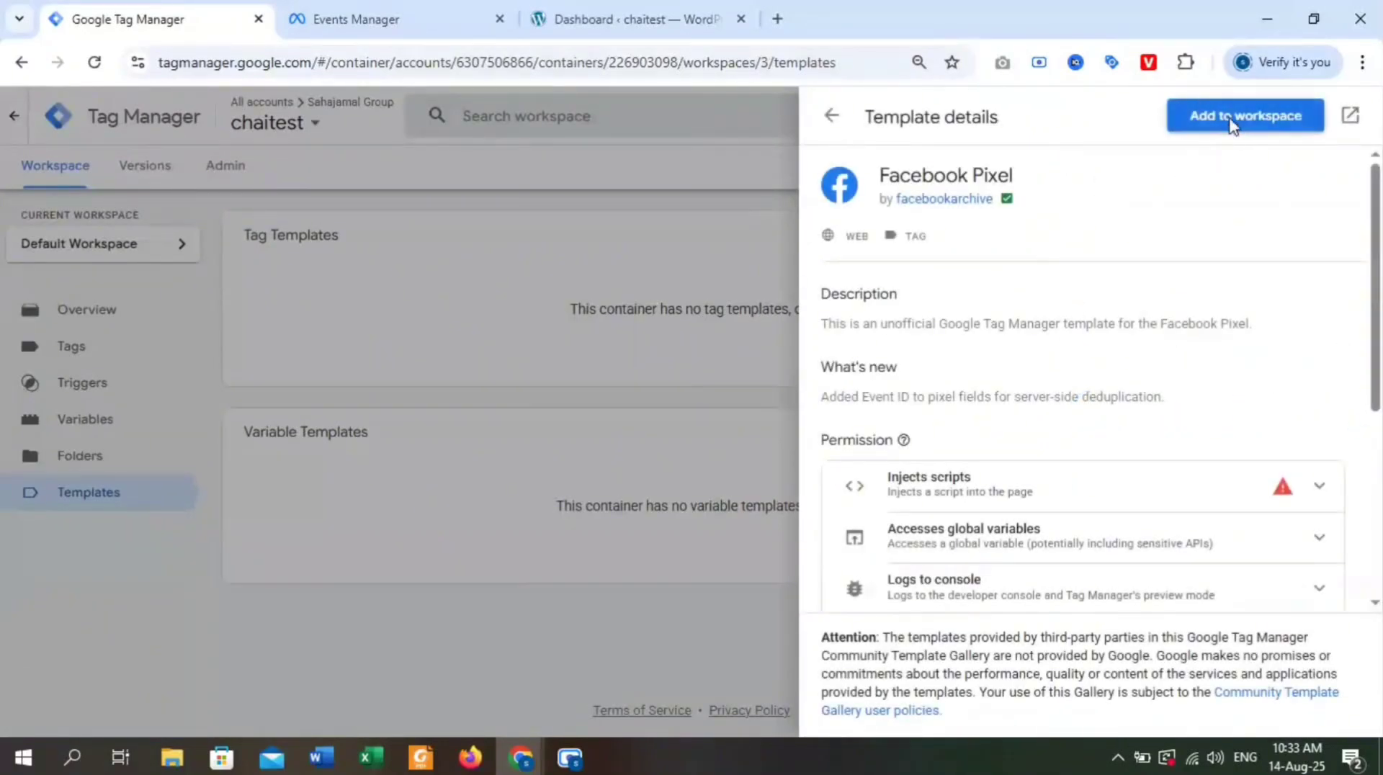
click(1233, 126)
click(934, 556)
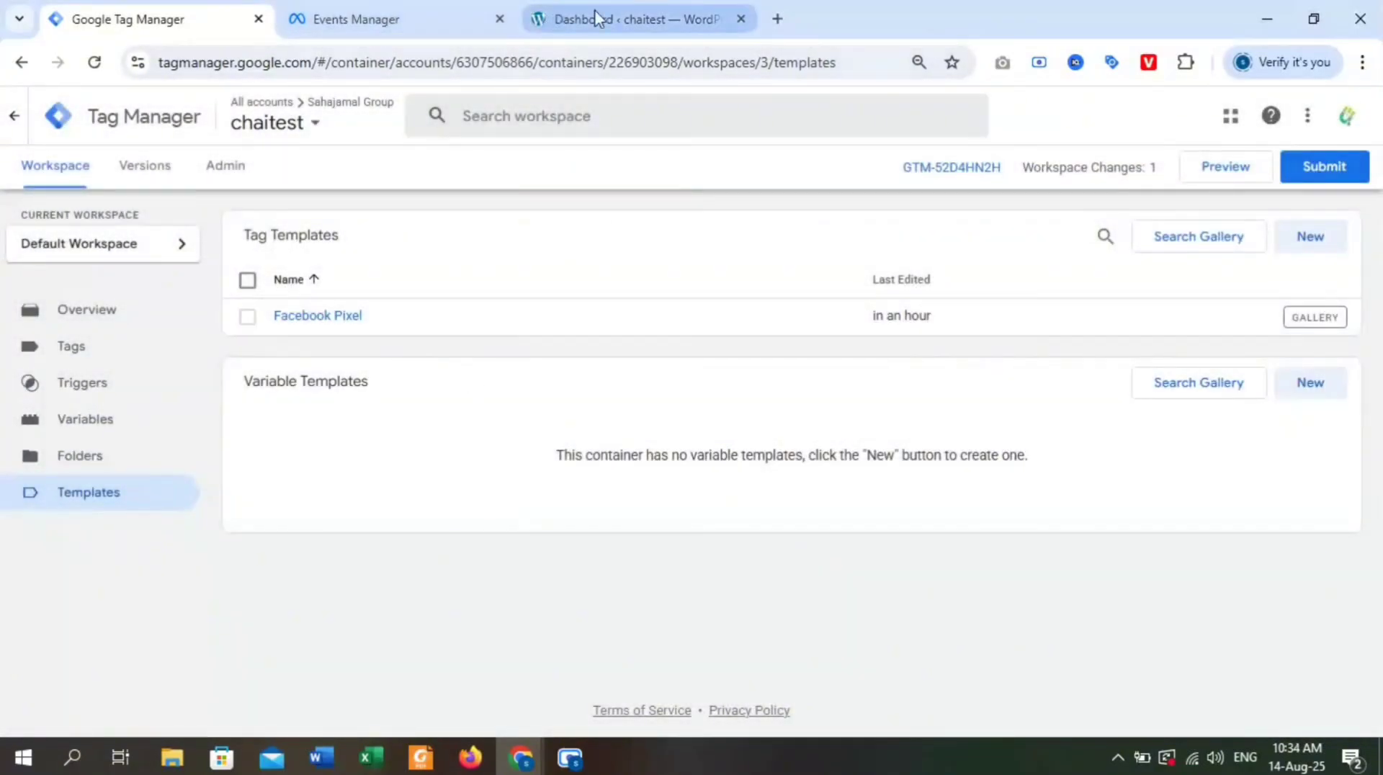
Switch to Meta Events Manager, check the selected business asset and start connecting a new Web data source.
click(617, 18)
click(350, 18)
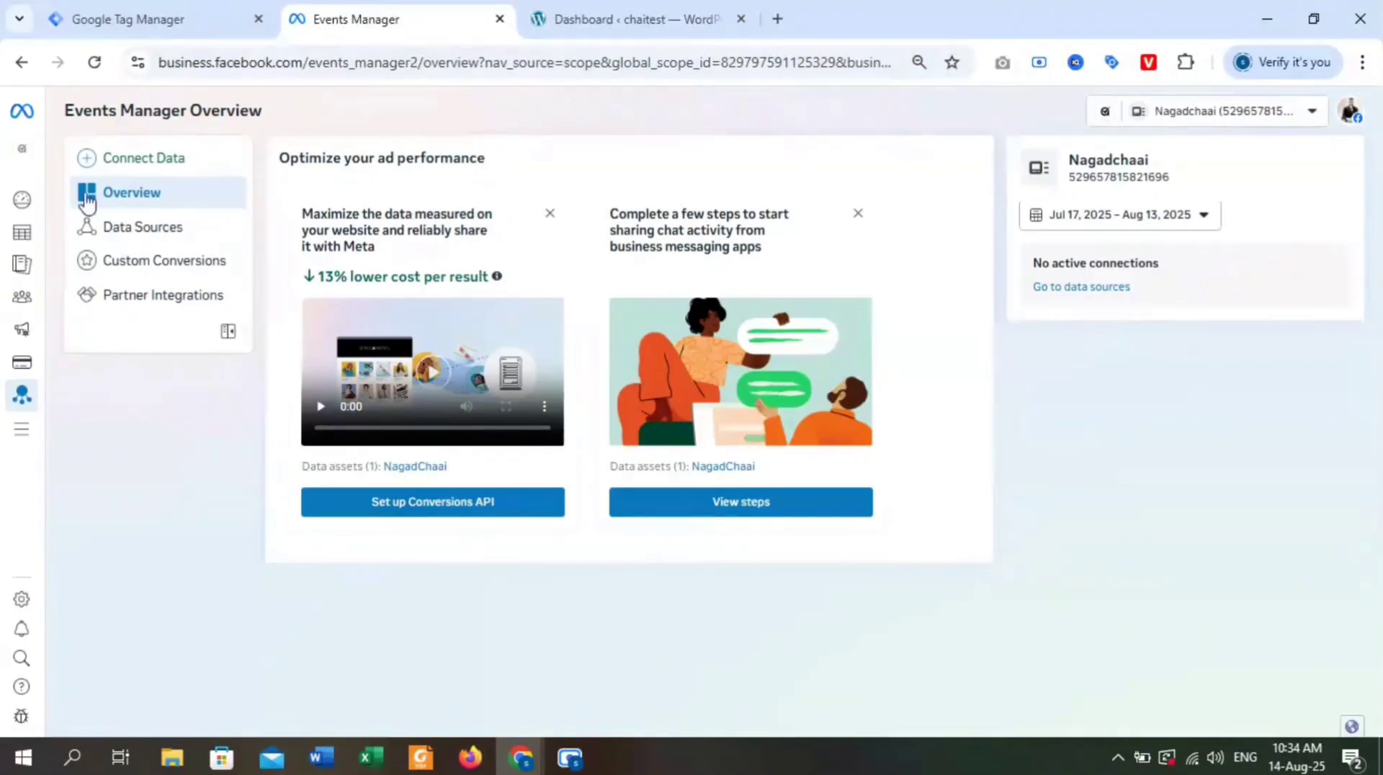
mouse_move(18, 404)
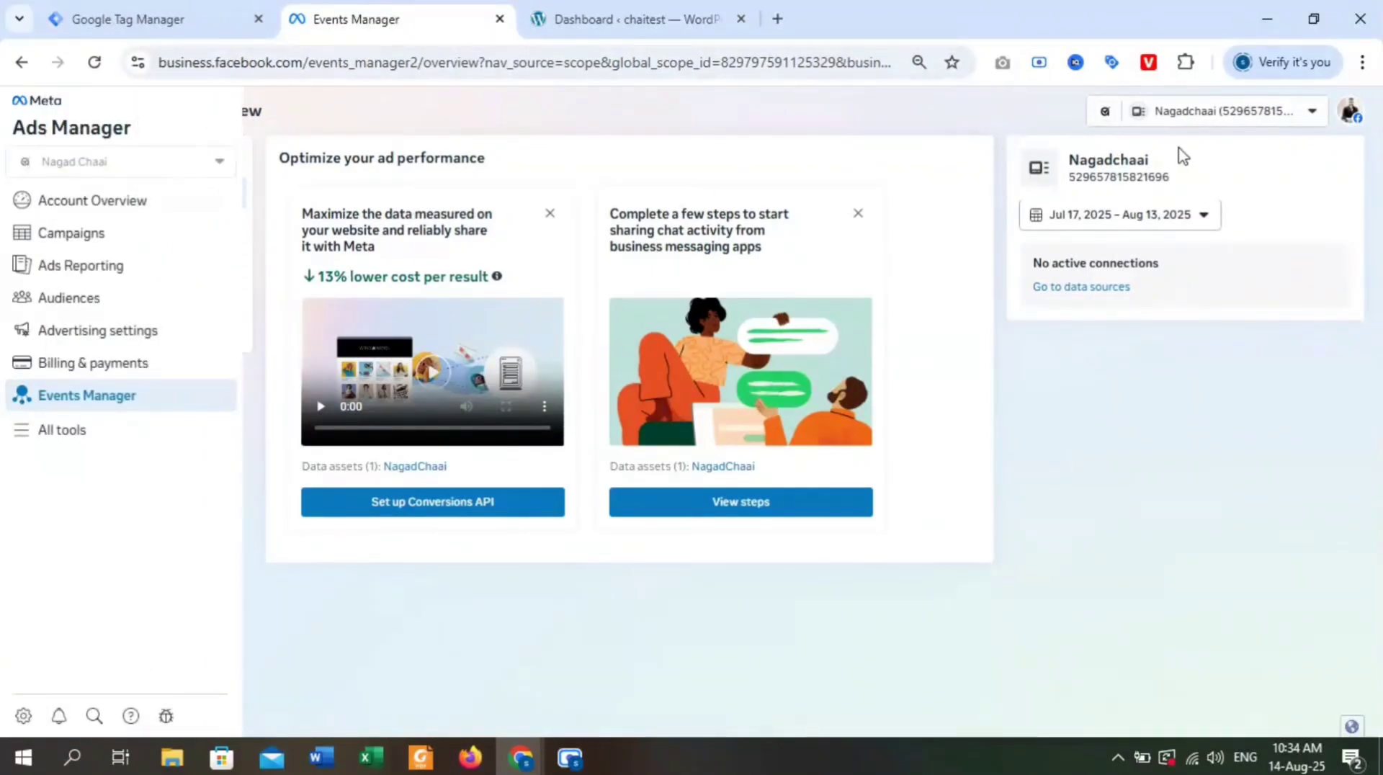
click(1293, 118)
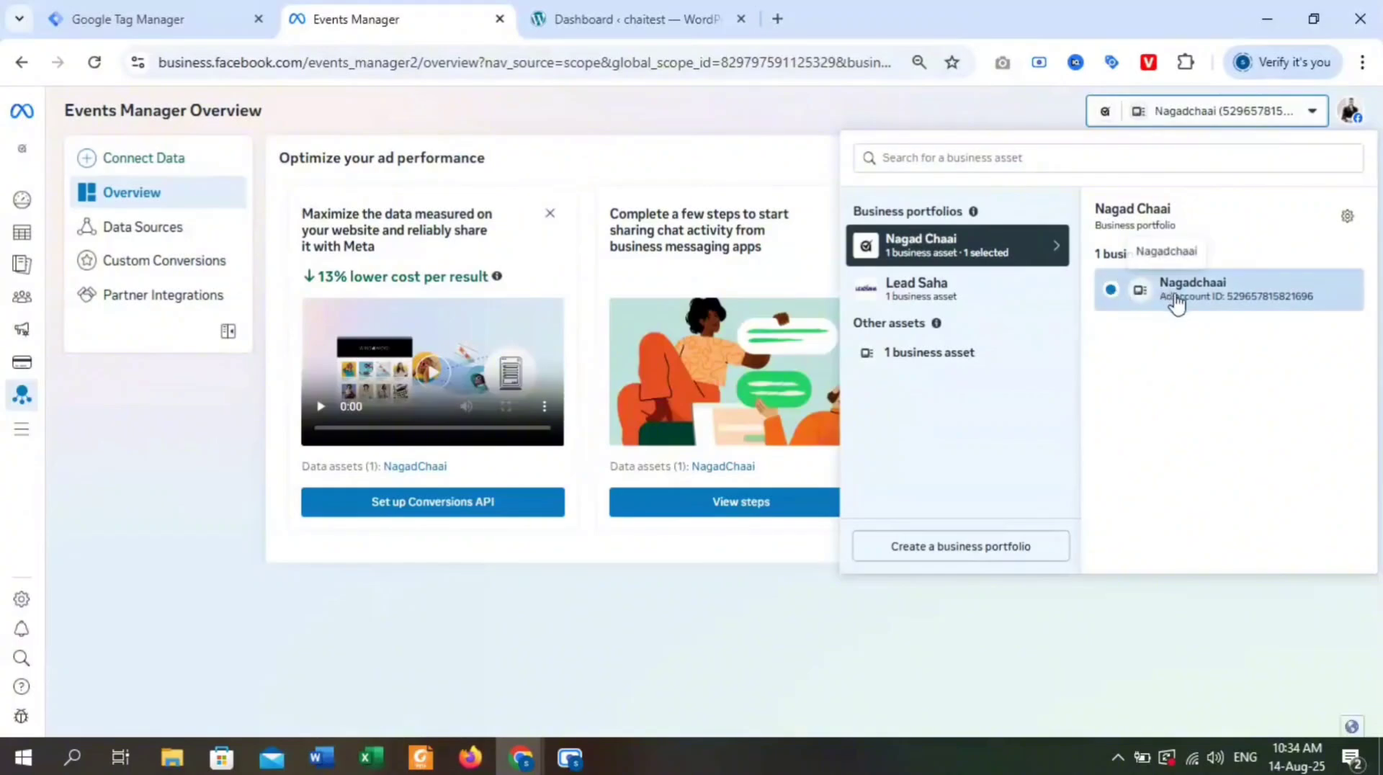
click(1251, 115)
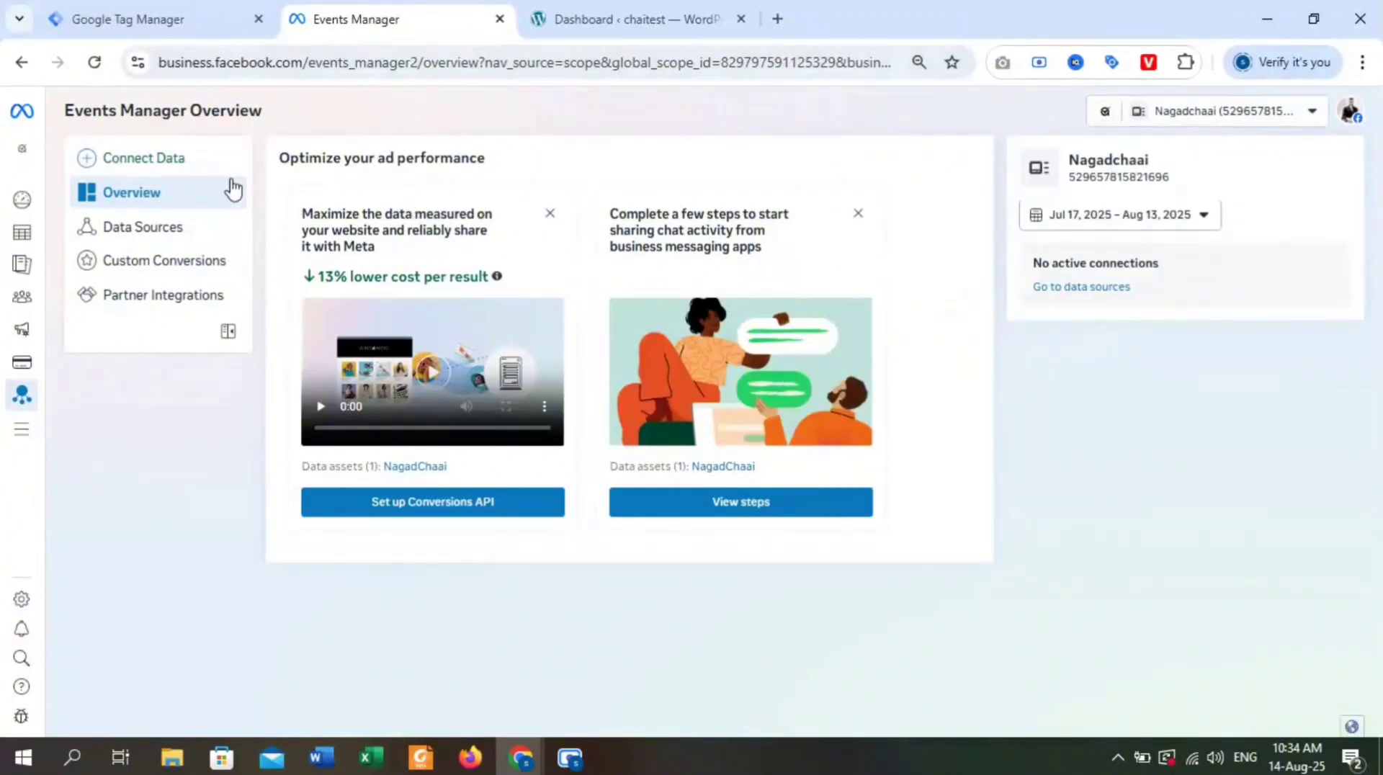
click(186, 160)
click(498, 273)
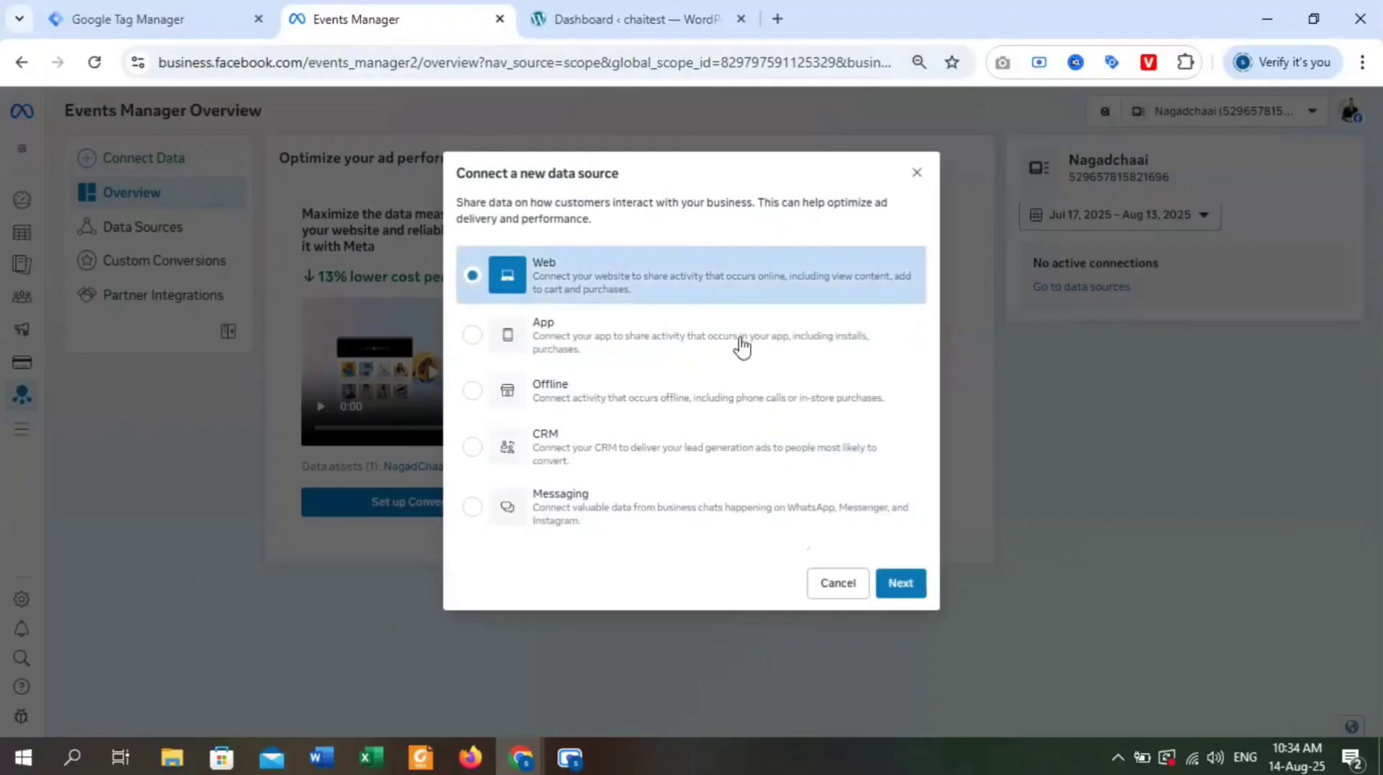
click(902, 583)
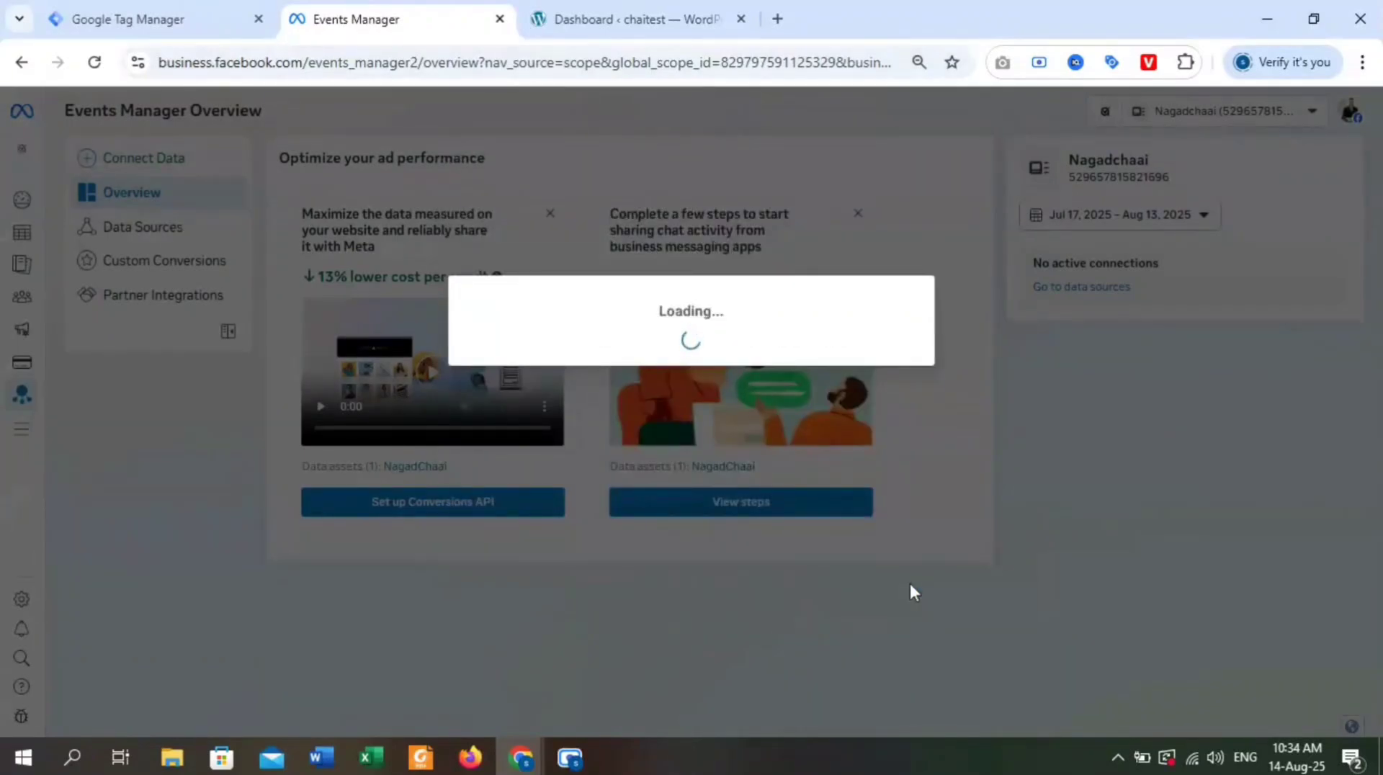
Create a new dataset named Chaitest instead of using an existing one.
click(638, 361)
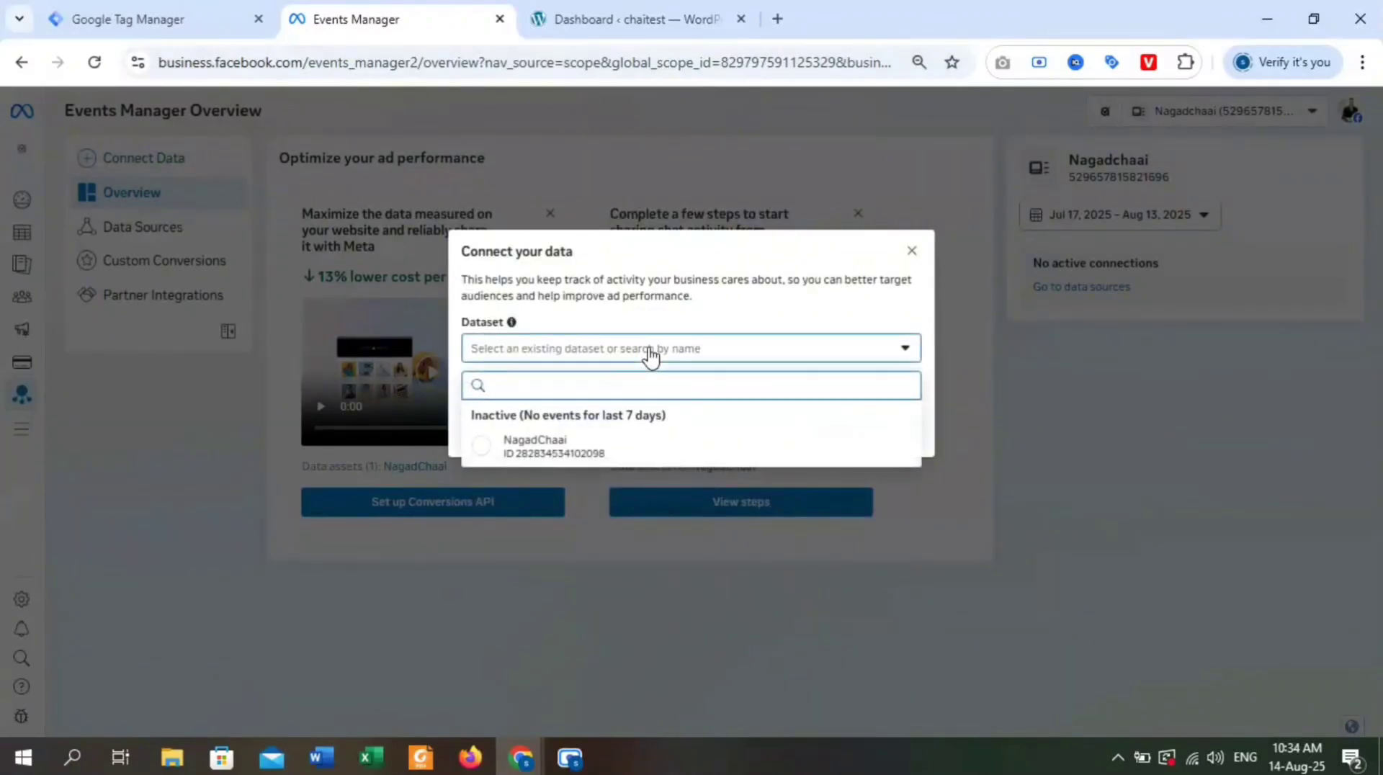
click(607, 349)
click(510, 388)
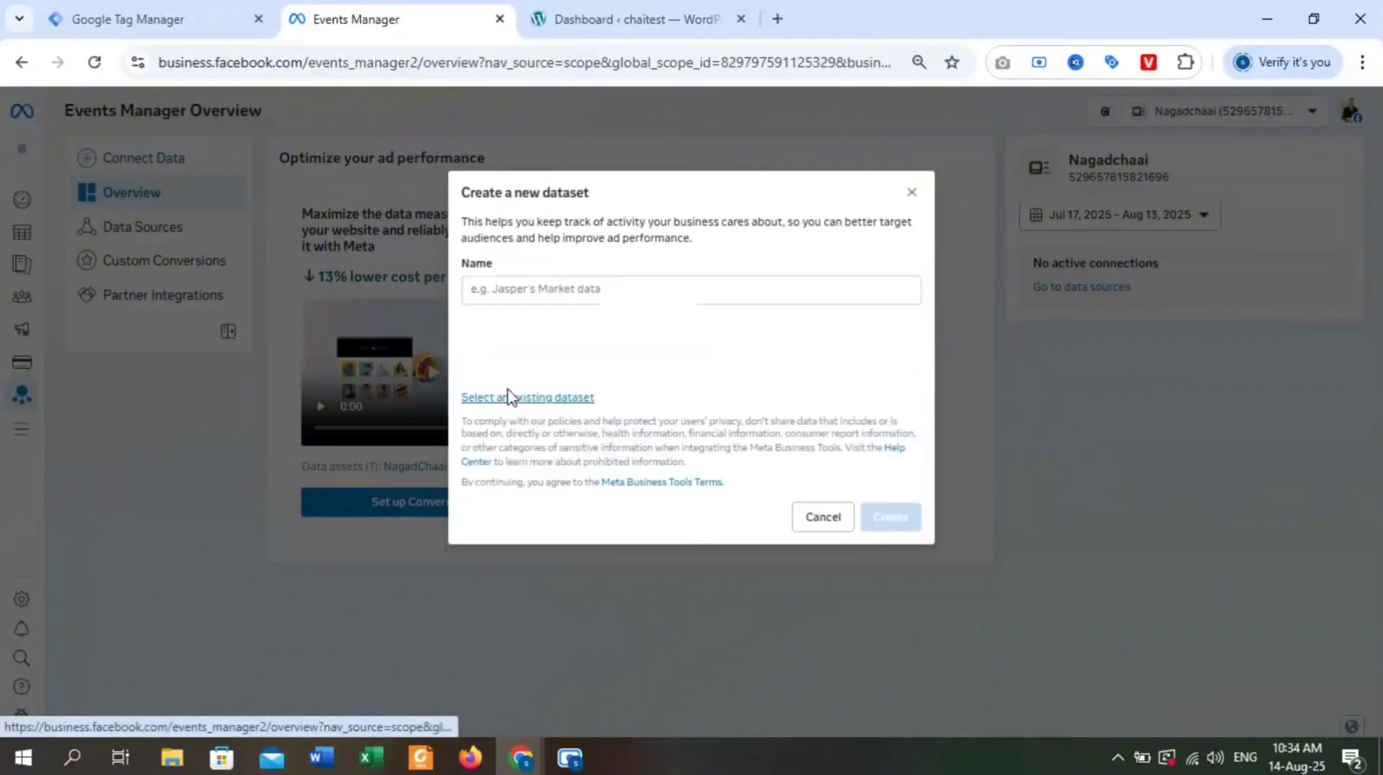
click(556, 304)
text(Chaitest)
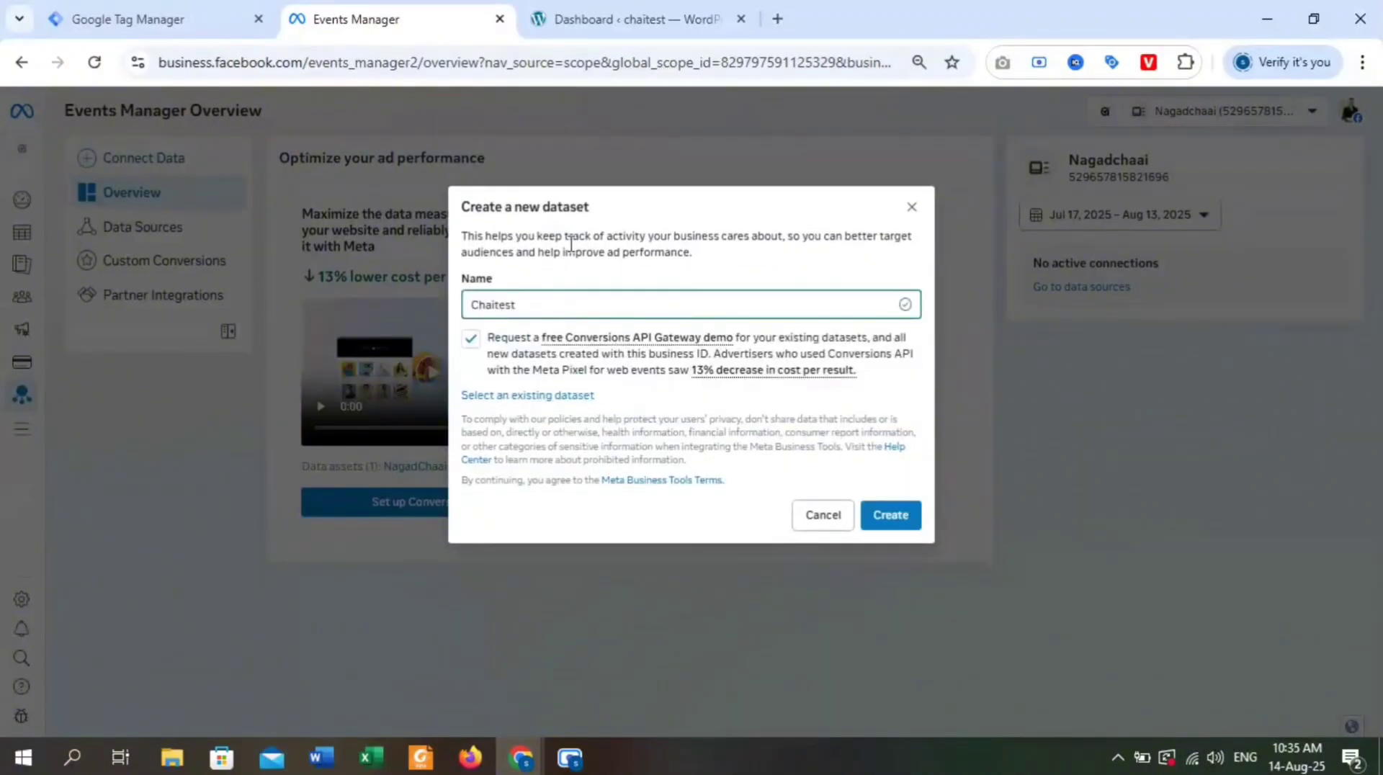
click(890, 514)
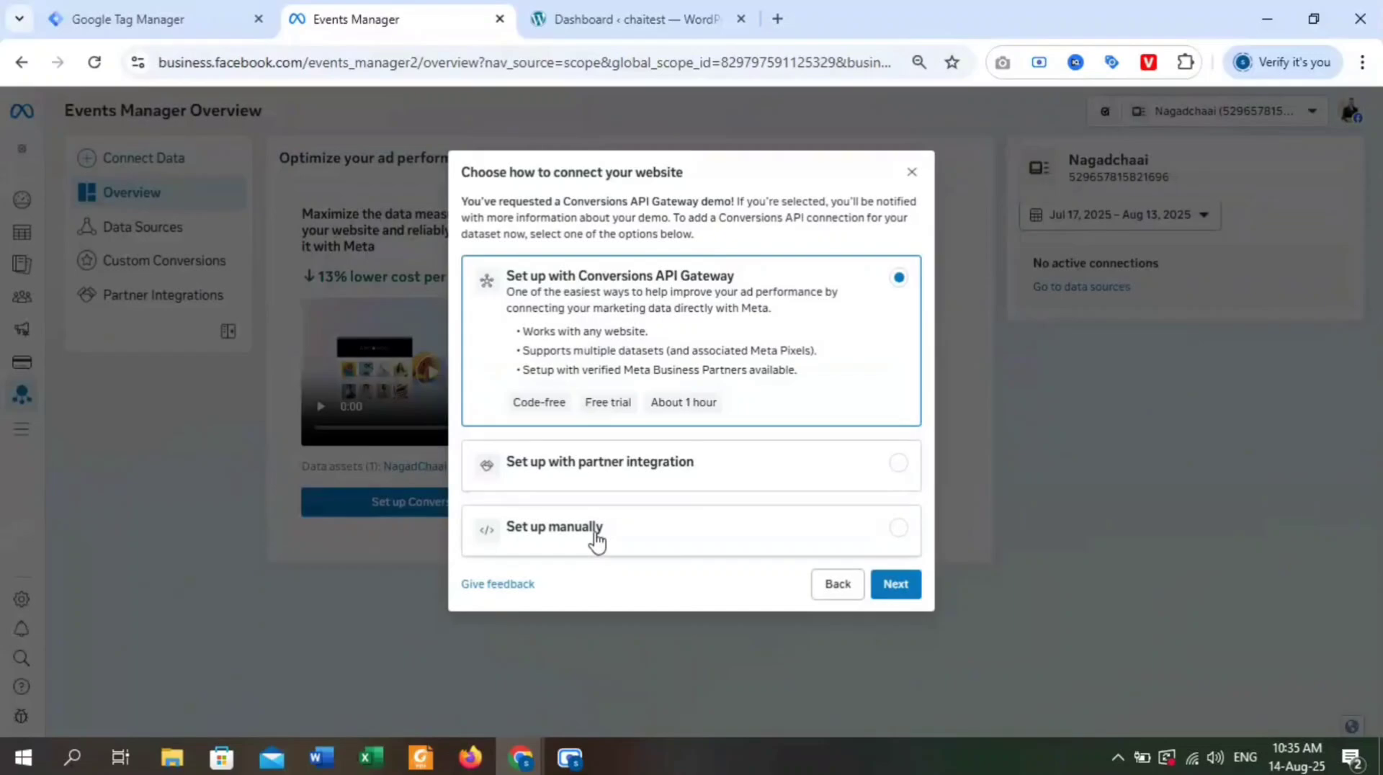
Choose manual website setup with Conversions API and Meta Pixel, and finish the connection wizard.
click(576, 529)
click(887, 521)
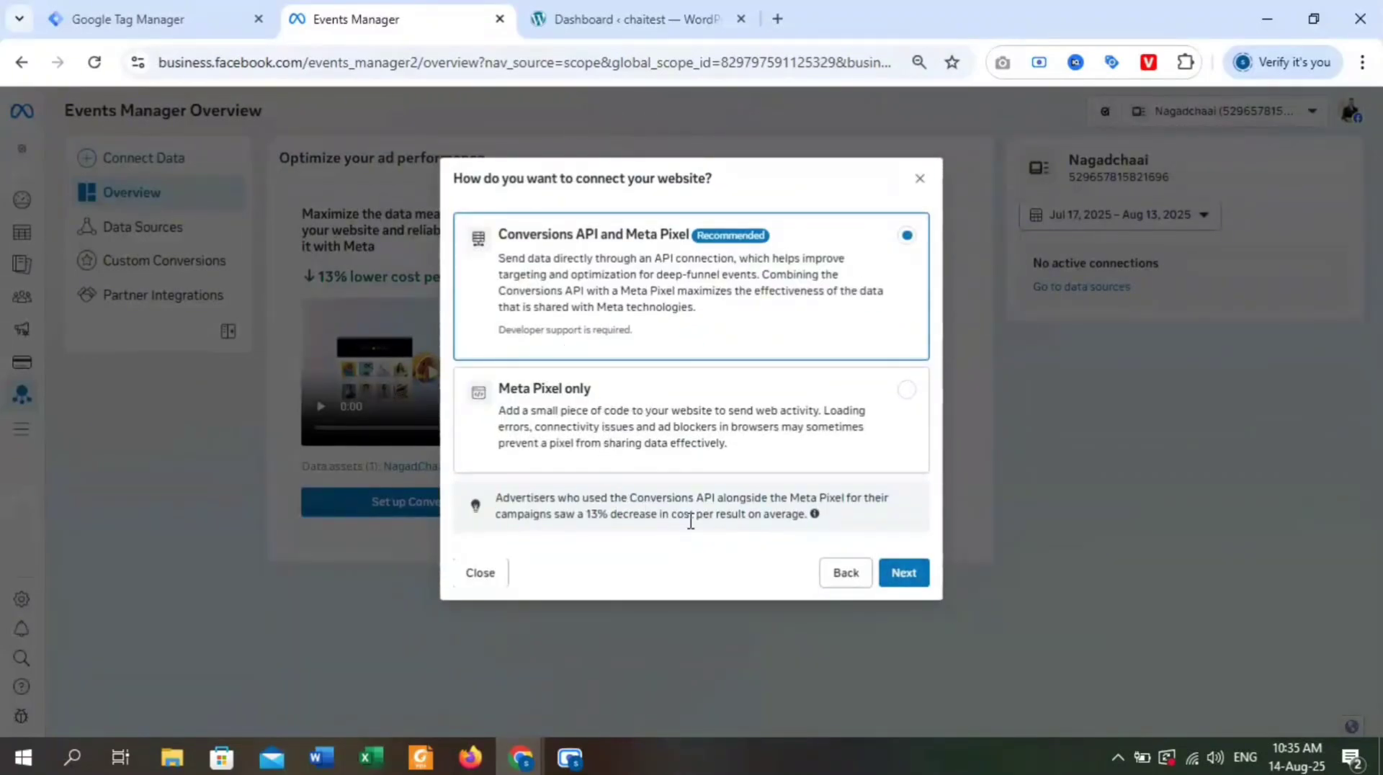
click(905, 406)
click(836, 287)
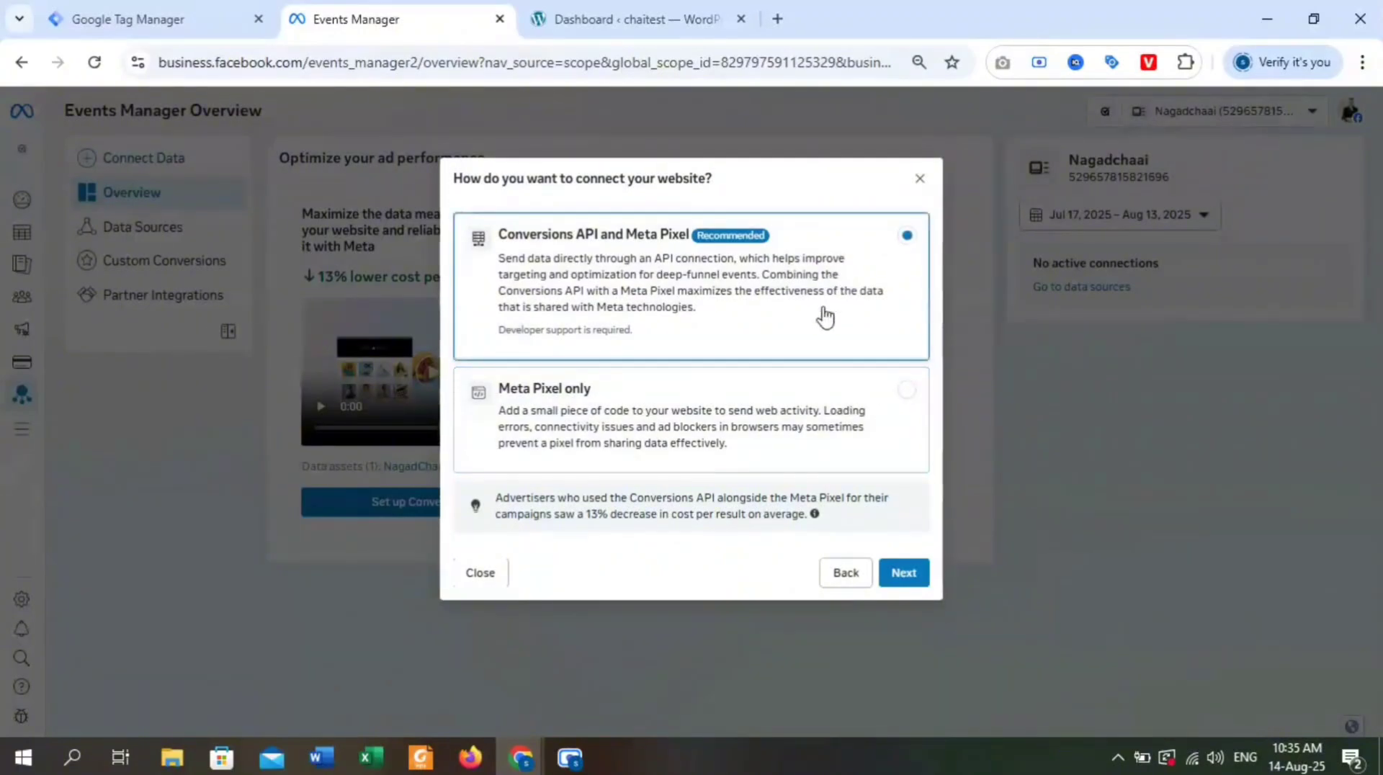
click(902, 573)
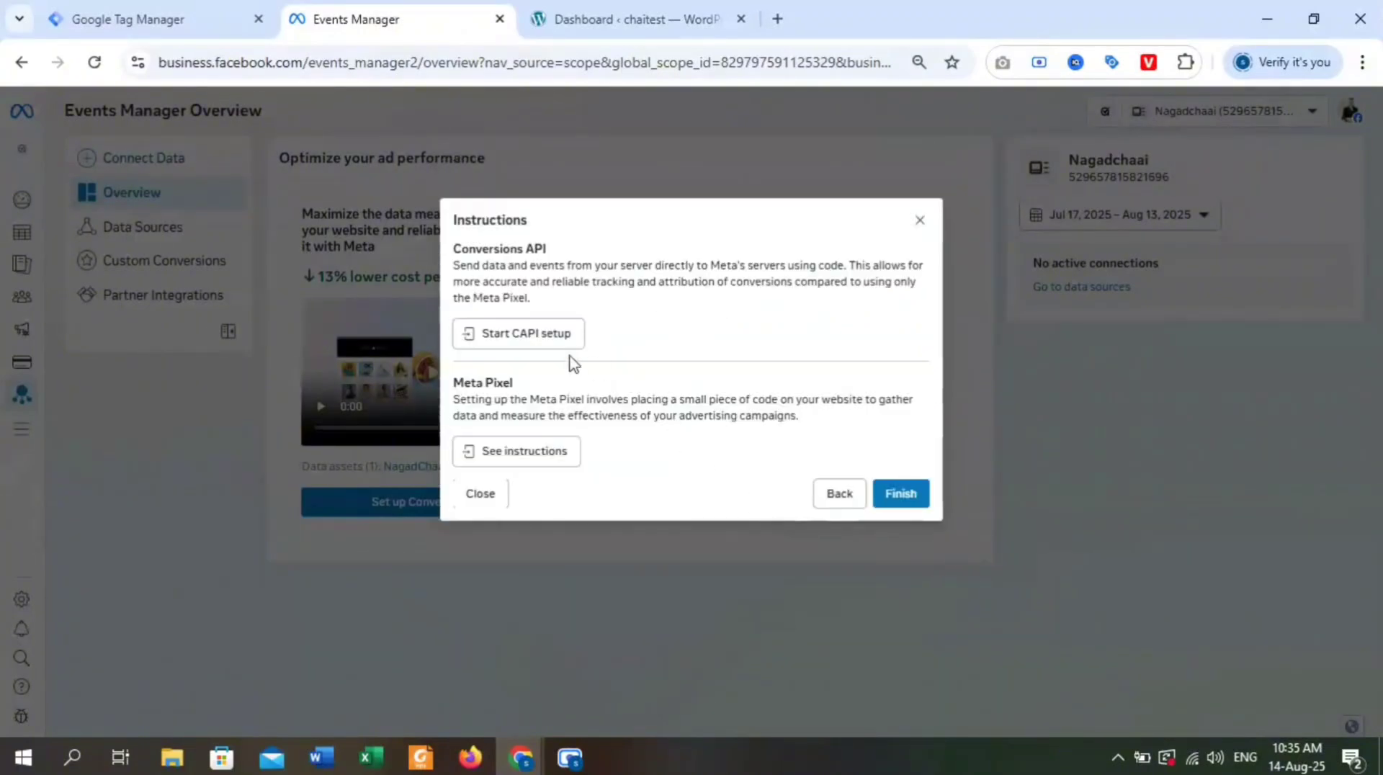
click(901, 494)
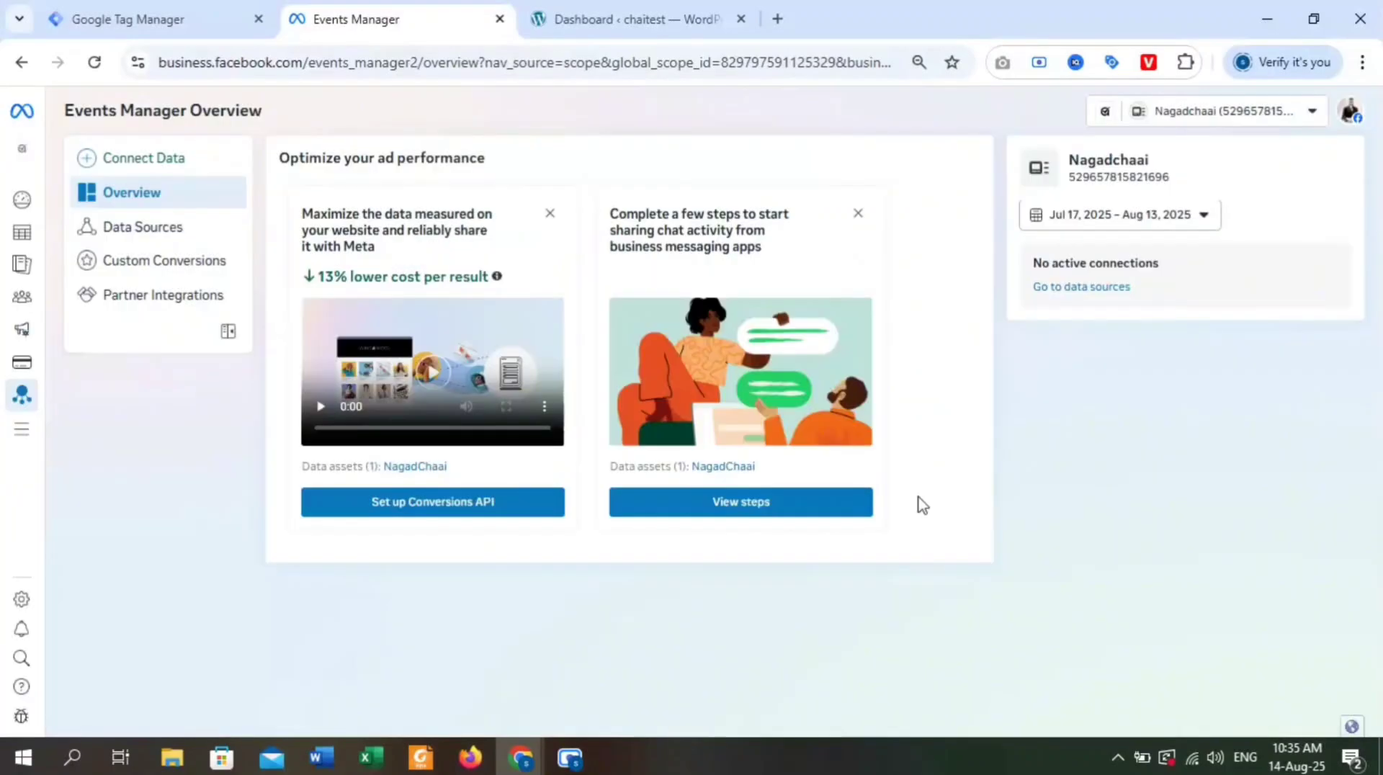
Open the settings of the Chaitest dataset in the data sources and copy its dataset ID.
click(162, 230)
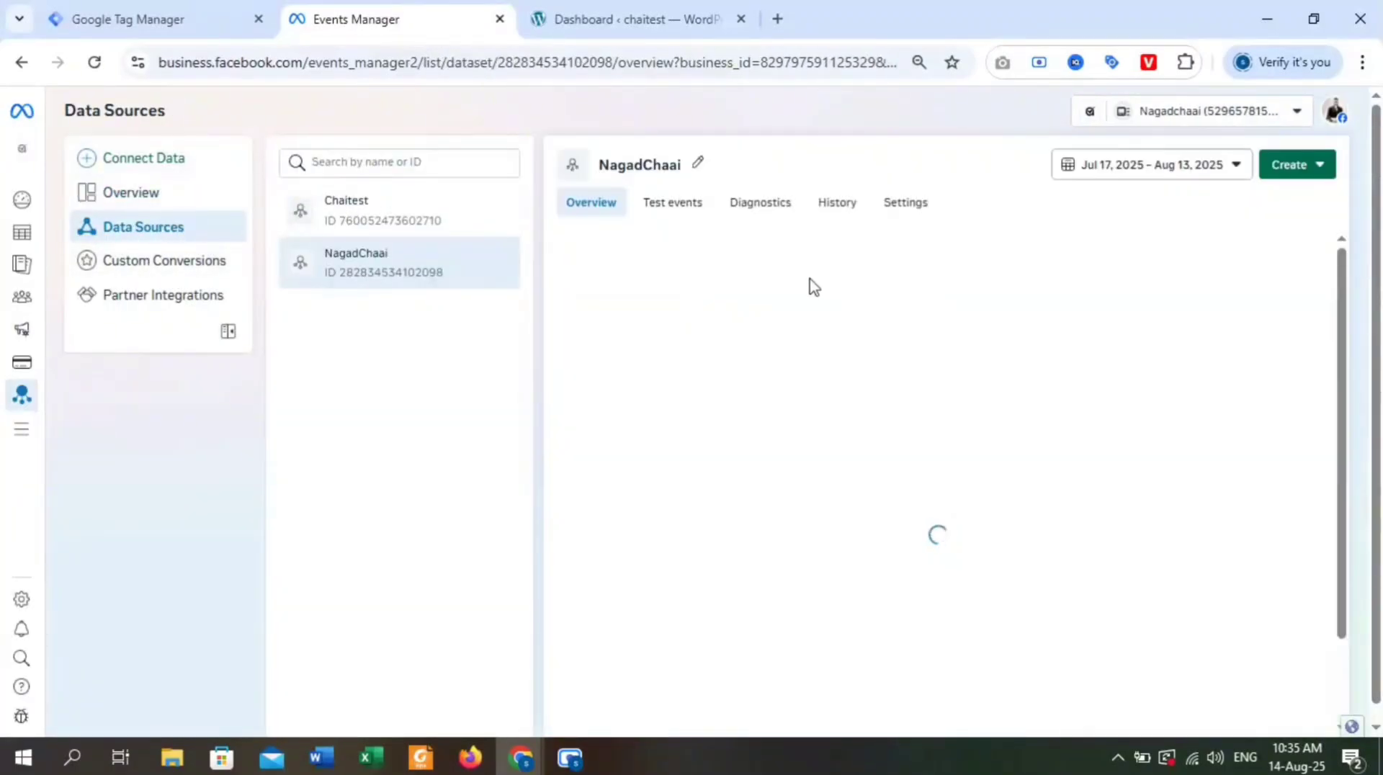
click(487, 216)
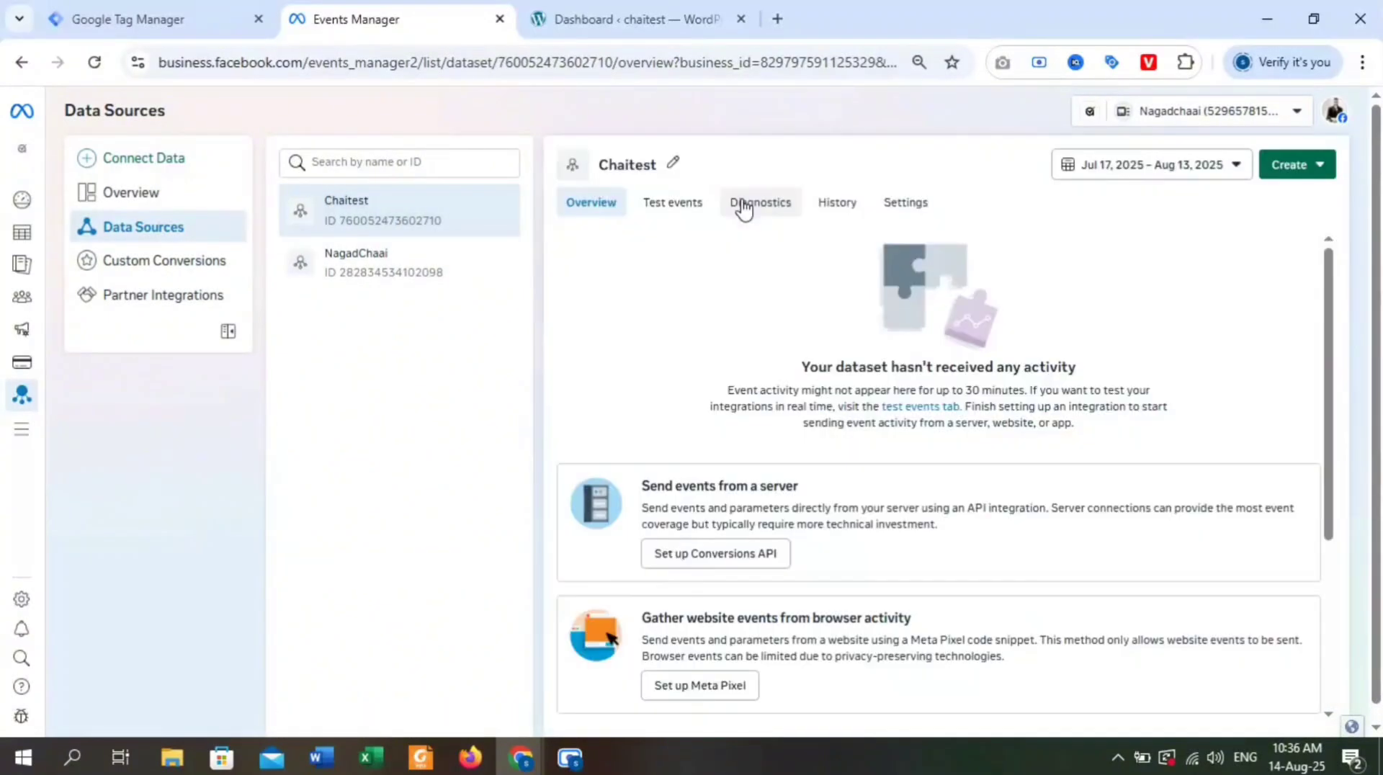
click(915, 204)
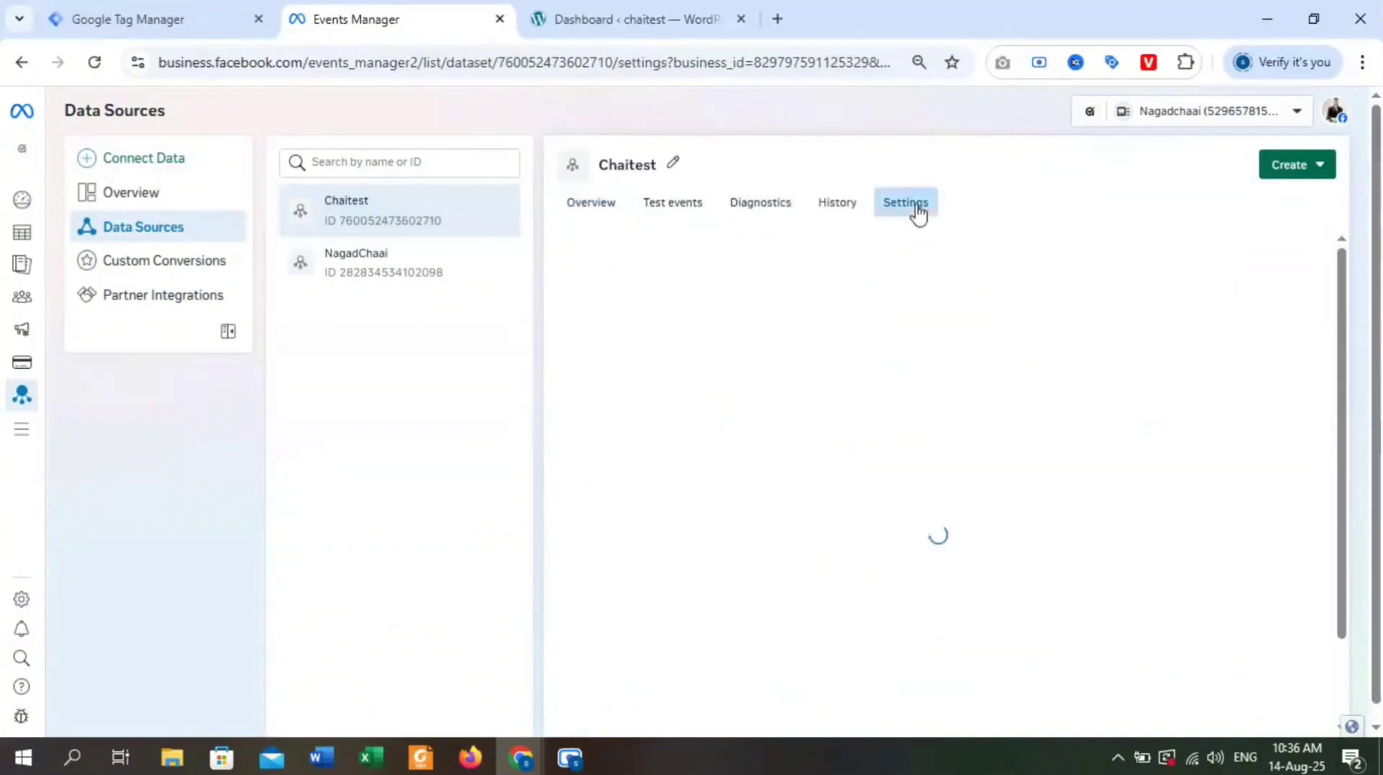
click(228, 331)
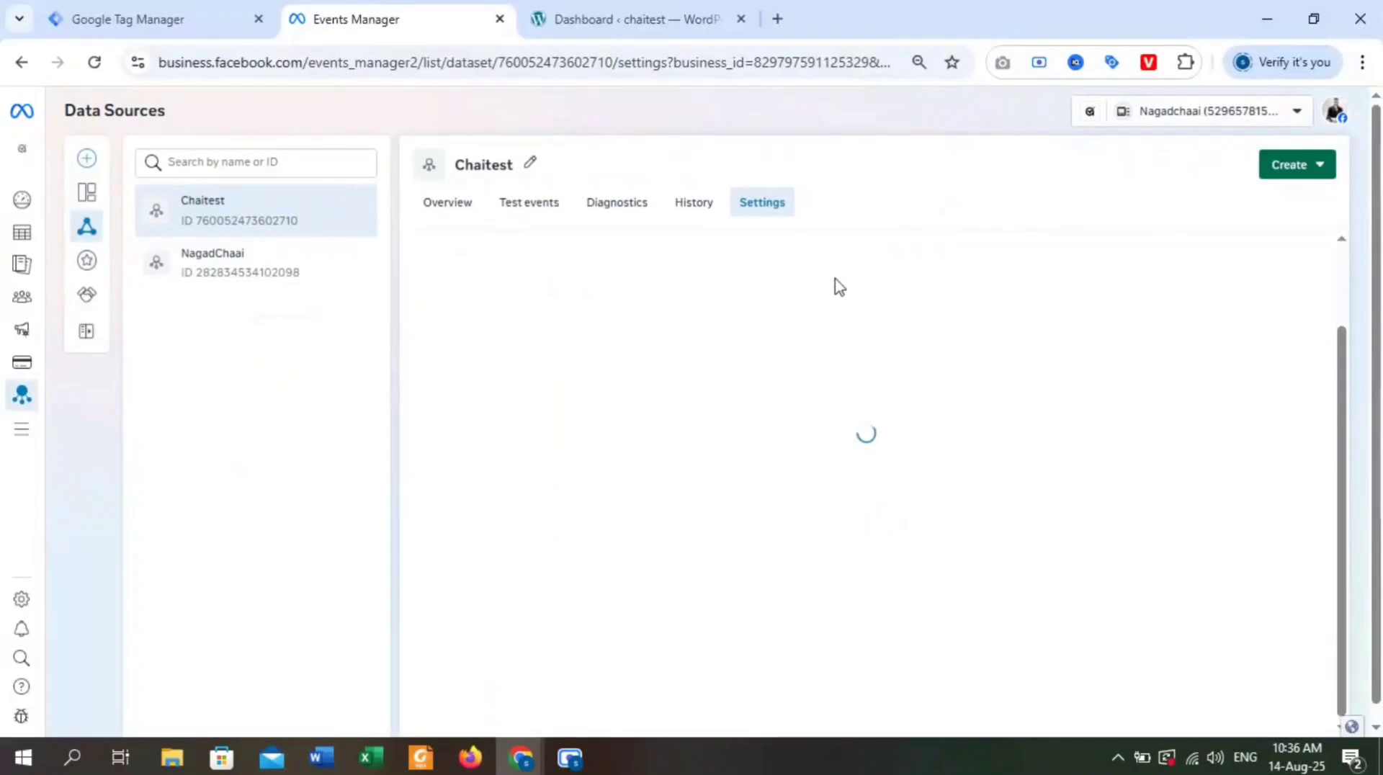
click(480, 400)
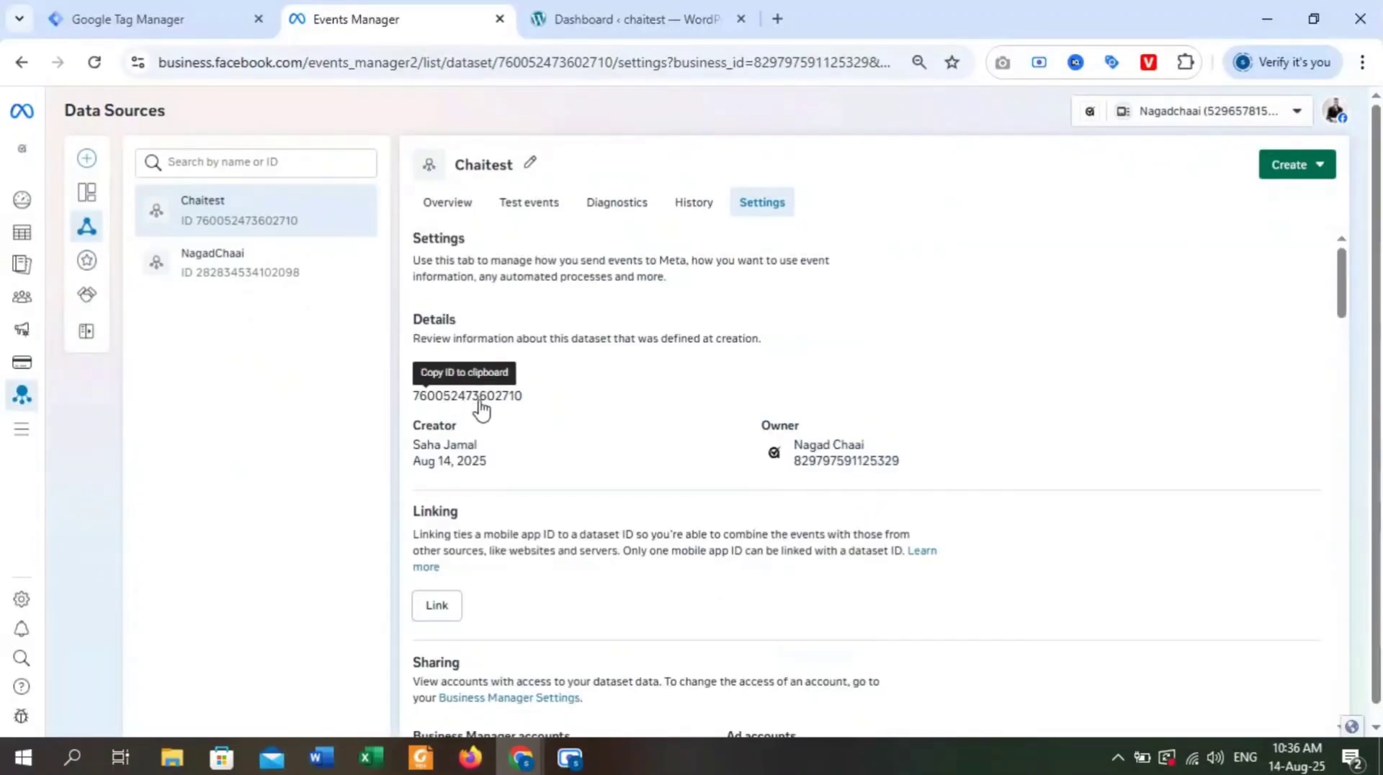
Switch to Google Tag Manager and create a user-defined variable of type Constant with the copied dataset ID as its value.
click(222, 7)
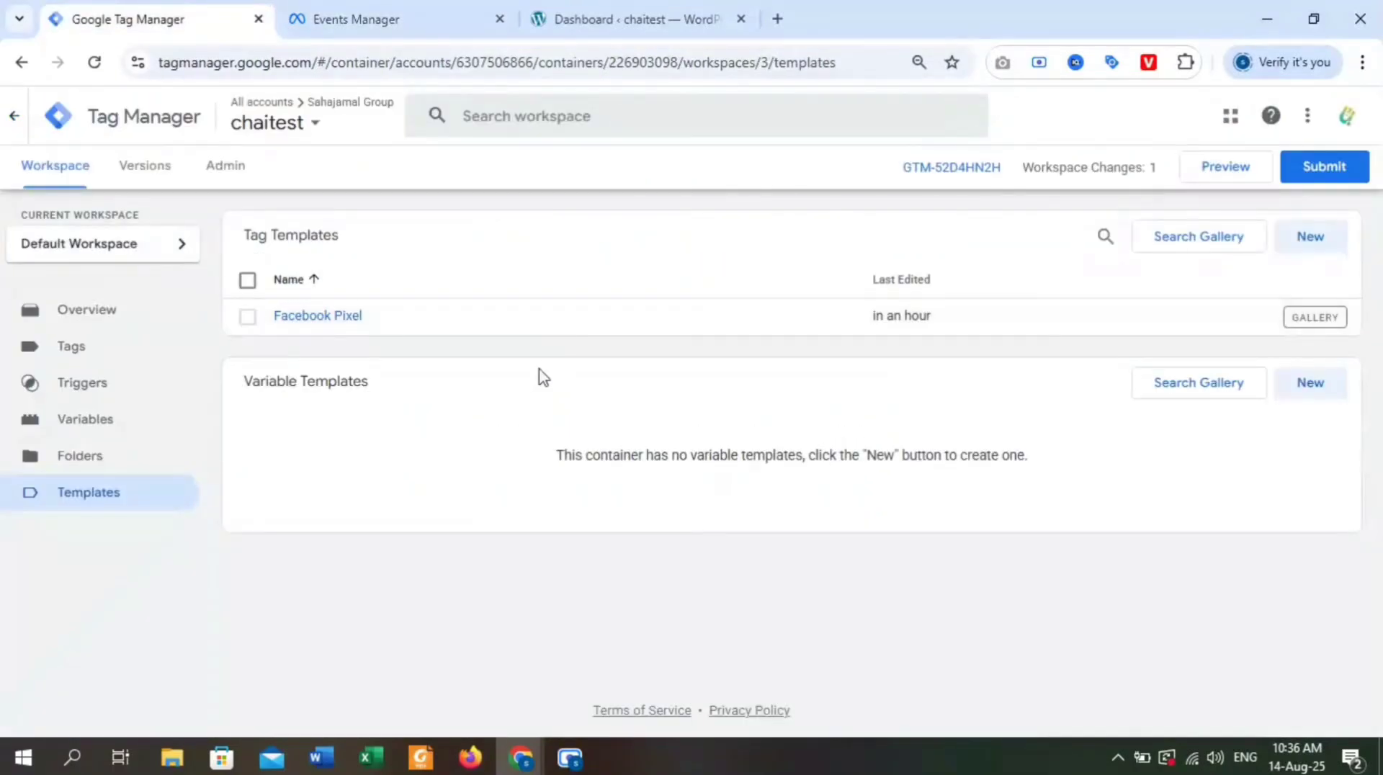
click(172, 440)
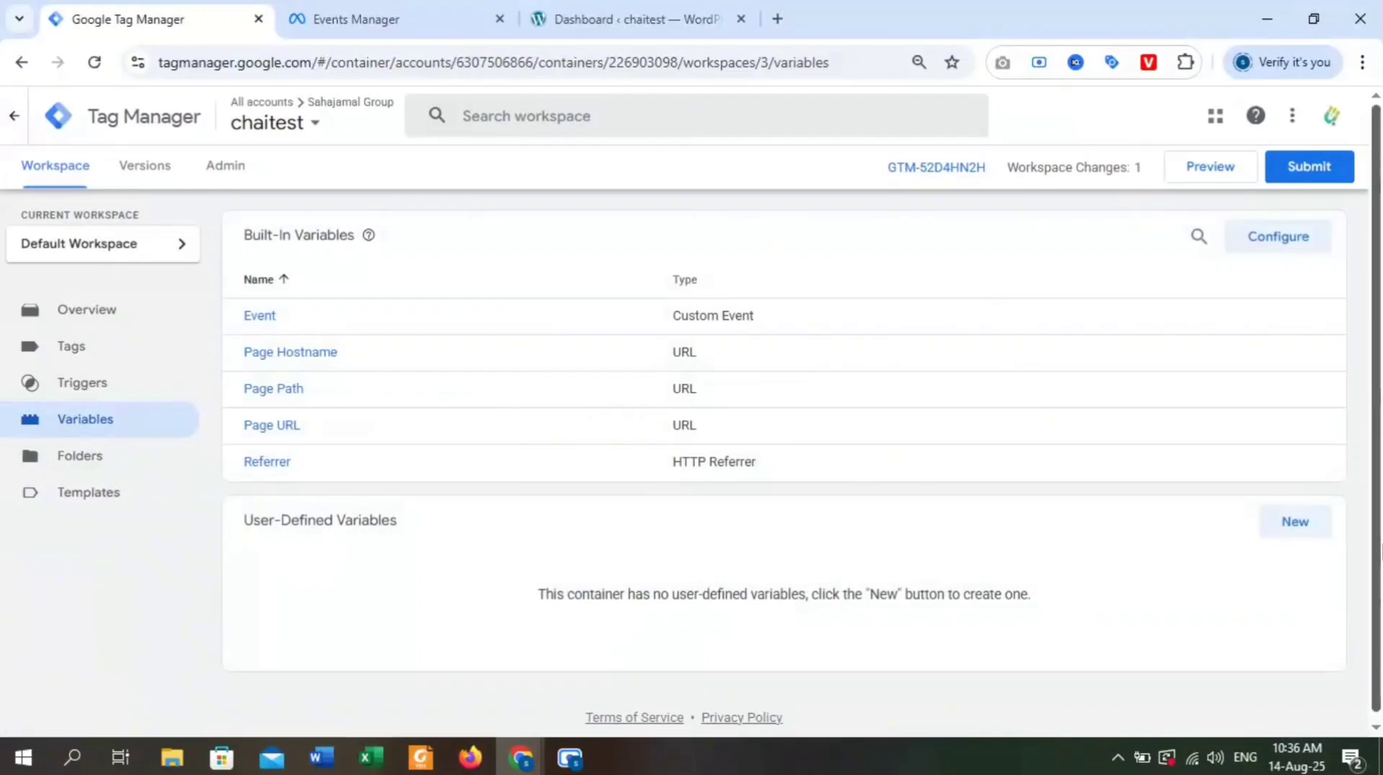
click(1308, 536)
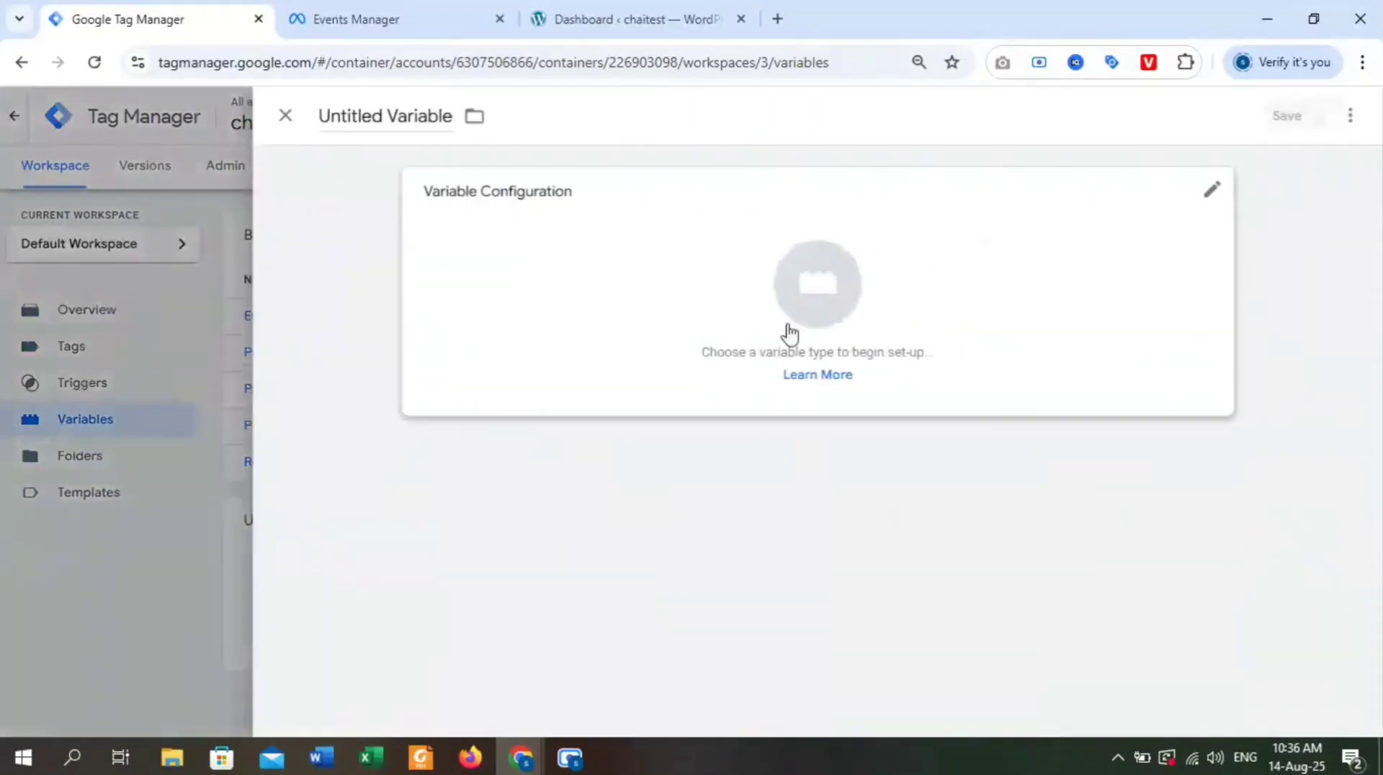
click(833, 302)
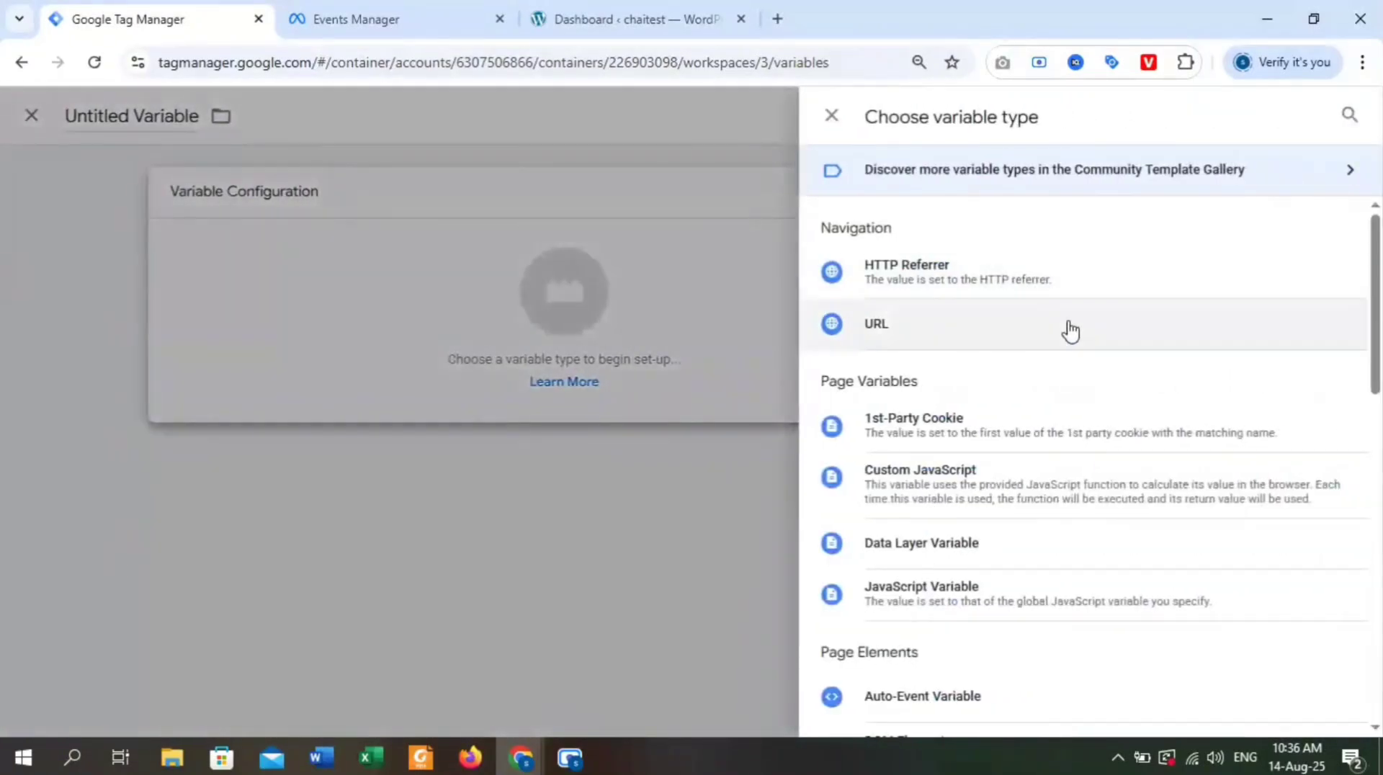
scroll(1023, 503, down, 1)
scroll(1030, 503, down, 2)
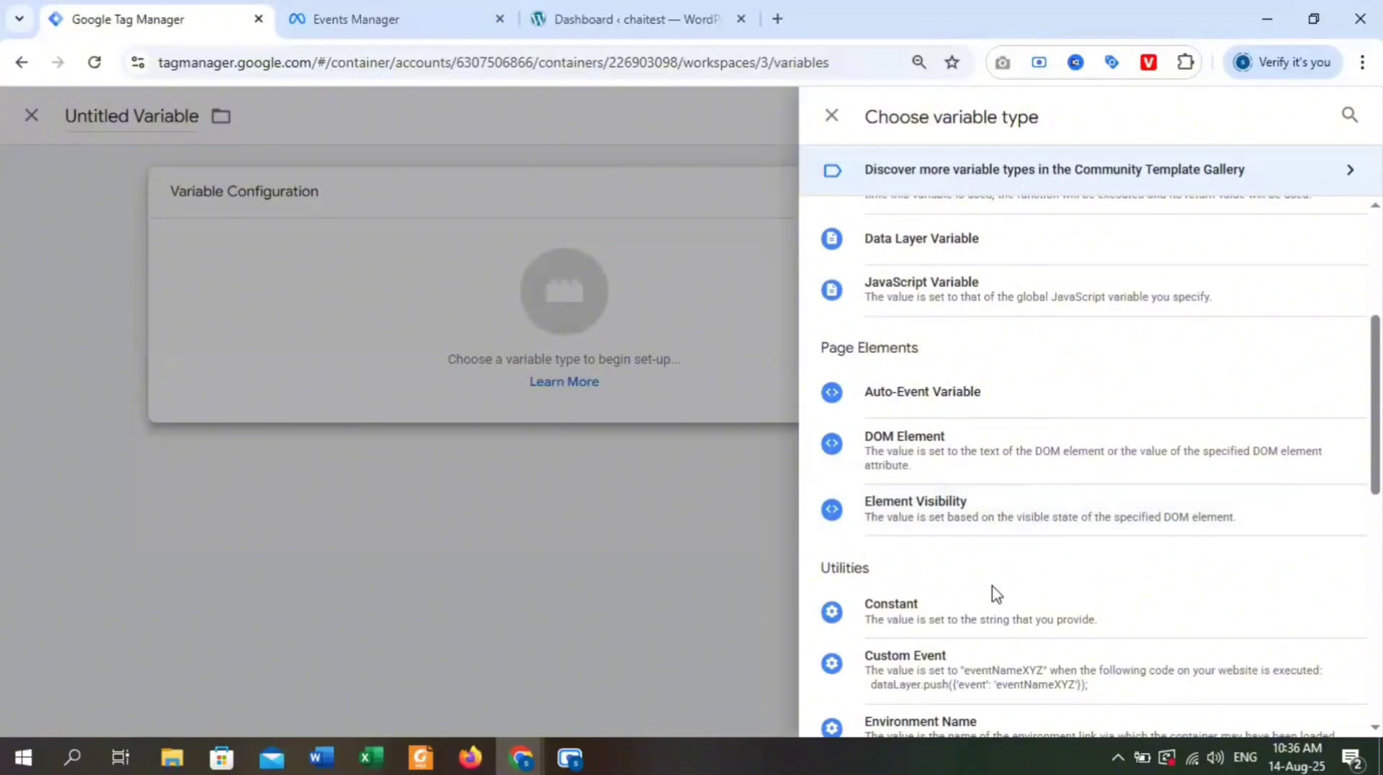
click(975, 618)
click(492, 374)
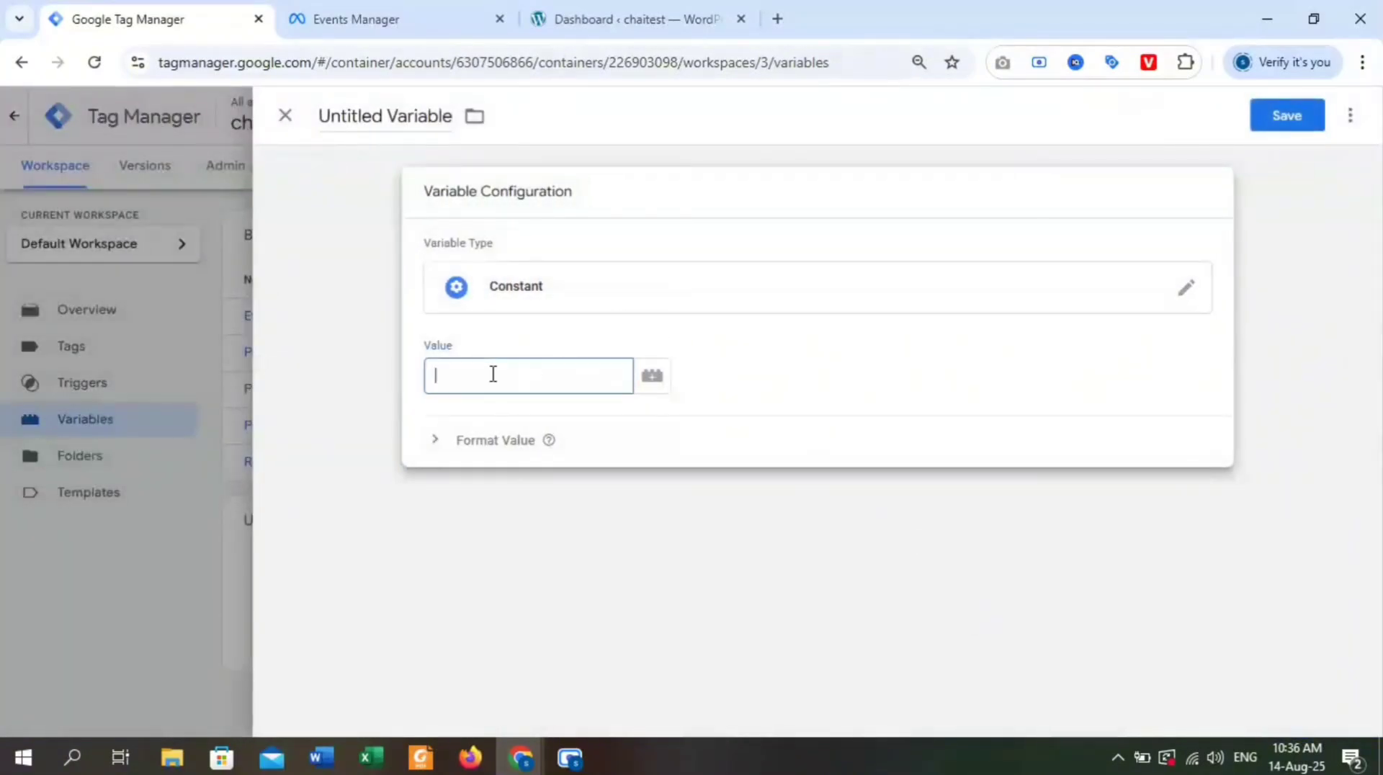
key(ctrl+v)
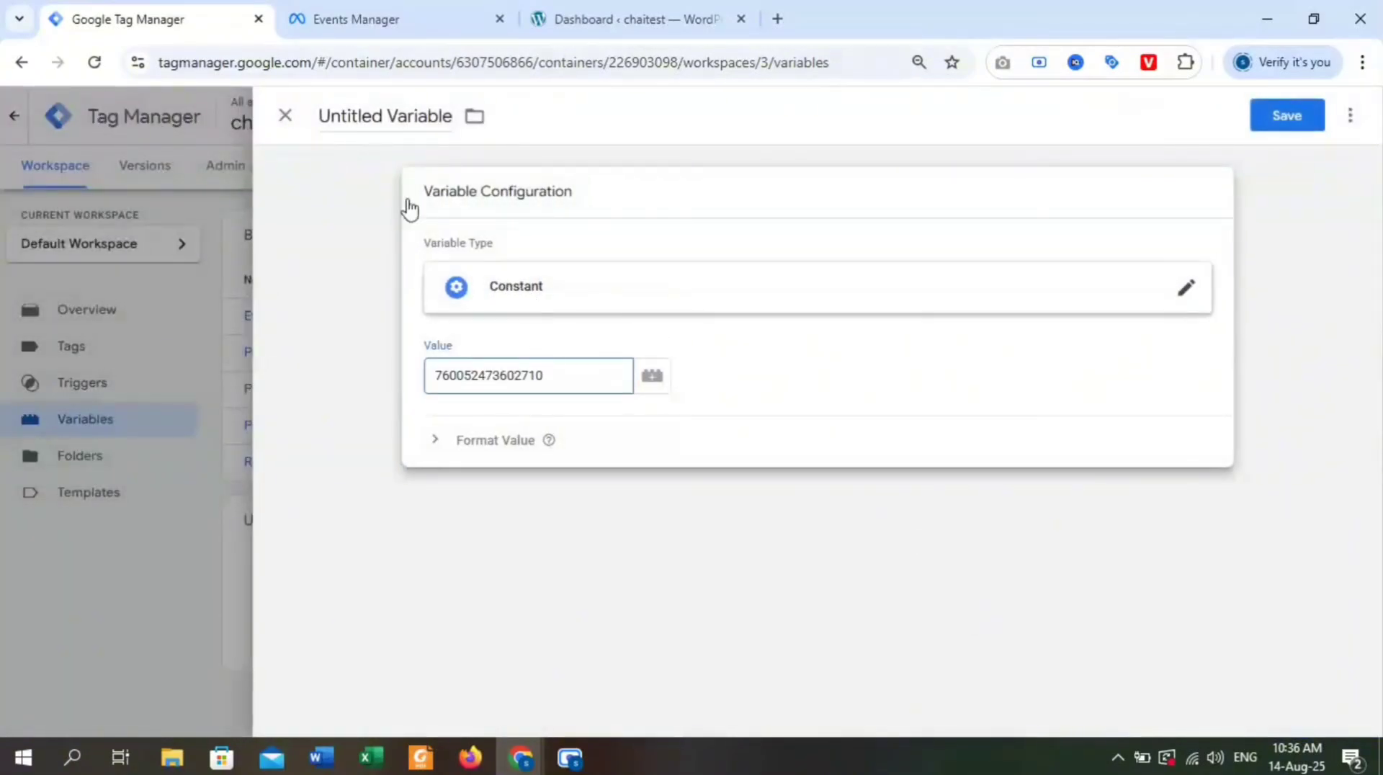
Name the new constant variable Pixel ID.
click(430, 113)
drag(463, 124, 312, 130)
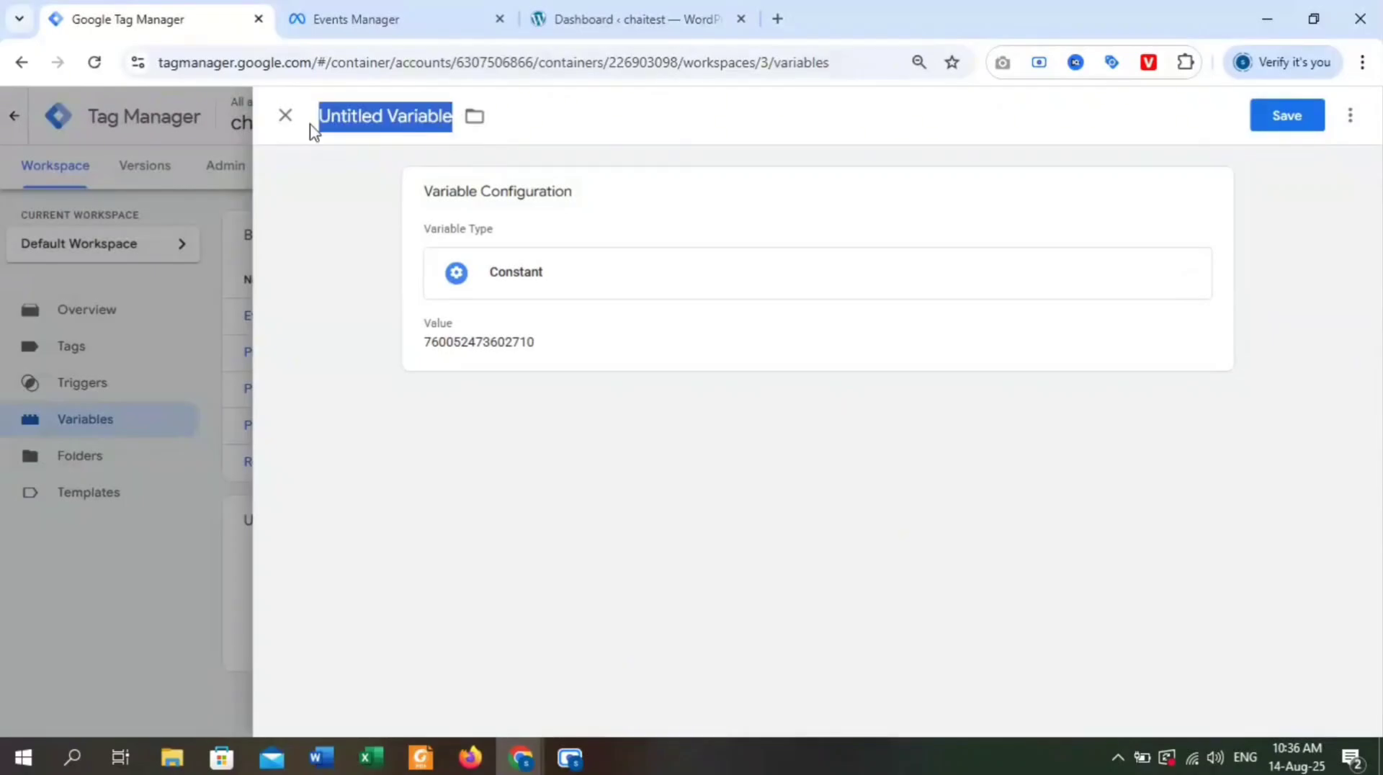
key(BackSpace)
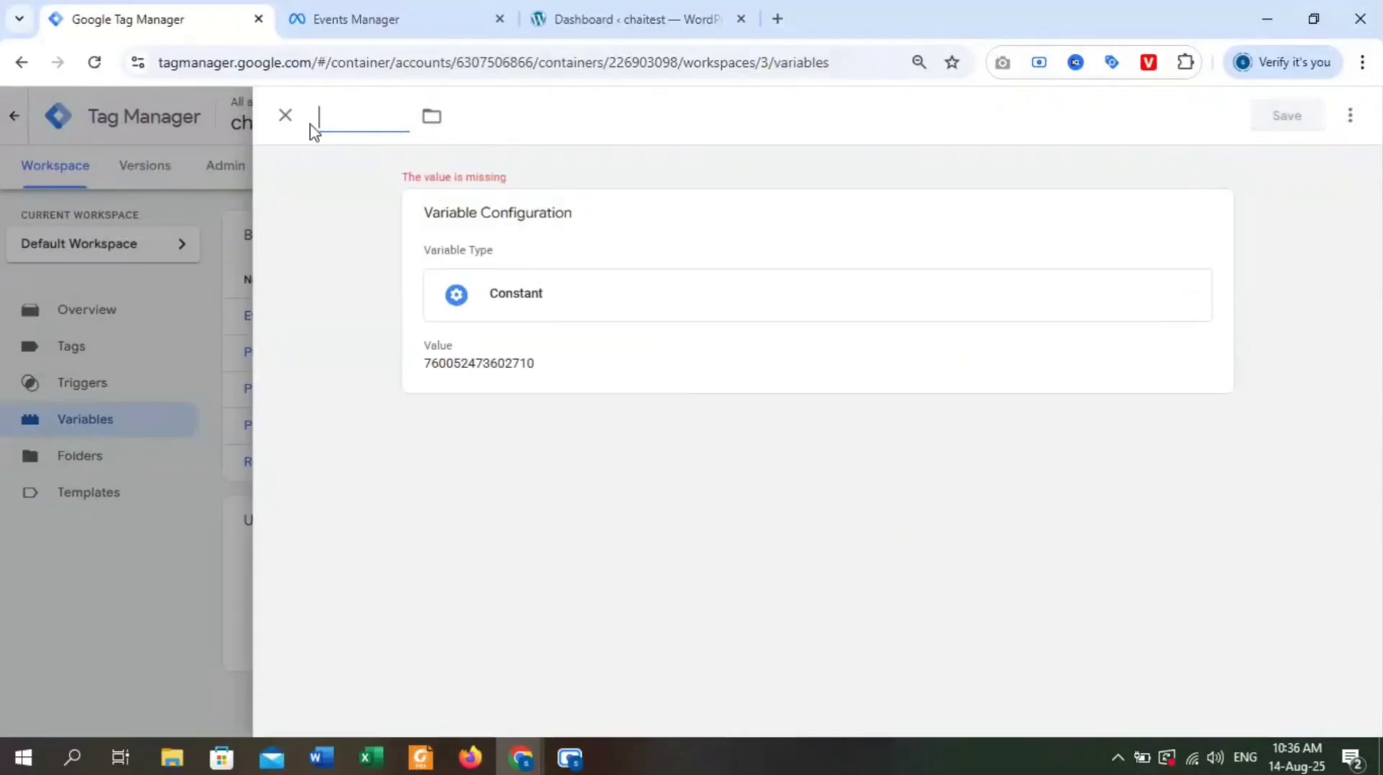
text(Pixel ID)
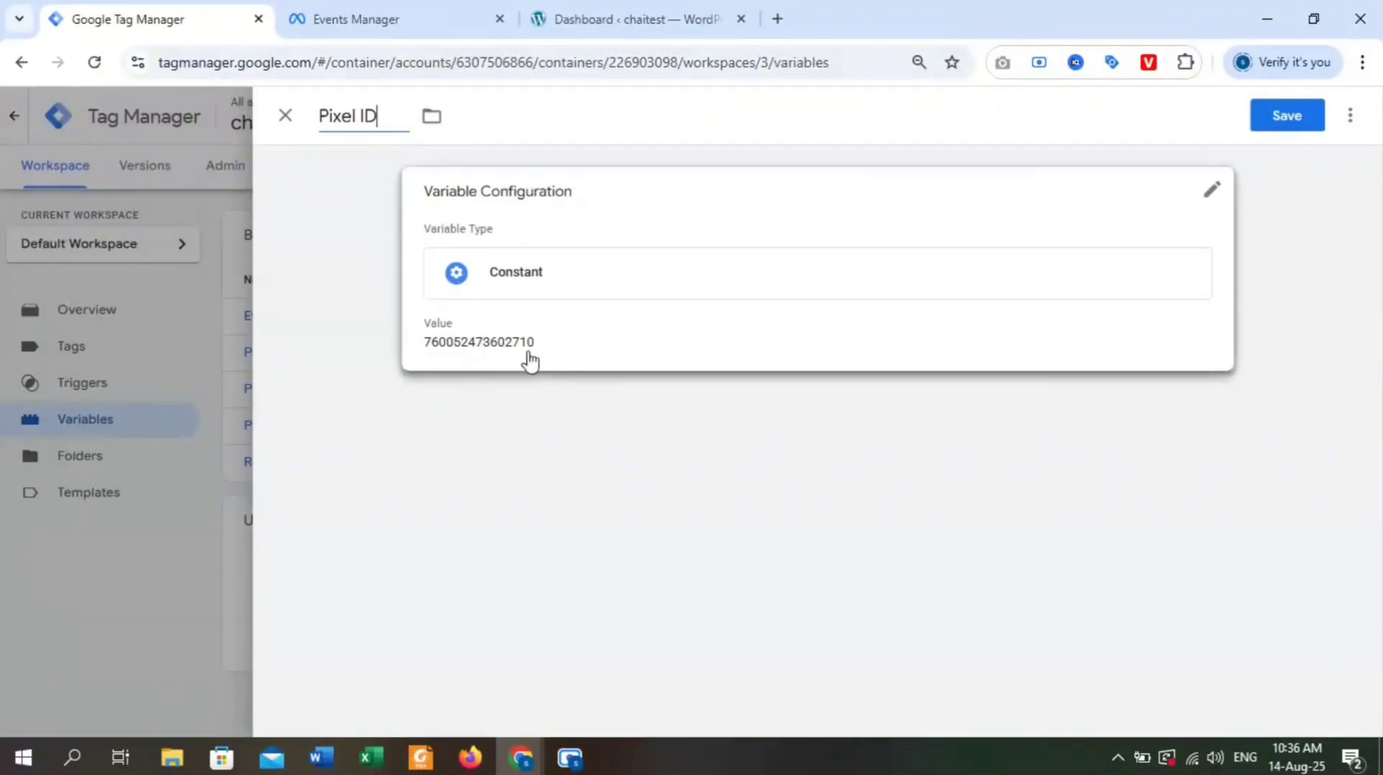
Save the Pixel ID variable and publish the workspace changes to Live without a version name or description.
click(1299, 117)
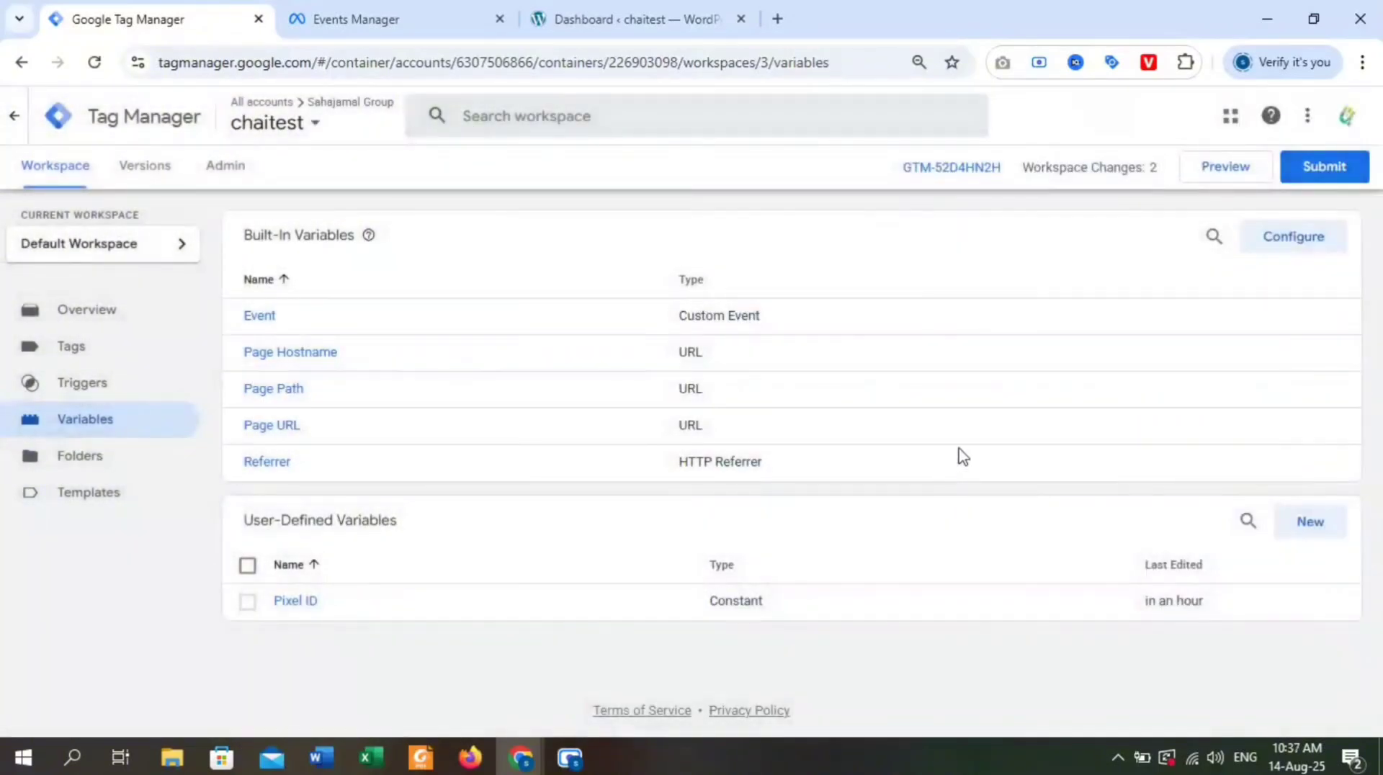
click(1318, 170)
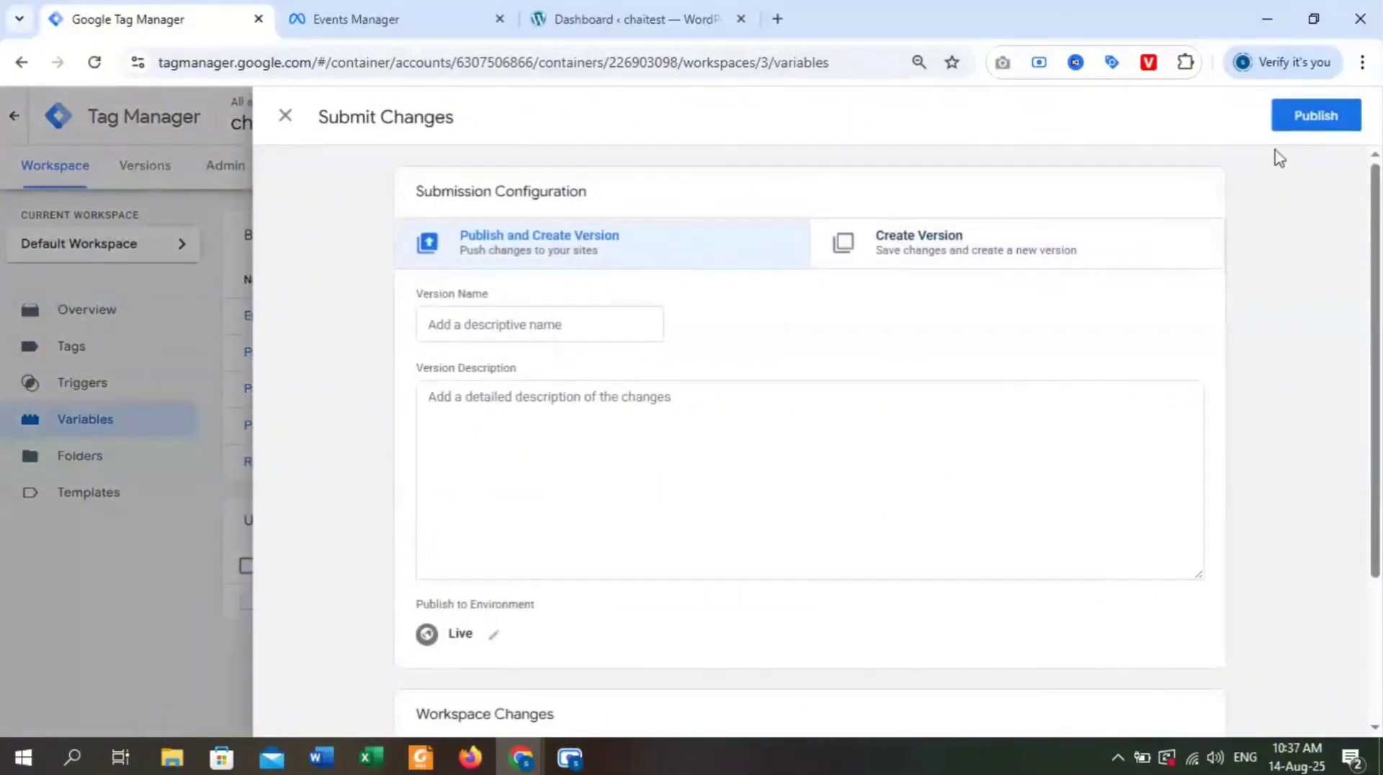
click(1294, 123)
click(909, 650)
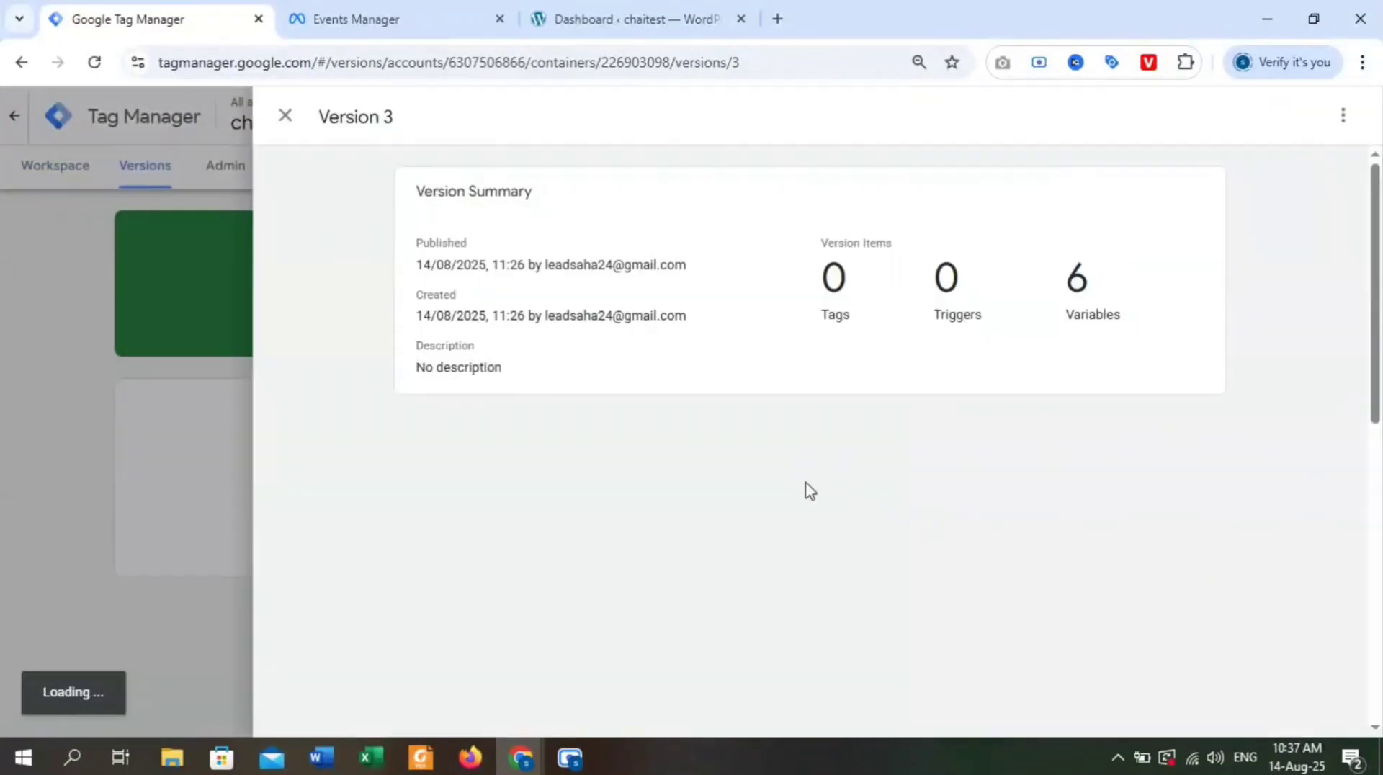
click(285, 119)
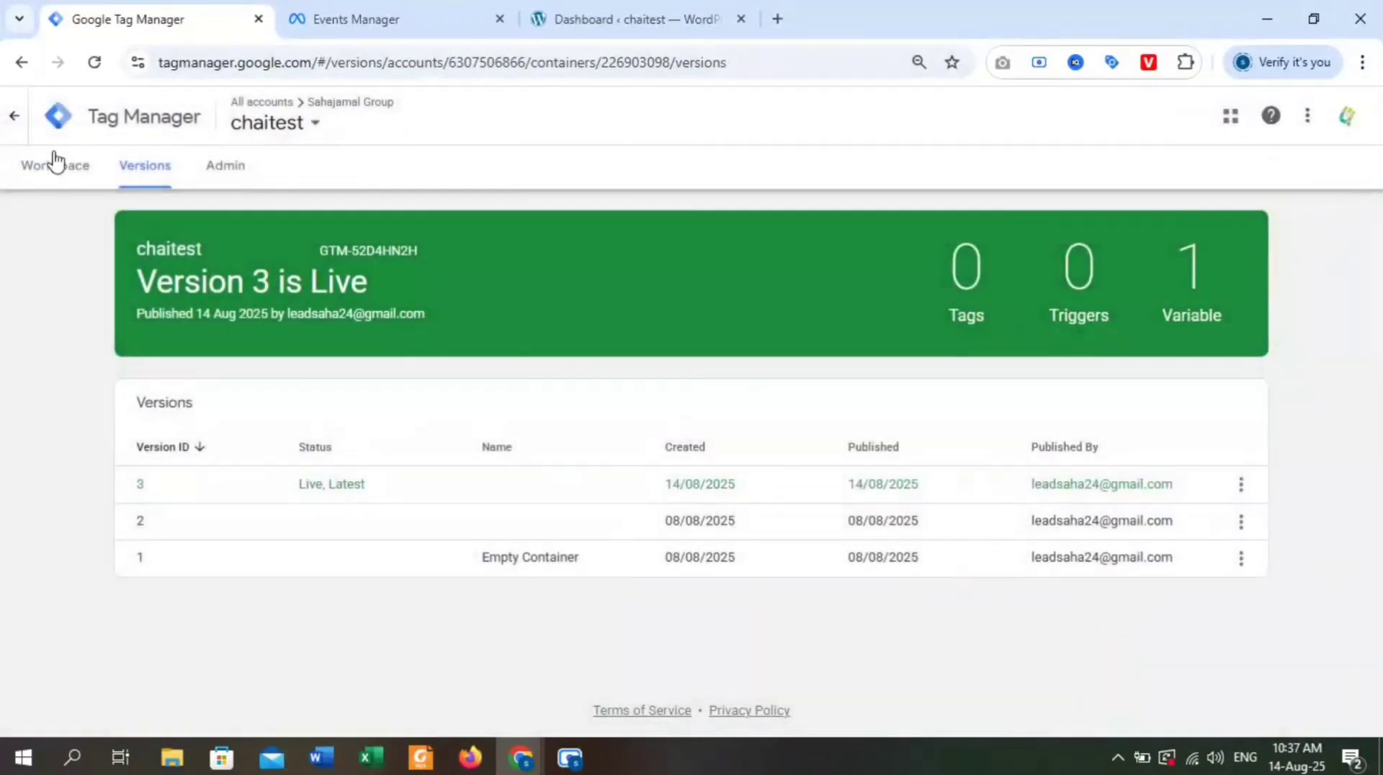
Create a new tag in the workspace using the Facebook Pixel gallery template as its tag type.
click(54, 165)
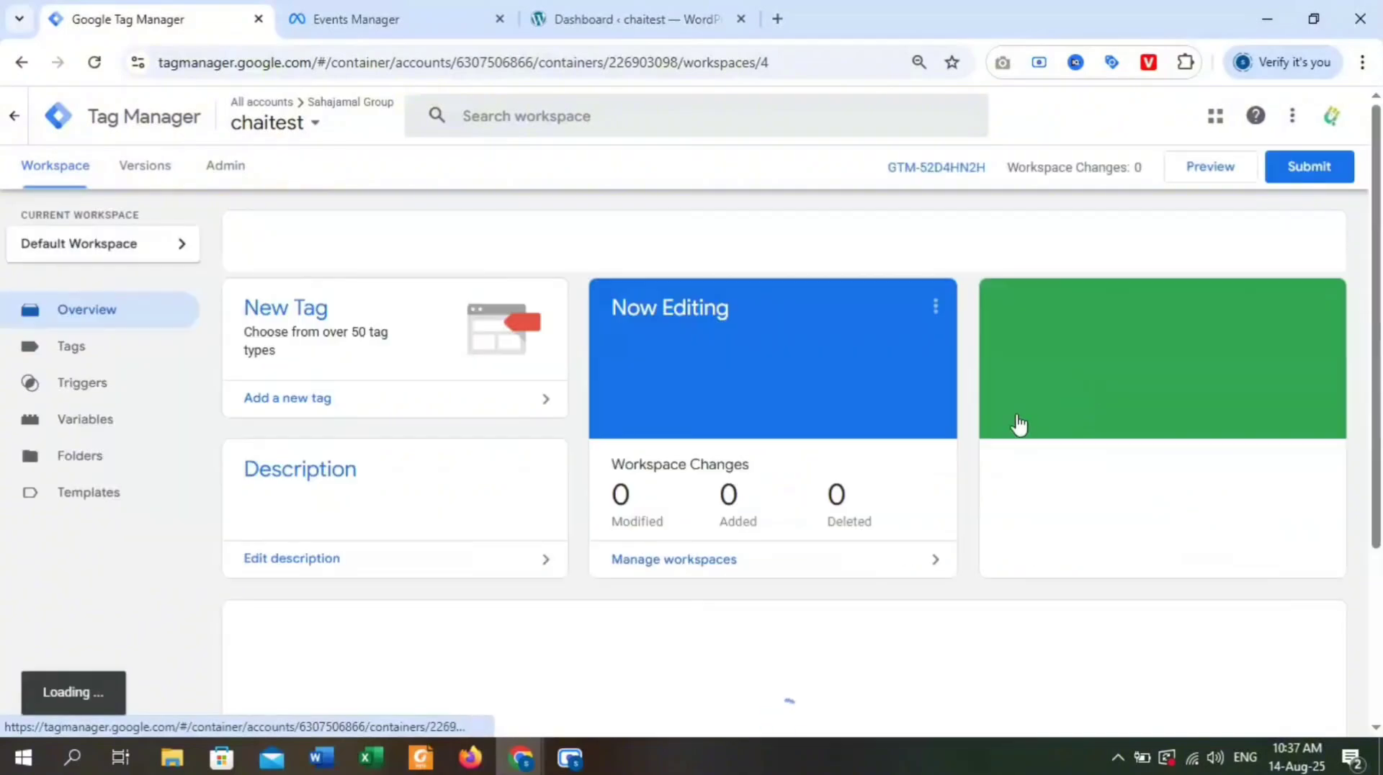
click(132, 349)
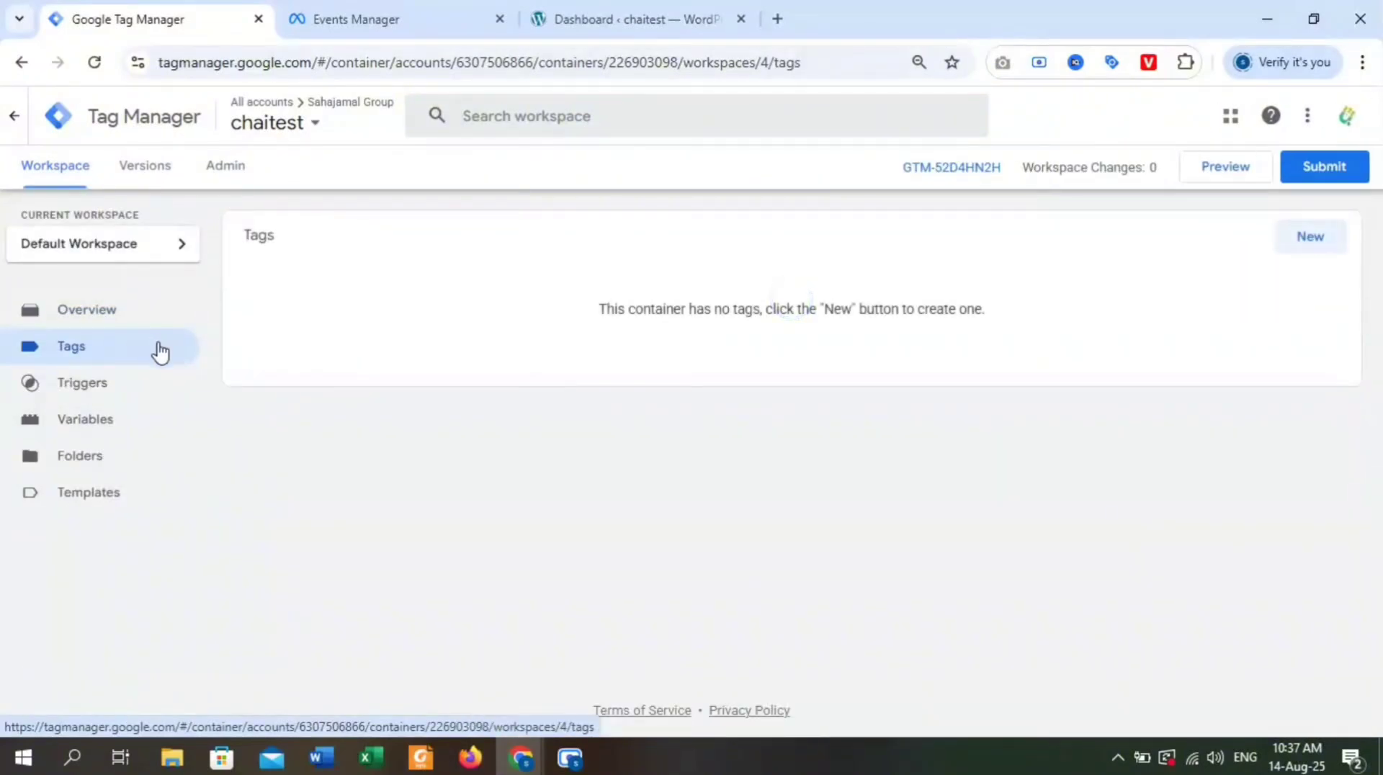
click(1322, 242)
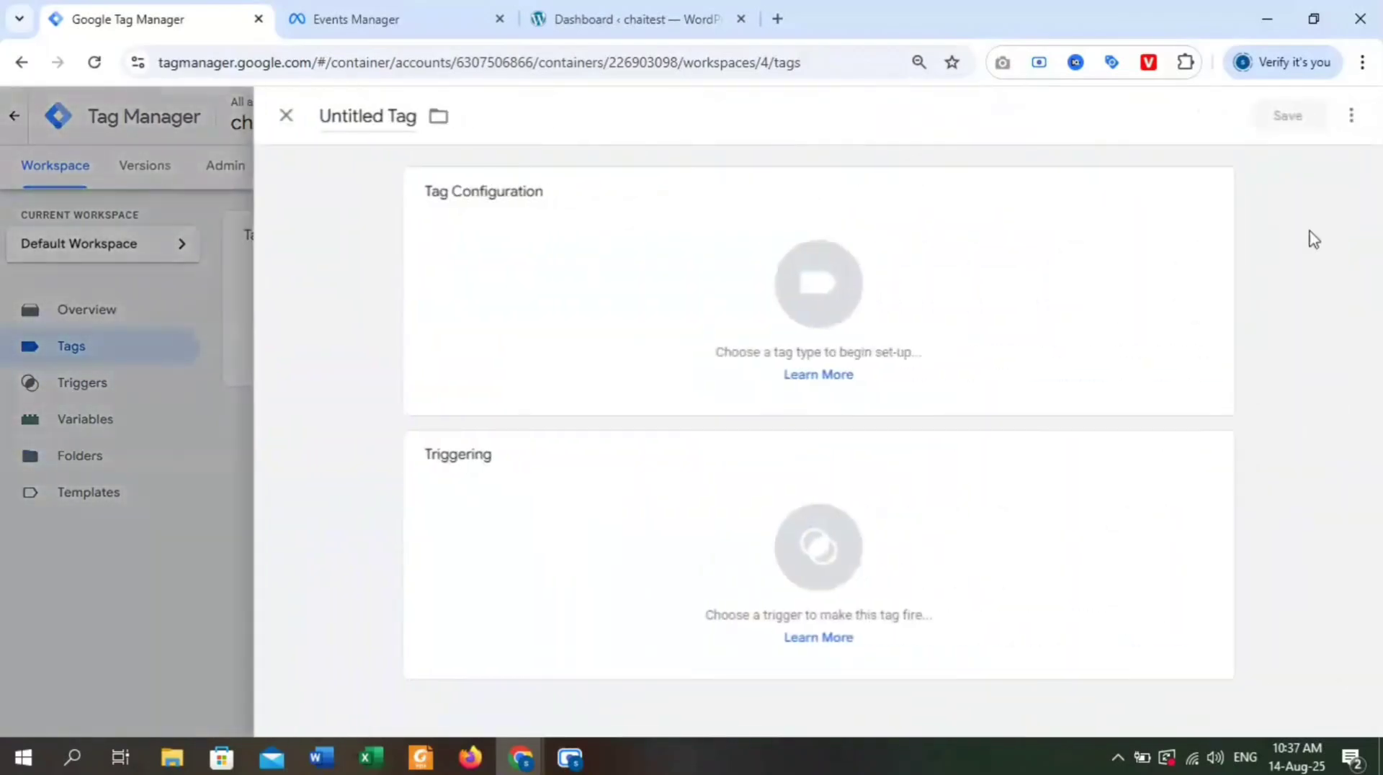
click(820, 288)
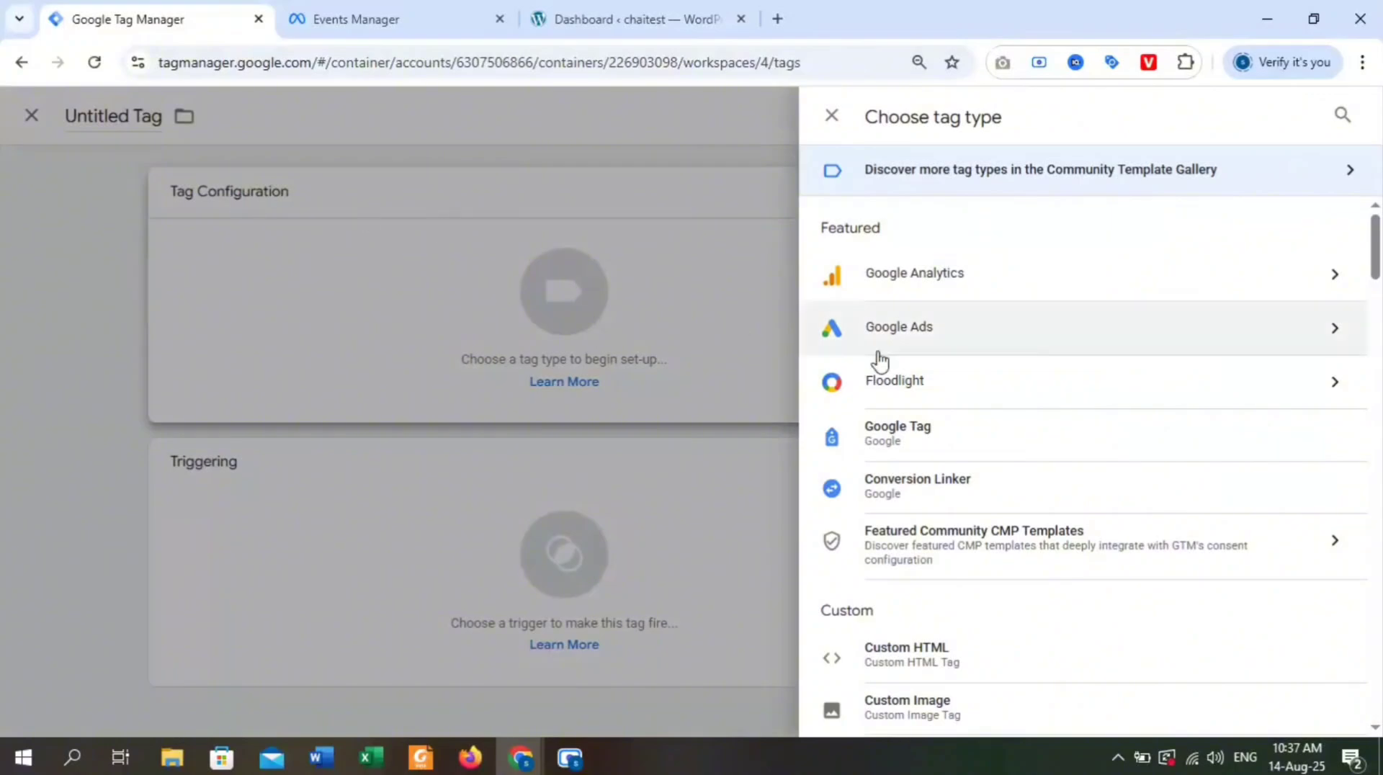
scroll(1084, 404, down, 5)
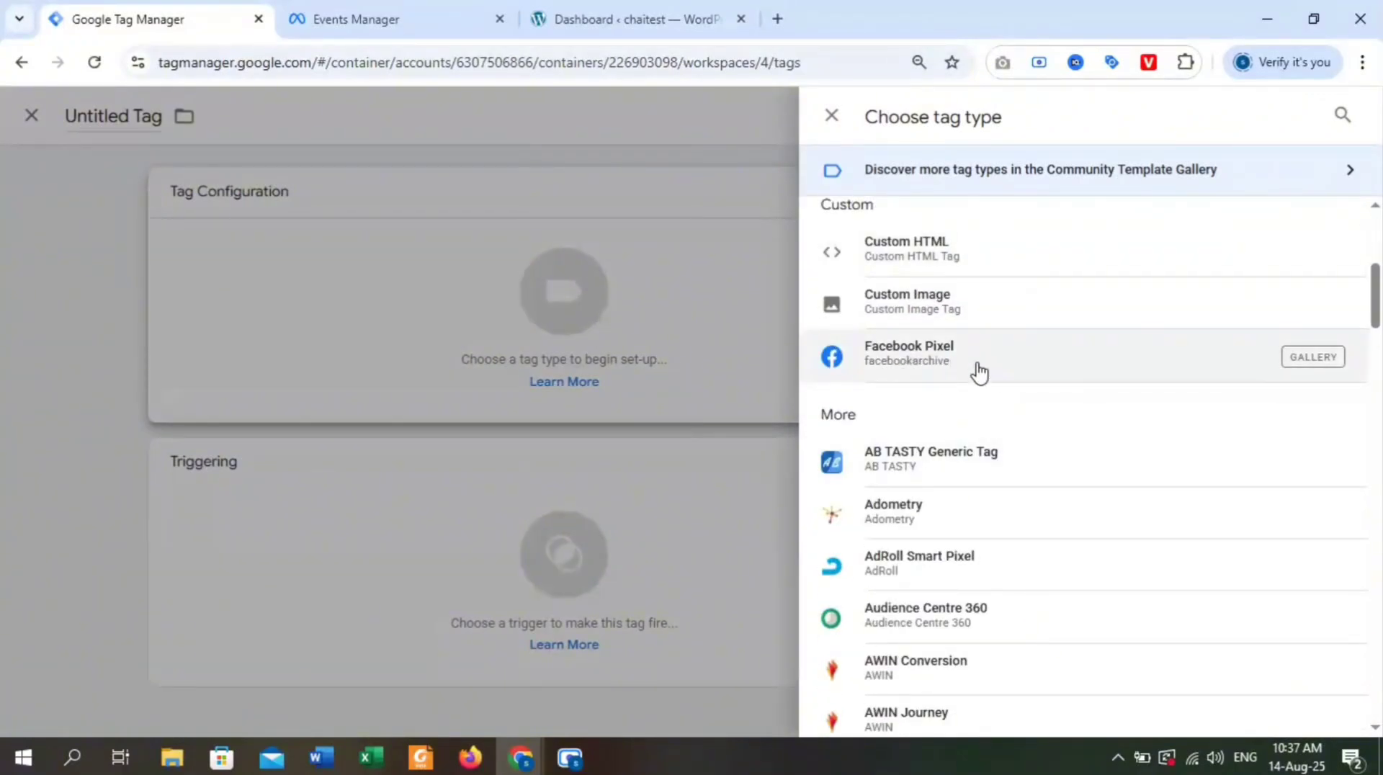
click(978, 373)
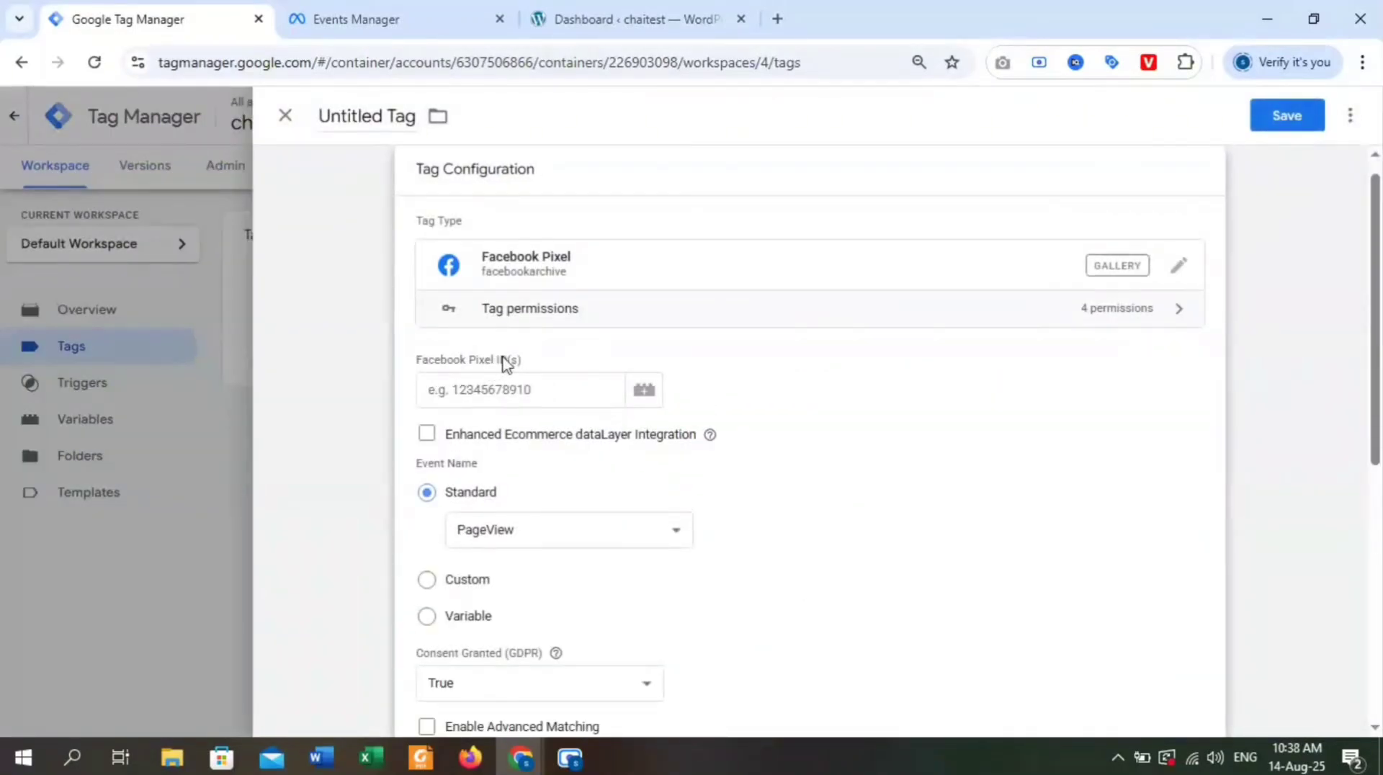
Set the tag's Facebook Pixel ID to the {{Pixel ID}} variable and keep PageView as the standard event.
click(498, 396)
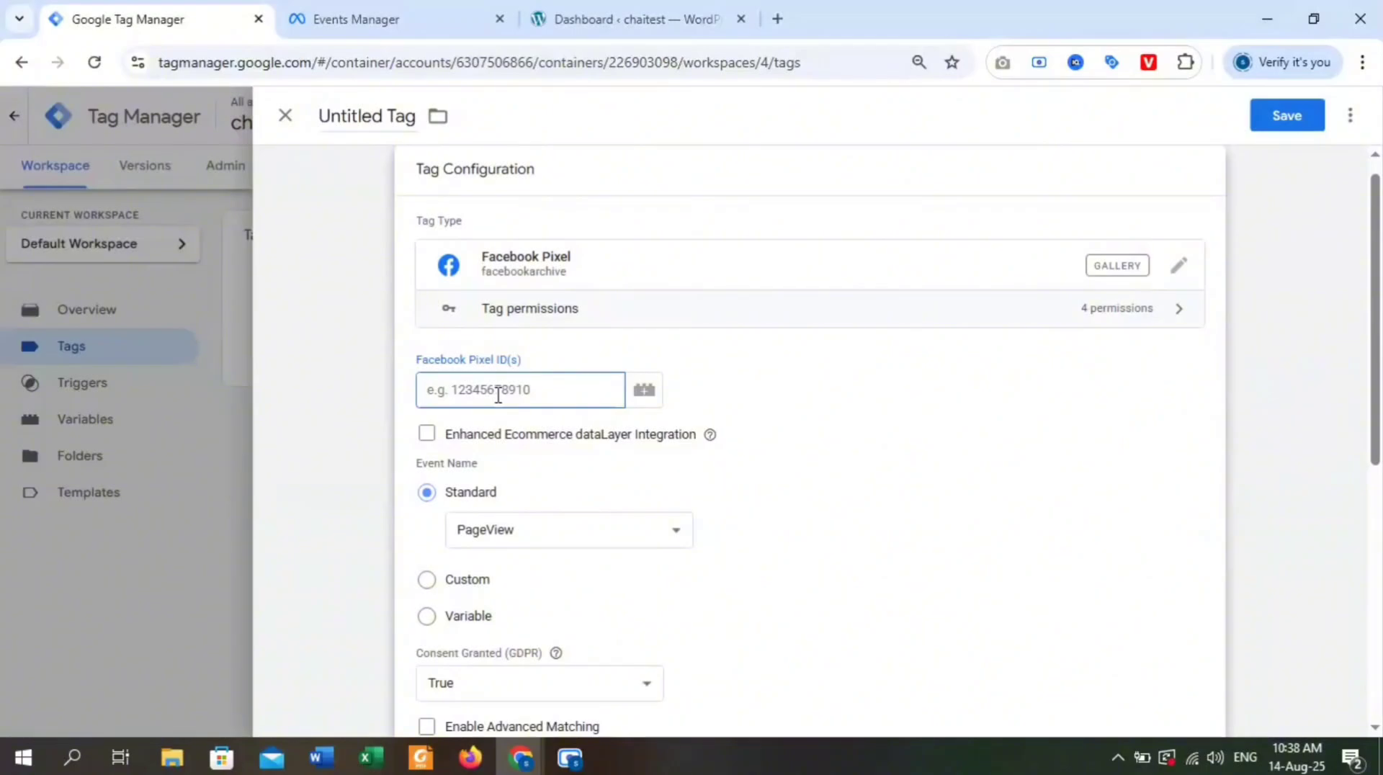
text({{)
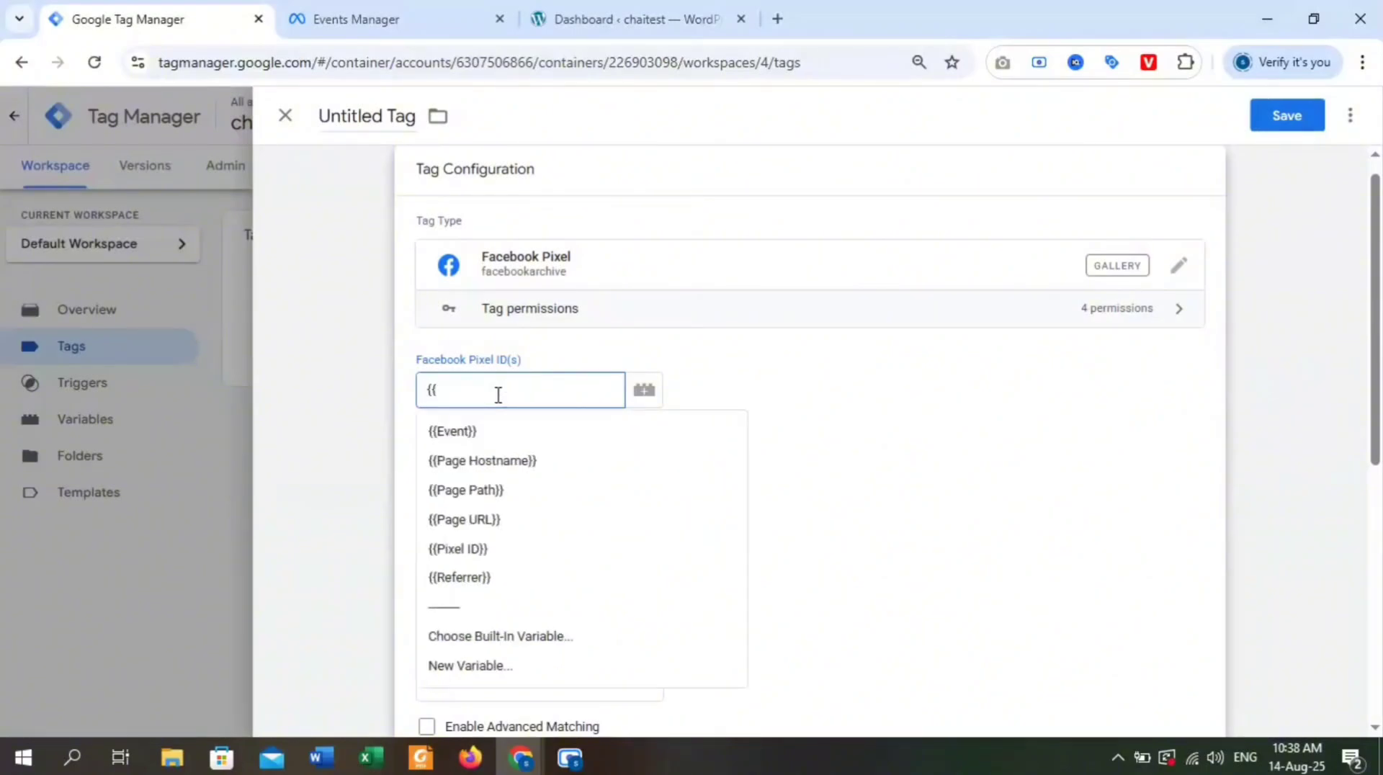
click(516, 551)
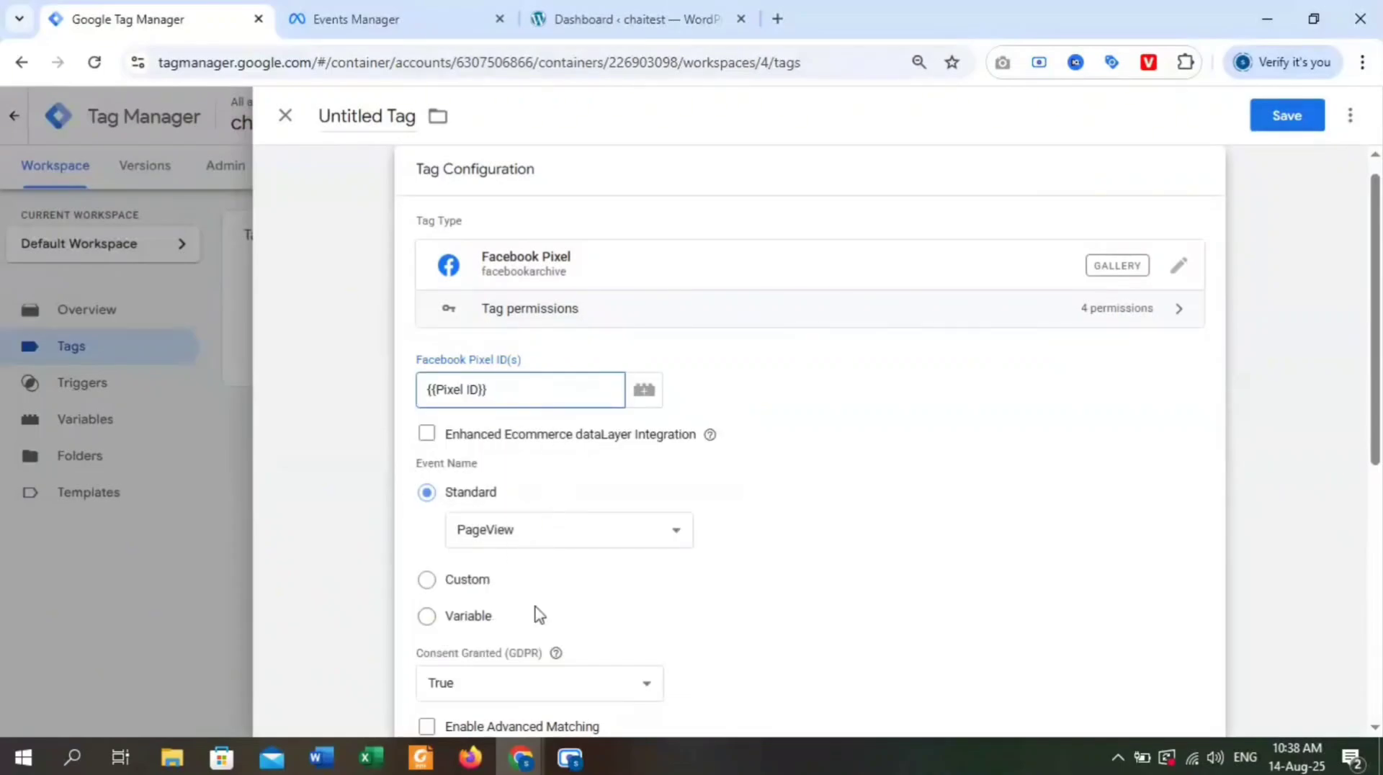
click(611, 546)
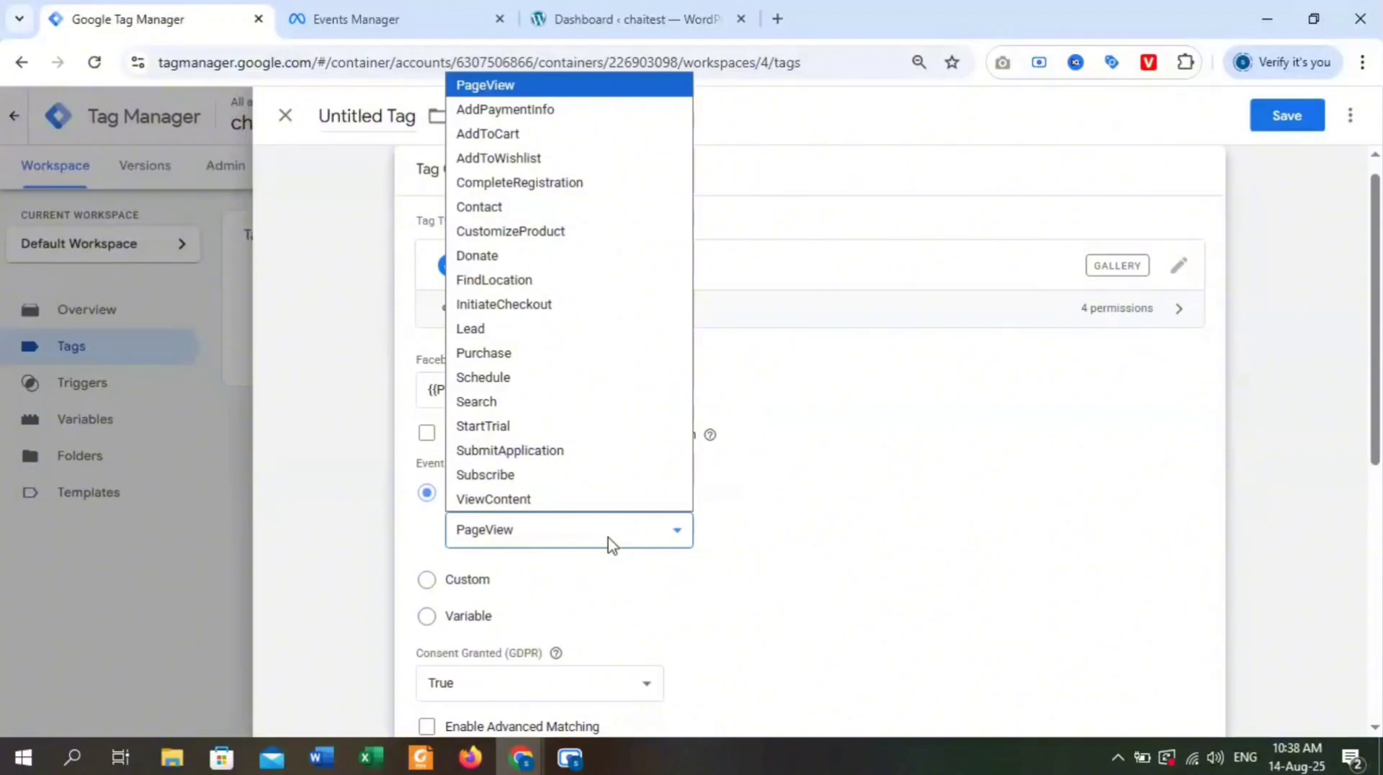
click(611, 546)
Add the All Pages page view trigger as the firing trigger of the Facebook Pixel tag.
scroll(603, 531, down, 1)
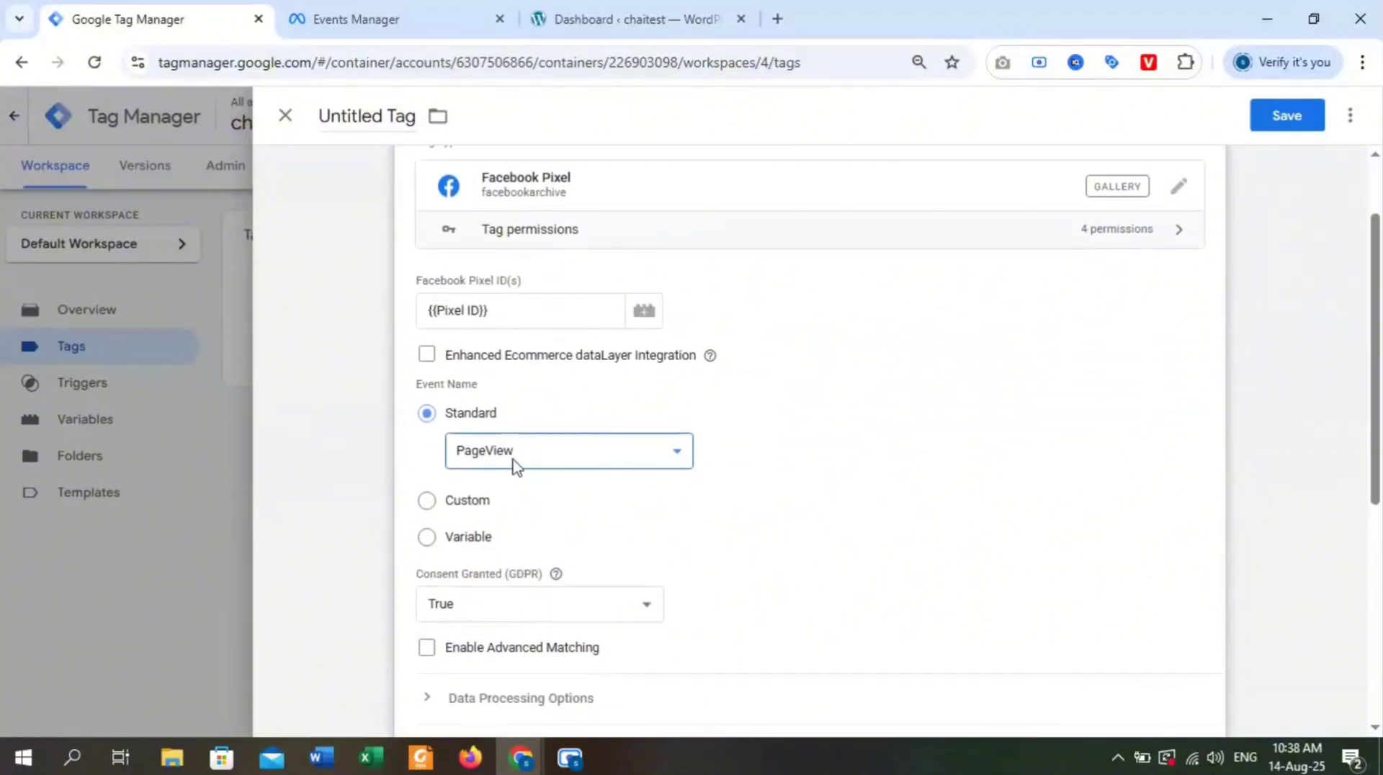
scroll(648, 468, down, 1)
scroll(542, 460, down, 2)
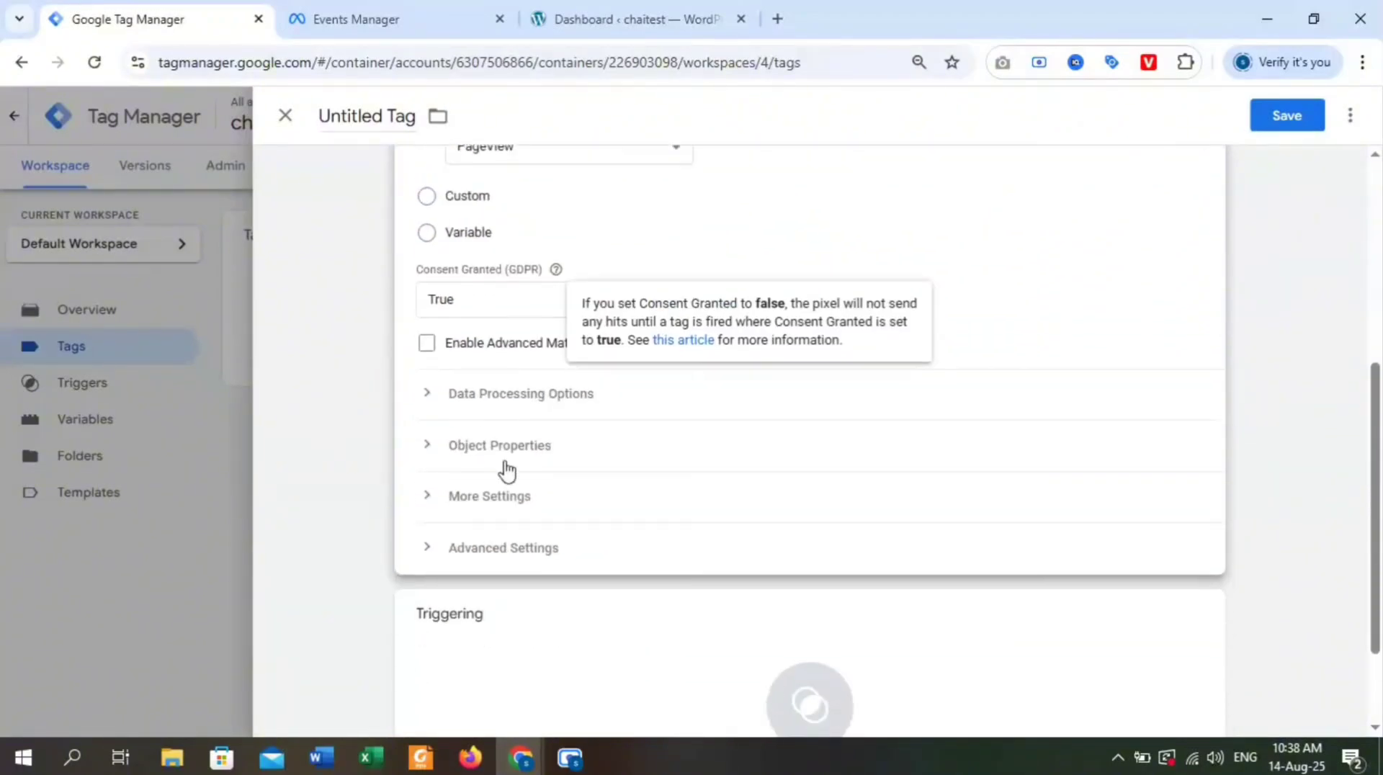
scroll(562, 522, down, 1)
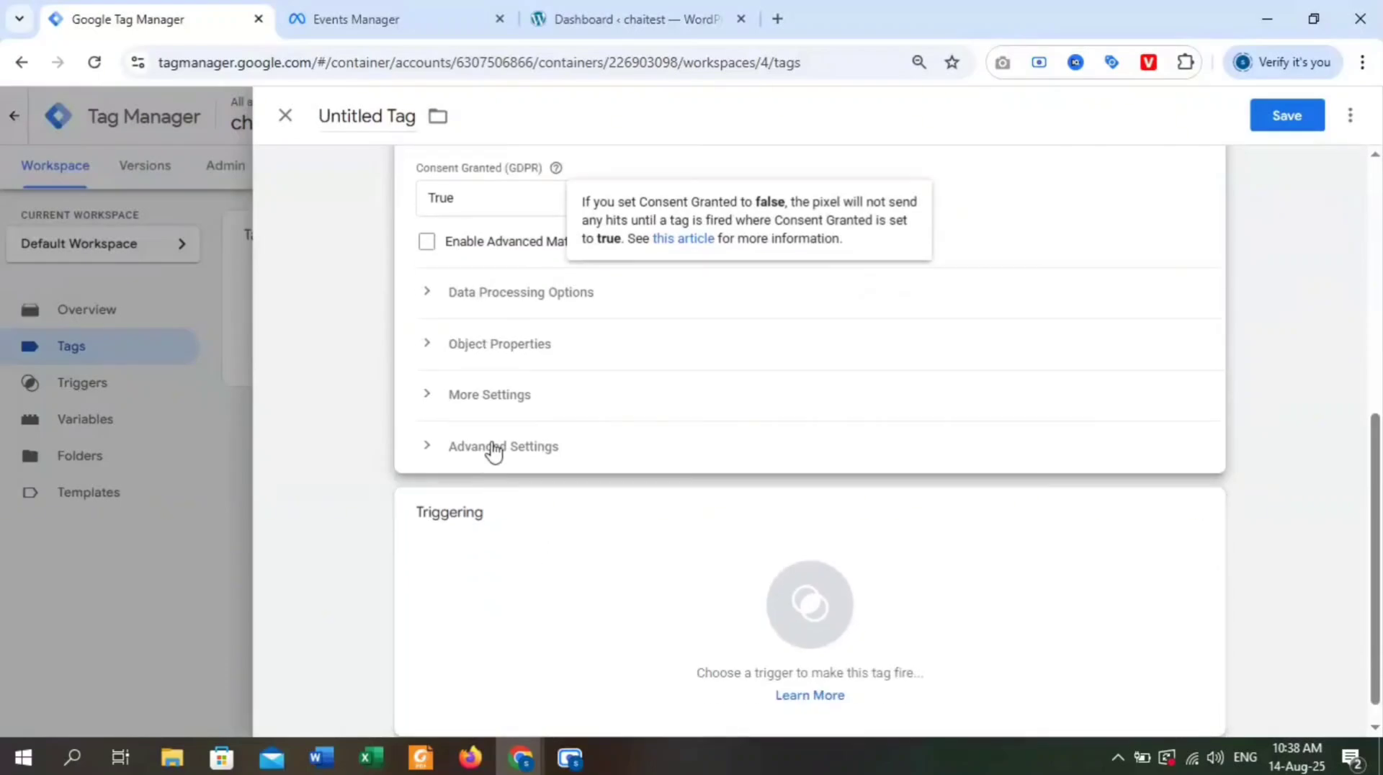
scroll(749, 447, up, 4)
scroll(774, 424, down, 4)
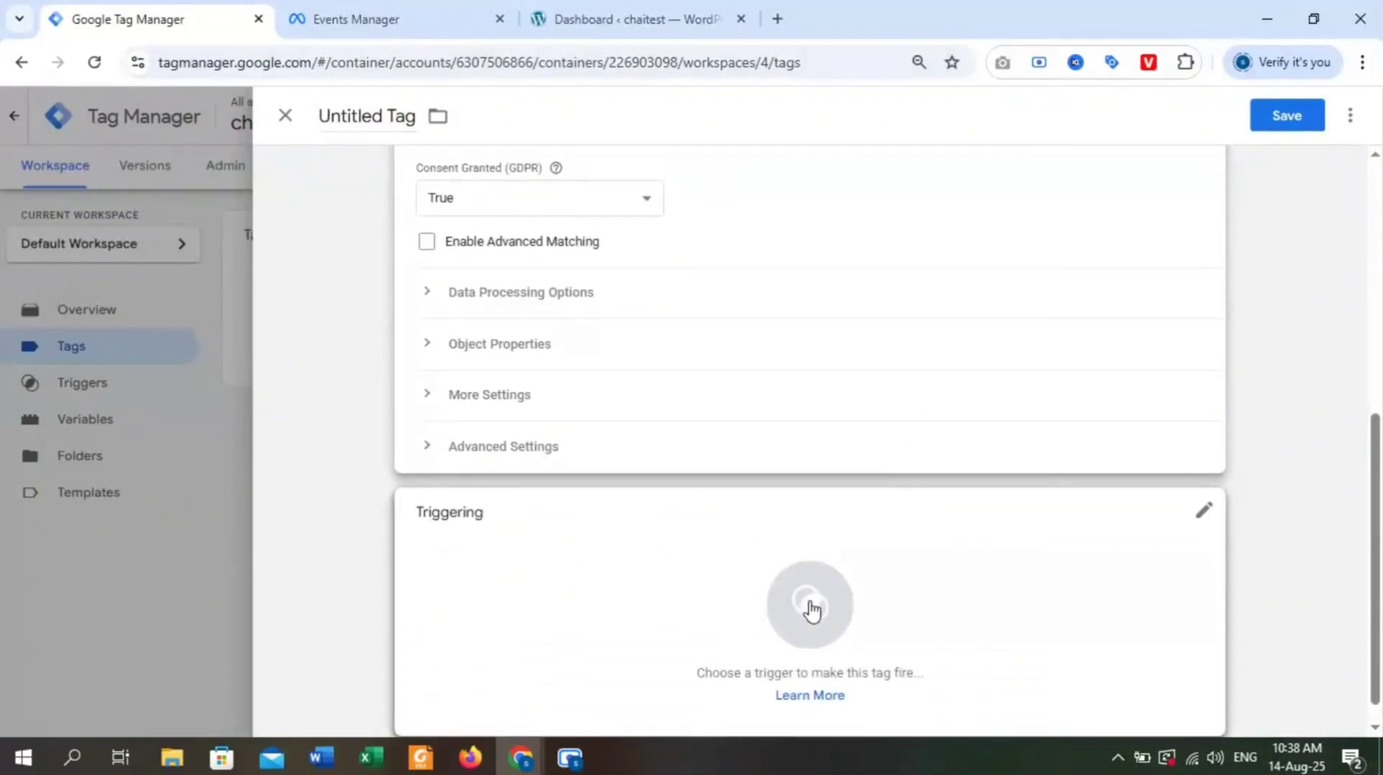
click(815, 617)
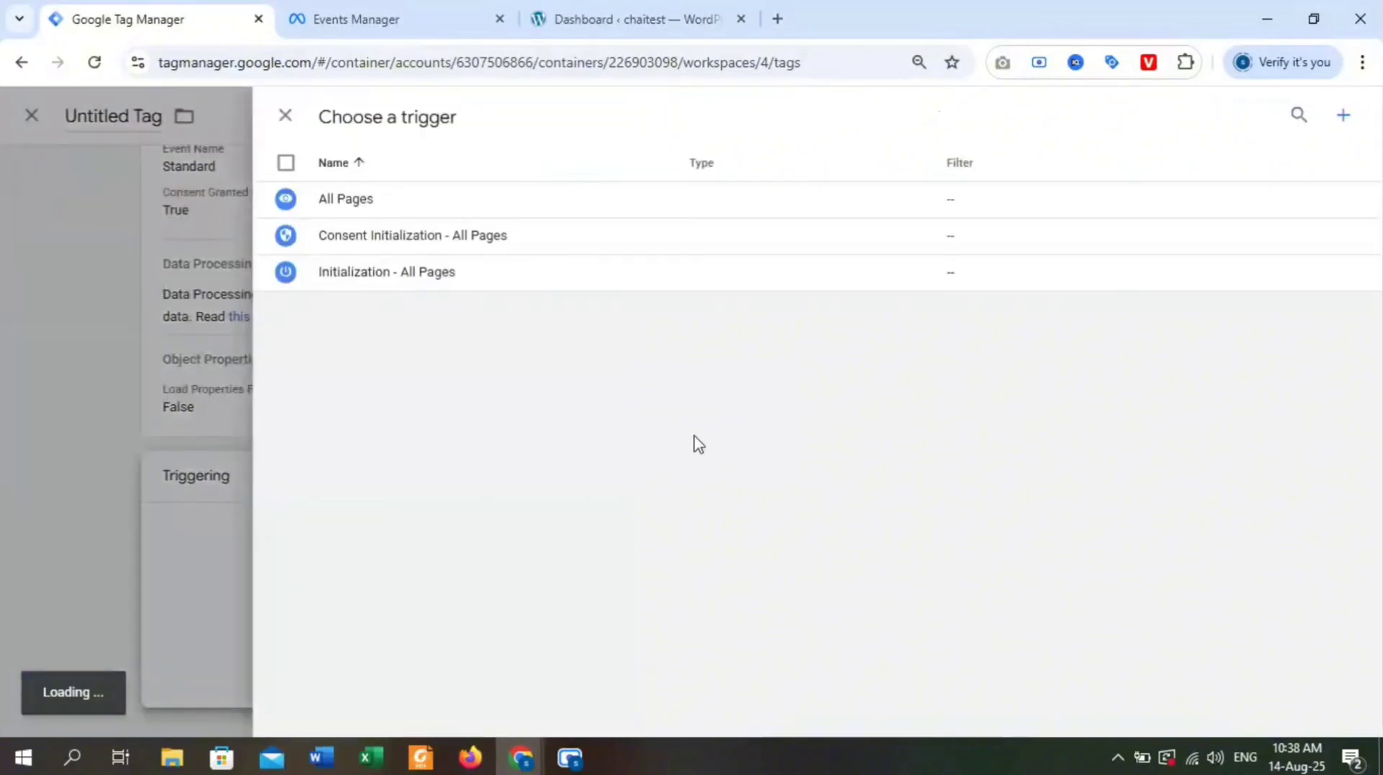
click(379, 210)
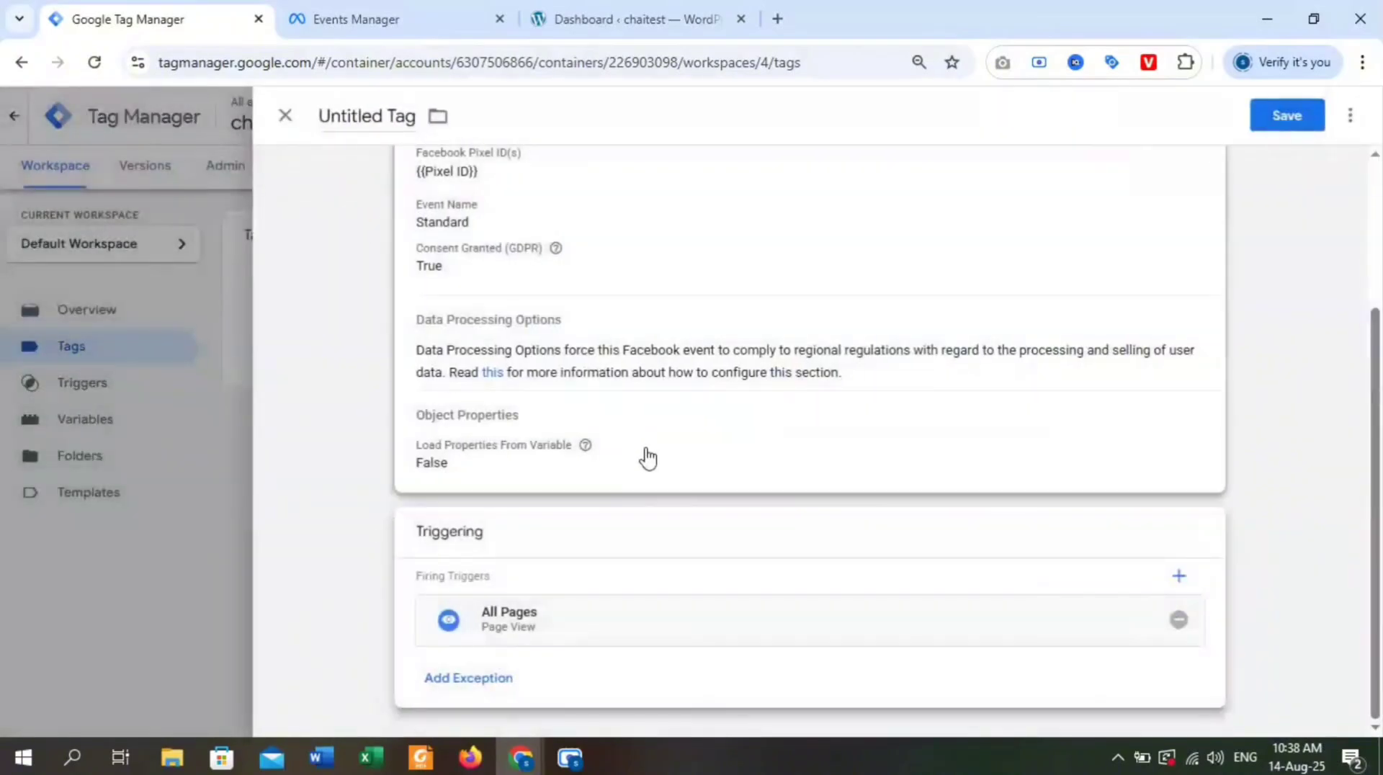
Name the tag "All Page Tag FB Base Pixel" and save it.
scroll(911, 393, up, 1)
scroll(899, 402, up, 3)
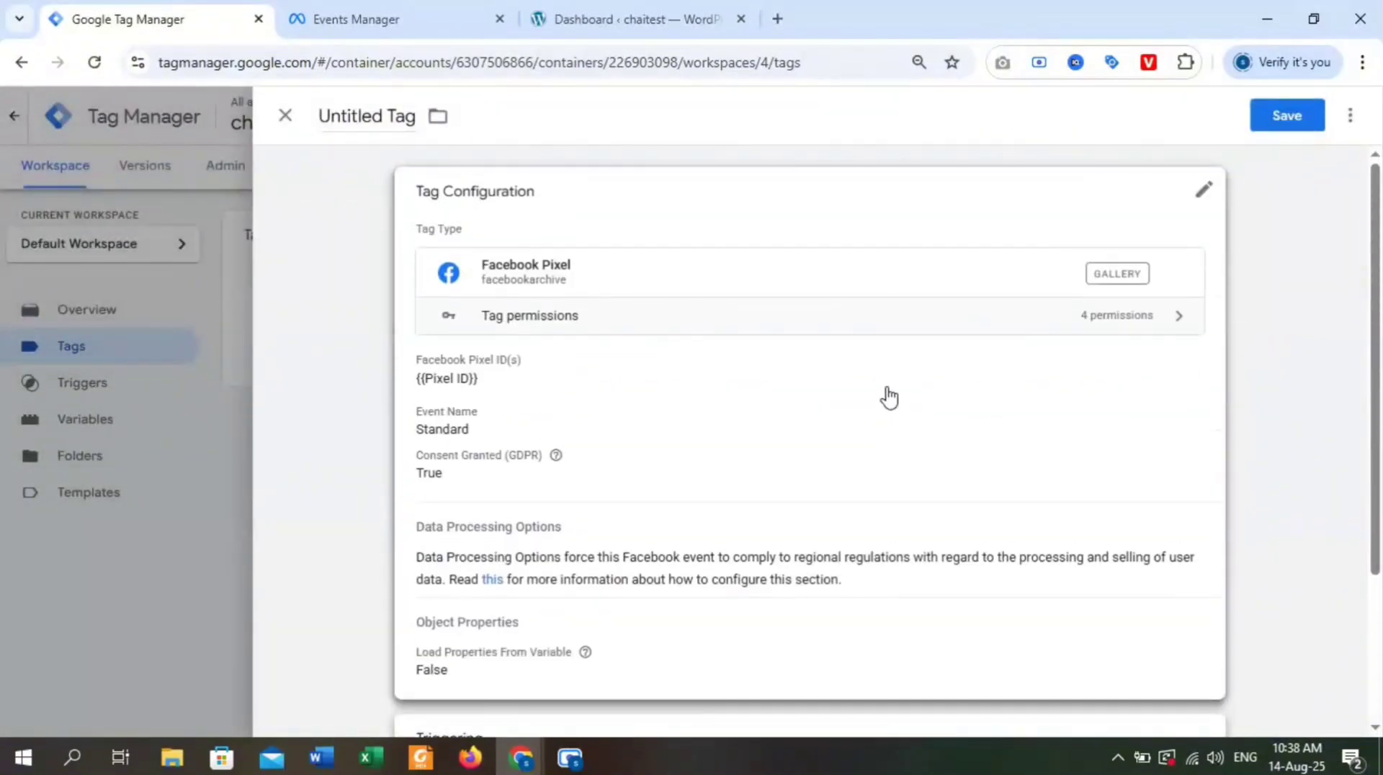
double_click(364, 115)
key(BackSpace)
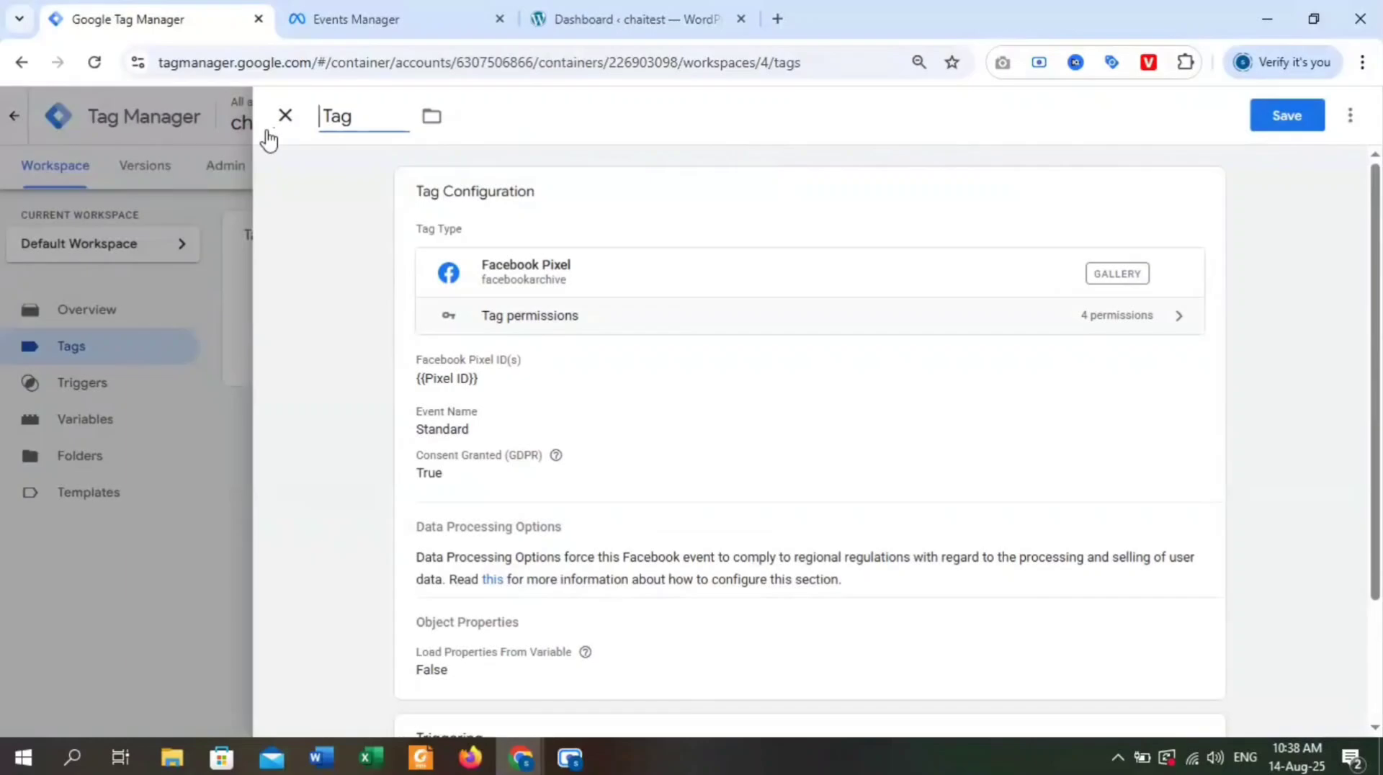
text(All Page)
key(End)
text(FB Base Pixe)
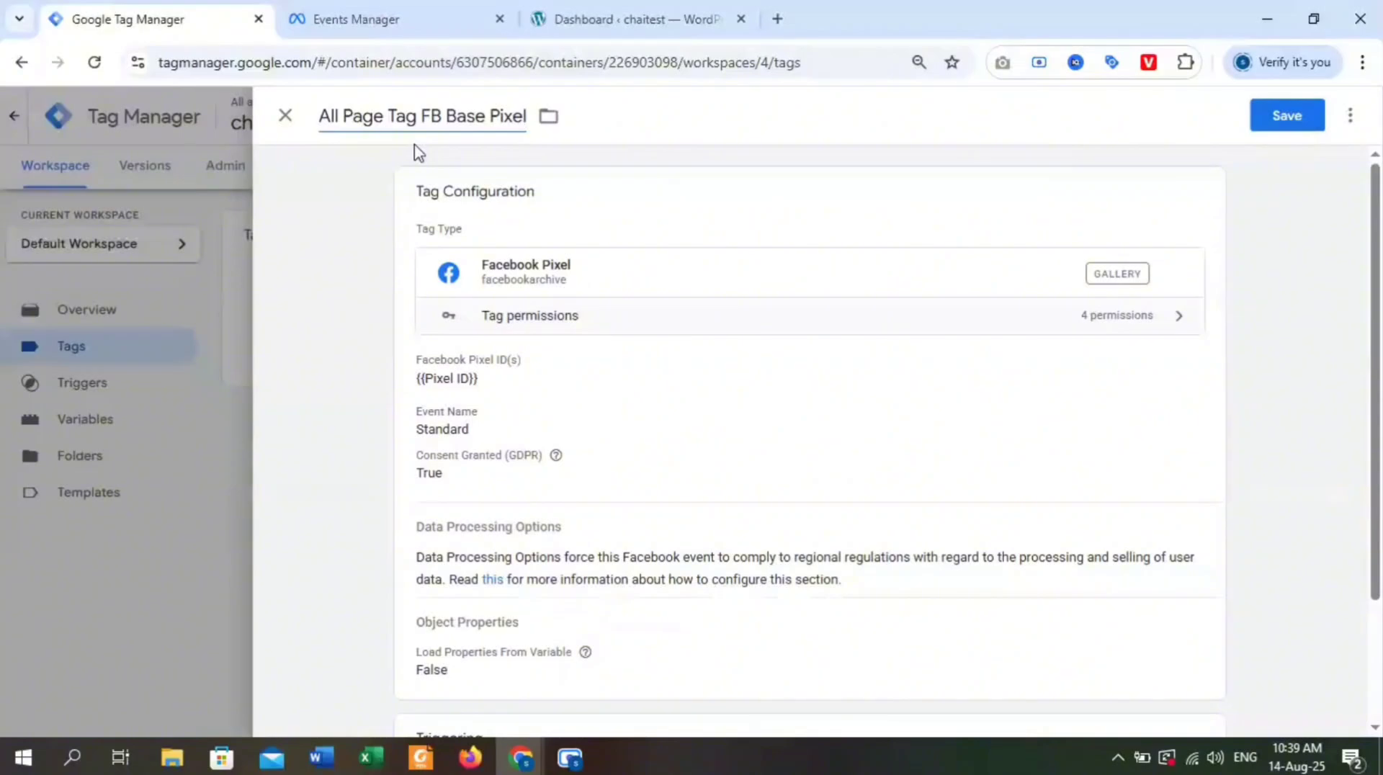
scroll(741, 345, down, 2)
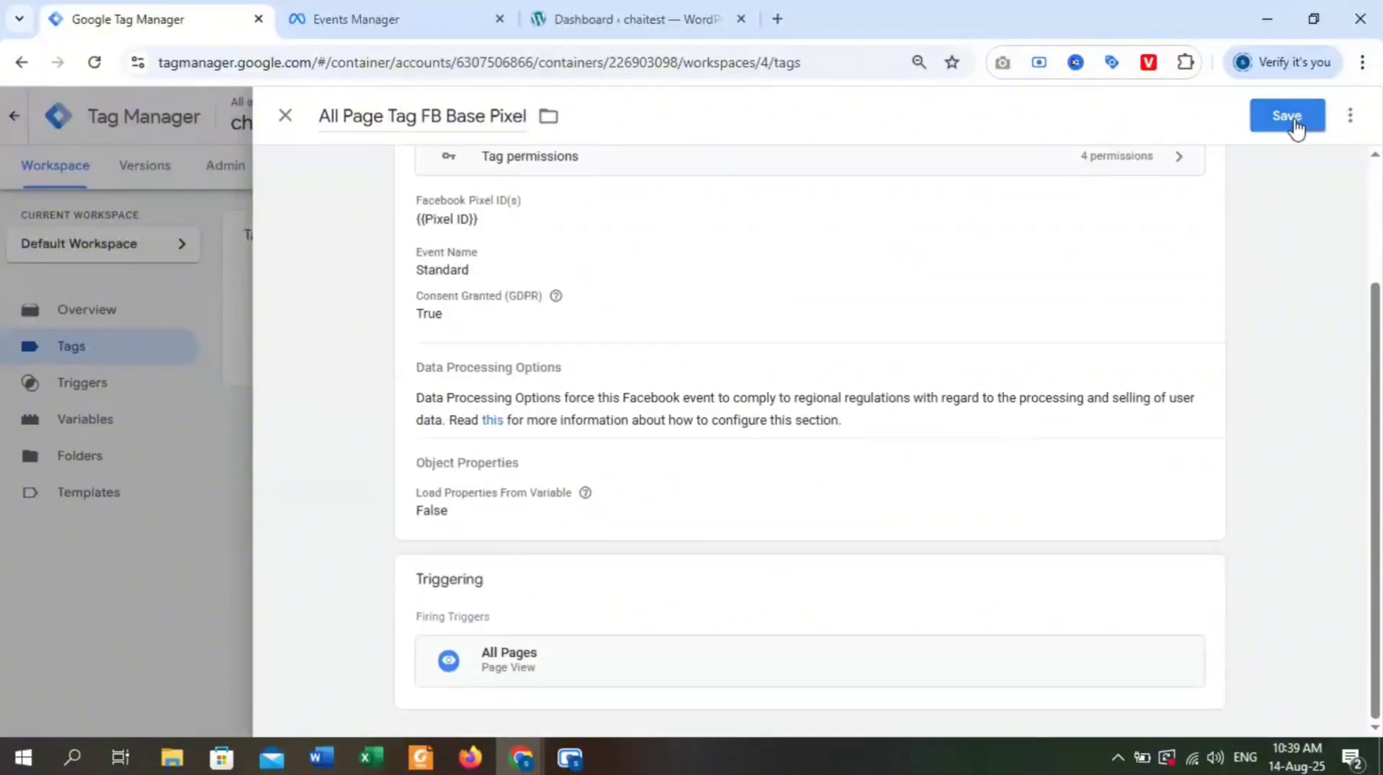
click(1286, 117)
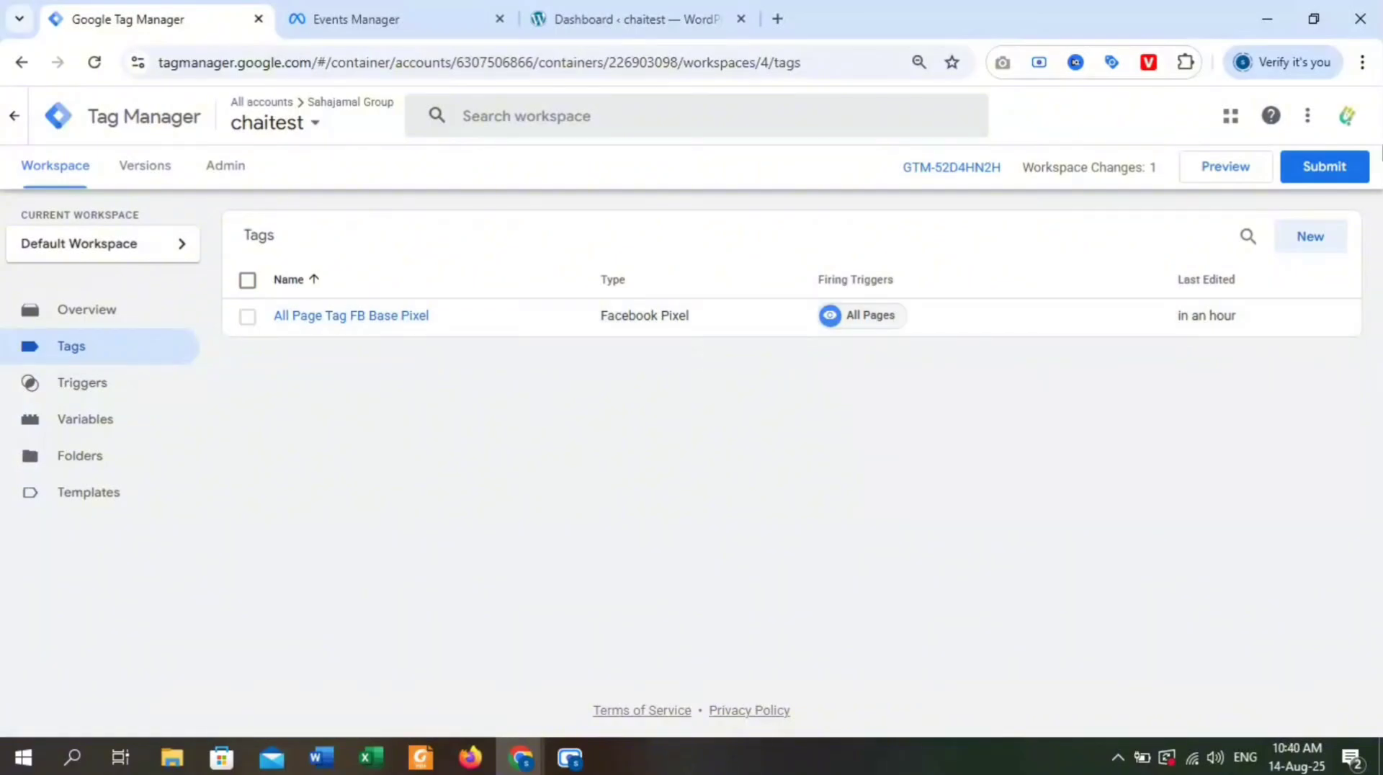
Publish the new base pixel tag to the Live environment, leaving the version name and description blank.
click(1353, 173)
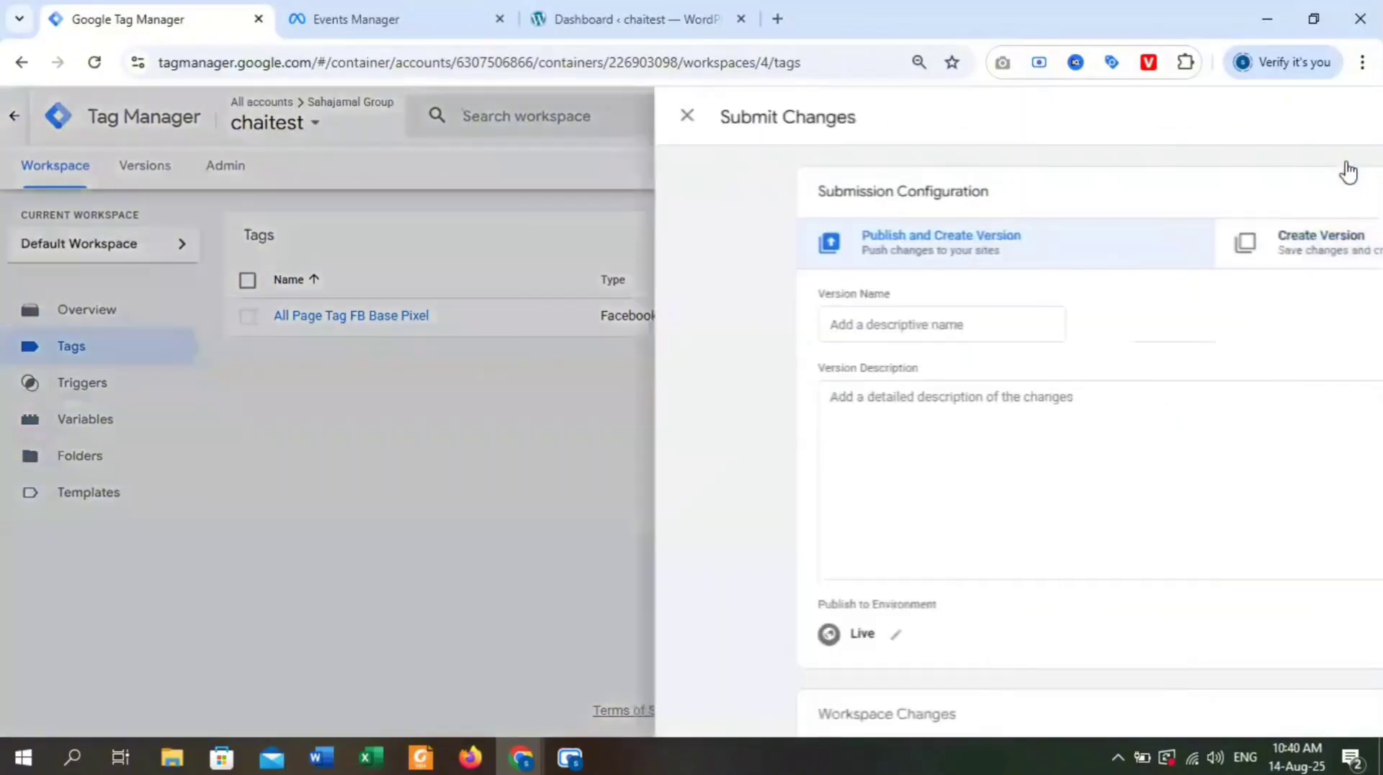
click(1317, 114)
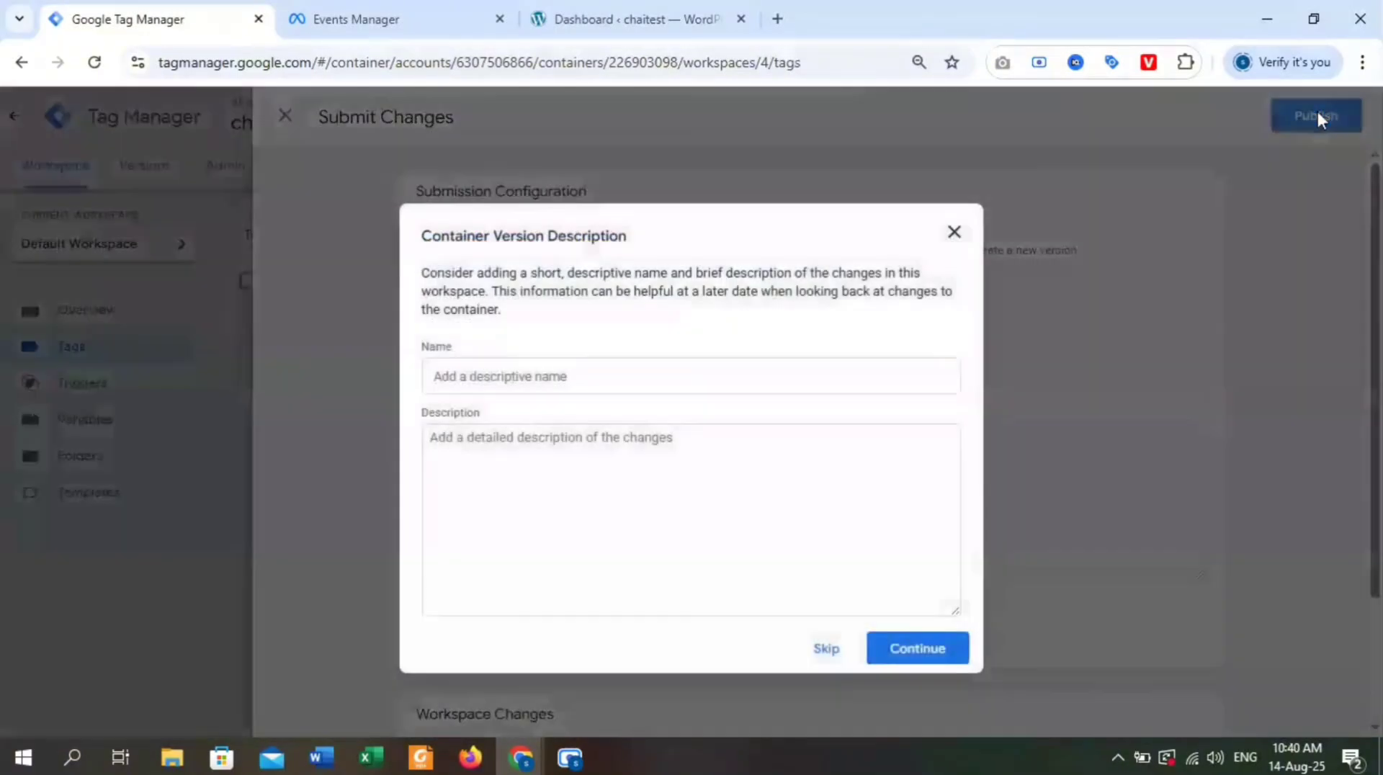
click(940, 662)
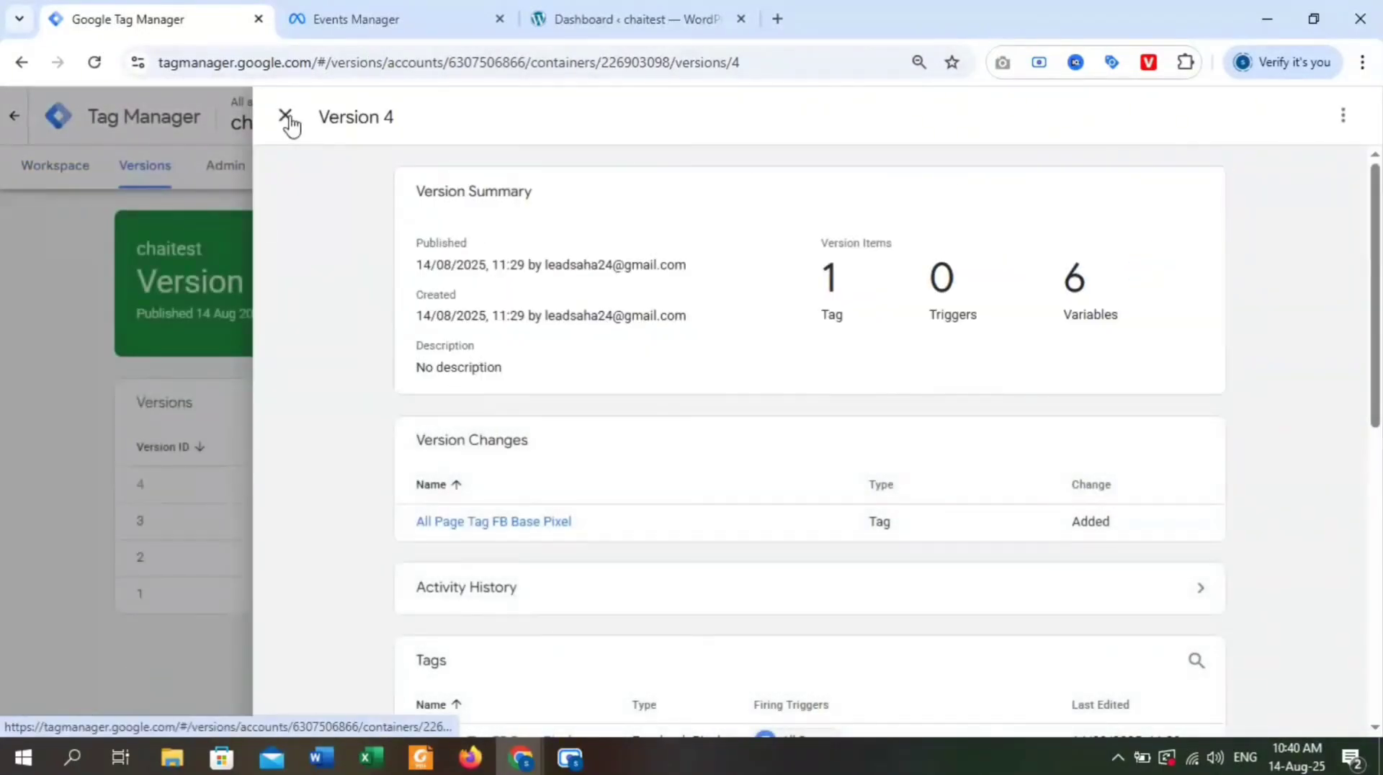
click(286, 117)
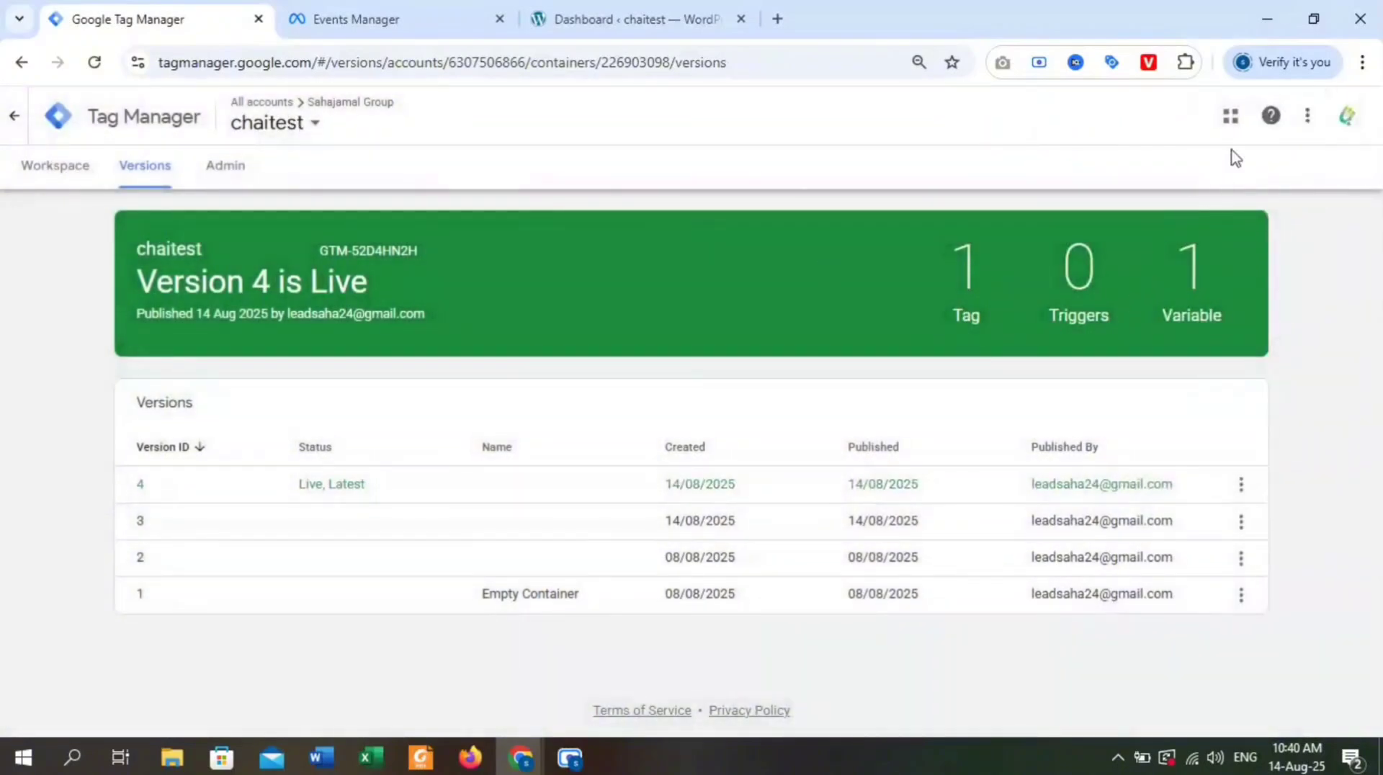
Preview the workspace by connecting Tag Assistant to the chaitest site, look over its home page, and finish the debug connection there.
click(85, 175)
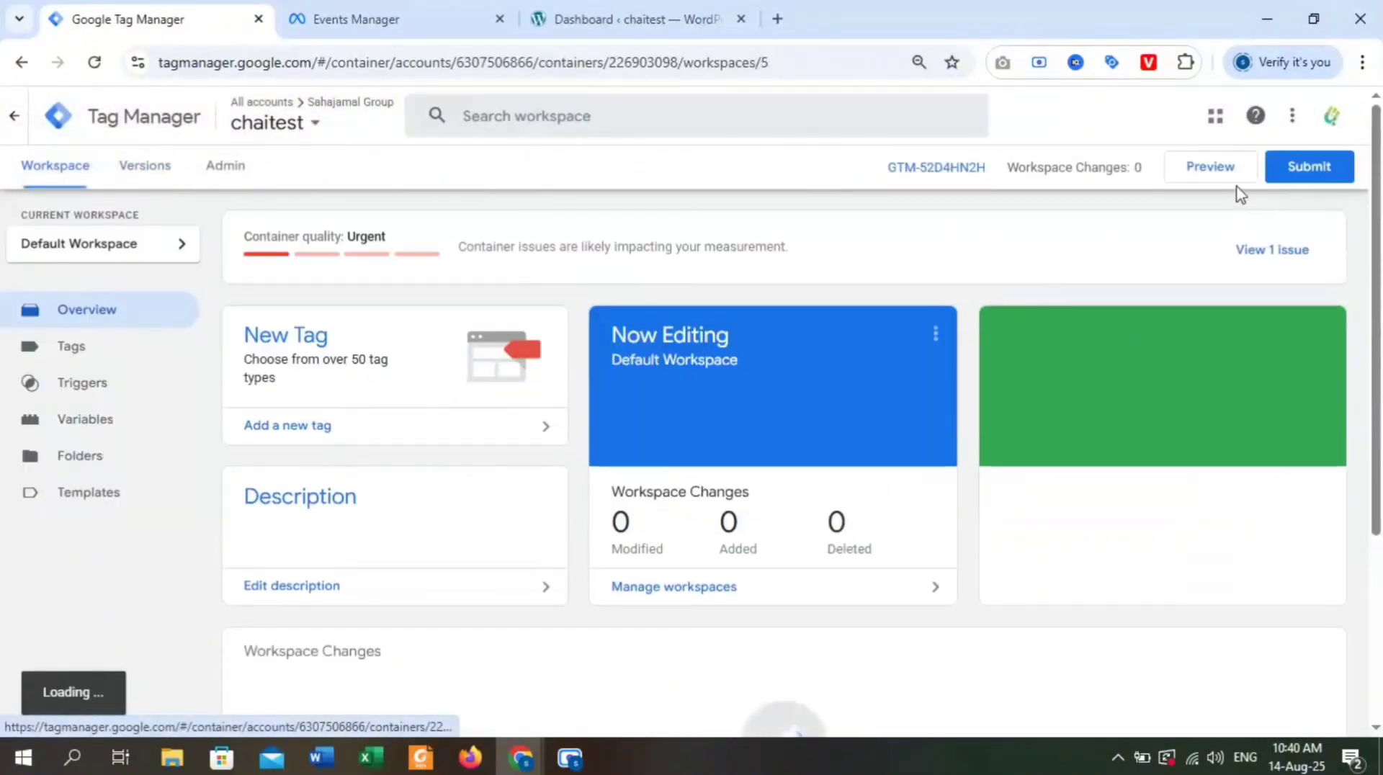
click(1210, 172)
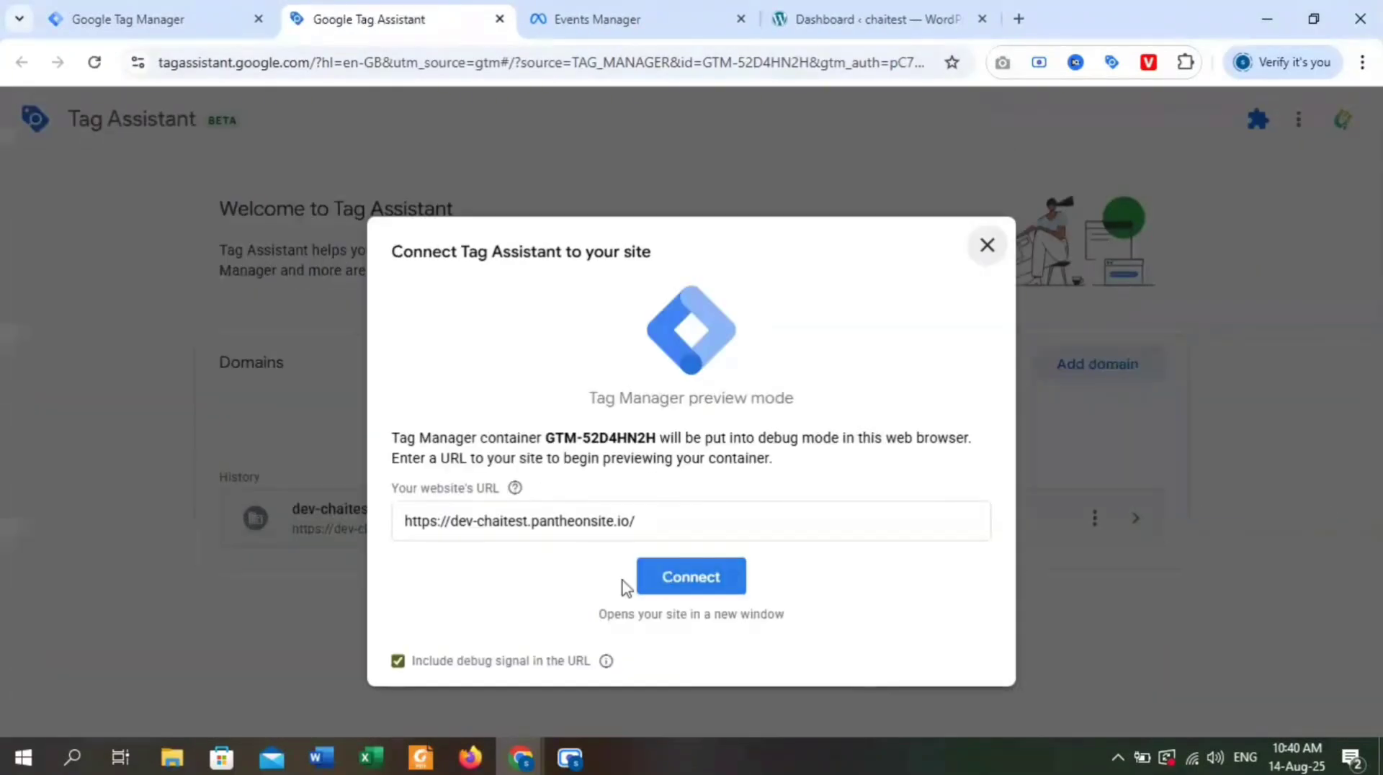
click(692, 577)
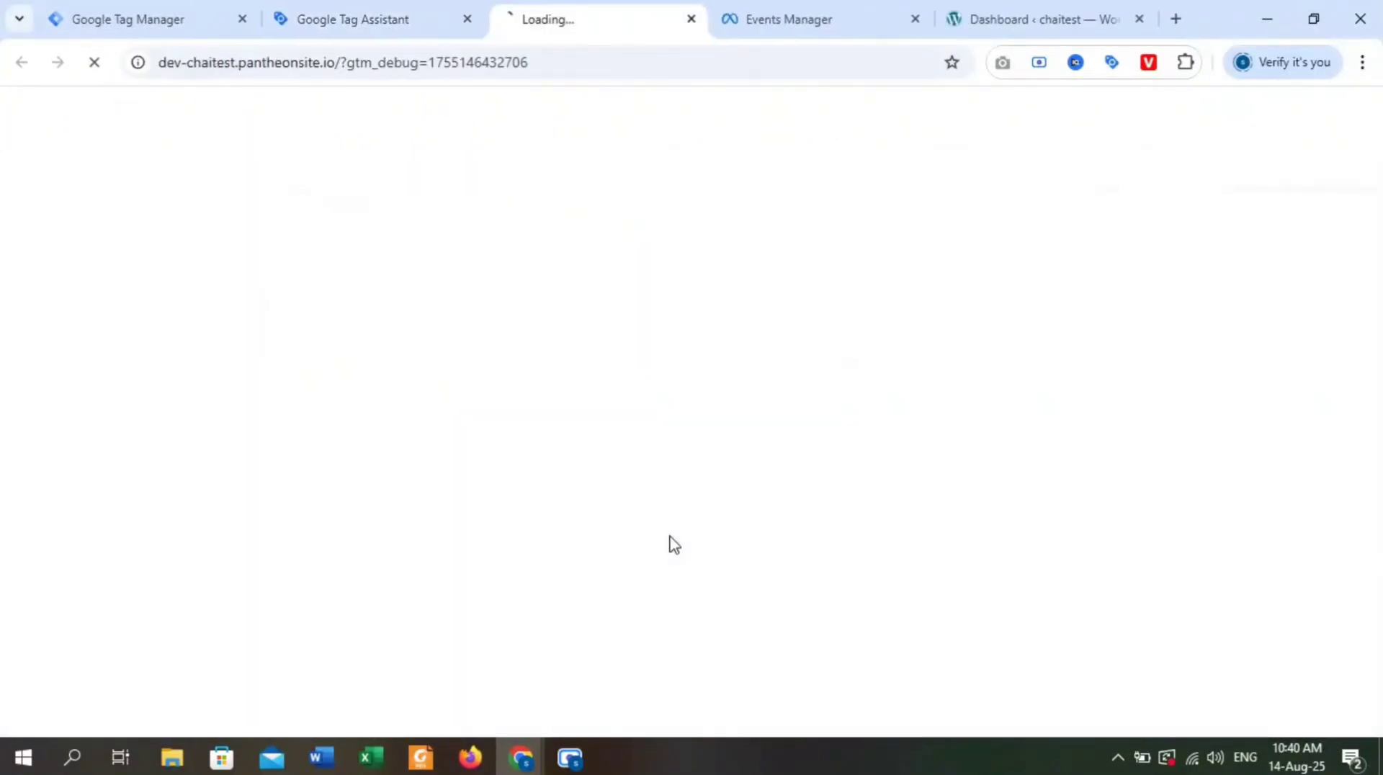
scroll(655, 396, down, 15)
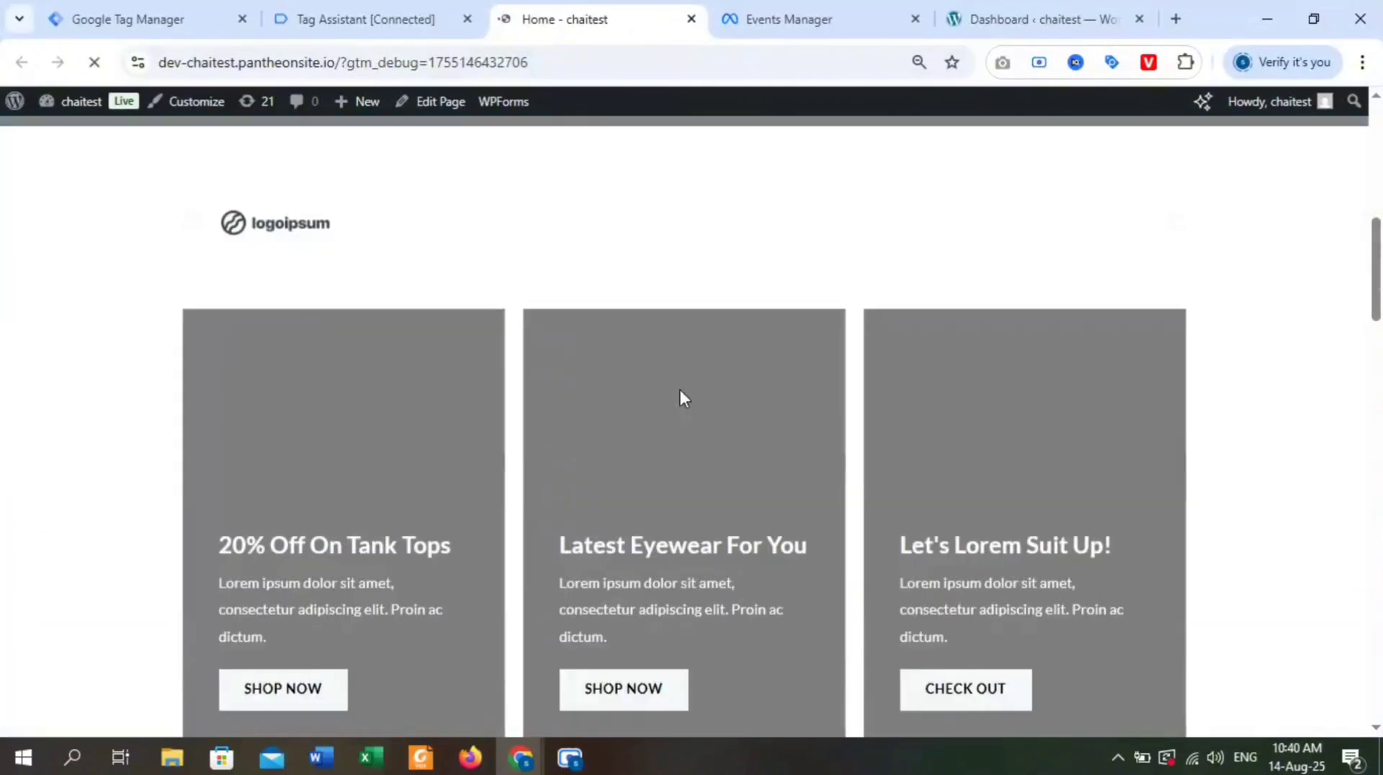
scroll(768, 404, up, 10)
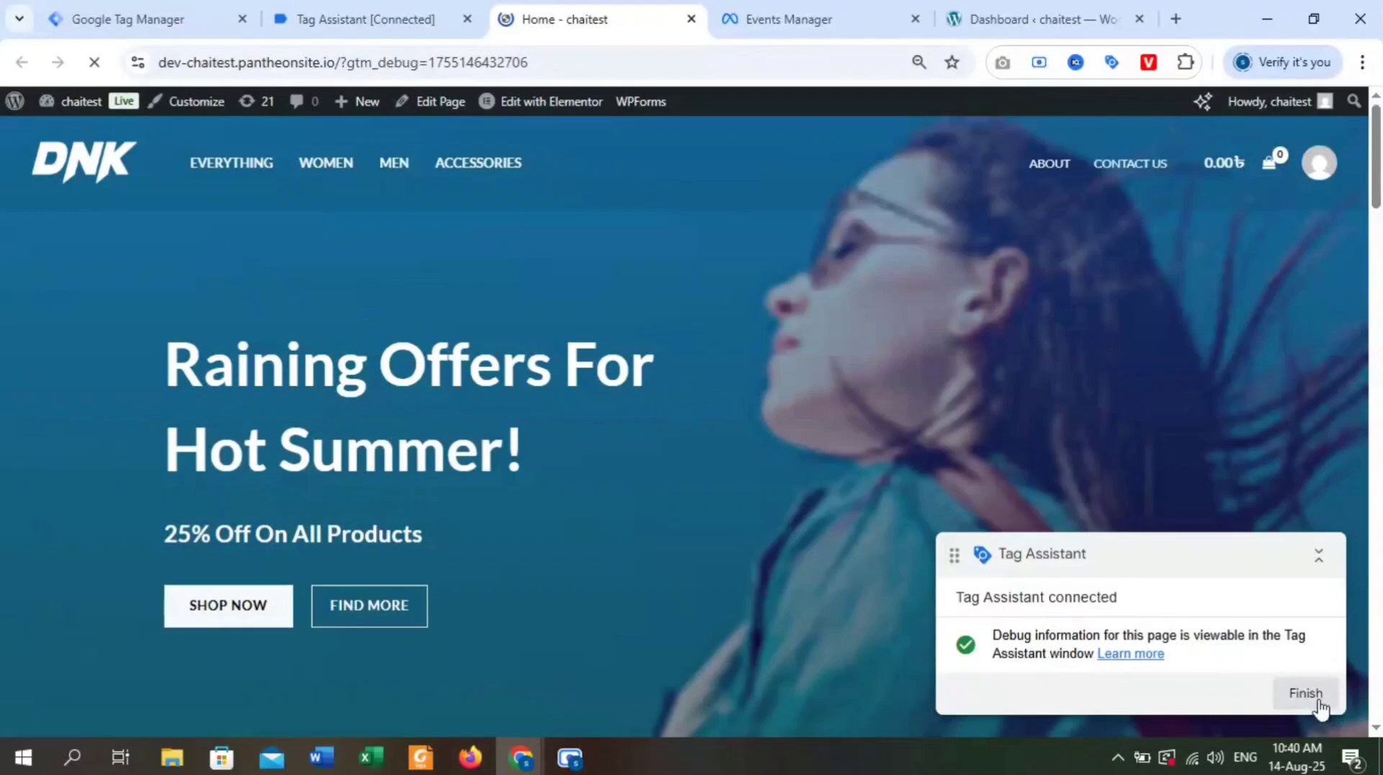
click(1307, 696)
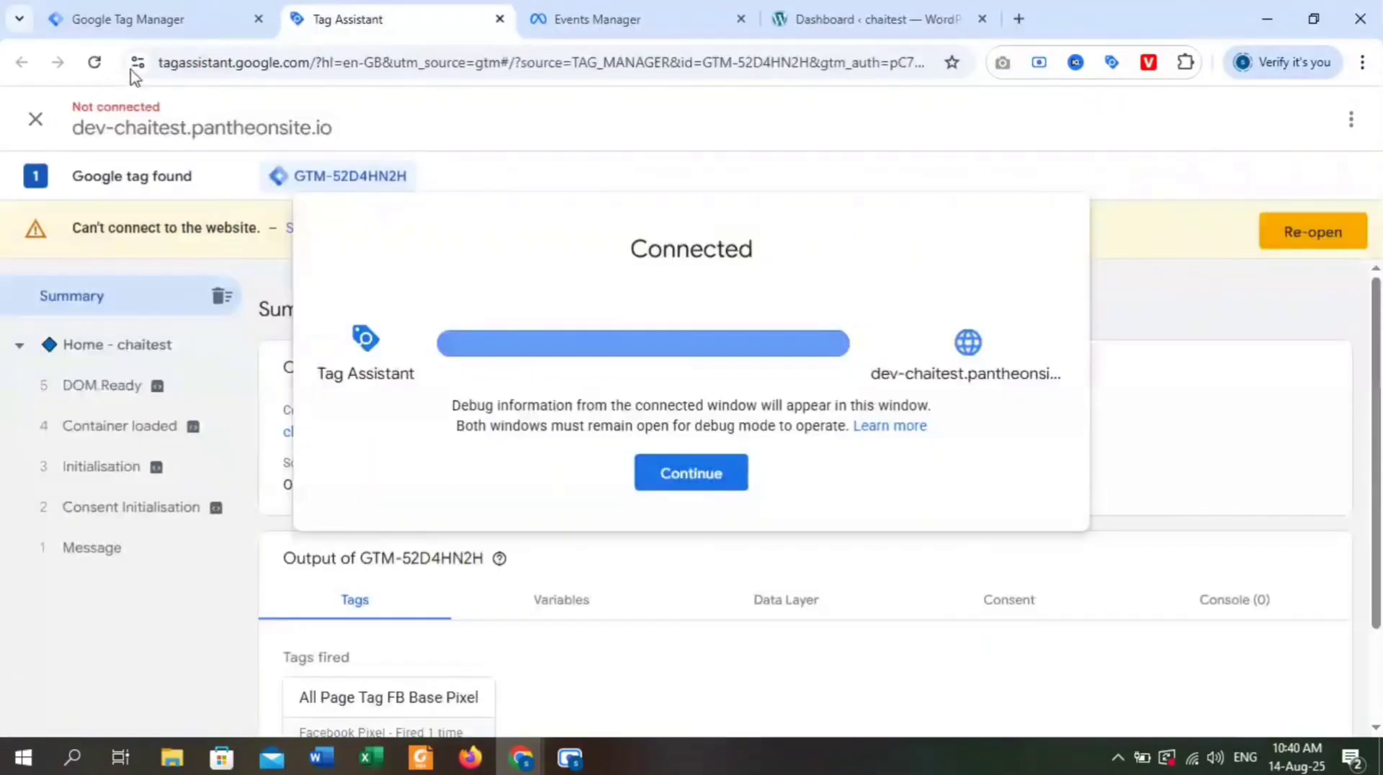
Continue into the Tag Assistant summary and check which tags fired on the home page.
click(694, 481)
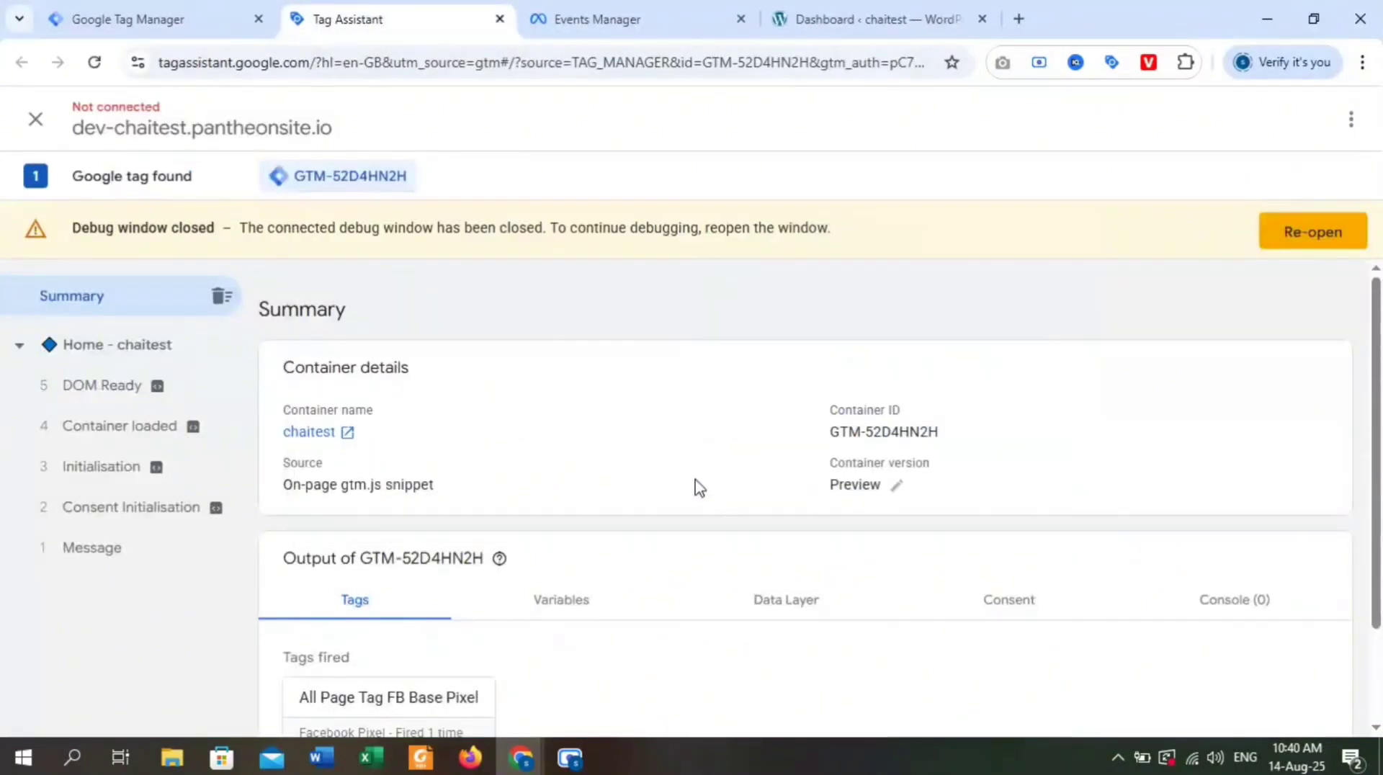
scroll(699, 497, down, 2)
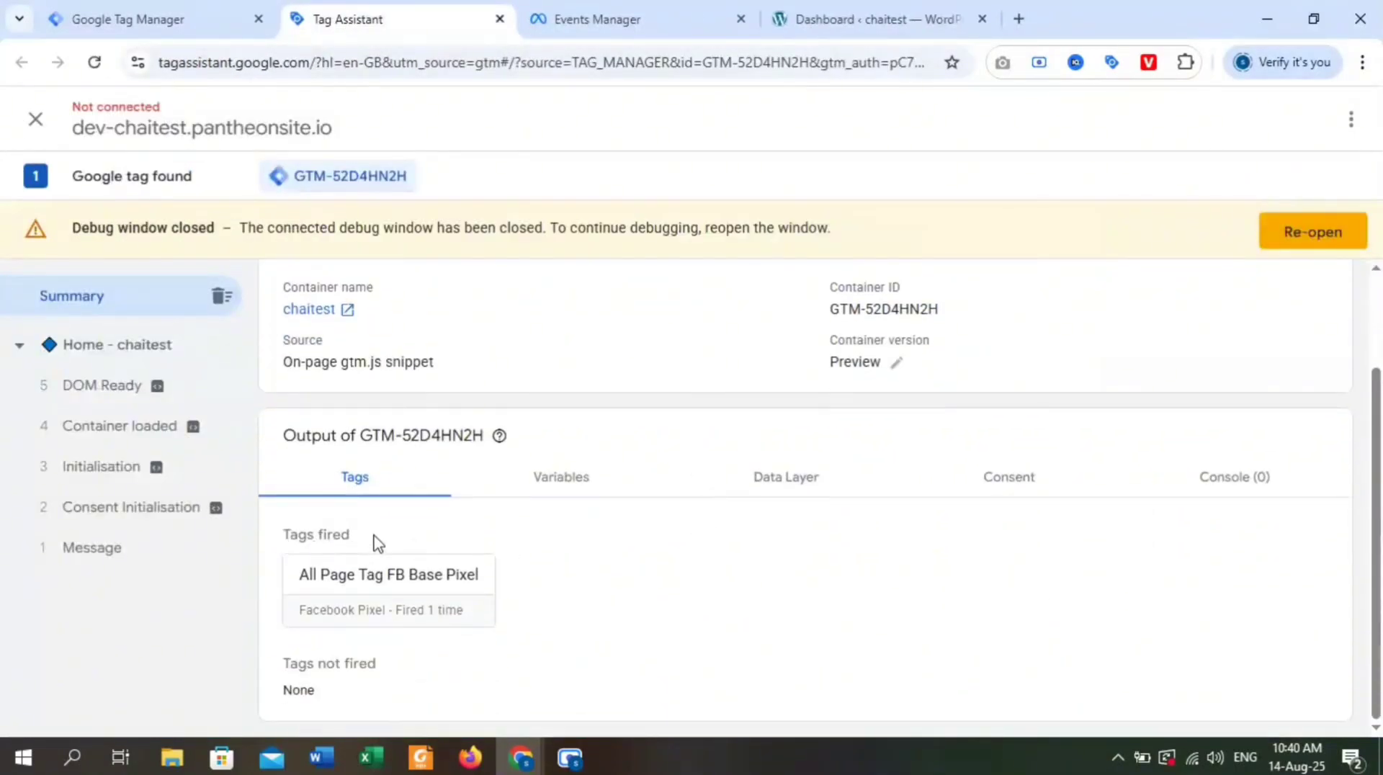
drag(374, 544, 272, 545)
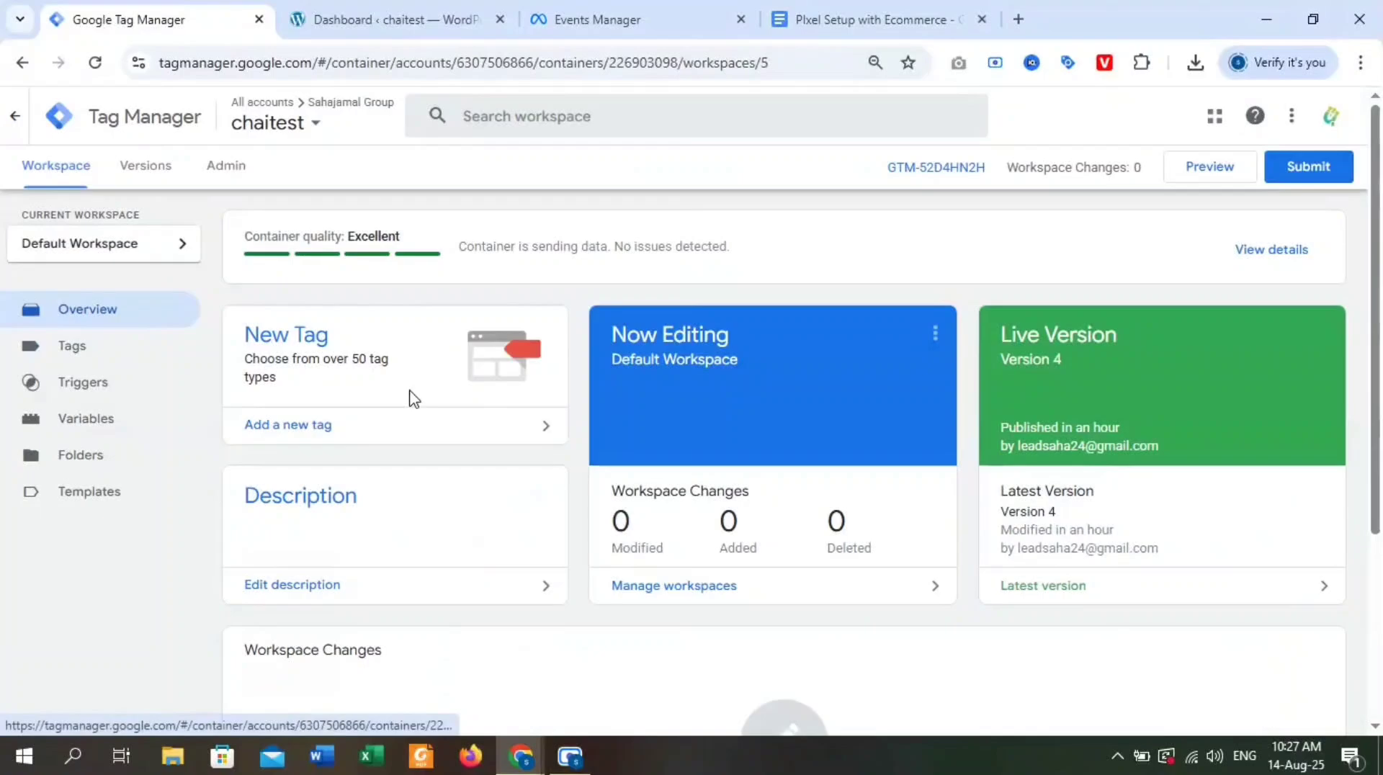
Open the settings of the GTM4WP plugin from the installed plugins of the chaitest WordPress site.
click(454, 9)
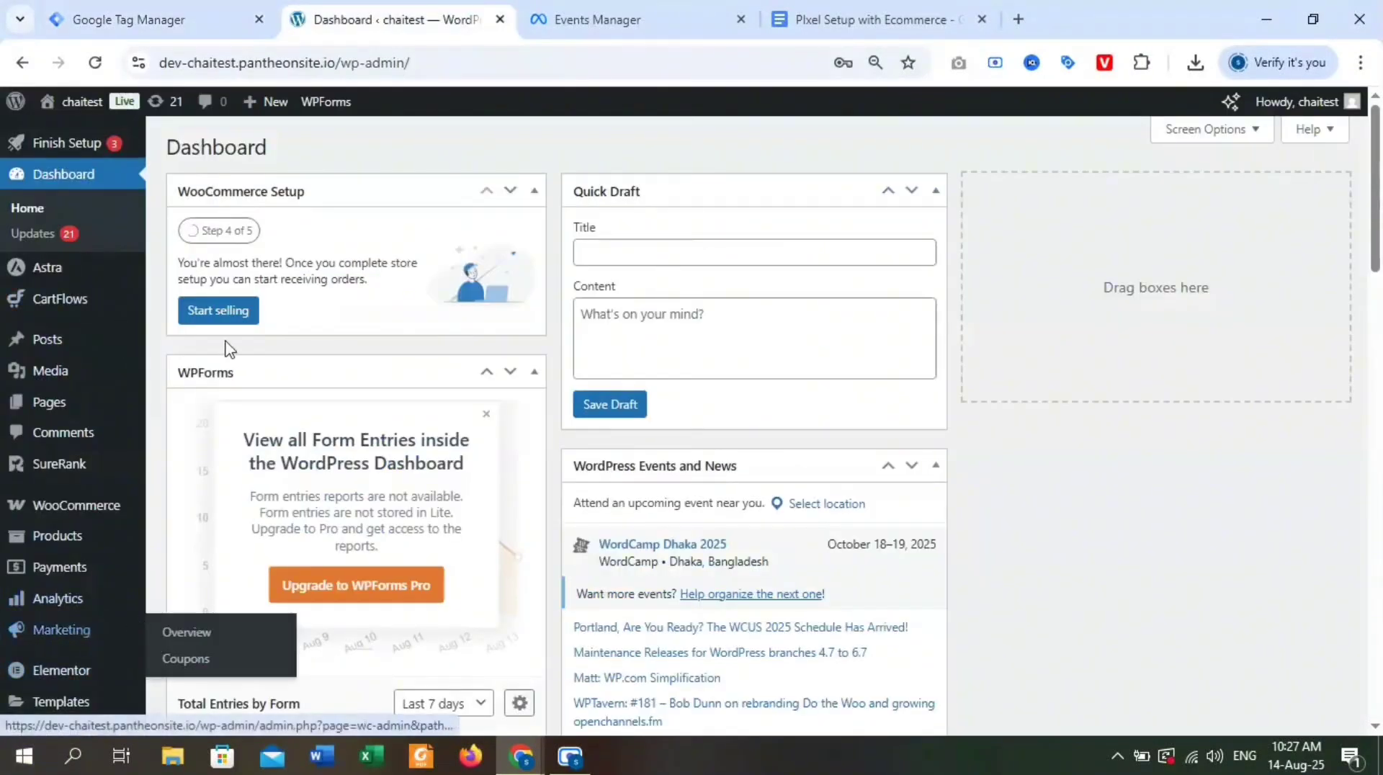
scroll(480, 499, down, 3)
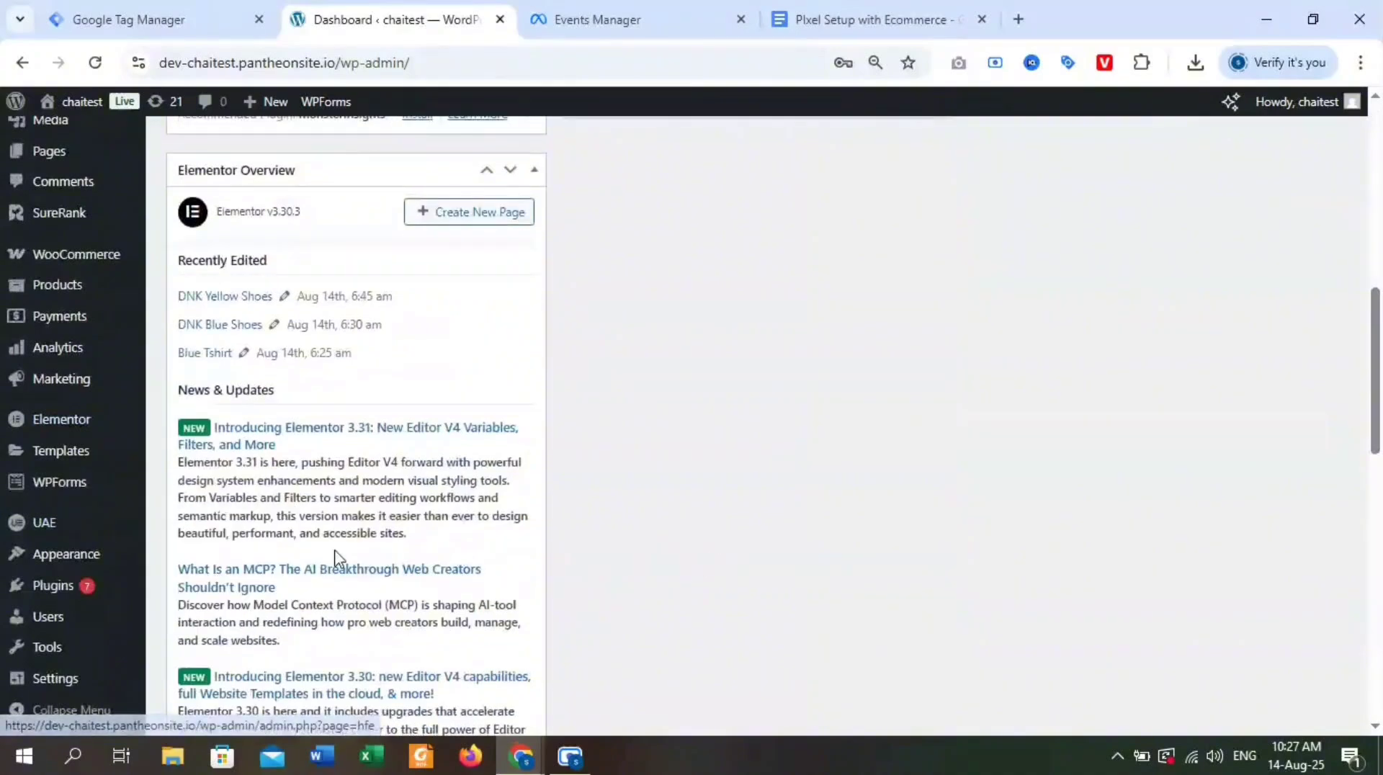
mouse_move(108, 590)
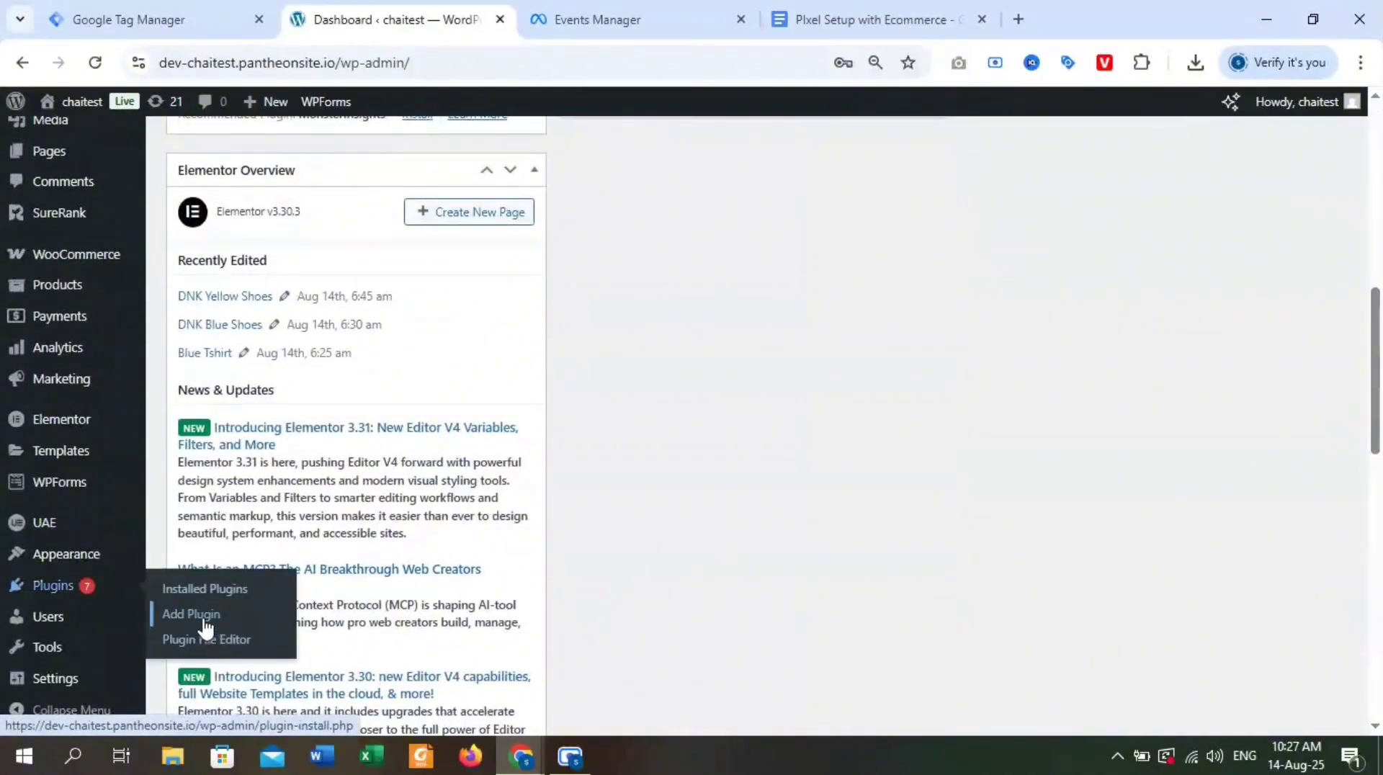
click(235, 597)
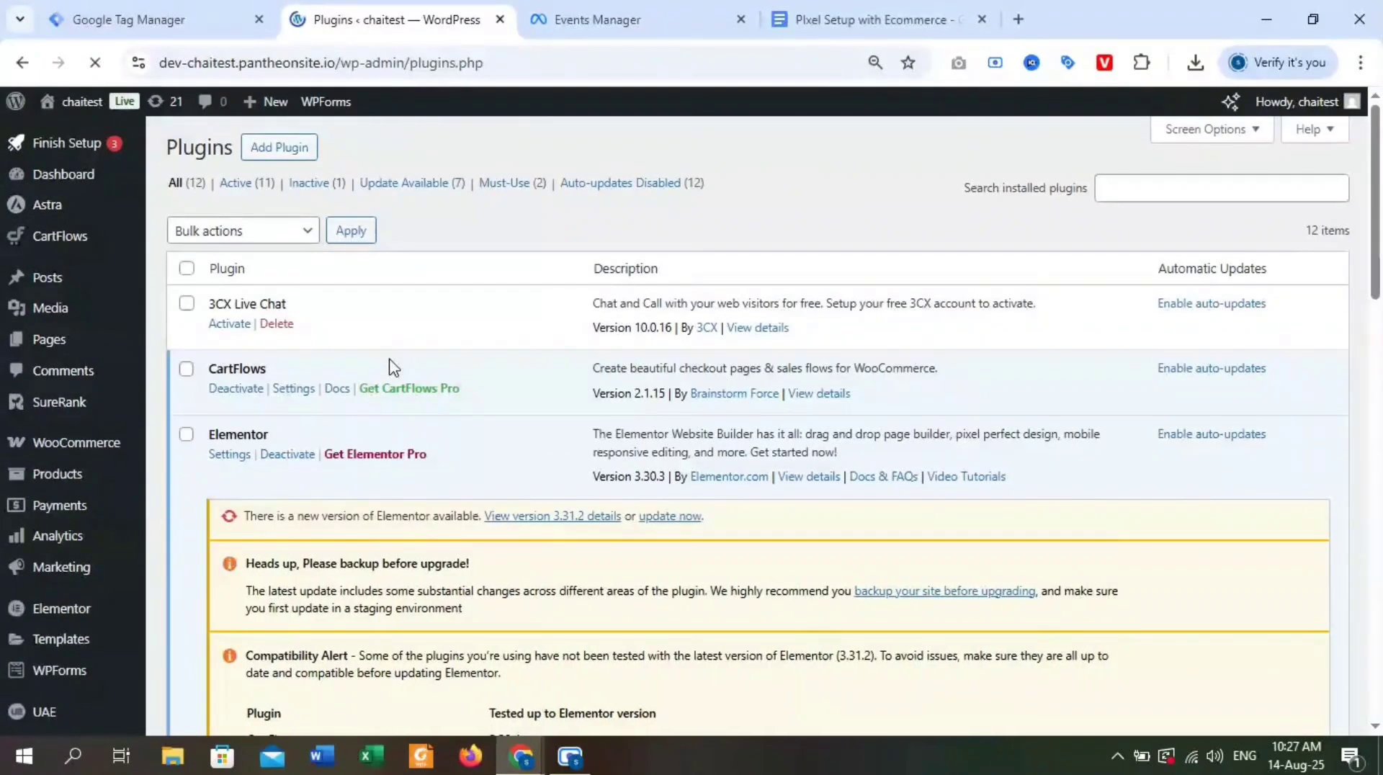
scroll(443, 355, down, 5)
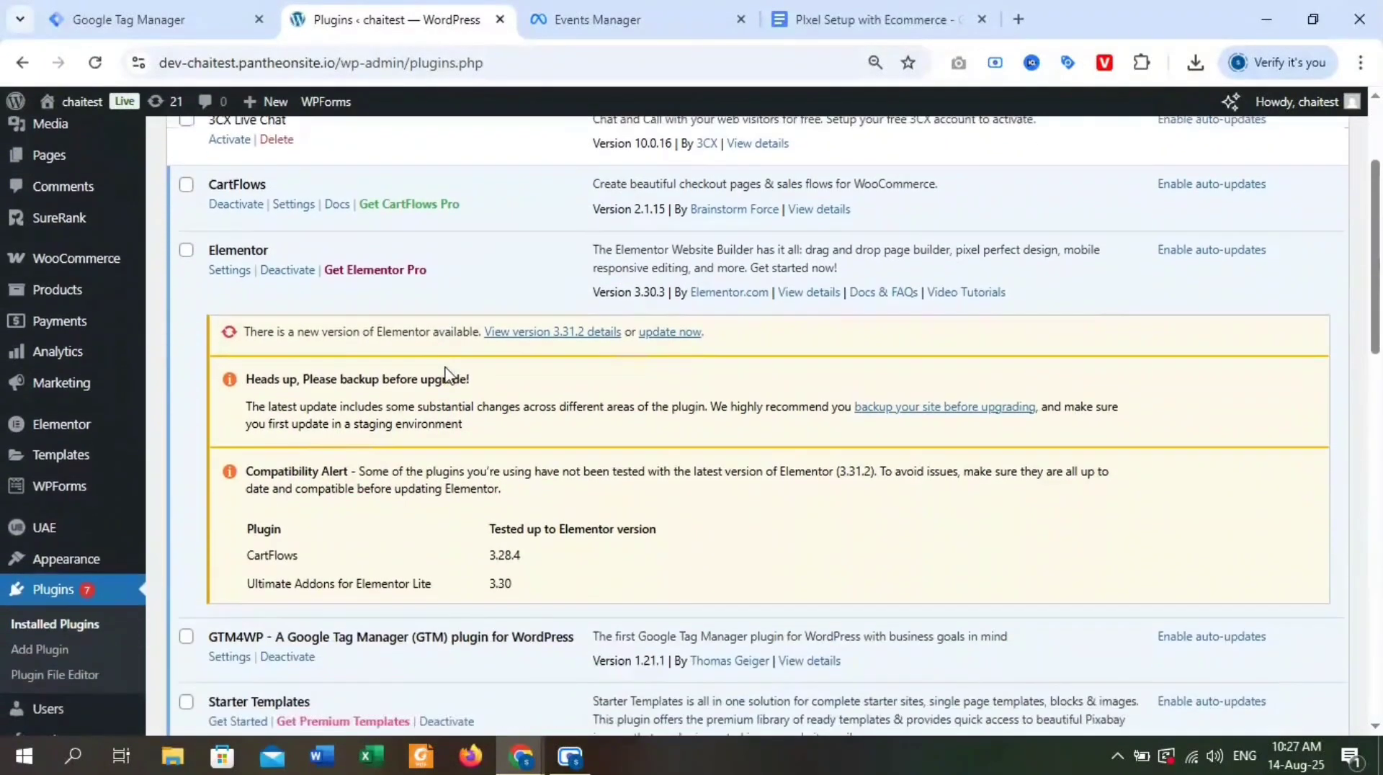
click(186, 518)
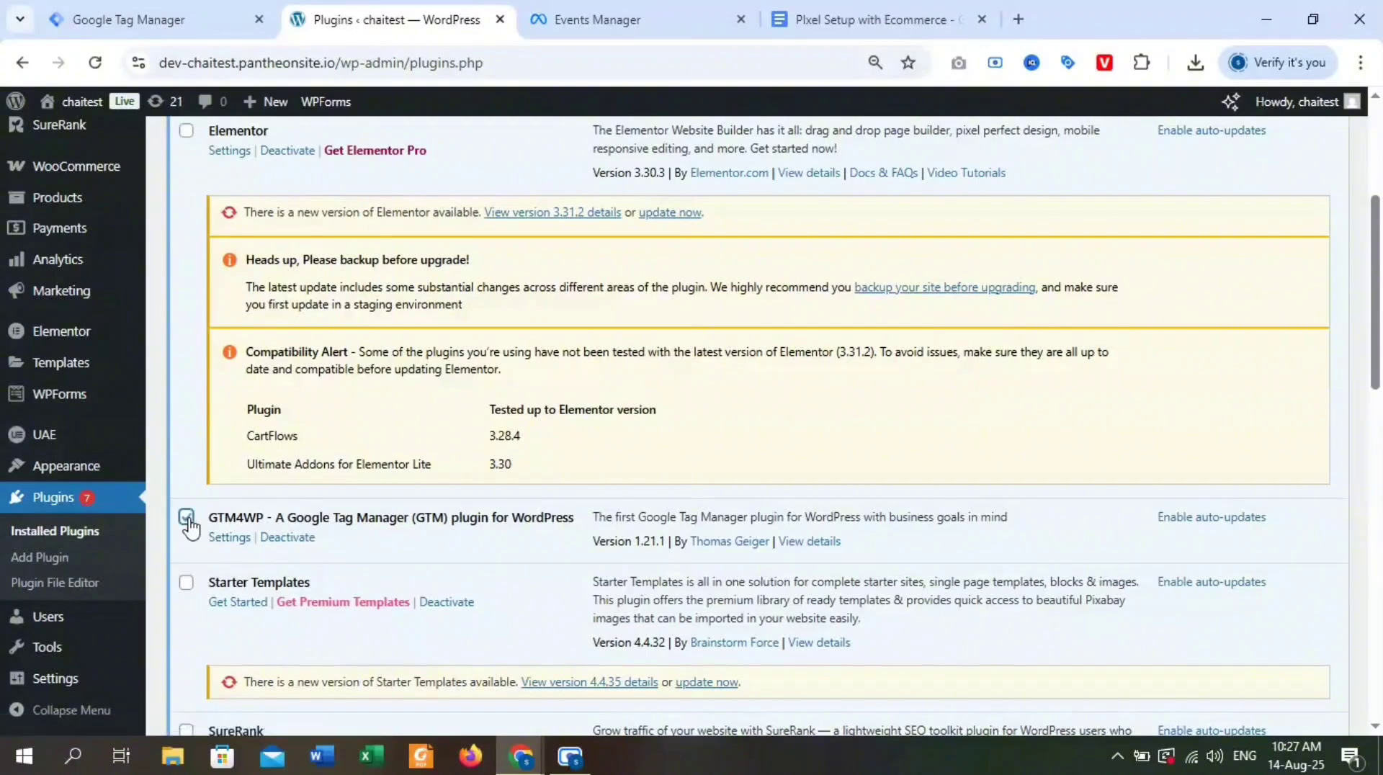
click(187, 518)
click(232, 539)
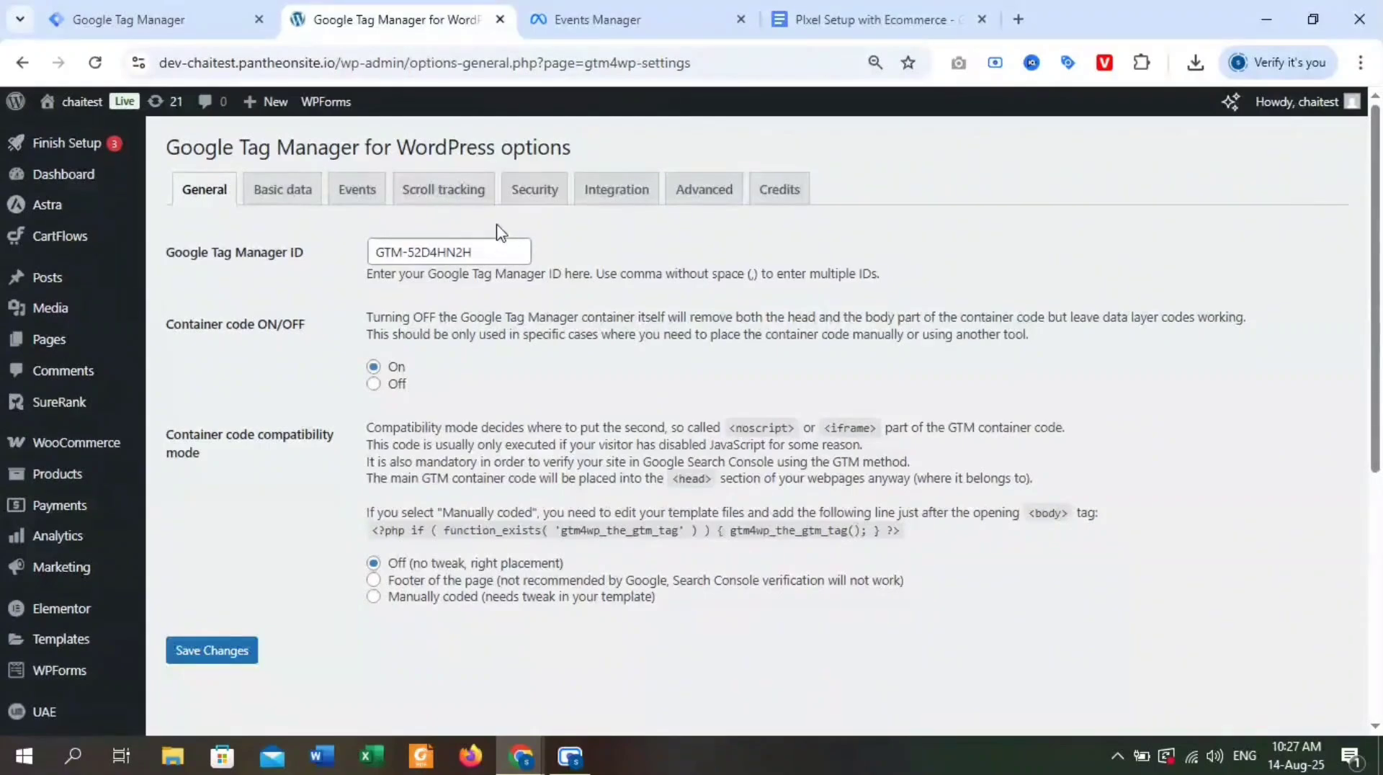
In the plugin's WooCommerce integration, enable Track e-commerce, Cart content in data layer and Include full category path.
click(616, 207)
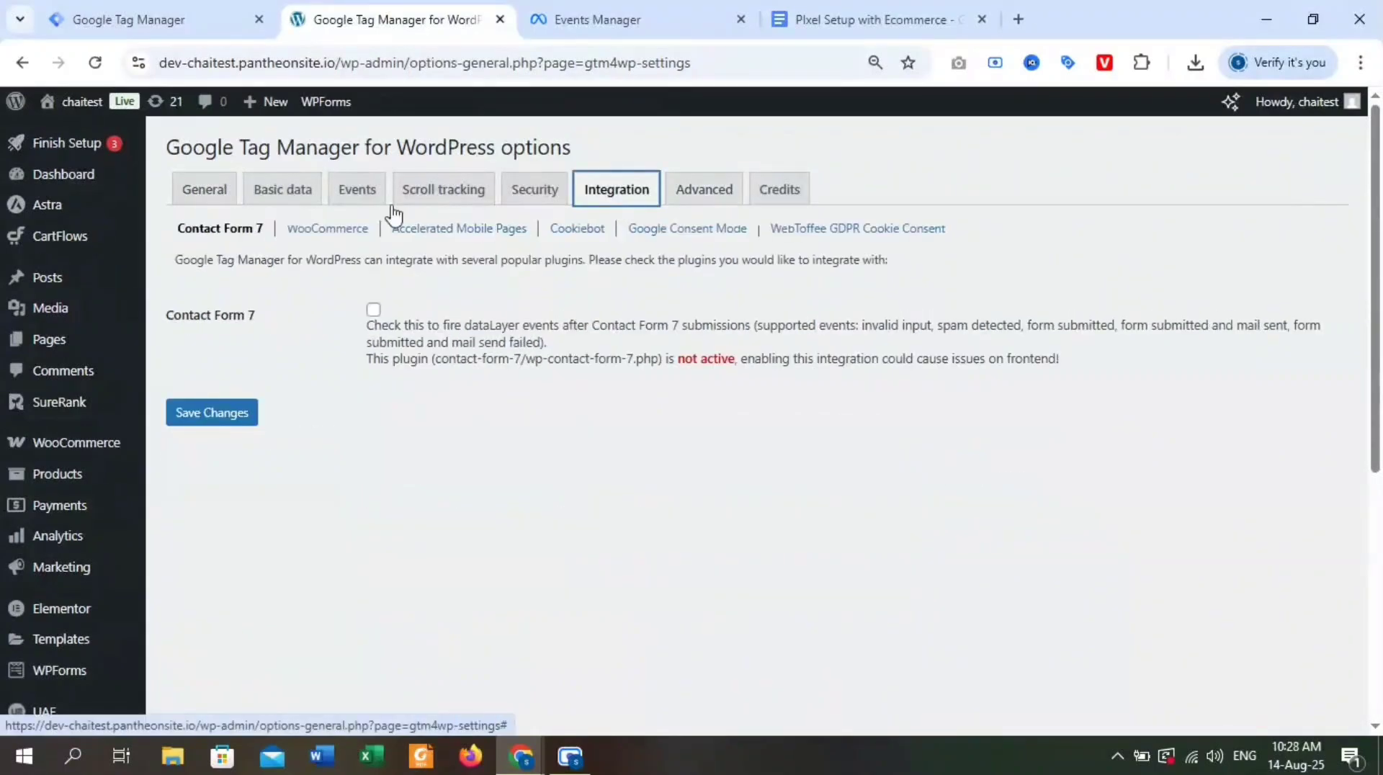
click(342, 234)
click(375, 310)
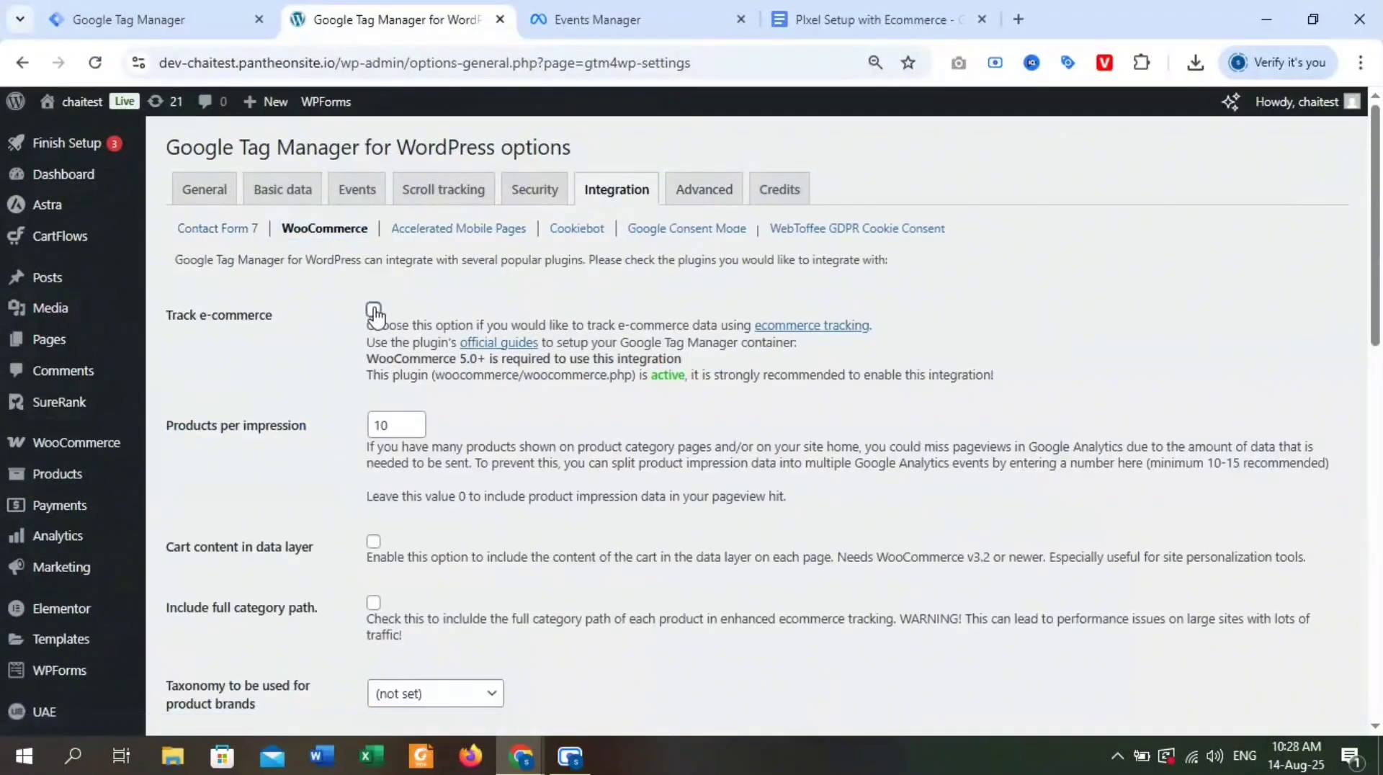
click(375, 542)
click(374, 603)
Enable Customer data in data layer, Use SKU instead of ID, Fire view_item on parent product, and Do not flag orders as being tracked.
scroll(447, 544, down, 4)
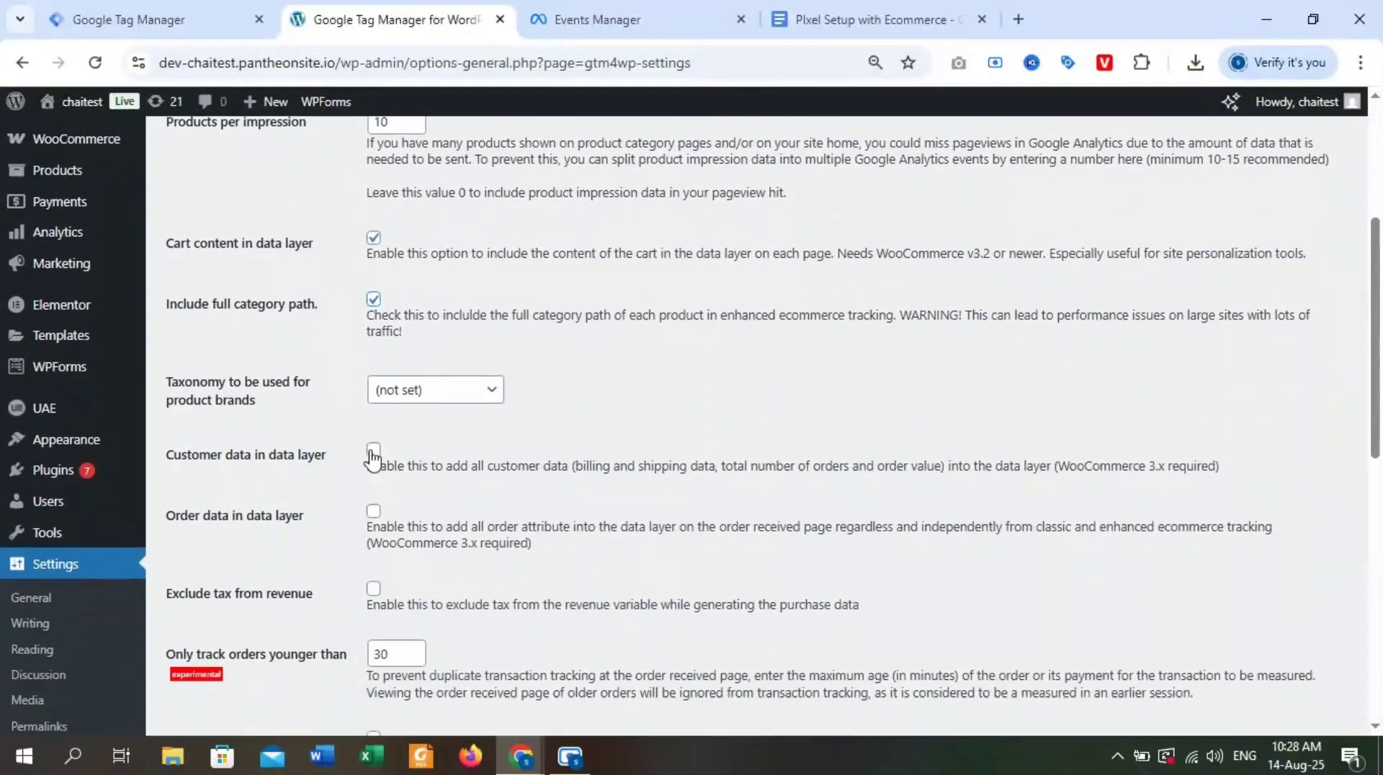
click(372, 451)
scroll(439, 598, down, 7)
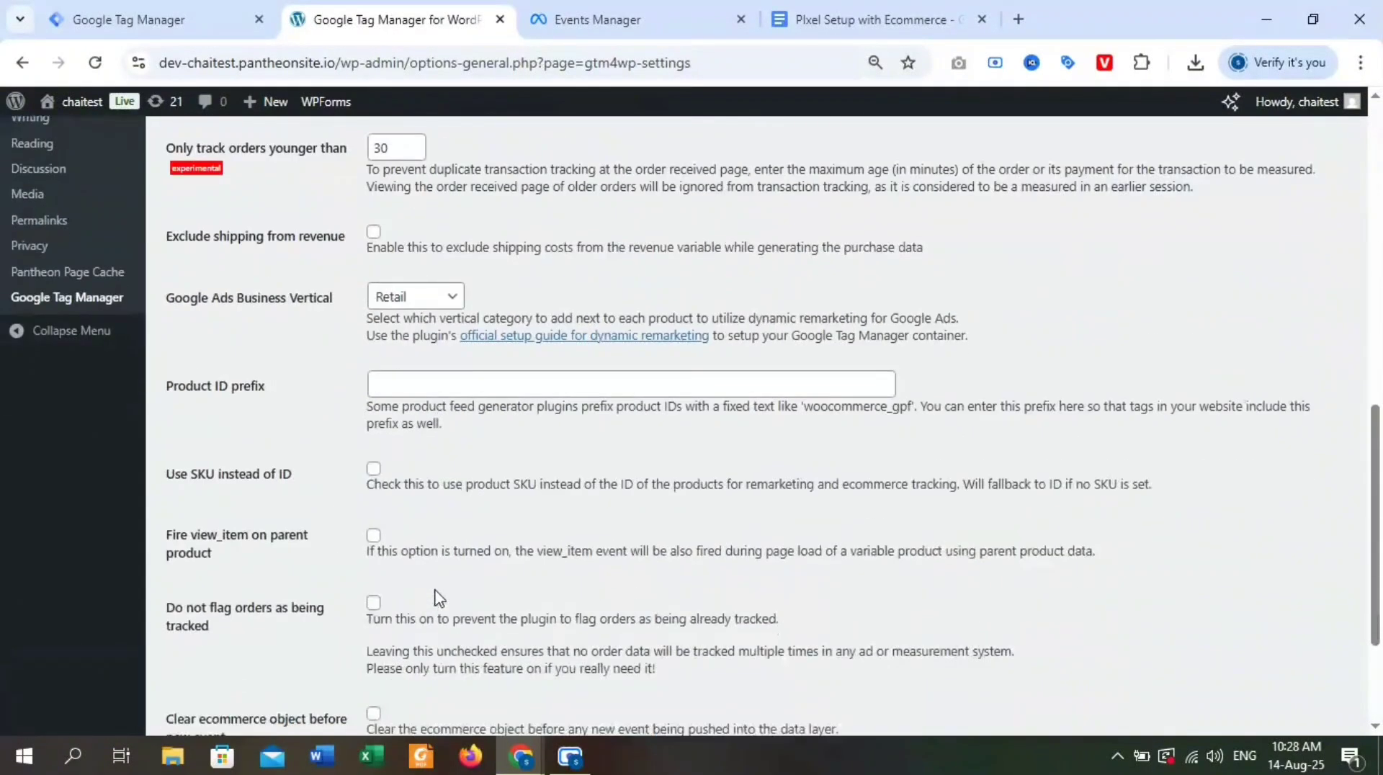
click(374, 469)
click(374, 602)
Enable Clear ecommerce object before new event and save the plugin settings.
scroll(373, 609, down, 1)
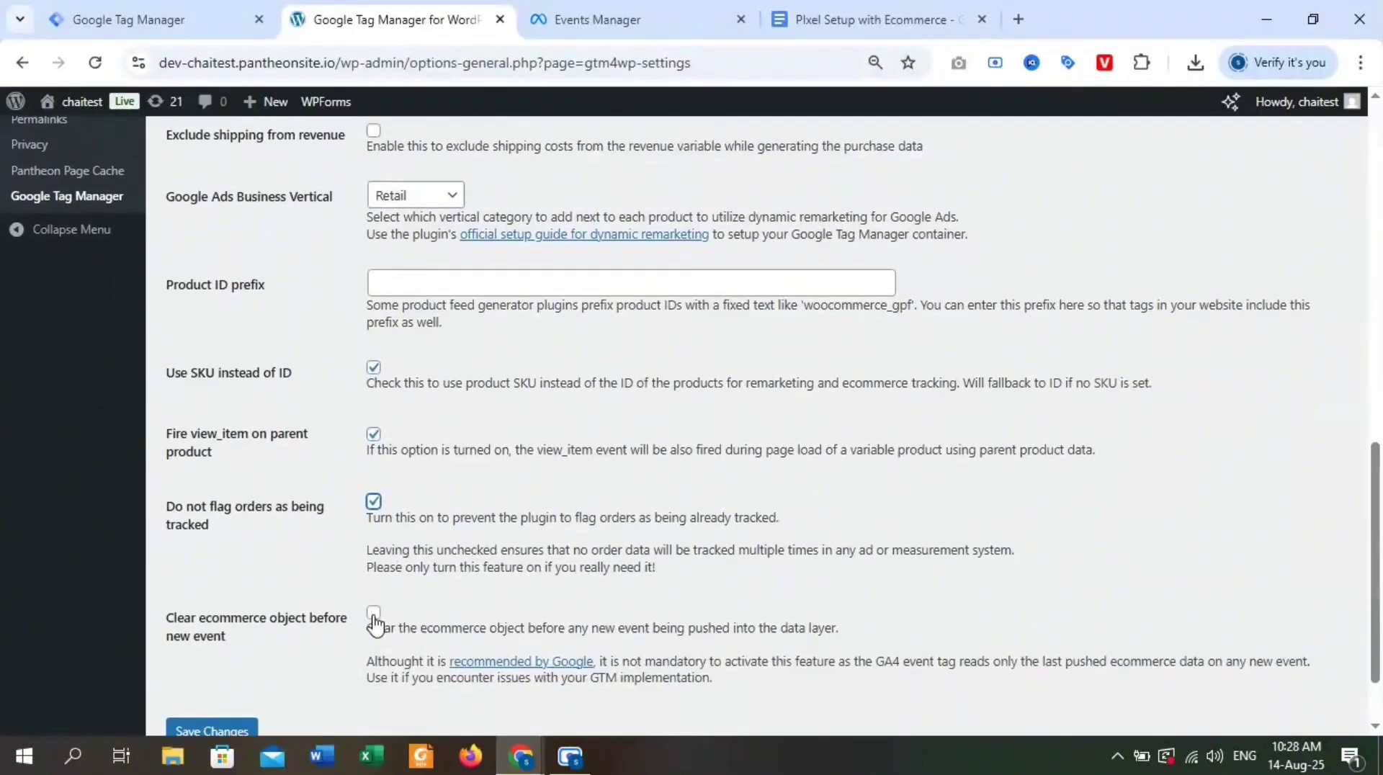
click(374, 614)
scroll(718, 607, down, 1)
click(181, 634)
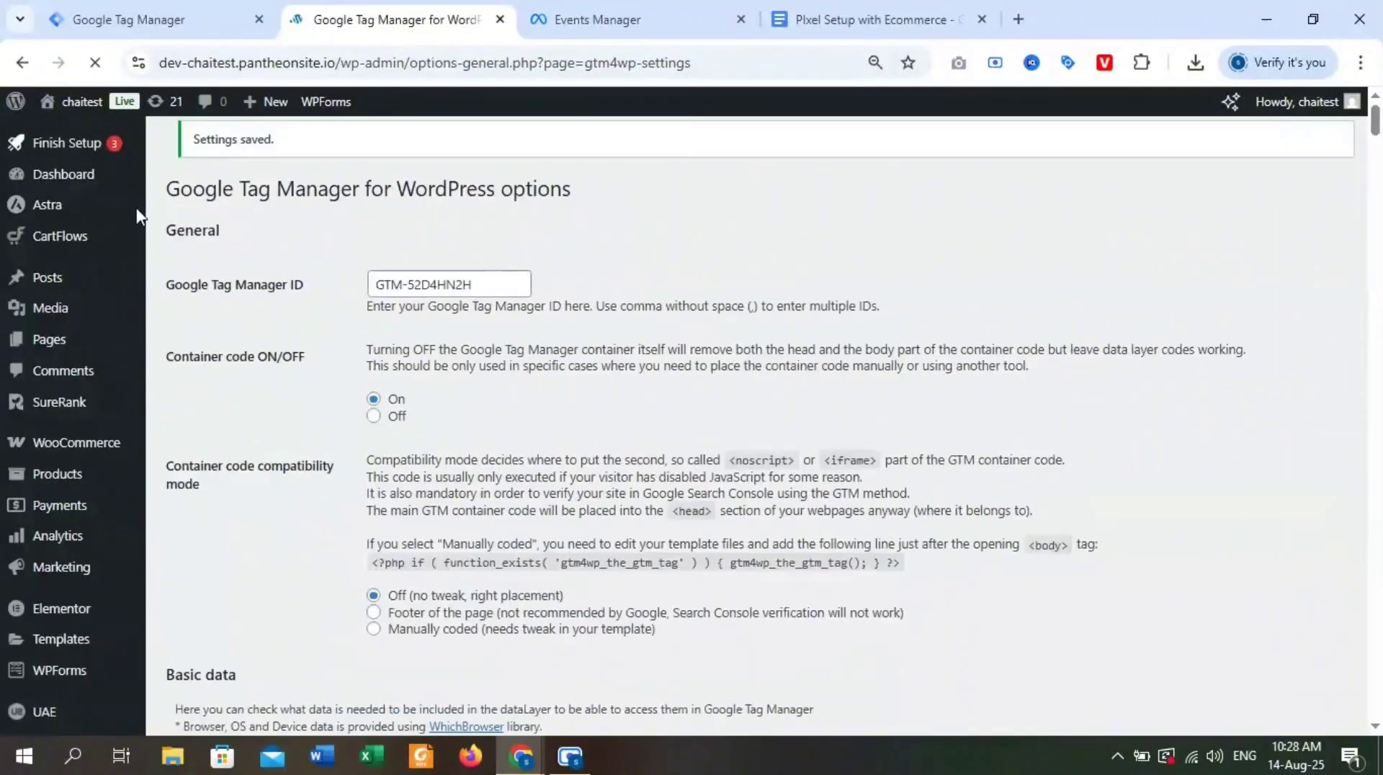
Switch to the Pixel Setup with Ecommerce document in Google Docs and review the ViewContent event's script, tag, trigger and parameters.
click(216, 19)
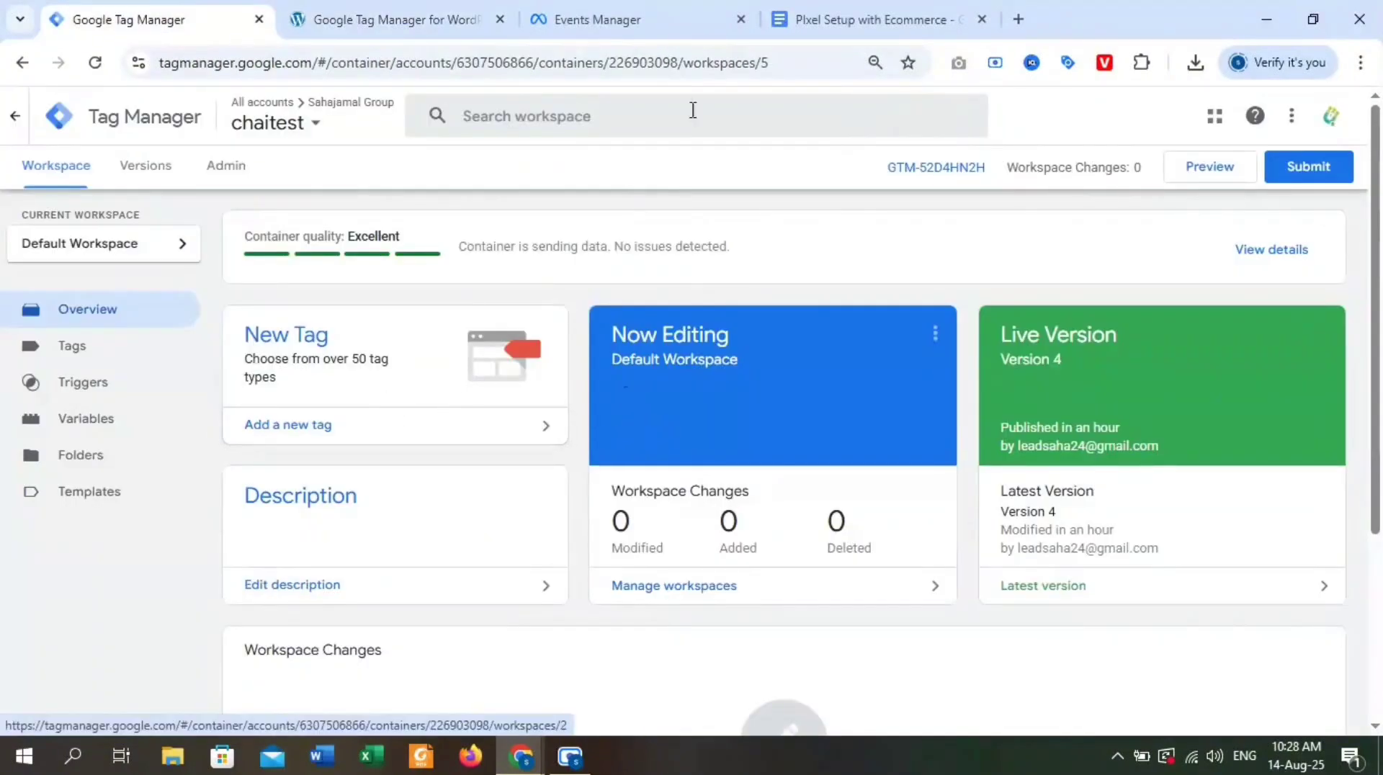
click(821, 20)
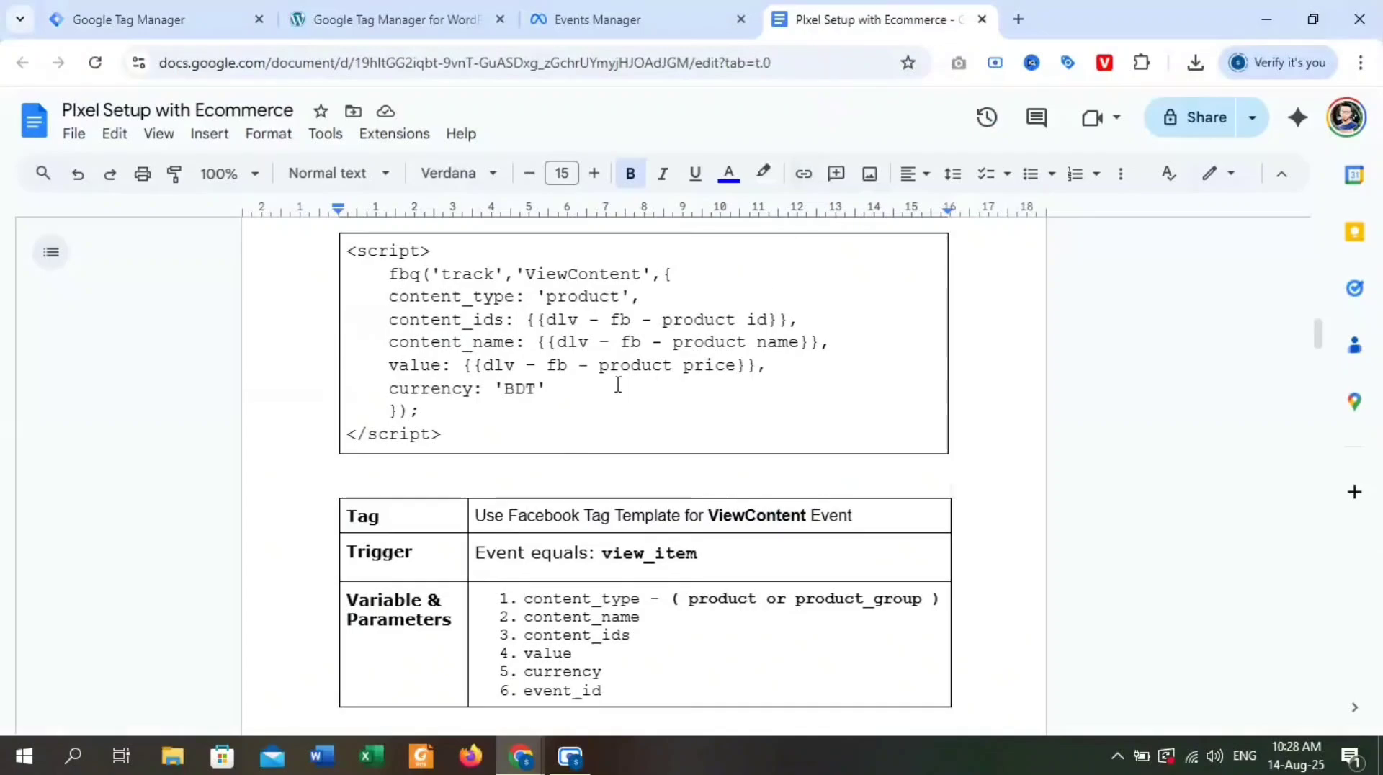
scroll(617, 386, up, 3)
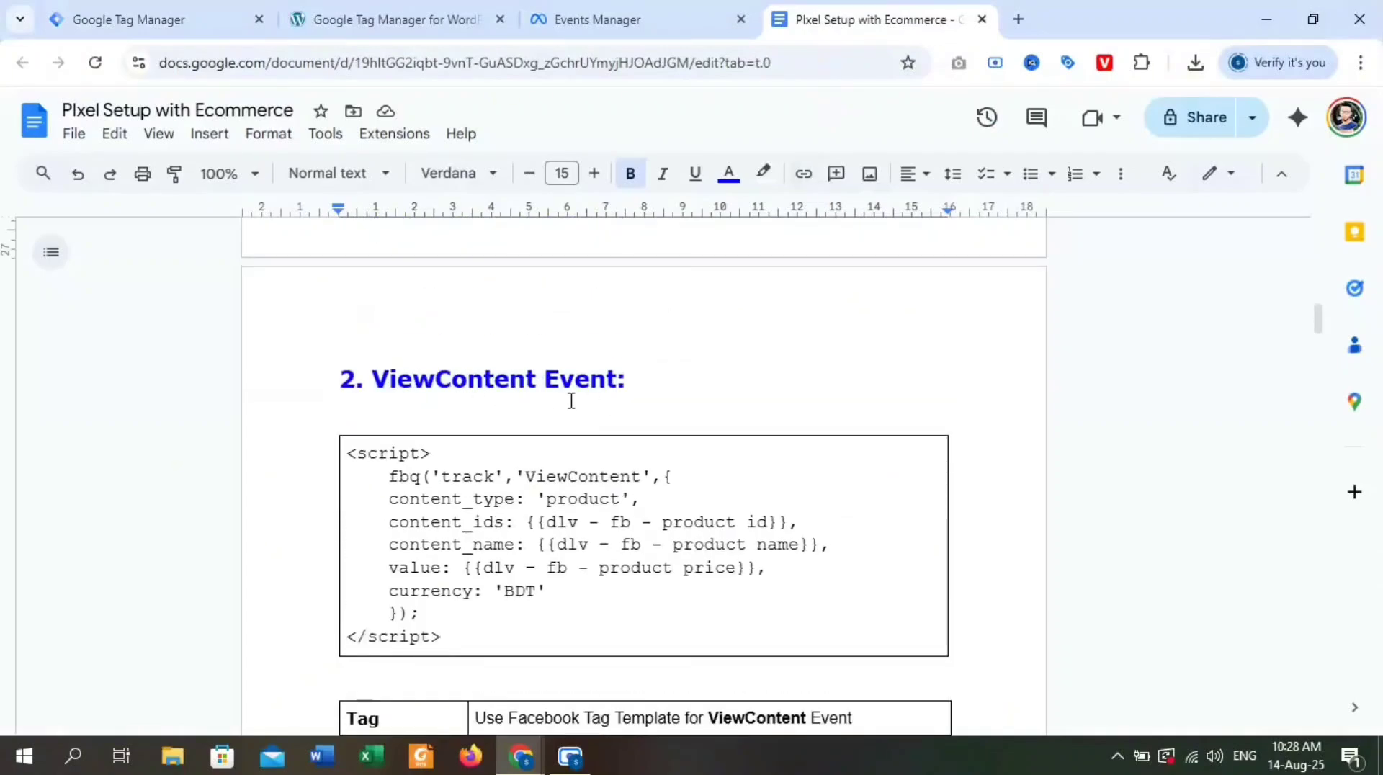
scroll(572, 401, down, 10)
scroll(632, 403, up, 7)
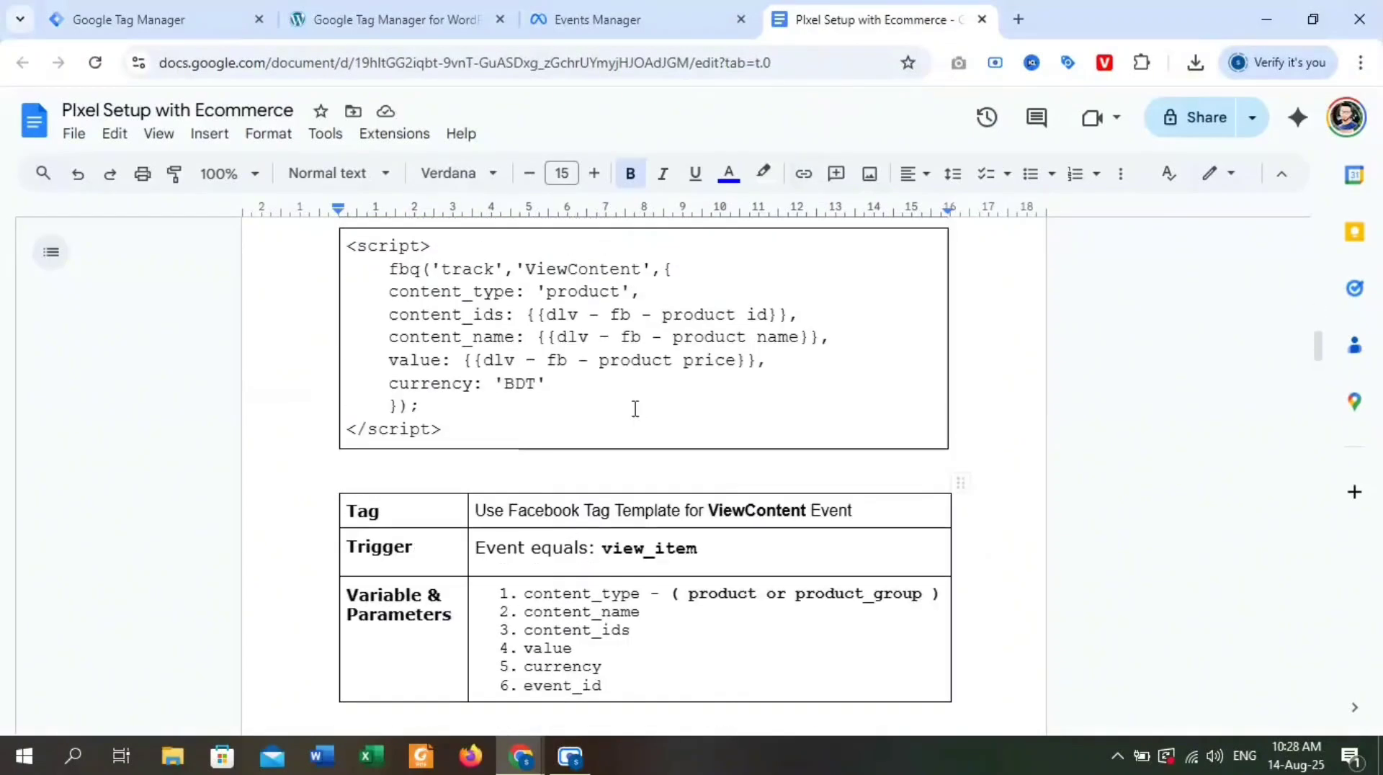
scroll(635, 553, up, 2)
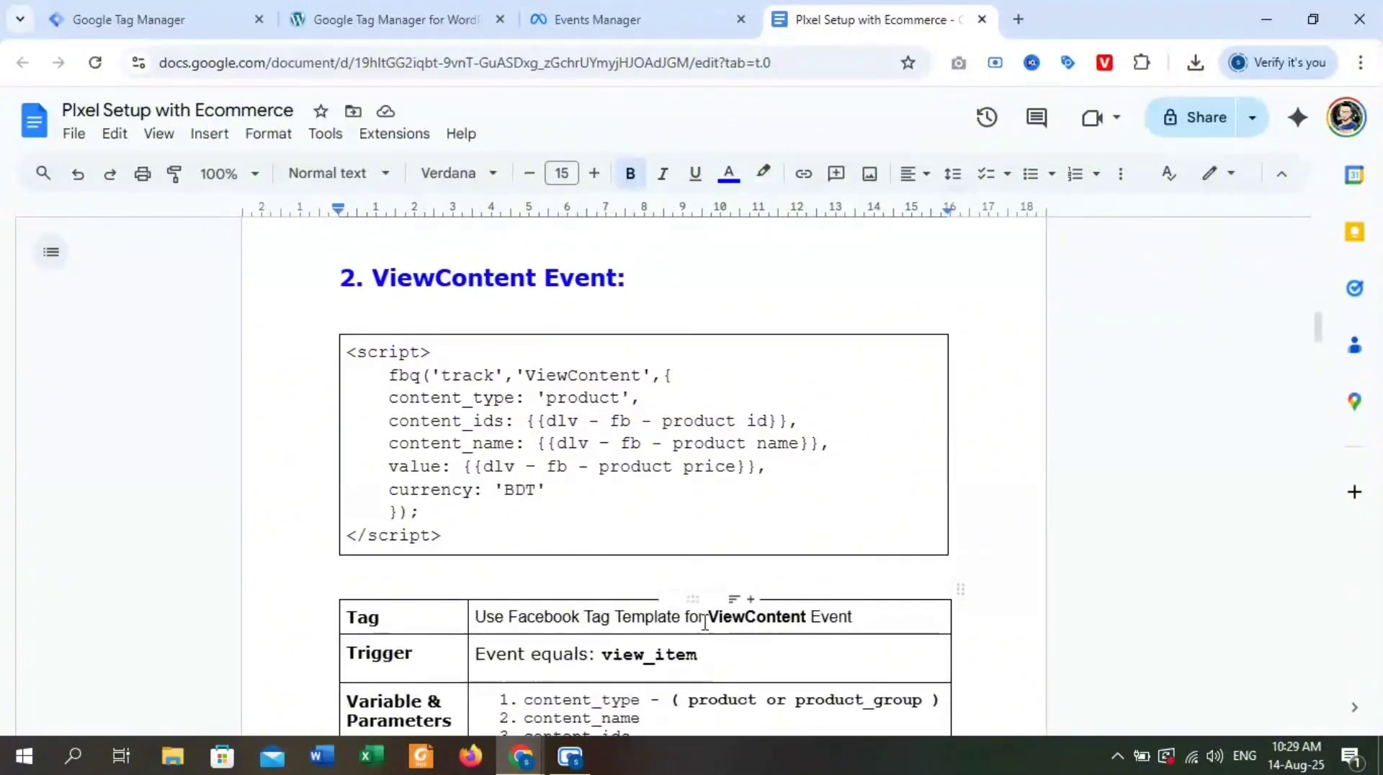
drag(709, 618, 806, 629)
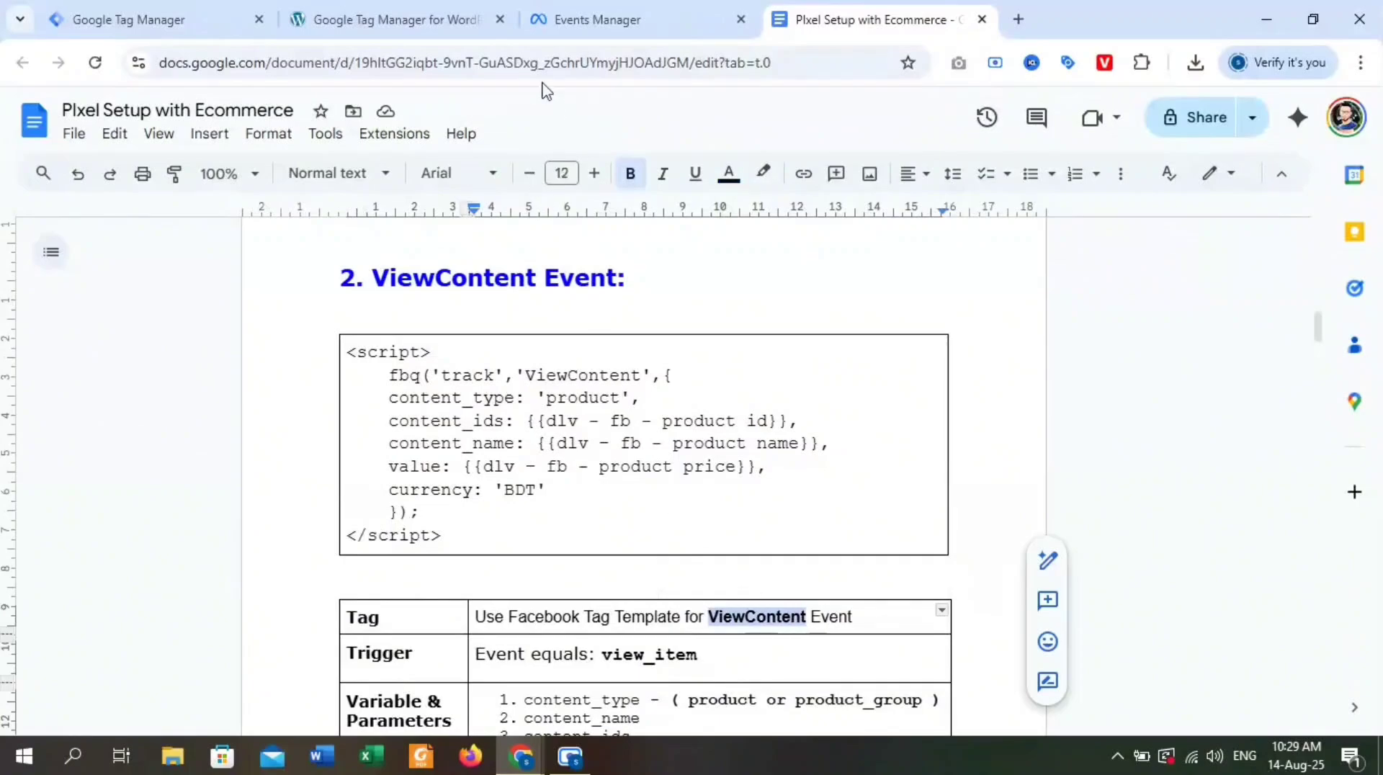
Return to Google Tag Manager and preview the workspace by connecting Tag Assistant to the chaitest site.
click(395, 20)
click(130, 20)
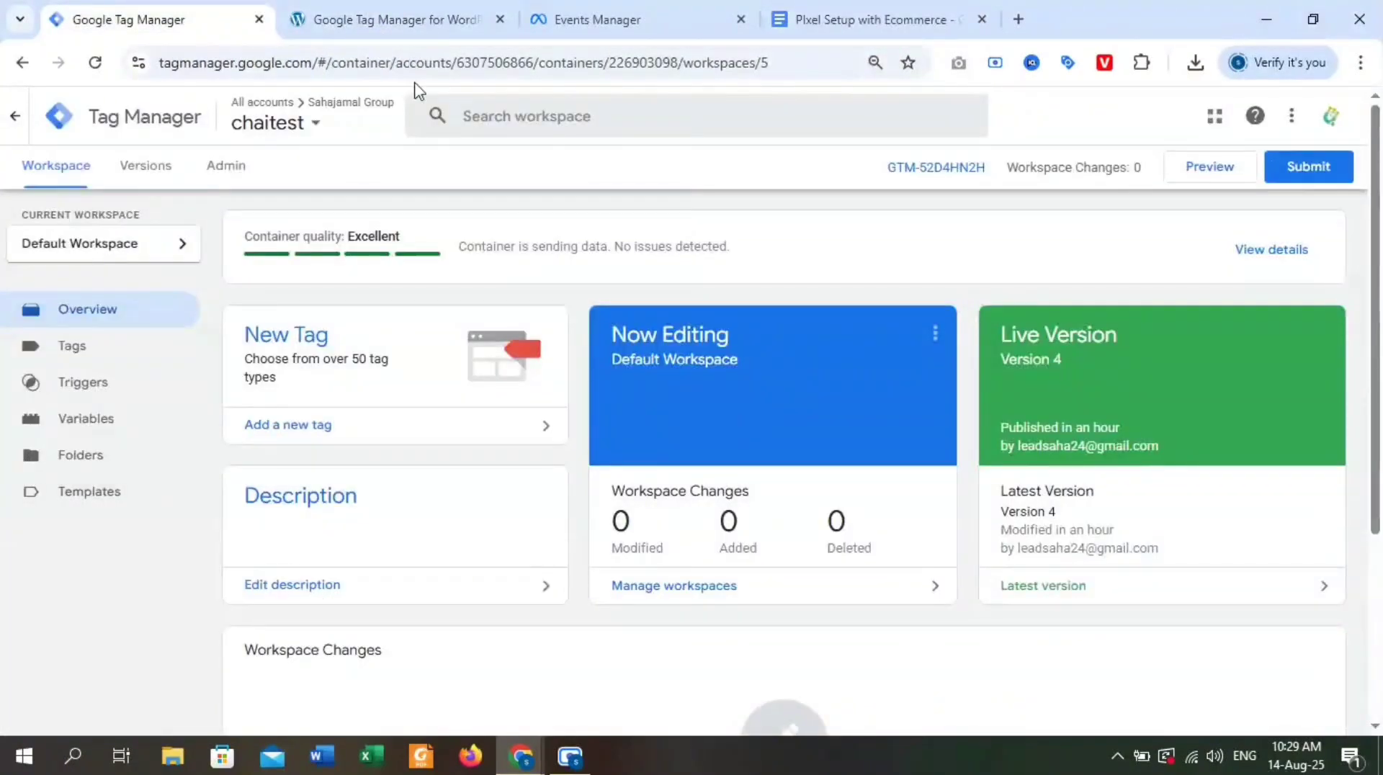
click(1209, 175)
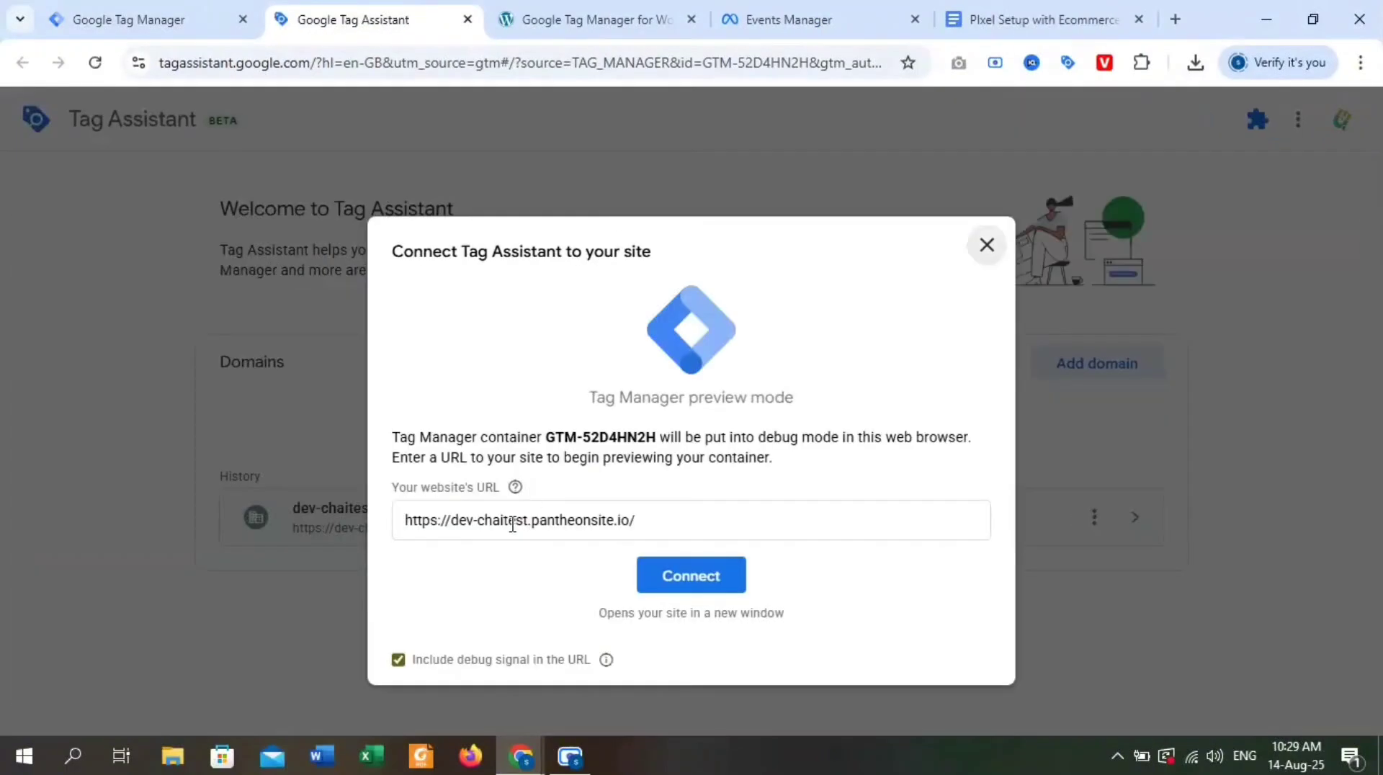
click(704, 584)
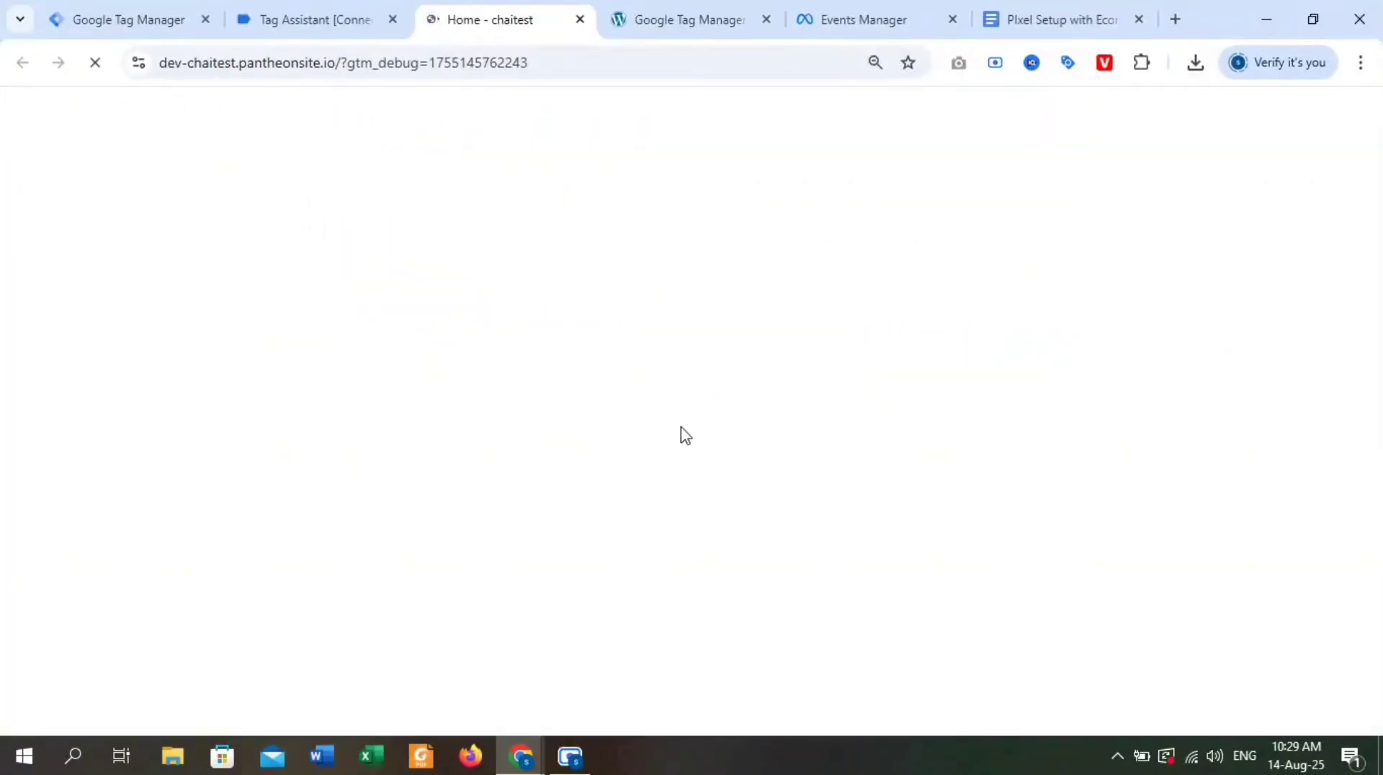
Open the DNK Blue Shoes product page from the Featured Products on the connected site.
scroll(905, 427, down, 10)
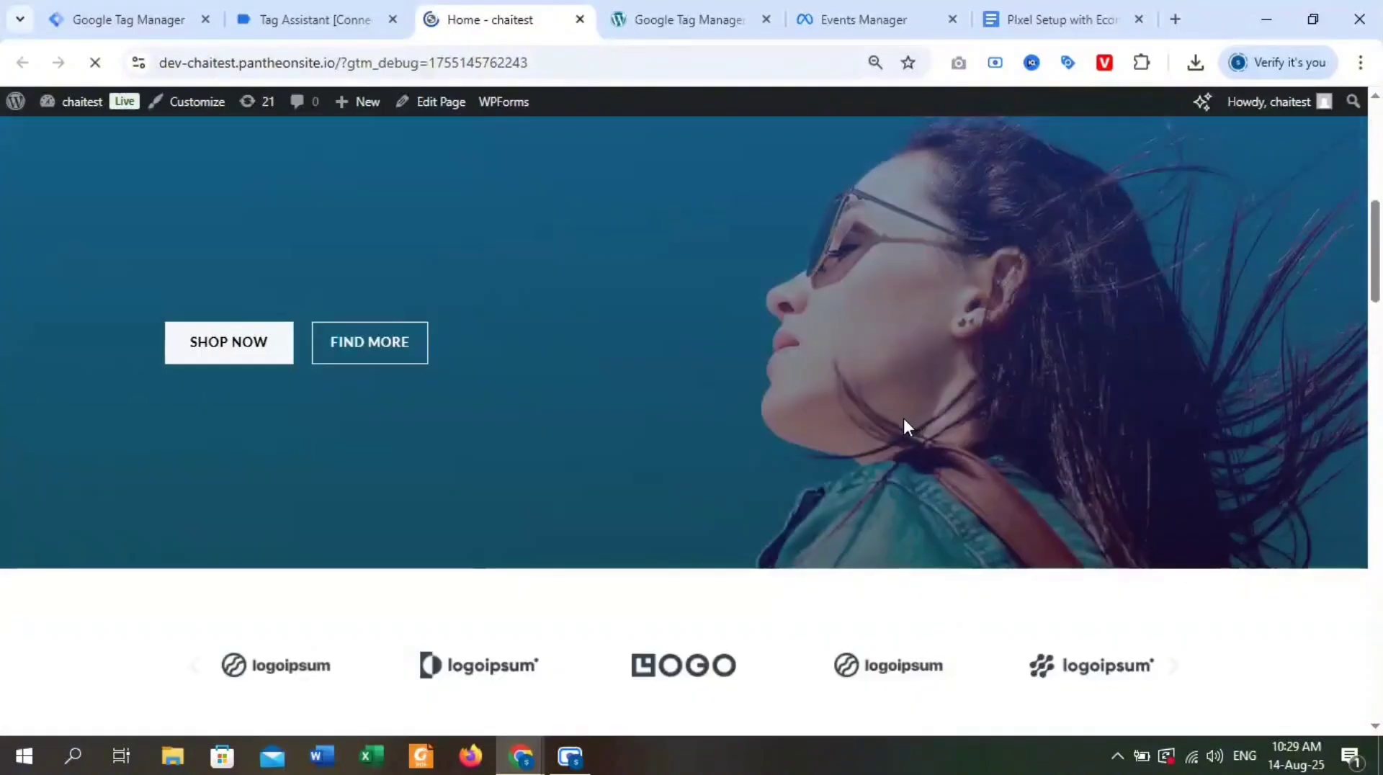
scroll(678, 488, down, 5)
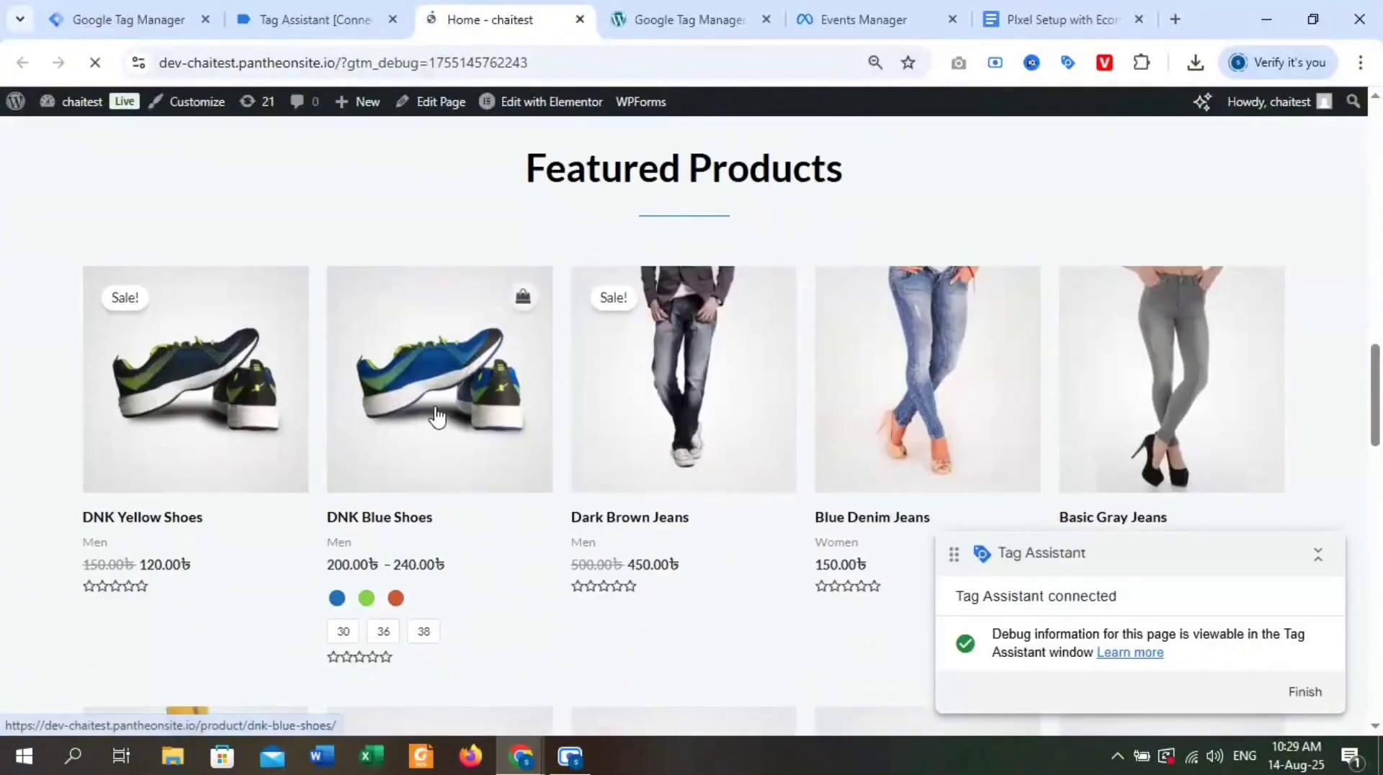
click(437, 416)
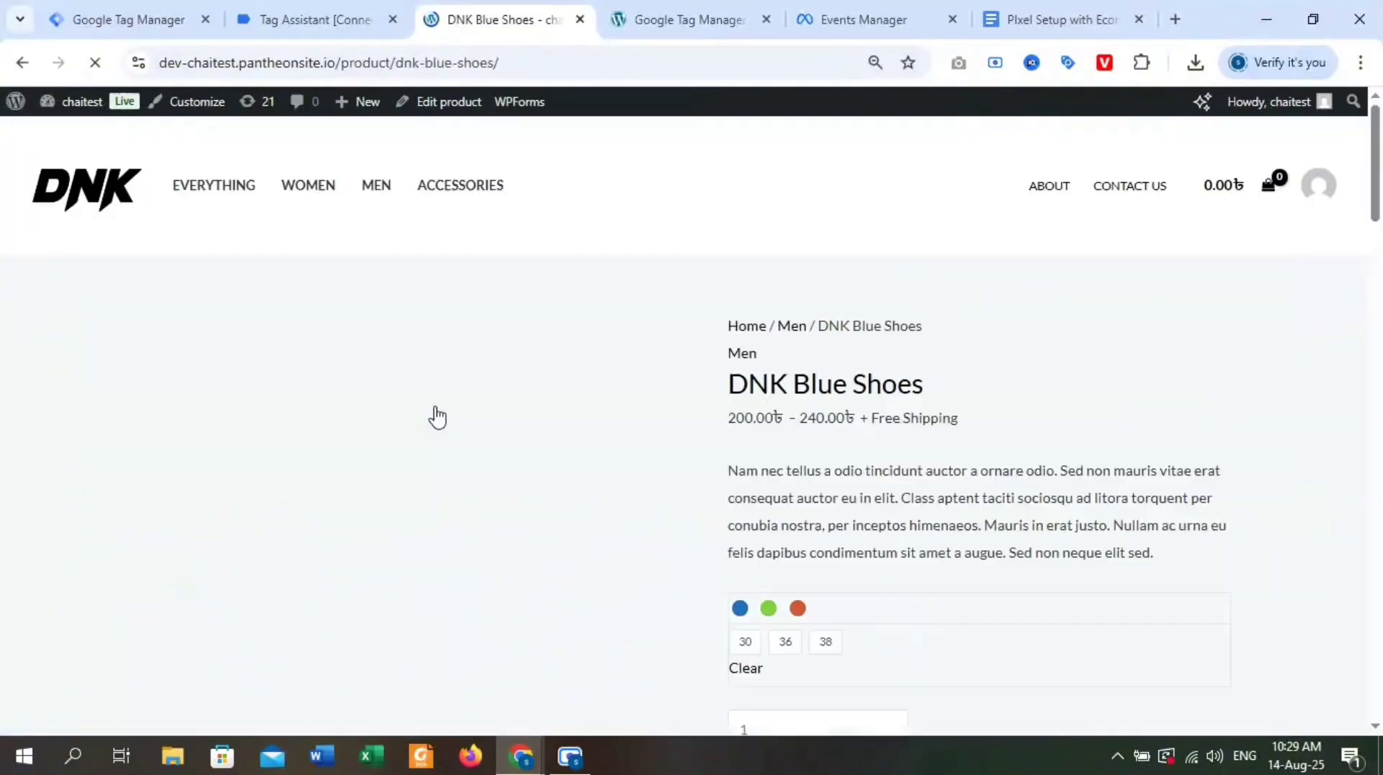
scroll(920, 349, down, 4)
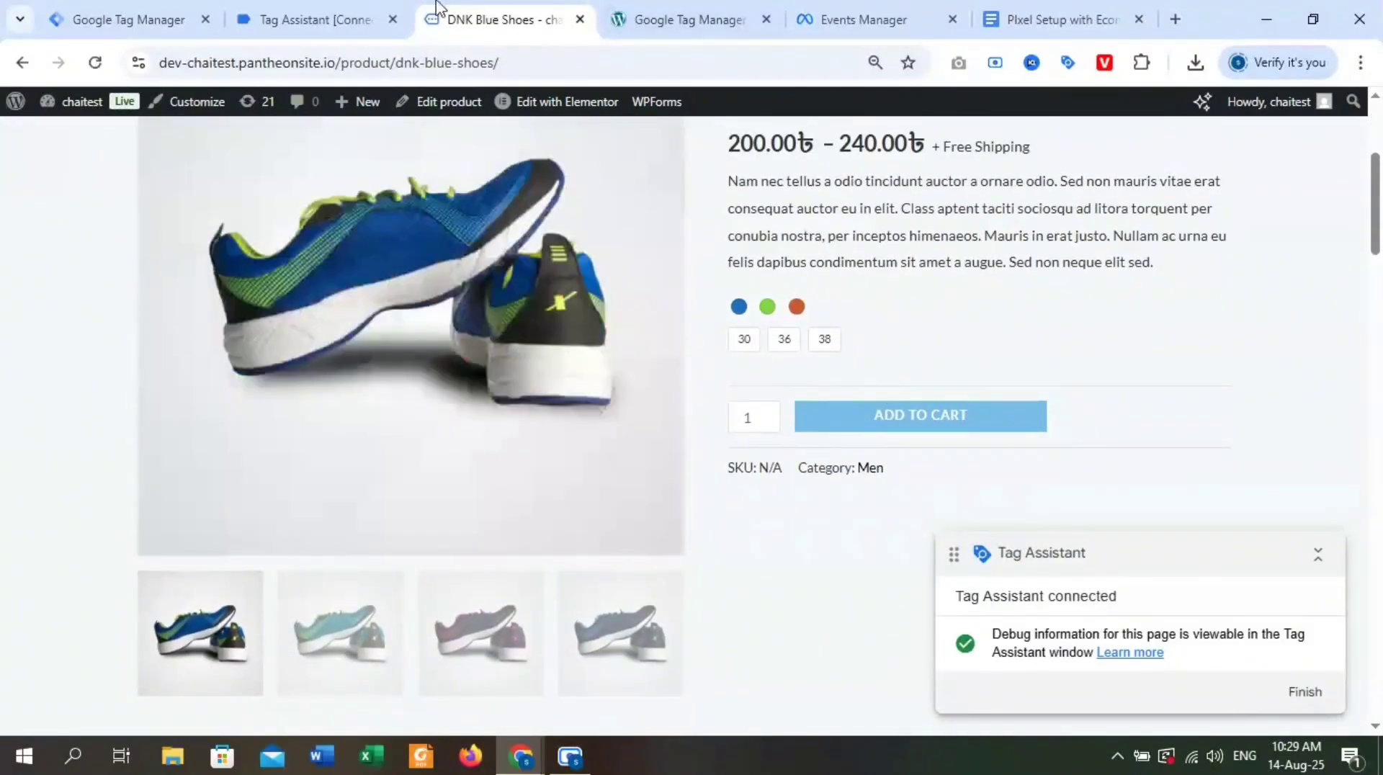
In Tag Assistant, examine the data layer values of the product page's view_item event, including its ecommerce item details.
click(293, 24)
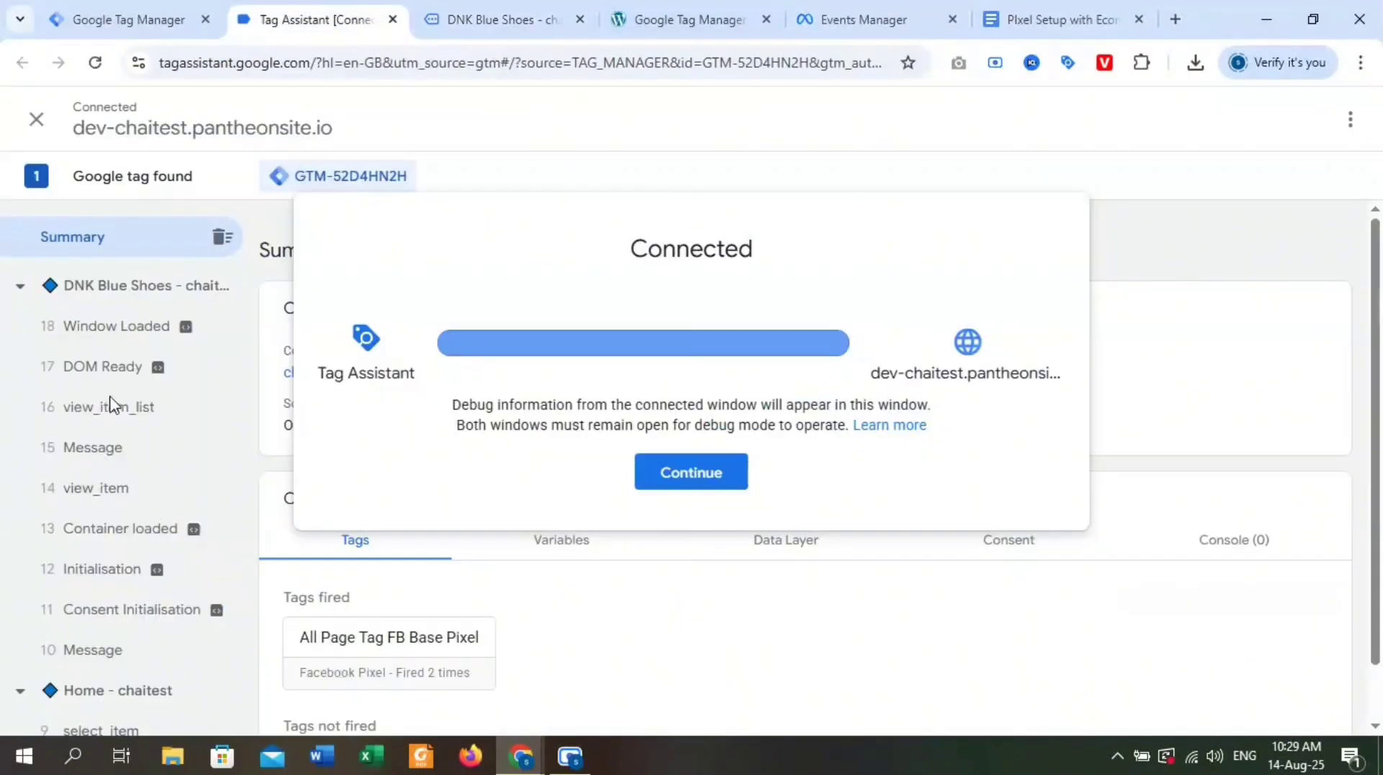
click(659, 480)
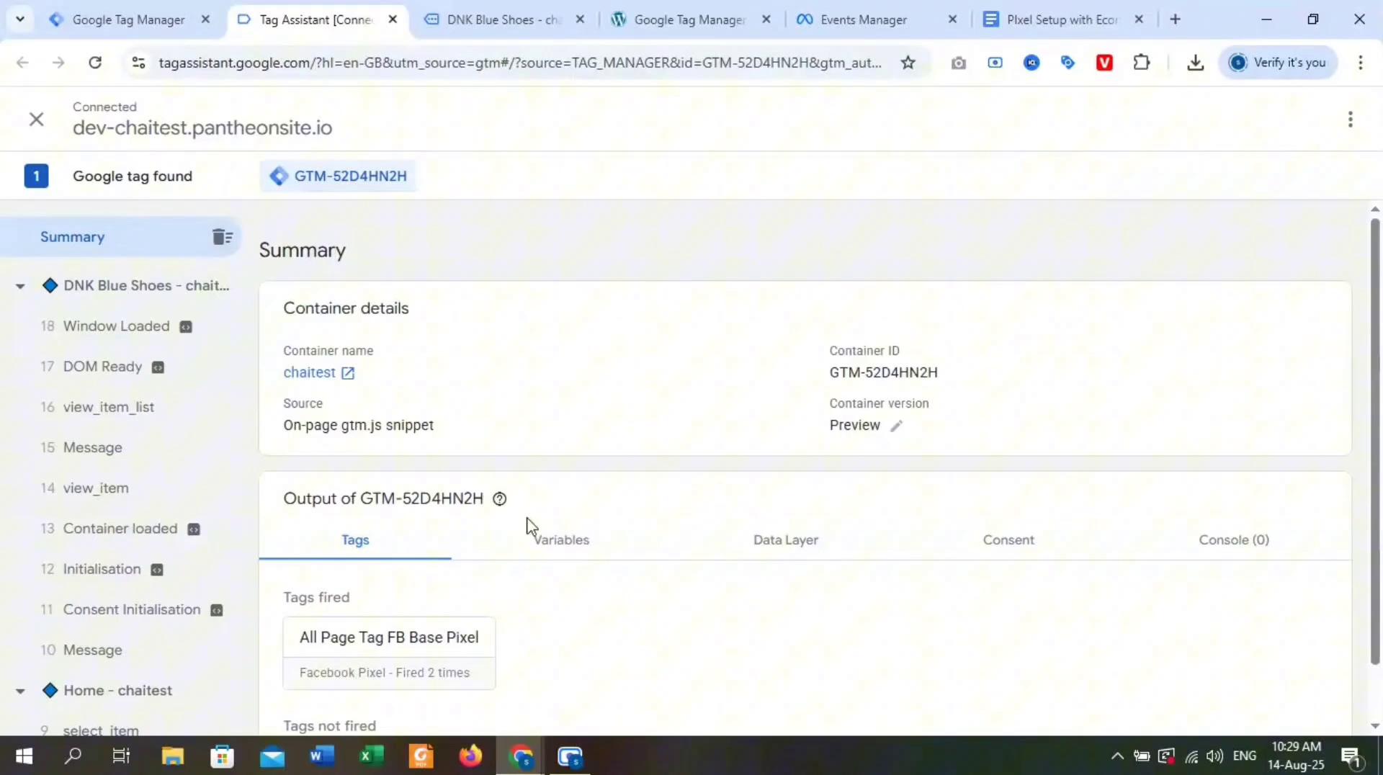
click(147, 496)
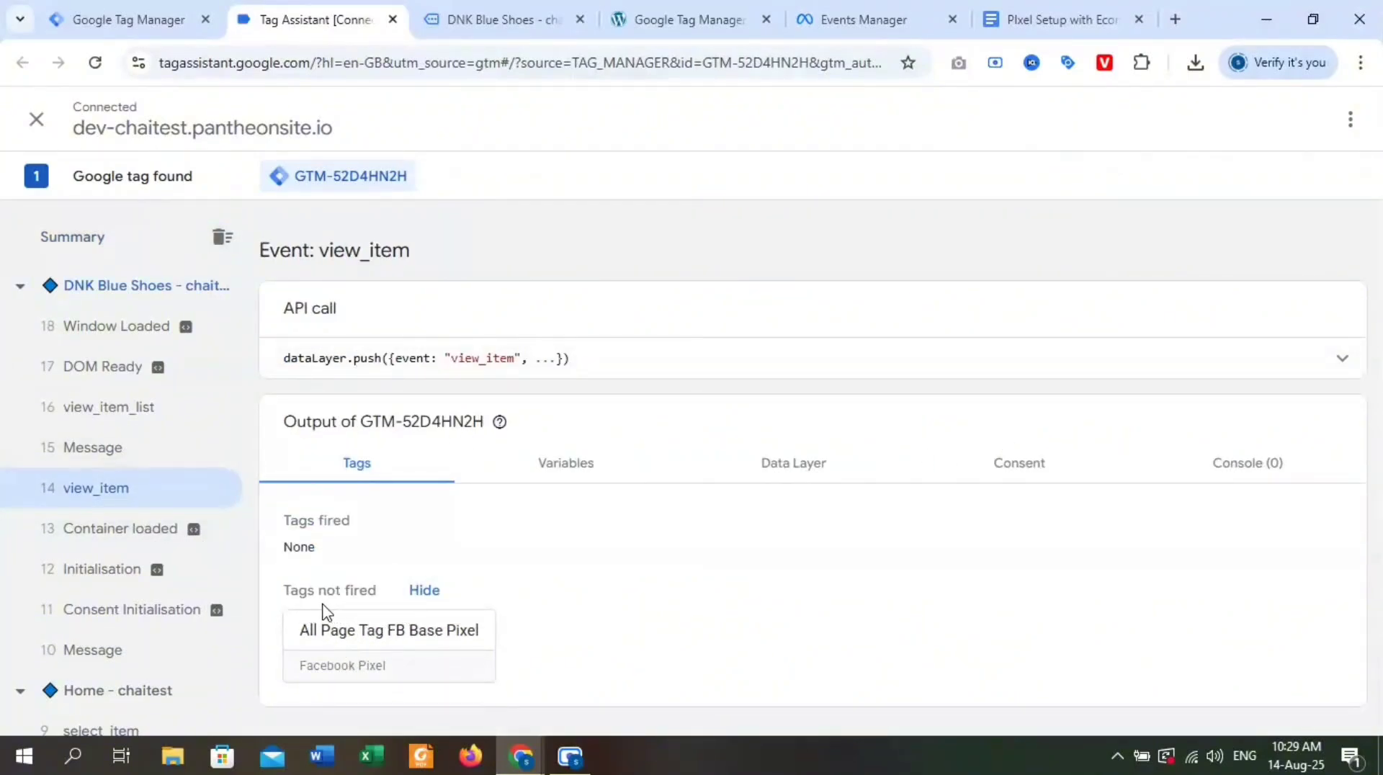
click(791, 463)
scroll(627, 534, down, 5)
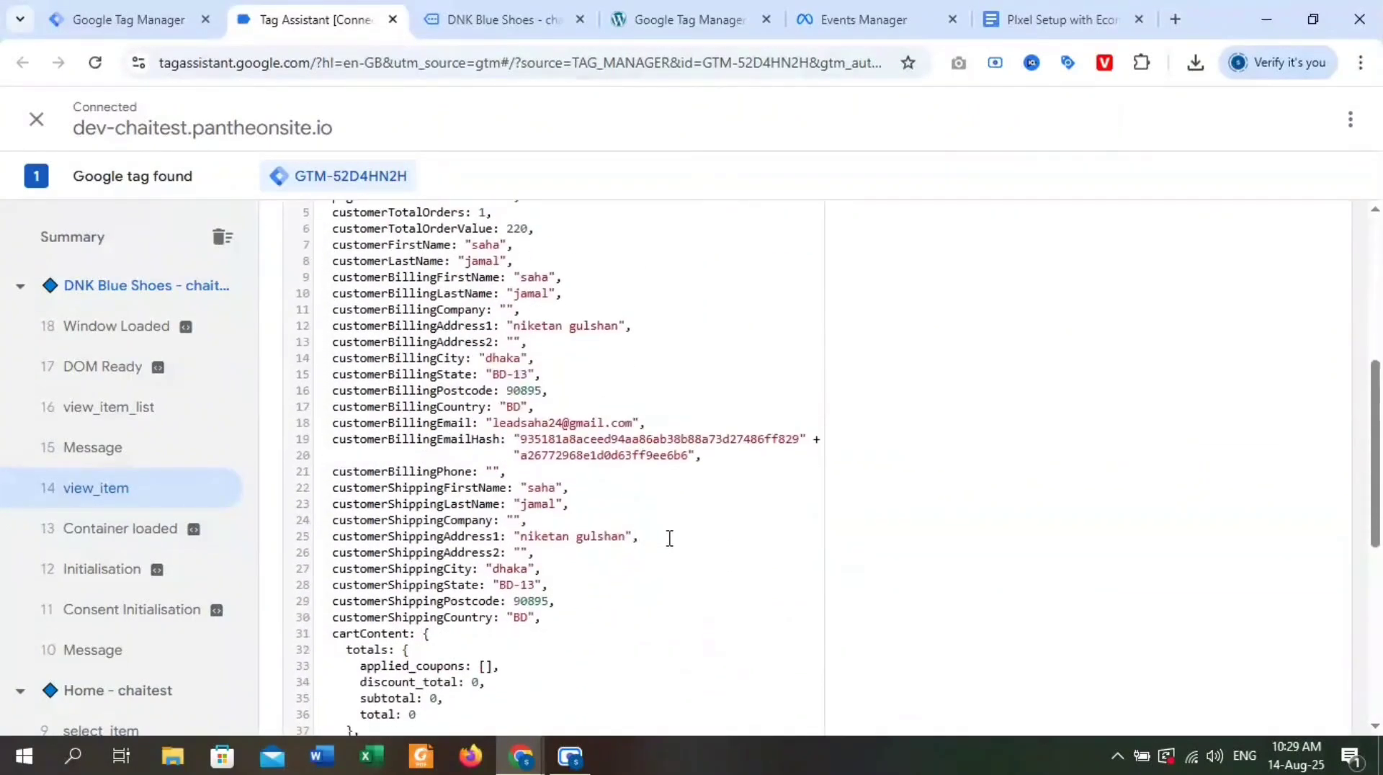
scroll(670, 539, down, 4)
scroll(672, 542, down, 3)
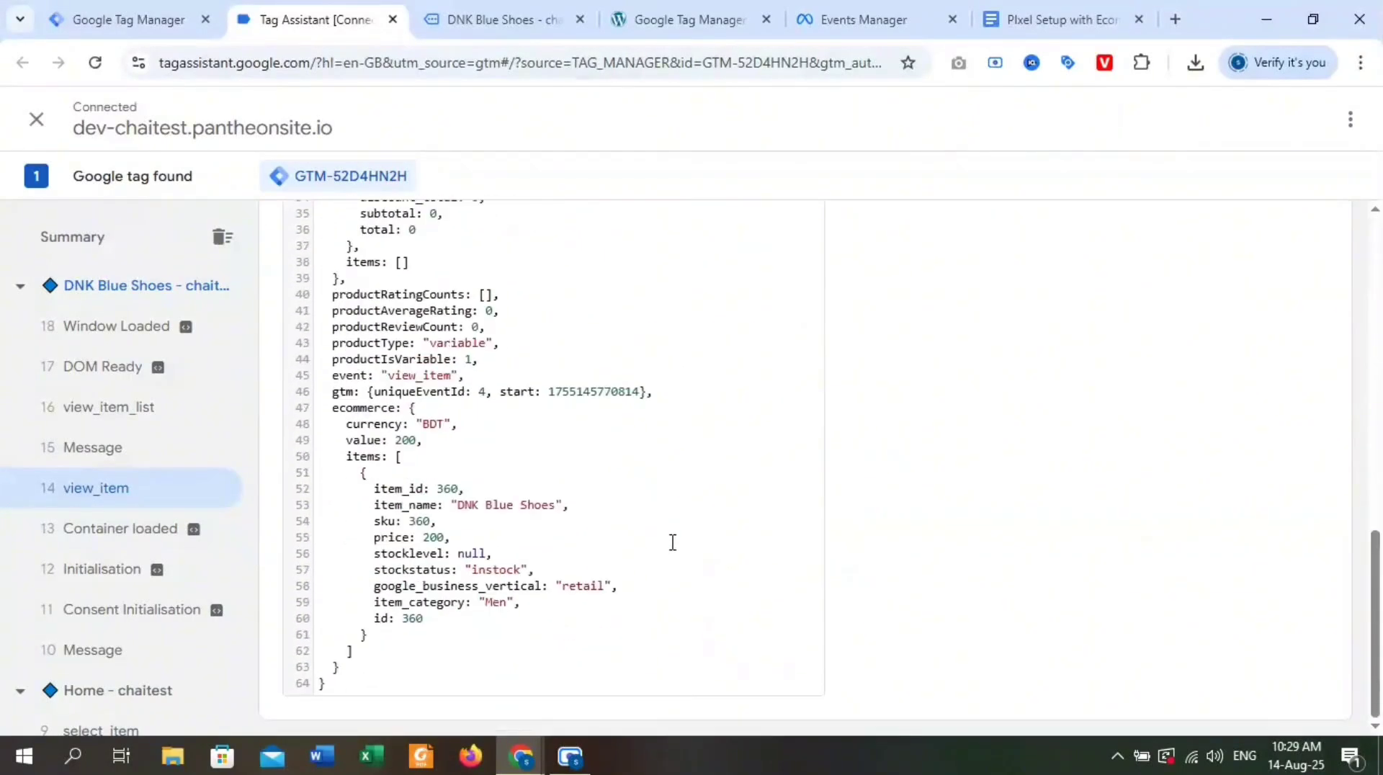
scroll(672, 542, up, 12)
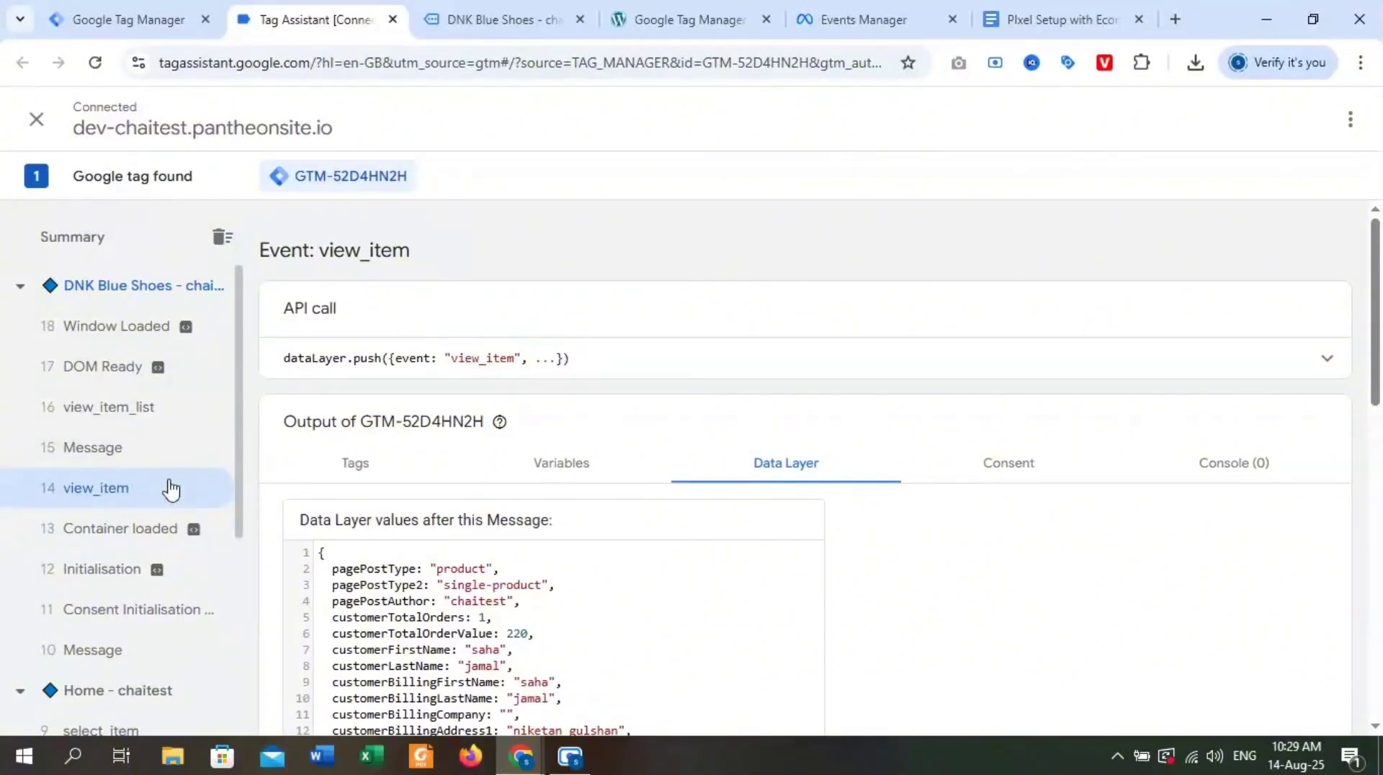
Switch to Google Tag Manager and start a new trigger of the Custom Event type.
click(68, 11)
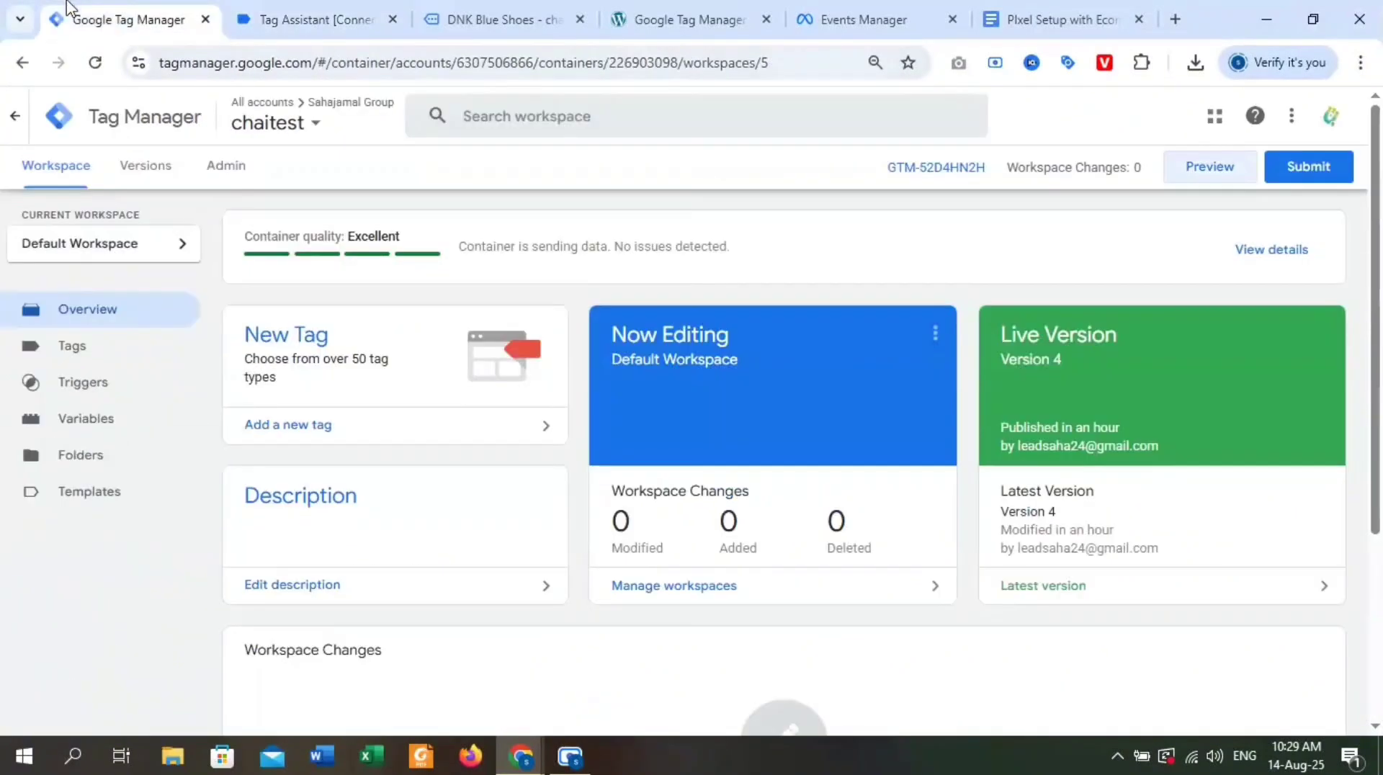
click(130, 394)
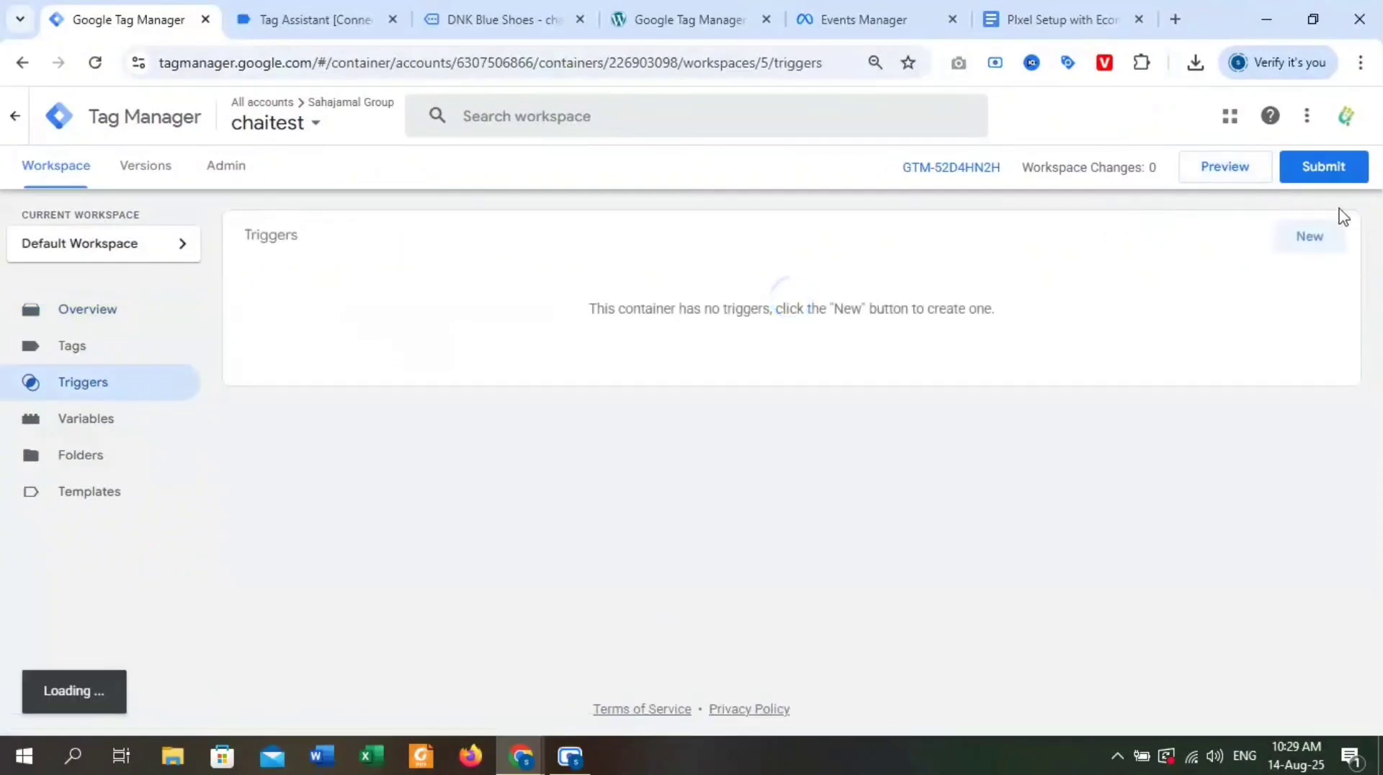
click(1310, 237)
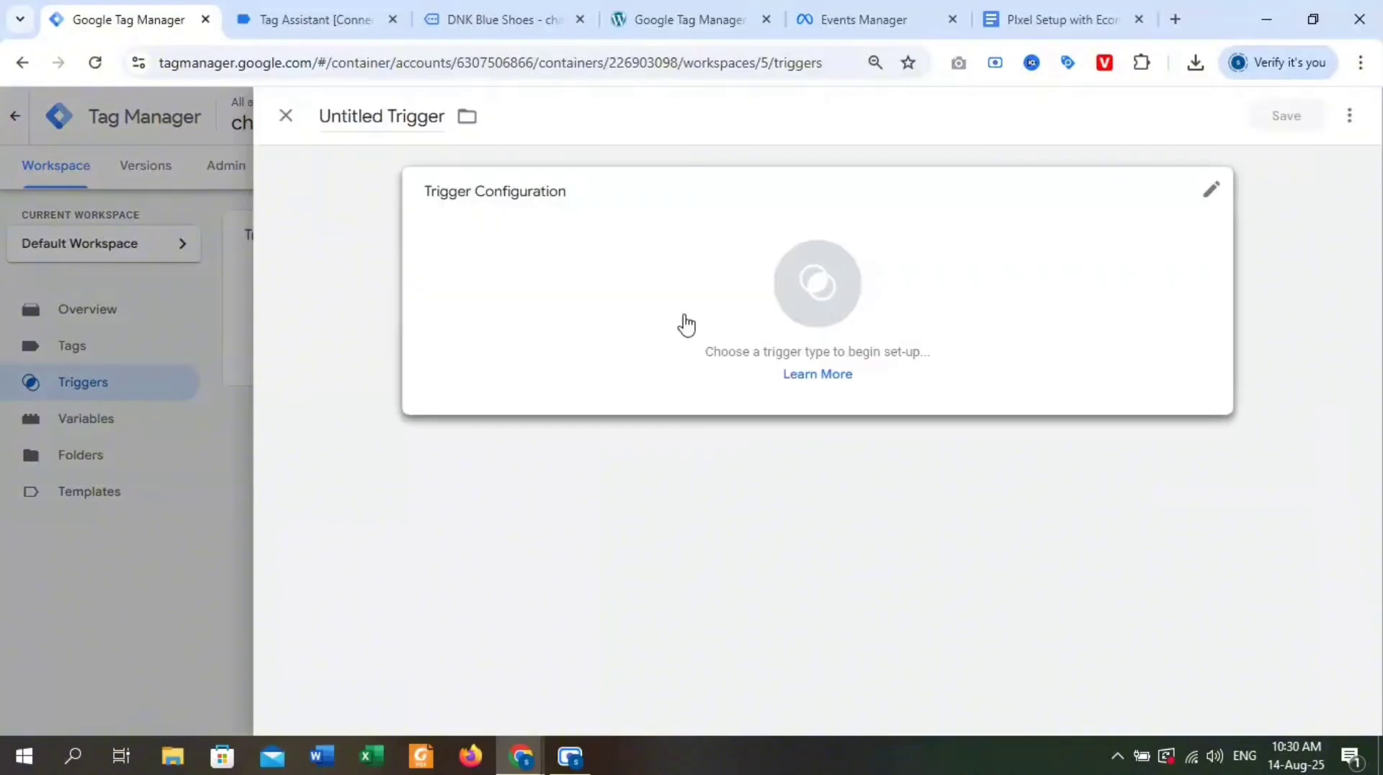
click(813, 292)
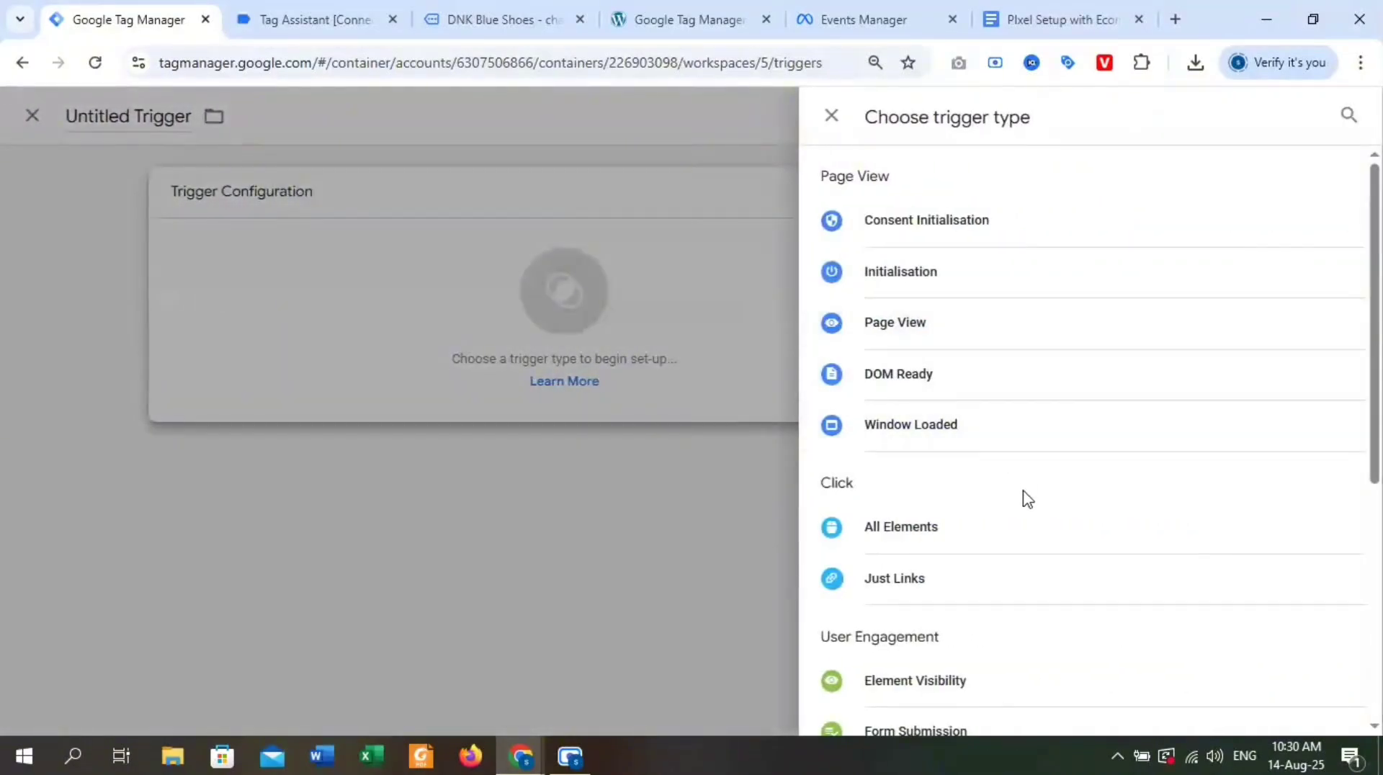
scroll(954, 401, down, 4)
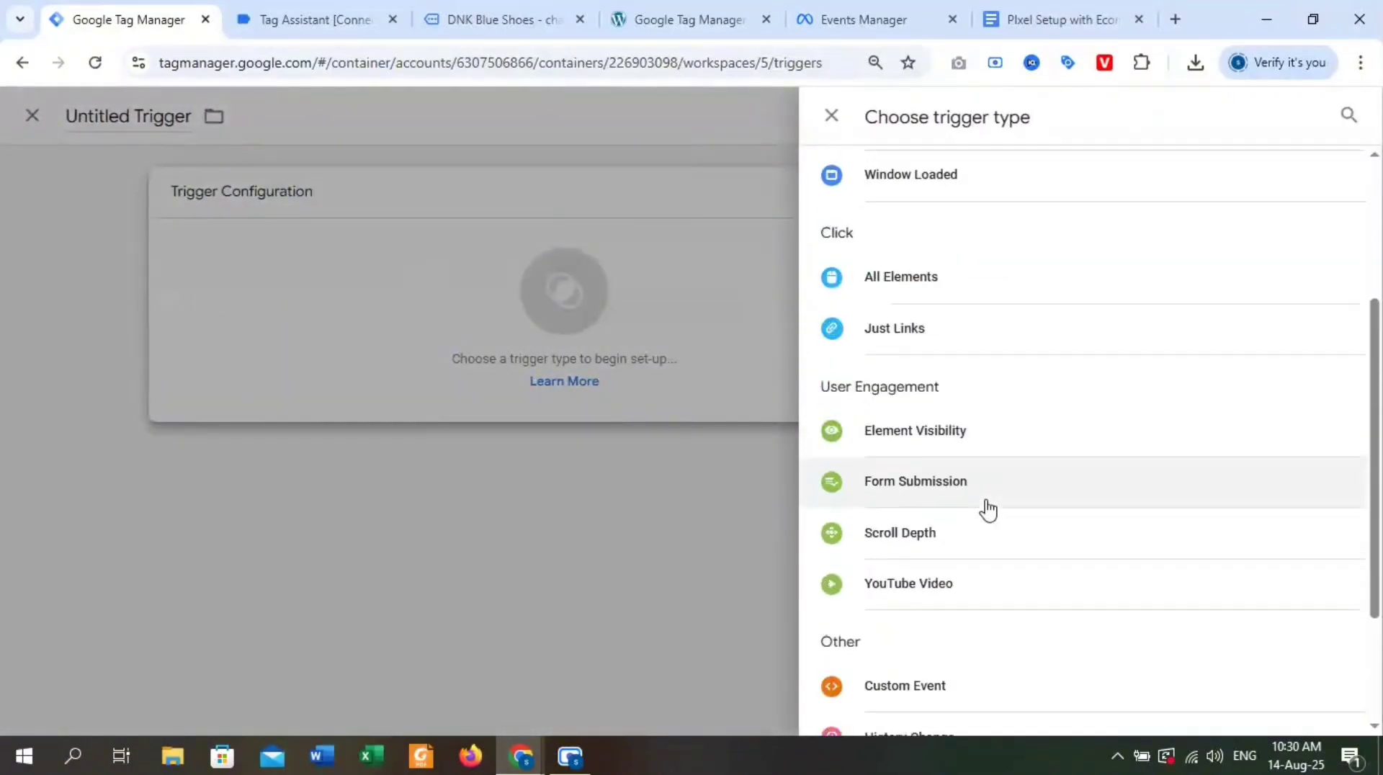
scroll(998, 517, down, 2)
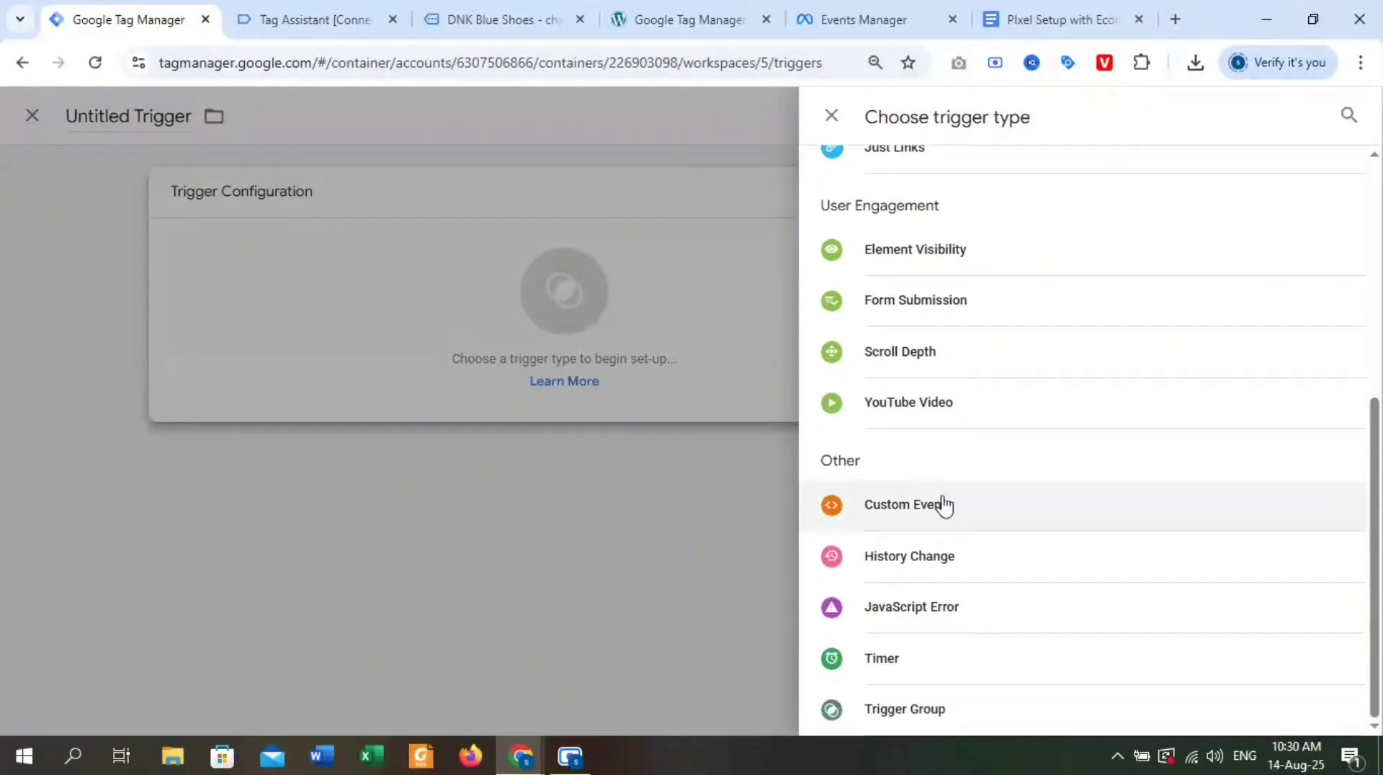
click(1001, 517)
Copy the view_item event name from Tag Assistant's data layer values and use it as the trigger's event name.
click(567, 375)
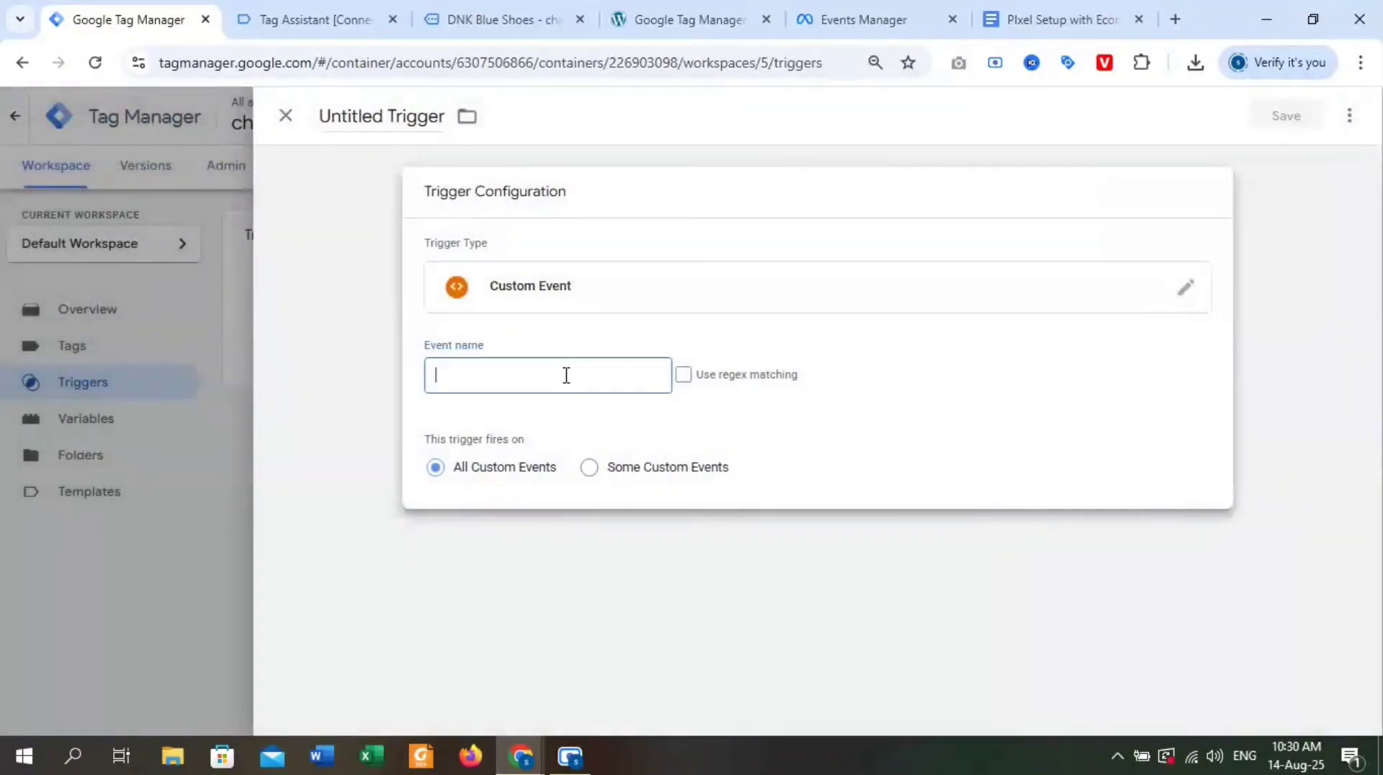
click(321, 29)
scroll(490, 404, down, 2)
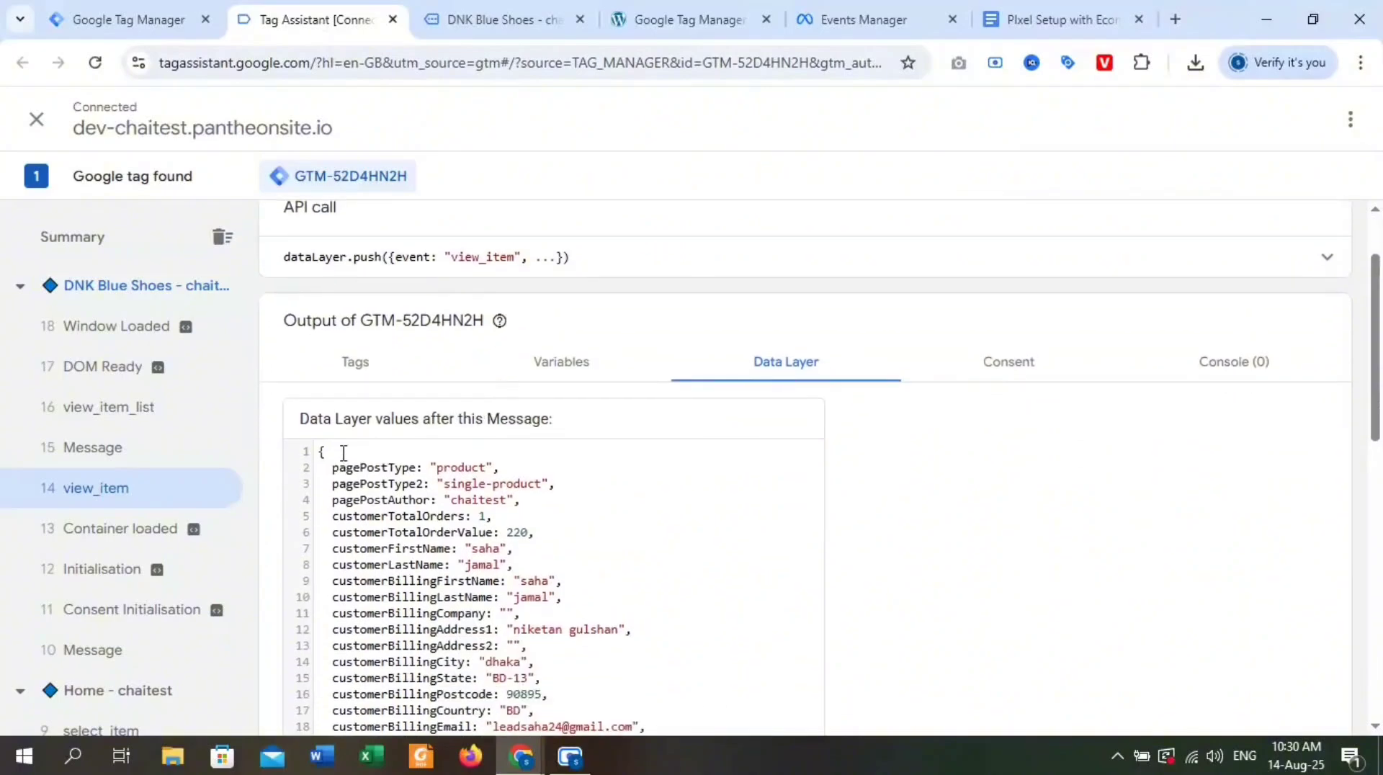
scroll(588, 498, down, 10)
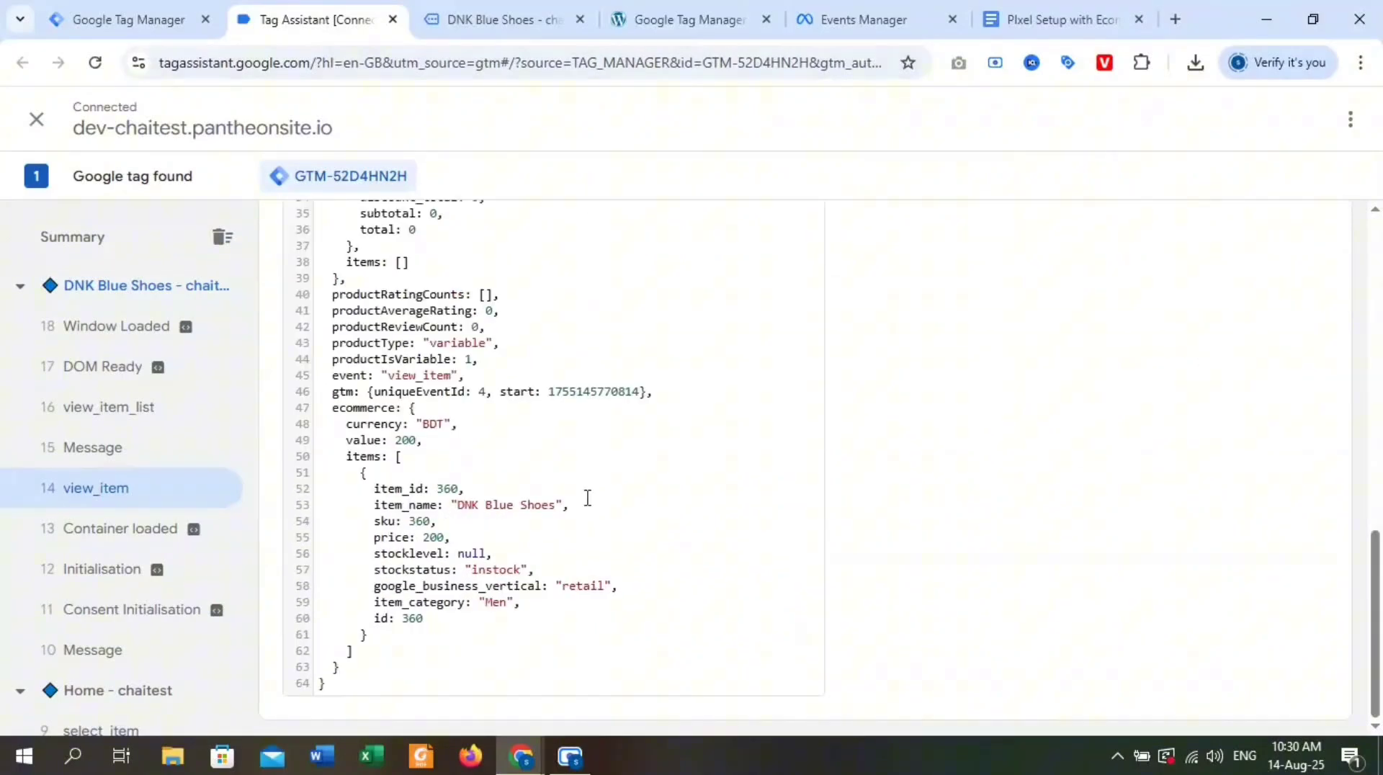
double_click(404, 374)
key(ctrl+c)
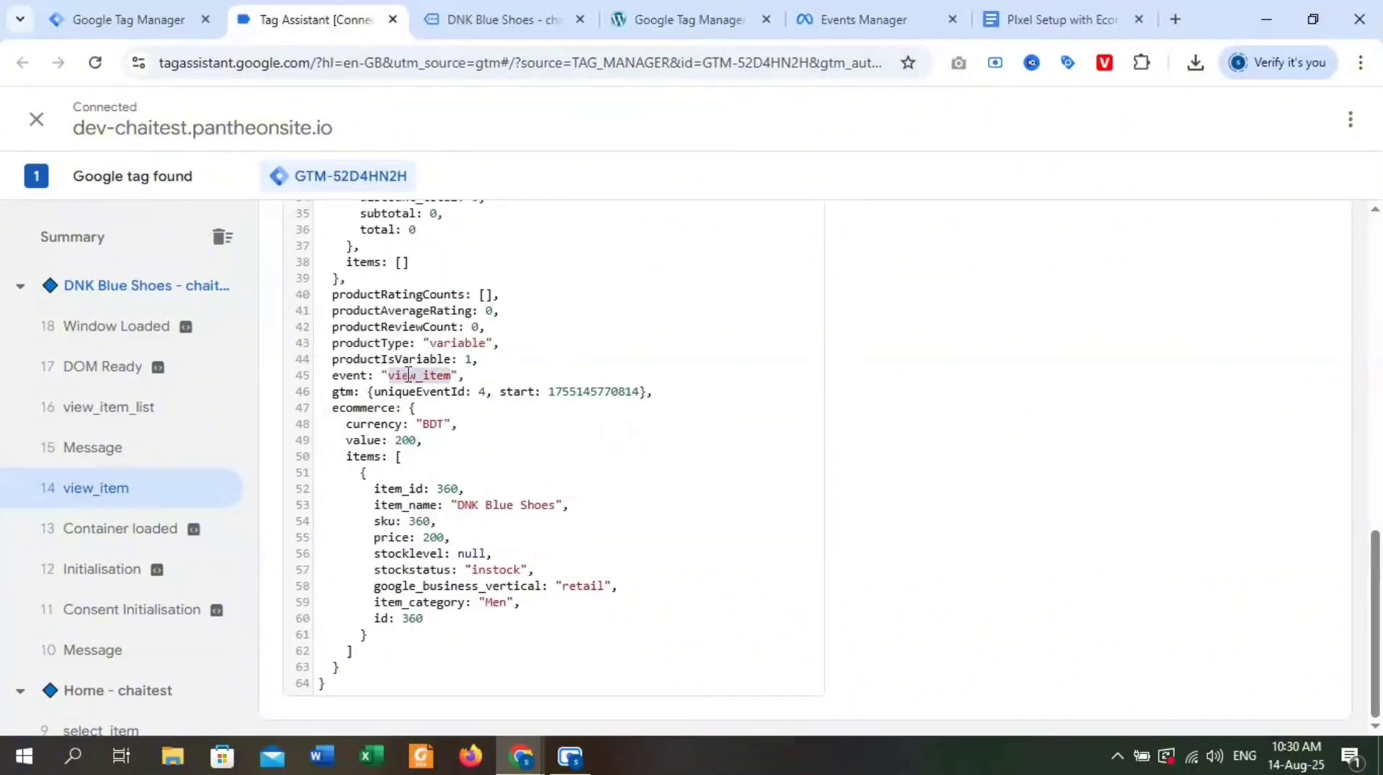
click(129, 19)
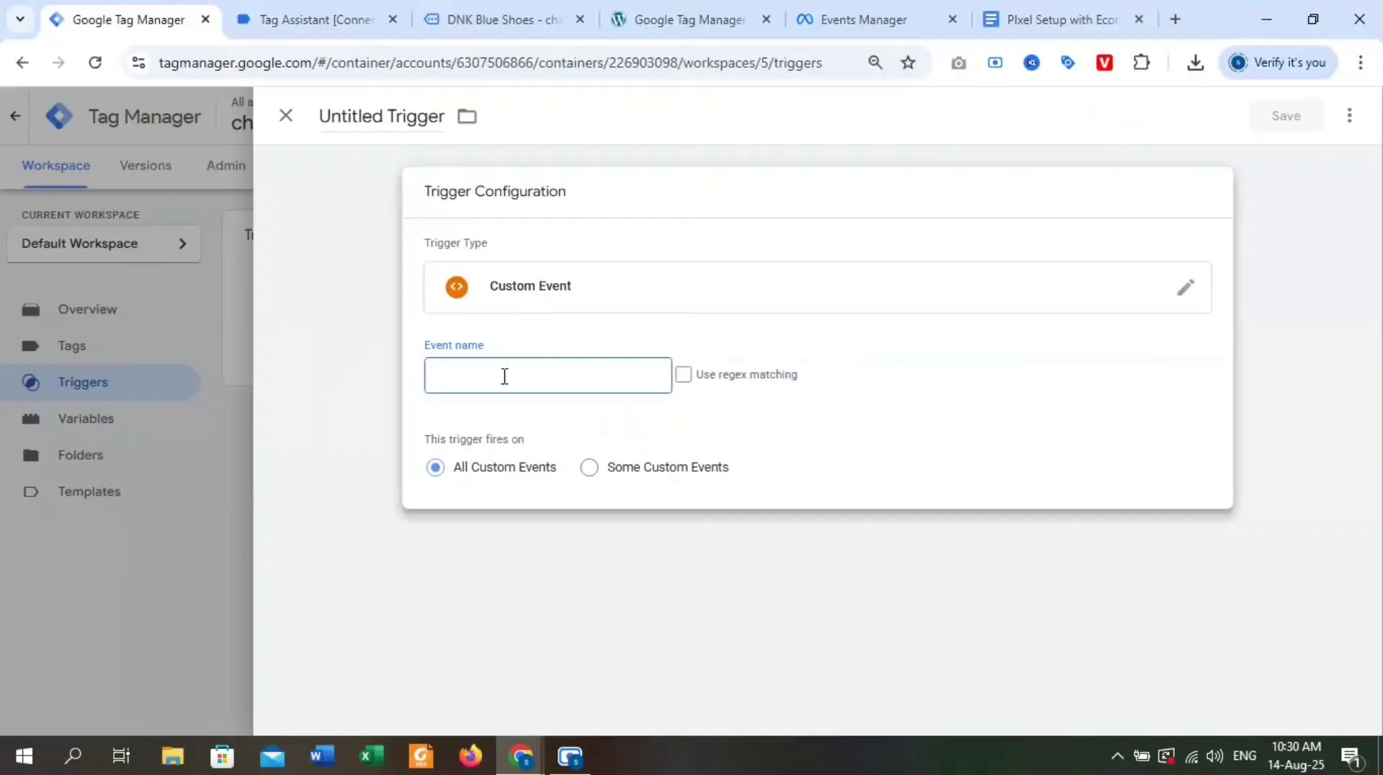
key(ctrl+v)
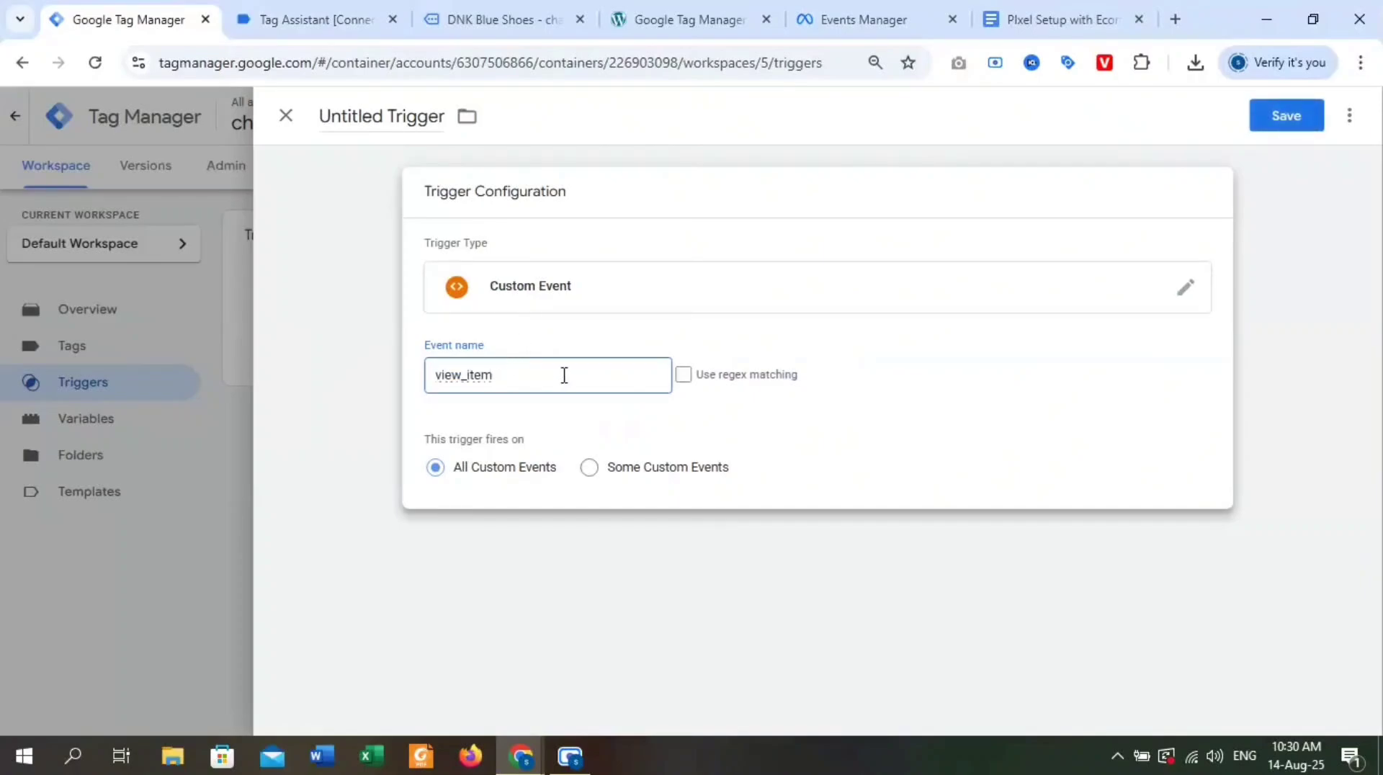
Name the trigger "ViewContent Trigger" and save it.
drag(389, 118, 308, 128)
click(355, 116)
drag(390, 116, 295, 125)
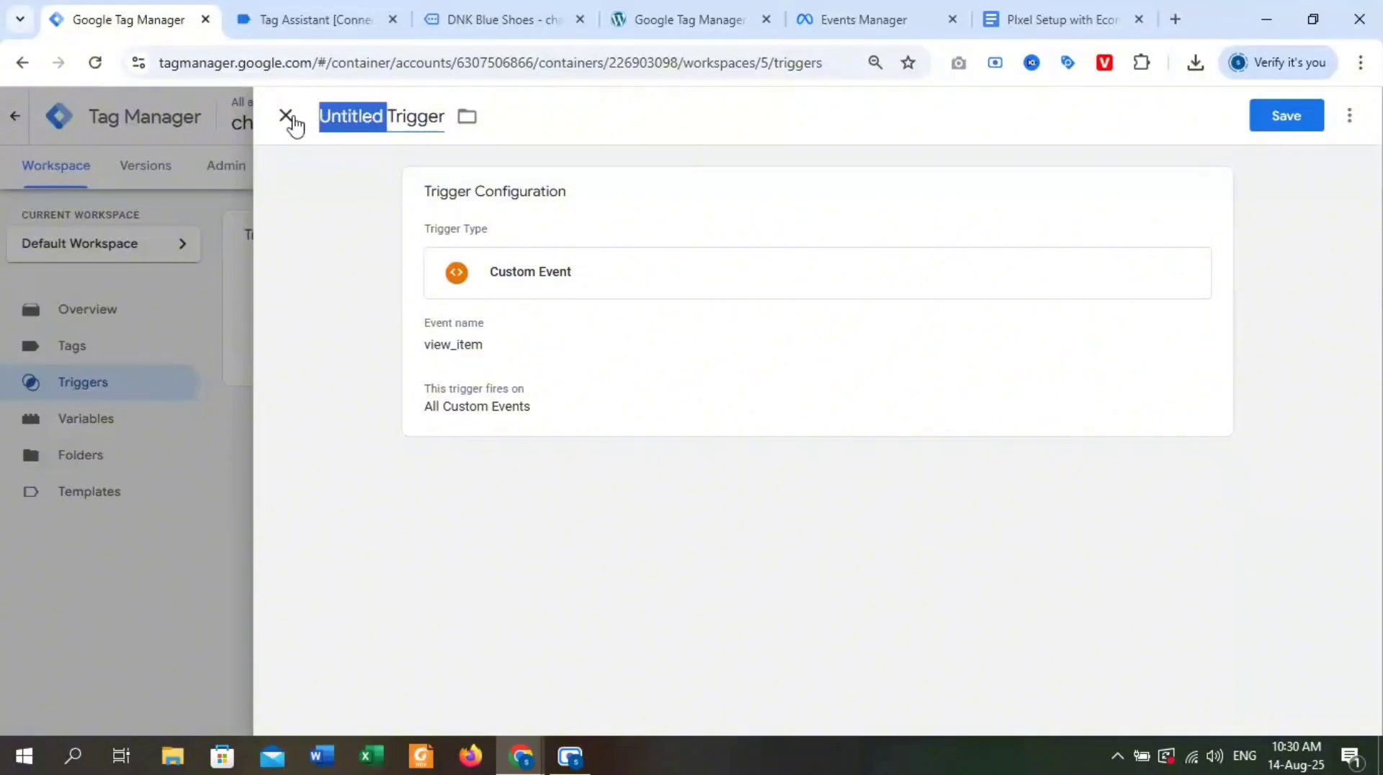
key(BackSpace)
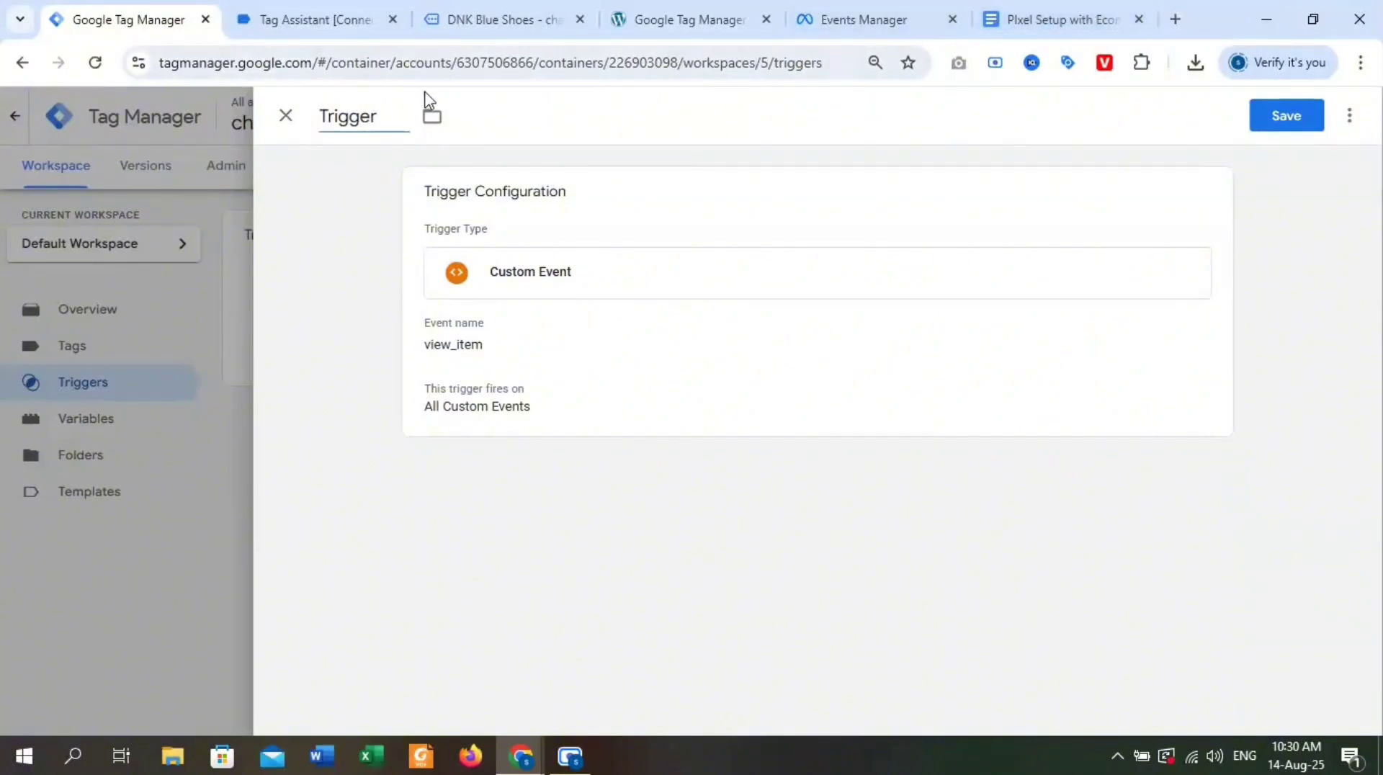
text(ViewContent)
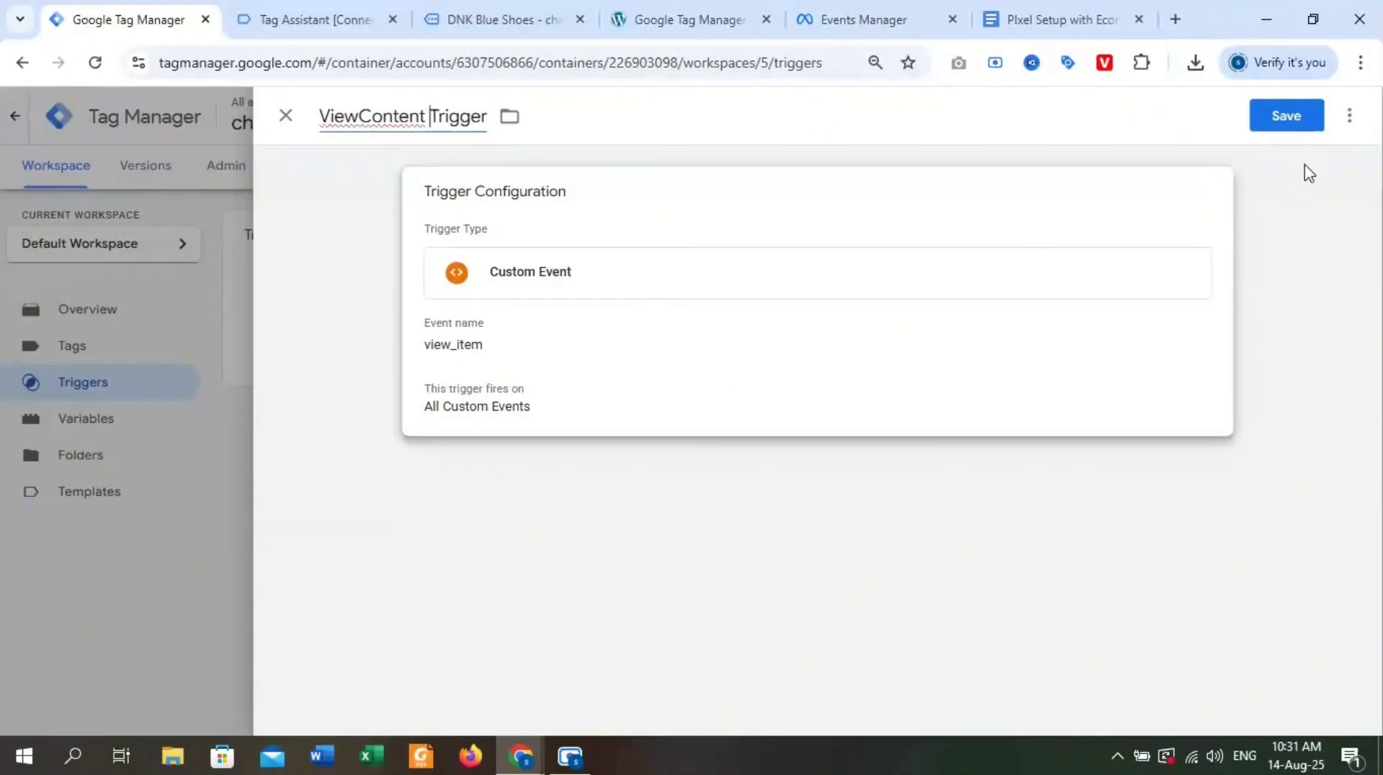
click(1288, 117)
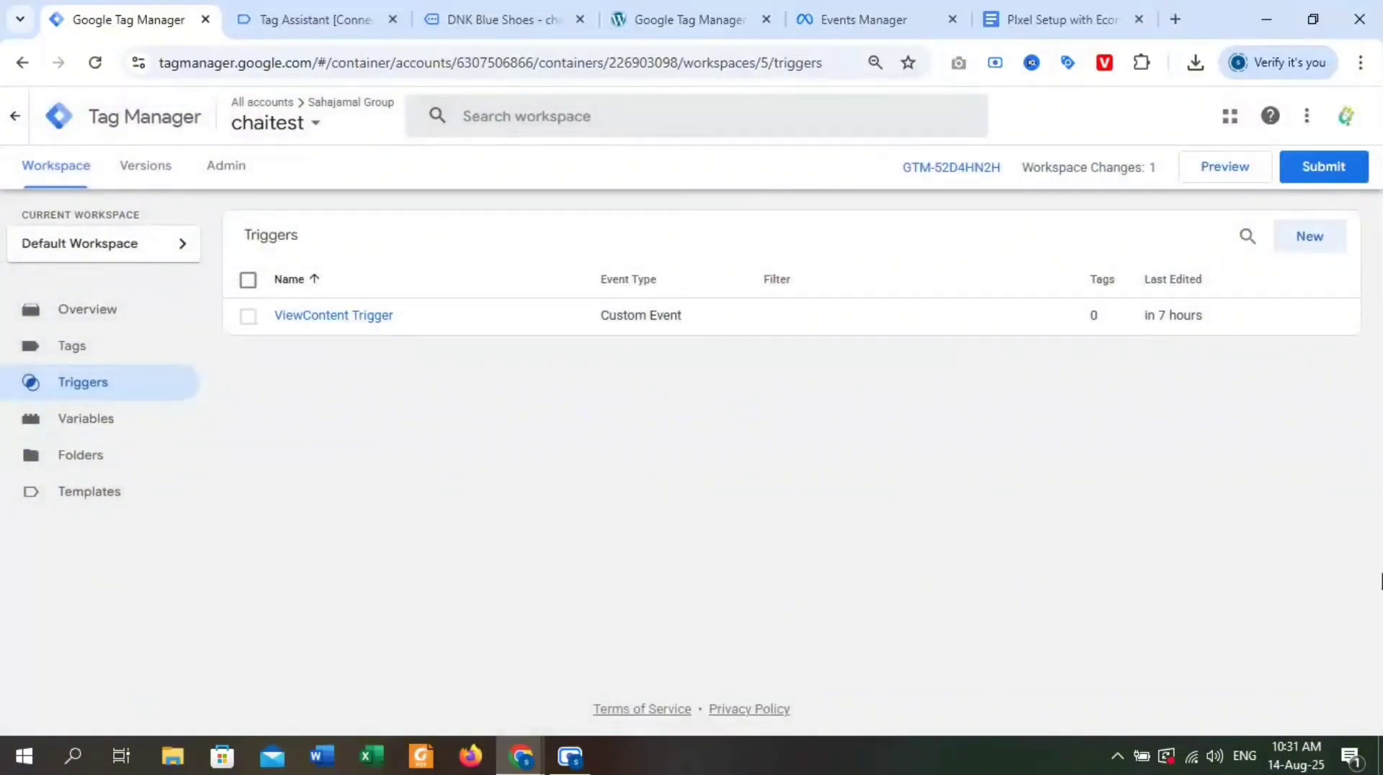
Start a new tag in the workspace using the Facebook Pixel tag type.
click(172, 354)
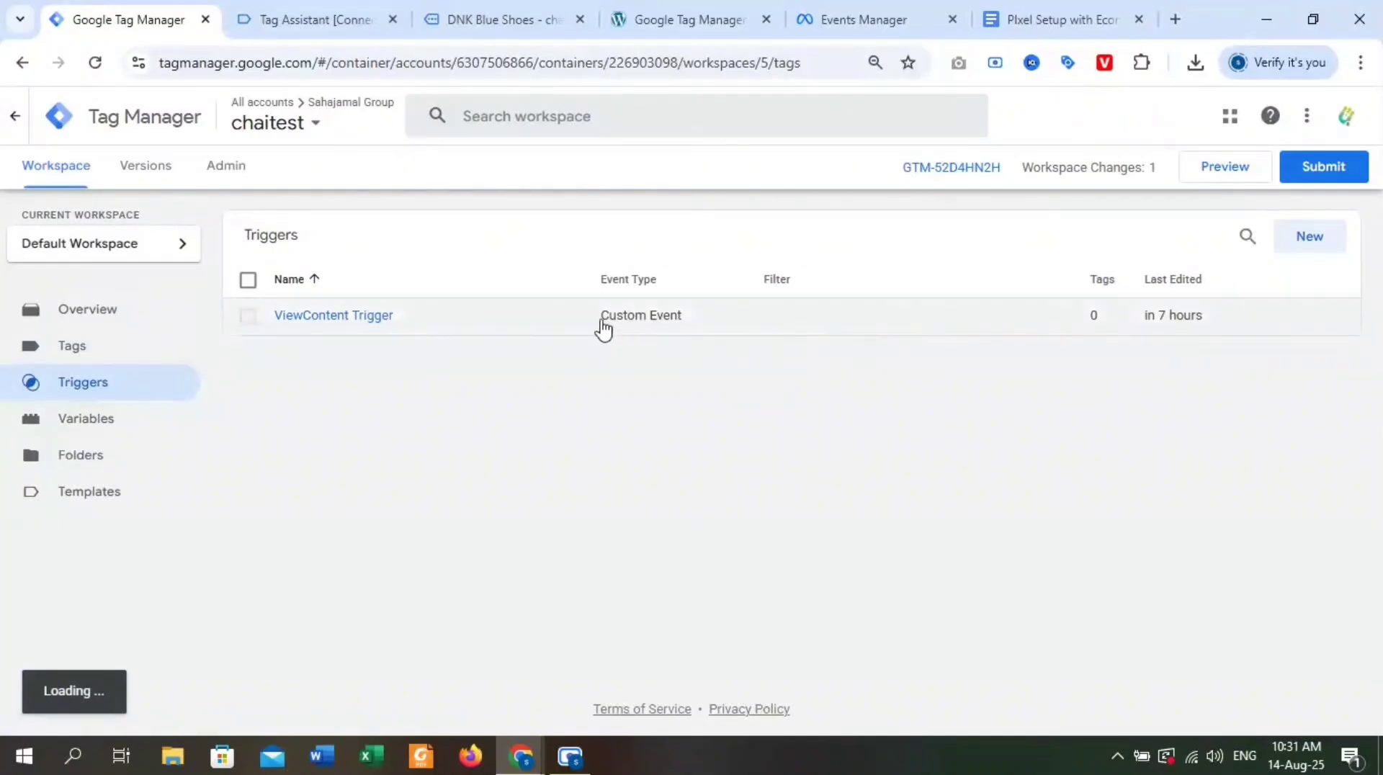
click(36, 355)
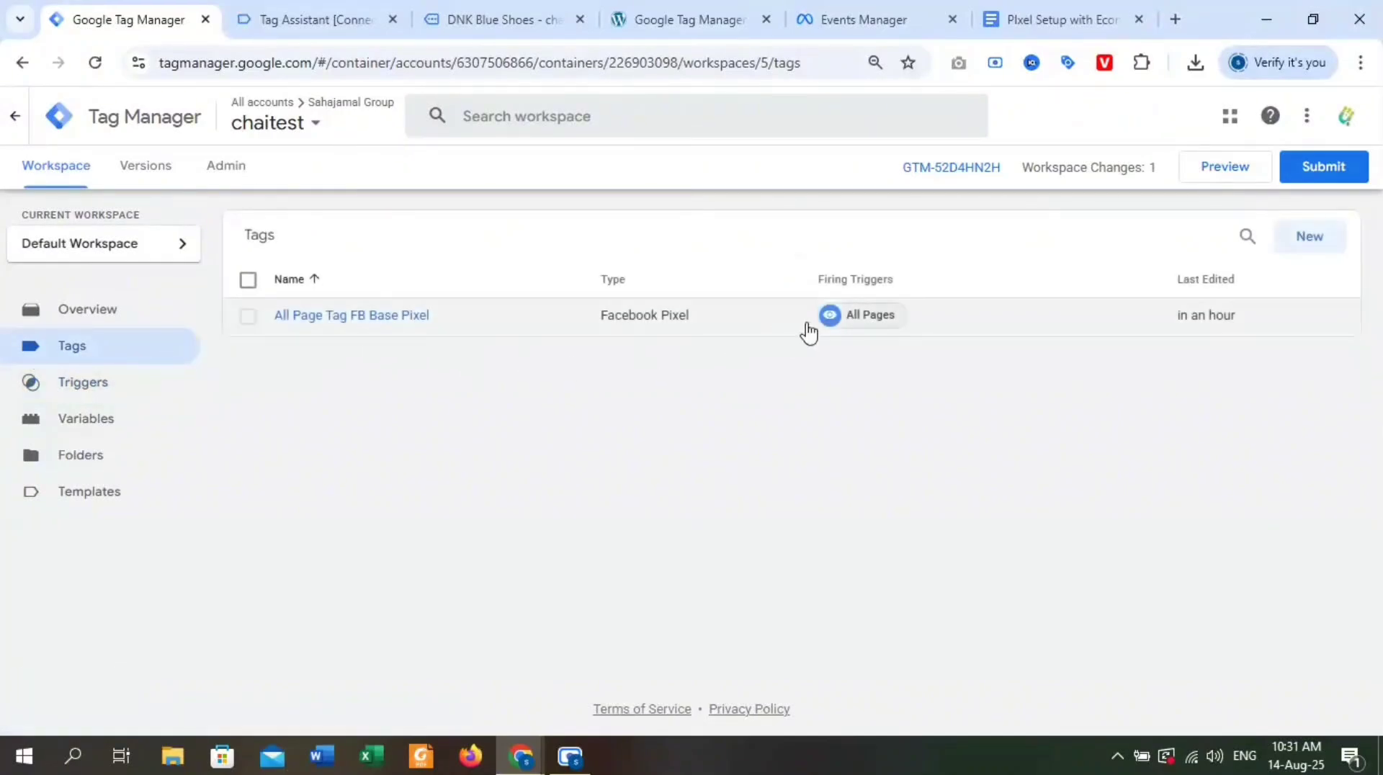
click(1301, 236)
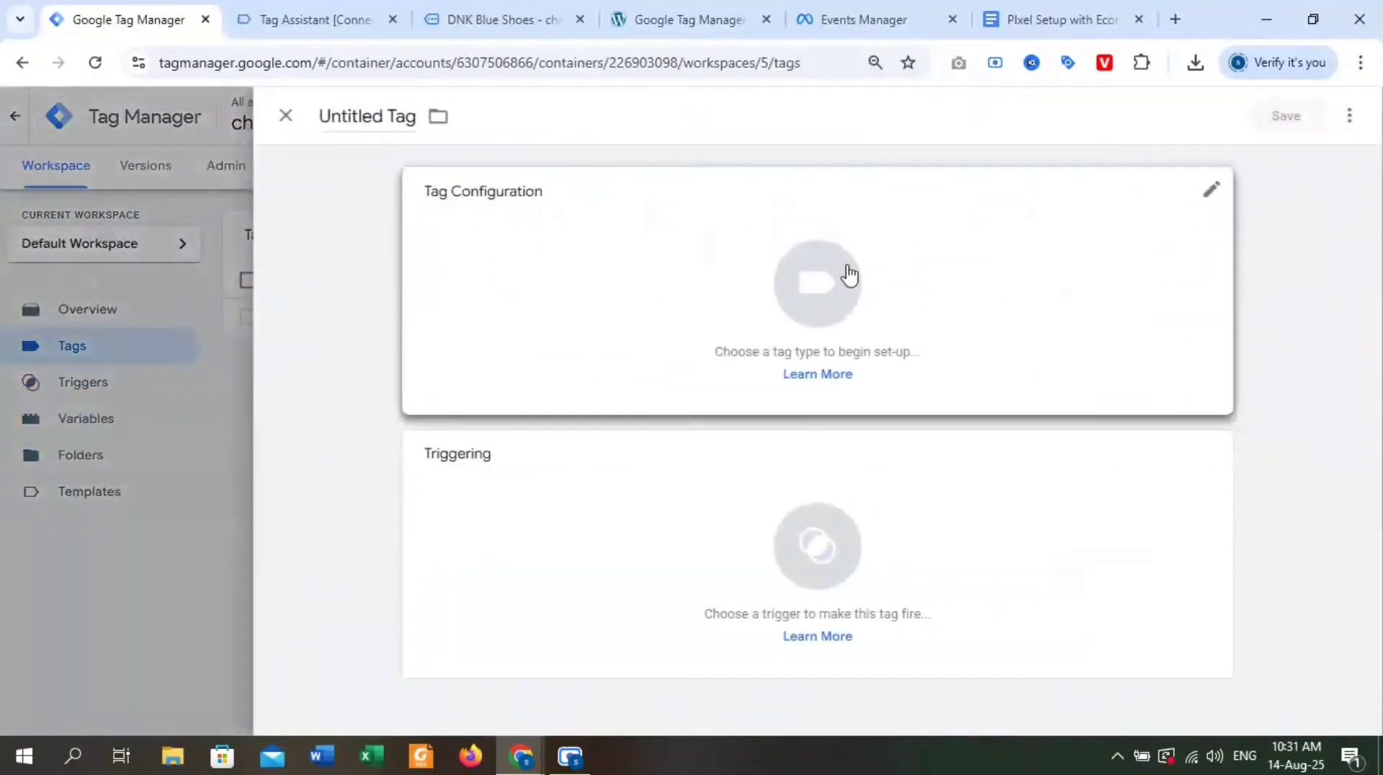
click(828, 288)
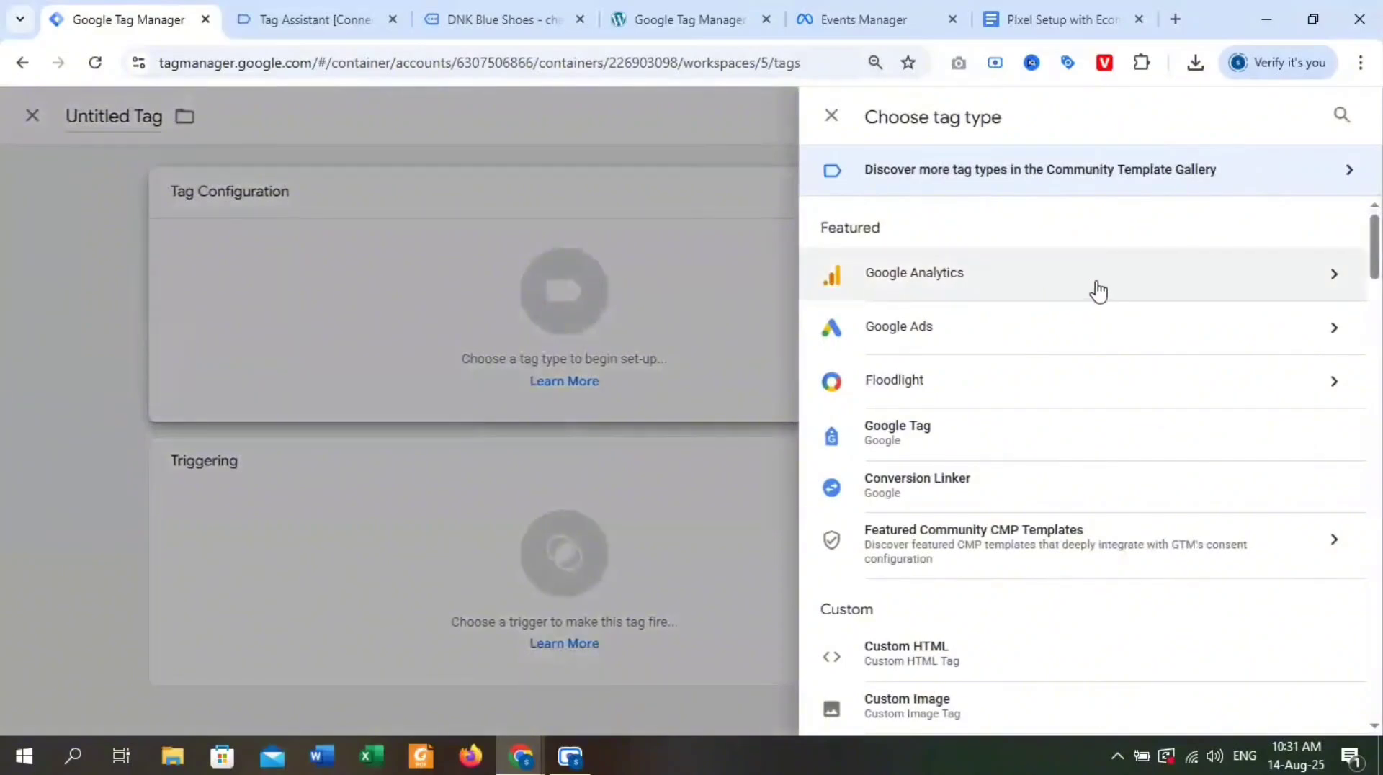
scroll(1099, 303, down, 5)
scroll(994, 475, down, 2)
click(1003, 272)
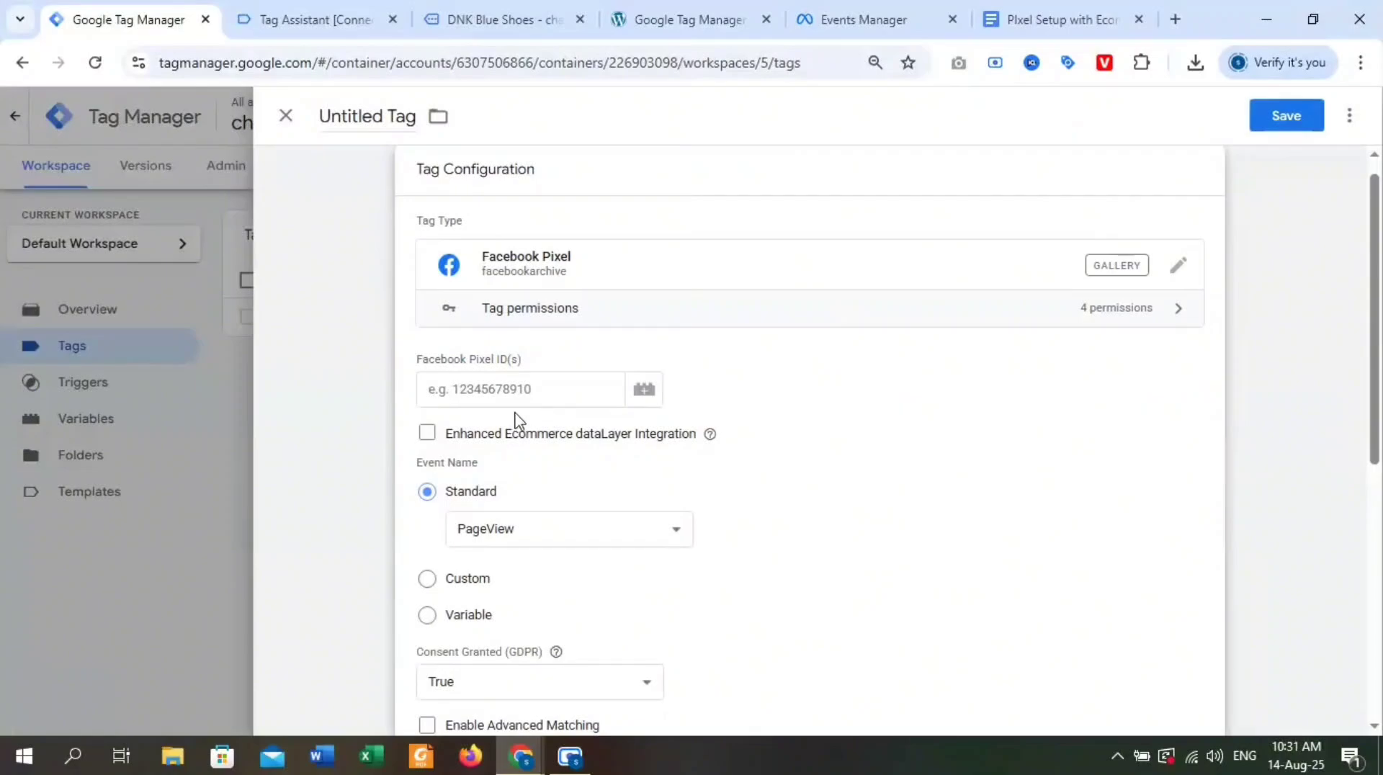
Set the tag's Facebook Pixel ID to the {{Pixel ID}} variable and its standard event name to ViewContent.
click(521, 392)
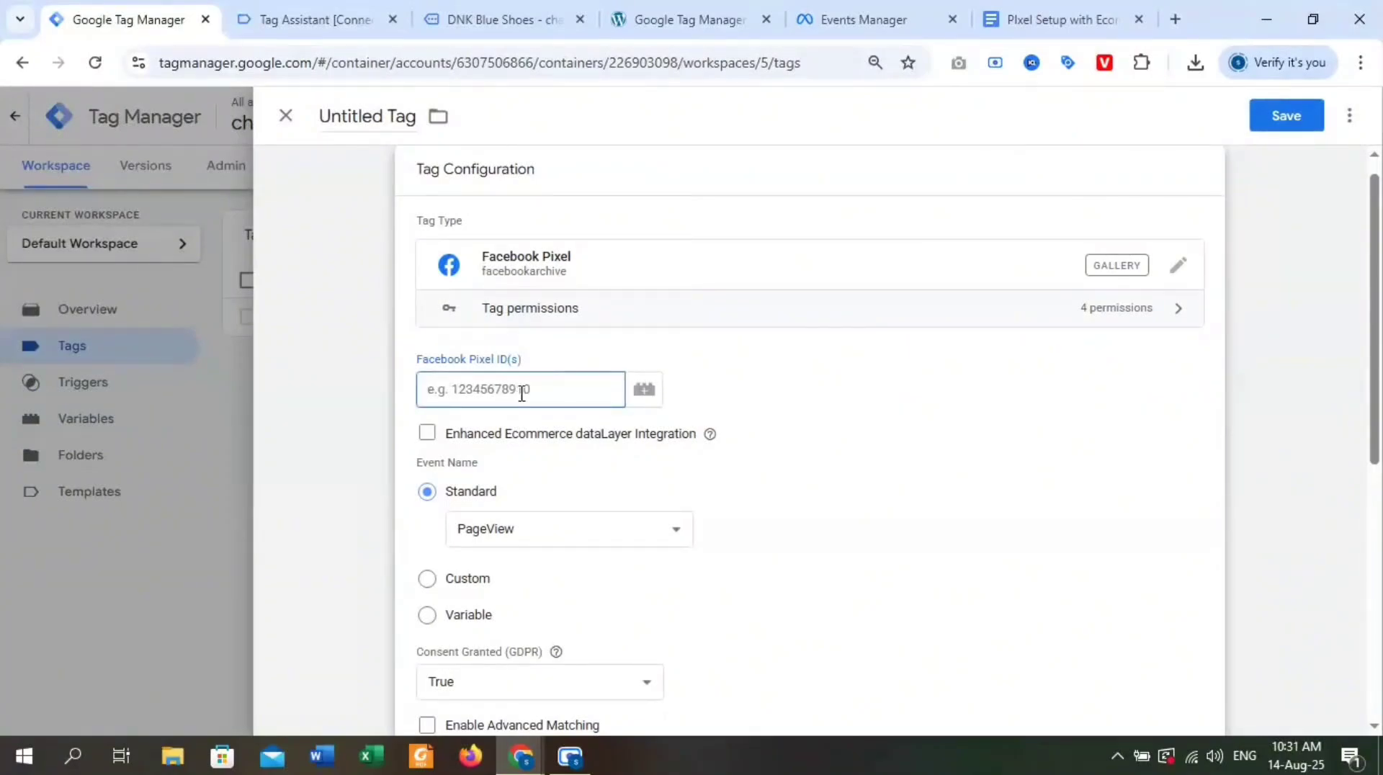
text({{)
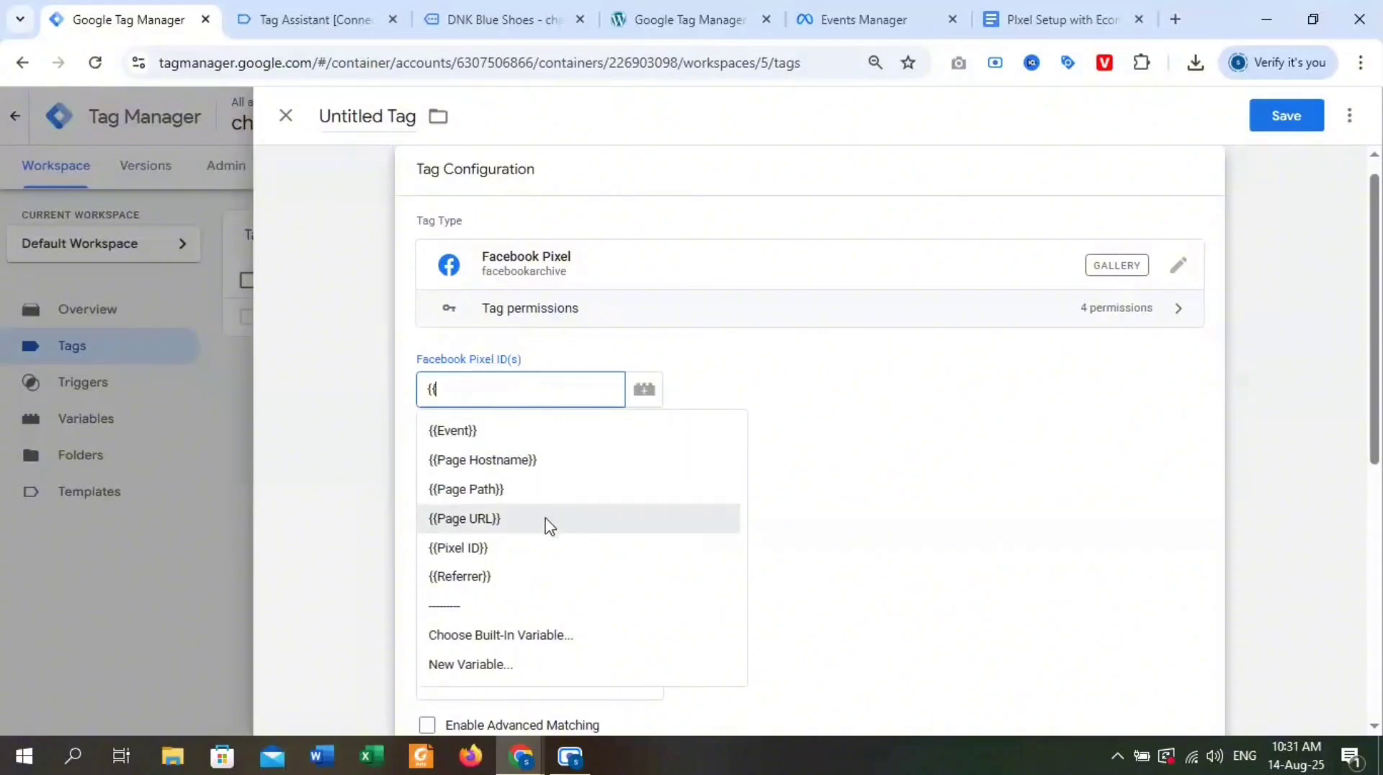
click(530, 551)
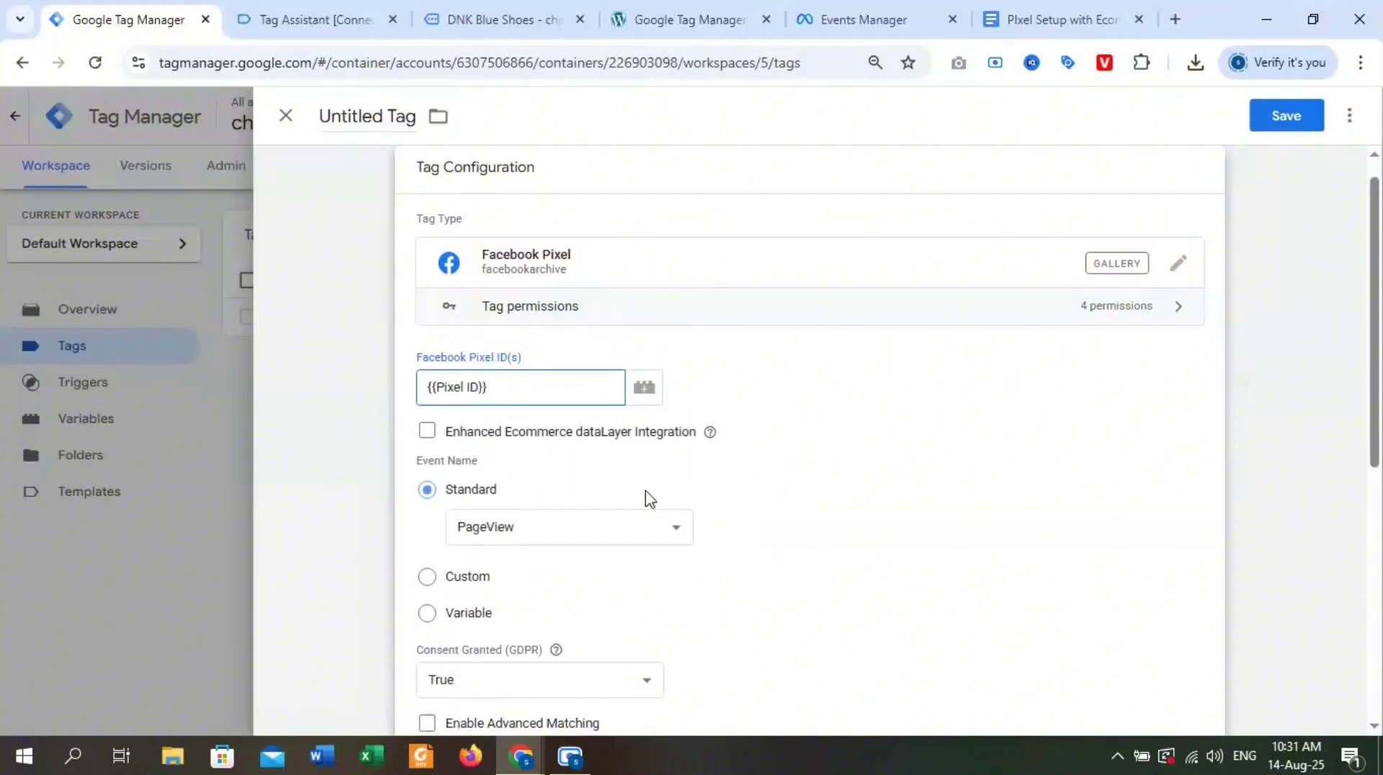
scroll(646, 496, down, 1)
click(635, 439)
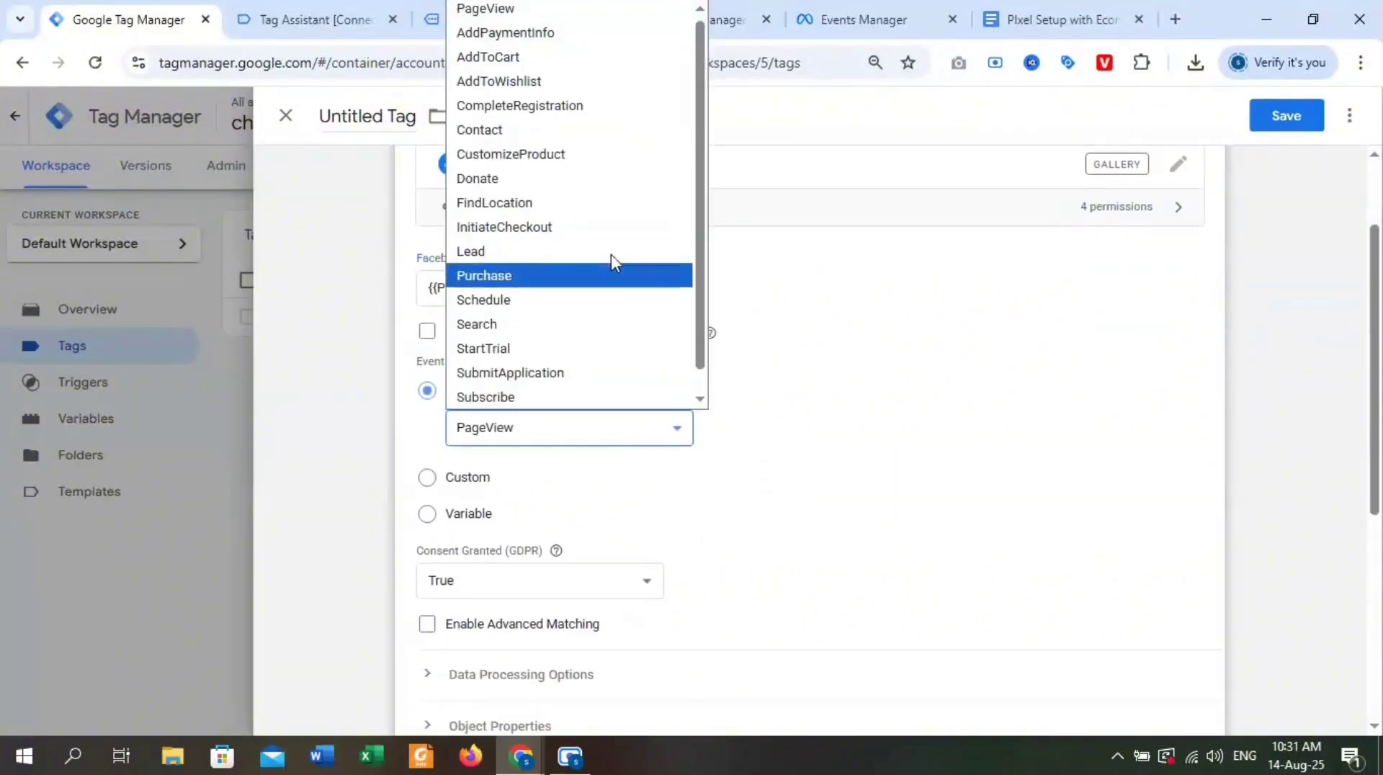
scroll(588, 327, down, 1)
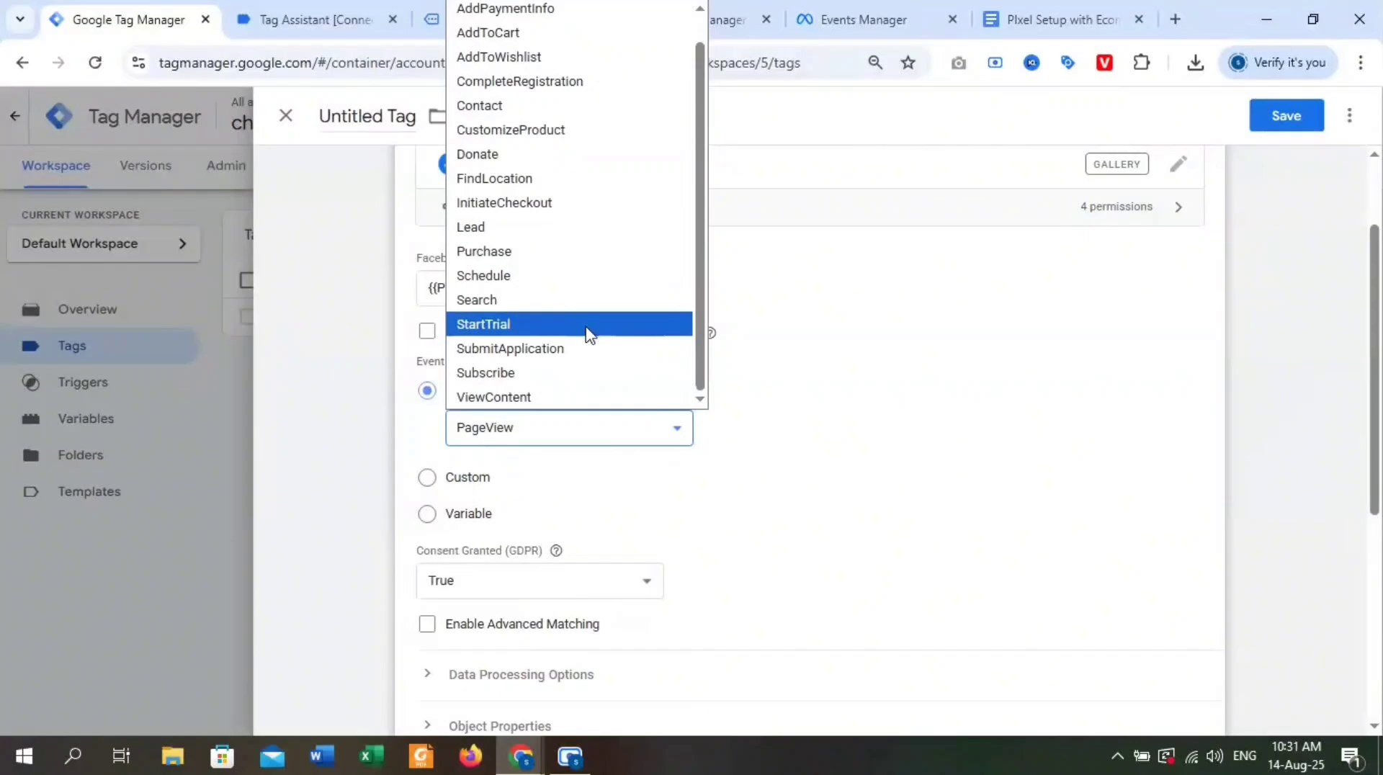
click(562, 398)
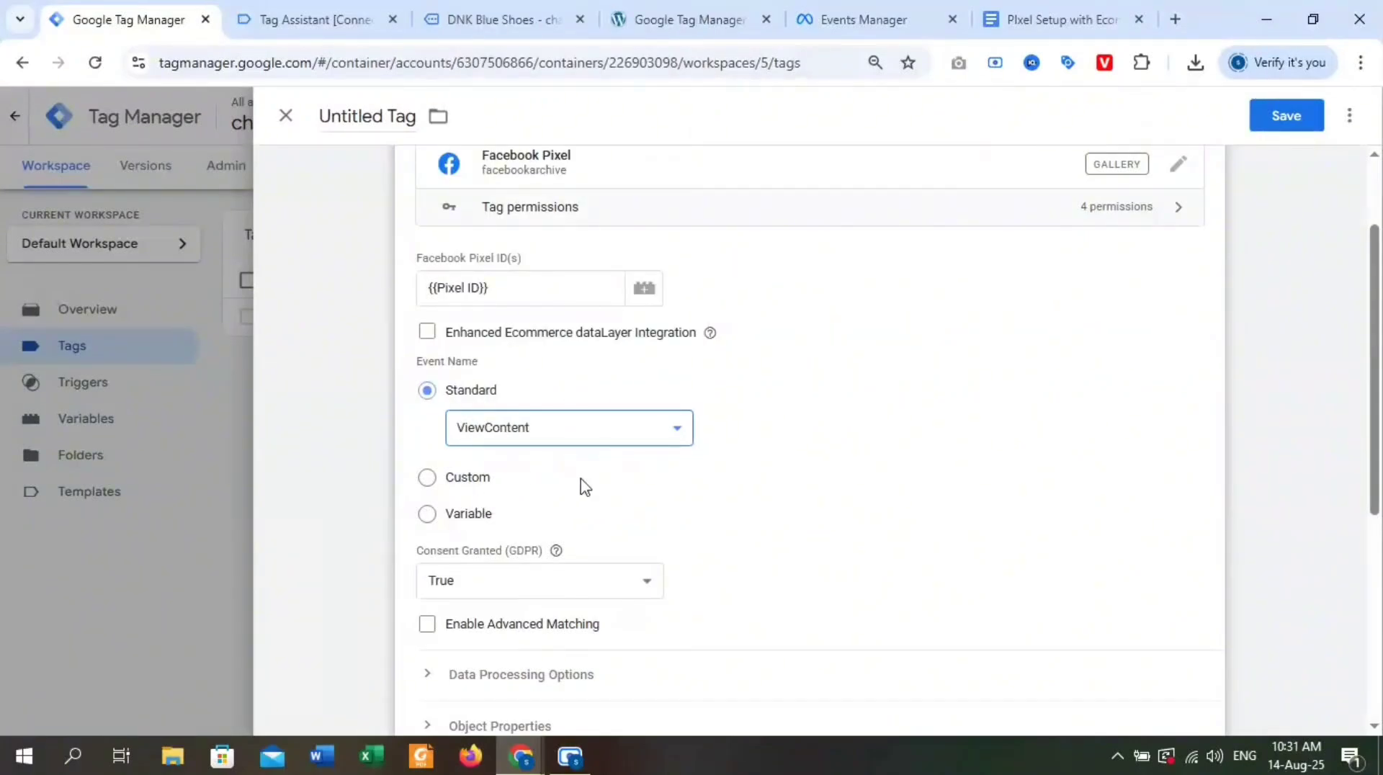
Assign ViewContent Trigger as the new tag's firing trigger.
scroll(580, 498, down, 4)
scroll(720, 547, down, 2)
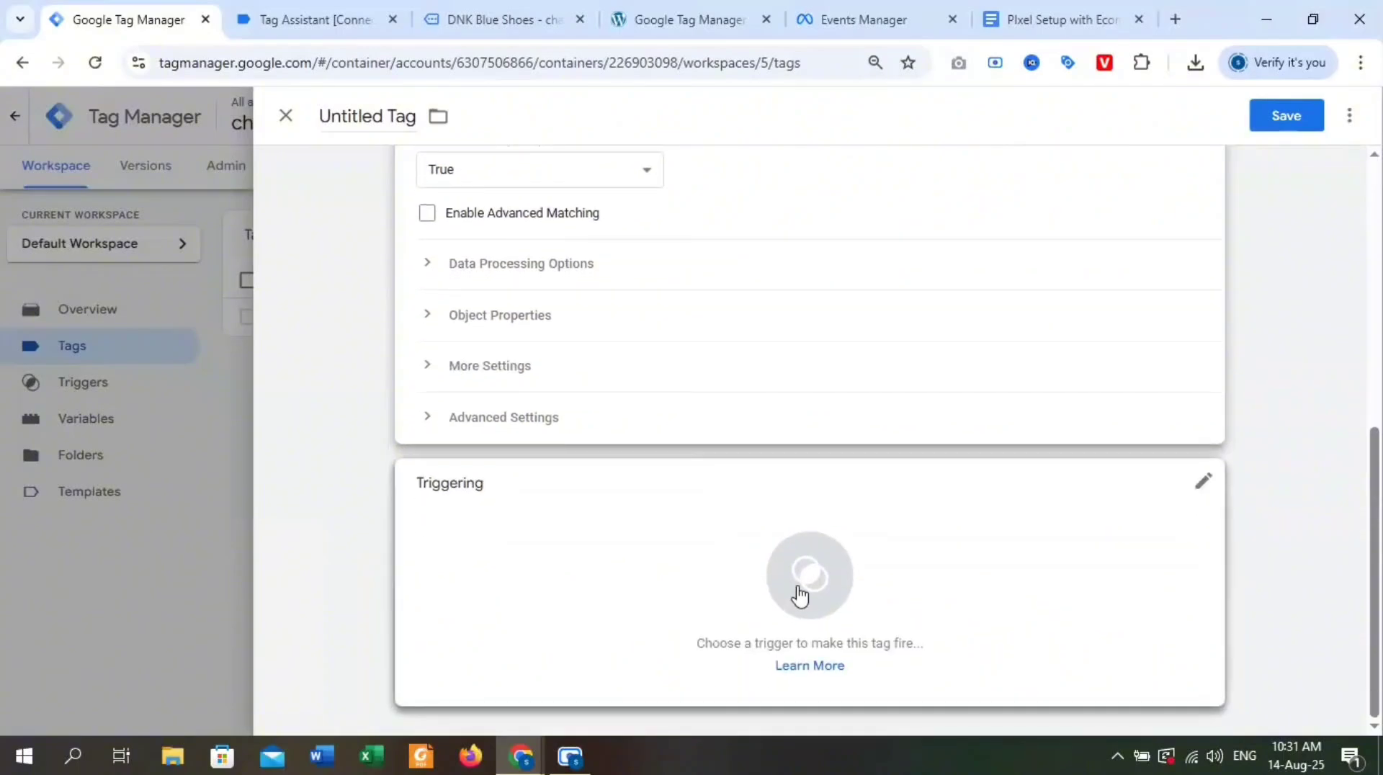
click(806, 577)
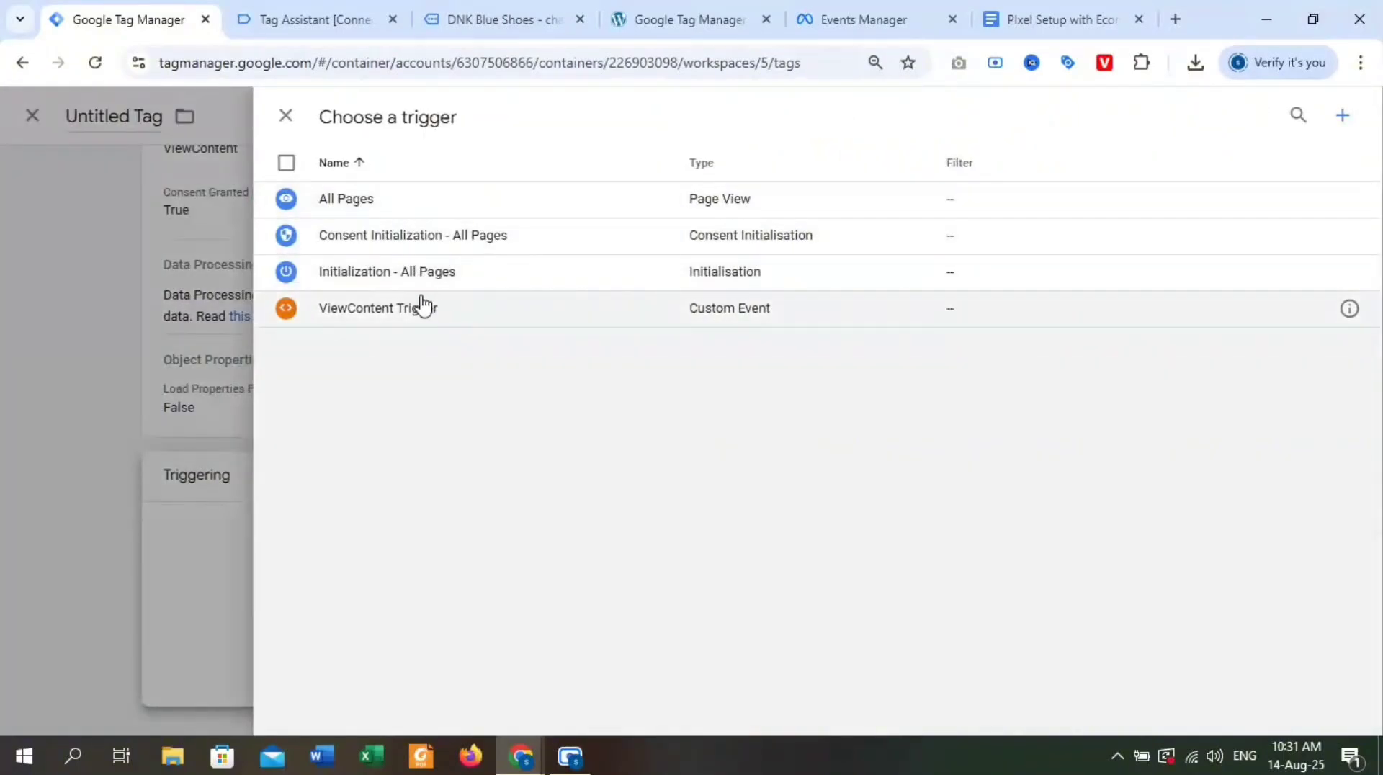
click(423, 306)
Name the tag "View Content Tag" and save it.
scroll(432, 299, up, 4)
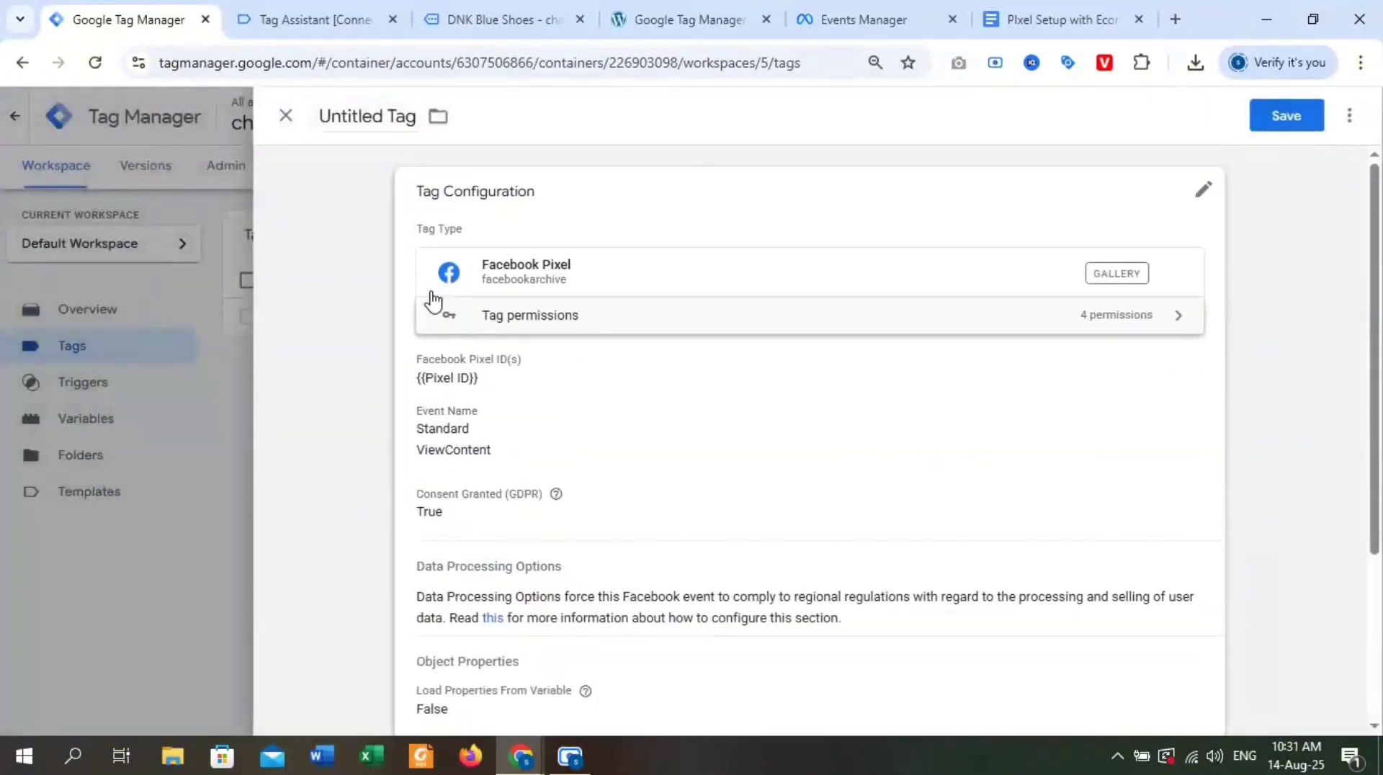
drag(382, 117, 267, 140)
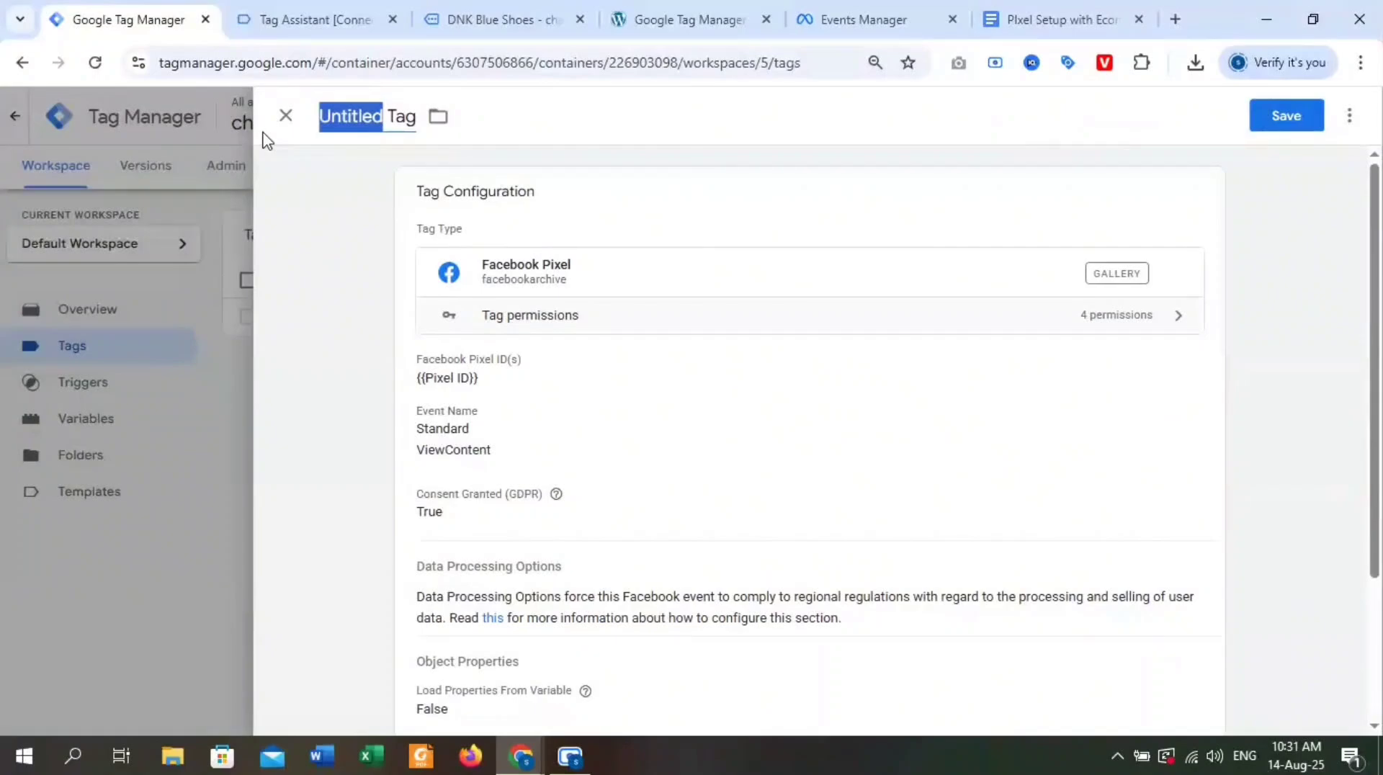
key(BackSpace)
text(View Content)
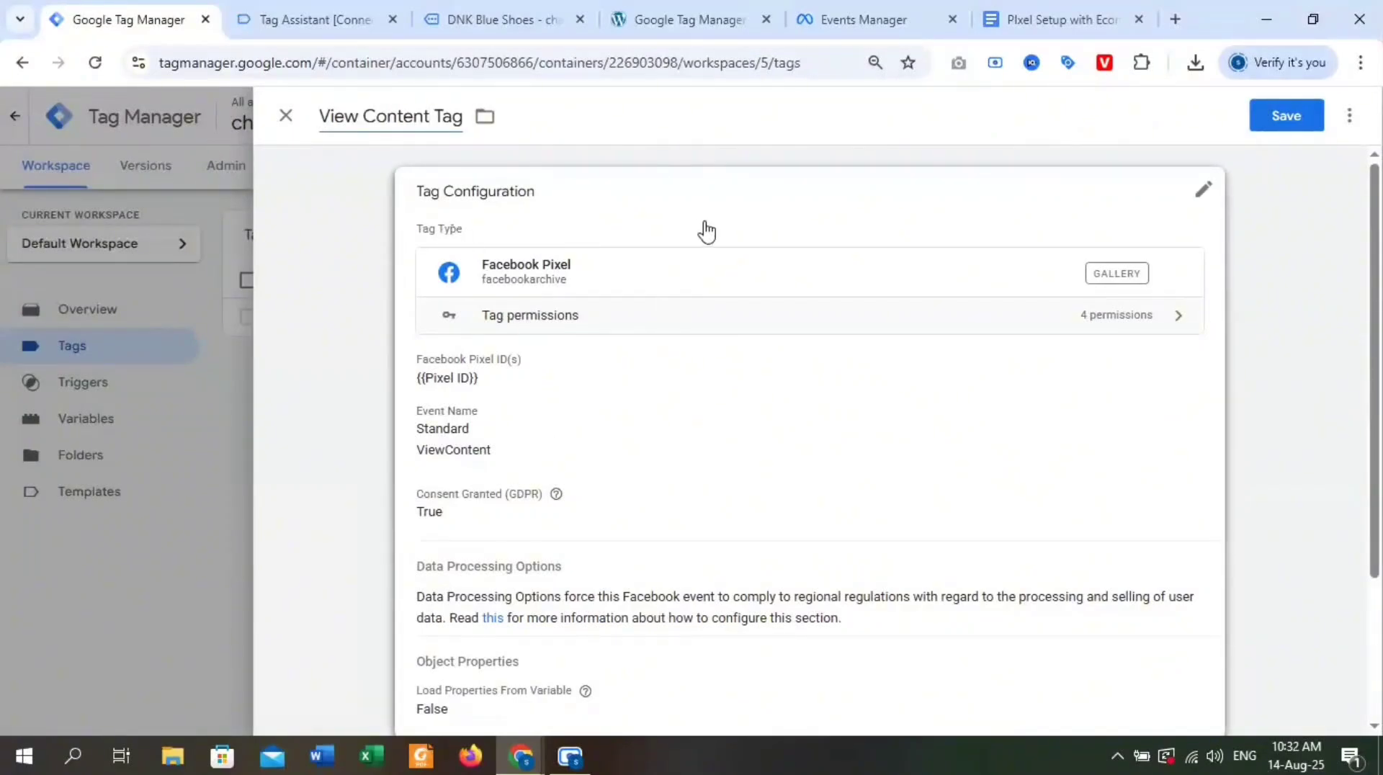
click(1306, 123)
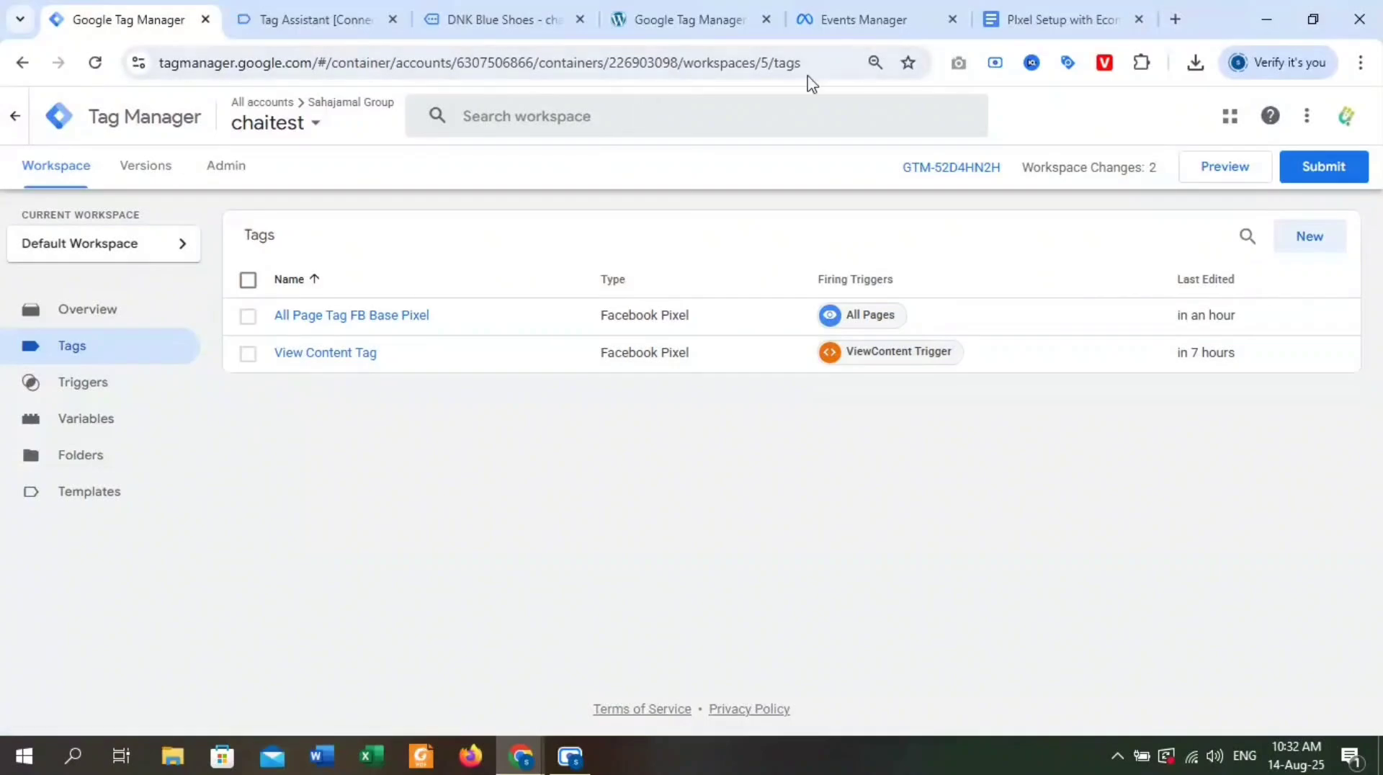
Switch to the Pixel Setup with Ecommerce document and review the ViewContent tag's trigger and parameter list.
click(1055, 15)
scroll(726, 282, down, 4)
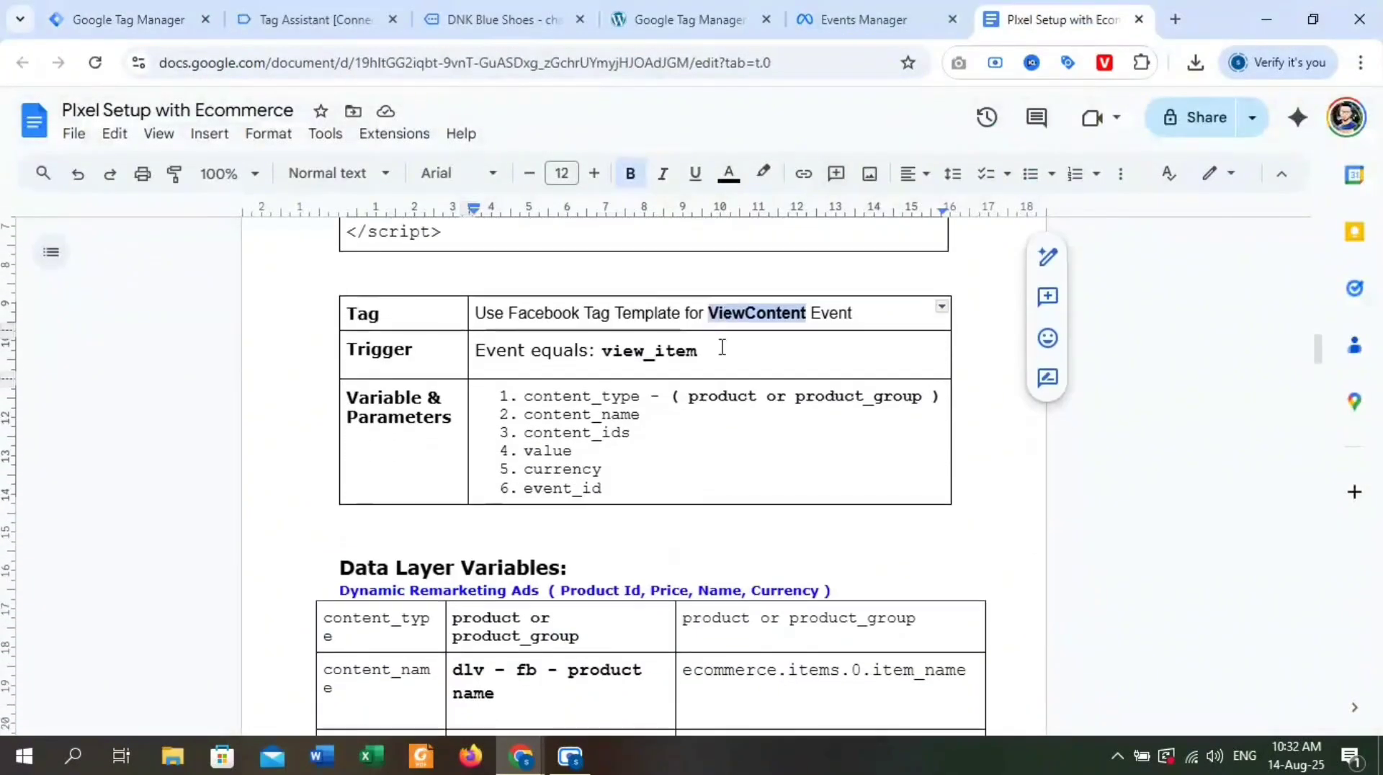
scroll(619, 358, up, 1)
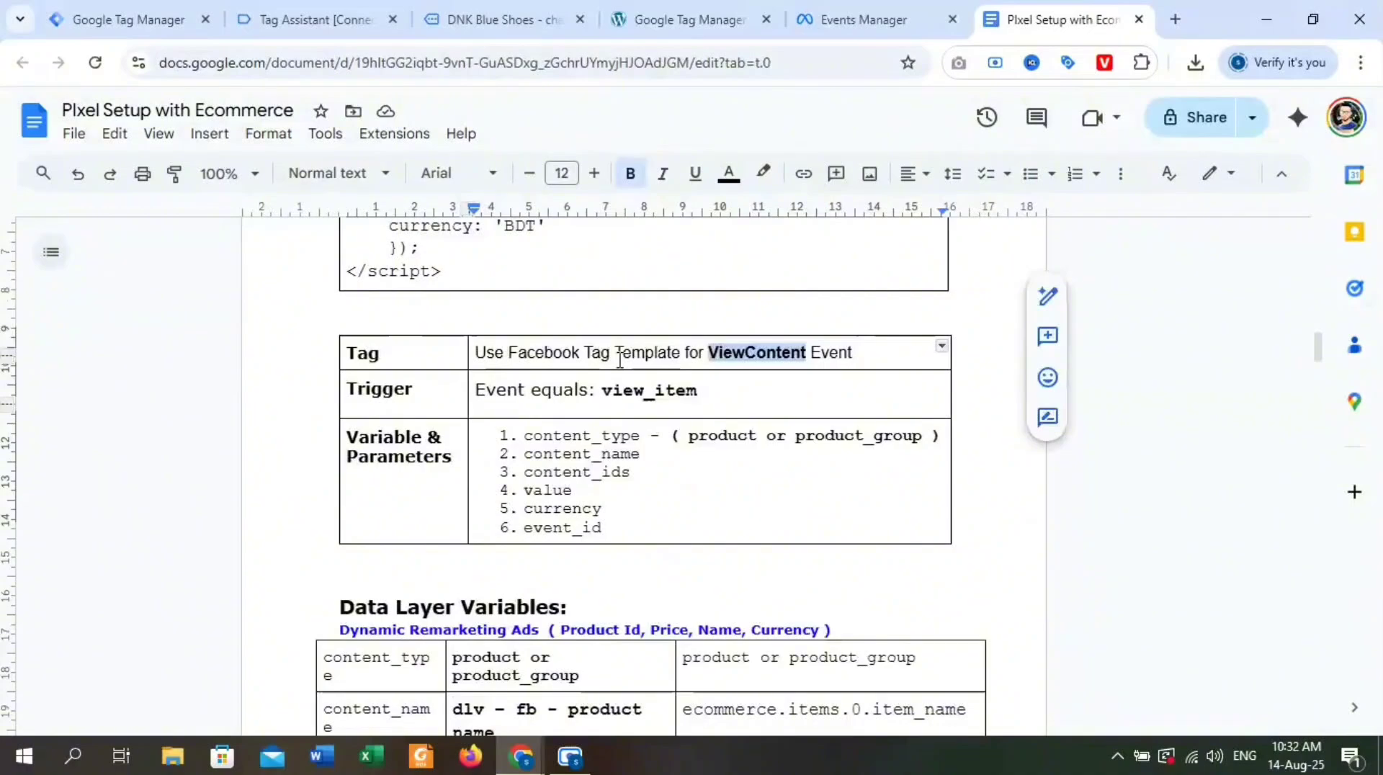
scroll(619, 358, up, 1)
drag(664, 584, 564, 478)
click(697, 541)
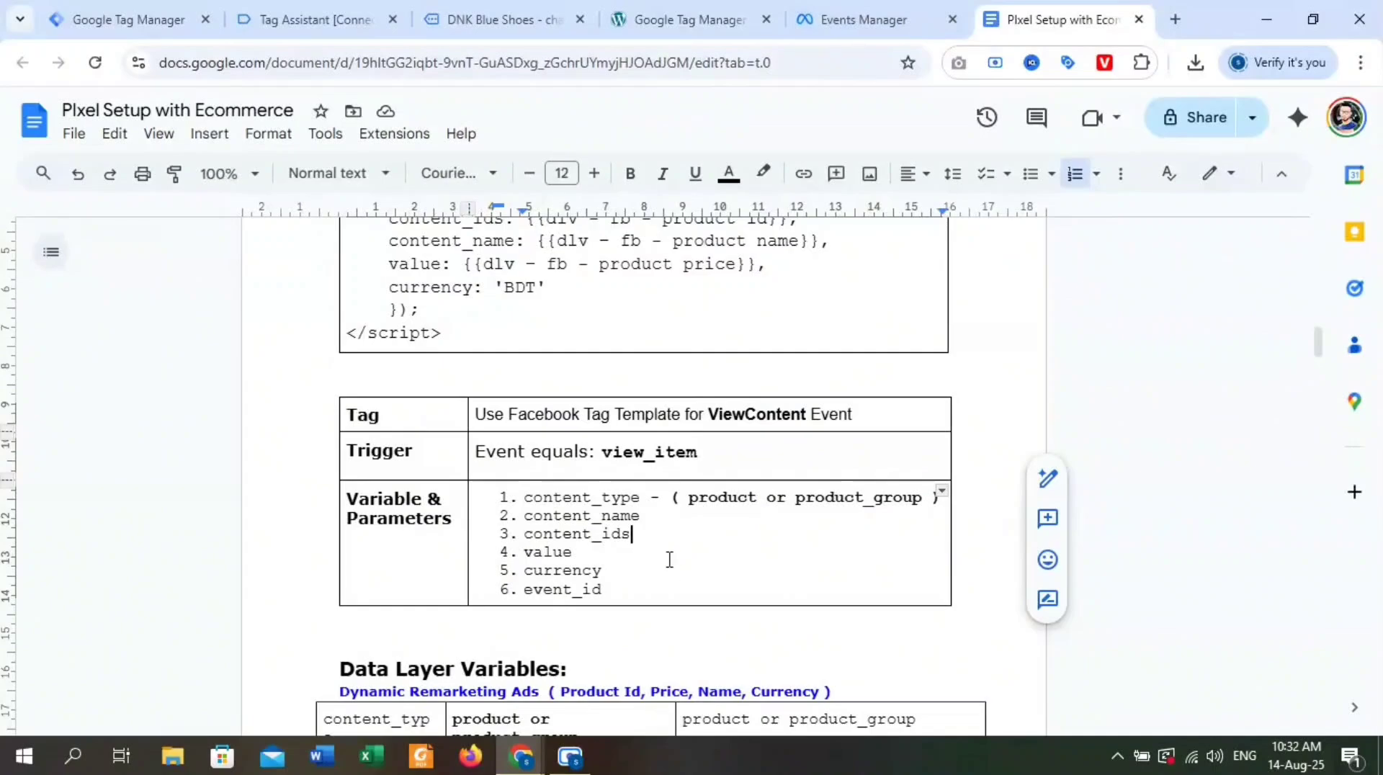
Open the DNK Blue Shoes product page from the test store's home page and examine its name, price and options.
click(317, 19)
click(497, 19)
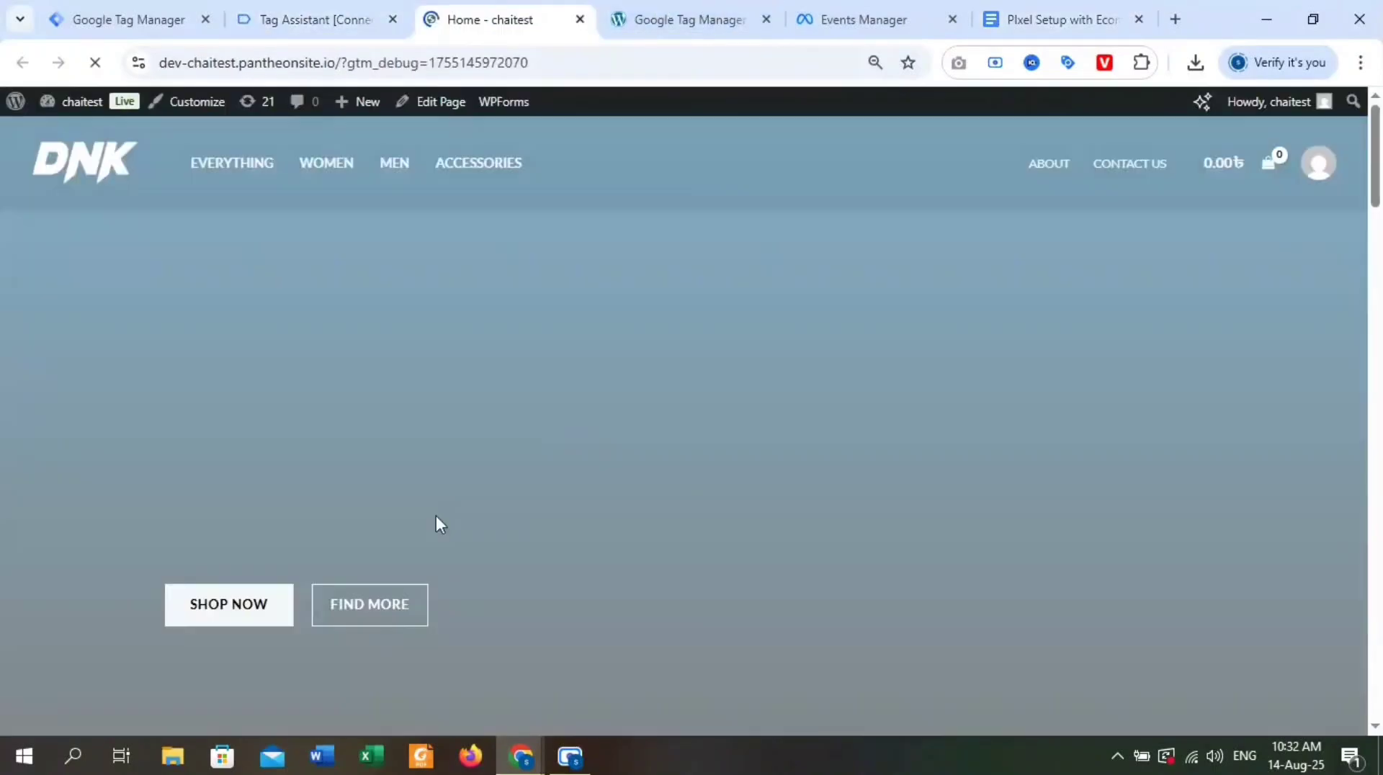
scroll(447, 461, down, 15)
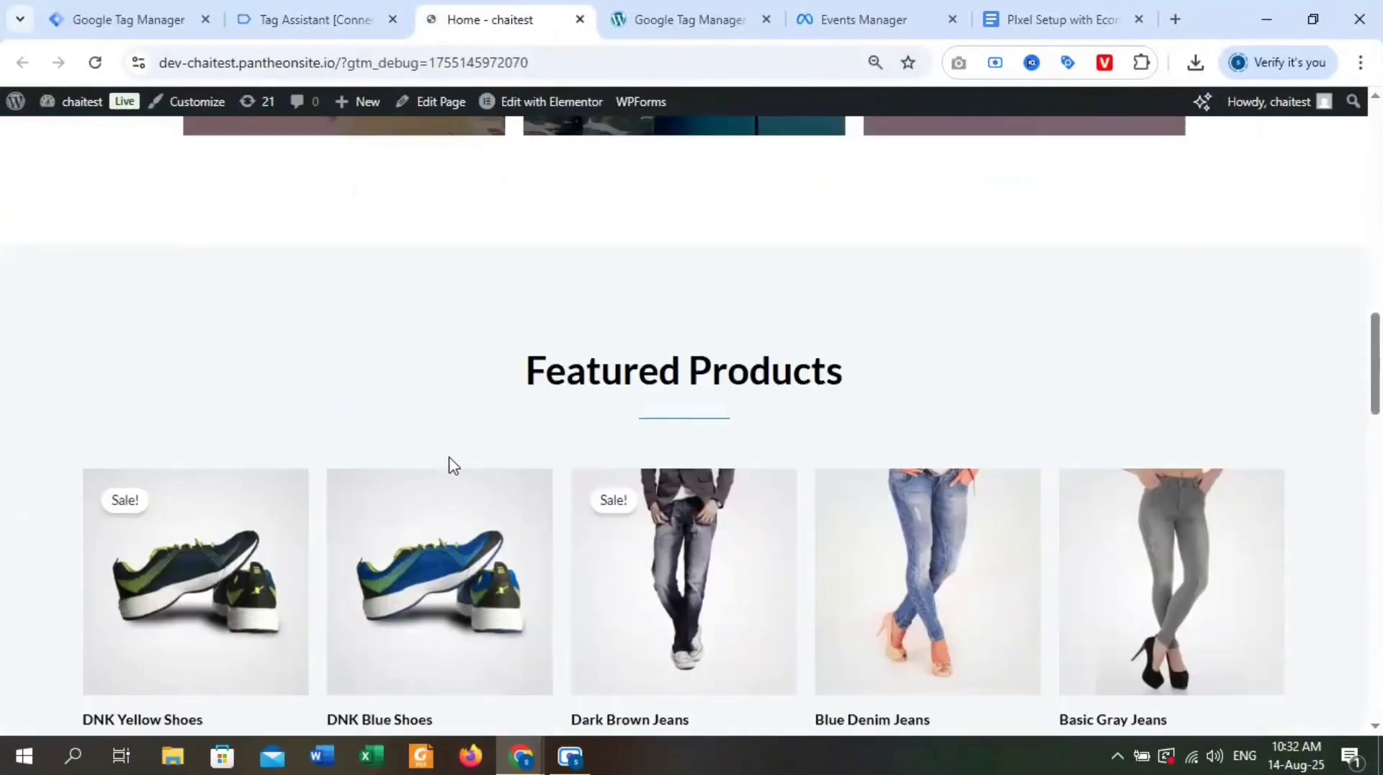
click(412, 578)
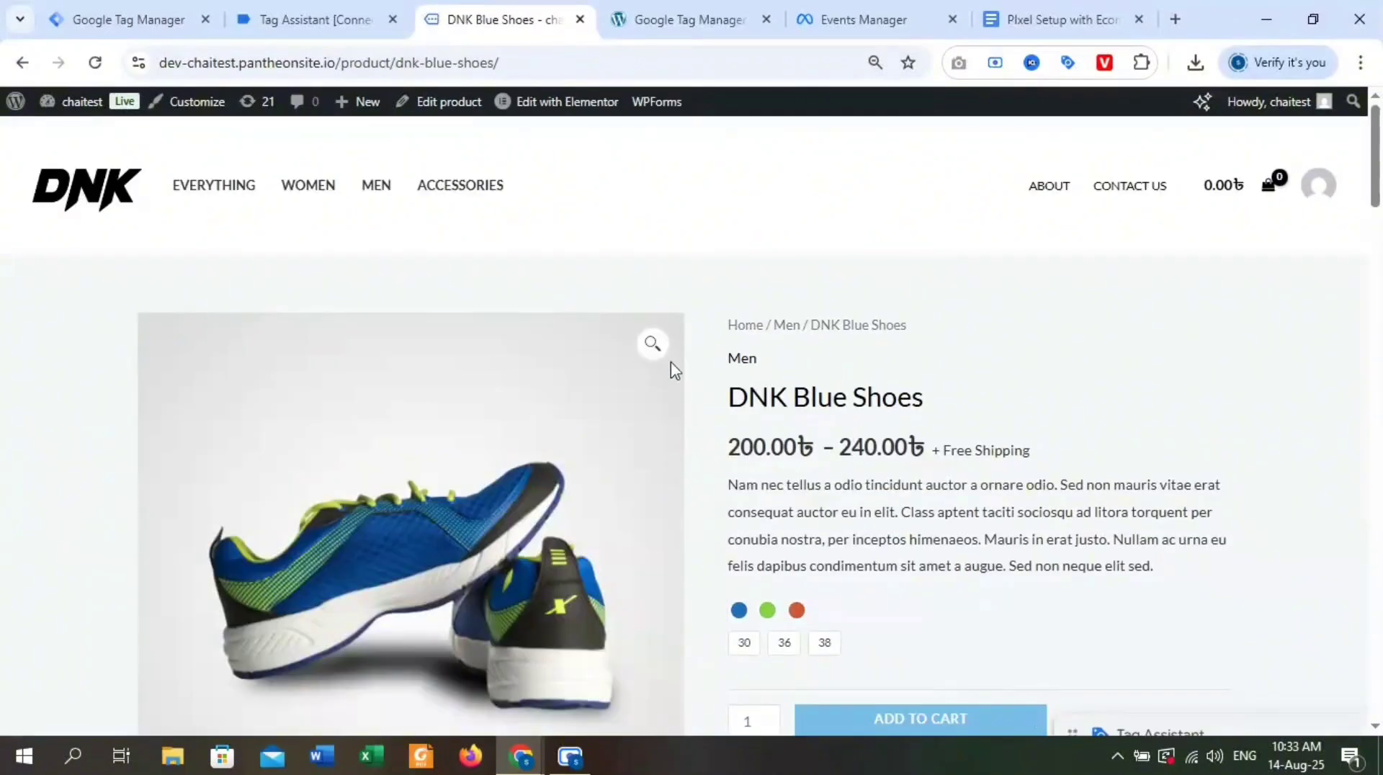
drag(951, 401, 732, 391)
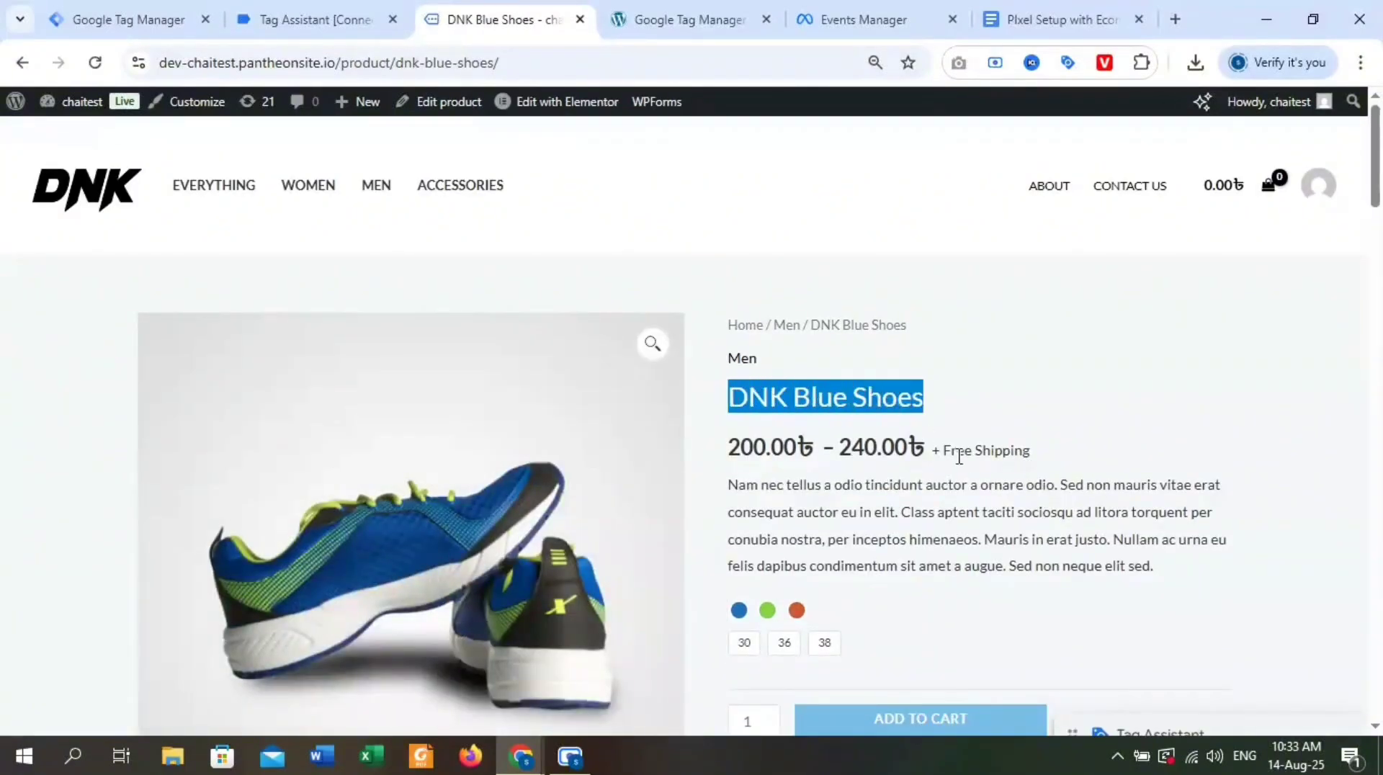
drag(815, 446, 747, 441)
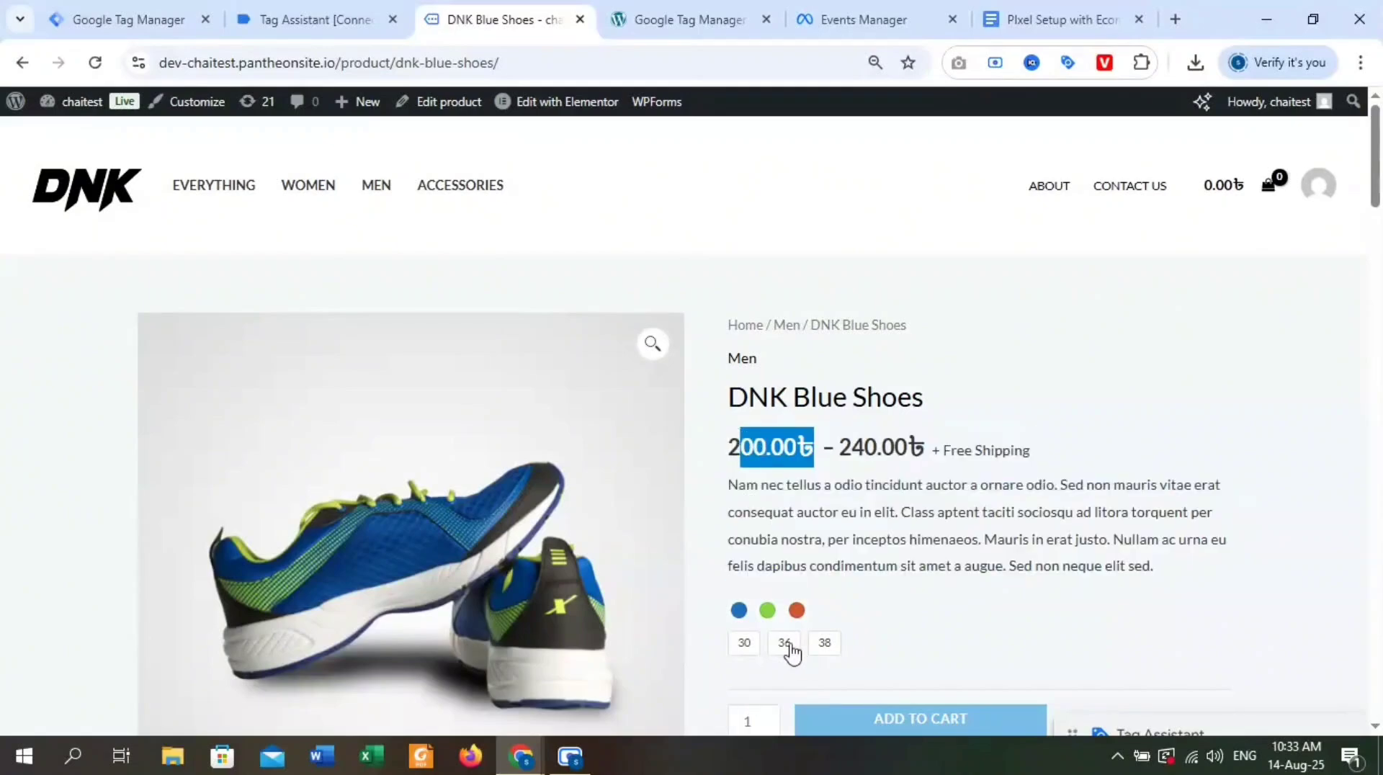
scroll(748, 651, down, 2)
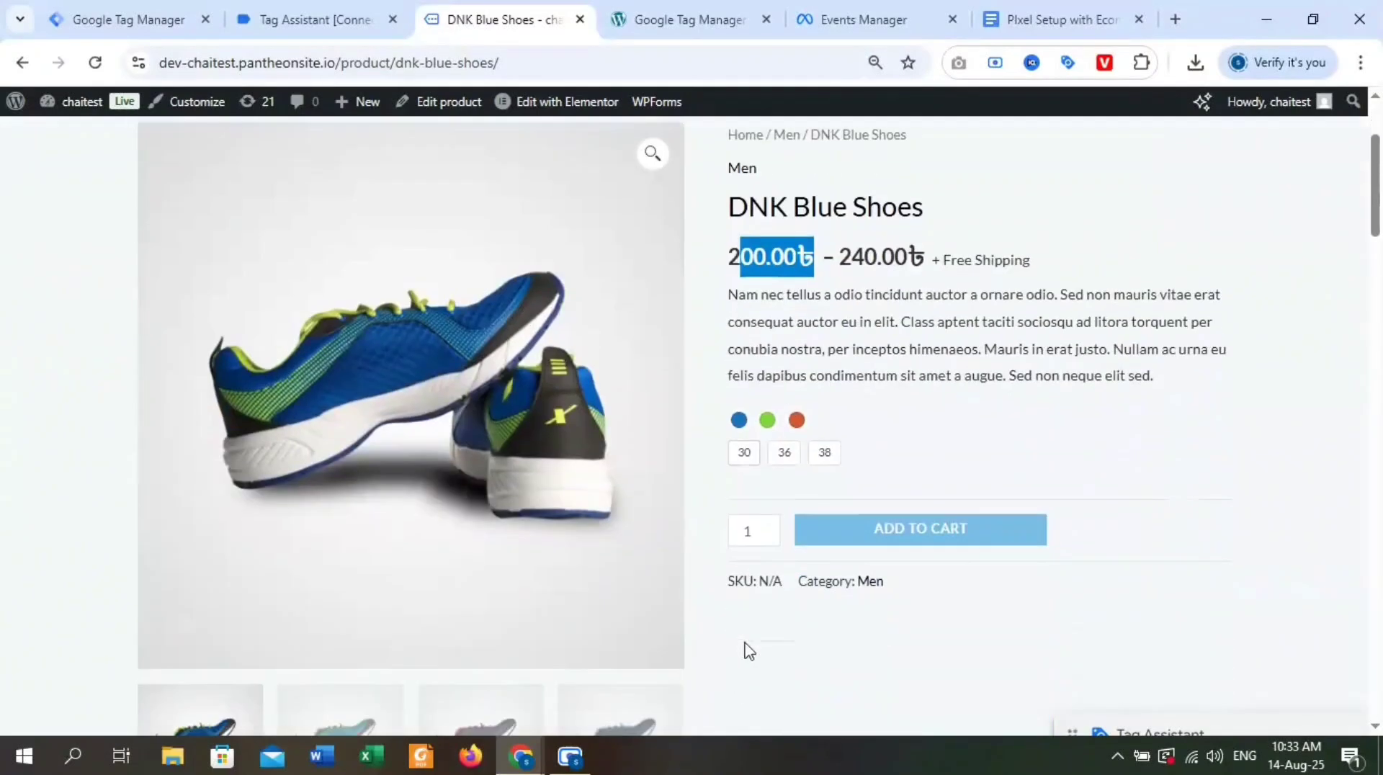
In Tag Assistant, display the data layer of the product page's view_item event down to its ecommerce object.
key(ctrl+shift+Tab)
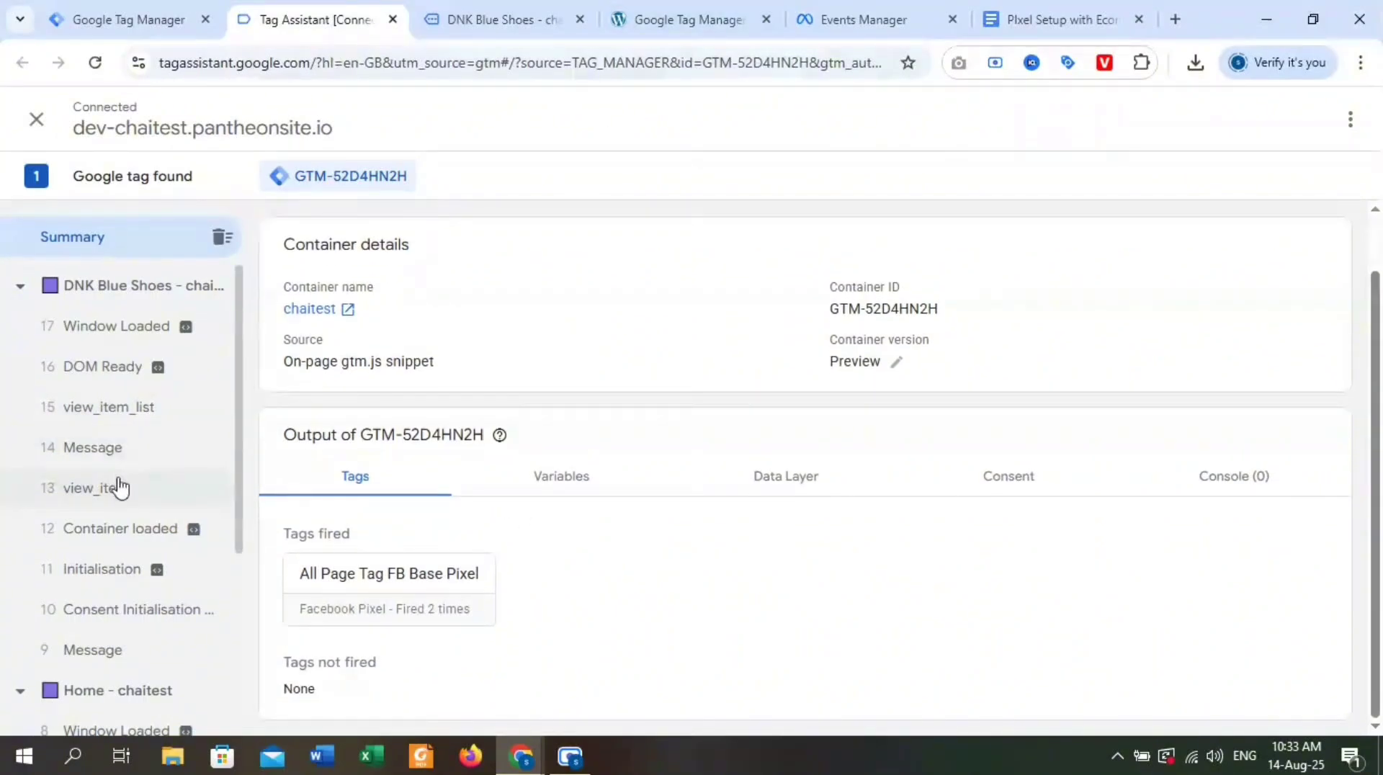
click(129, 488)
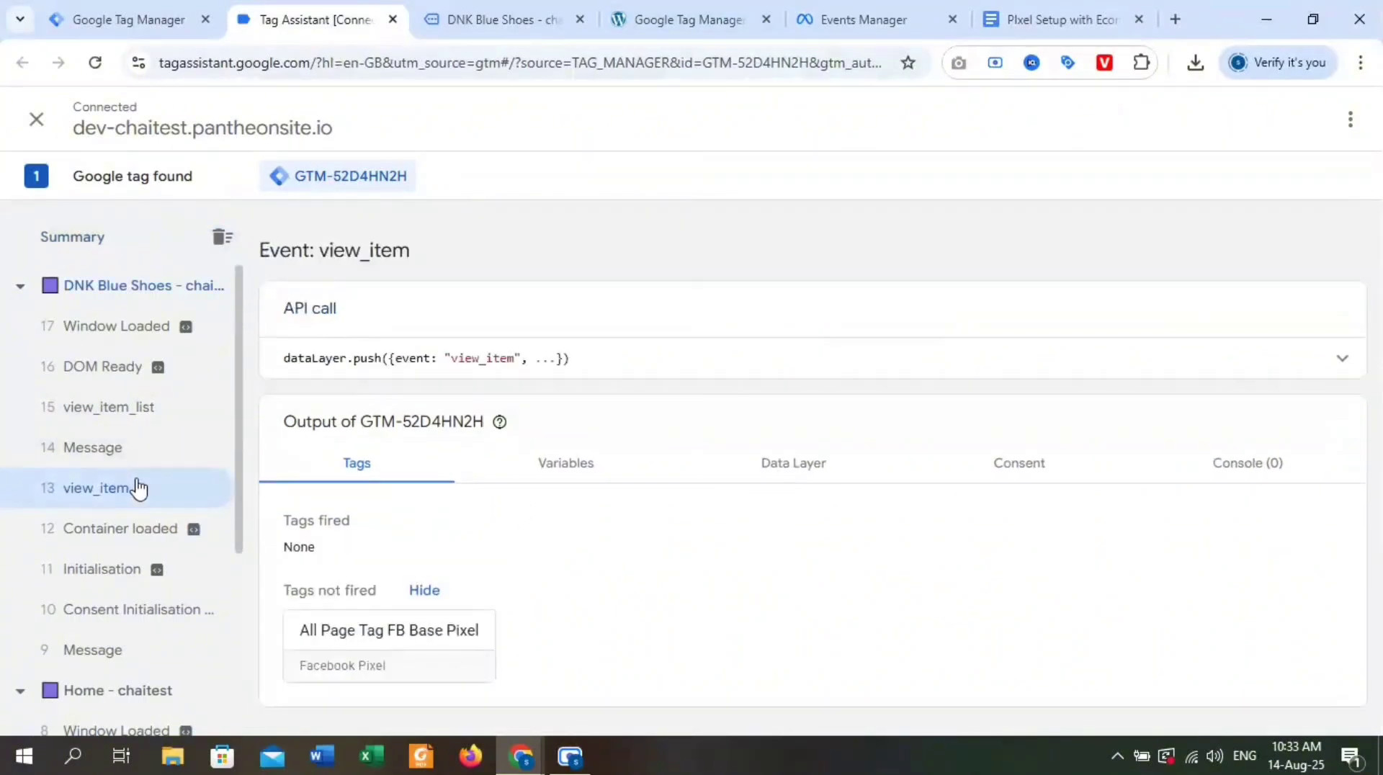
click(773, 470)
scroll(731, 495, down, 1)
scroll(732, 494, down, 10)
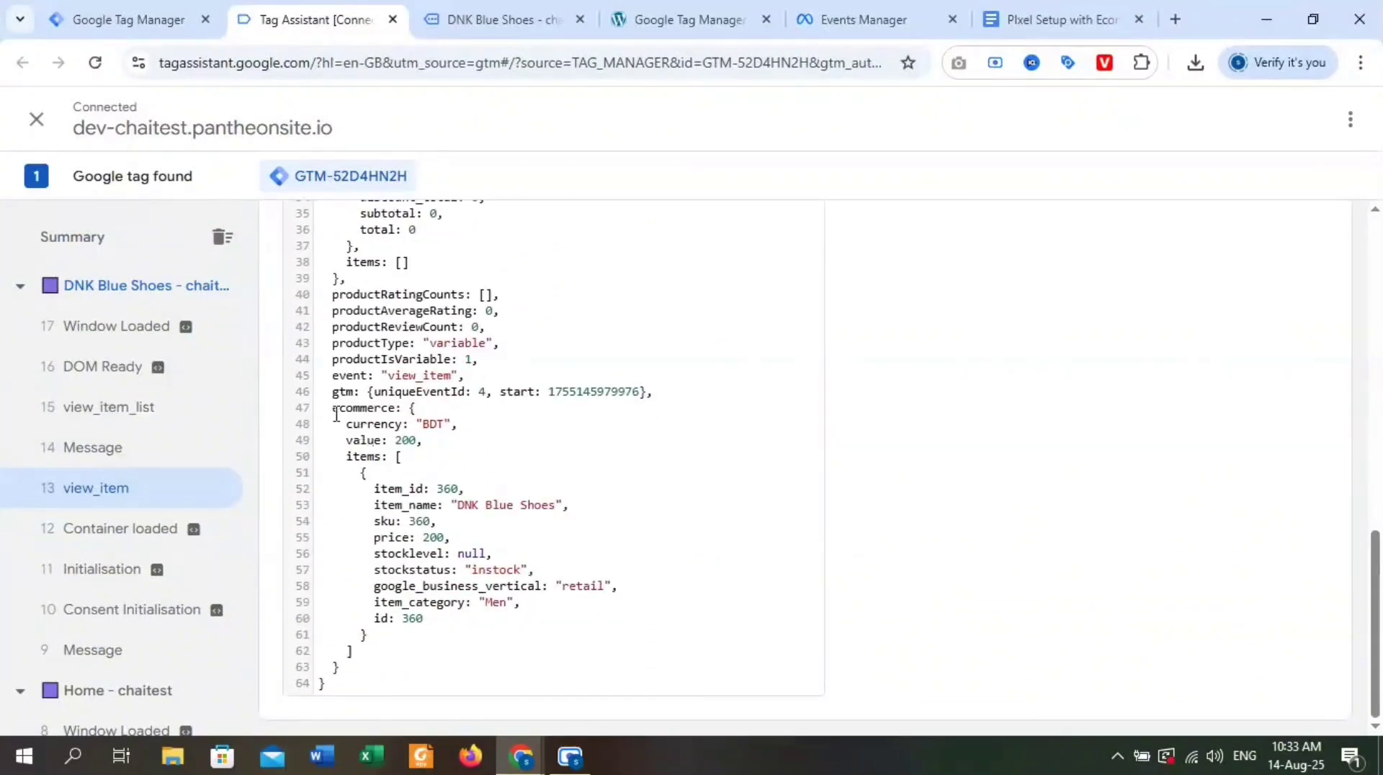
Examine the ecommerce object's currency, value and items entries, including the item ID, name, price and category.
drag(334, 412, 398, 426)
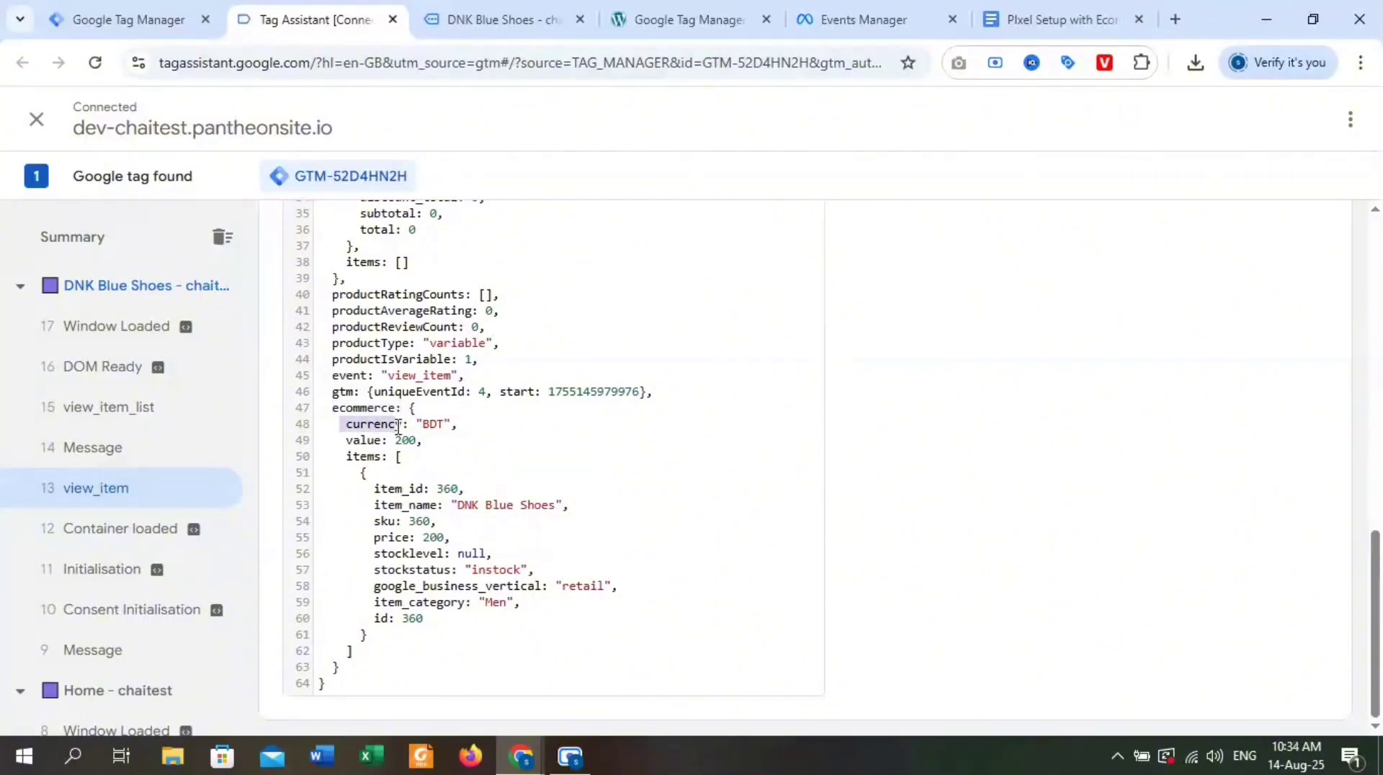
drag(342, 441, 386, 462)
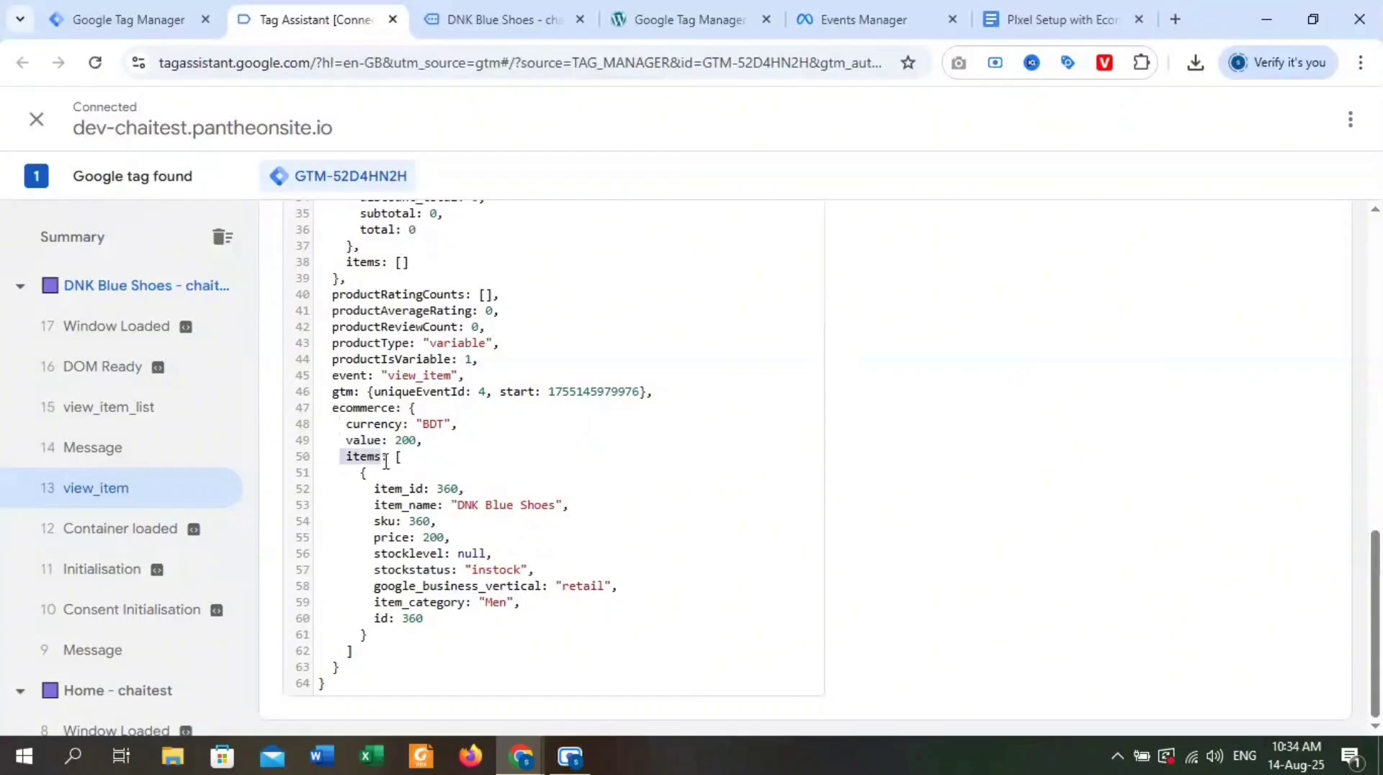
drag(424, 620, 415, 408)
drag(347, 455, 408, 454)
drag(425, 619, 365, 490)
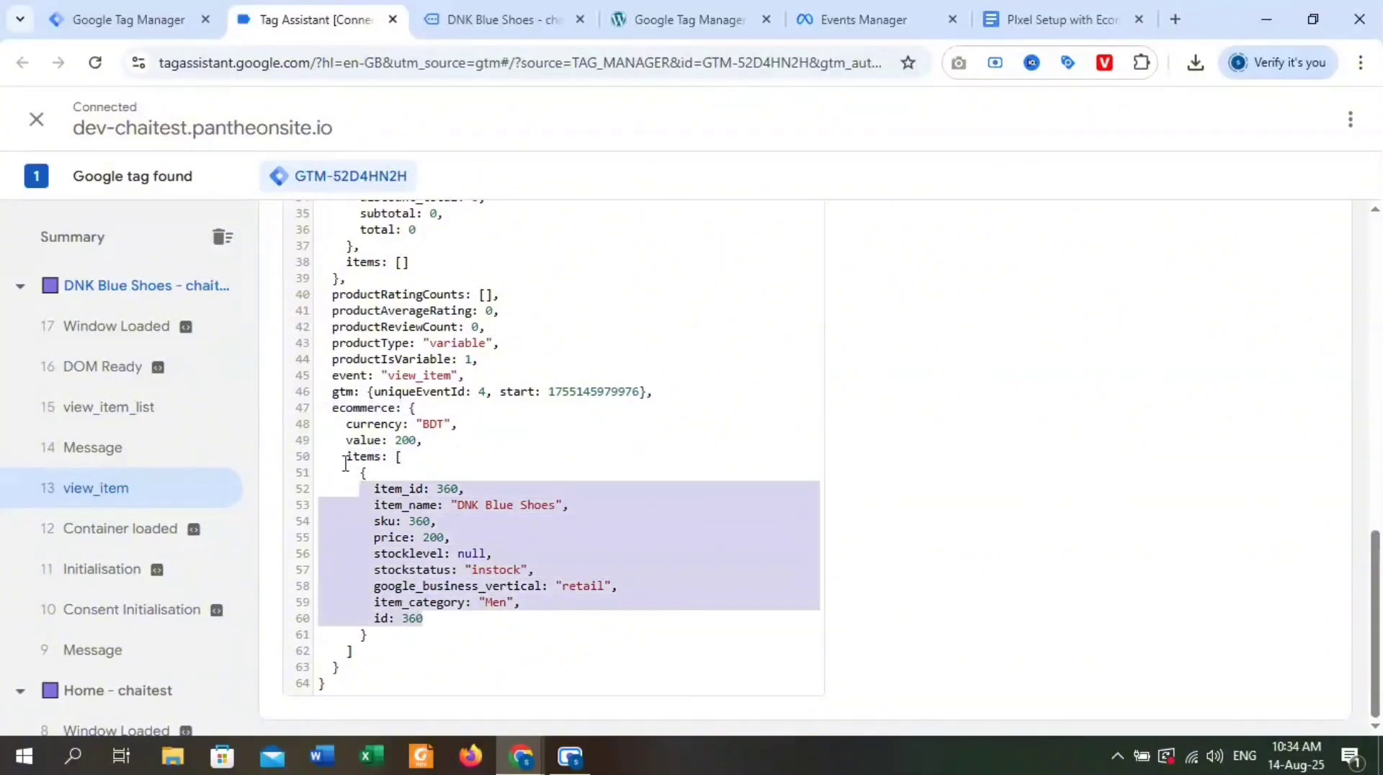
click(411, 494)
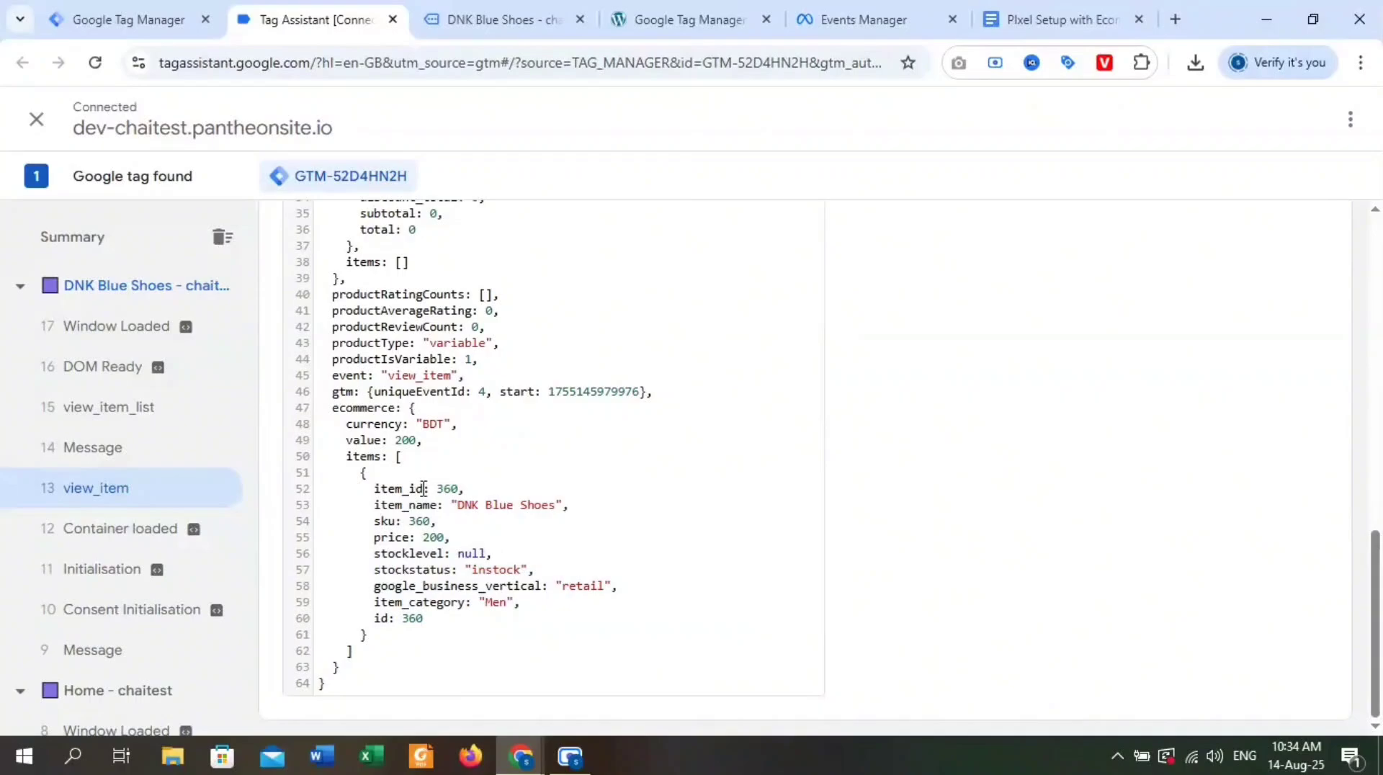
drag(430, 489, 364, 536)
drag(479, 603, 361, 604)
click(440, 613)
click(525, 16)
click(330, 9)
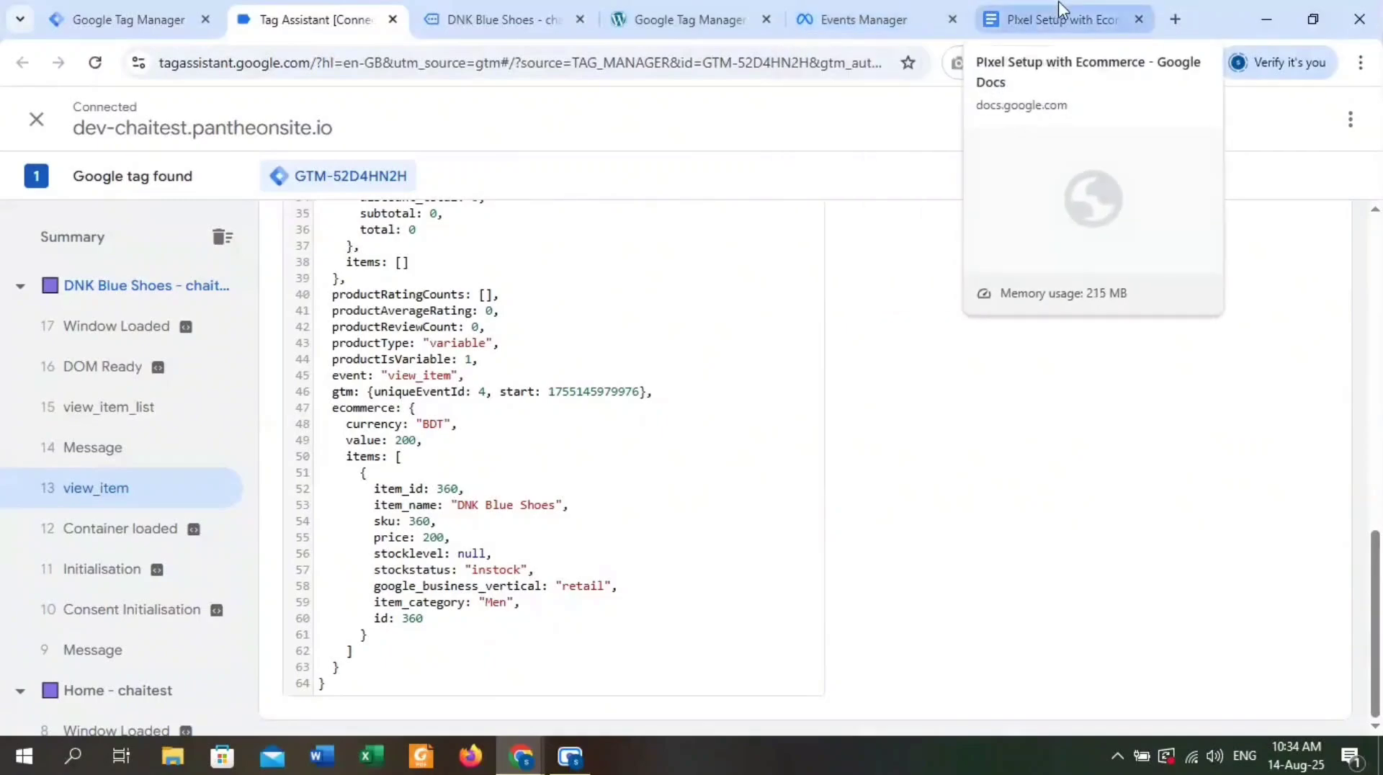
Review the six ViewContent parameters and the Data Layer Variables table in the Pixel Setup with Ecommerce document.
click(1023, 17)
click(565, 496)
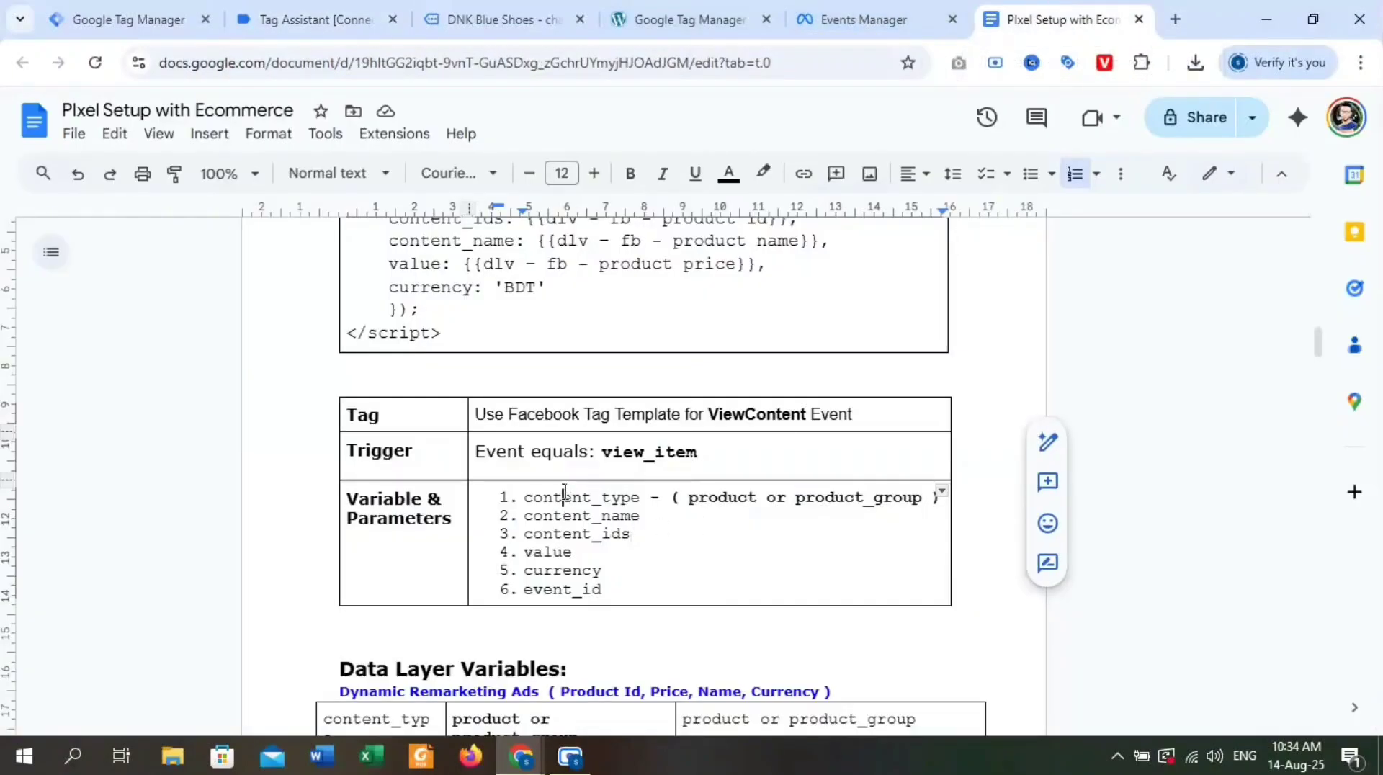
click(559, 520)
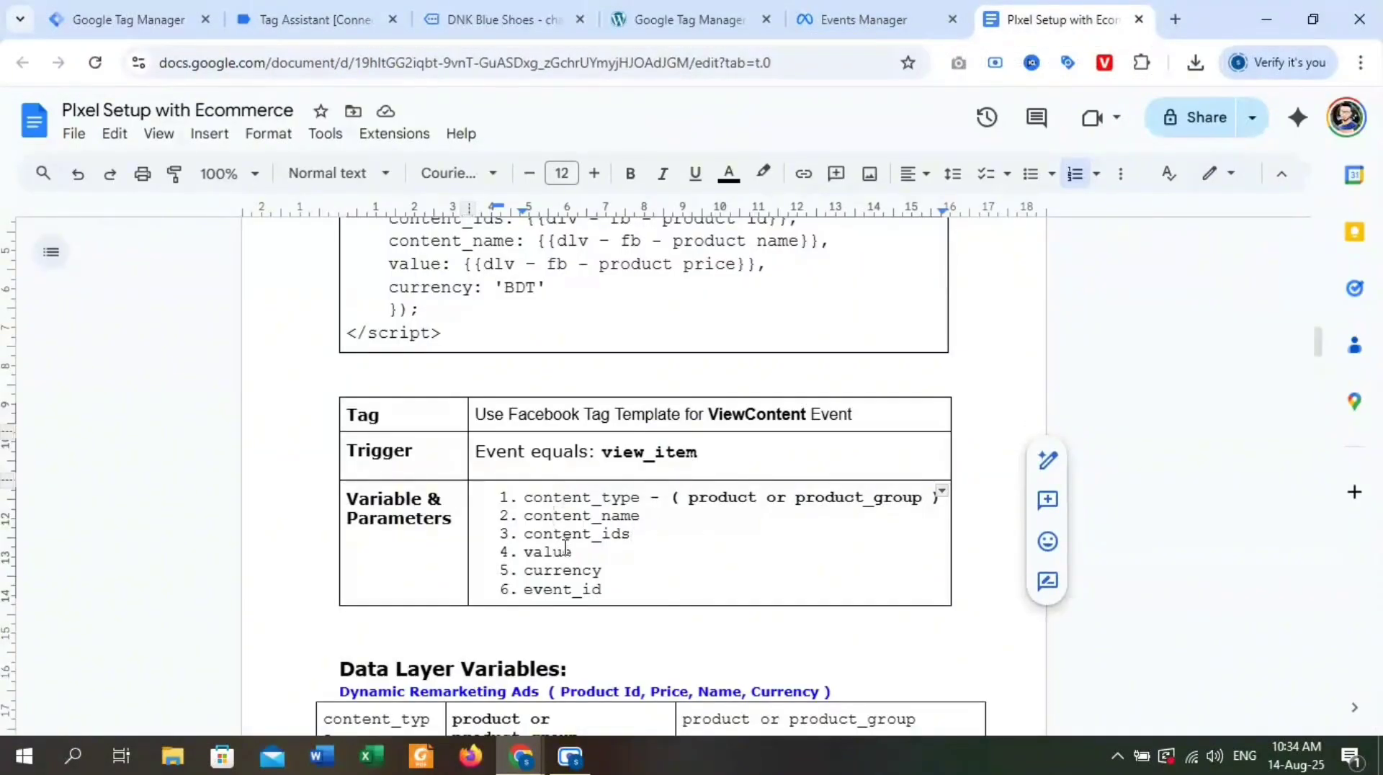
click(568, 533)
click(556, 553)
click(562, 574)
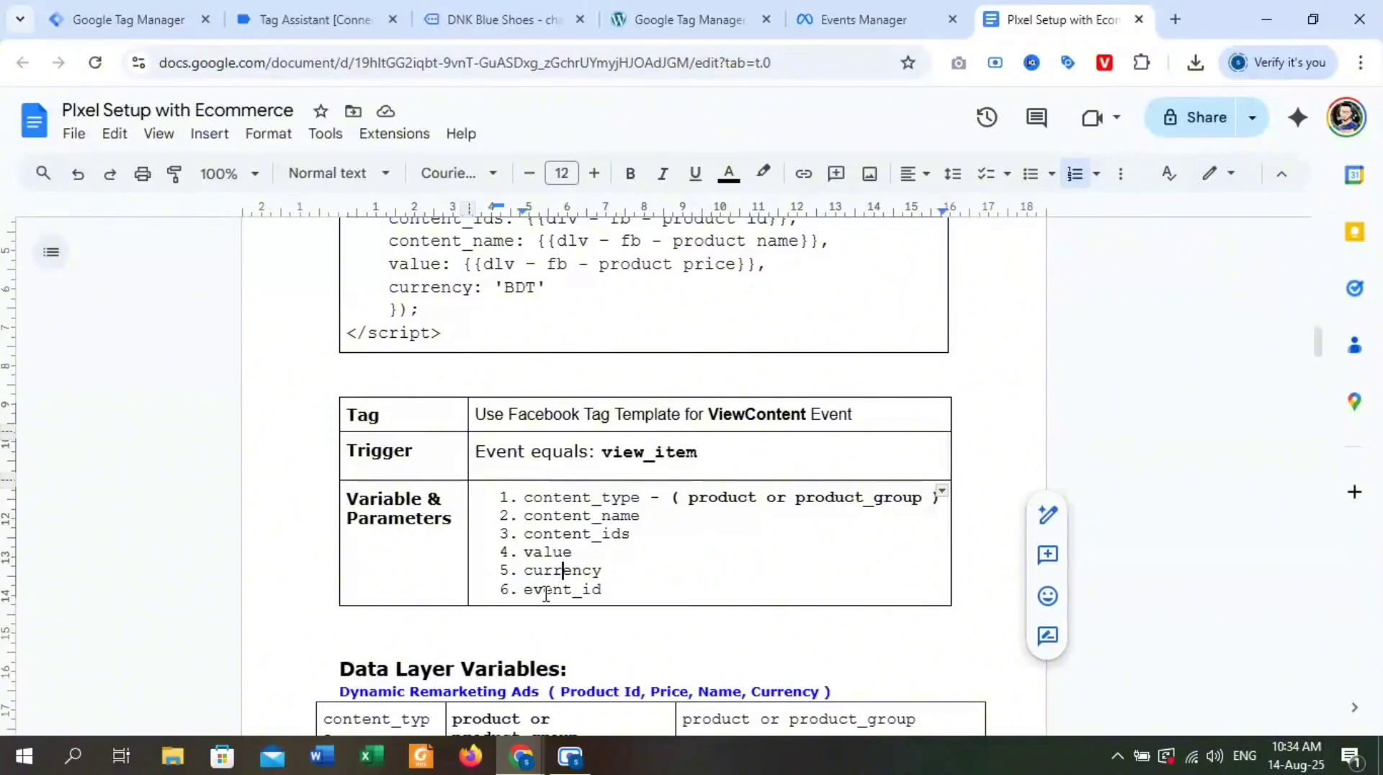
drag(627, 589, 531, 591)
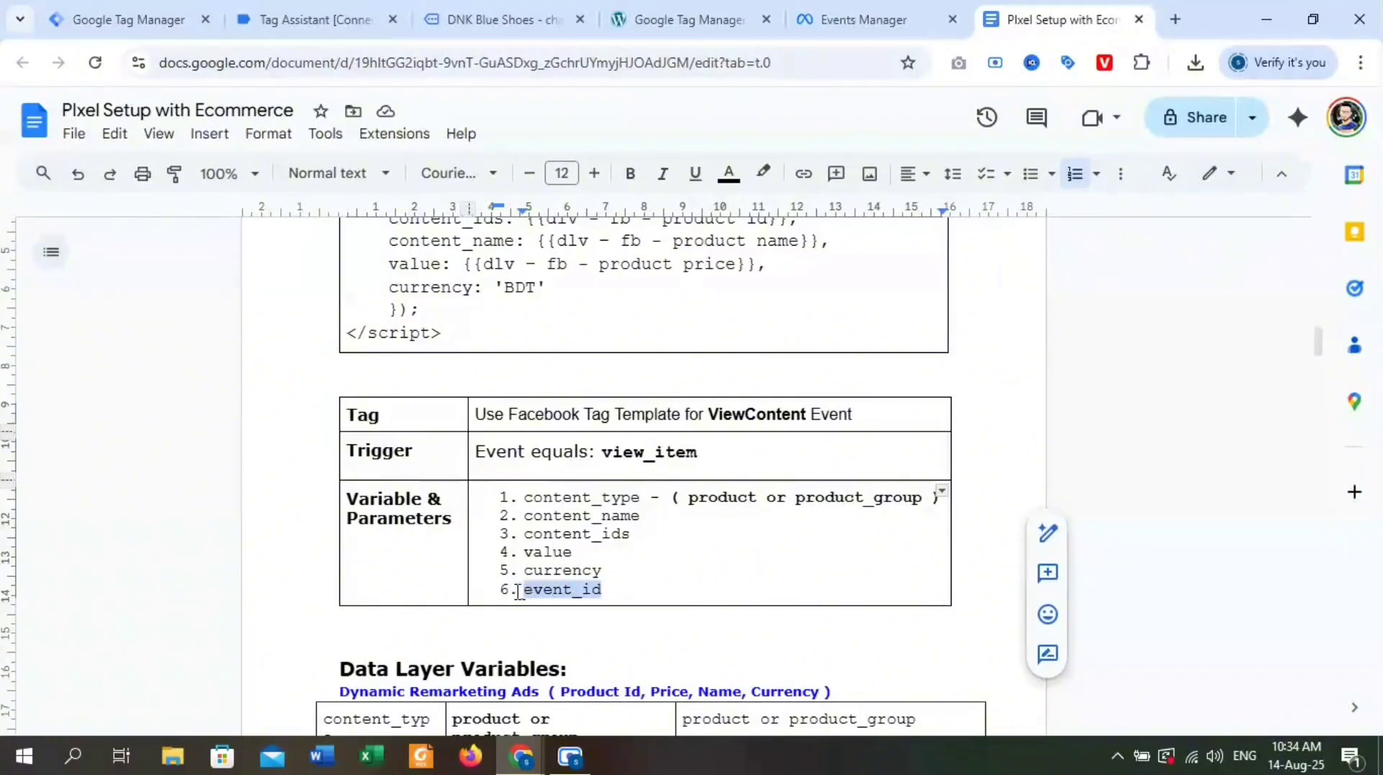
click(611, 589)
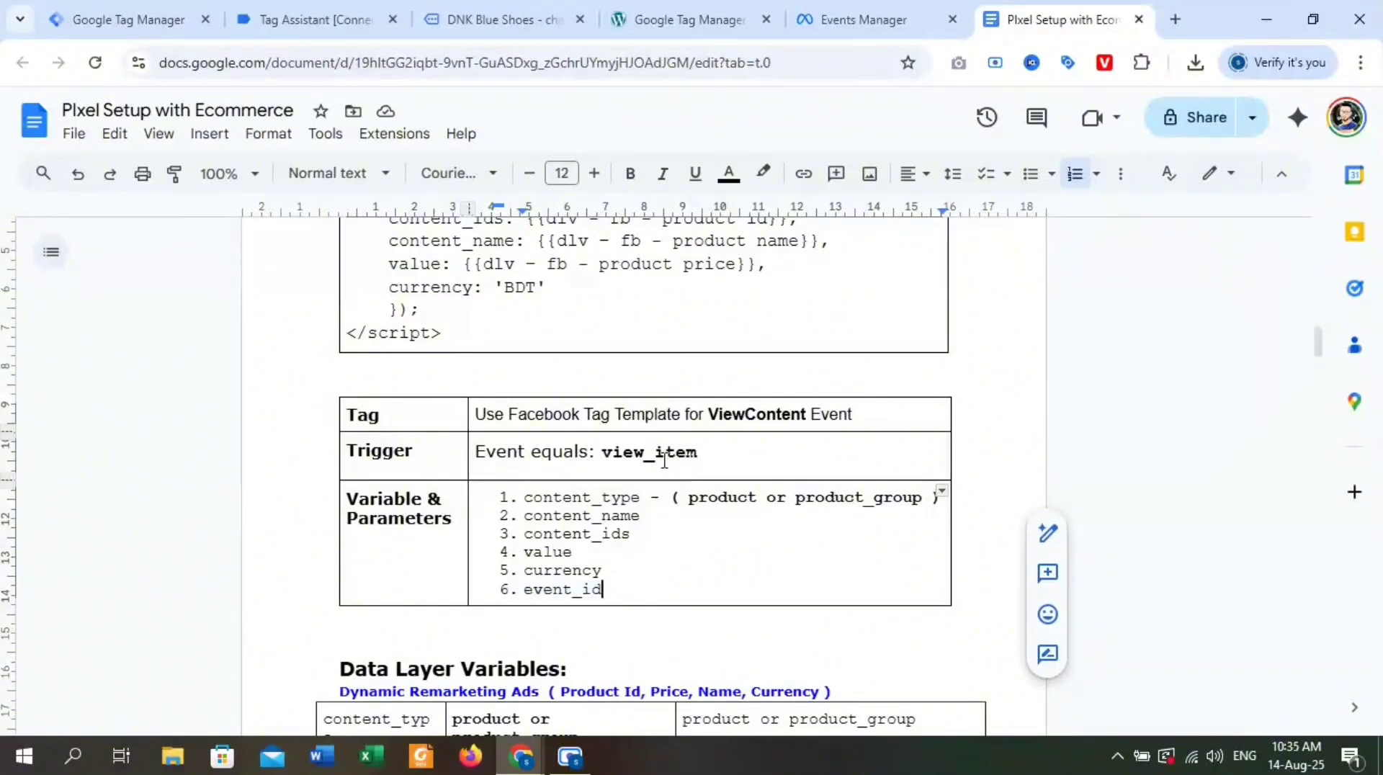
scroll(676, 472, down, 5)
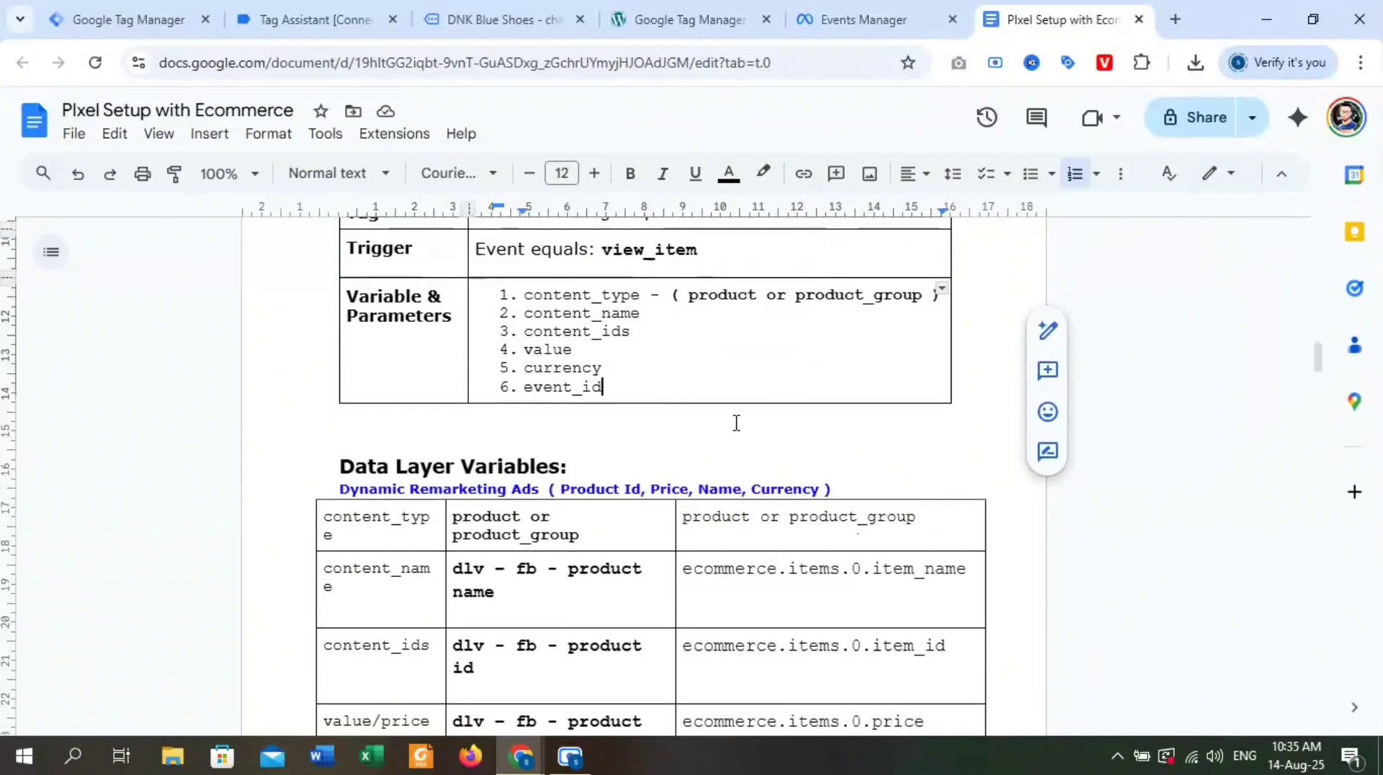
scroll(778, 392, up, 1)
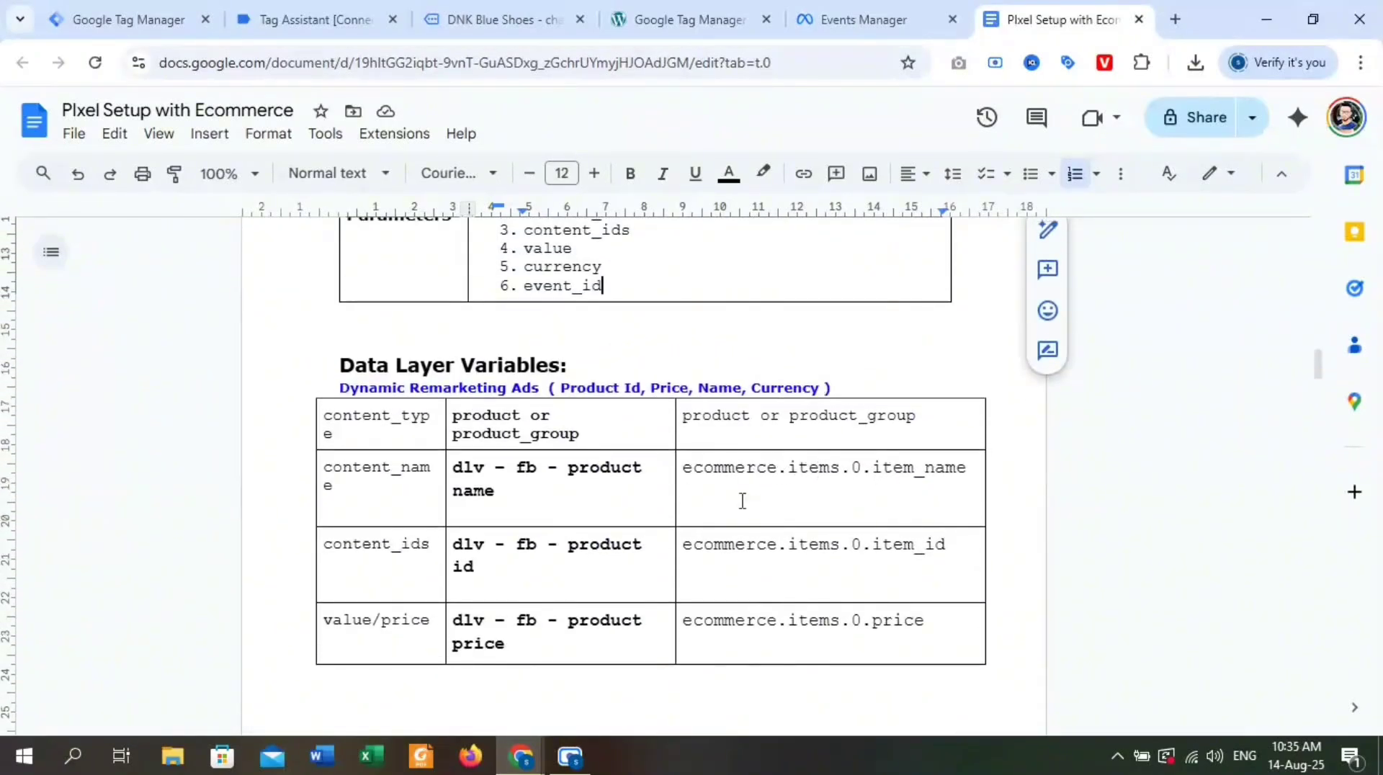
scroll(789, 516, up, 1)
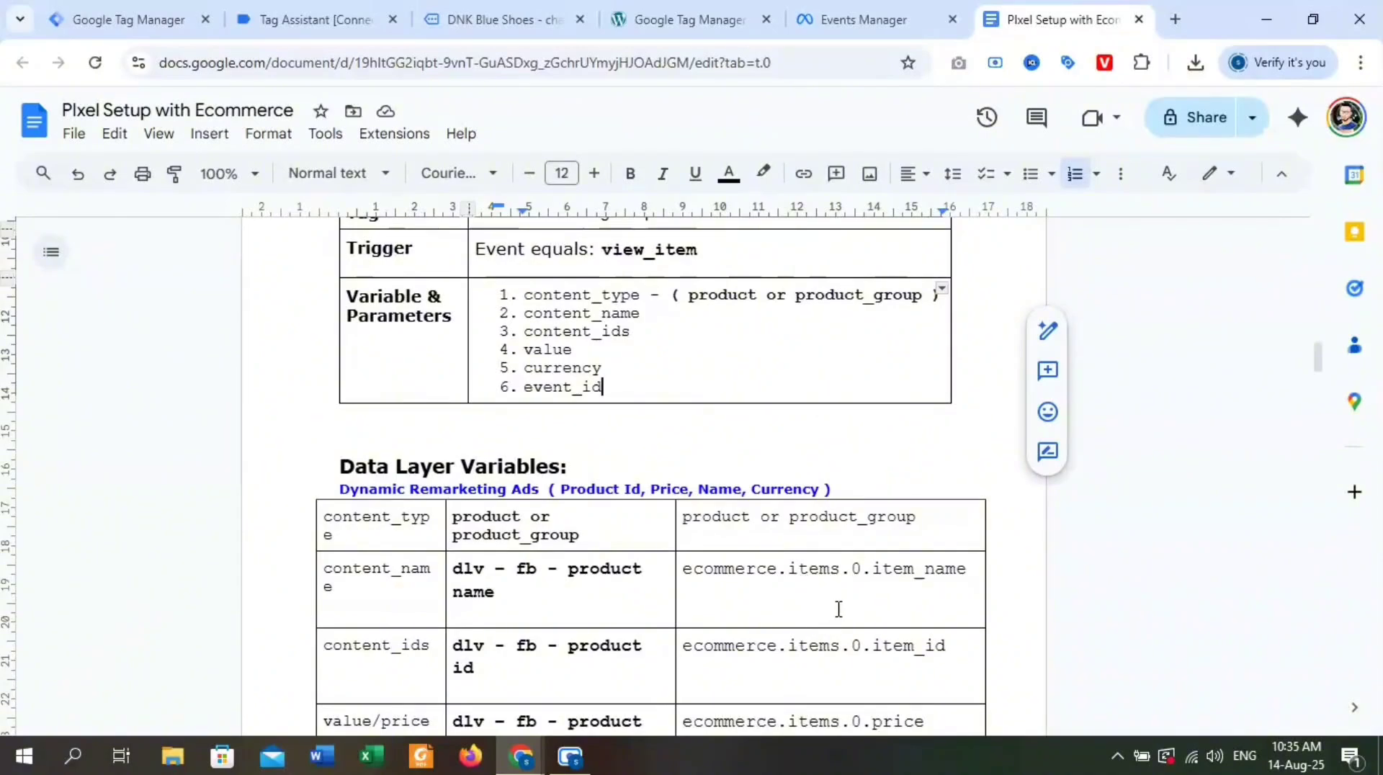
Start a new user-defined variable of type Data Layer Variable in the Tag Manager workspace.
click(191, 20)
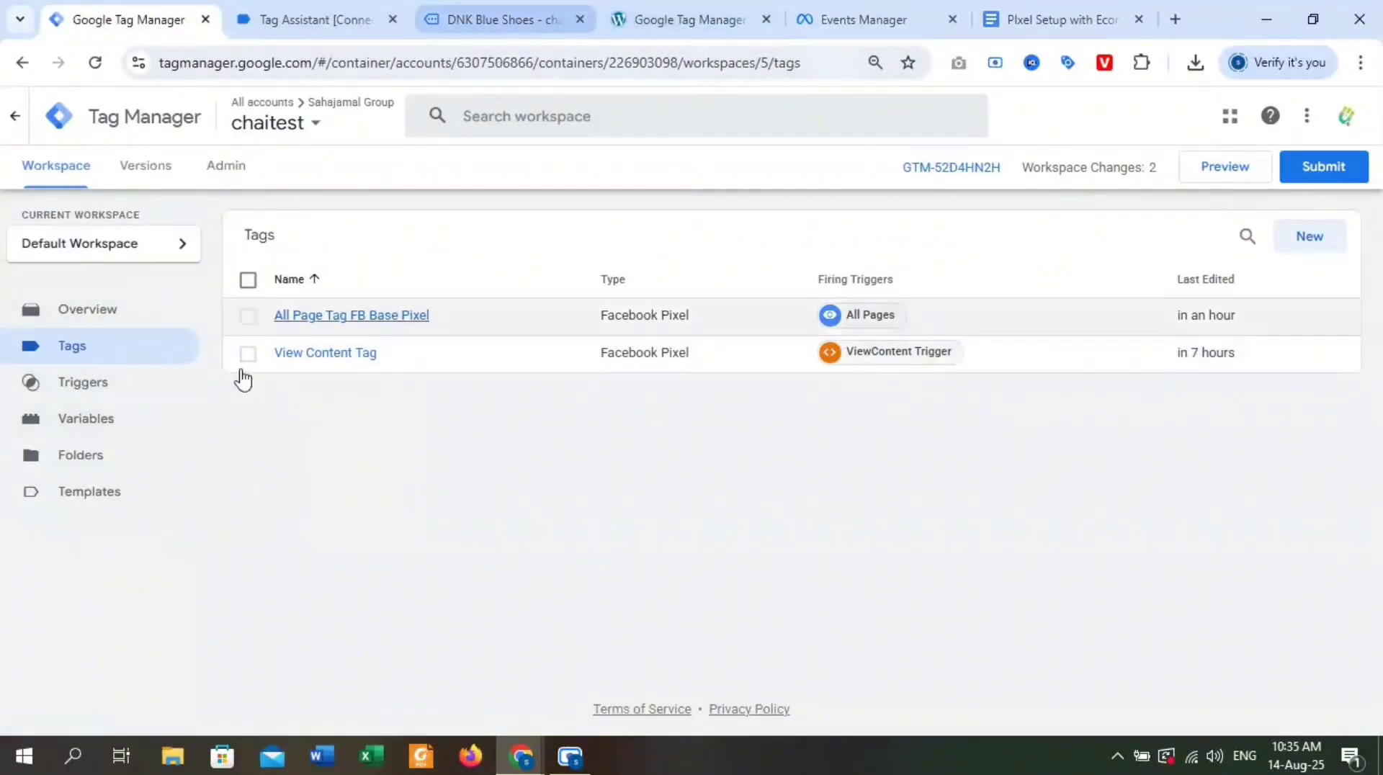
click(121, 428)
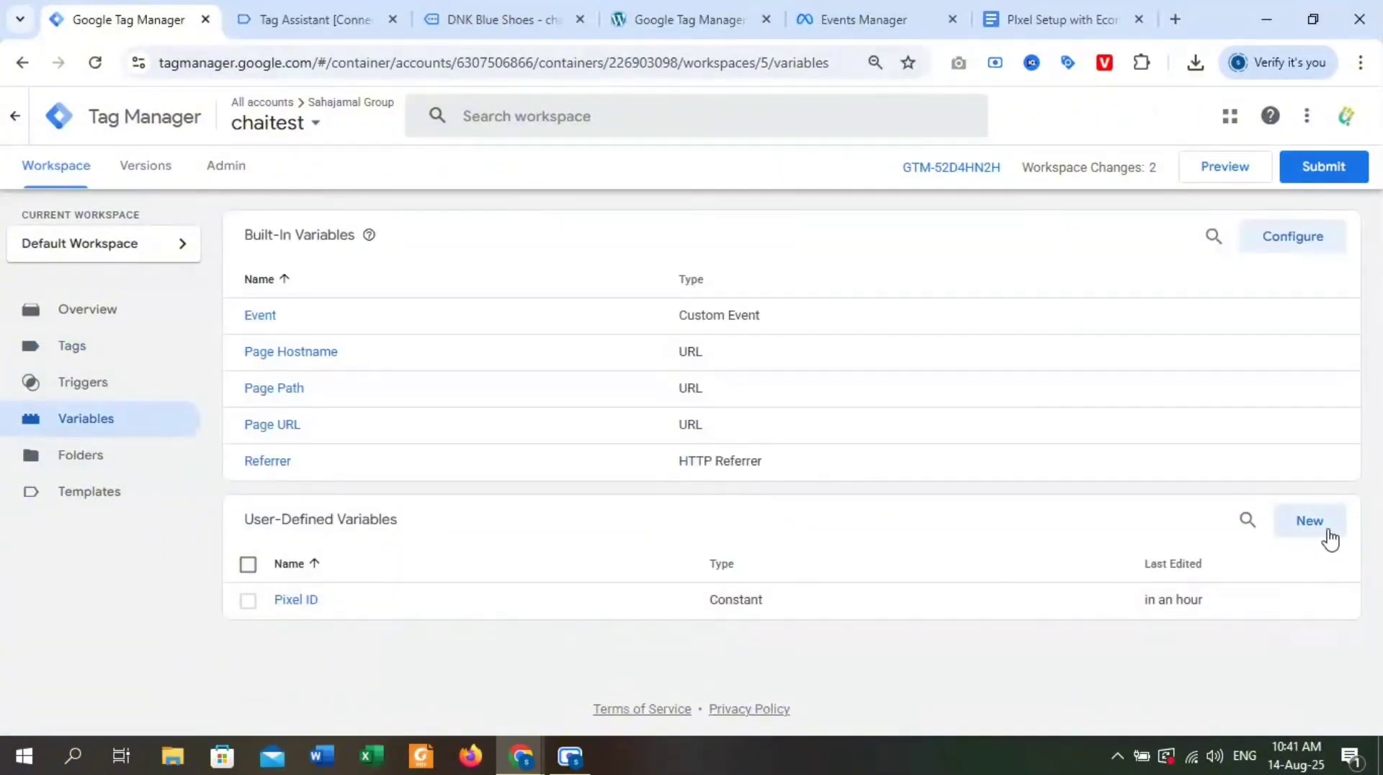
click(1327, 536)
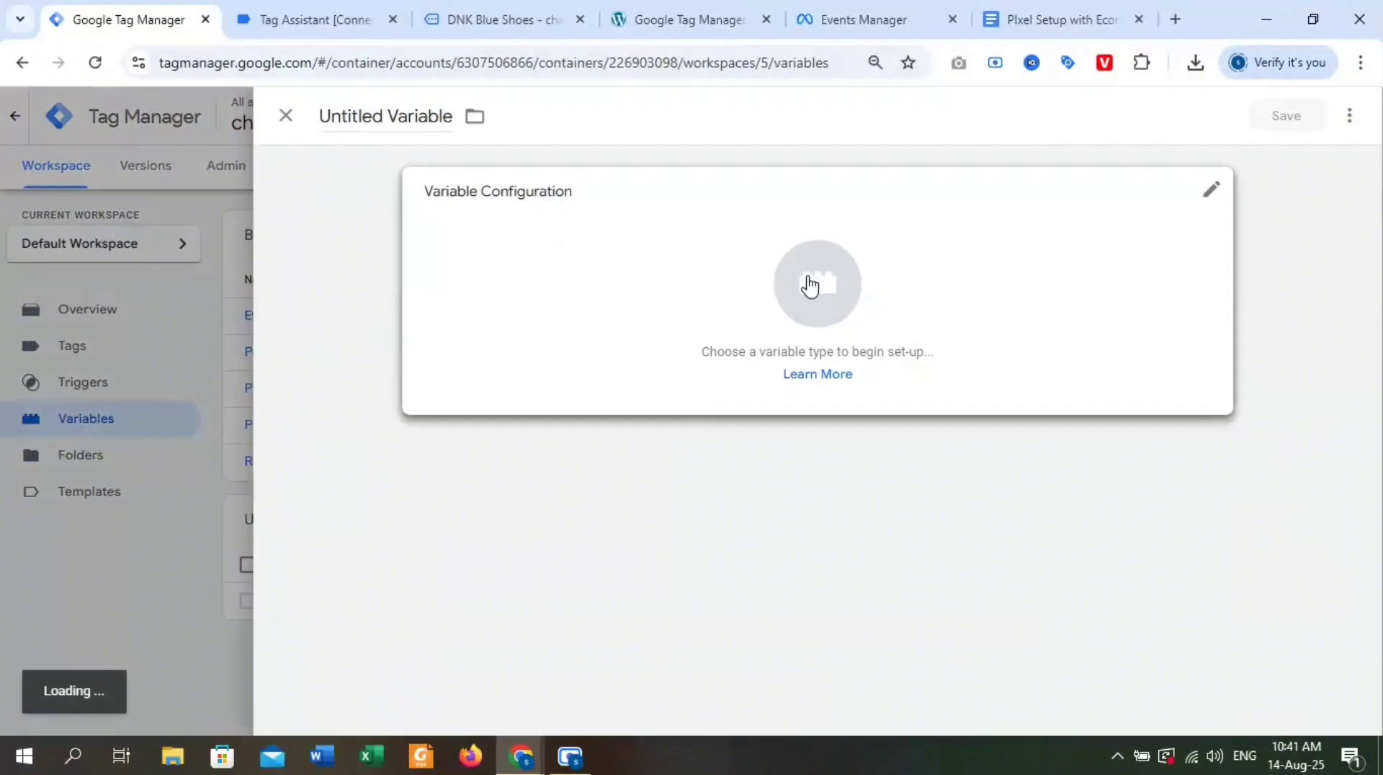
click(813, 286)
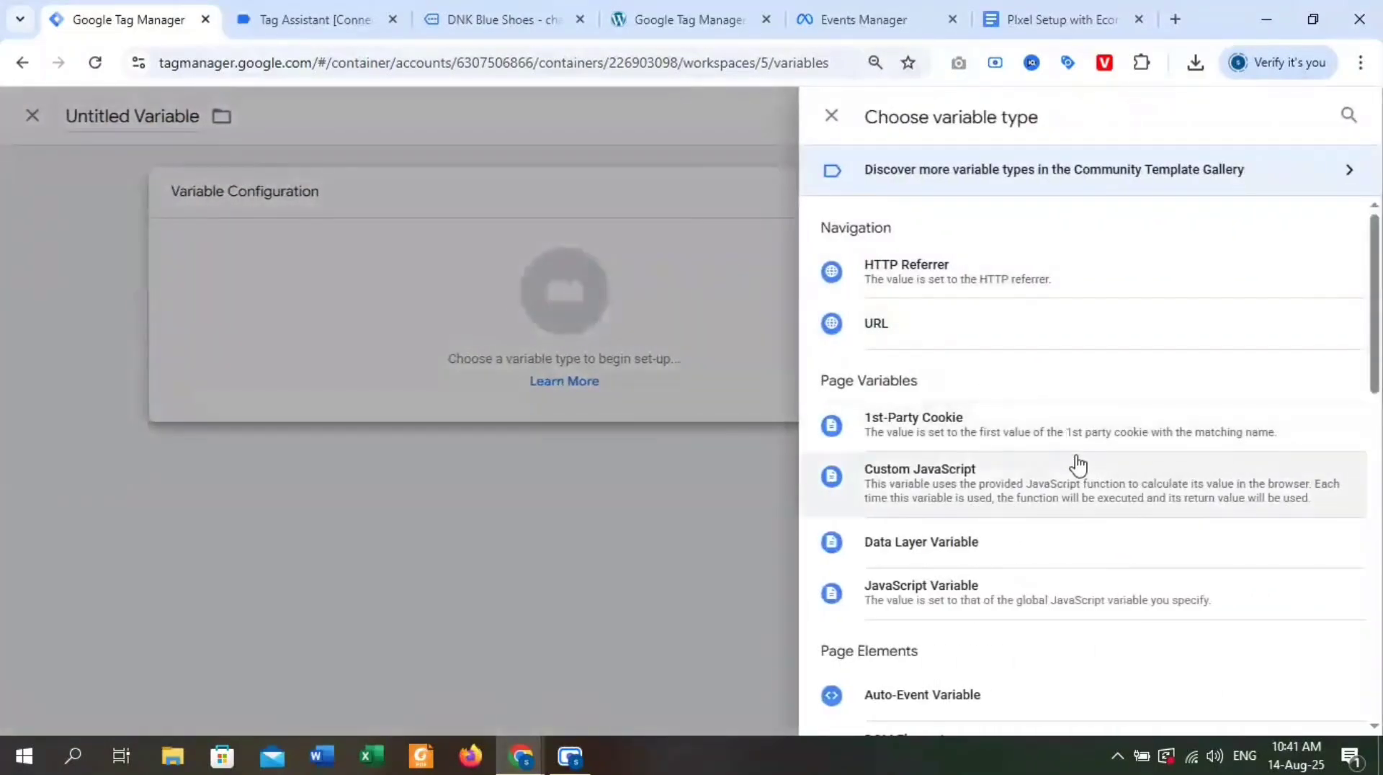
scroll(1056, 520, down, 1)
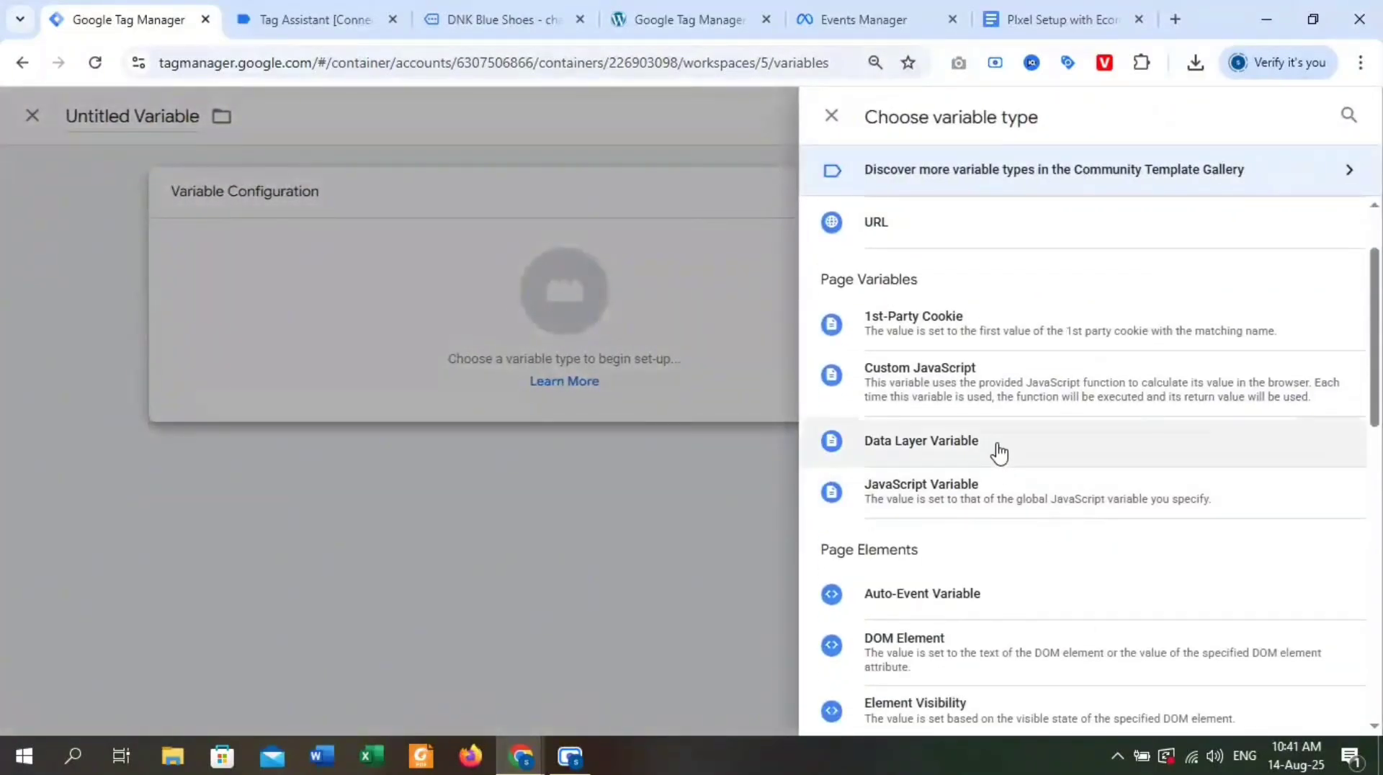
click(999, 453)
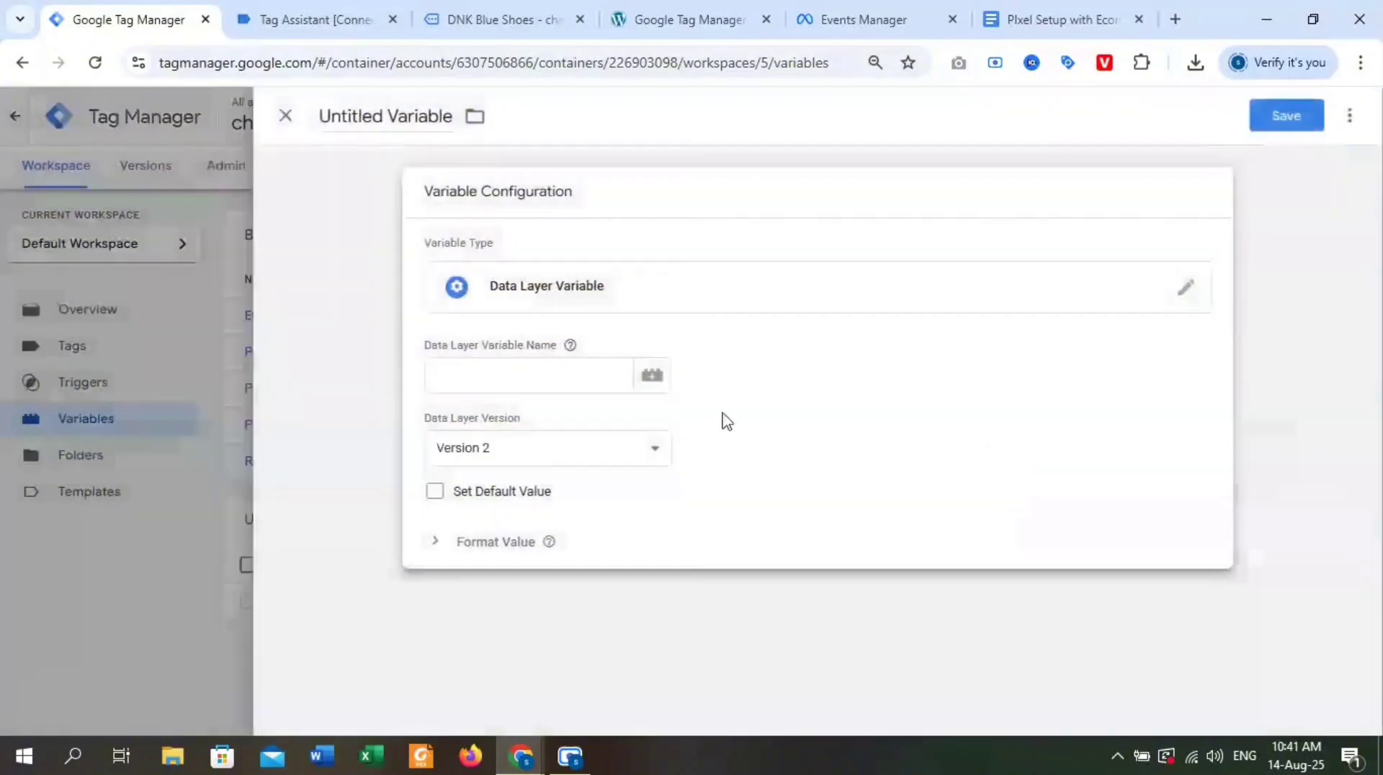
click(581, 377)
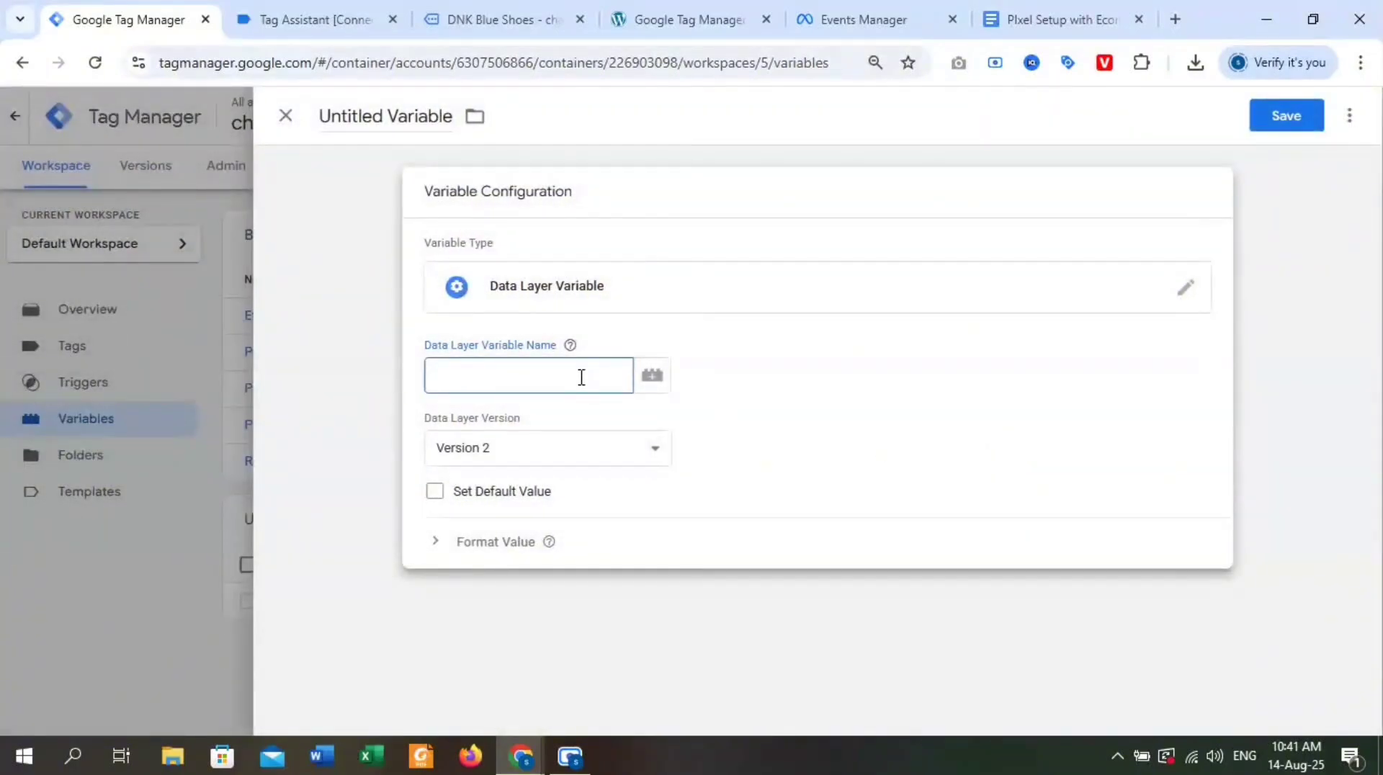
Review the content_type and content_name entries in the ViewContent parameter list of the Pixel Setup with Ecommerce document.
key(ctrl+shift+Tab)
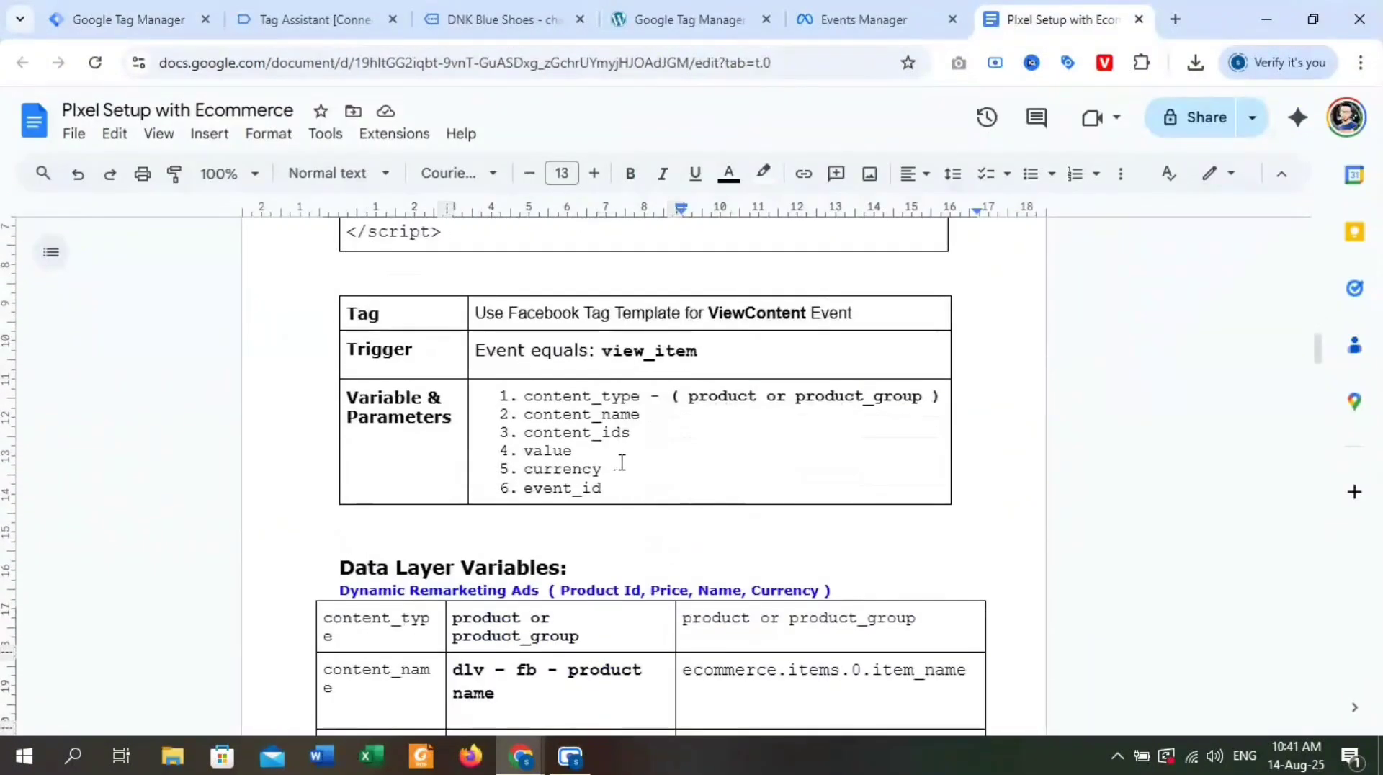
click(644, 395)
drag(642, 393, 529, 391)
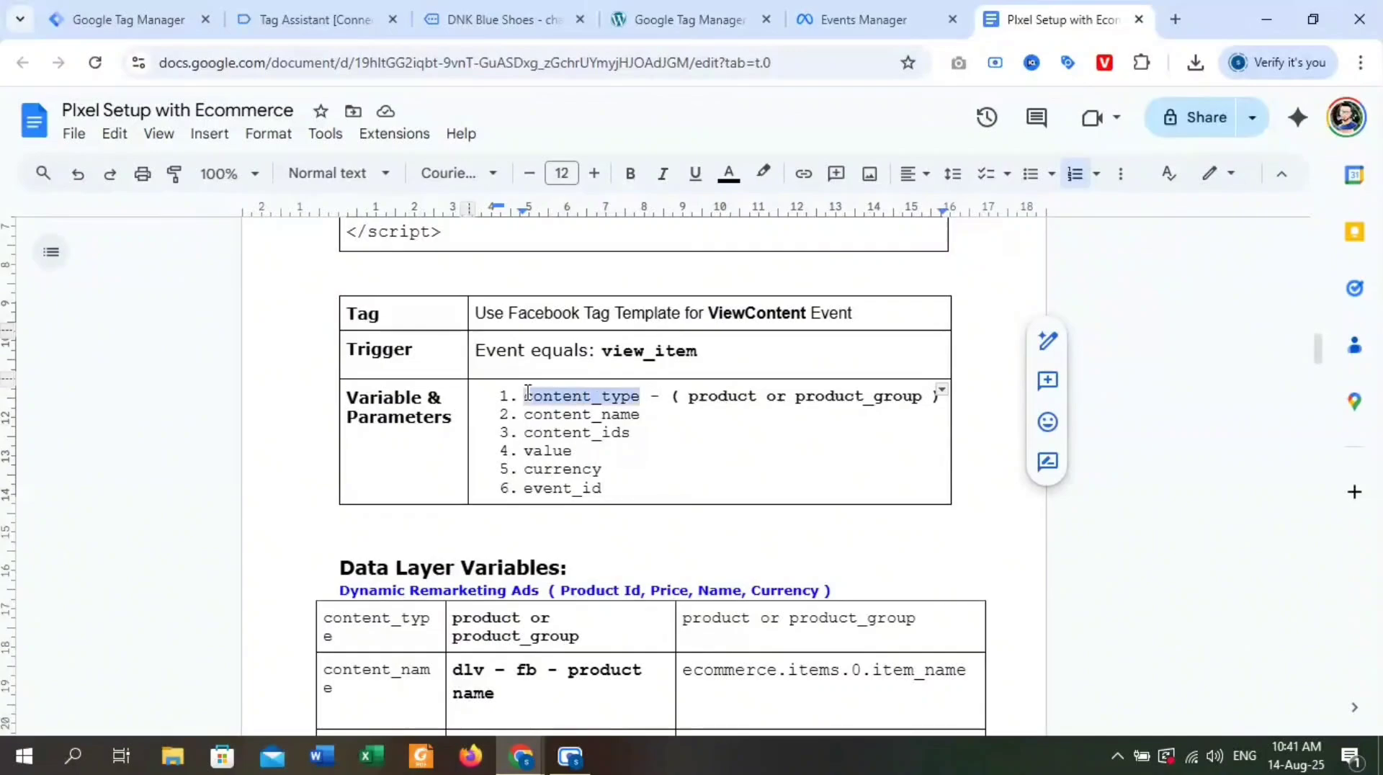
click(575, 414)
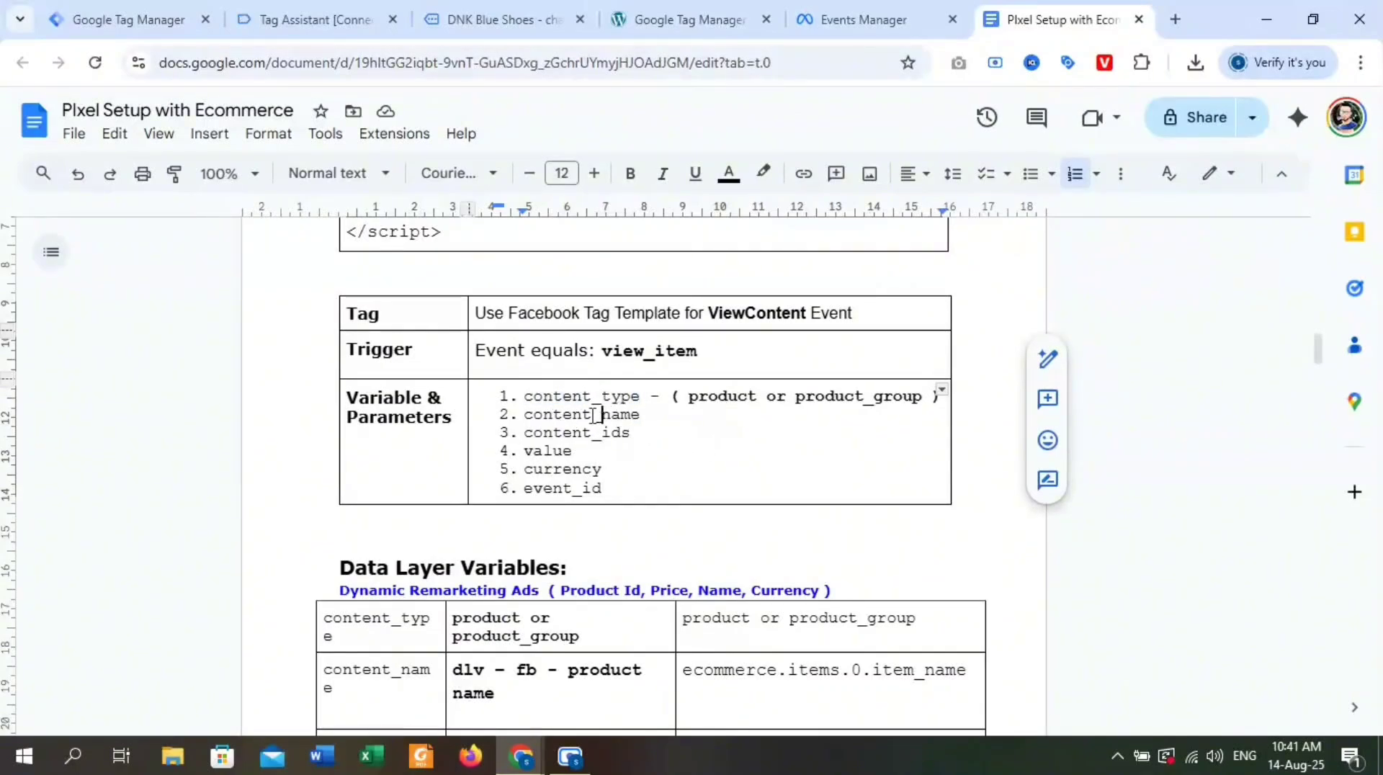
drag(525, 396, 742, 400)
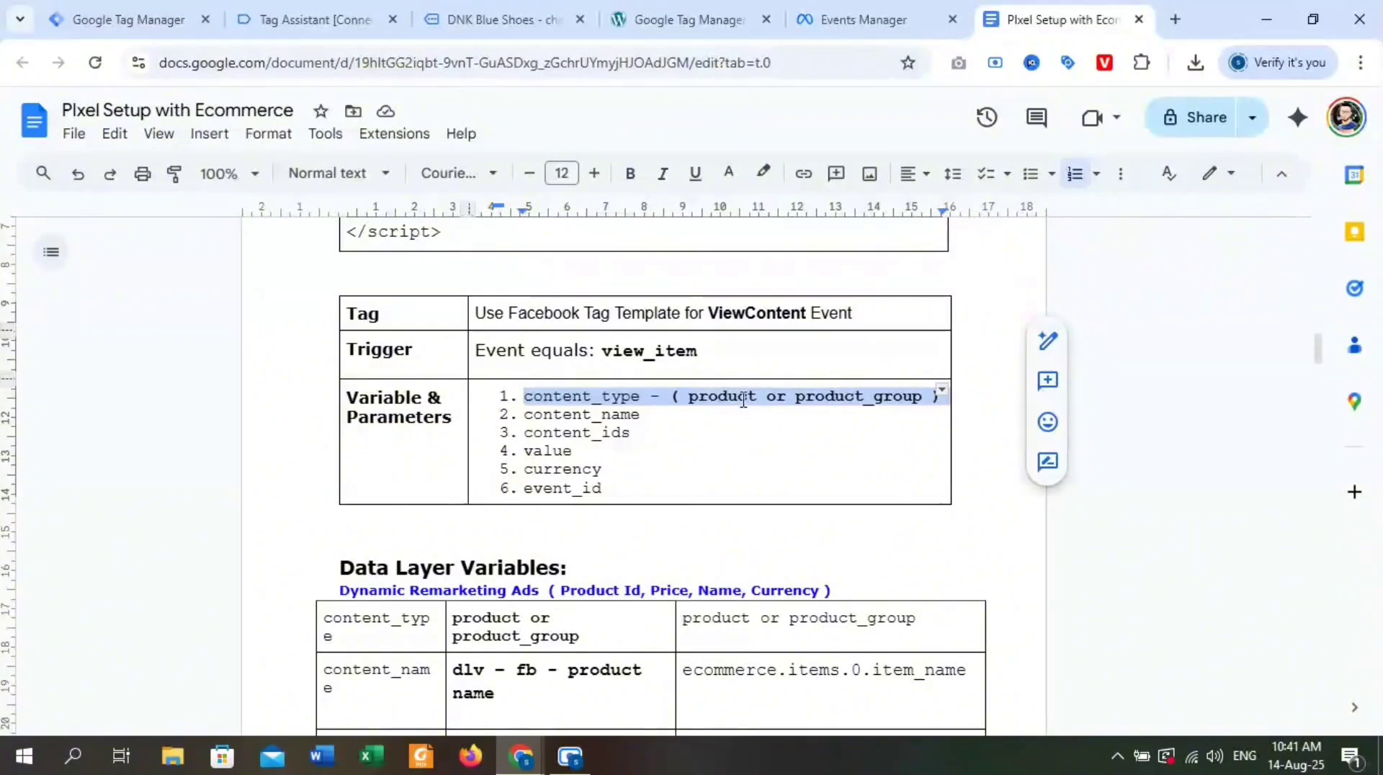
click(528, 414)
drag(647, 423, 515, 417)
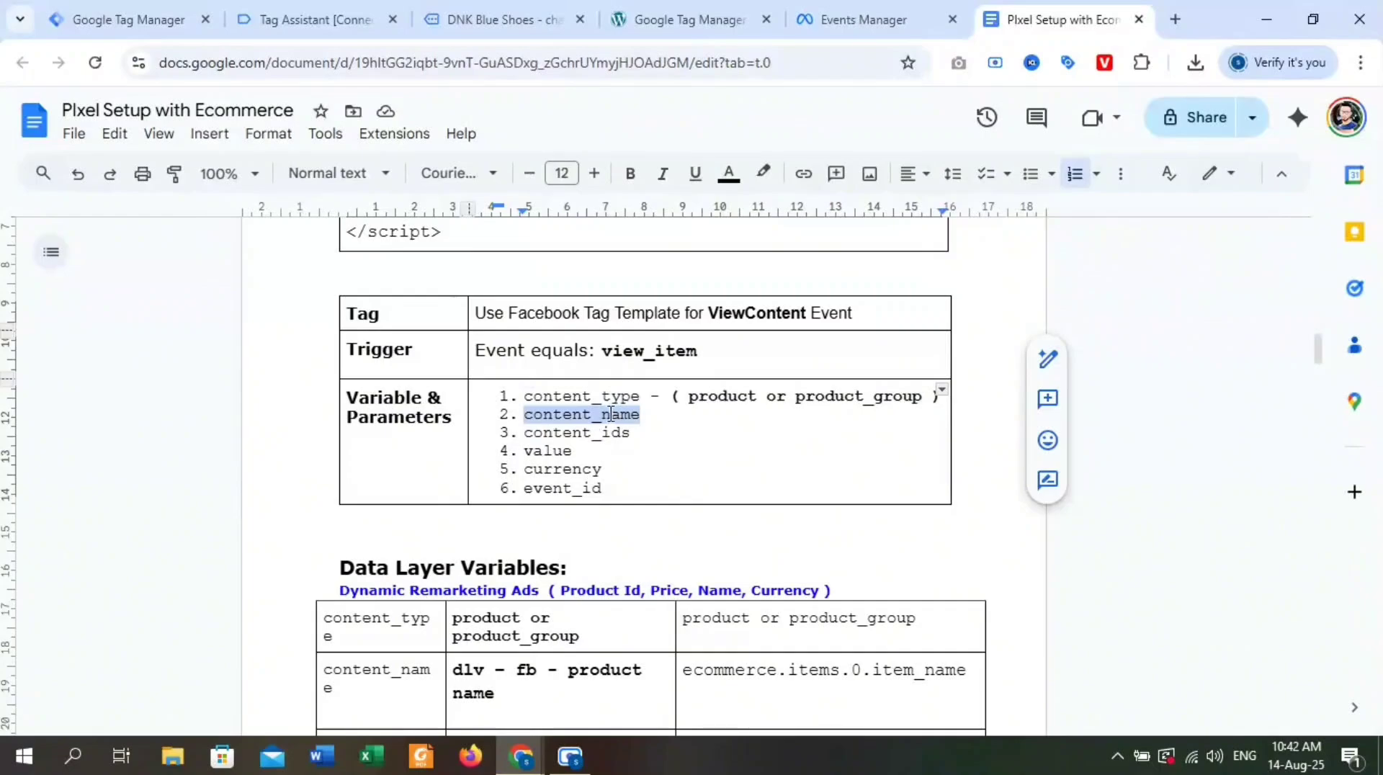
In Tag Assistant, trace the path from ecommerce through items to item_name in the view_item data layer.
click(339, 16)
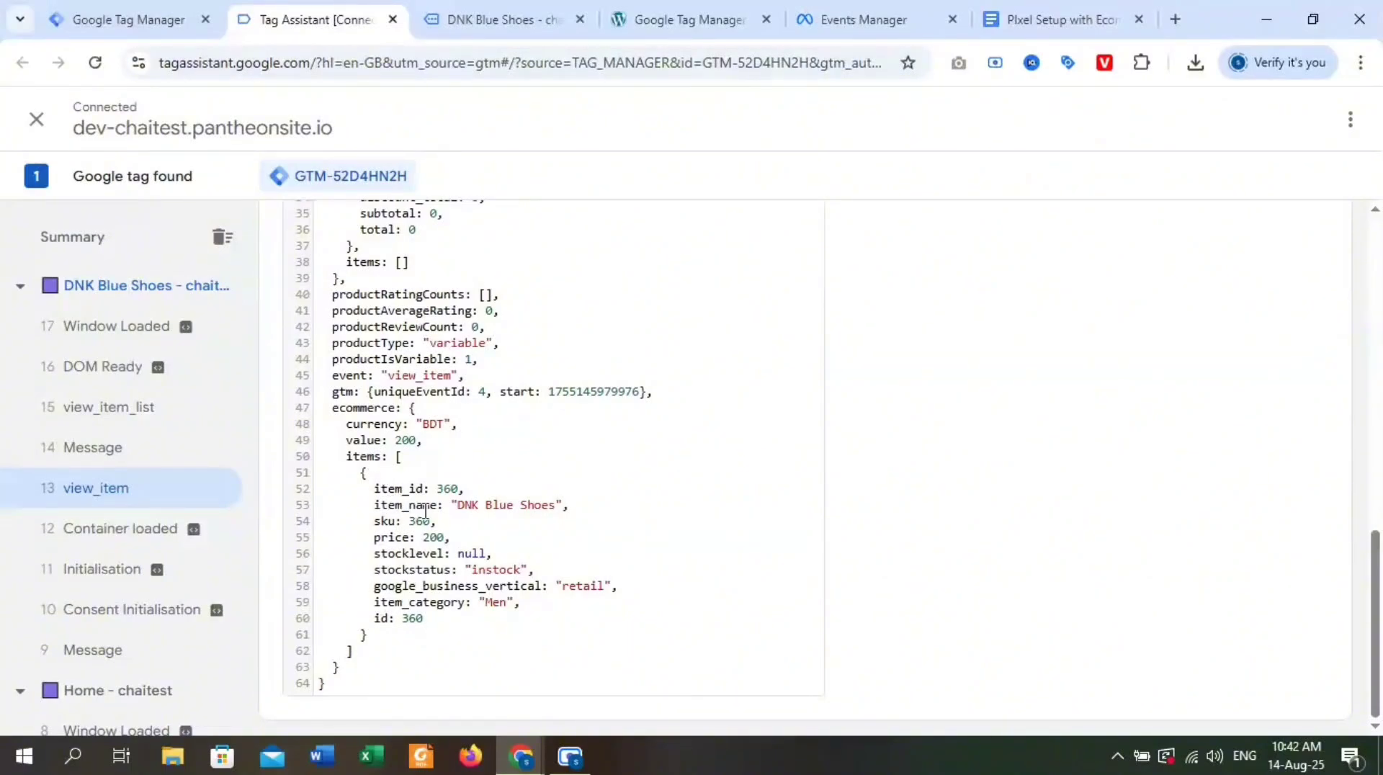
double_click(366, 408)
double_click(366, 460)
double_click(396, 507)
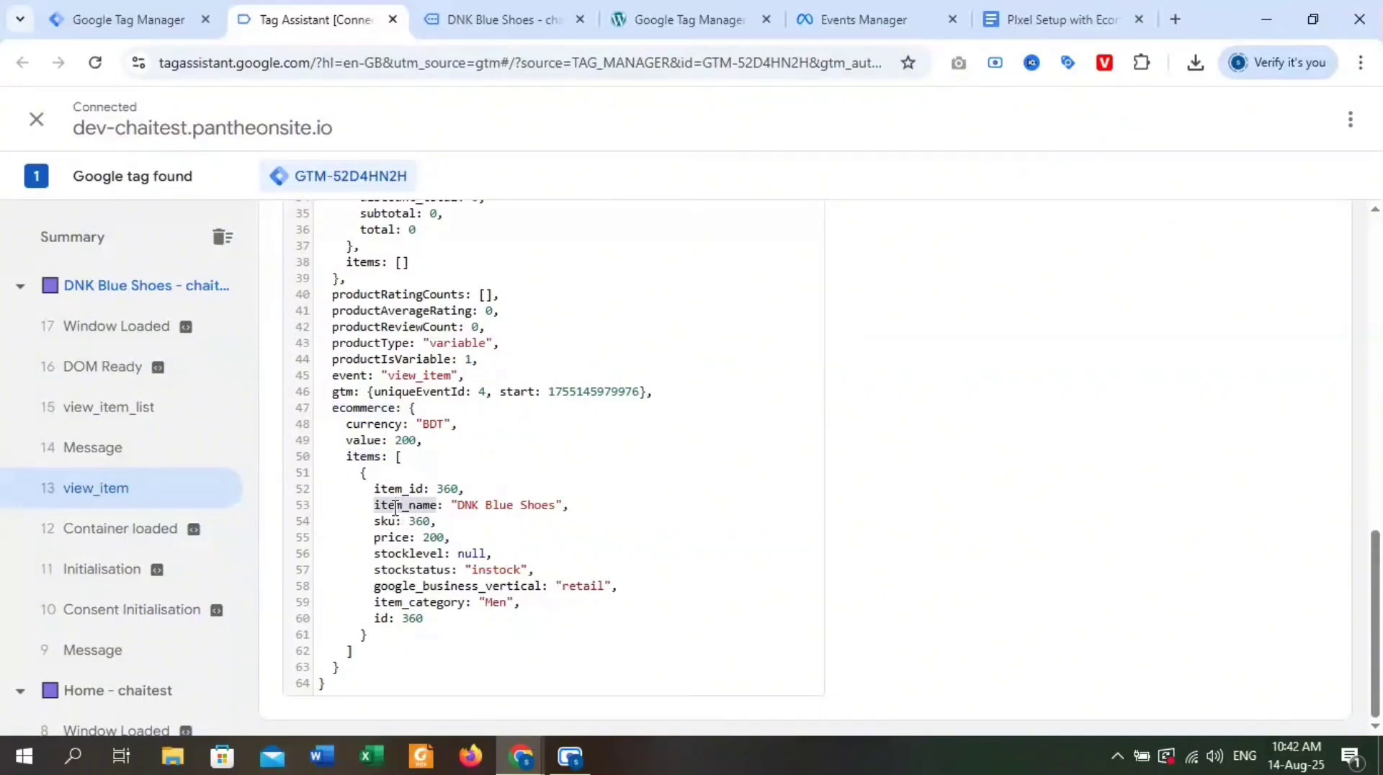
Copy the ecommerce and items keys from Tag Assistant into Tag Manager's Data Layer Variable Name as ecommerce.items.
double_click(361, 409)
key(ctrl+c)
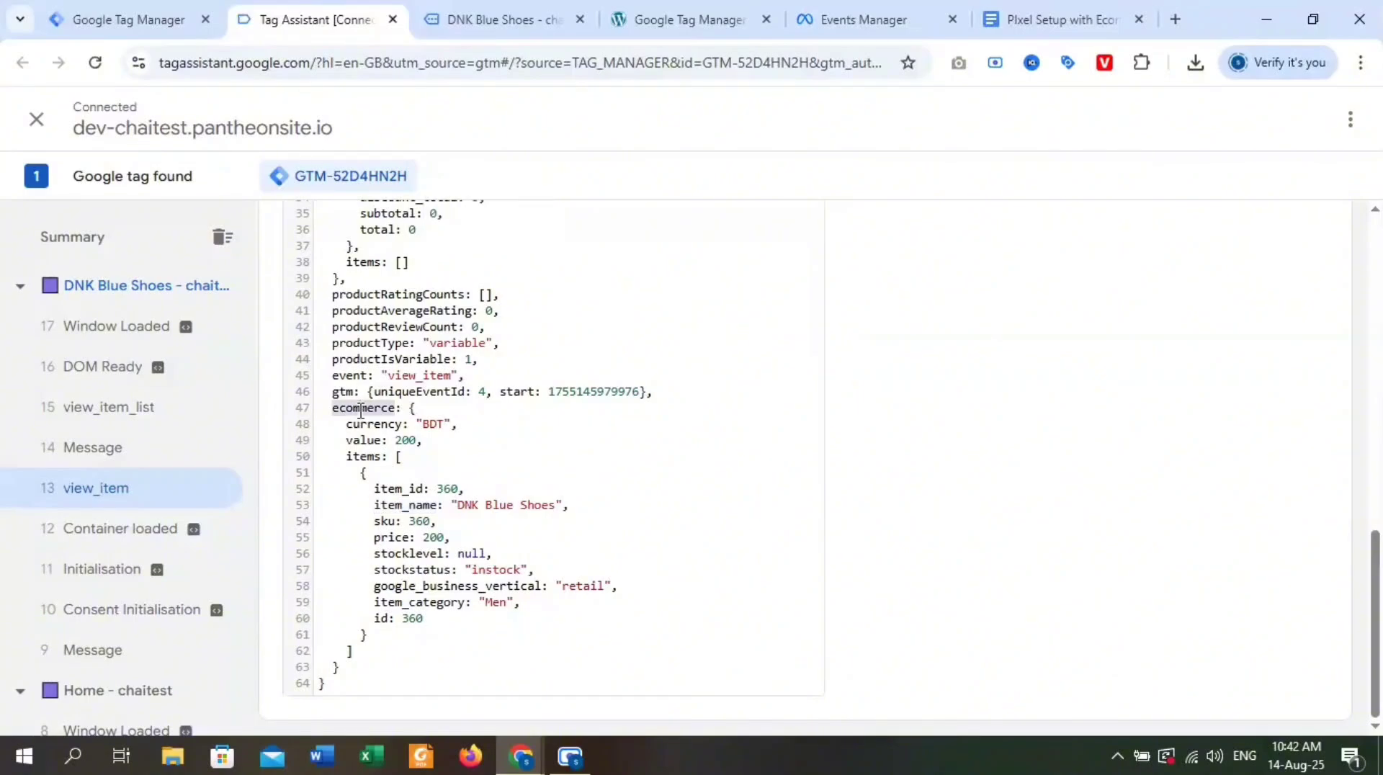
click(145, 20)
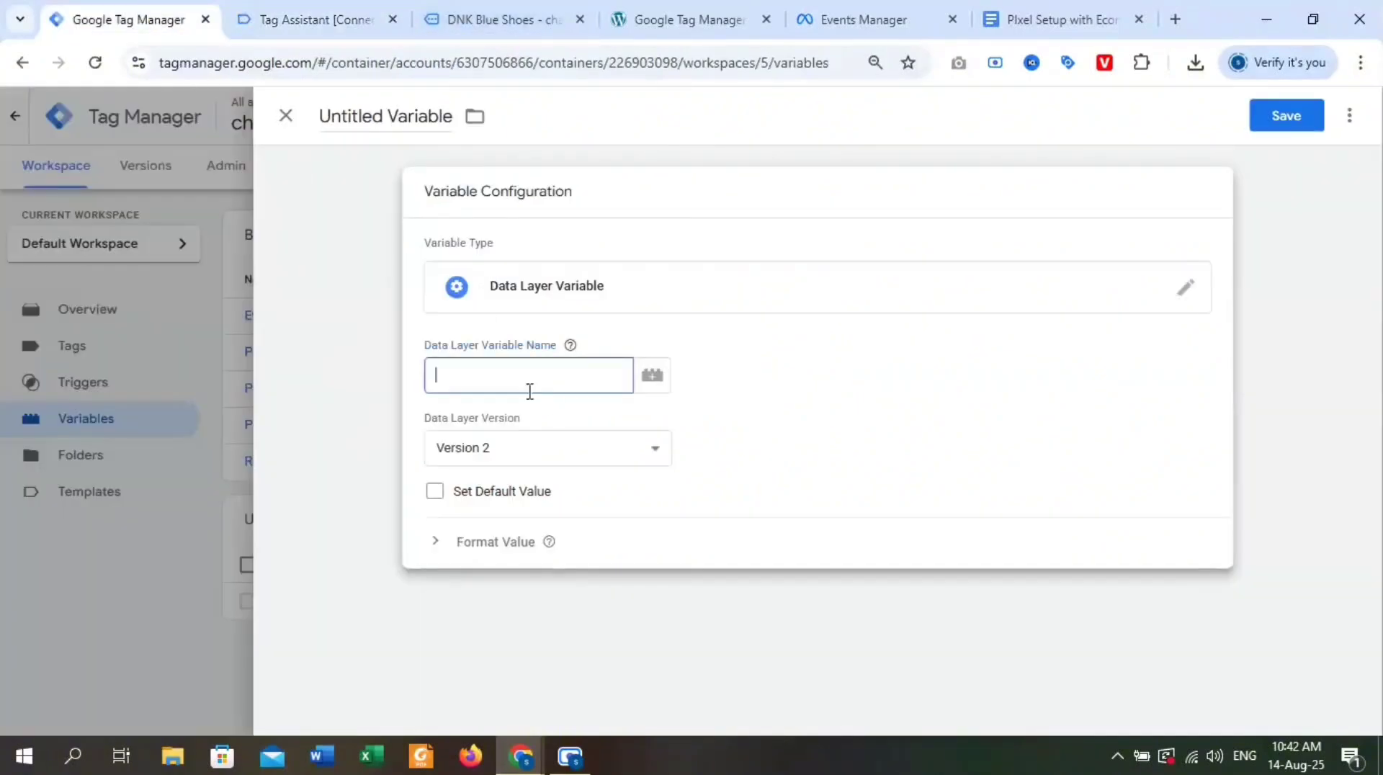
key(ctrl+v)
key(ctrl+Tab)
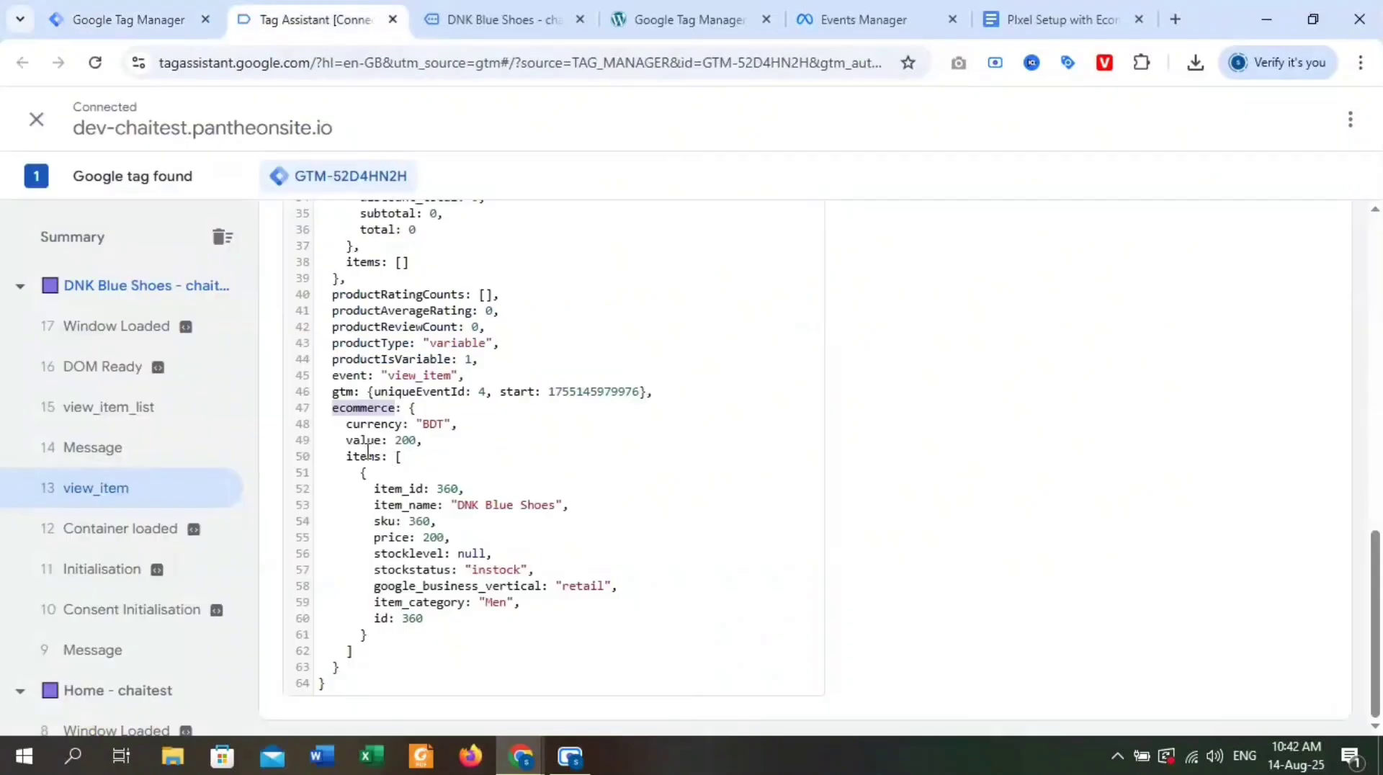
double_click(364, 457)
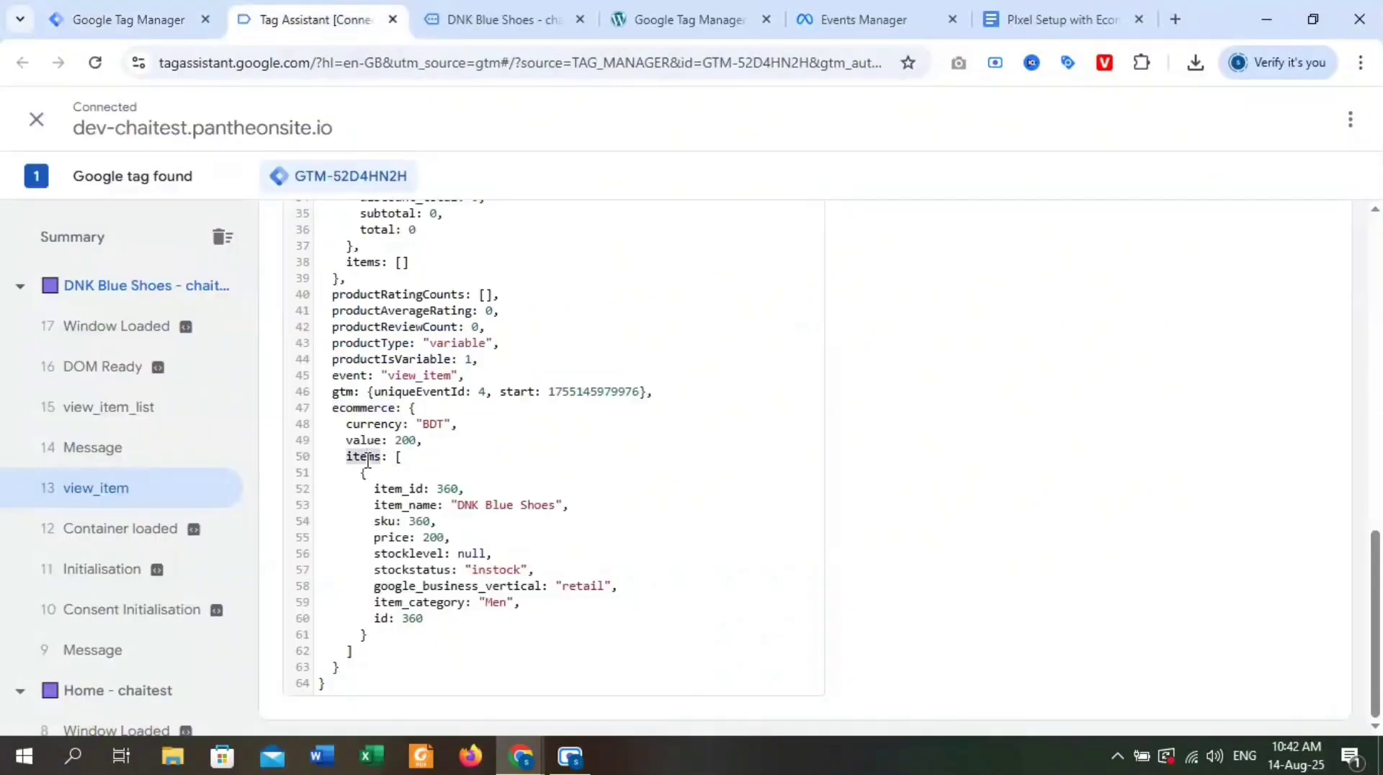
click(130, 20)
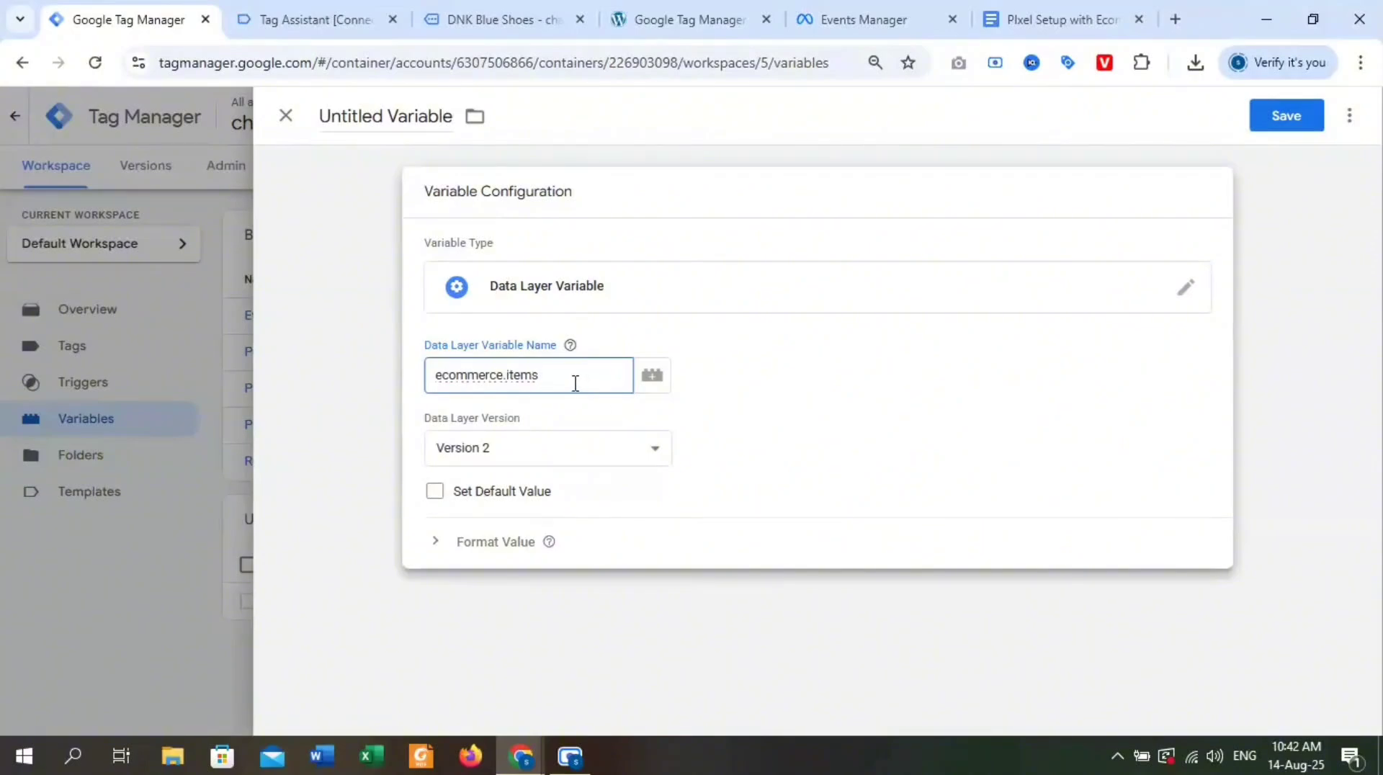
Append the item_name key from Tag Assistant so the Data Layer Variable Name reads ecommerce.items.item_name.
key(ctrl+Tab)
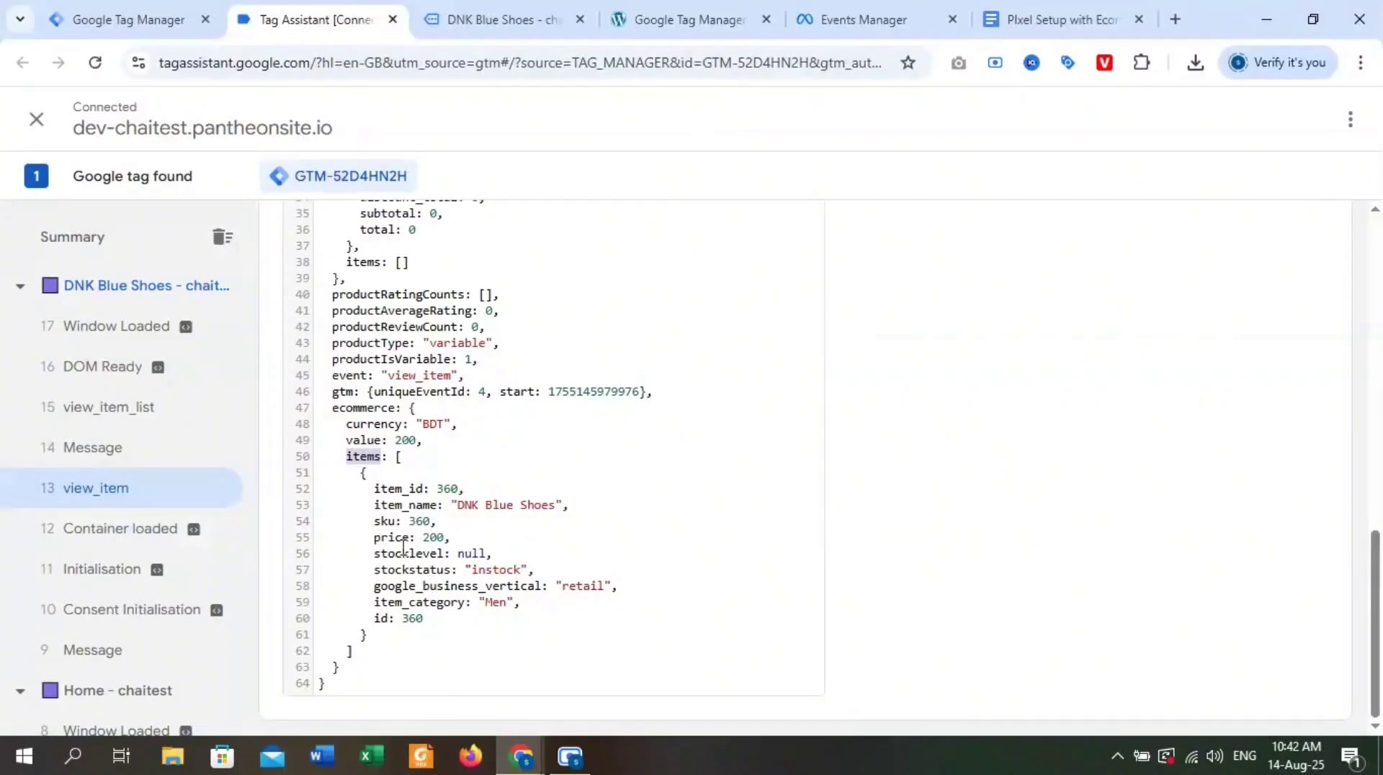
double_click(419, 505)
key(ctrl+c)
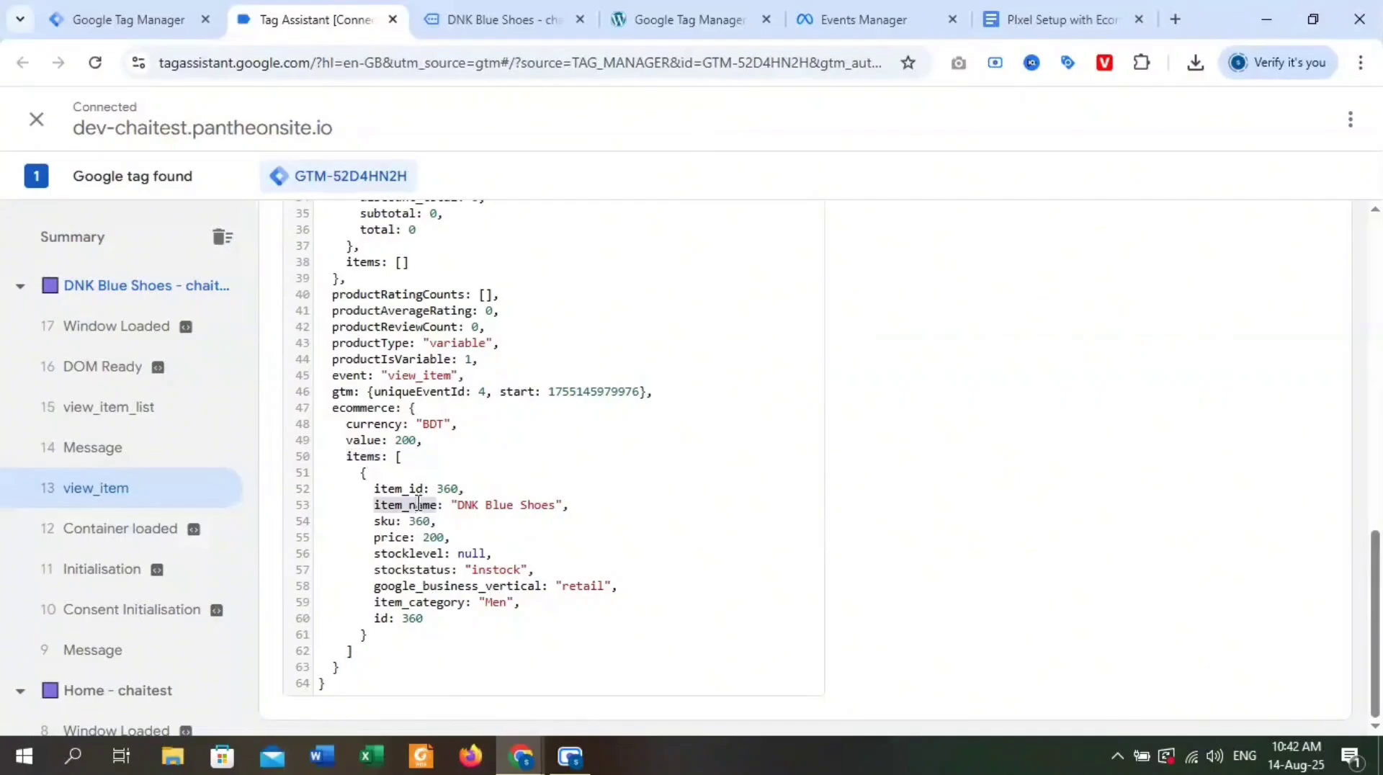
click(141, 14)
key(ctrl+v)
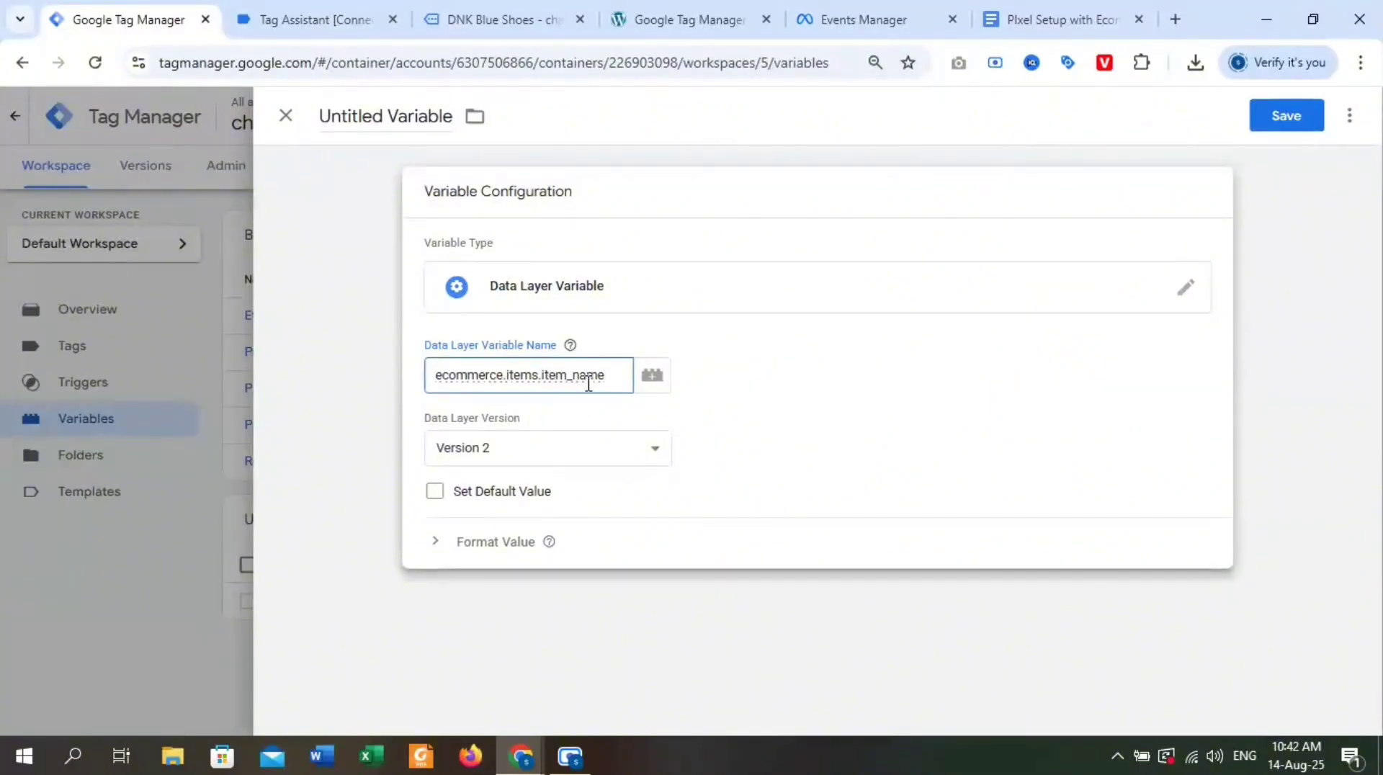
Examine the currency and value entries and the square brackets enclosing the items array in Tag Assistant.
click(313, 7)
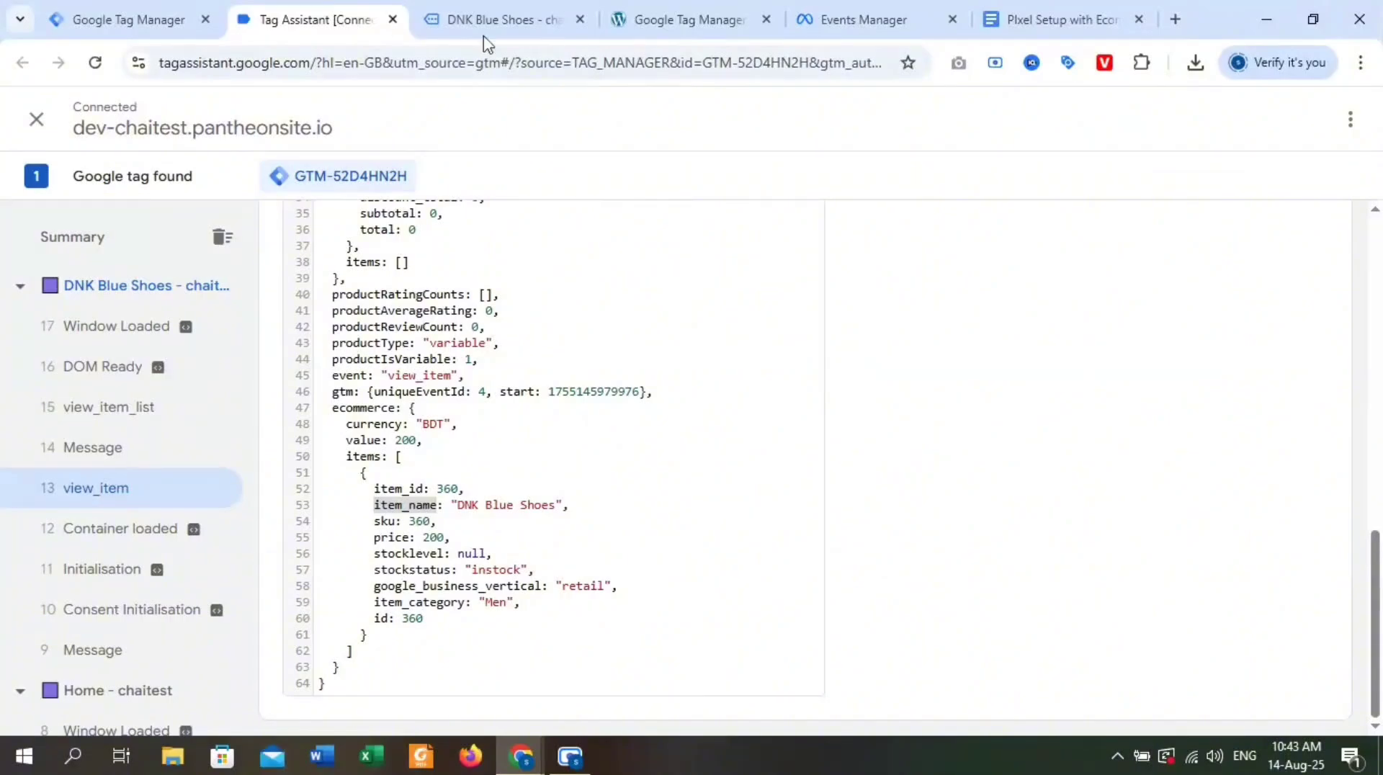
drag(346, 424, 384, 454)
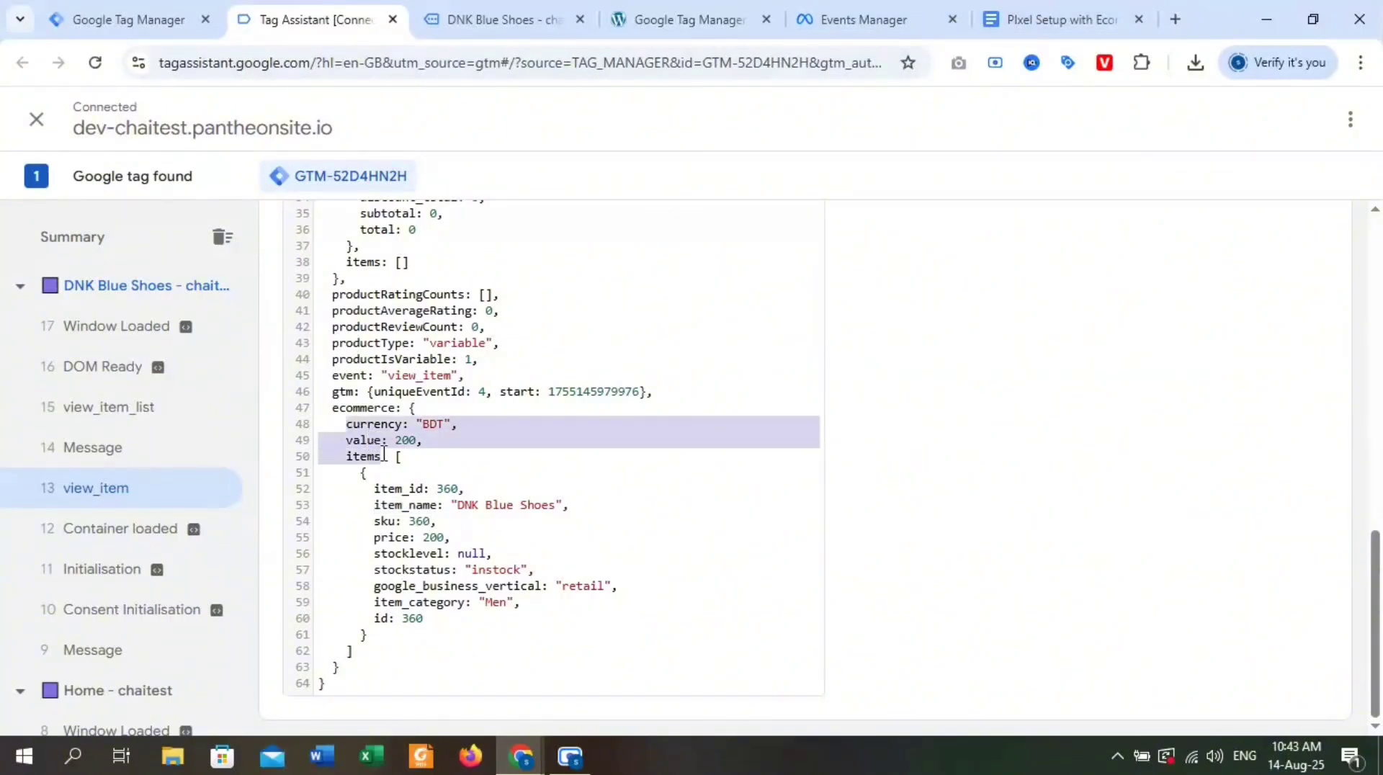
click(391, 456)
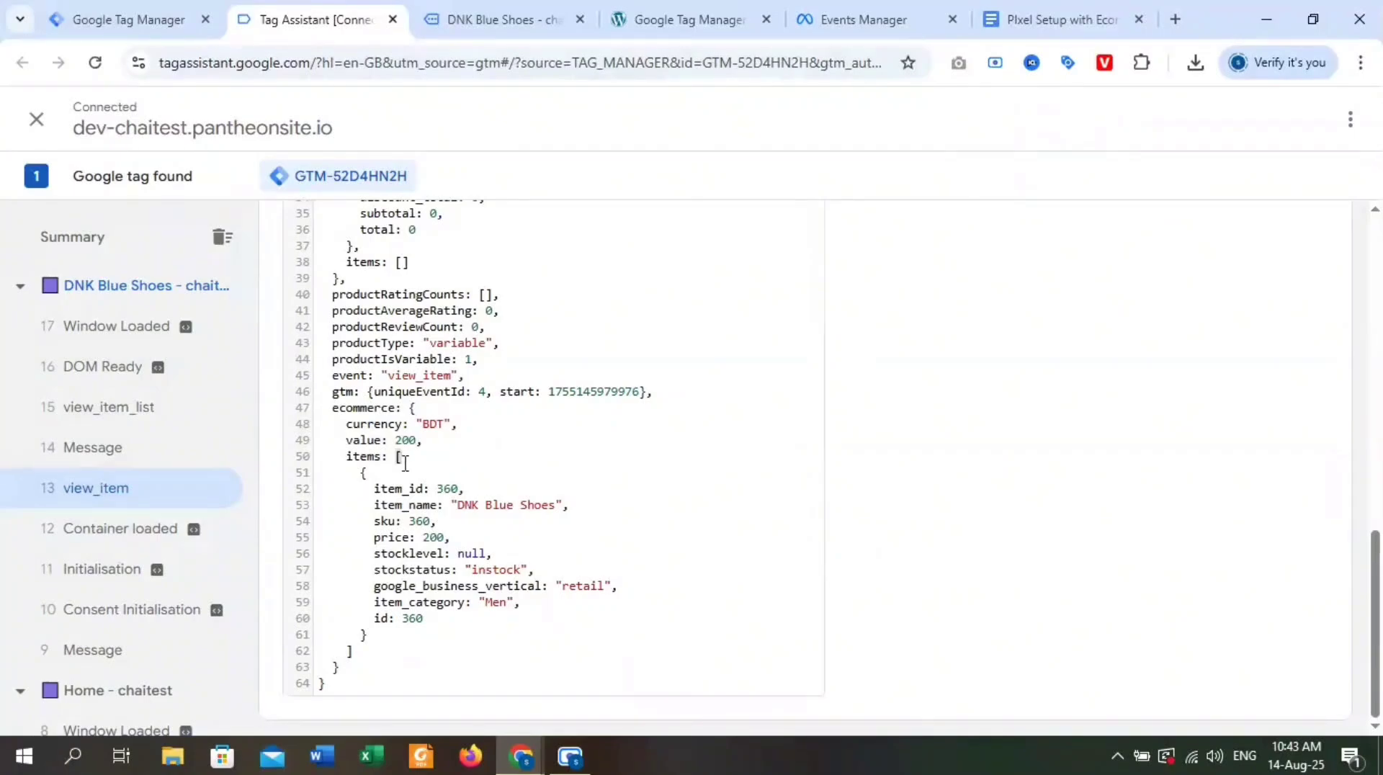
click(343, 651)
Search Google for "javascript array variable" in a new browser tab.
click(1175, 19)
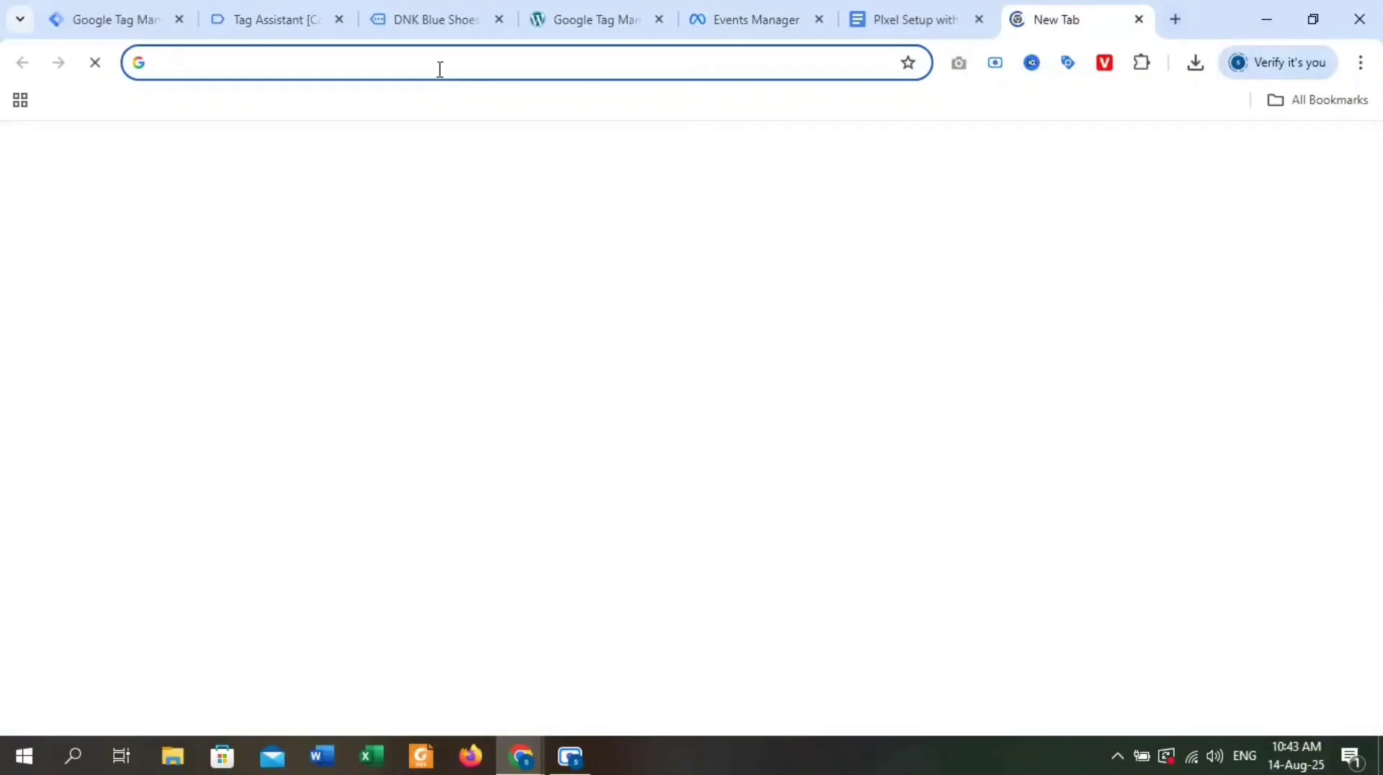
click(440, 69)
text(javascript)
key(Return)
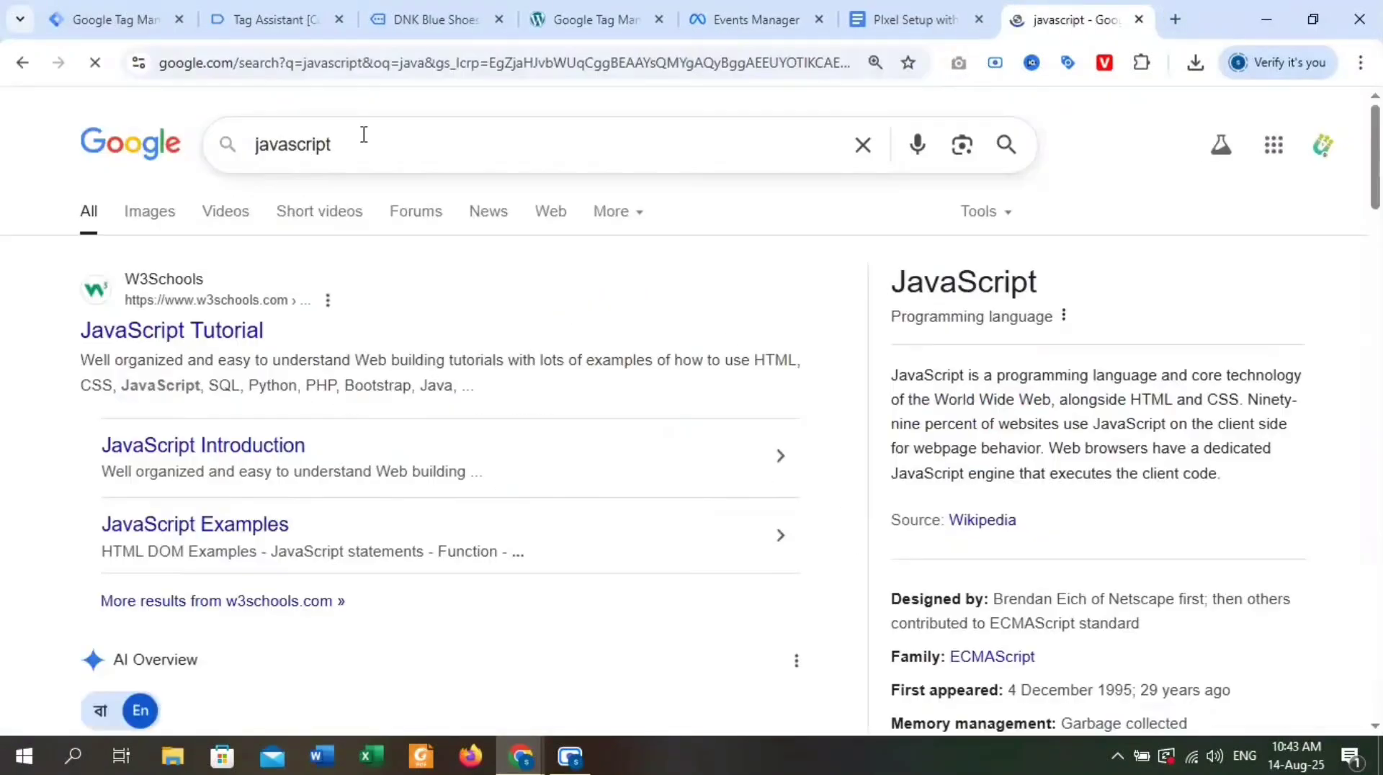
click(361, 133)
text(a)
text(rray)
key(Return)
click(395, 170)
text(var)
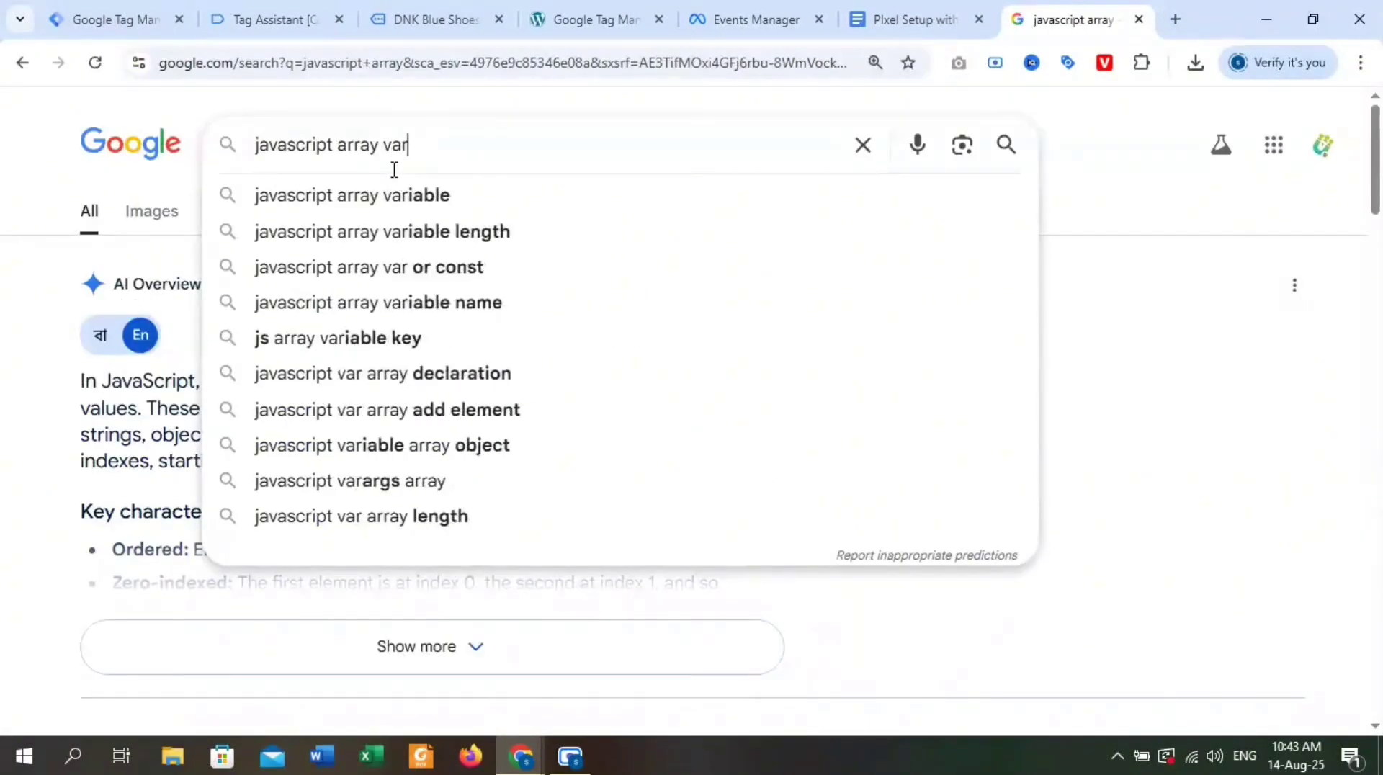
click(473, 202)
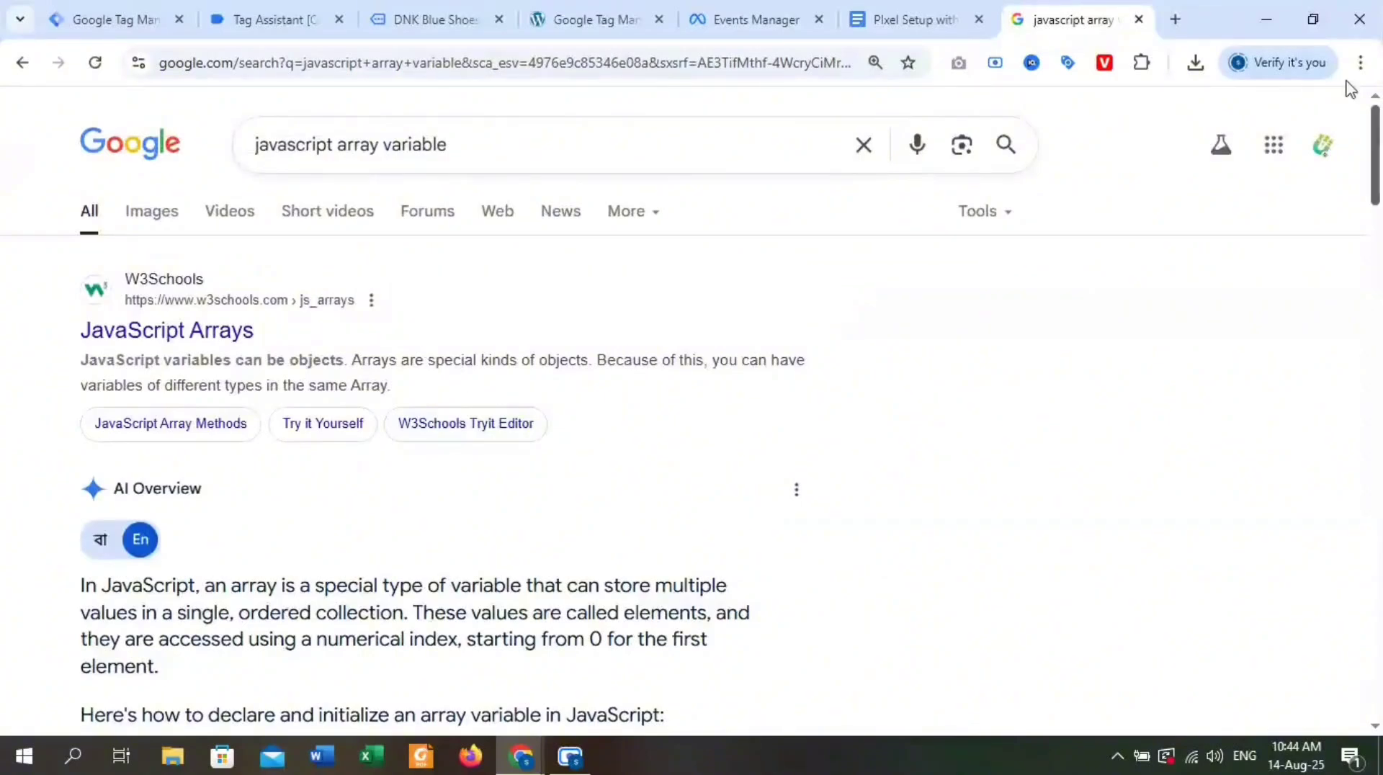
Examine how array elements are indexed in the cars examples on the W3Schools JavaScript Arrays page, and close the page.
click(175, 333)
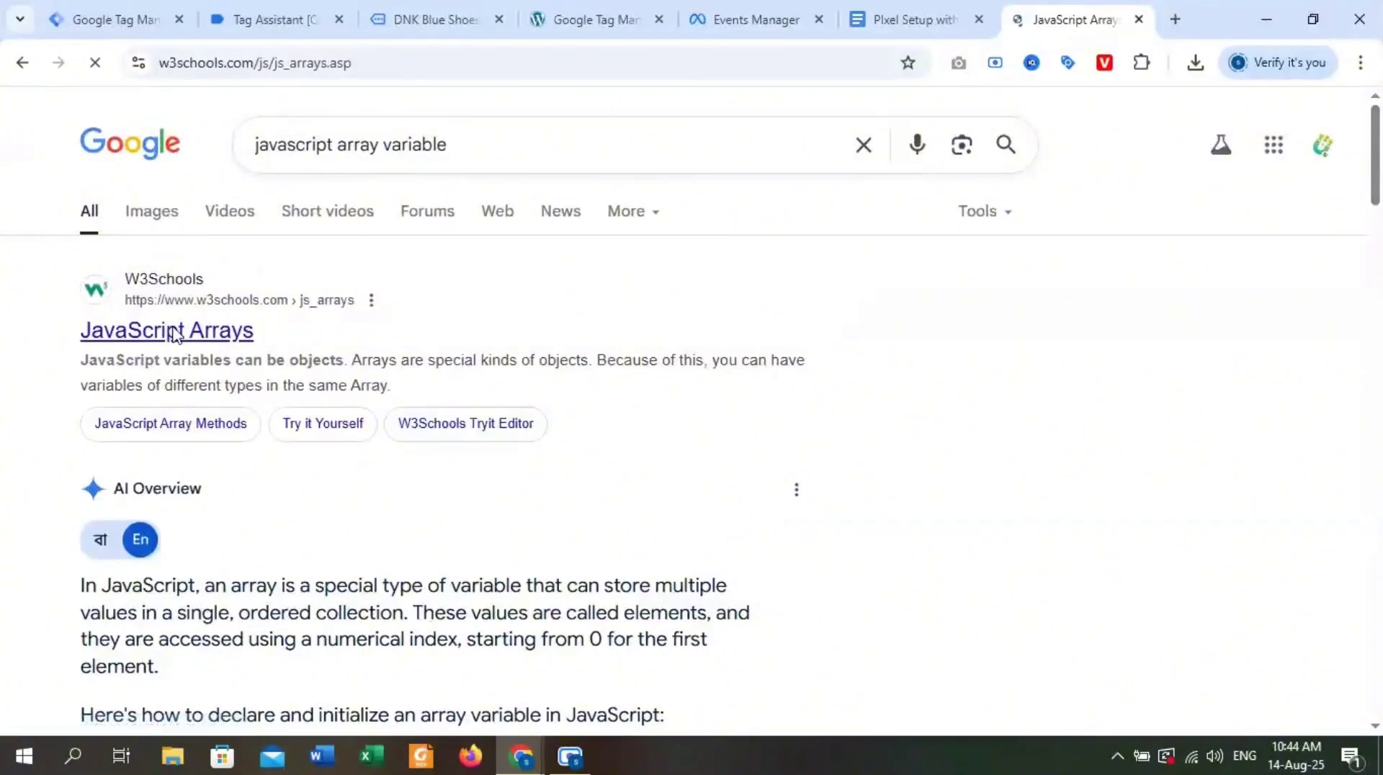
scroll(629, 436, down, 15)
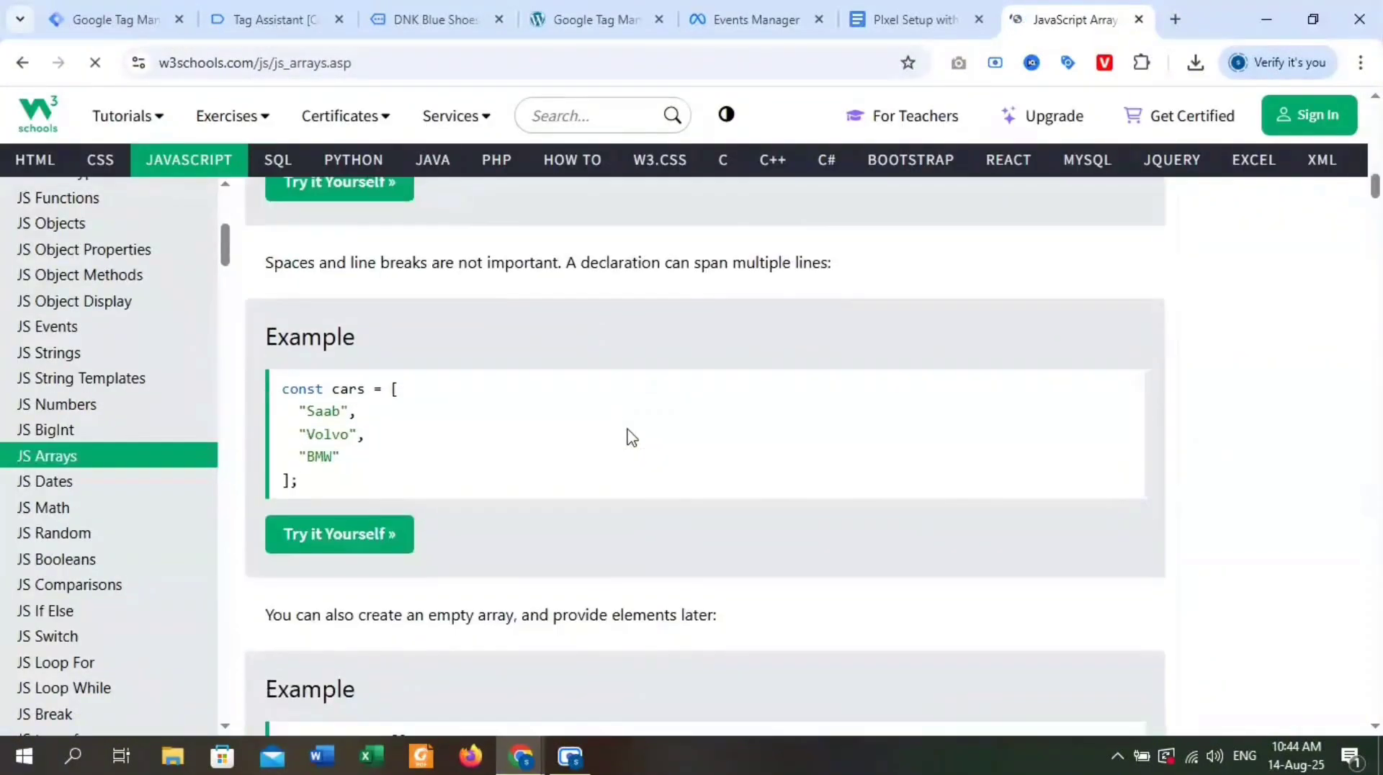
scroll(630, 435, up, 3)
drag(281, 583, 402, 587)
click(402, 587)
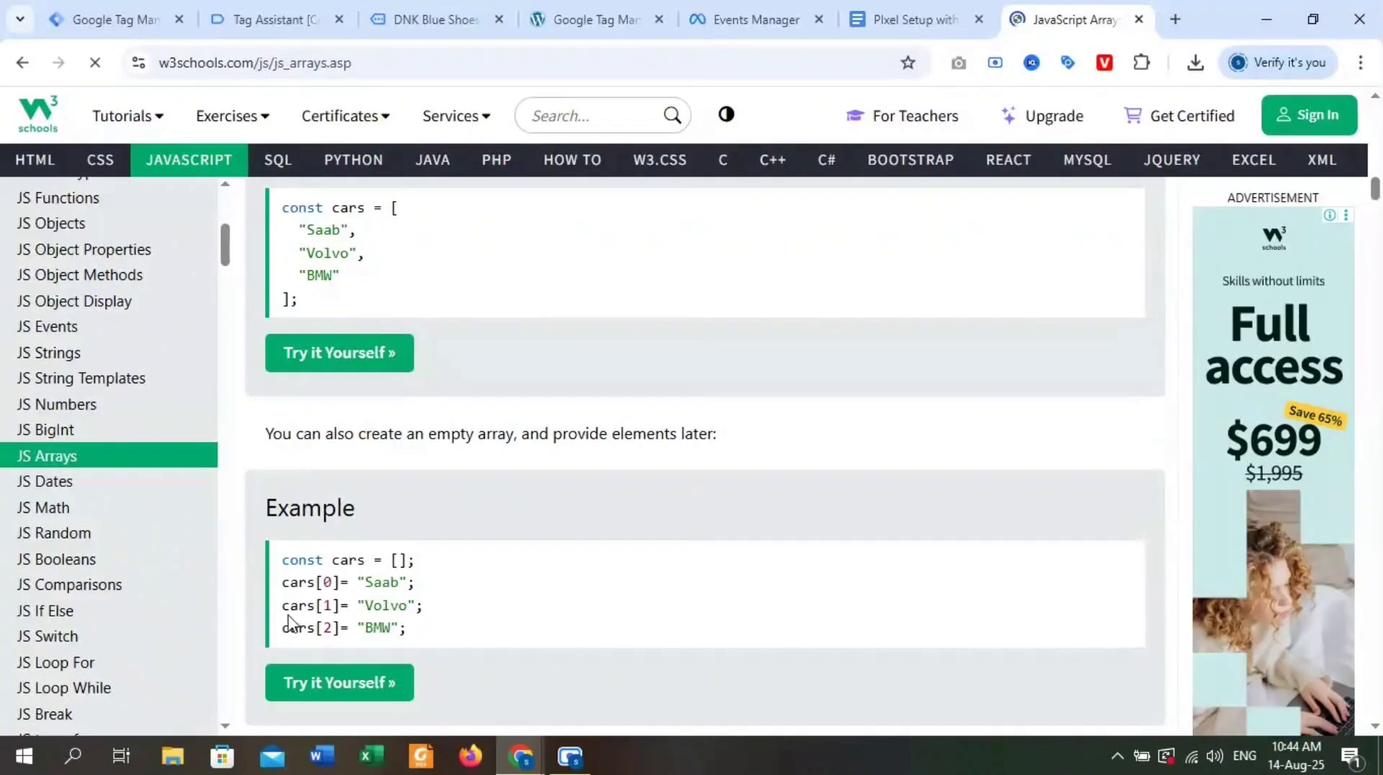
drag(283, 605, 393, 627)
click(395, 625)
scroll(383, 330, up, 20)
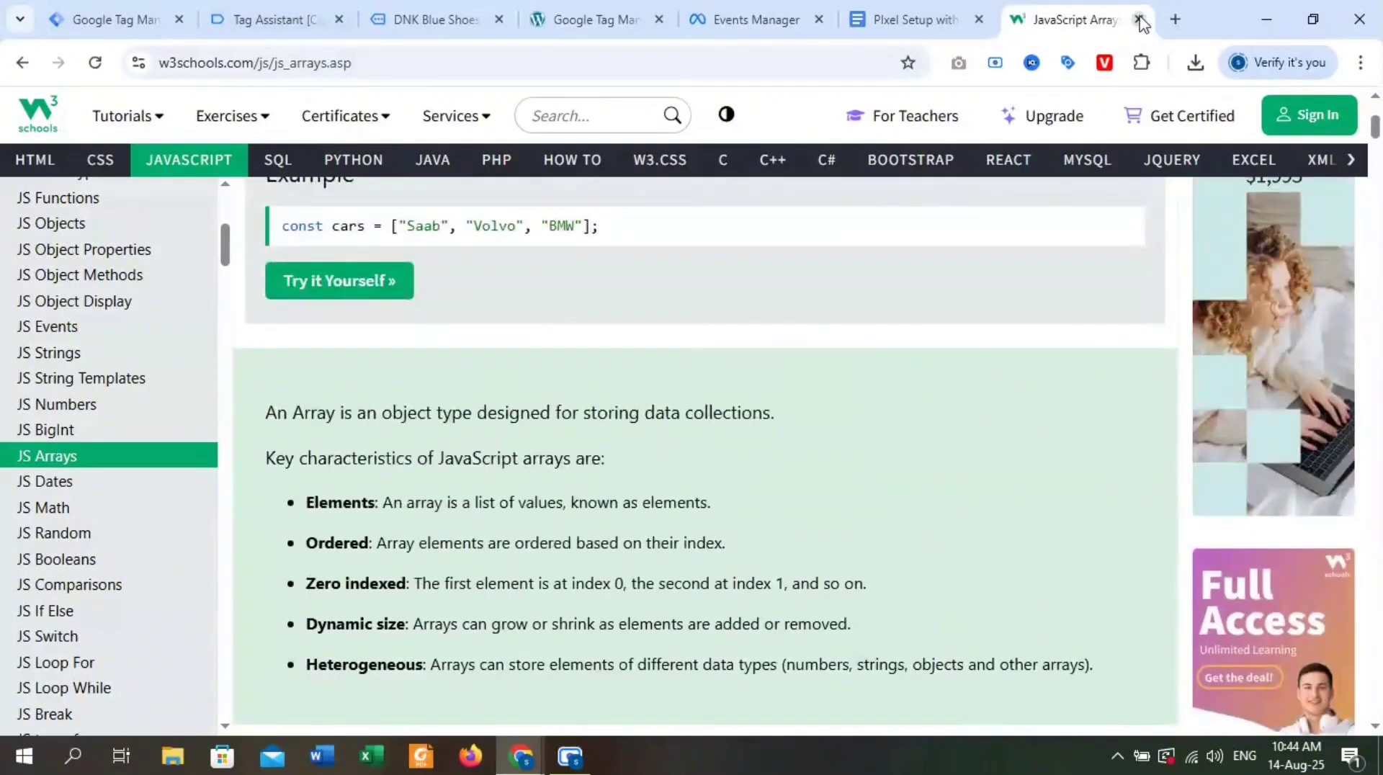
click(1139, 19)
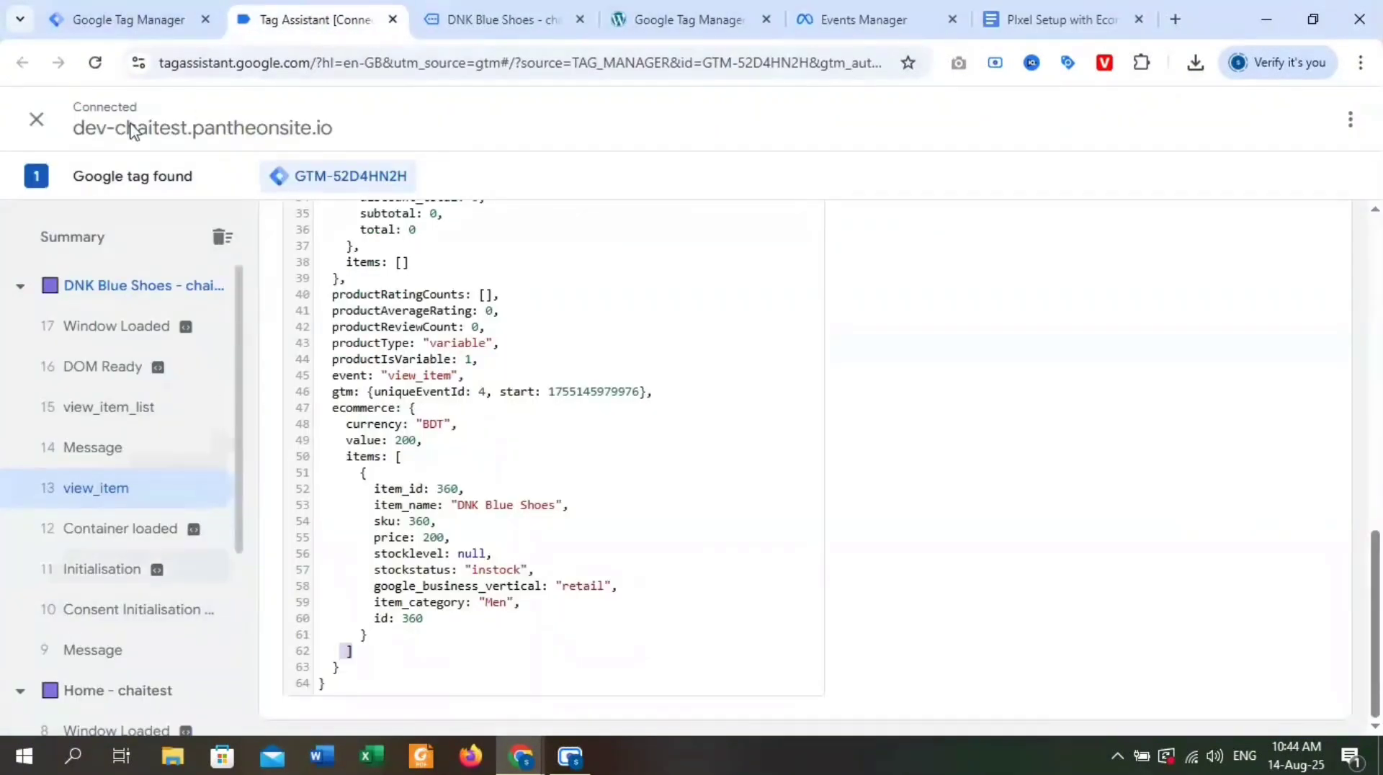
Insert the array index 0 in Tag Manager's Data Layer Variable Name, making it ecommerce.items.0.item_name.
click(108, 19)
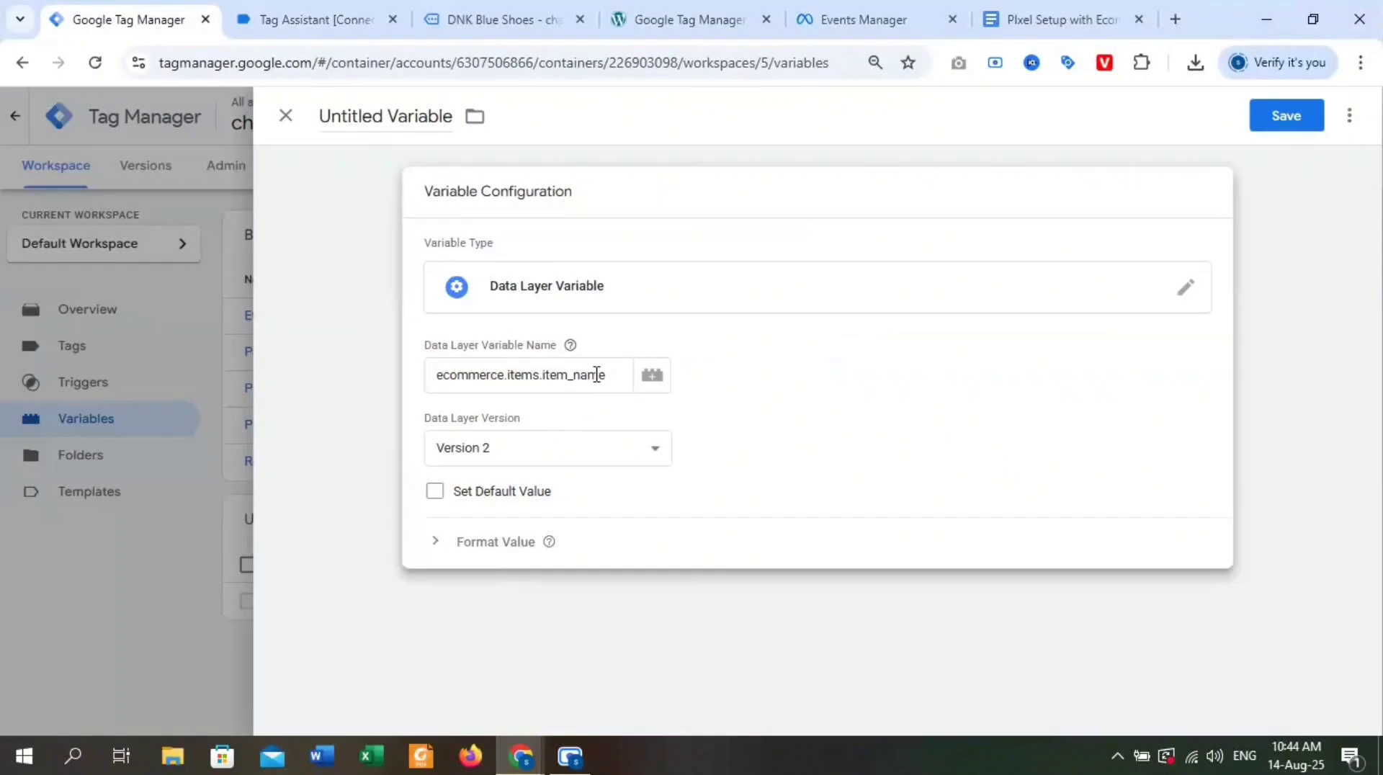
click(544, 375)
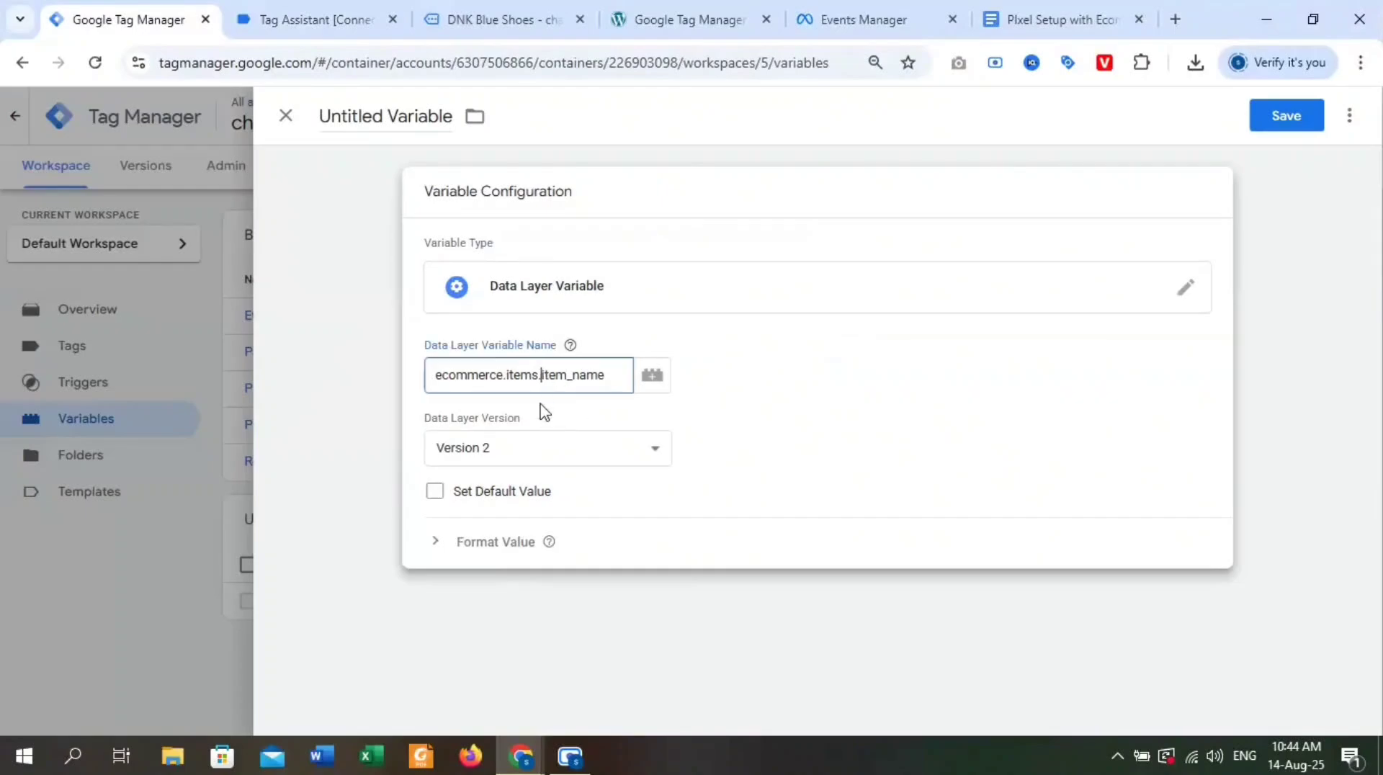
text(0.)
Name the data layer variable "dlv FB Product Name" and save it.
double_click(389, 115)
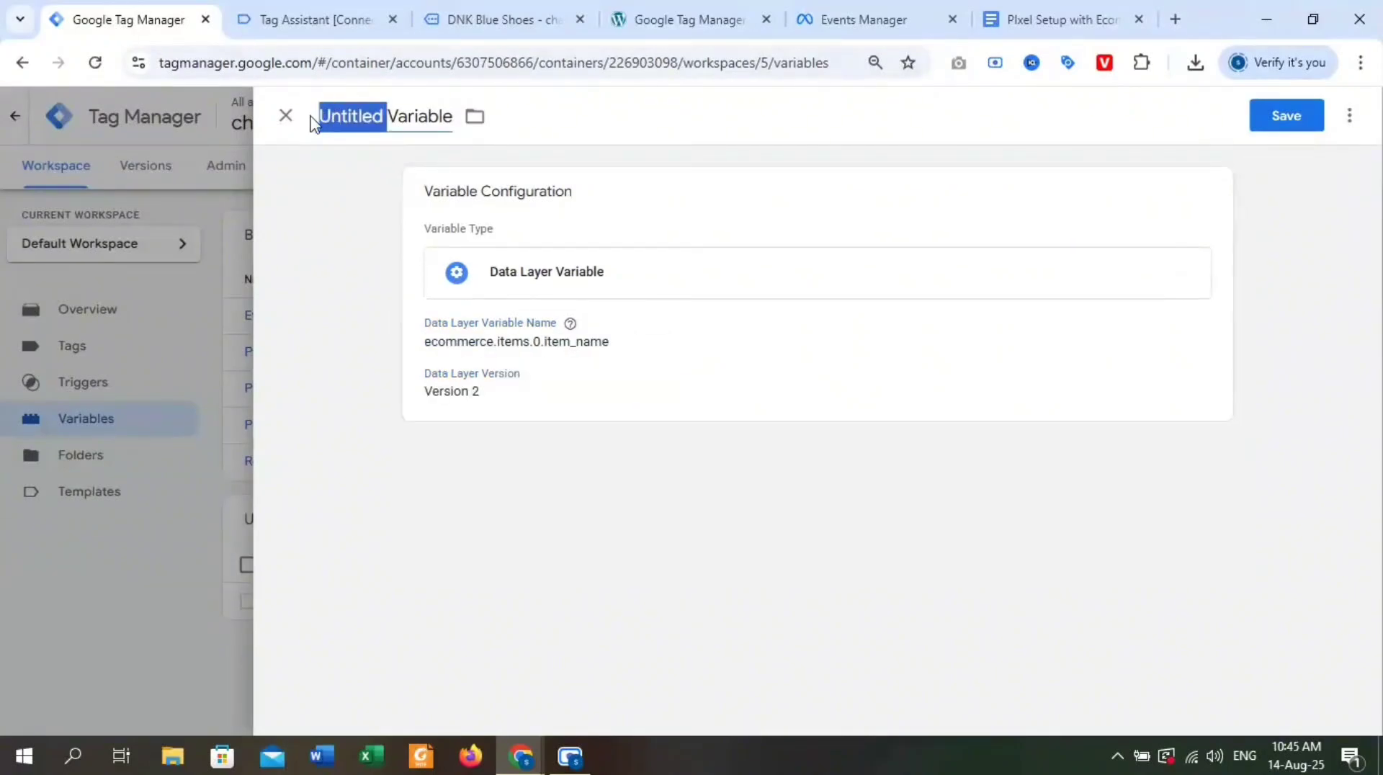
text(dlv FB Product Name)
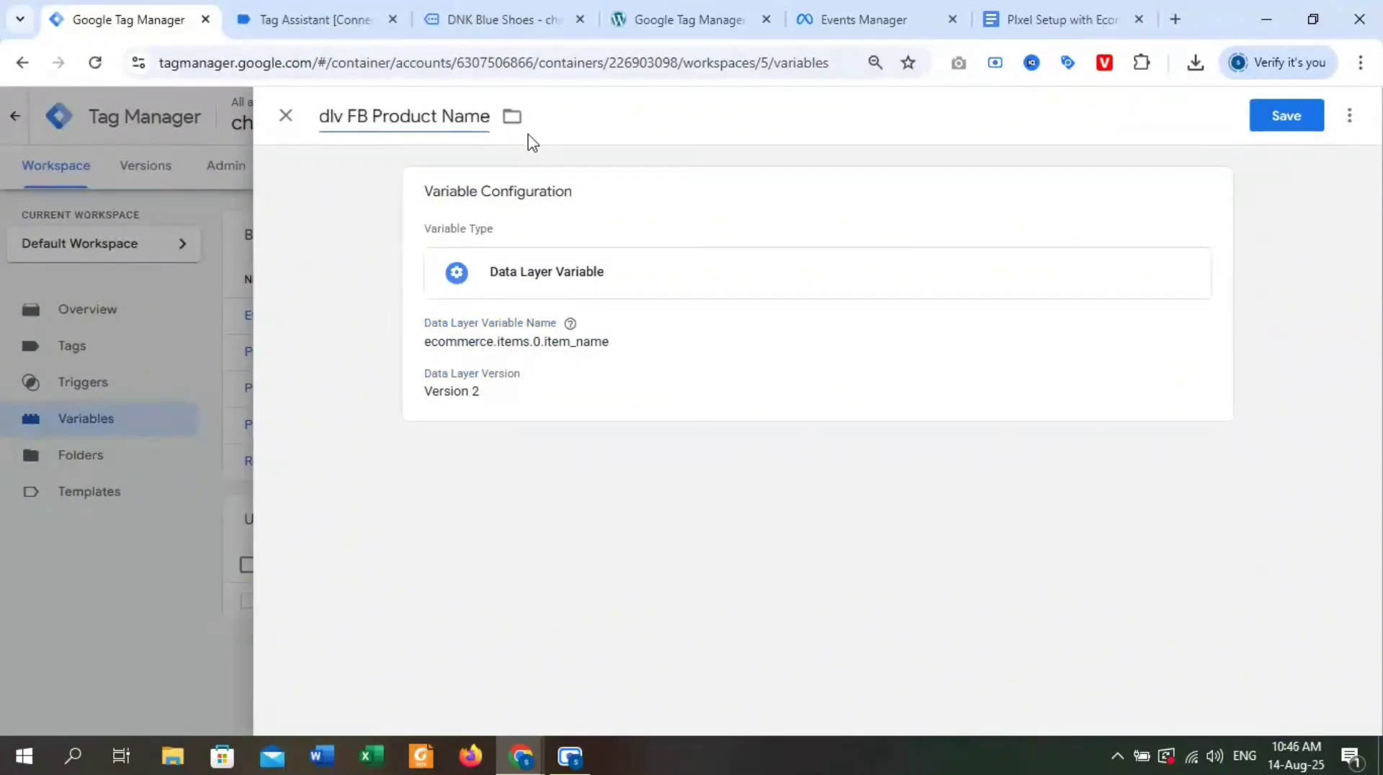
click(1283, 116)
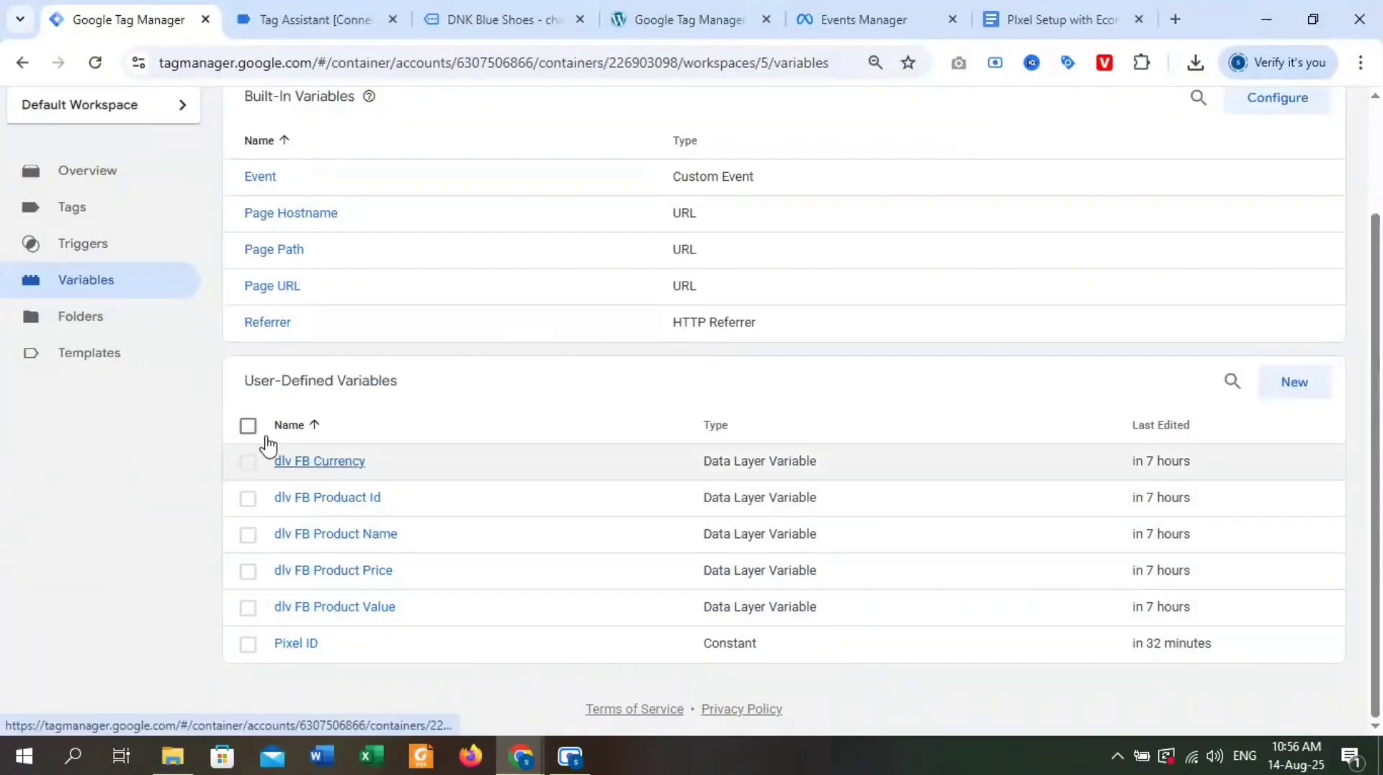
Open the View Content Tag's configuration for editing and expand its Object Properties section.
click(139, 219)
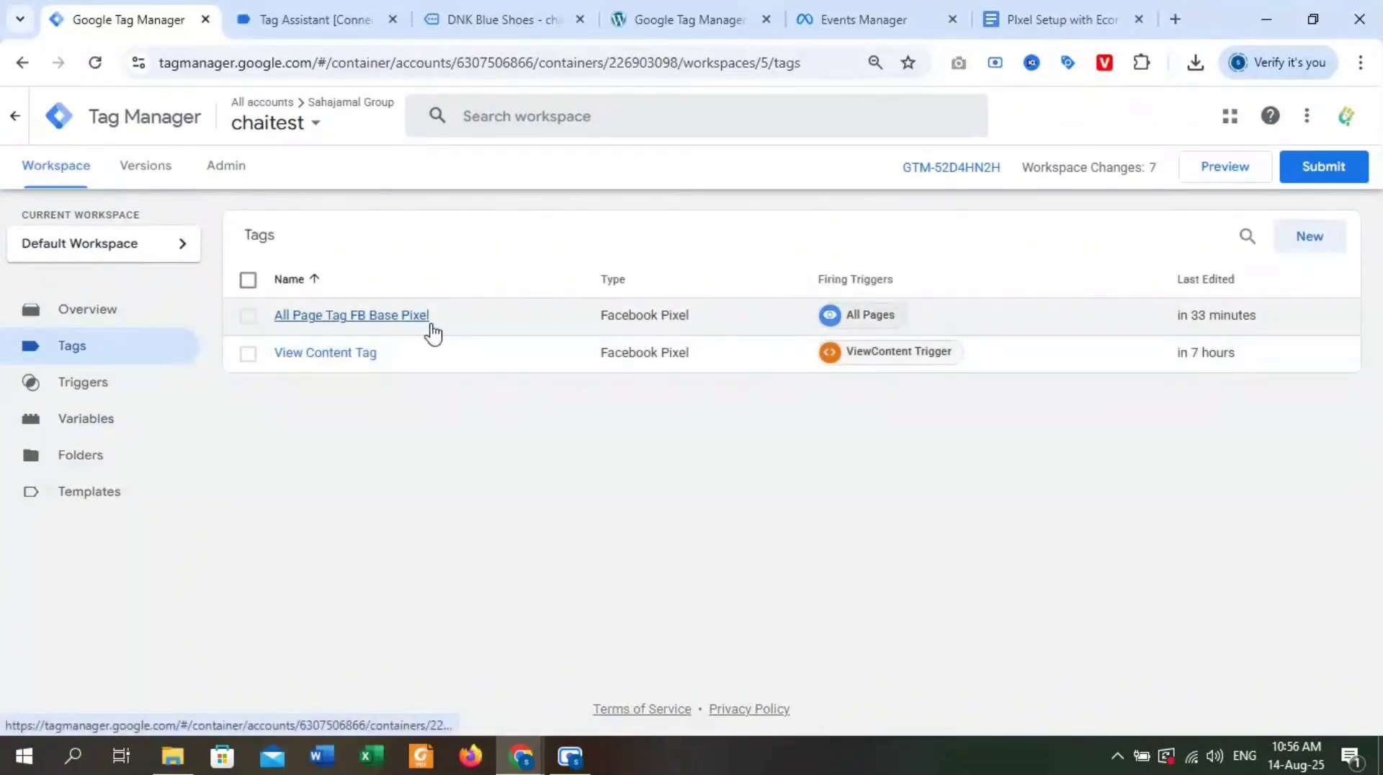
click(325, 355)
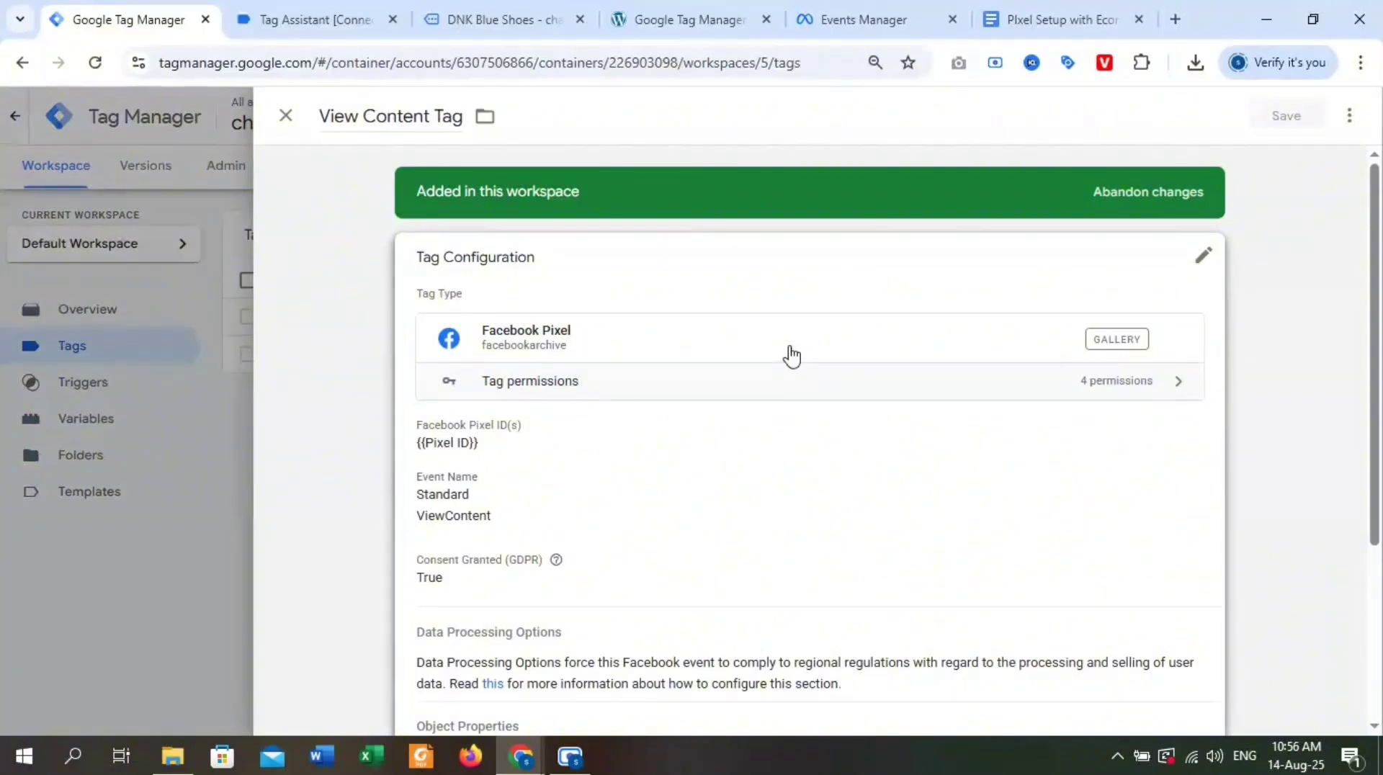
scroll(840, 377, down, 5)
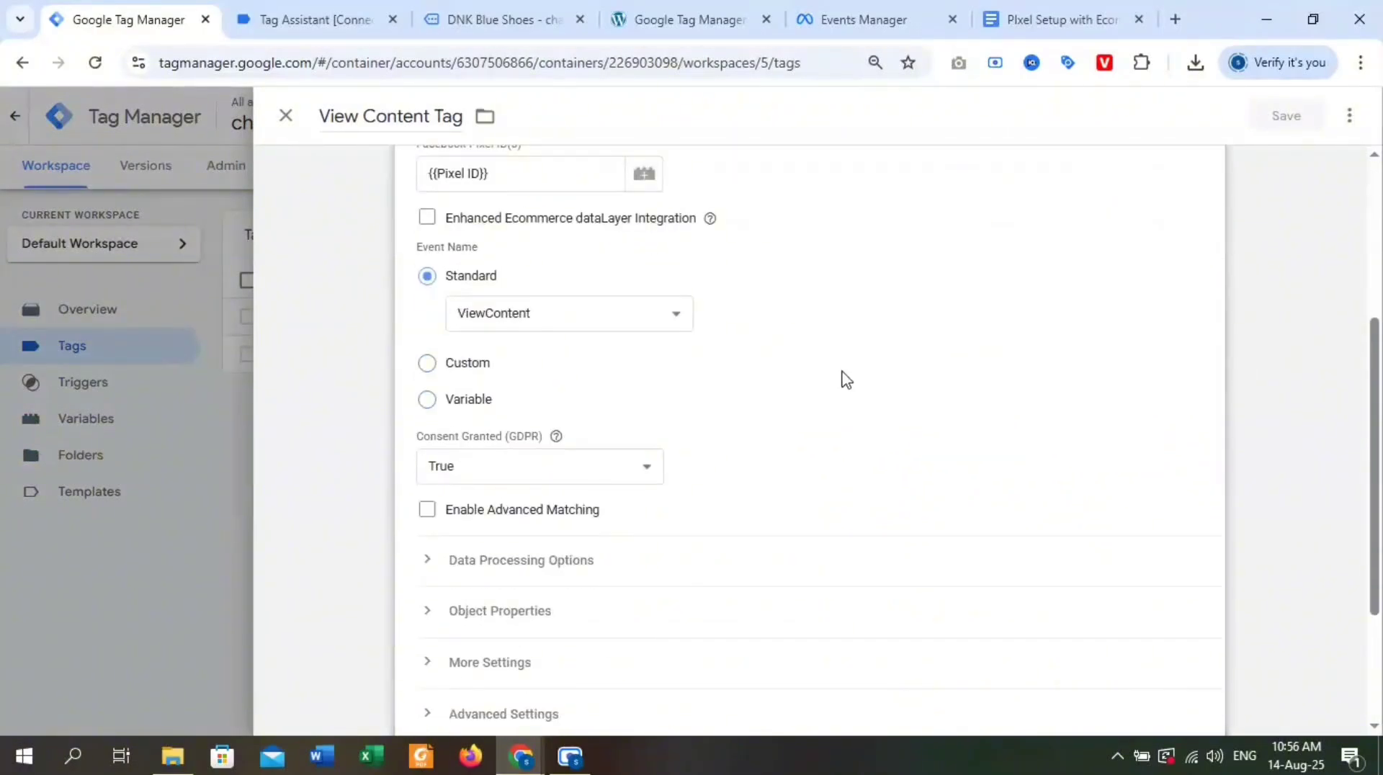
scroll(775, 421, down, 2)
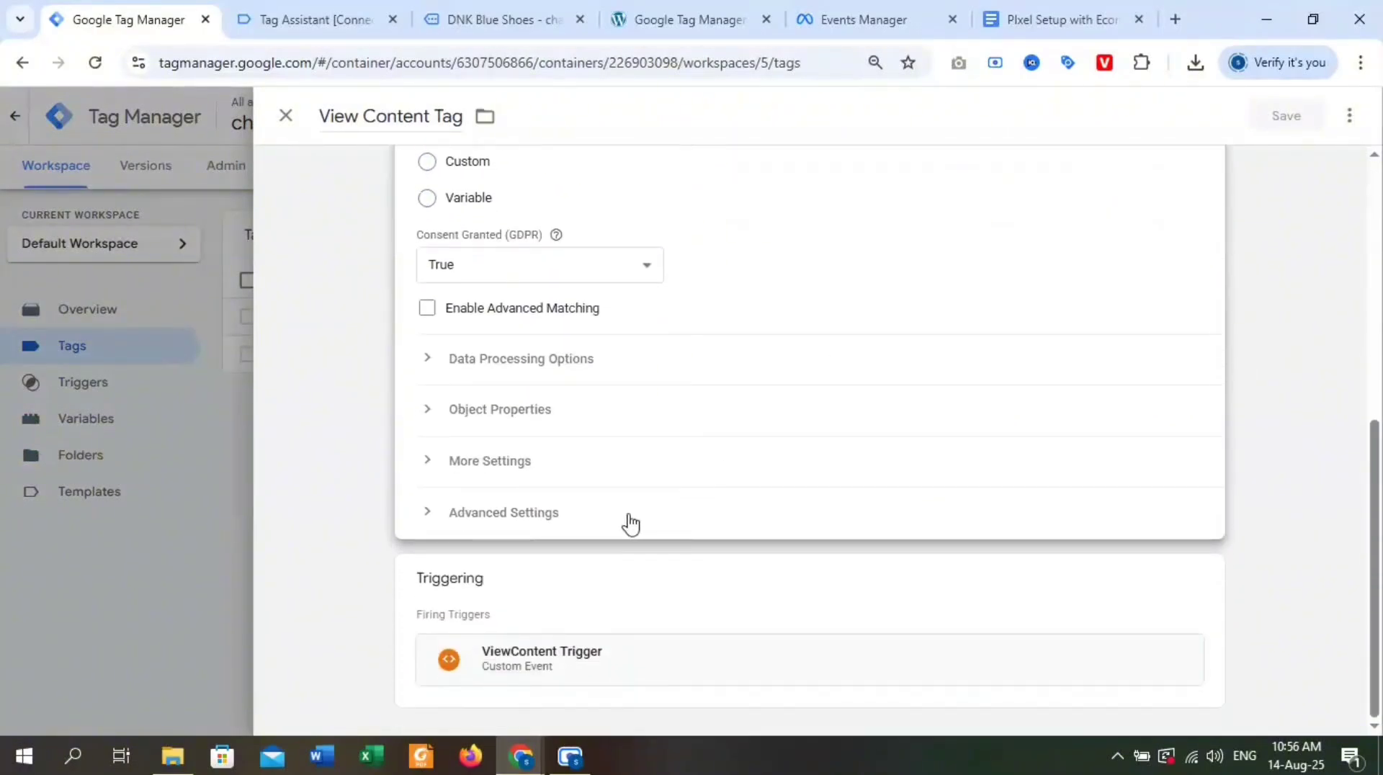
click(469, 416)
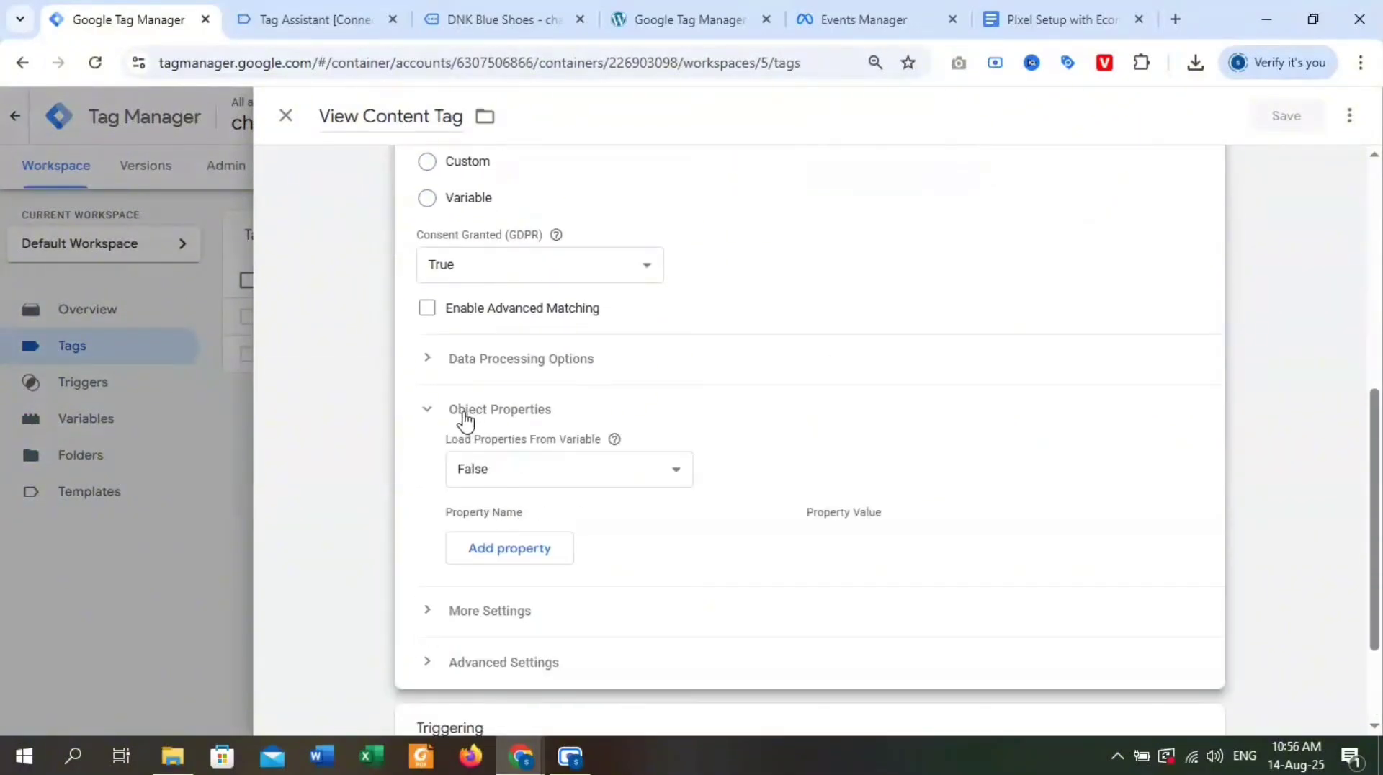
Add six empty property rows to the View Content Tag's Object Properties.
click(503, 561)
click(478, 598)
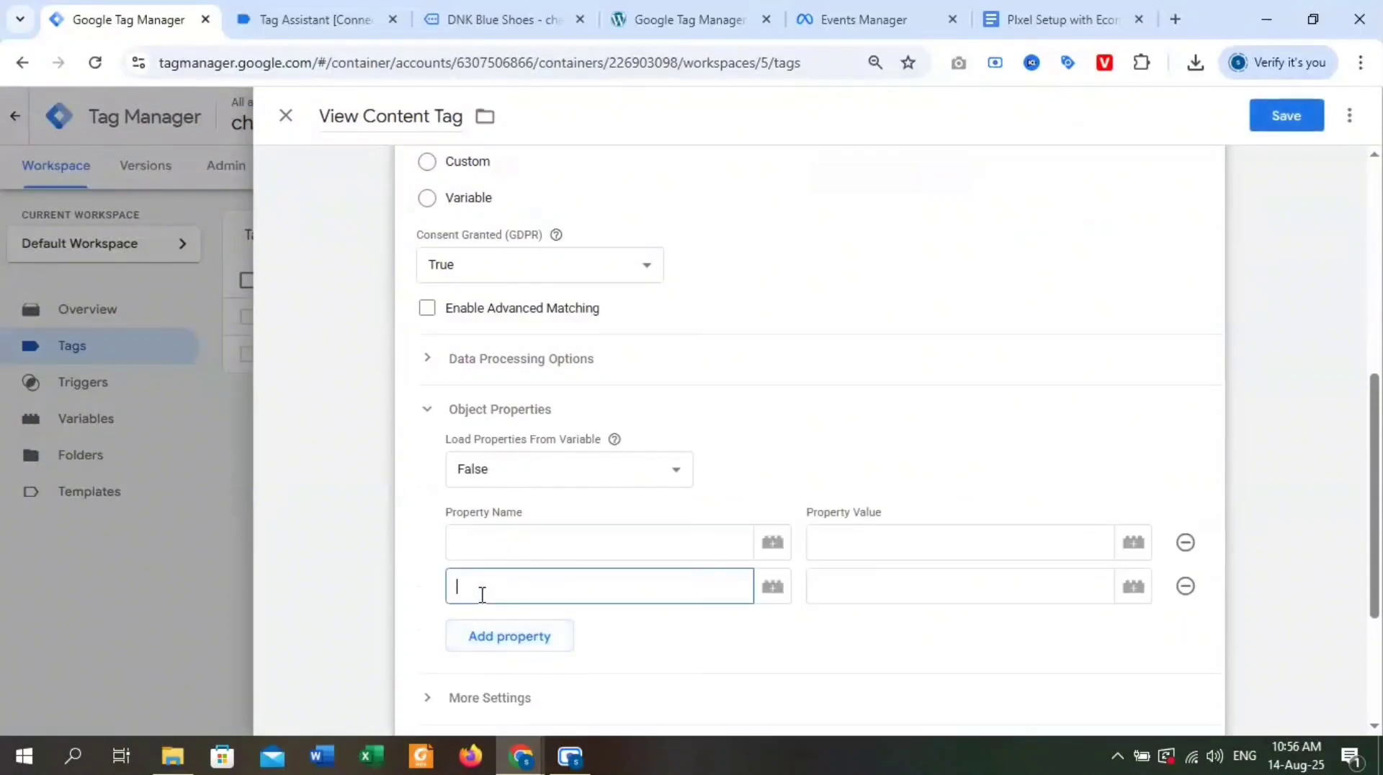
click(475, 637)
click(482, 677)
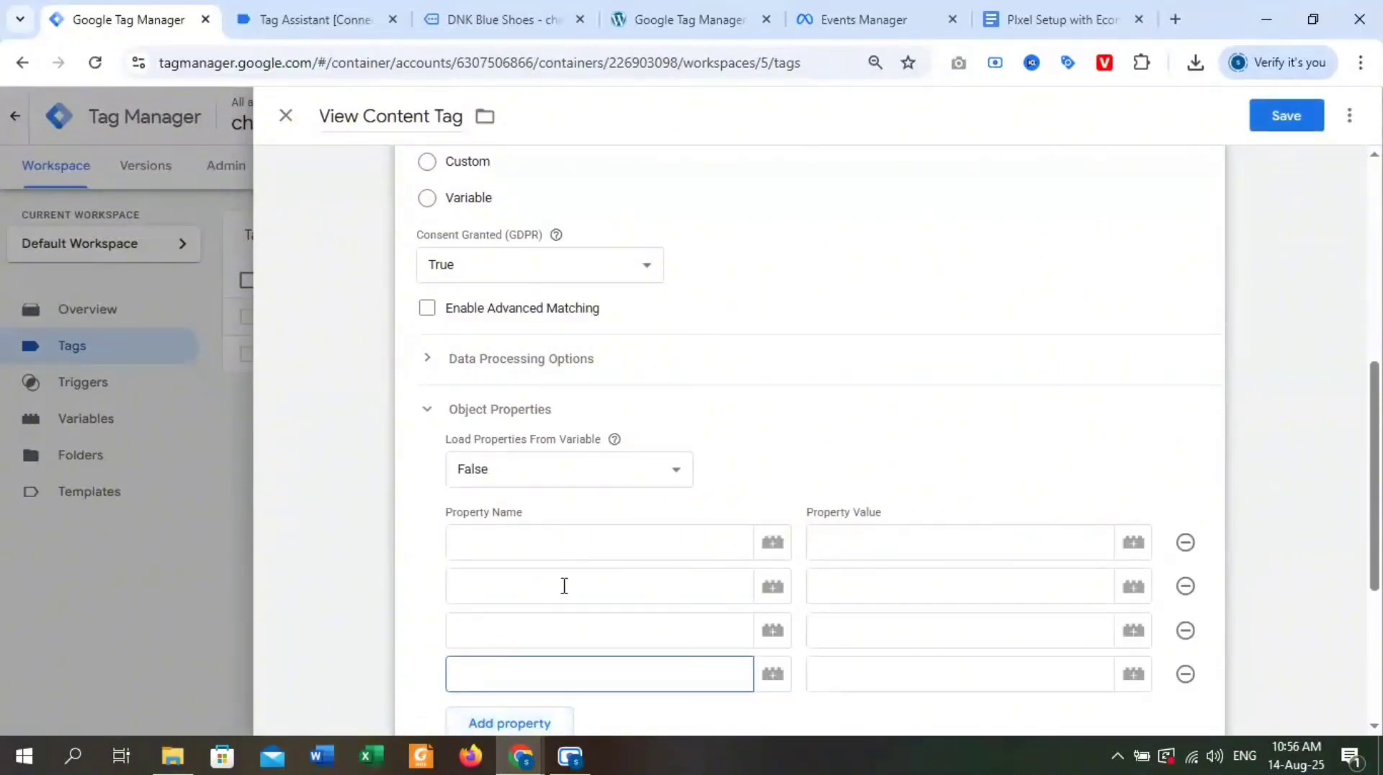
scroll(563, 587, down, 3)
click(510, 533)
click(488, 565)
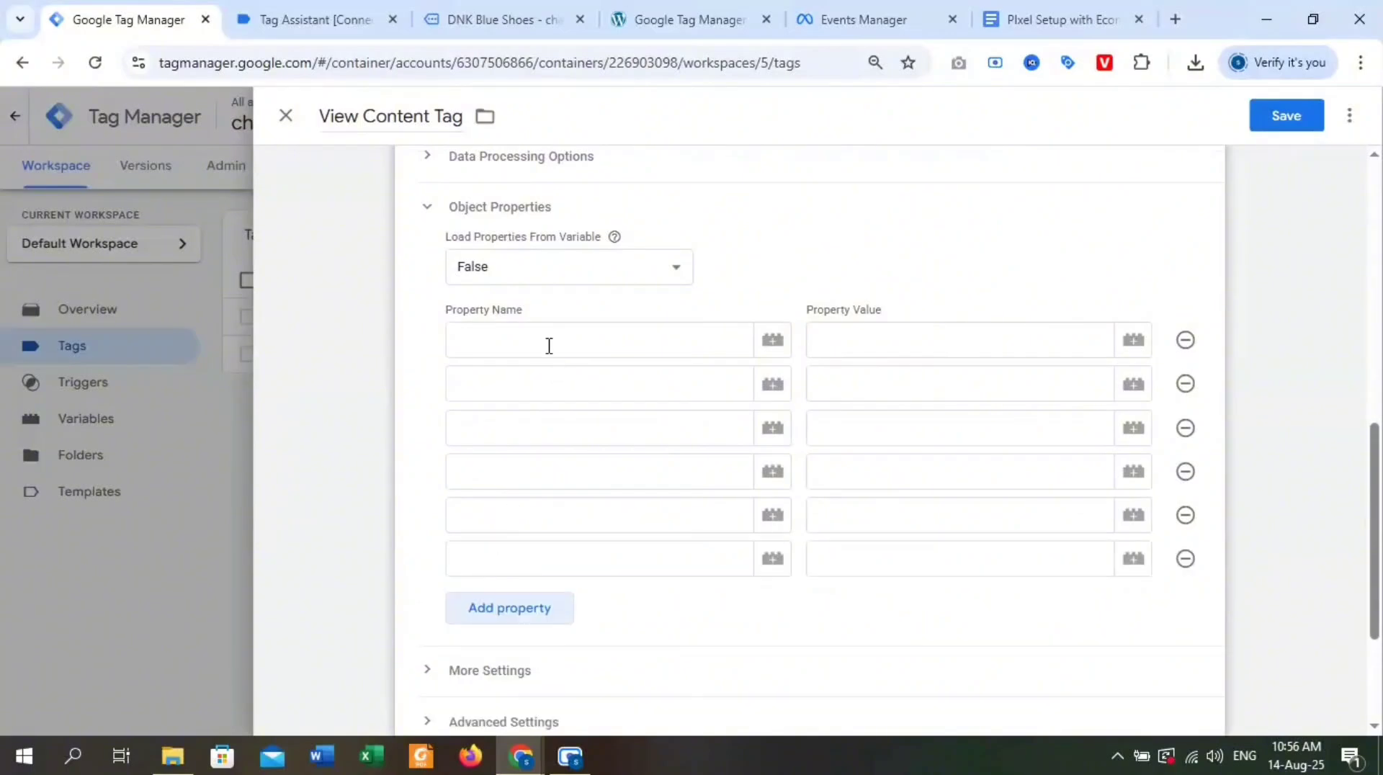
Copy content_type from the parameter list in the PIxel Setup with Ecommerce document and enter it as the tag's first property name.
click(549, 340)
click(490, 18)
click(670, 16)
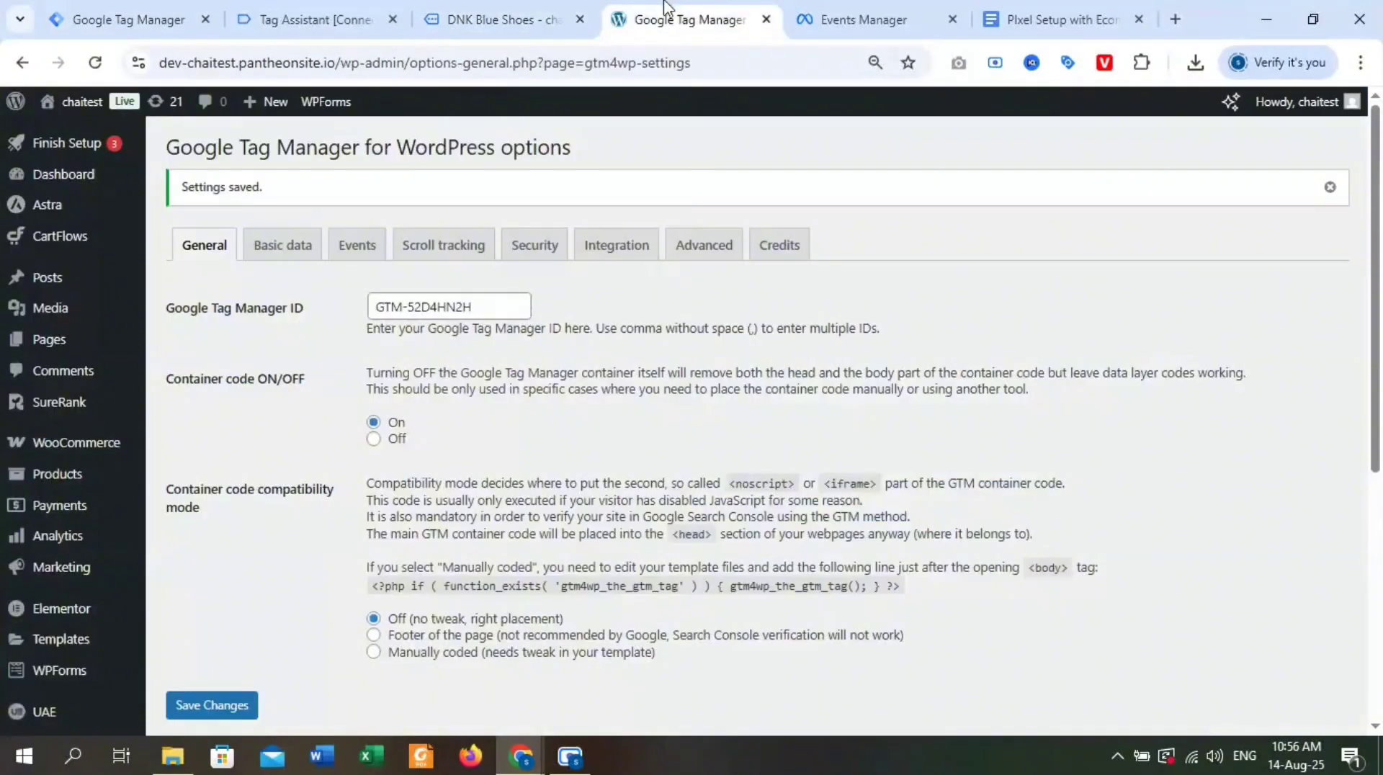
click(1029, 16)
scroll(624, 459, up, 2)
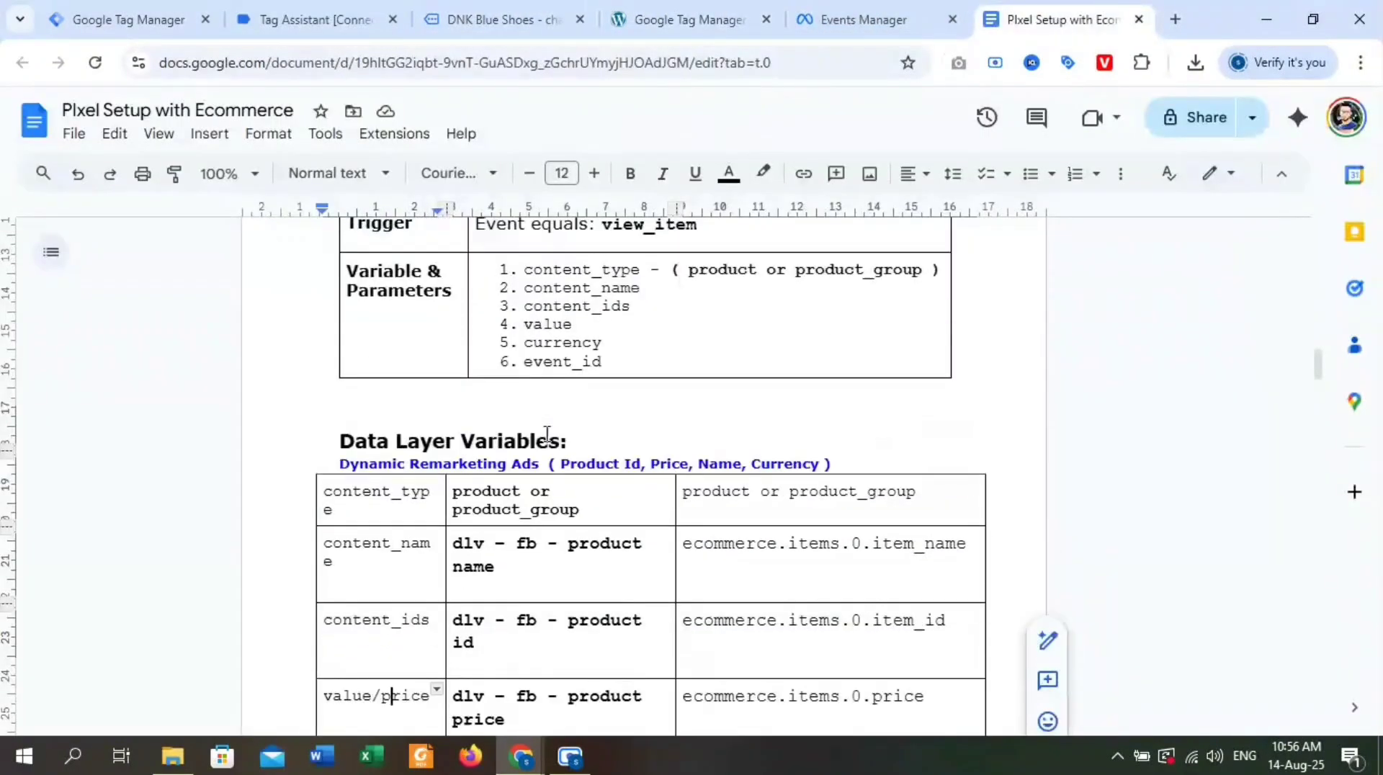
double_click(556, 397)
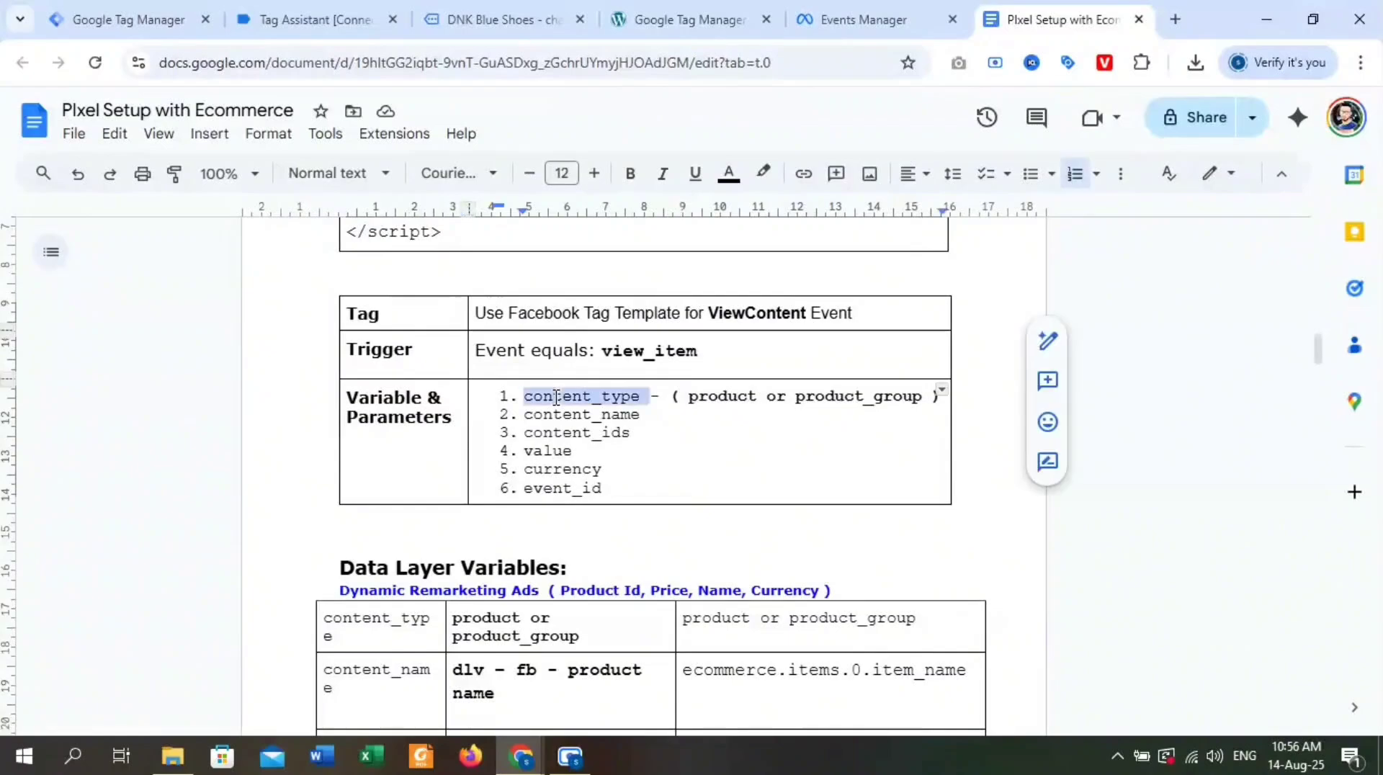
click(556, 397)
double_click(556, 397)
drag(638, 398, 526, 406)
key(ctrl+c)
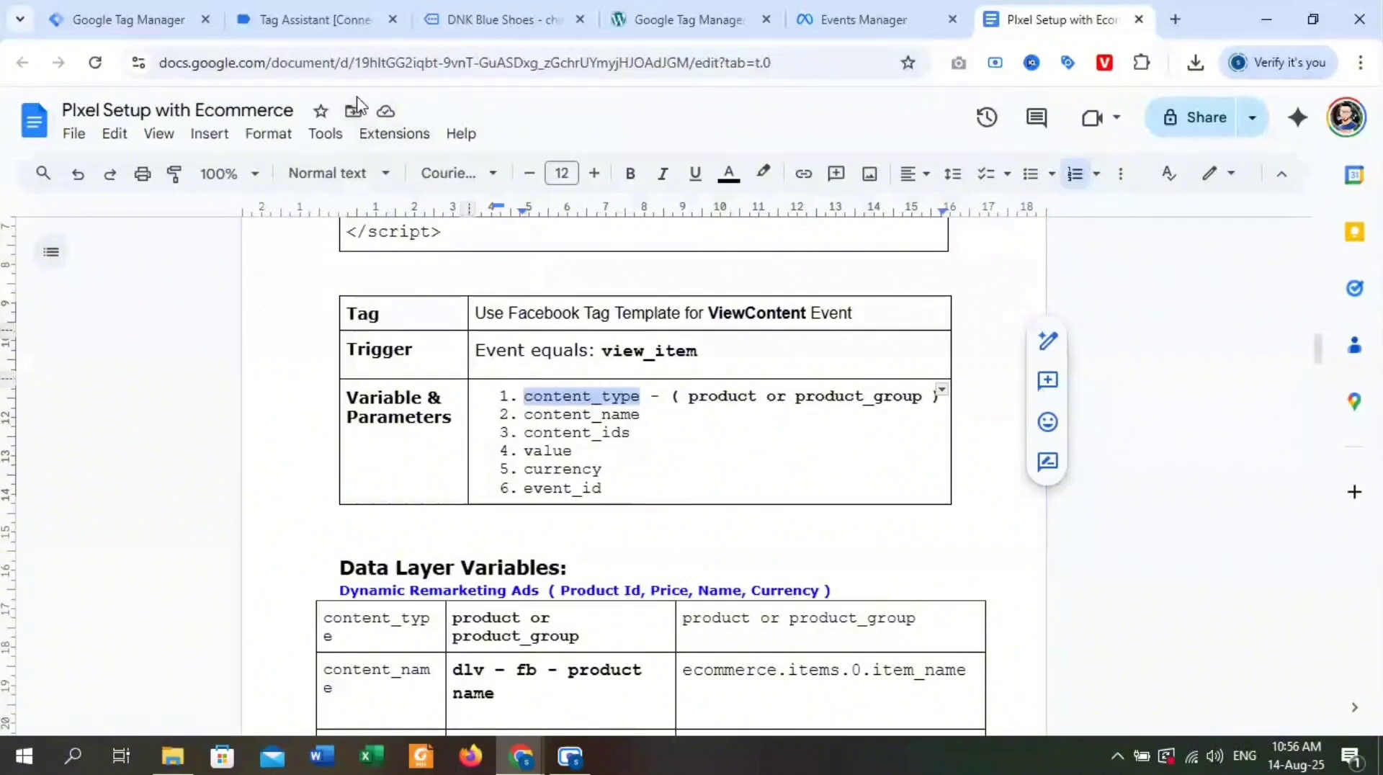
click(170, 24)
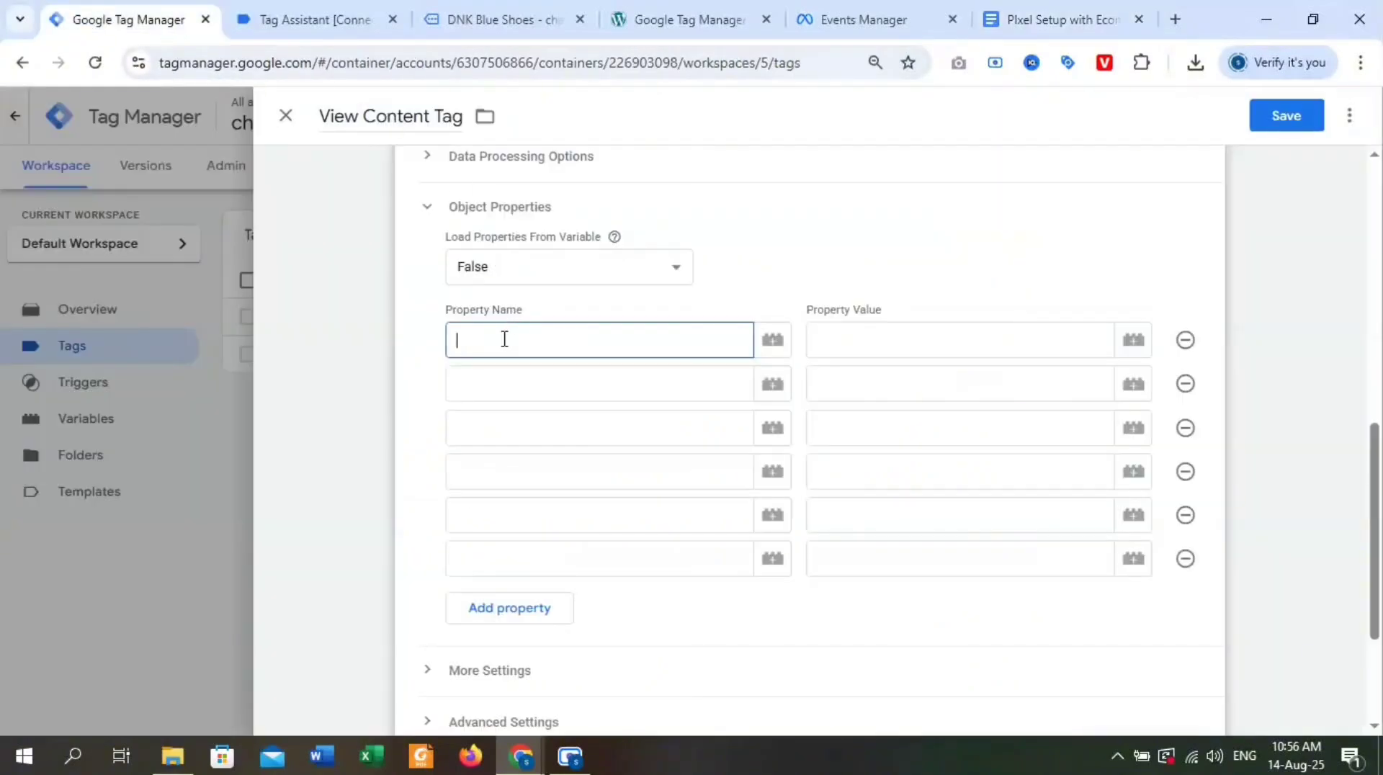
key(ctrl+v)
Move the PIxel Setup with Ecommerce document's browser tab directly after the Google Tag Manager tab.
click(820, 343)
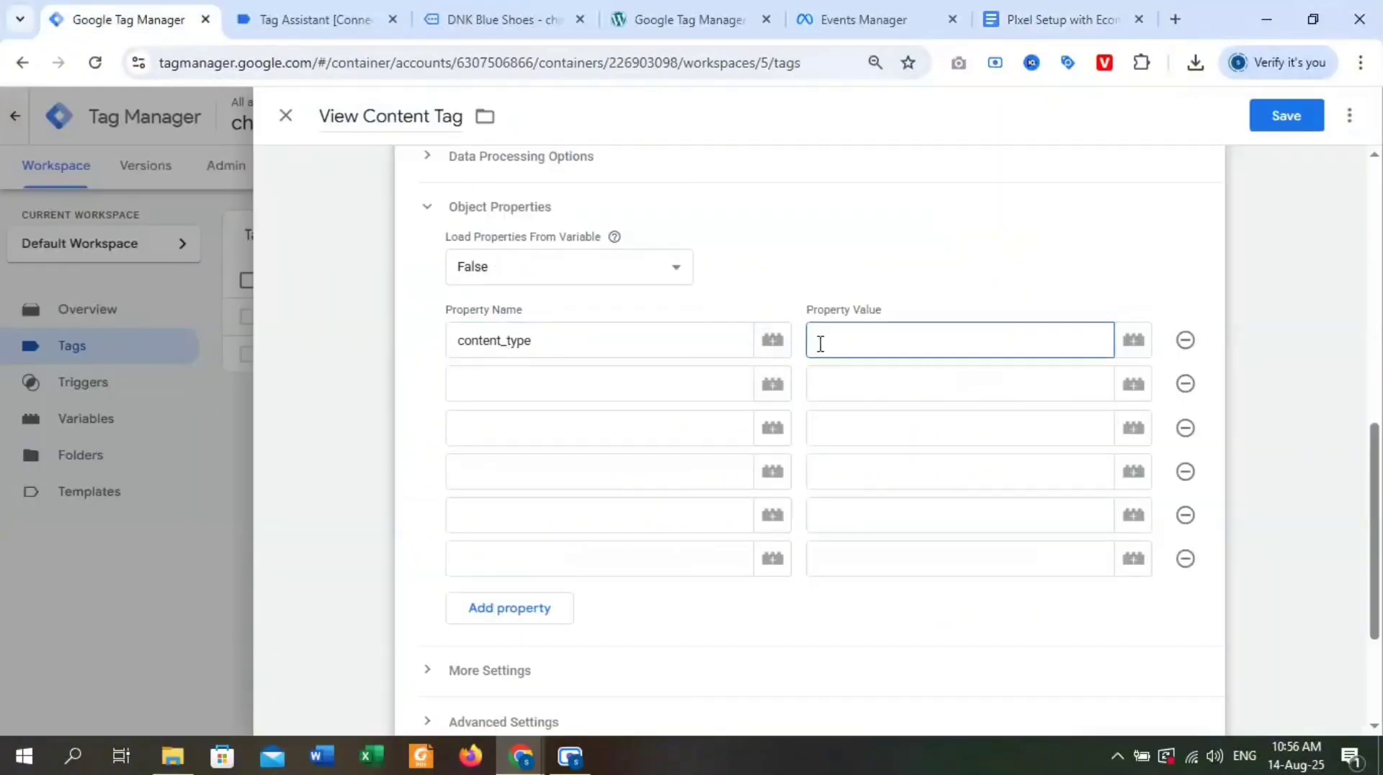
click(357, 10)
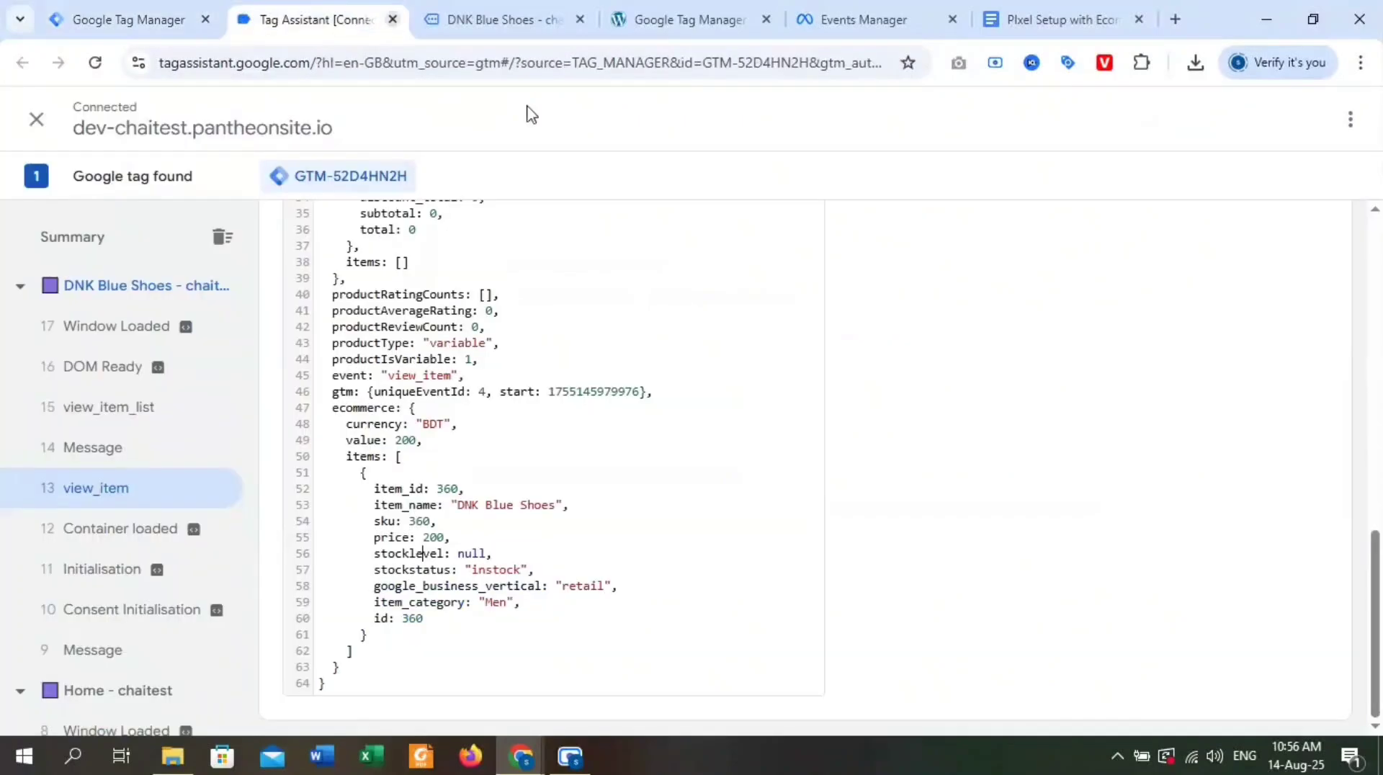
click(534, 10)
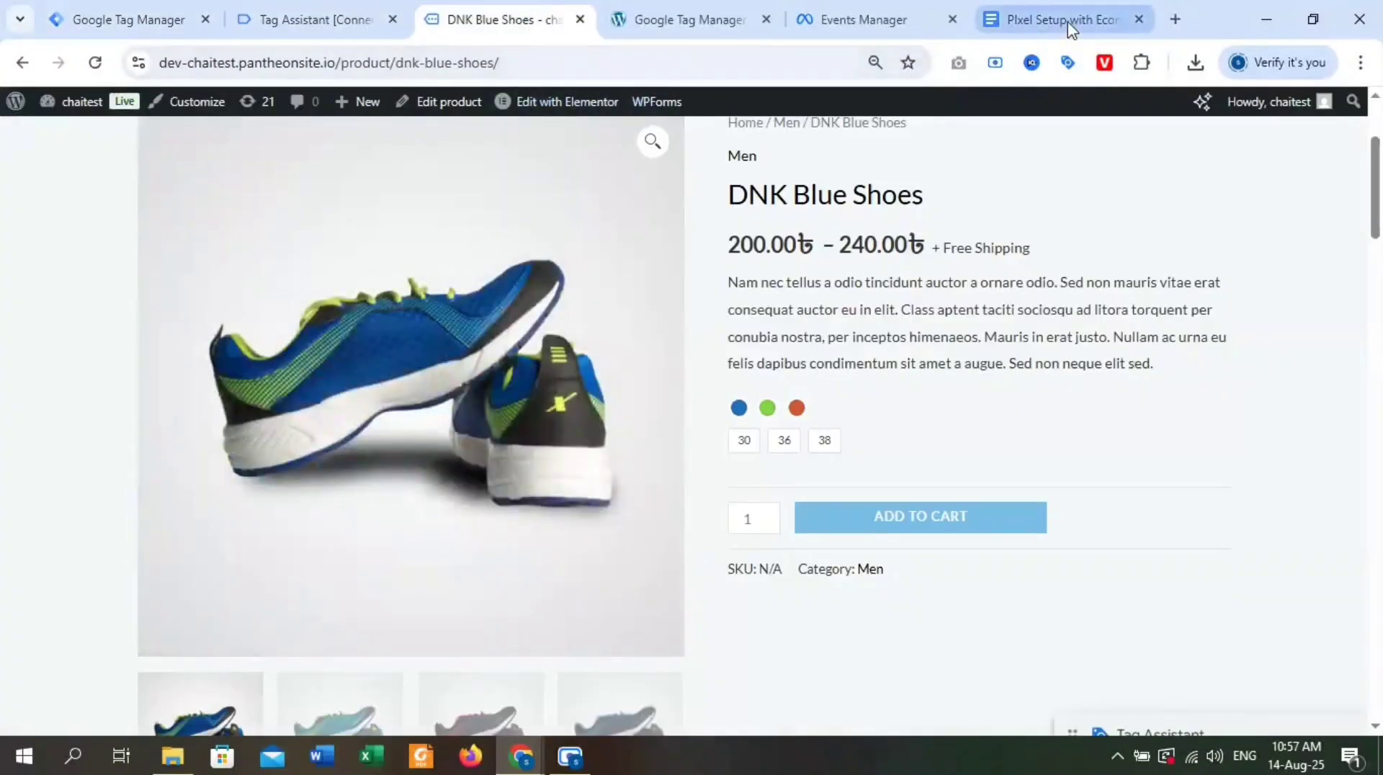
drag(1065, 22, 339, 21)
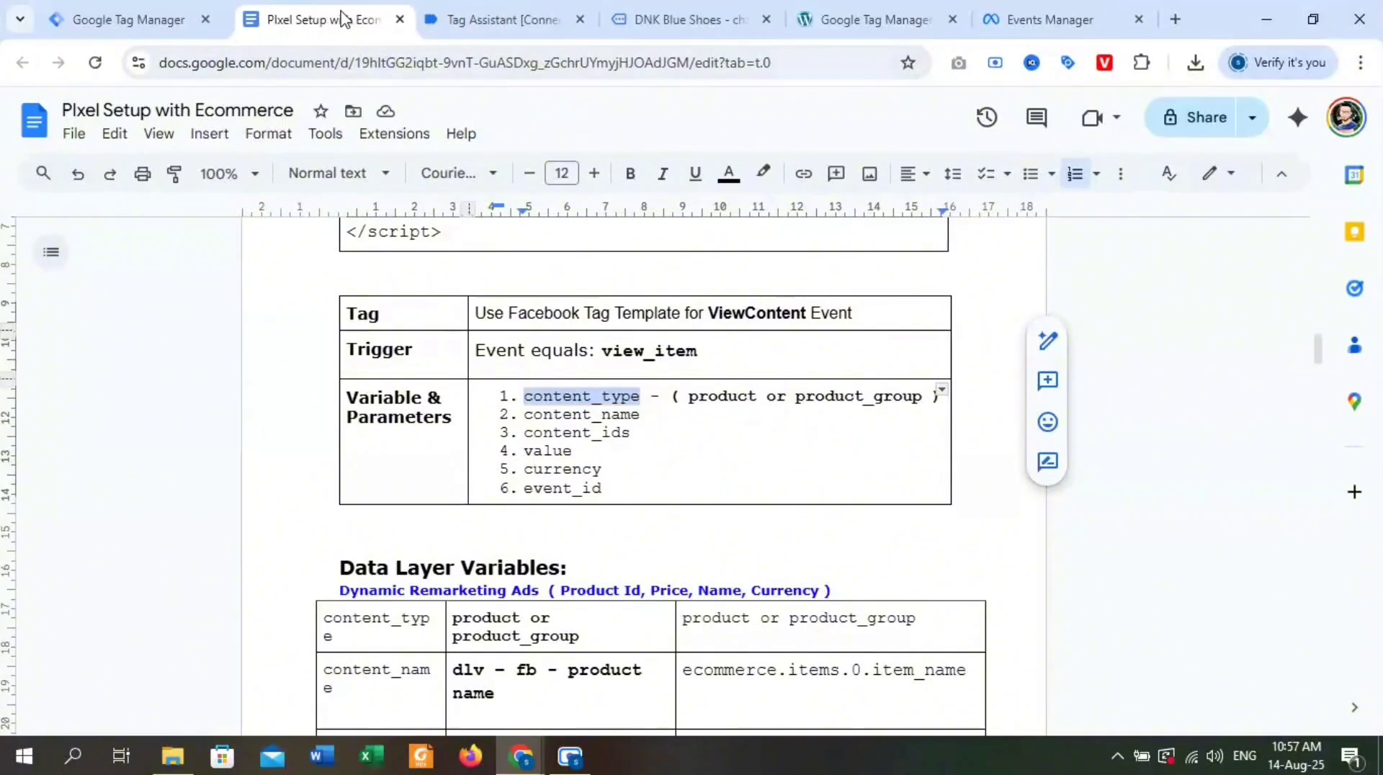
Copy "product" from the document's content_type entry and enter it as the content_type property value in Tag Manager.
click(729, 397)
double_click(729, 397)
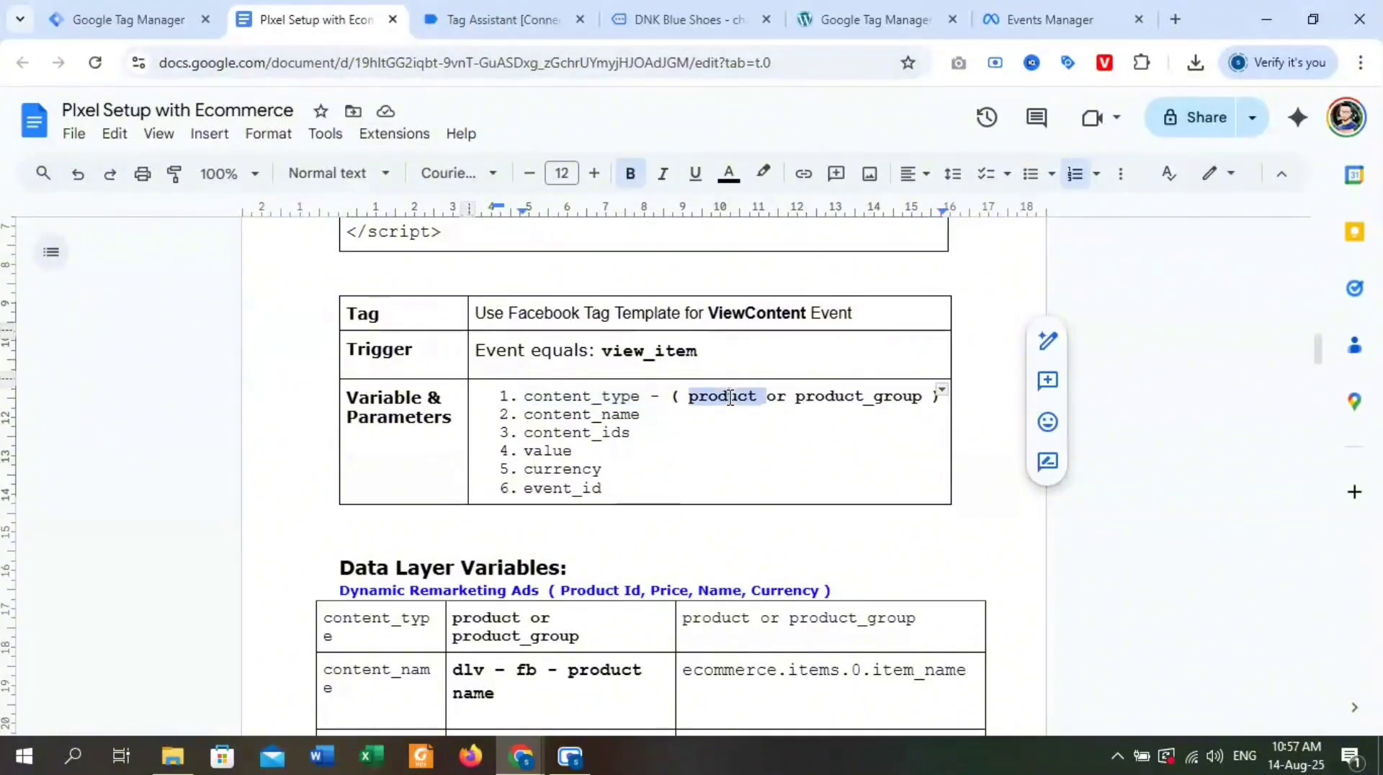
click(729, 397)
click(712, 397)
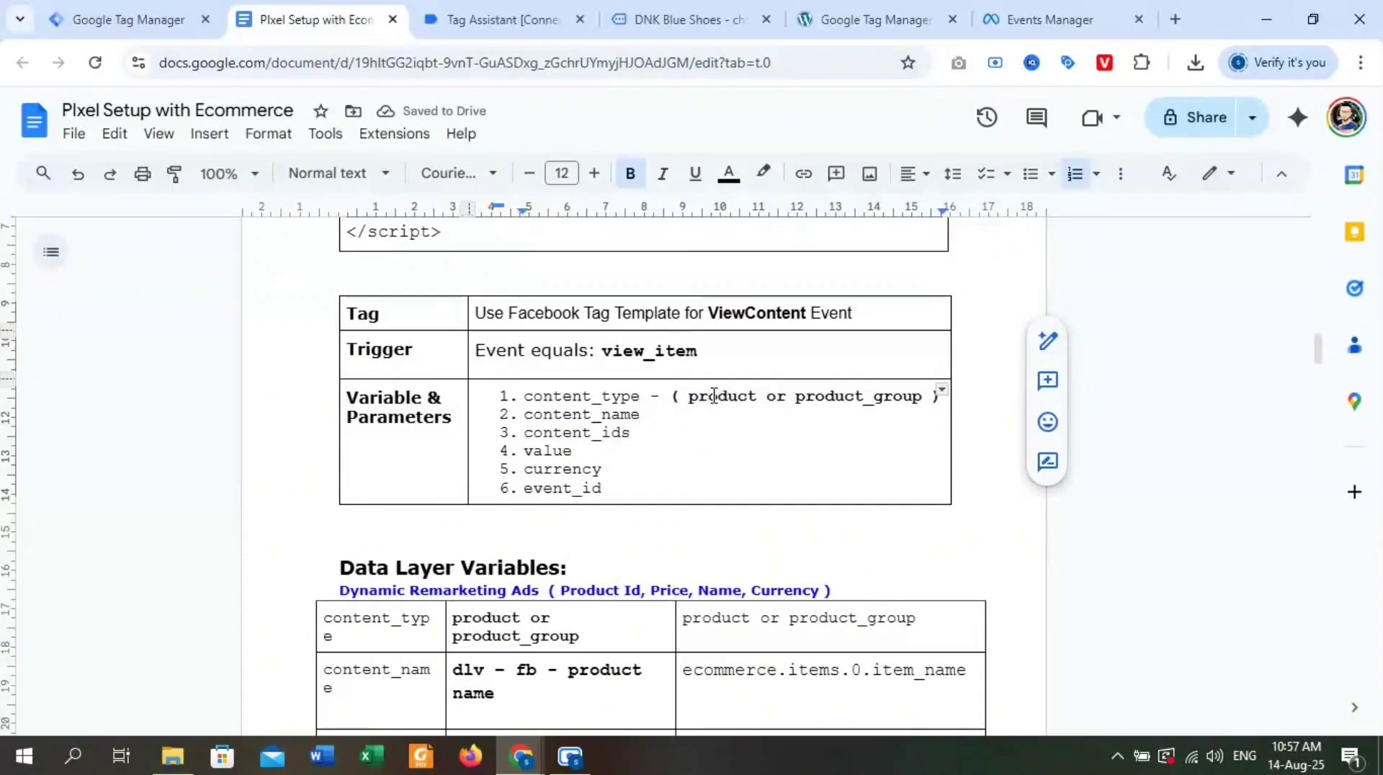
double_click(714, 396)
key(ctrl+c)
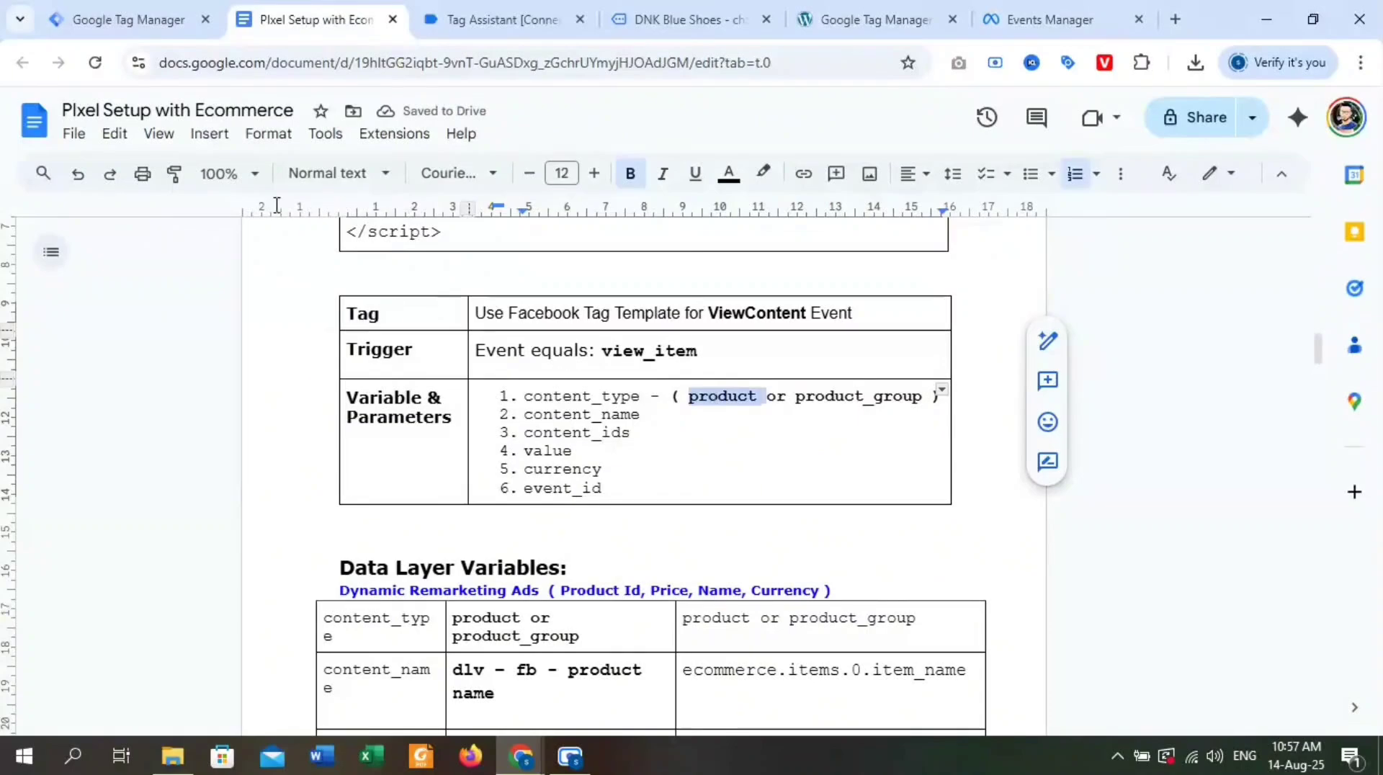
click(128, 20)
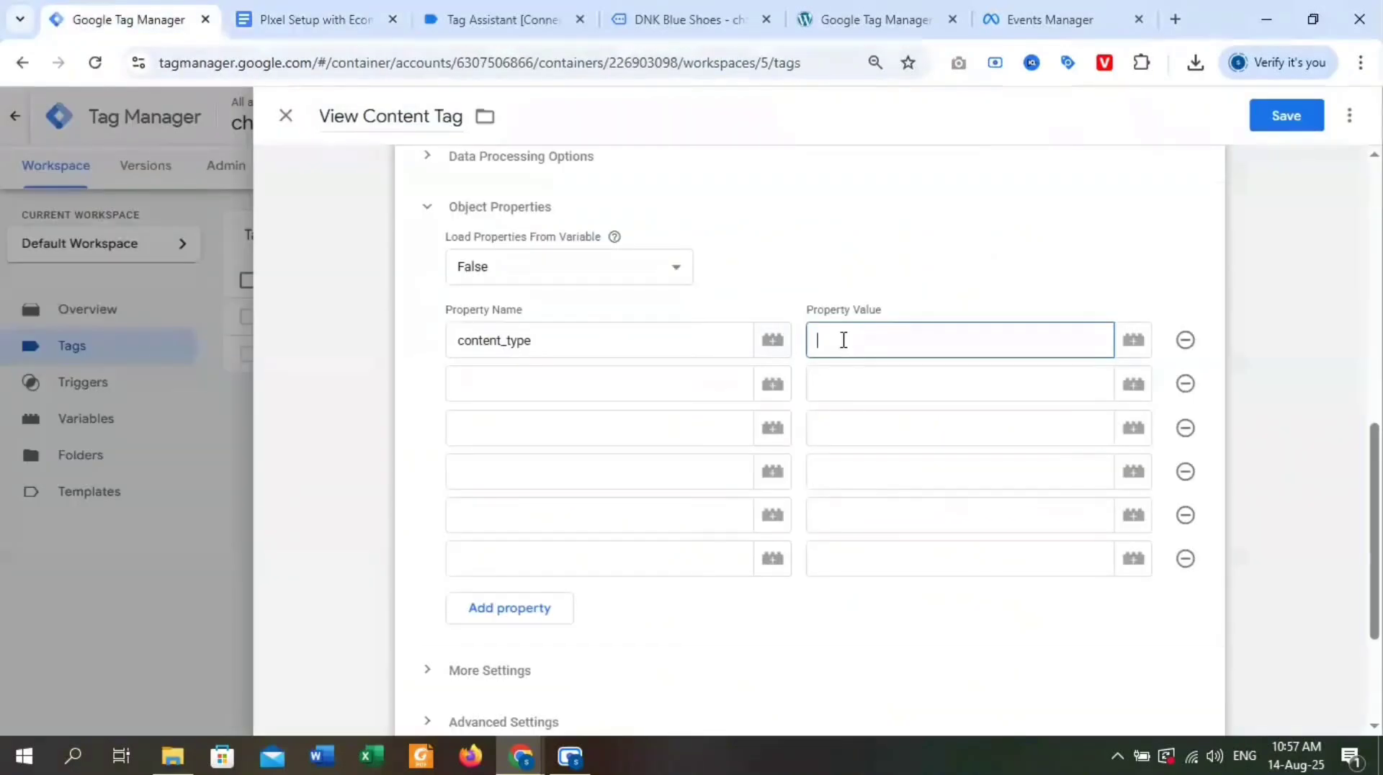
key(ctrl+v)
Fill the second property row with content_name, copied from the document, and the variable {{dlv FB Product Name}} as its value.
click(310, 17)
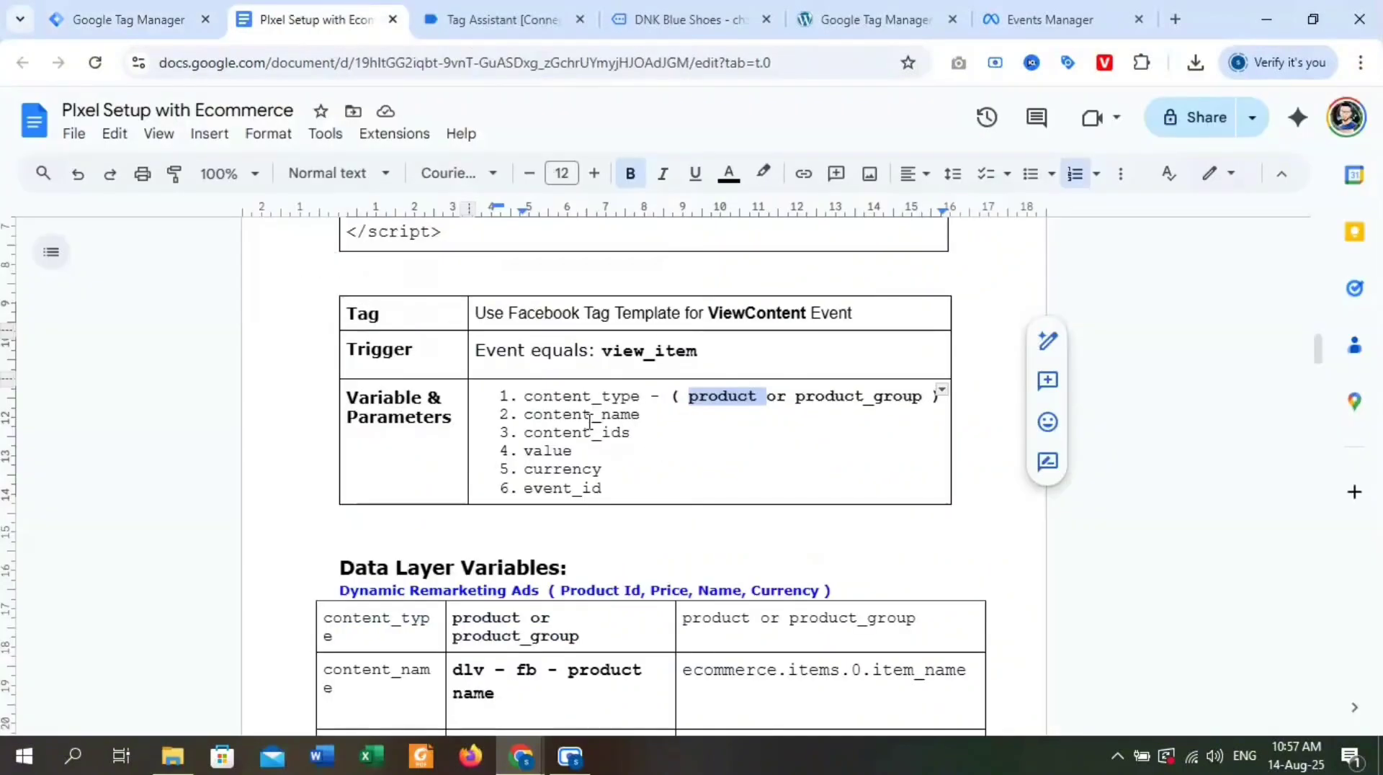
double_click(566, 416)
key(ctrl+c)
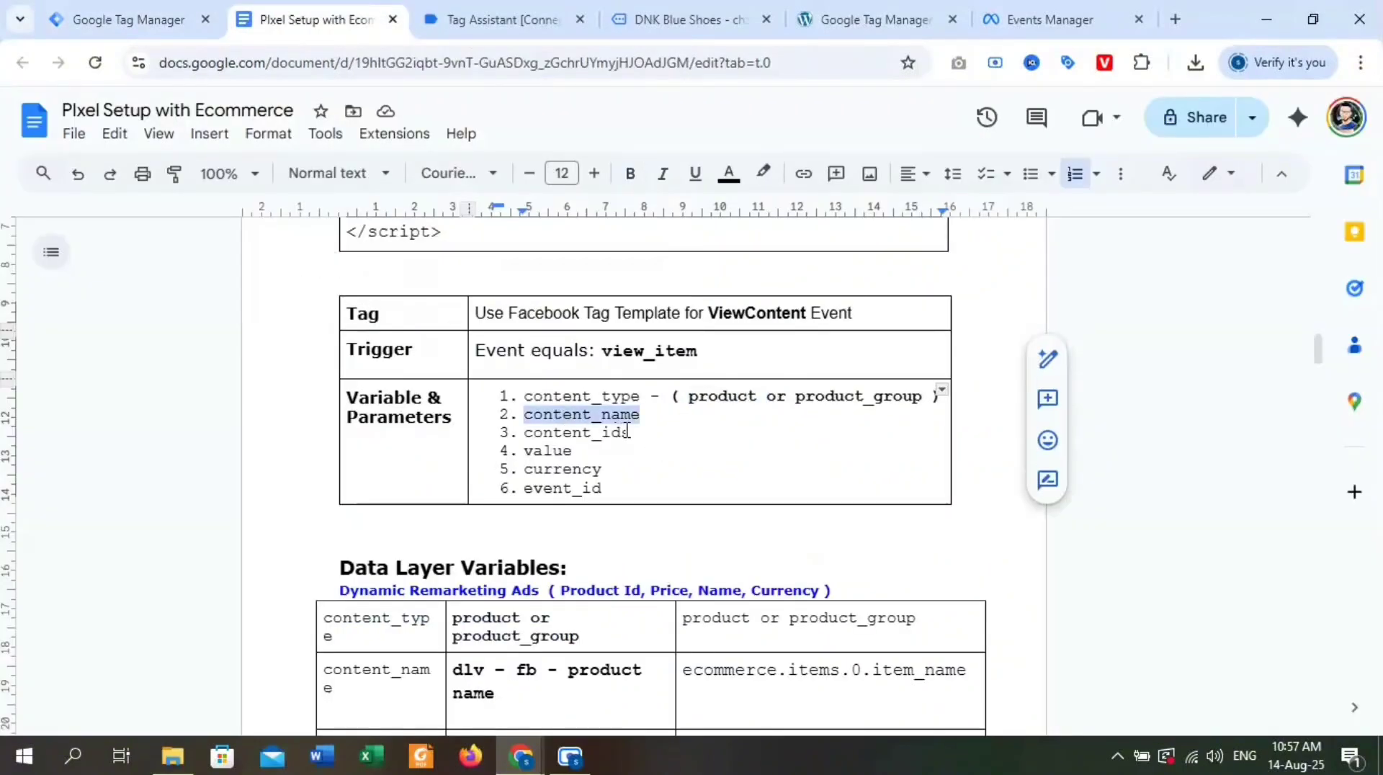
click(161, 17)
click(507, 384)
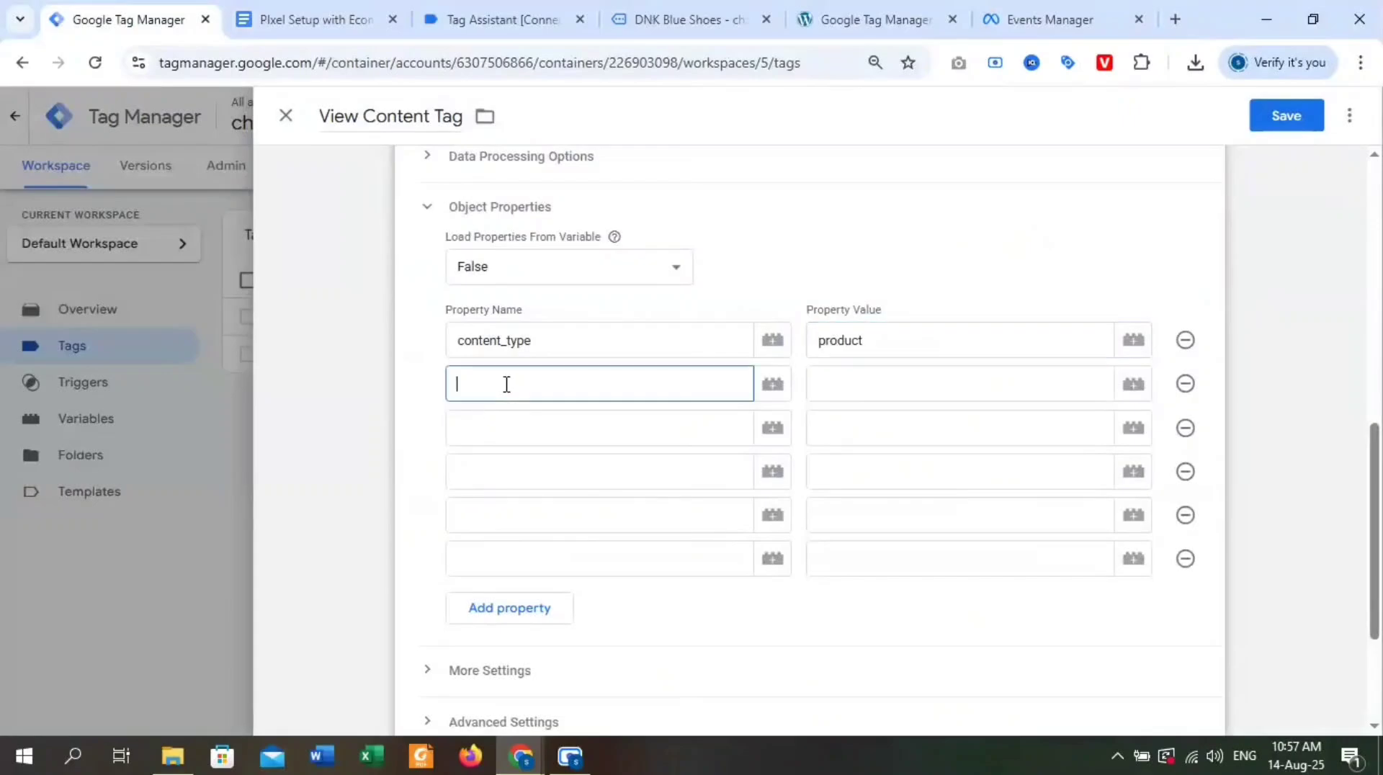
key(ctrl+v)
click(838, 394)
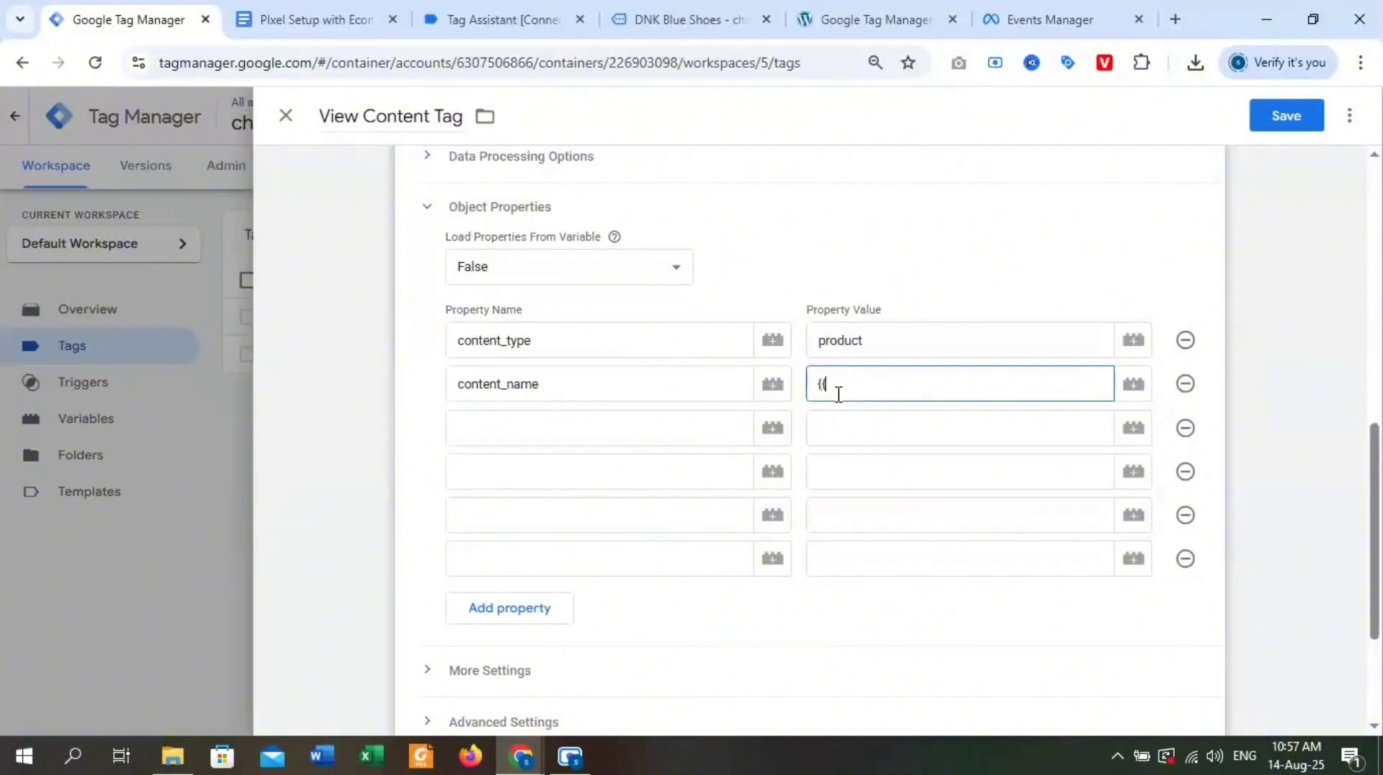
text({{)
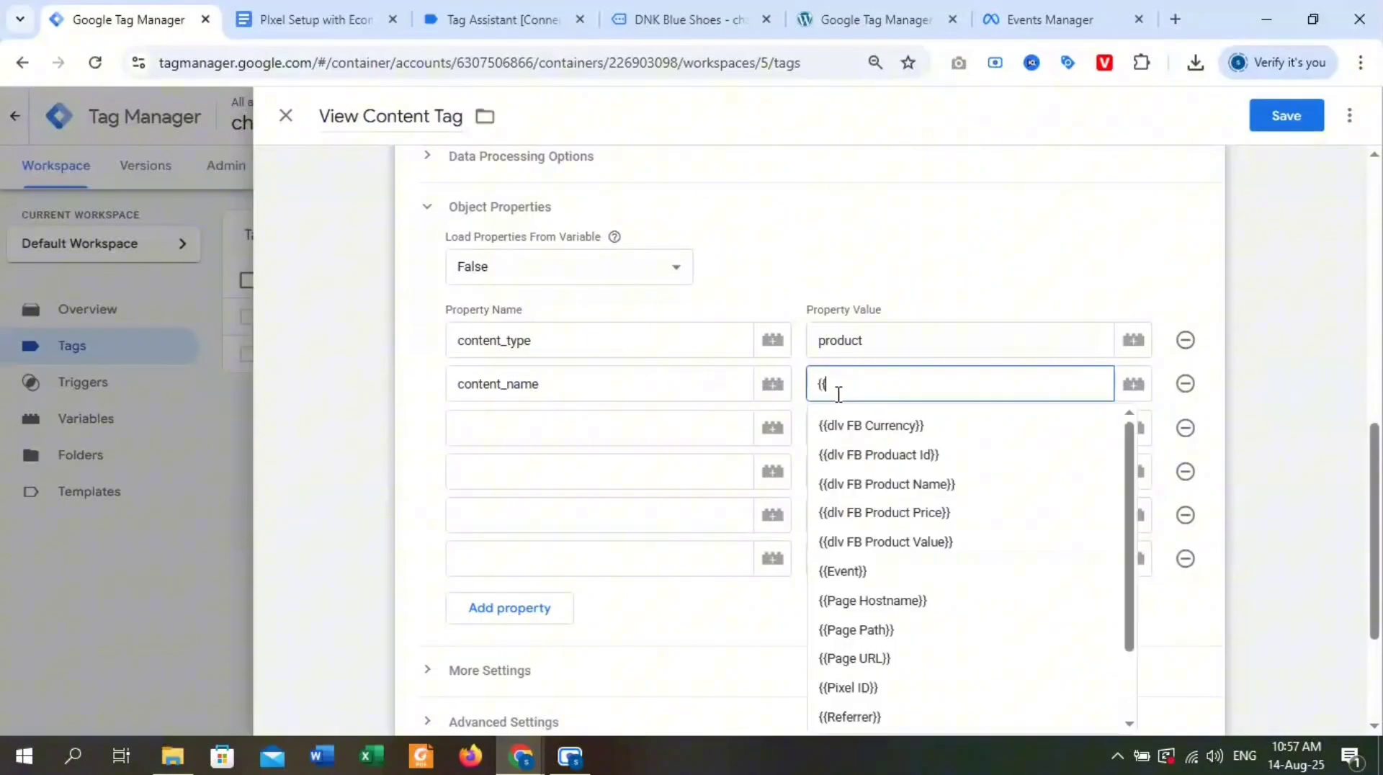
click(986, 493)
Fill the third property row with content_ids, copied from the document, and the variable {{dlv FB Produact Id}} as its value.
key(ctrl+Tab)
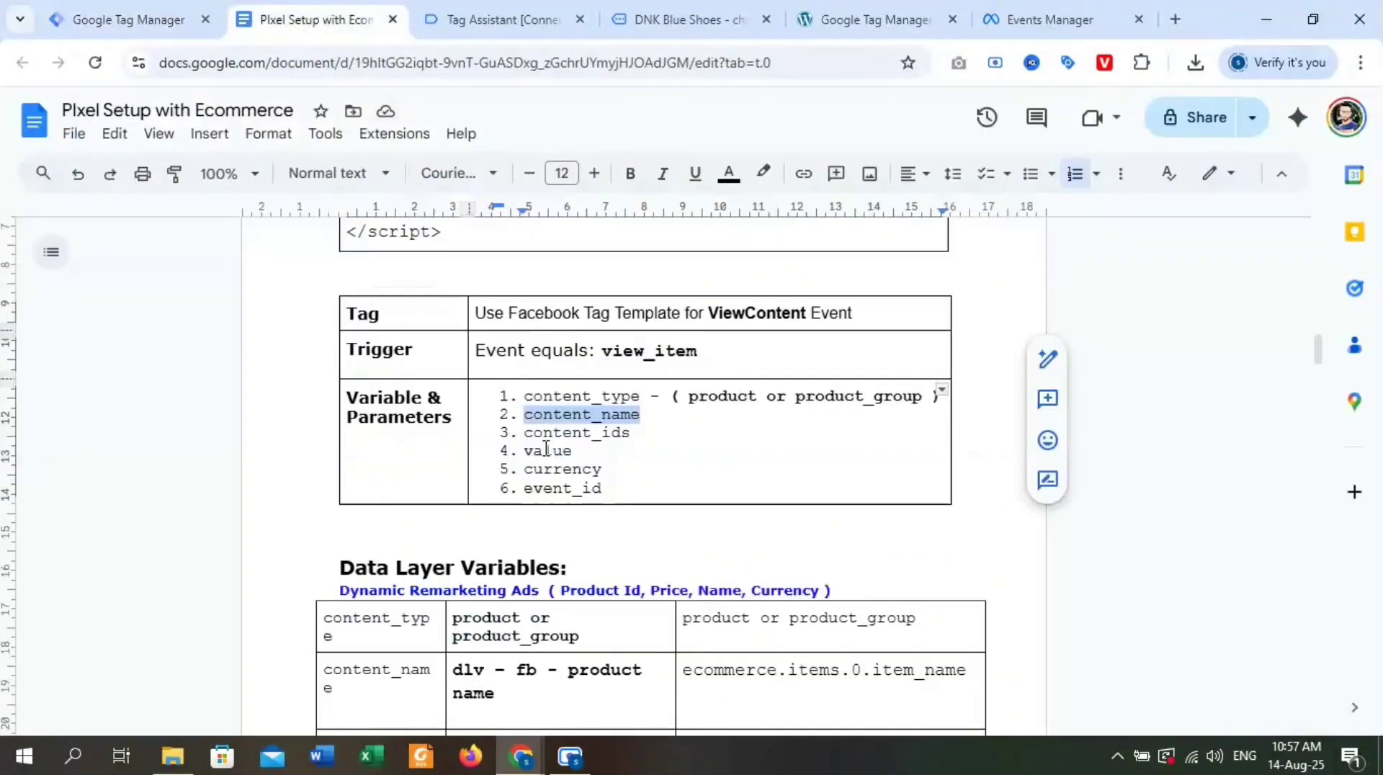
double_click(550, 435)
key(ctrl+c)
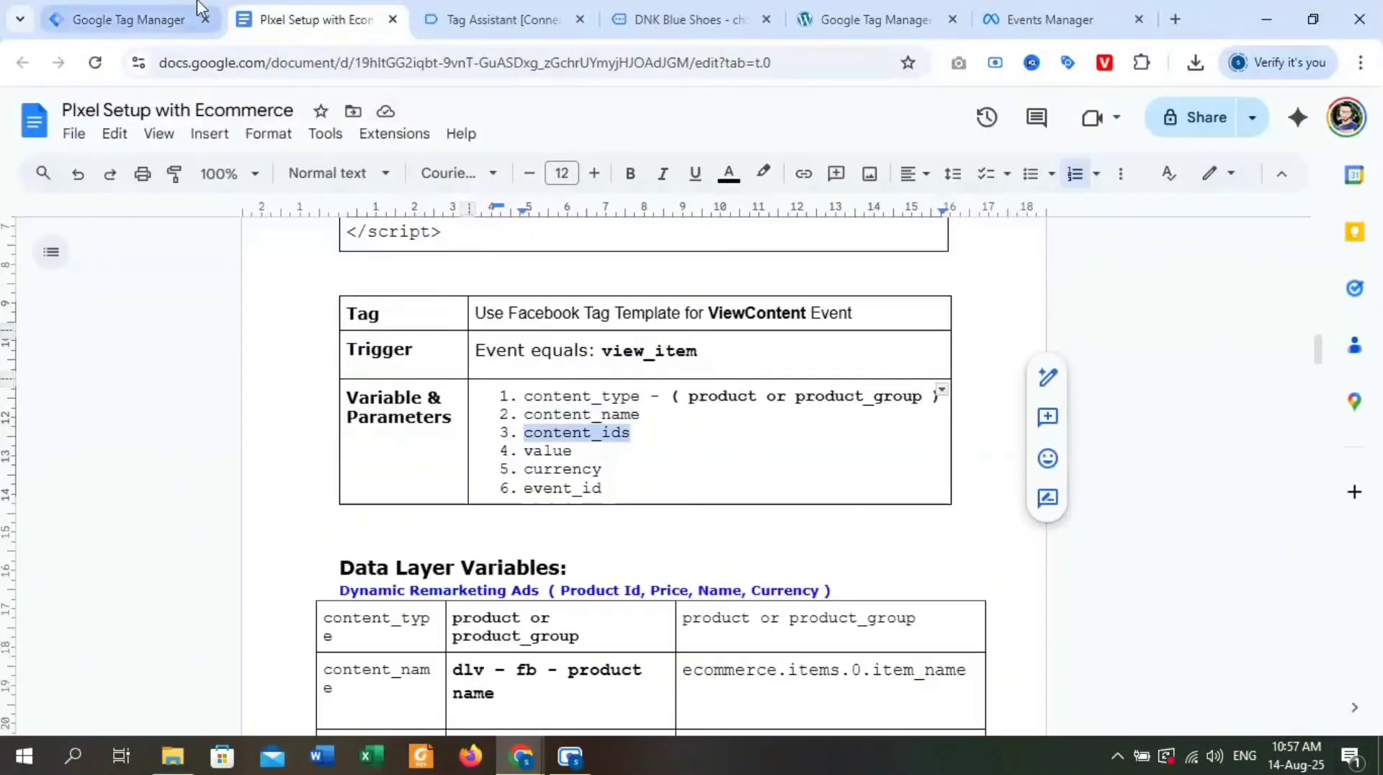
click(176, 17)
key(ctrl+v)
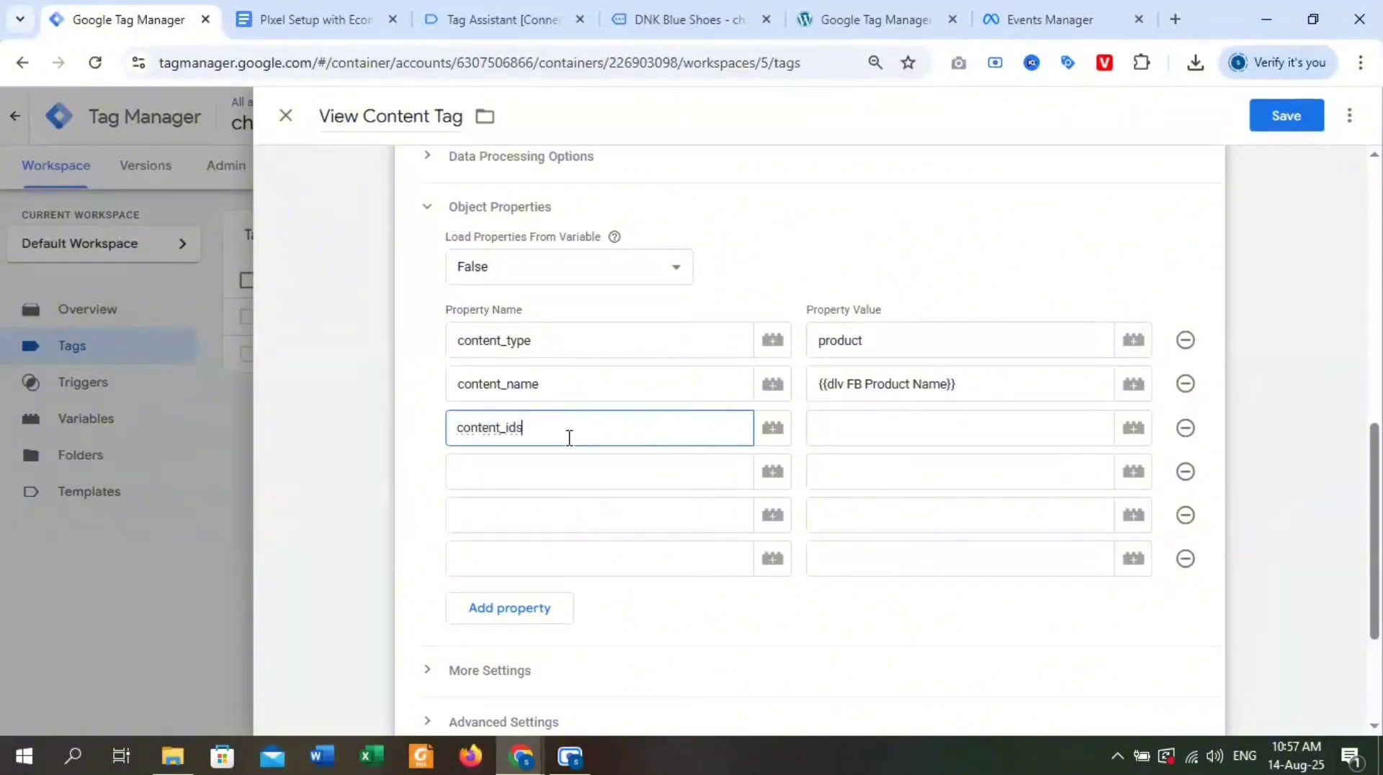
click(830, 431)
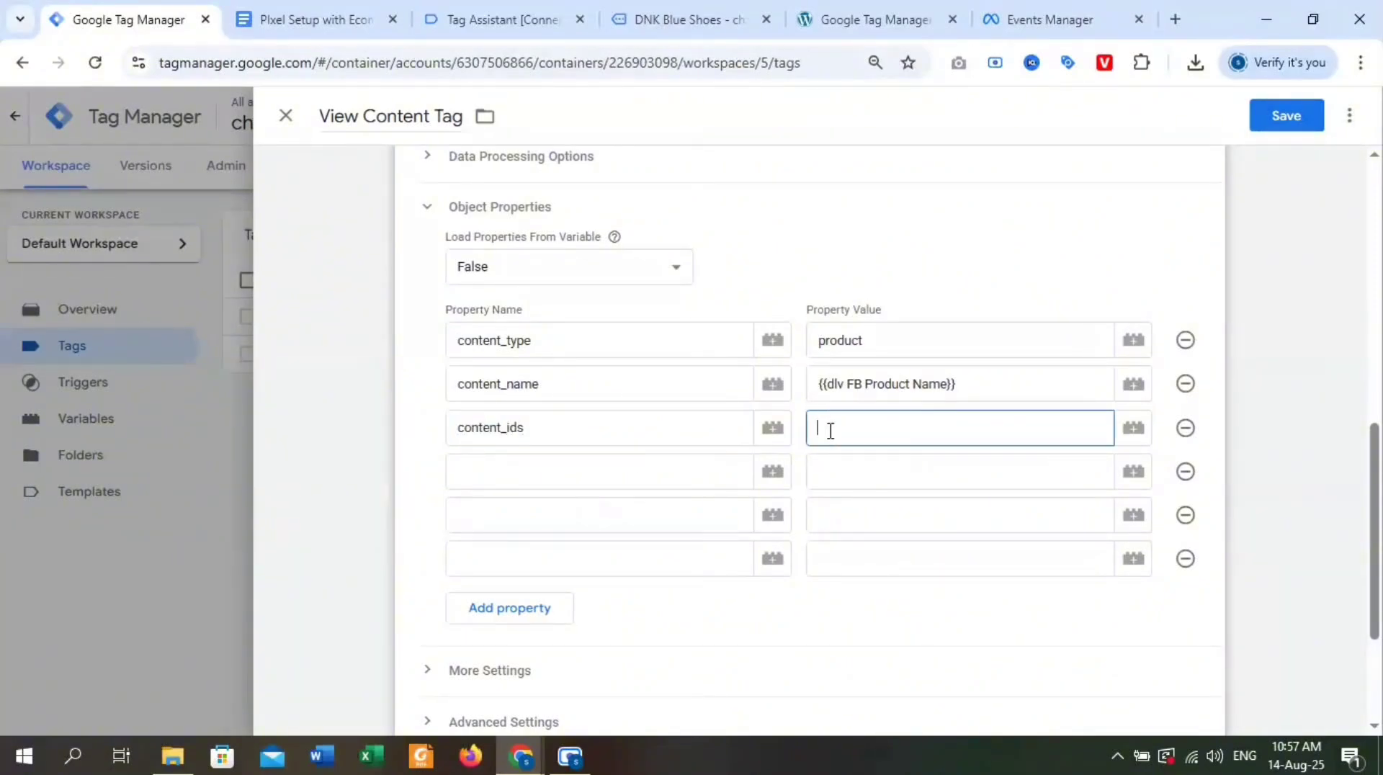
text({{)
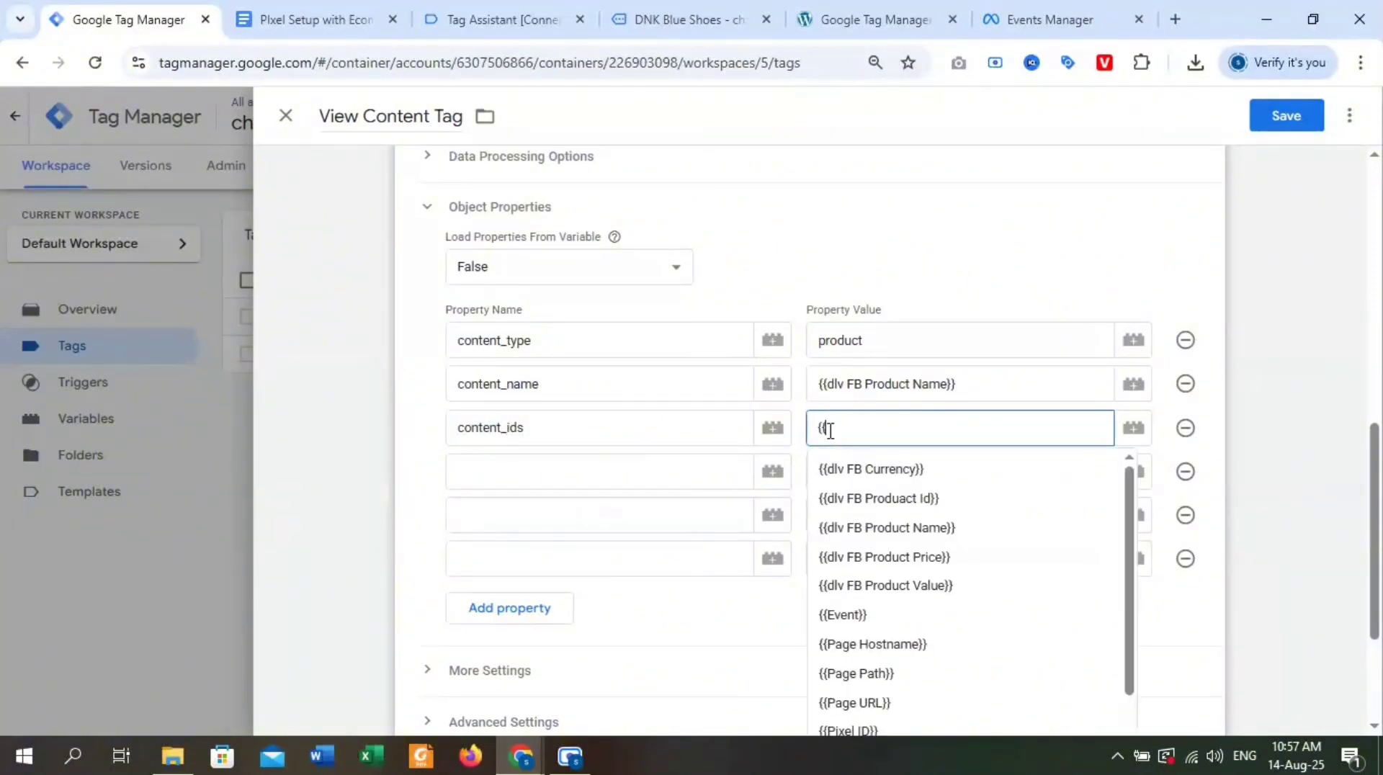
click(949, 508)
Fill the fourth property row with value, copied from the document, and the variable {{dlv FB Product Price}} as its value.
click(536, 465)
click(344, 6)
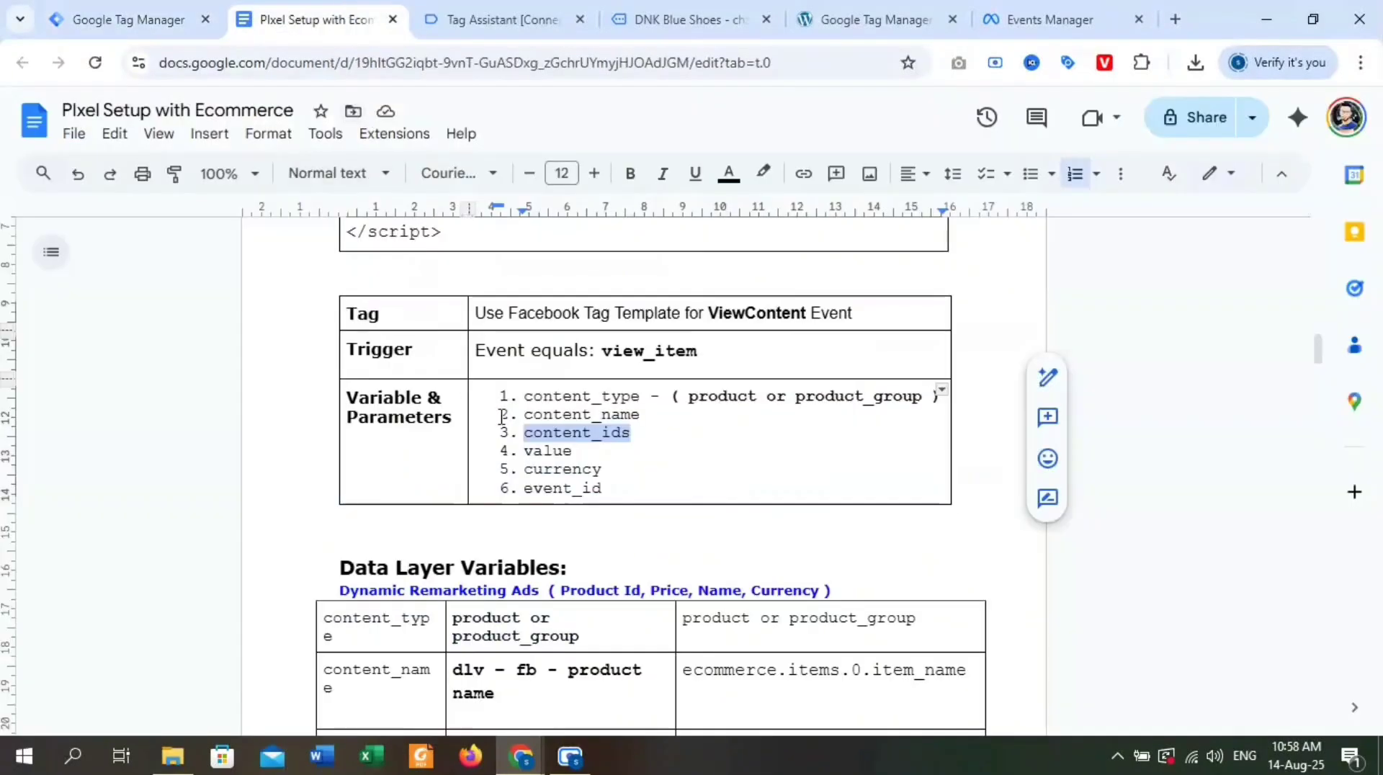
double_click(536, 452)
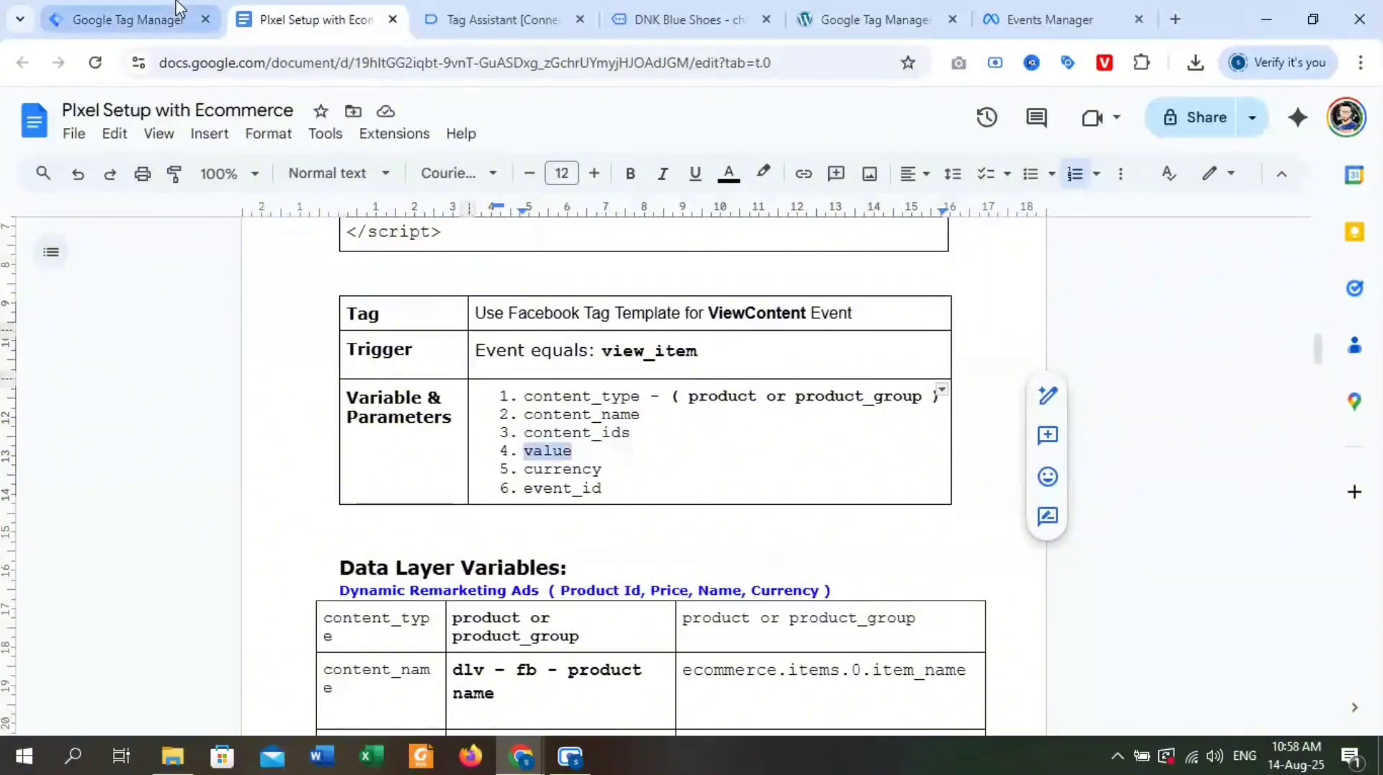
click(130, 20)
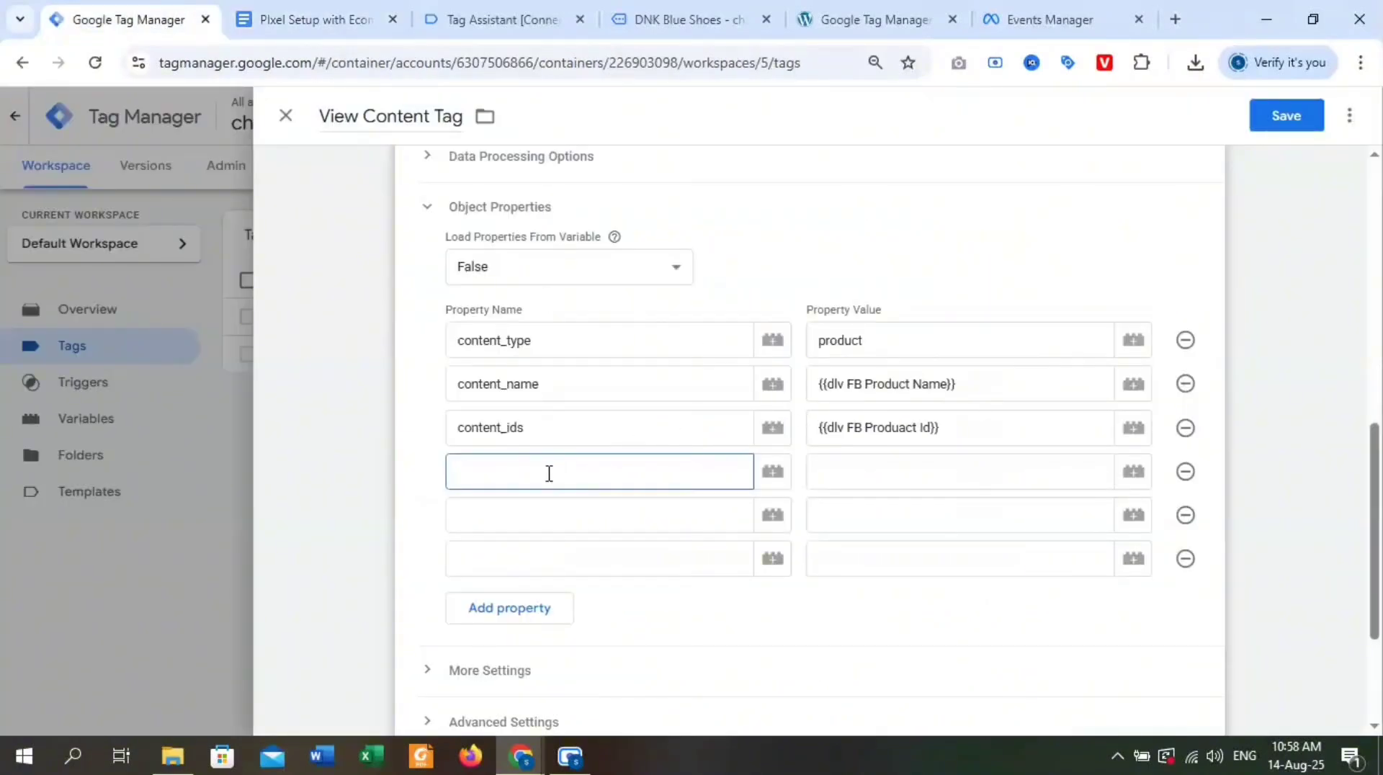
click(846, 458)
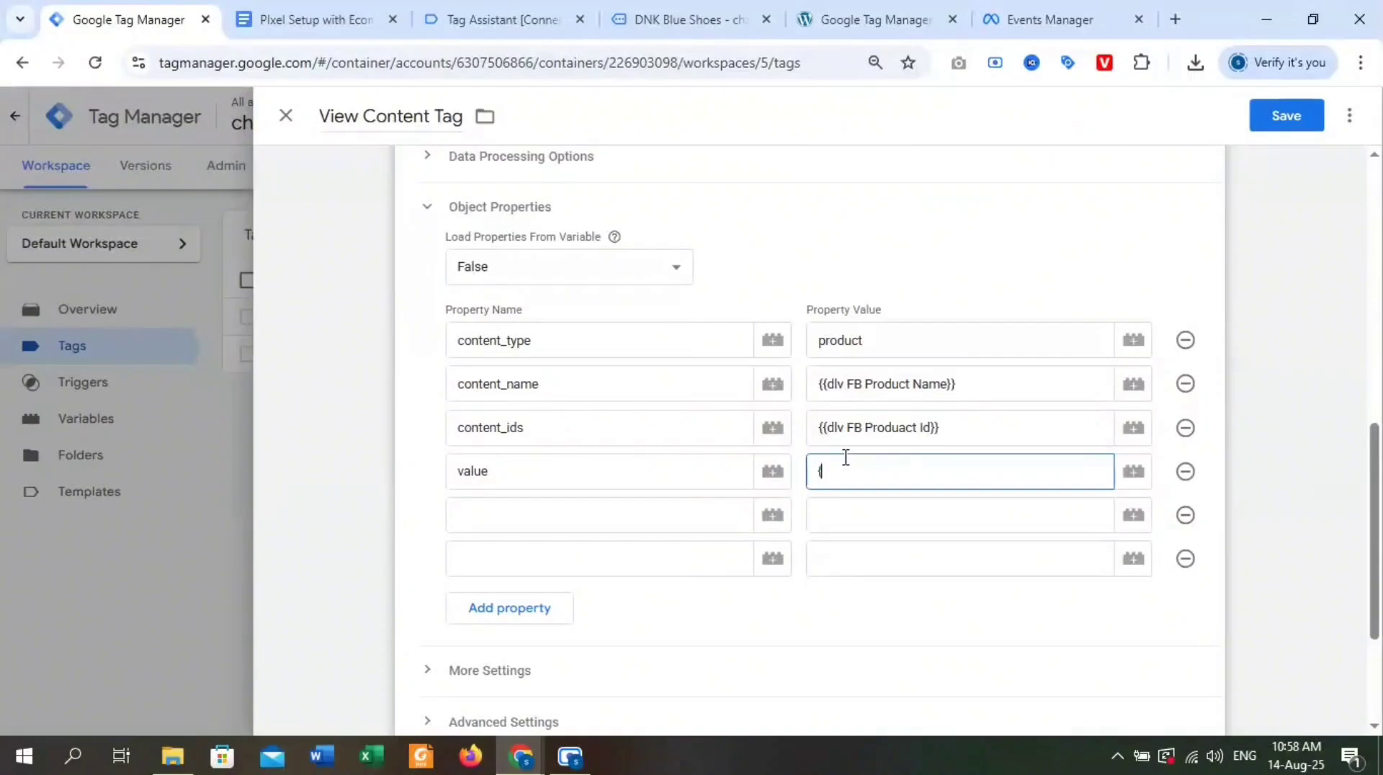
text({{)
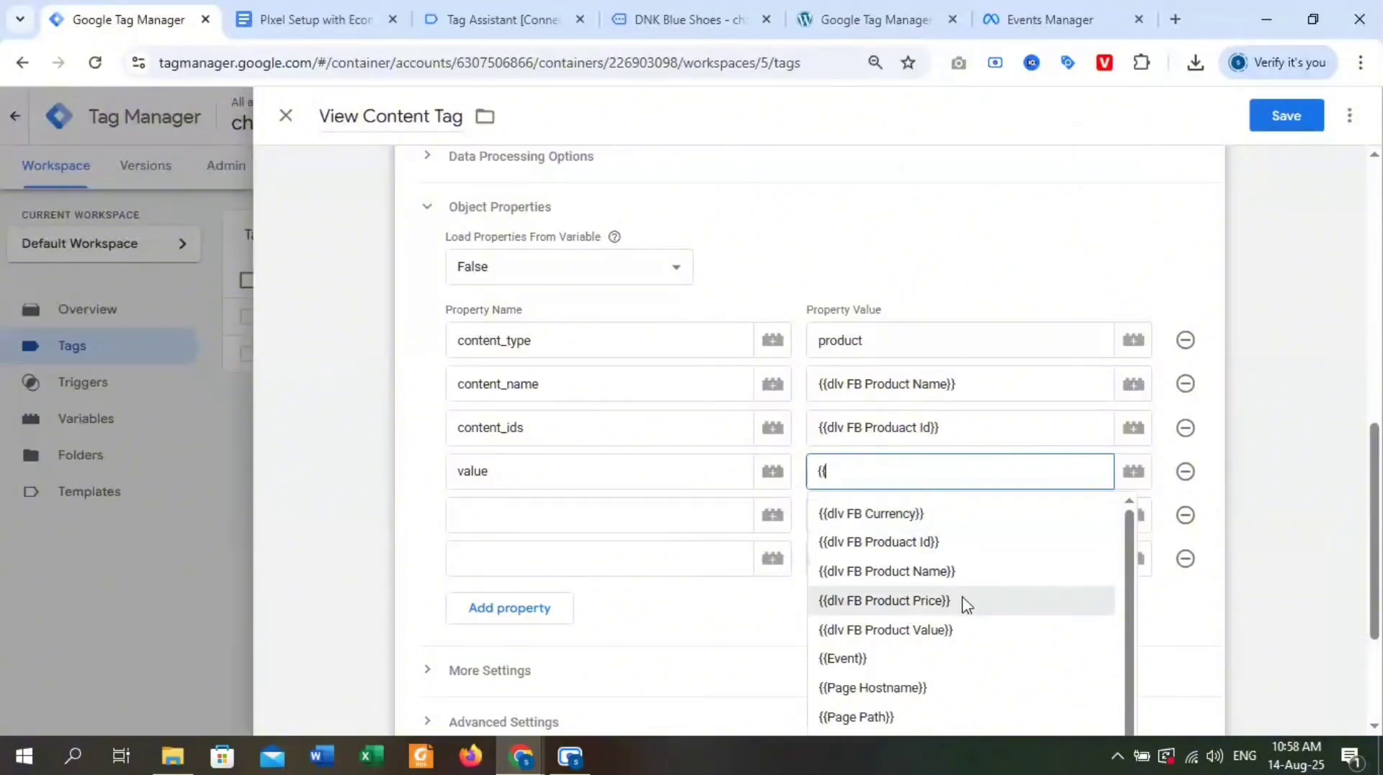
click(885, 600)
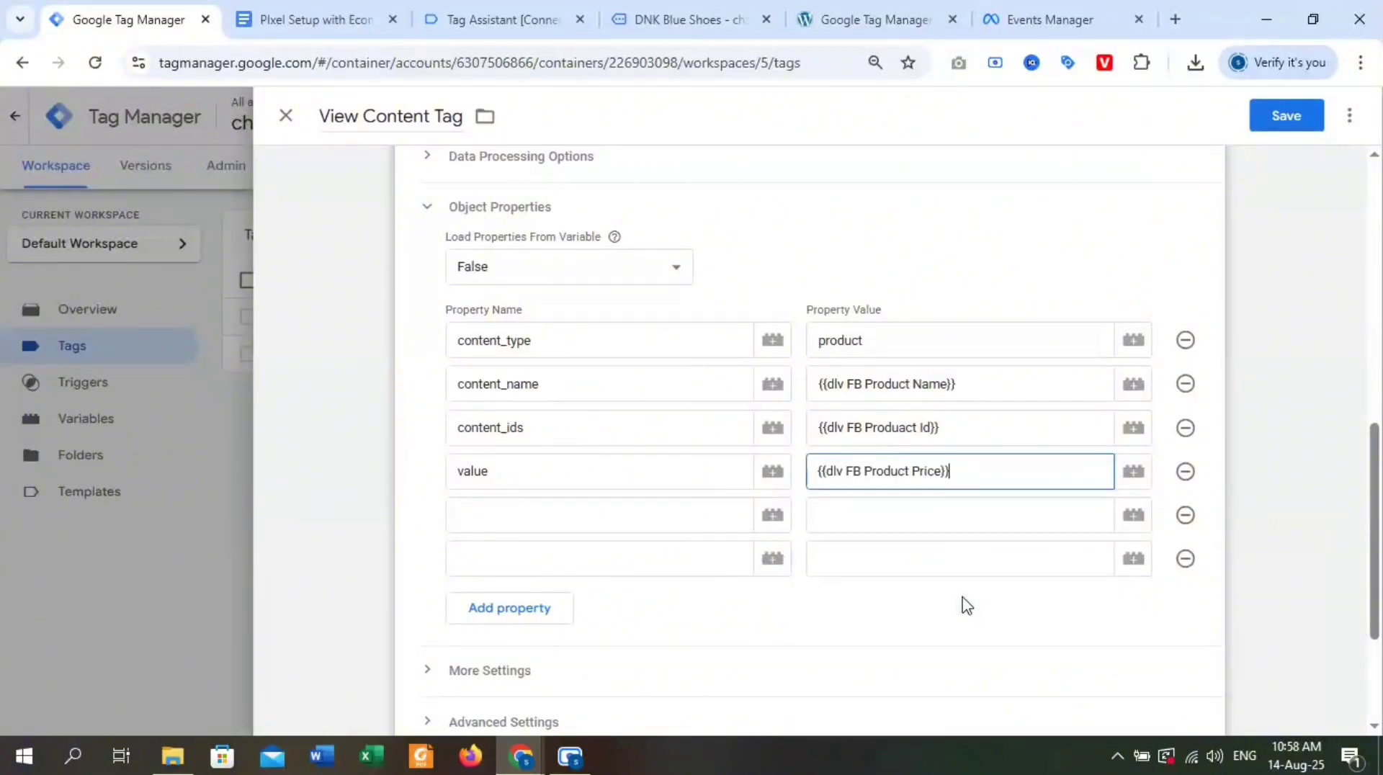
Fill the fifth property row with value and the variable {{dlv FB Product Price}}.
click(563, 513)
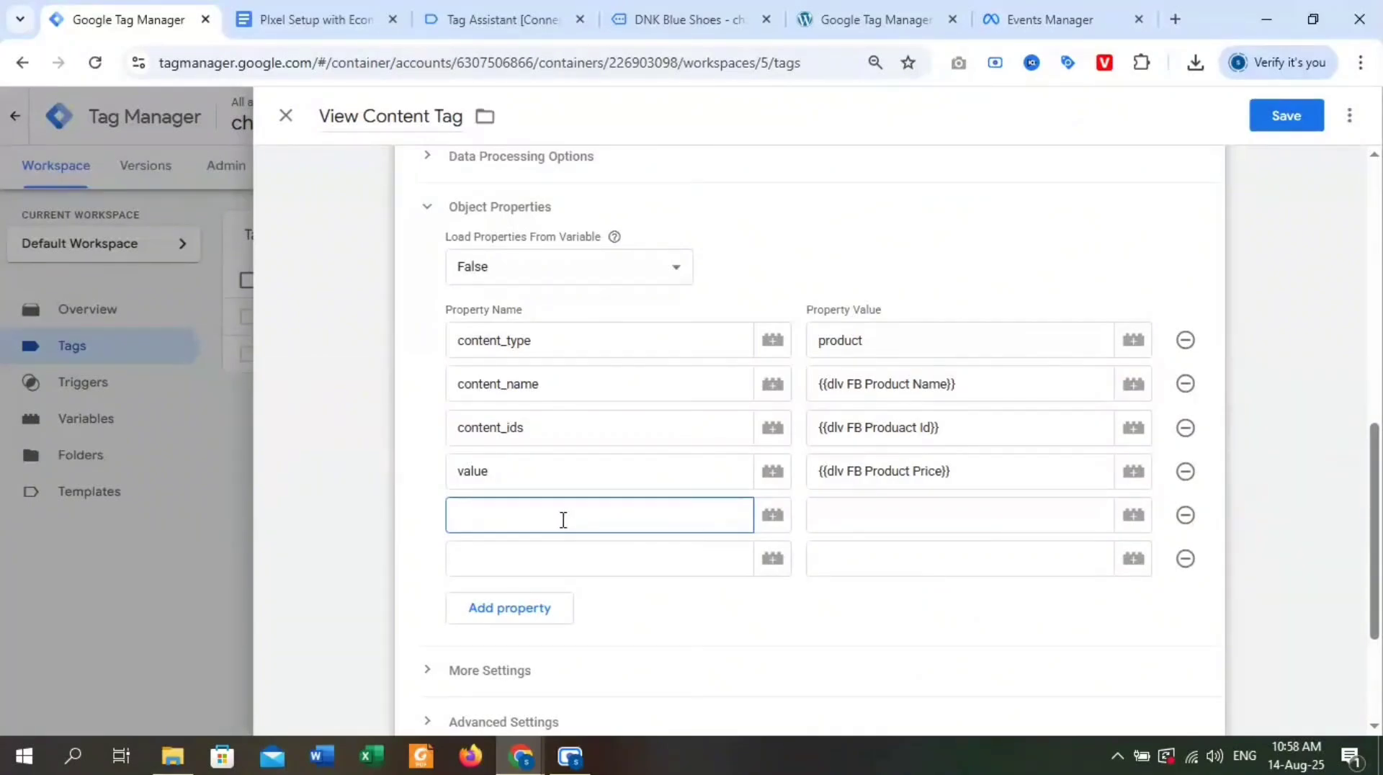
click(897, 505)
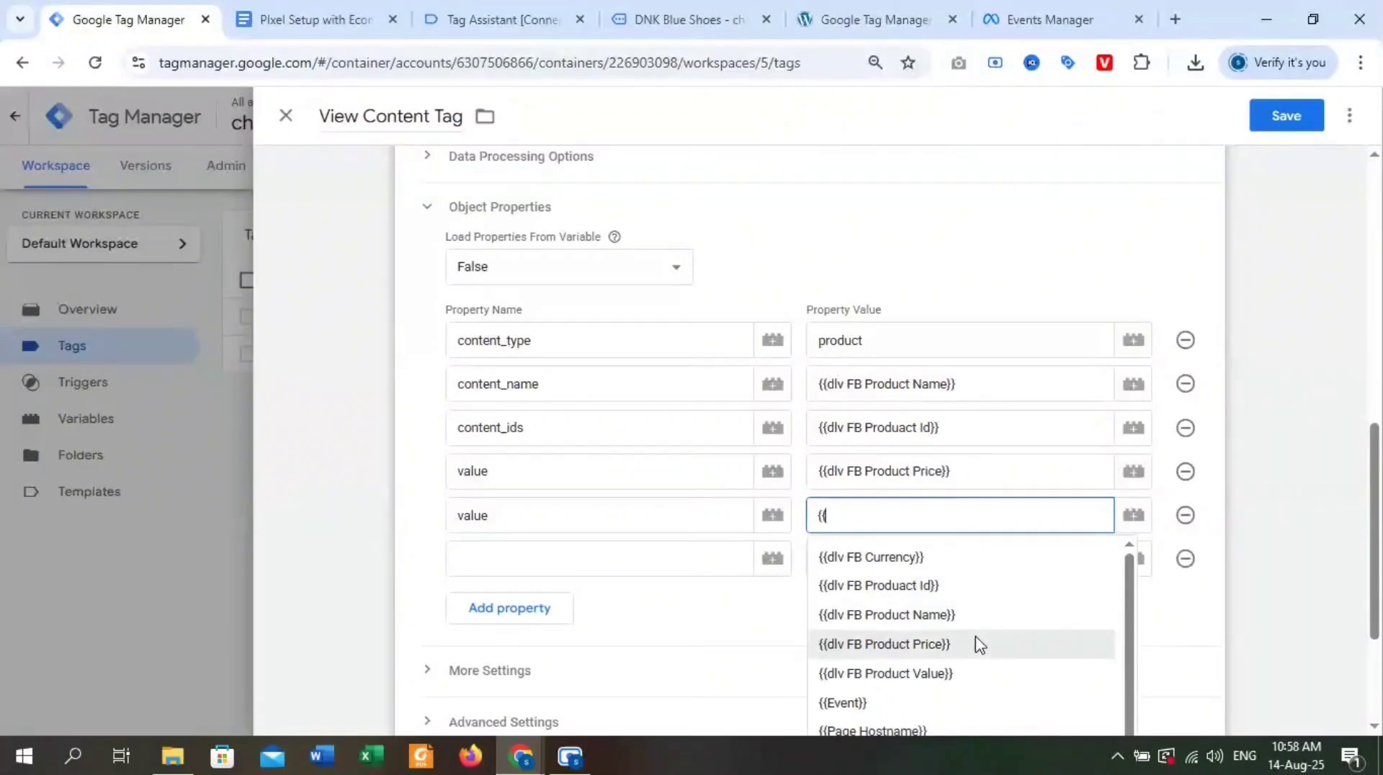
click(969, 656)
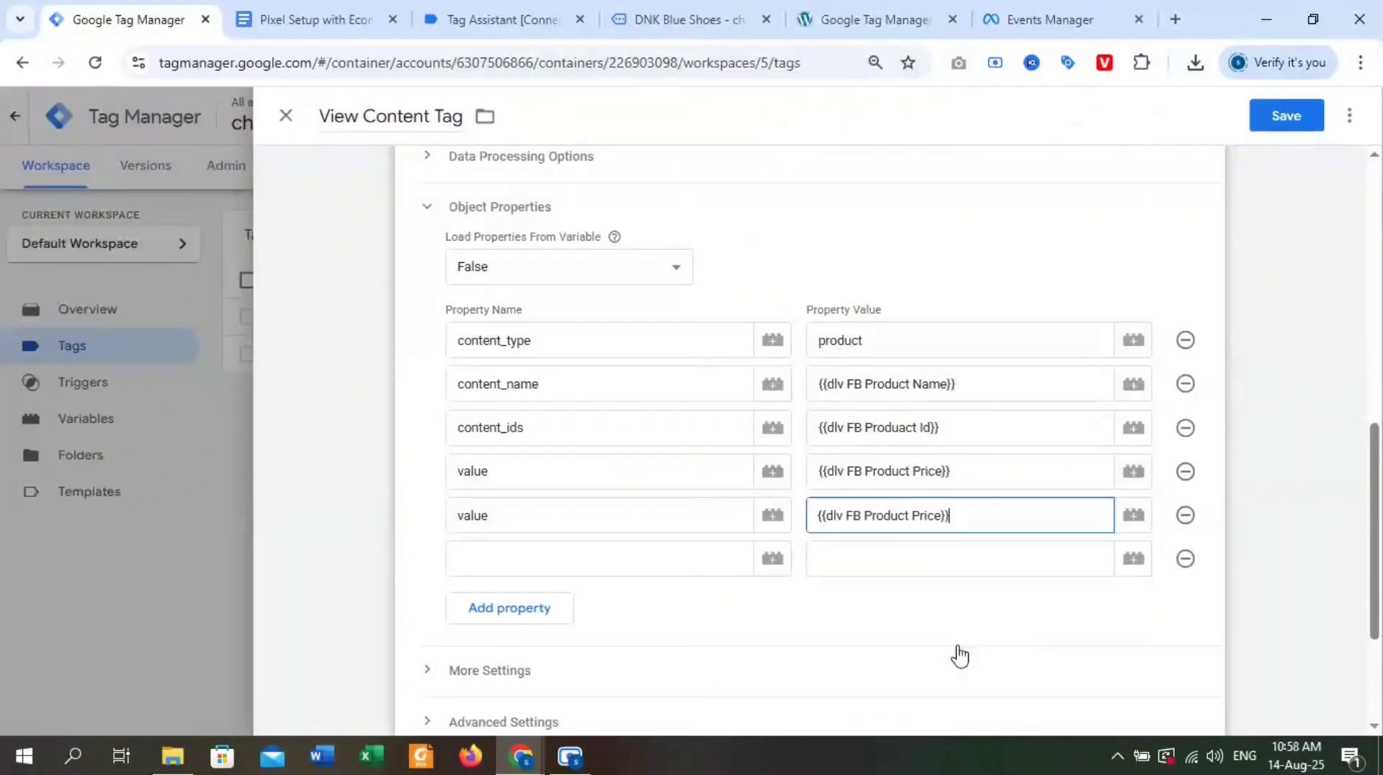
Fill the sixth property row with currency, copied from the document, and the variable {{dlv FB Currency}} as its value.
click(547, 570)
click(278, 19)
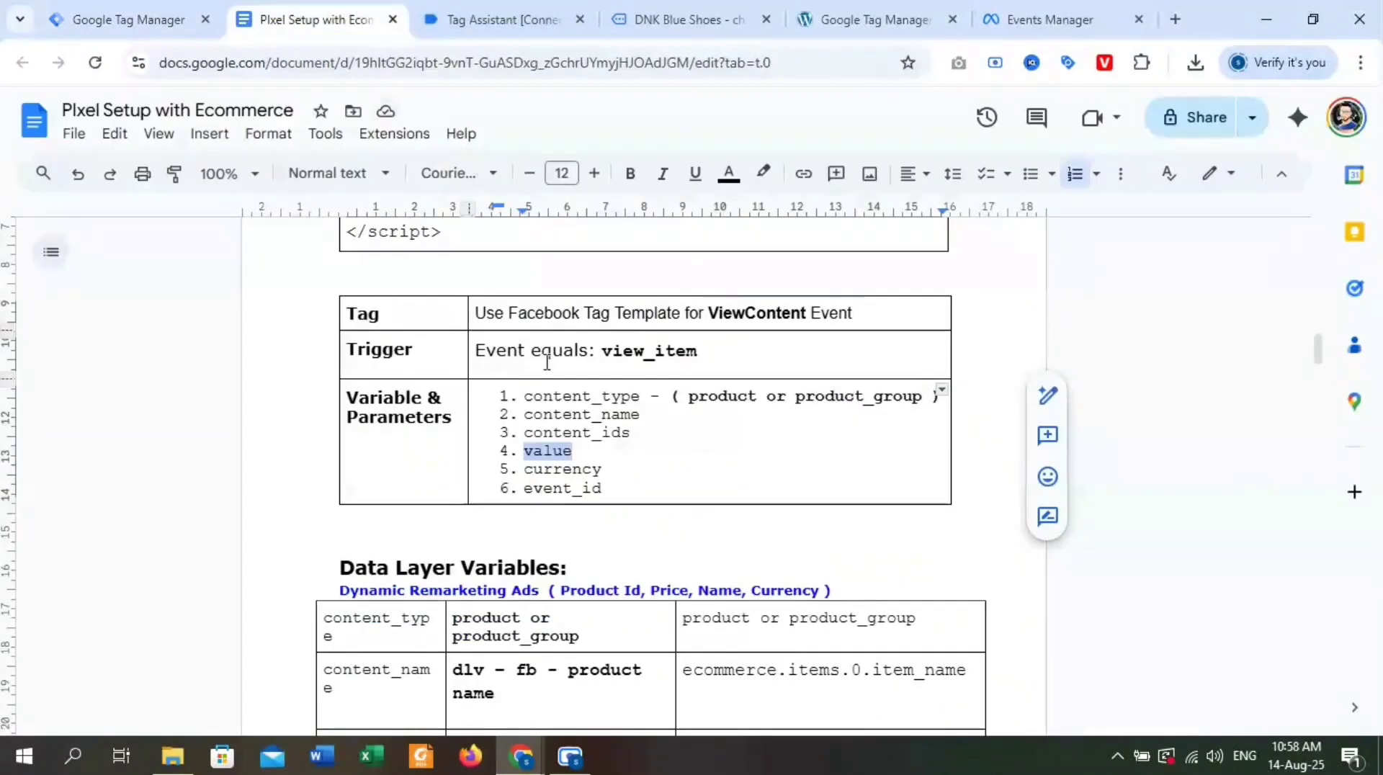
double_click(573, 470)
key(ctrl+c)
click(129, 18)
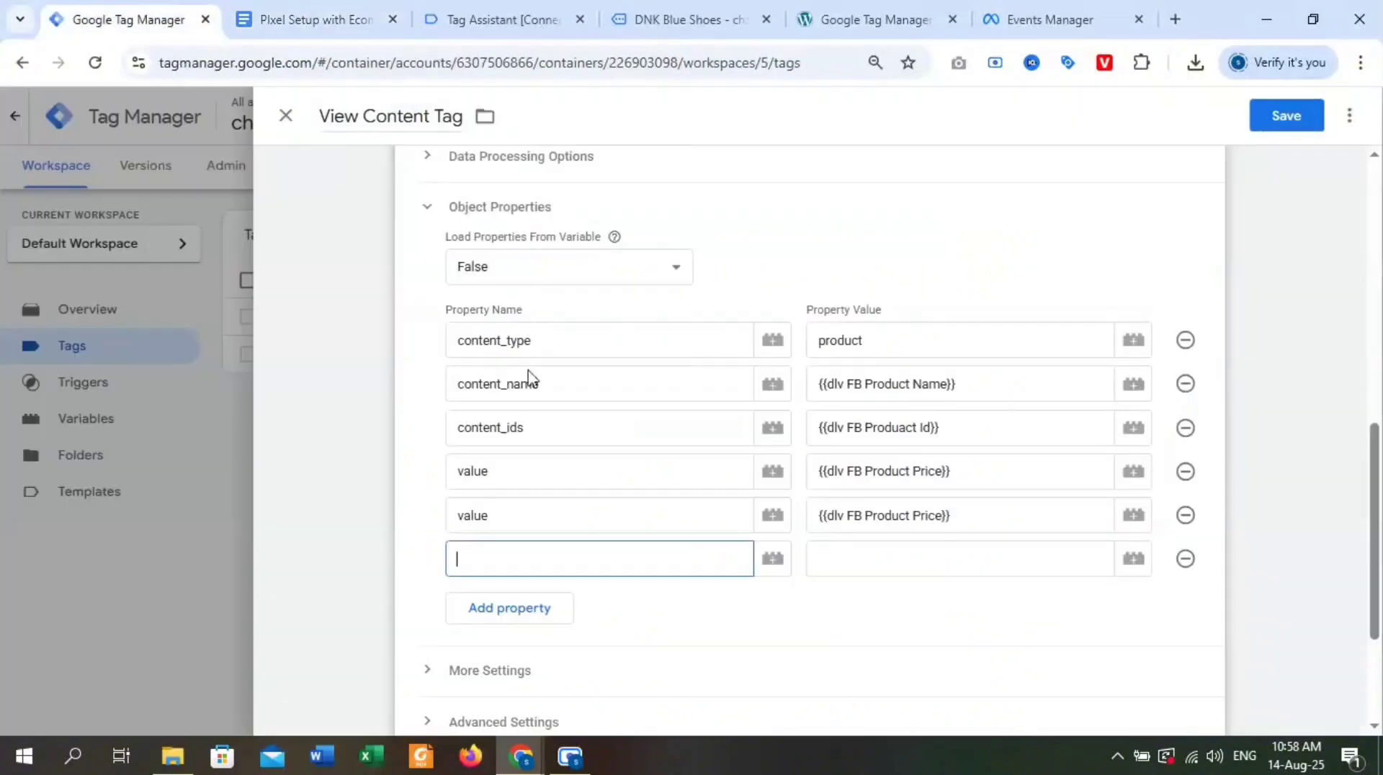
key(ctrl+v)
click(857, 557)
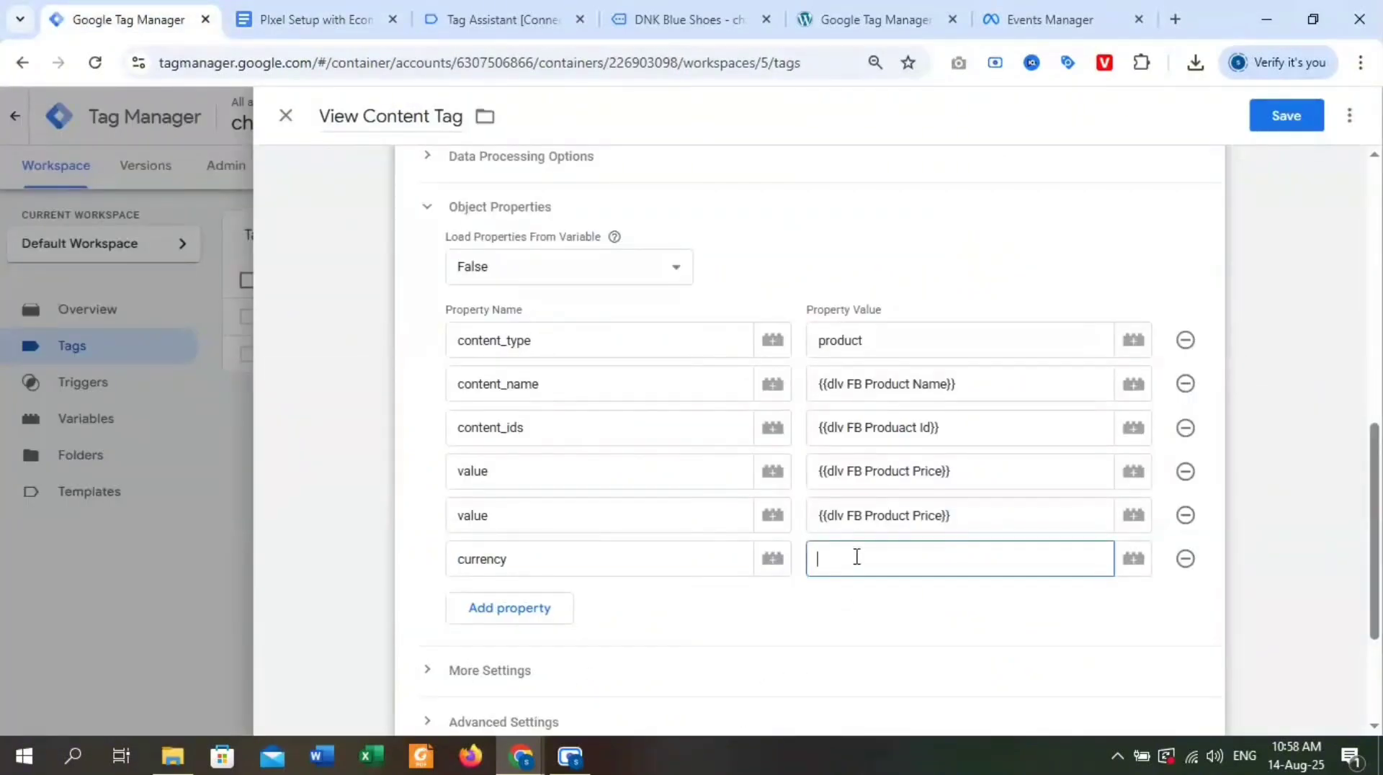
text({{)
scroll(950, 605, down, 2)
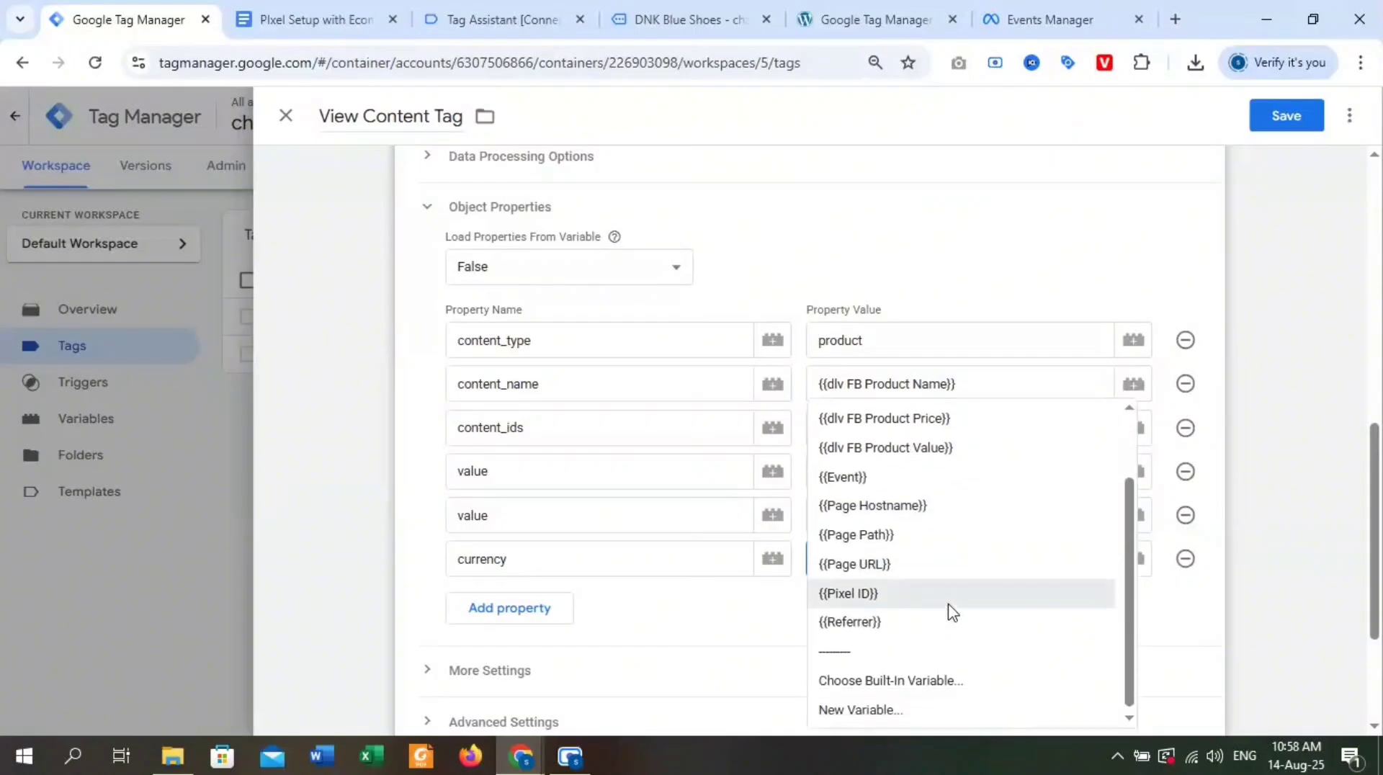
scroll(964, 480, up, 2)
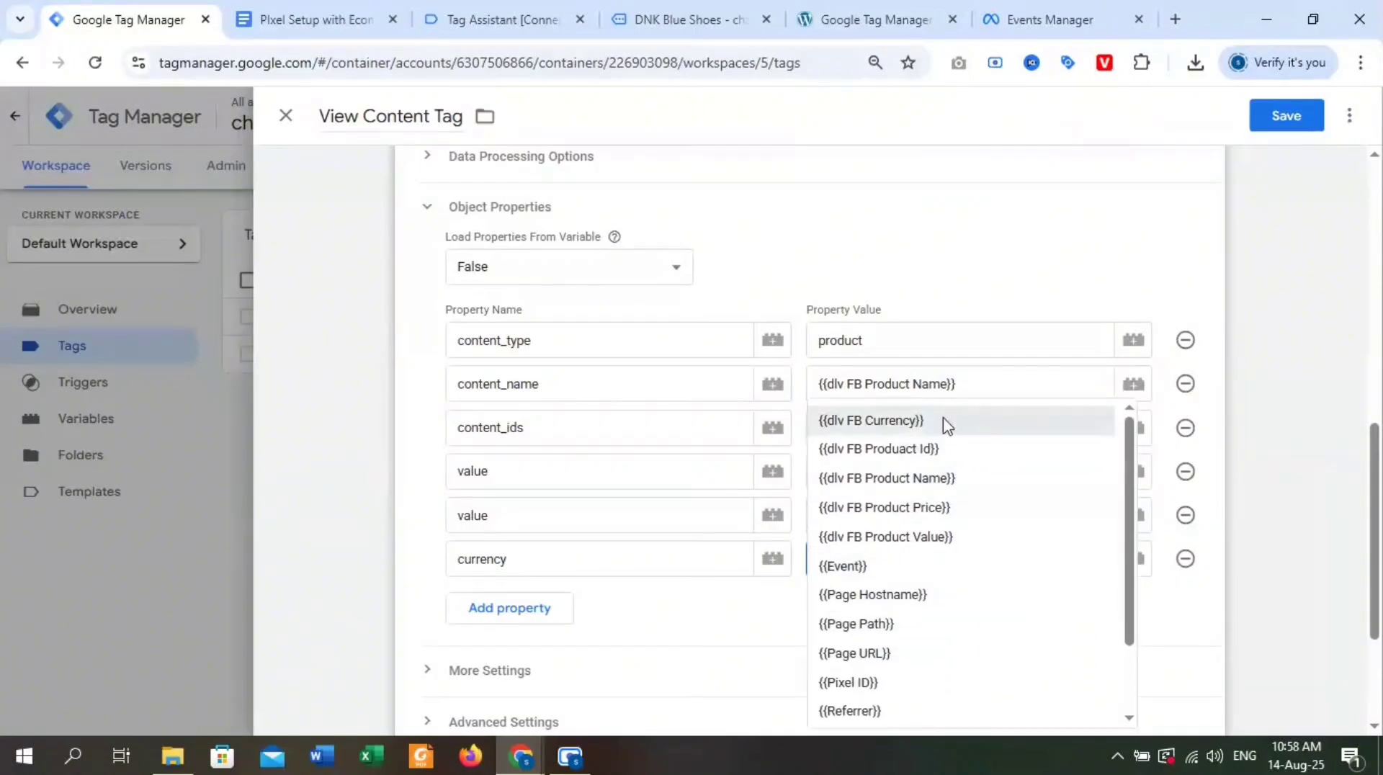
click(943, 422)
Review the View Content Tag's configuration, object properties and firing trigger.
scroll(901, 351, up, 1)
scroll(900, 351, up, 8)
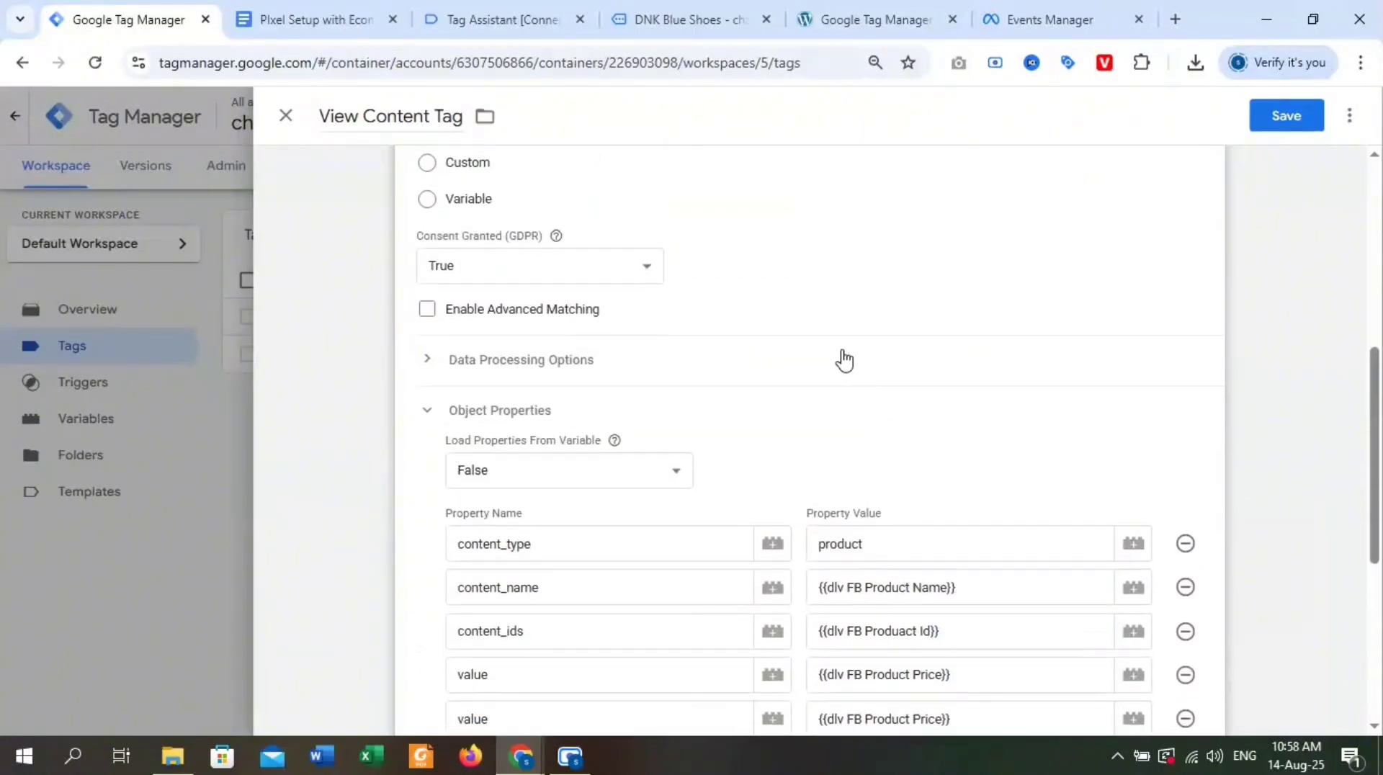
scroll(840, 358, down, 5)
scroll(943, 347, down, 6)
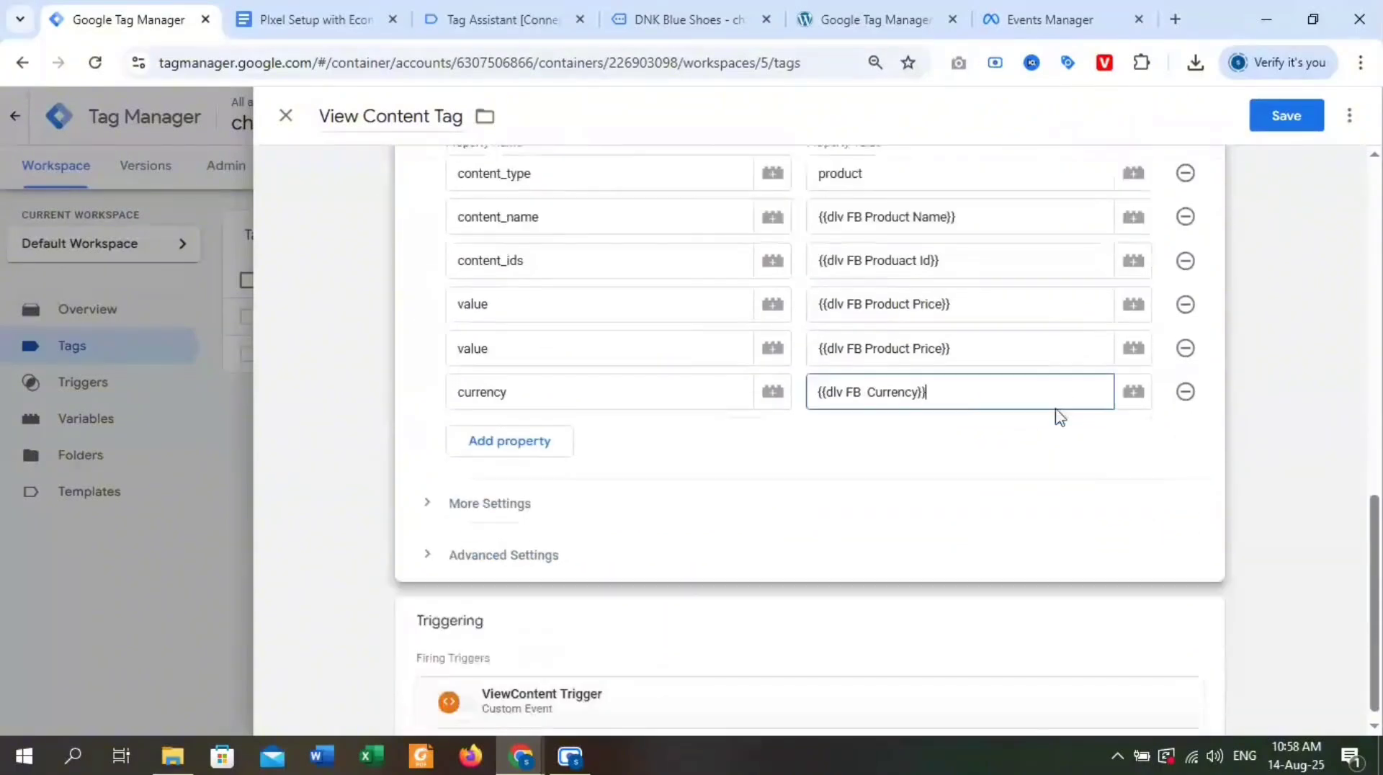
scroll(920, 472, up, 8)
scroll(934, 468, up, 4)
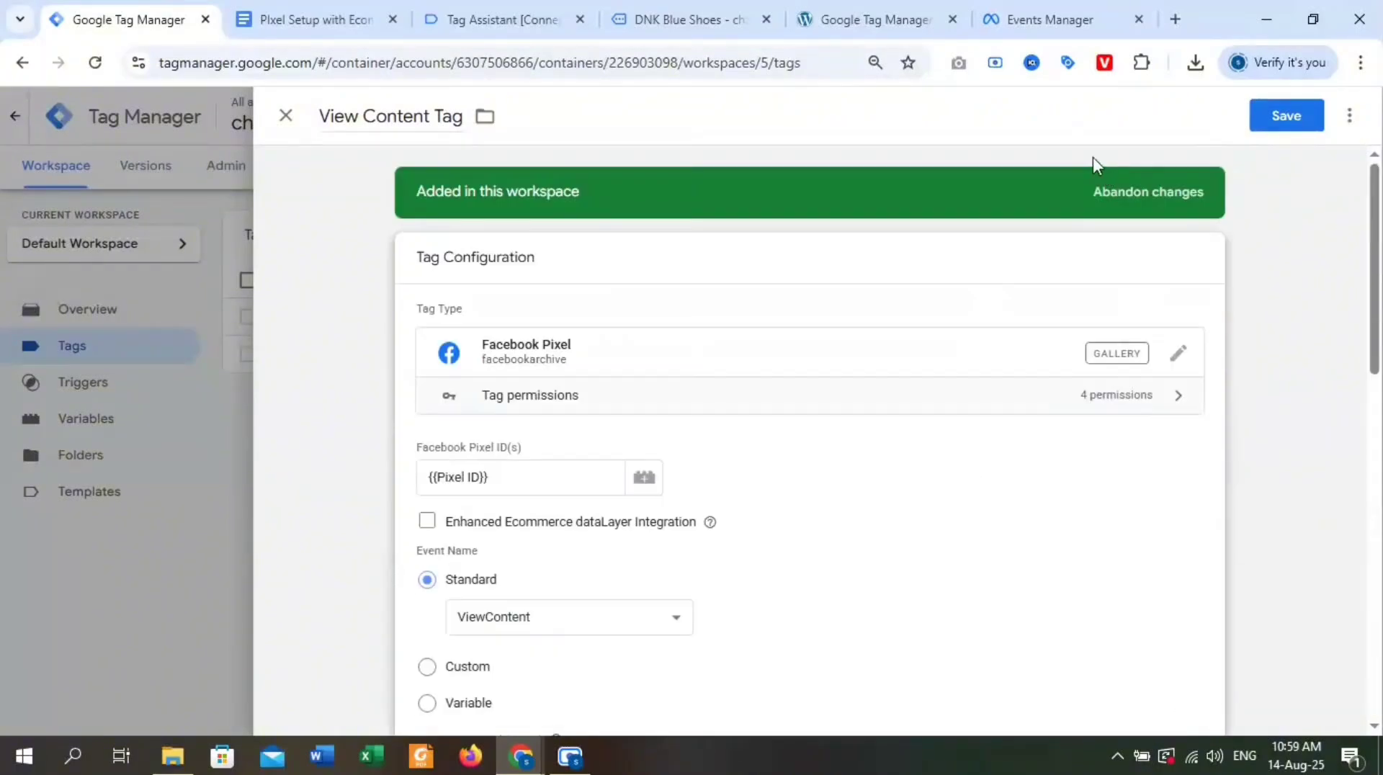
scroll(945, 324, down, 4)
scroll(1009, 310, up, 4)
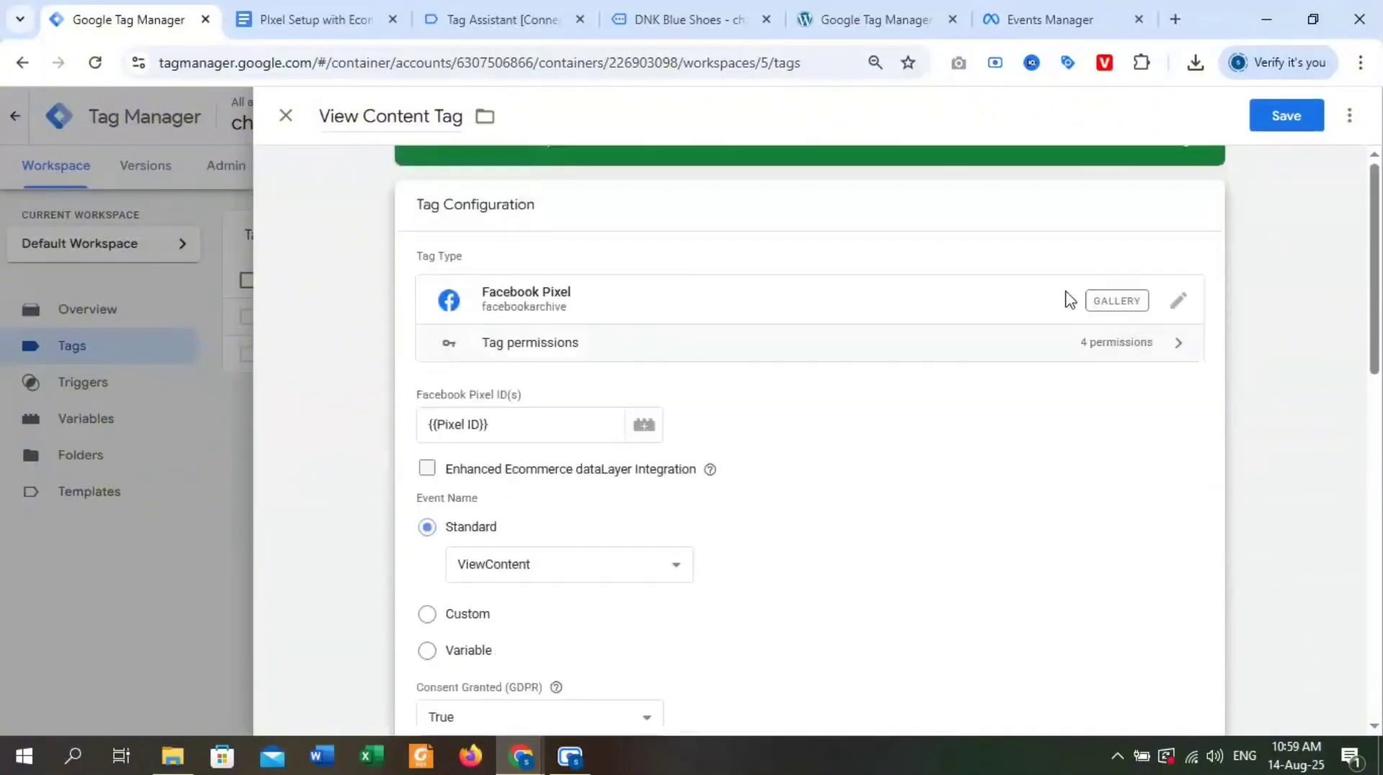
Remove the duplicate value row directly above currency from the object properties and save the View Content Tag.
click(1297, 128)
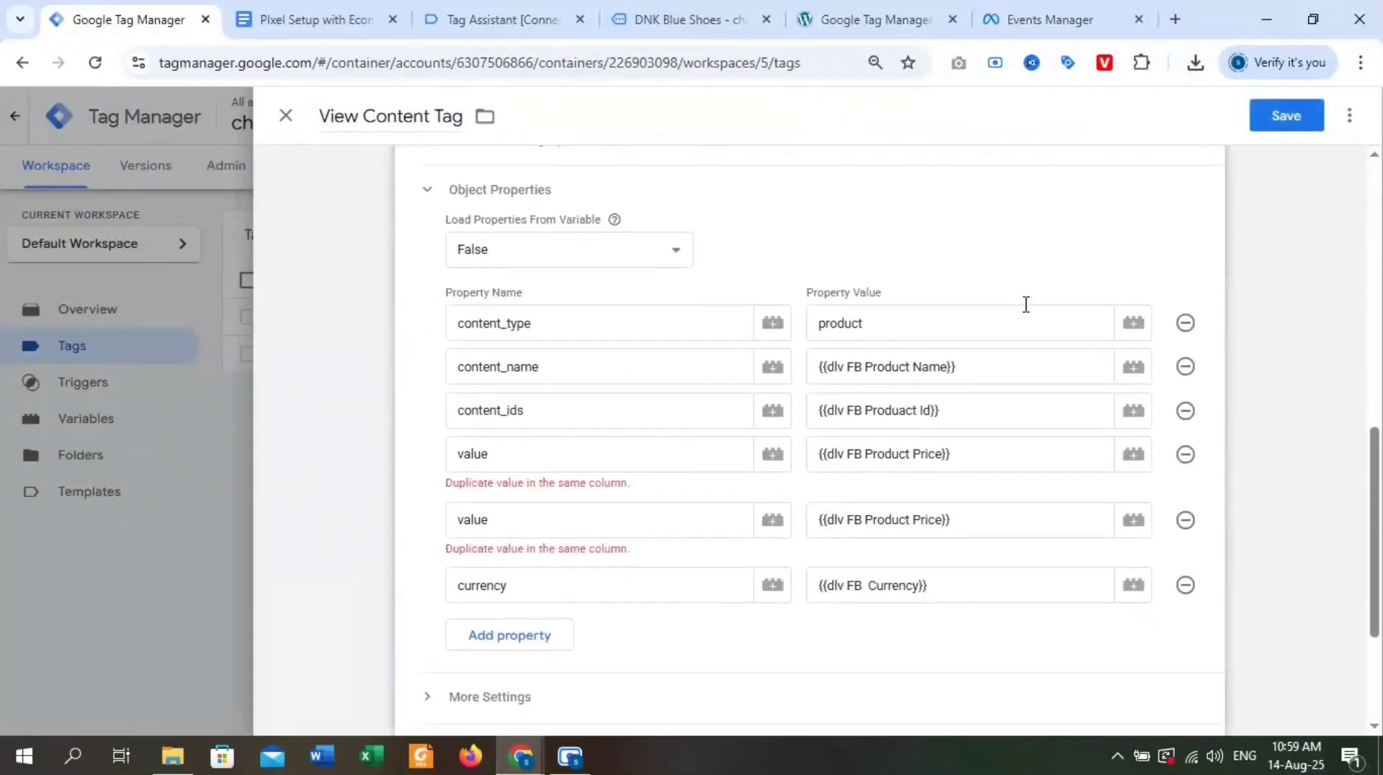
scroll(1026, 304, down, 3)
scroll(757, 330, up, 1)
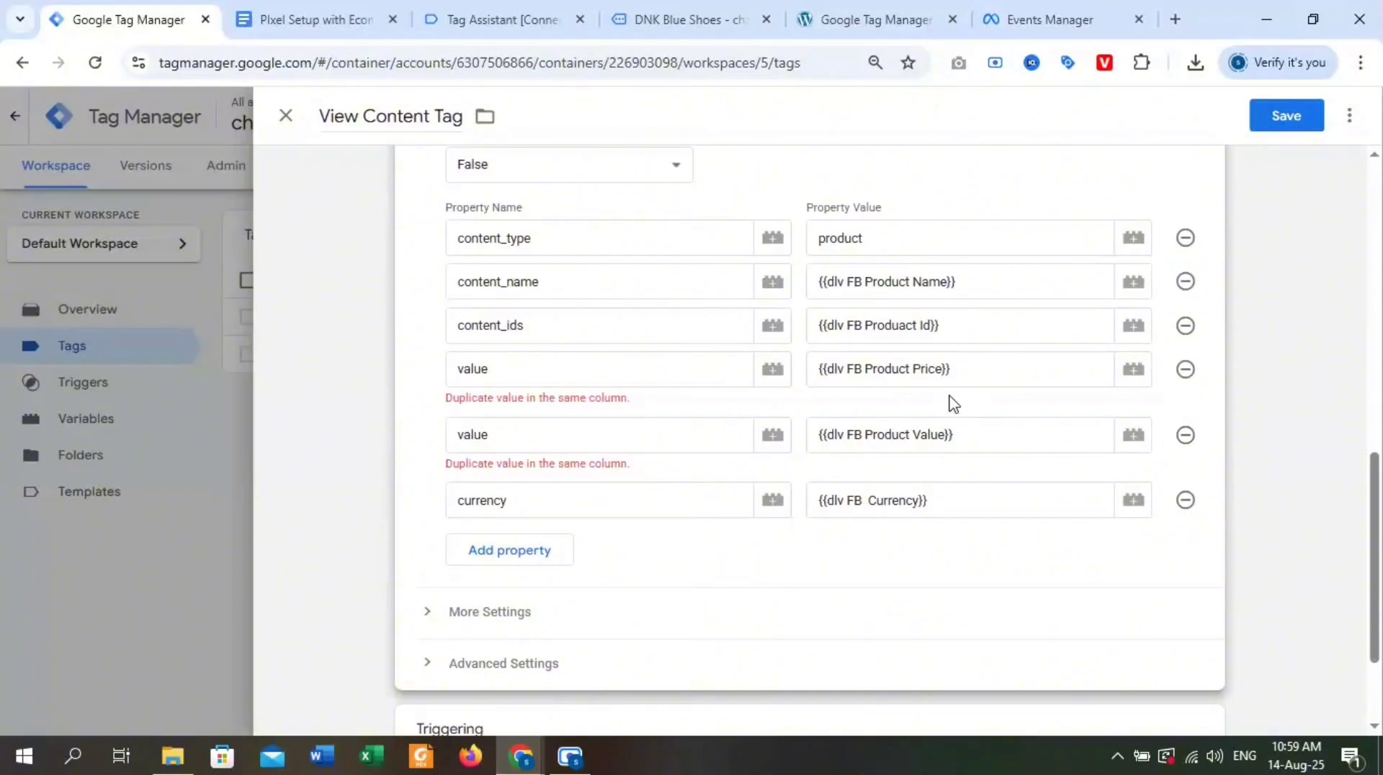
click(1186, 435)
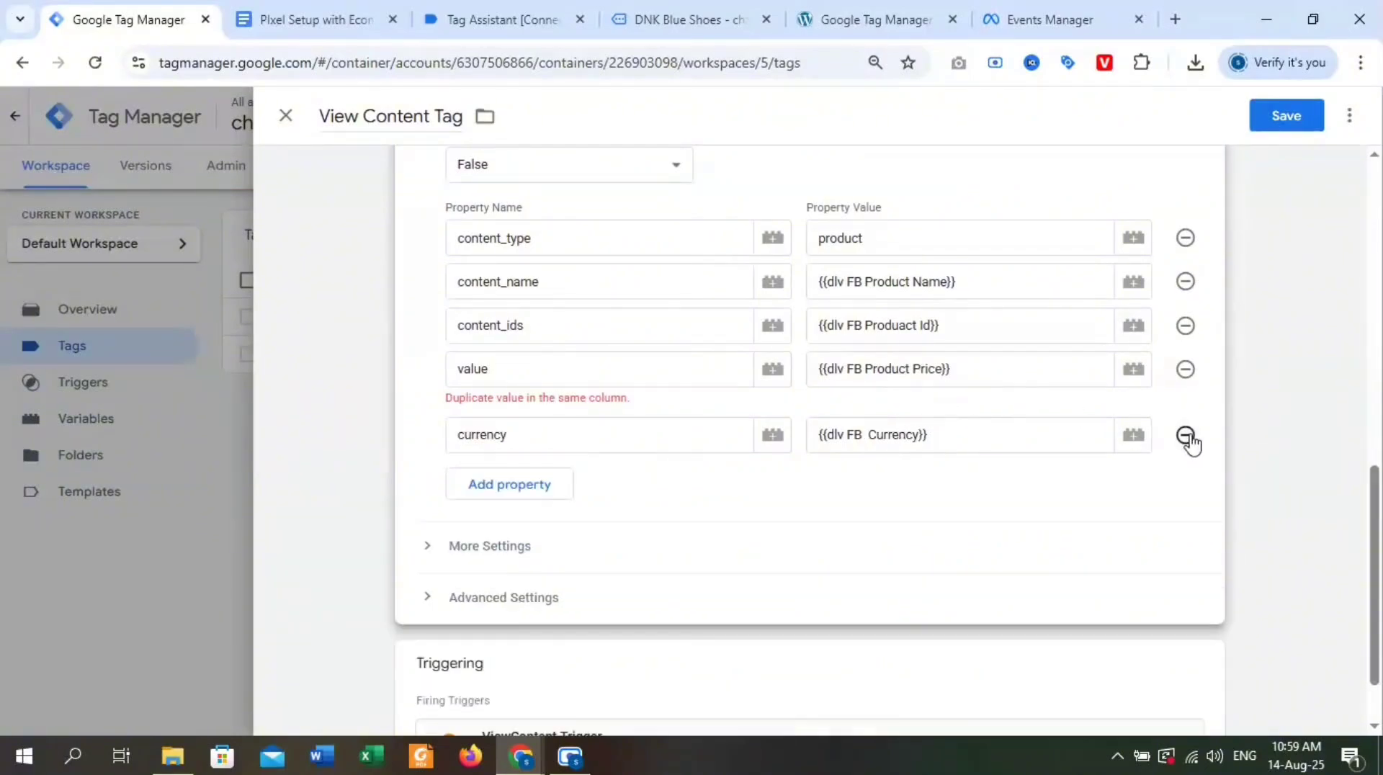
click(1284, 115)
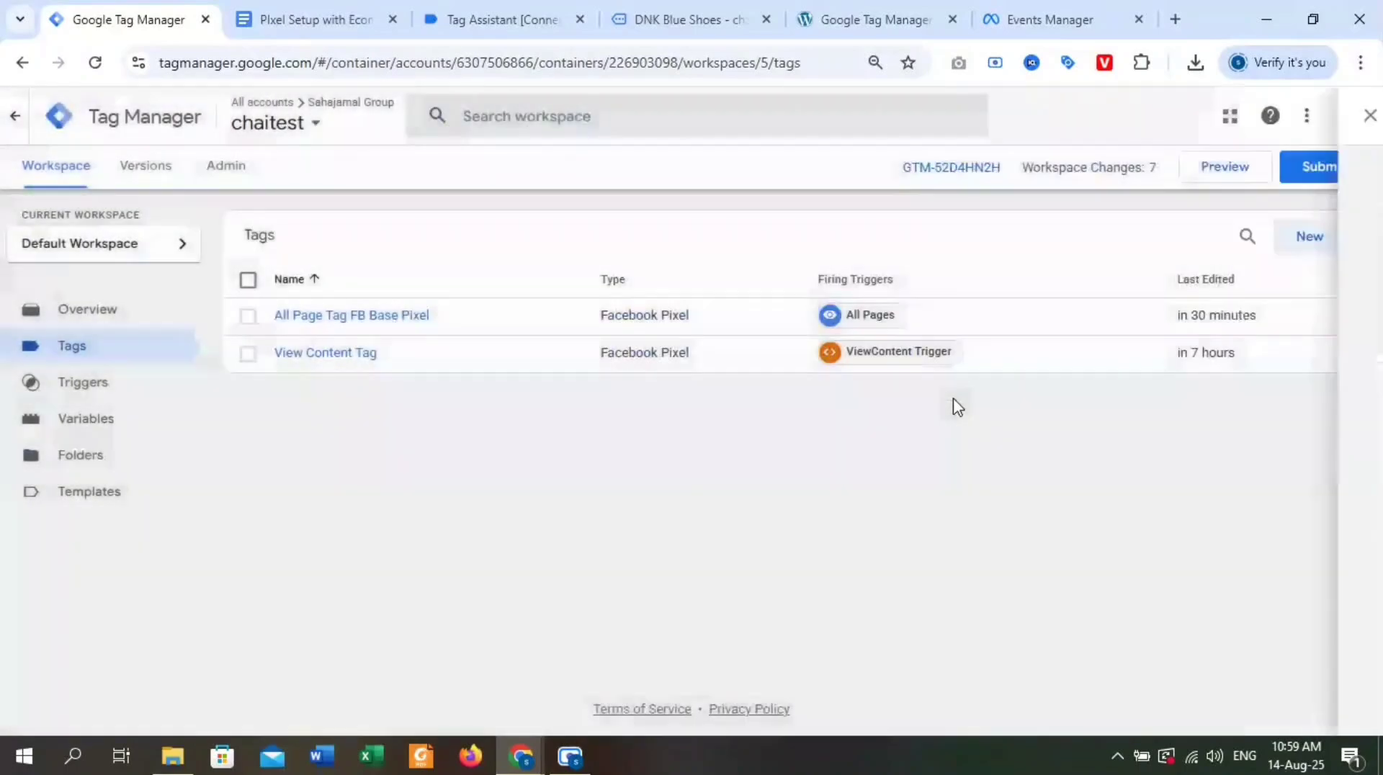
Publish the workspace changes without a version name or description, review the version summary and close it.
click(1343, 169)
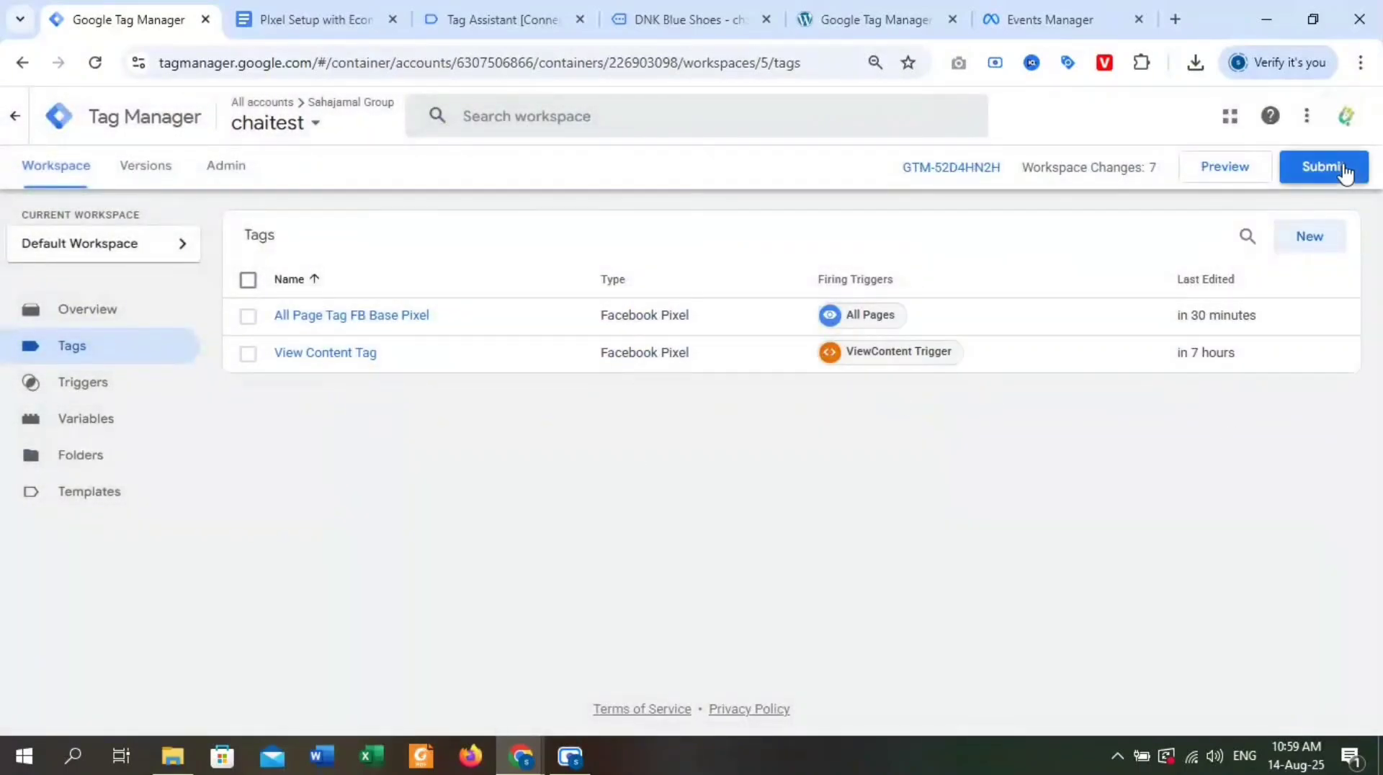
click(1312, 117)
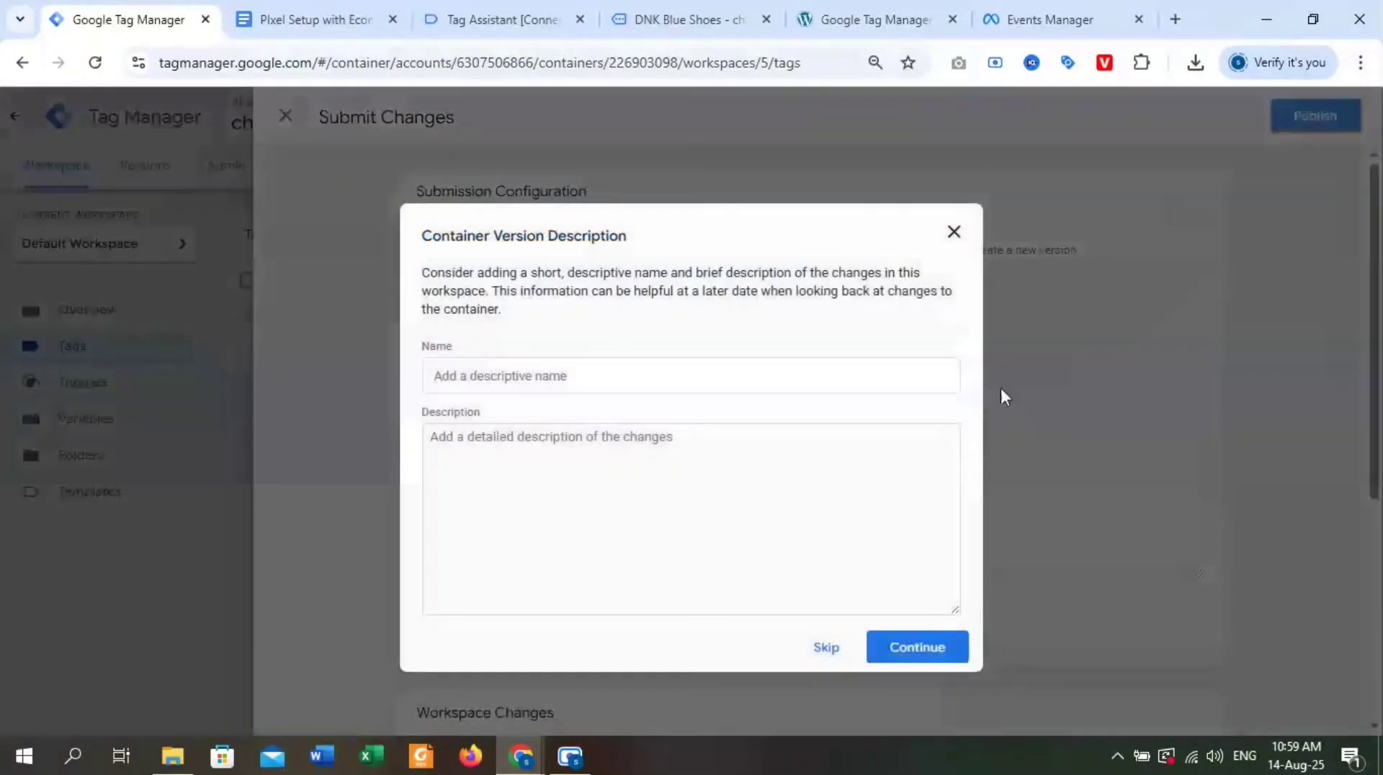
click(923, 652)
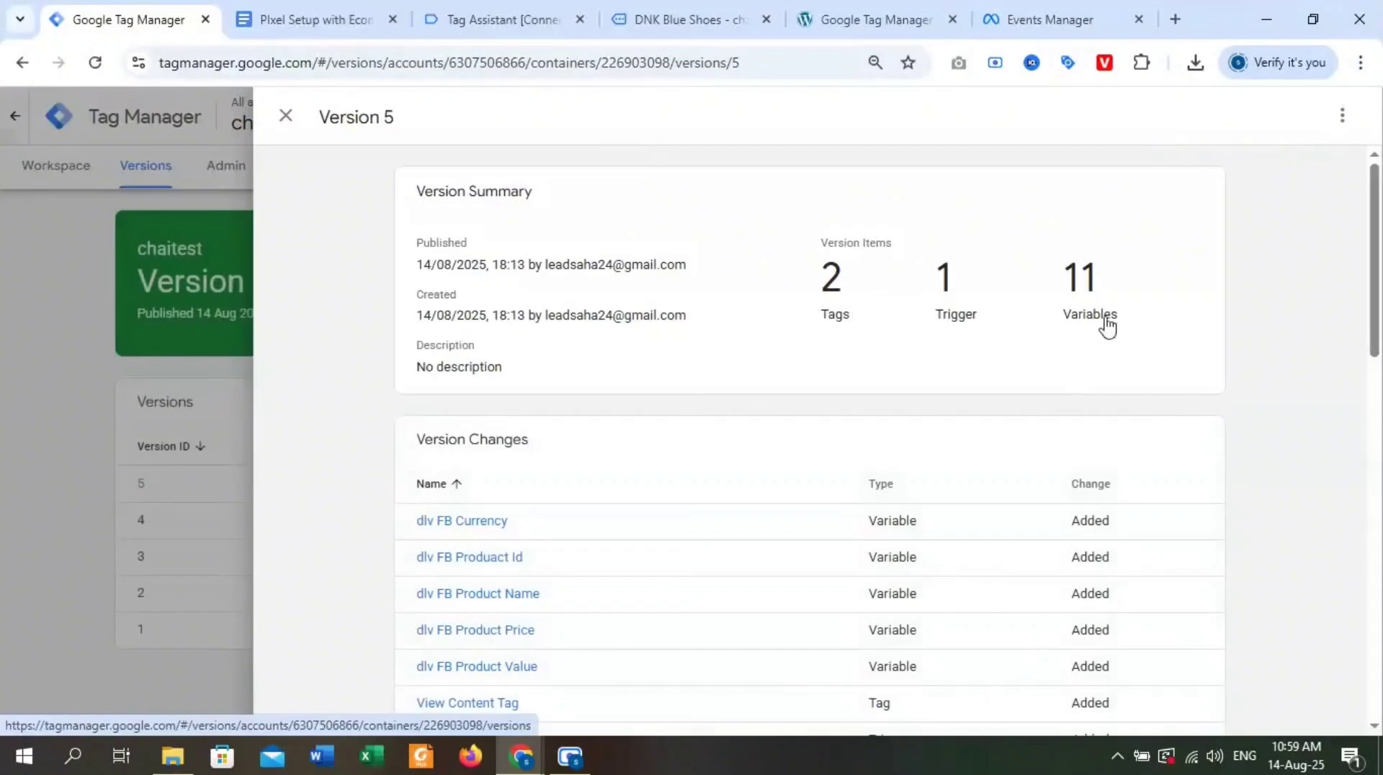
scroll(976, 423, down, 8)
scroll(914, 472, up, 8)
click(286, 117)
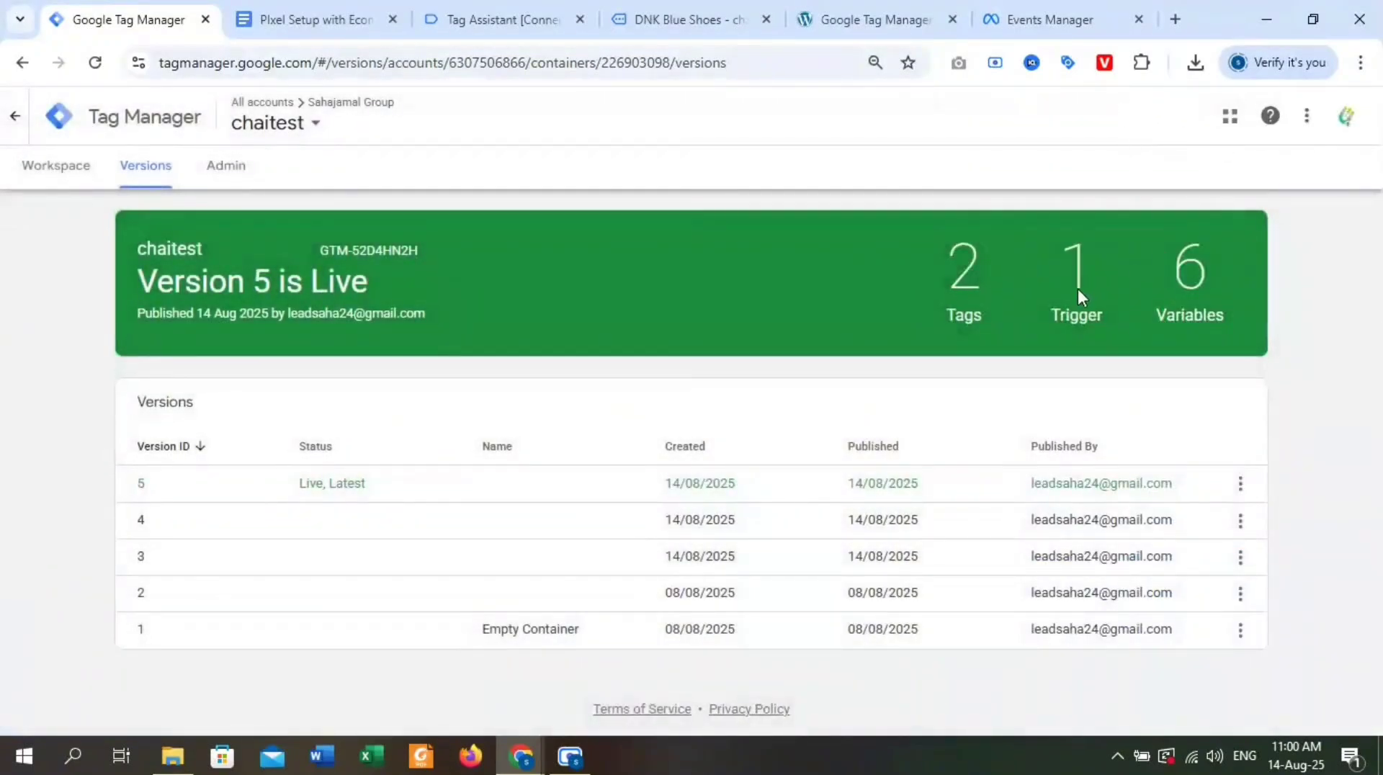
click(57, 172)
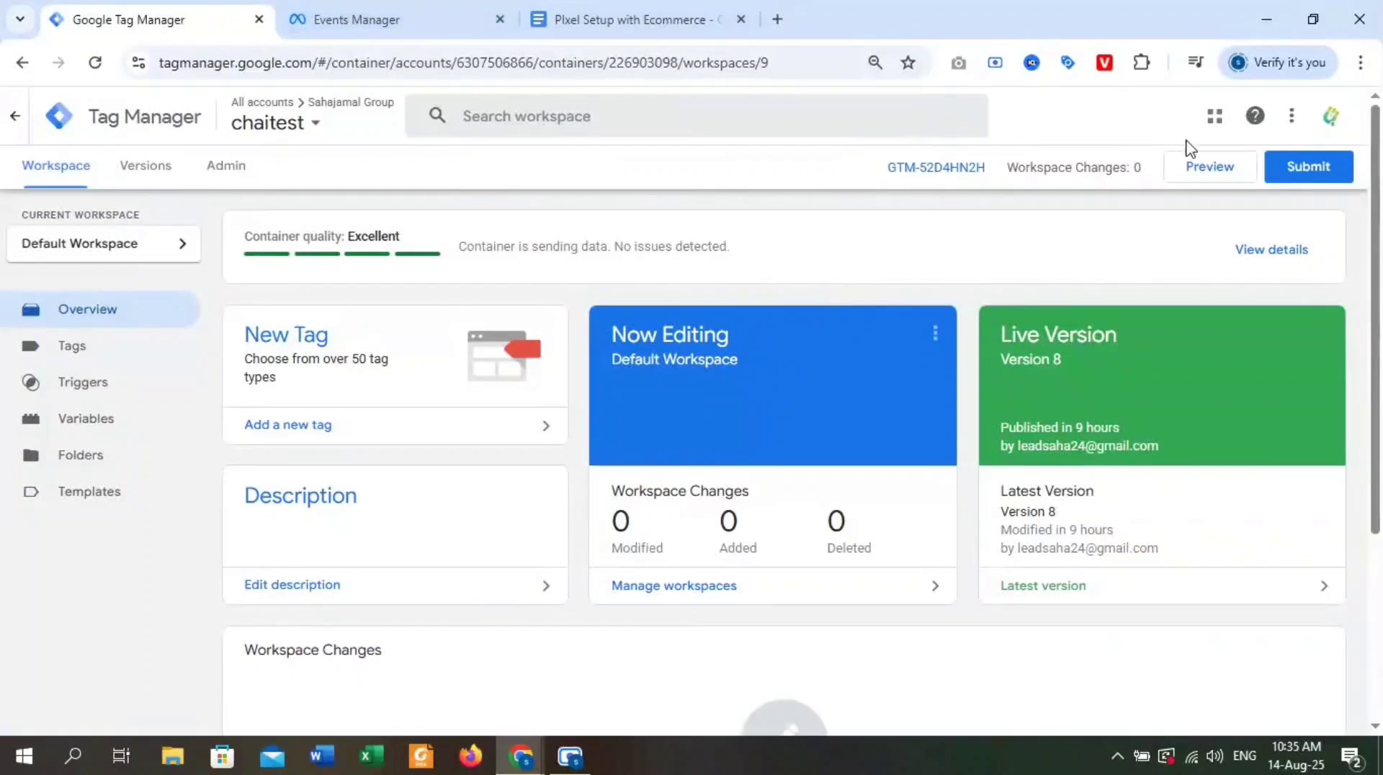
click(1197, 169)
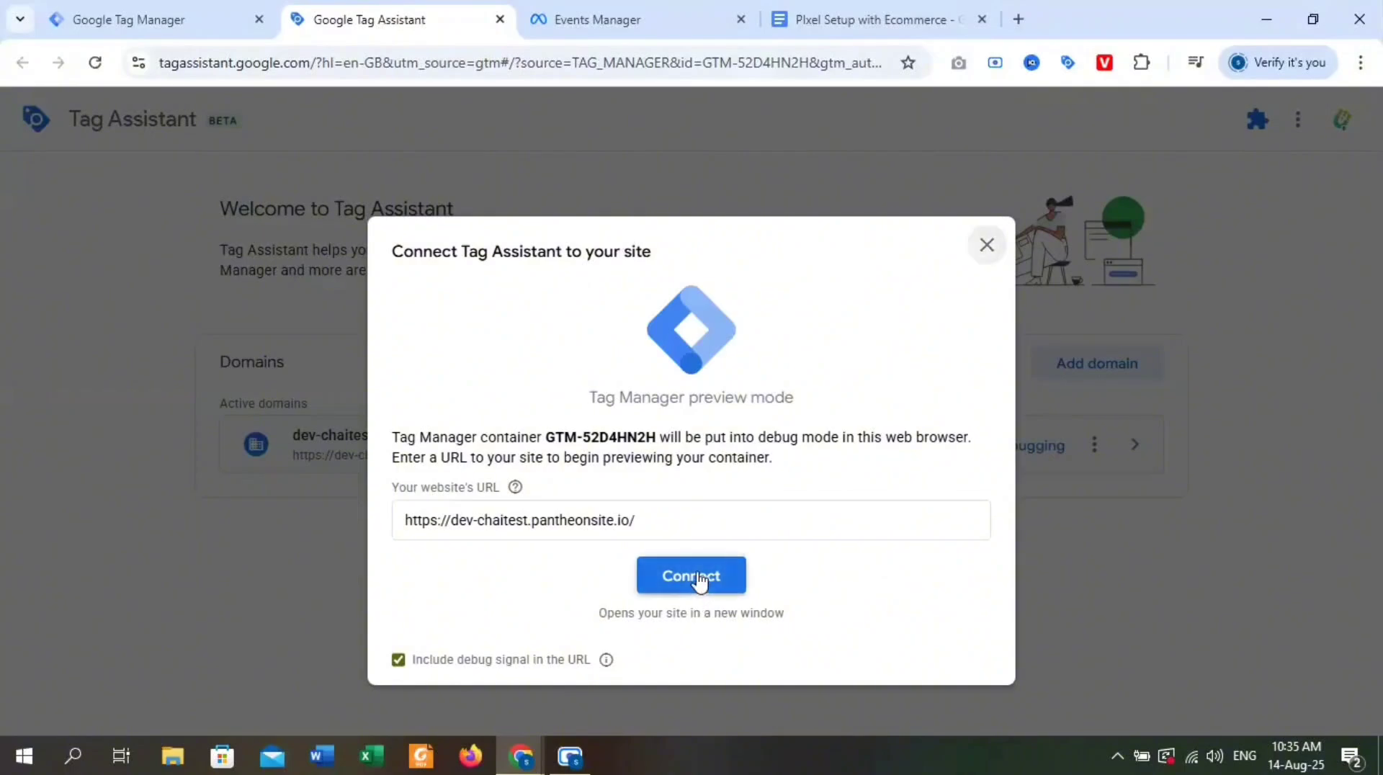
click(699, 582)
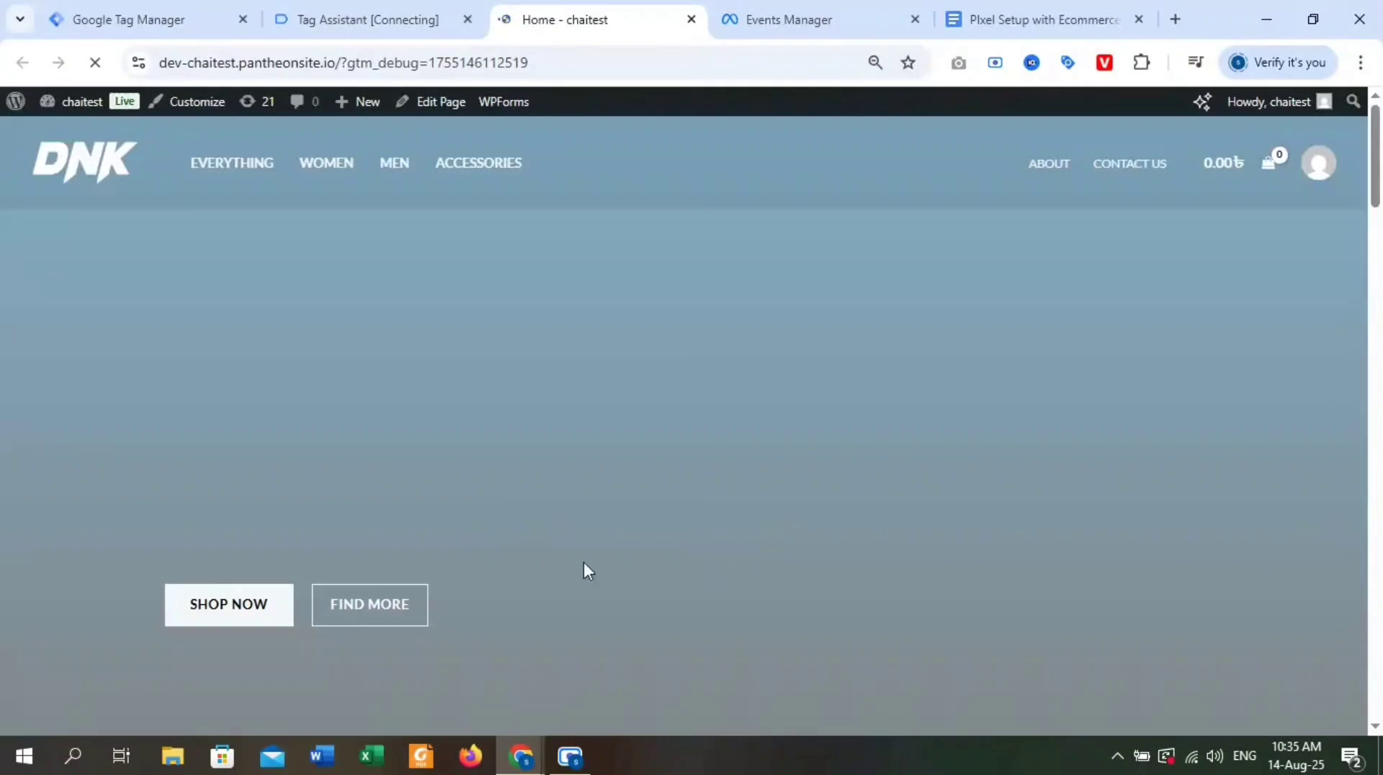
Open DNK Blue Shoes from the store's Featured Products and add one blue pair in size 30 to the cart.
scroll(585, 566, down, 20)
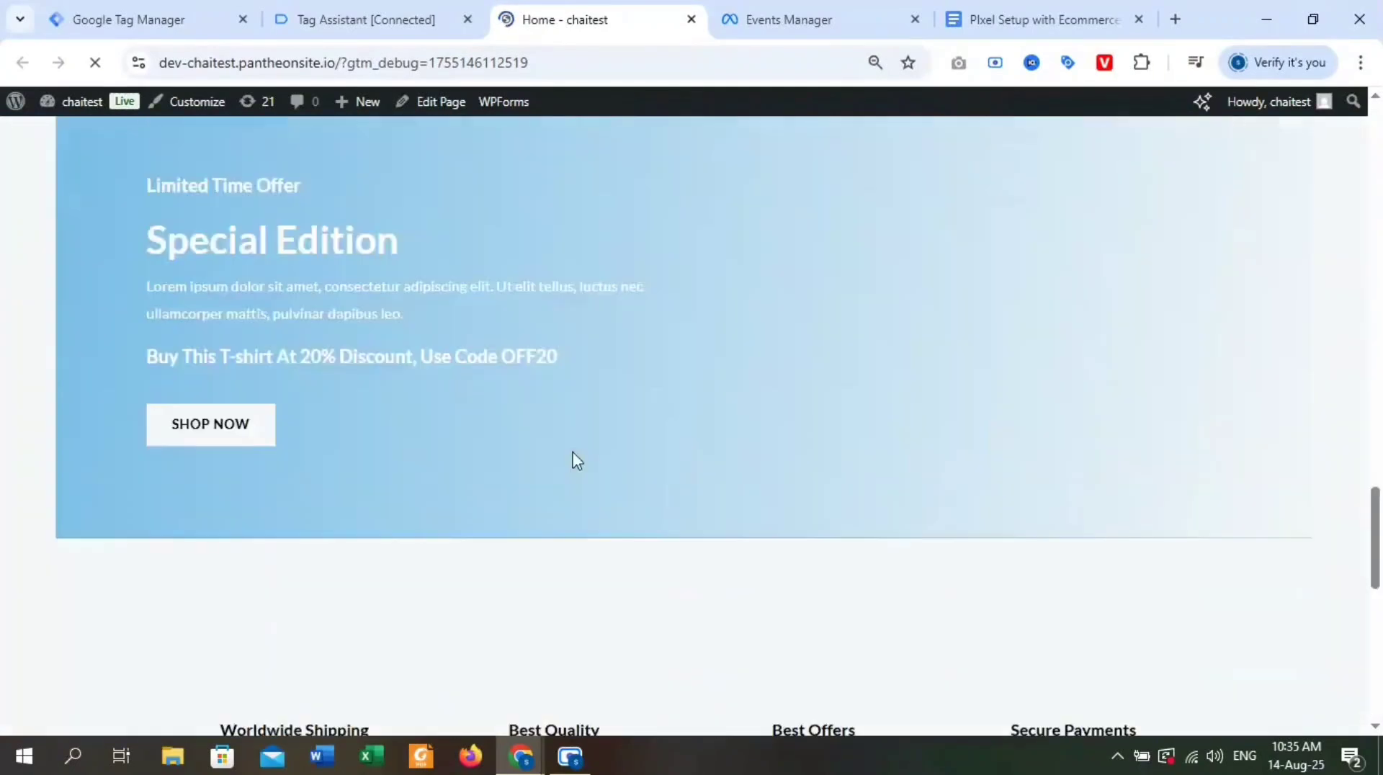
scroll(573, 463, up, 10)
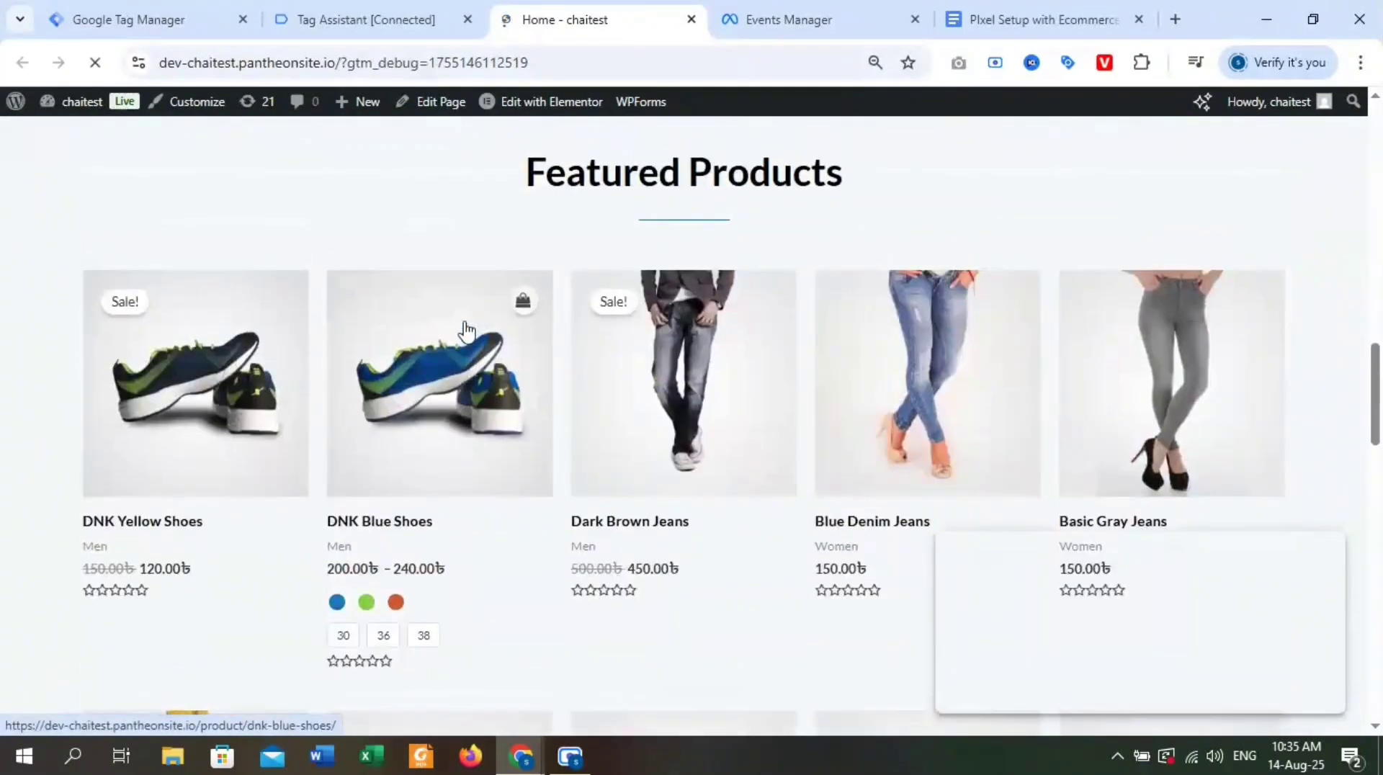
click(466, 330)
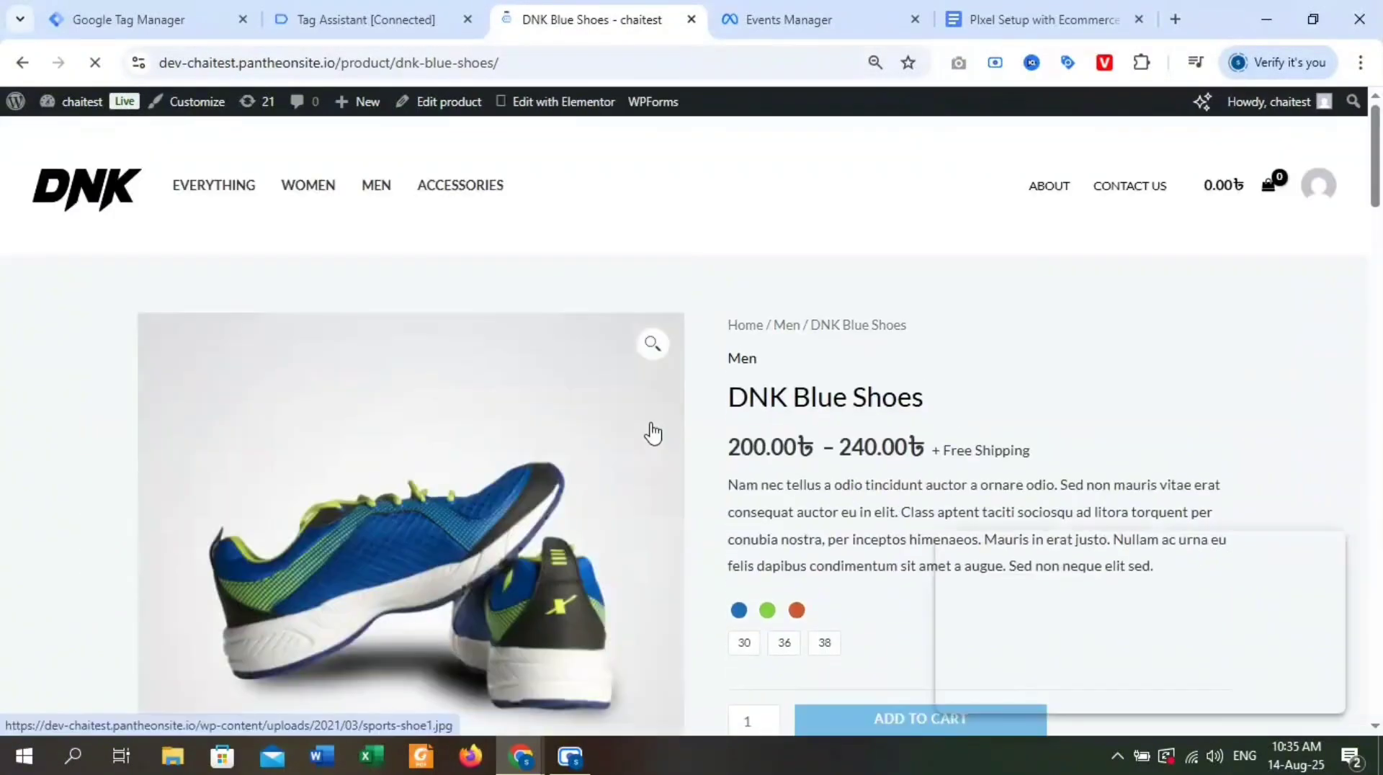
scroll(706, 433, down, 4)
click(744, 339)
click(739, 306)
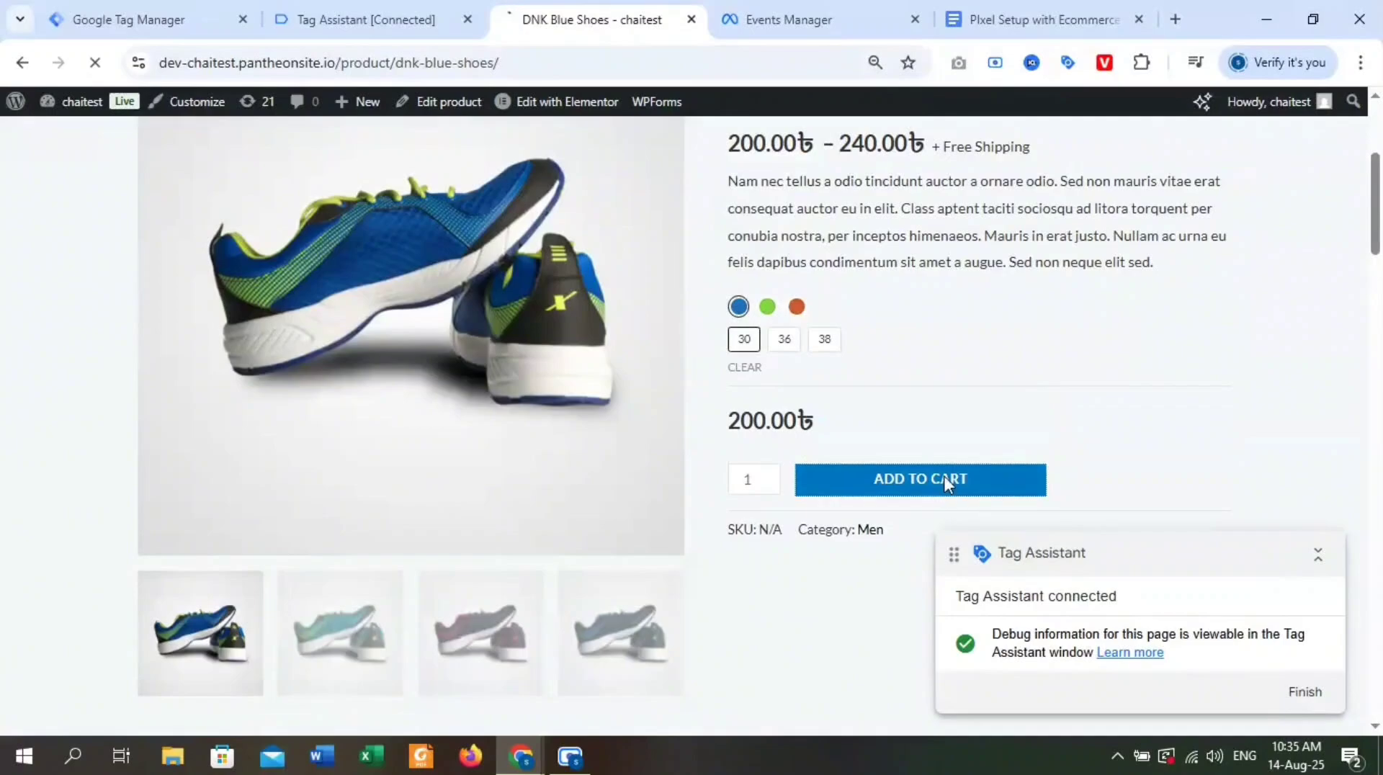
click(944, 477)
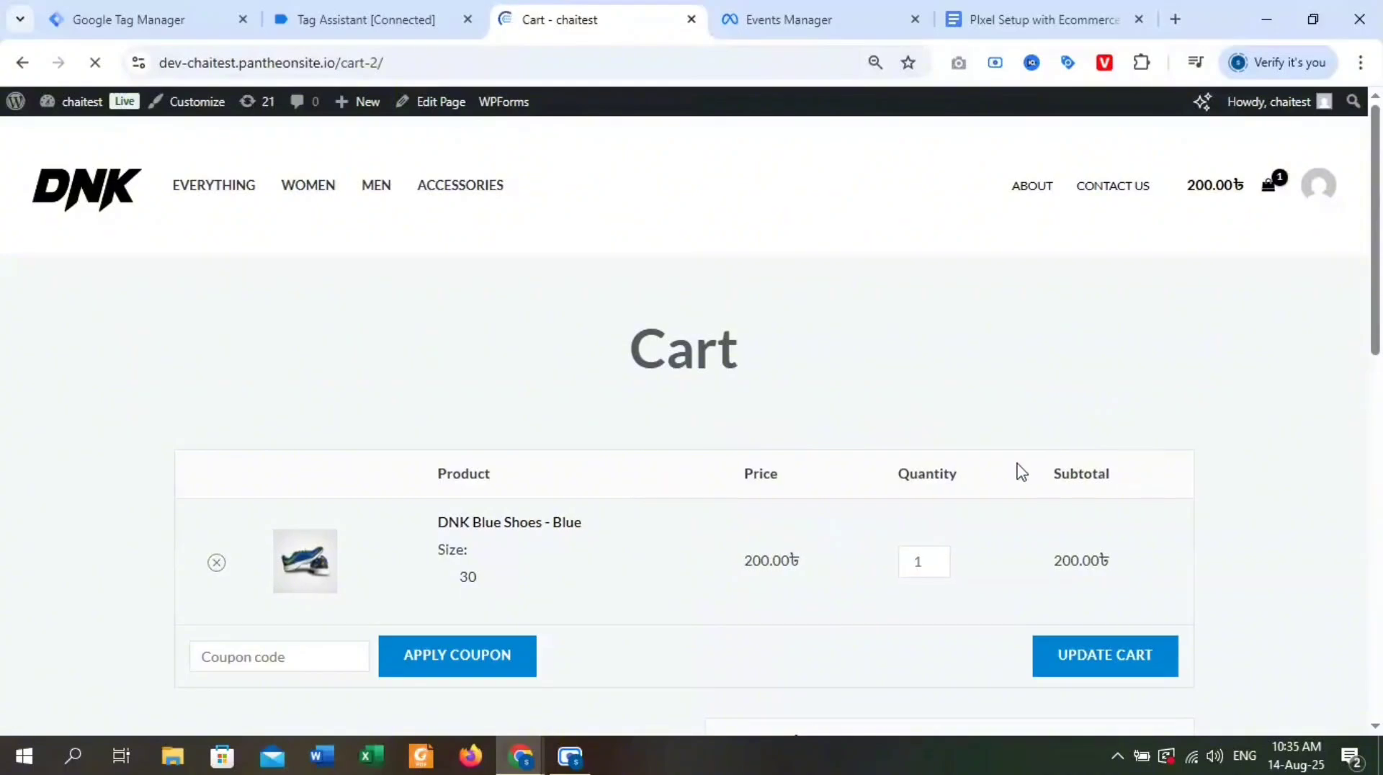
Proceed from the cart to checkout and place the order with free shipping and cash on delivery.
scroll(732, 503, down, 8)
scroll(907, 382, down, 2)
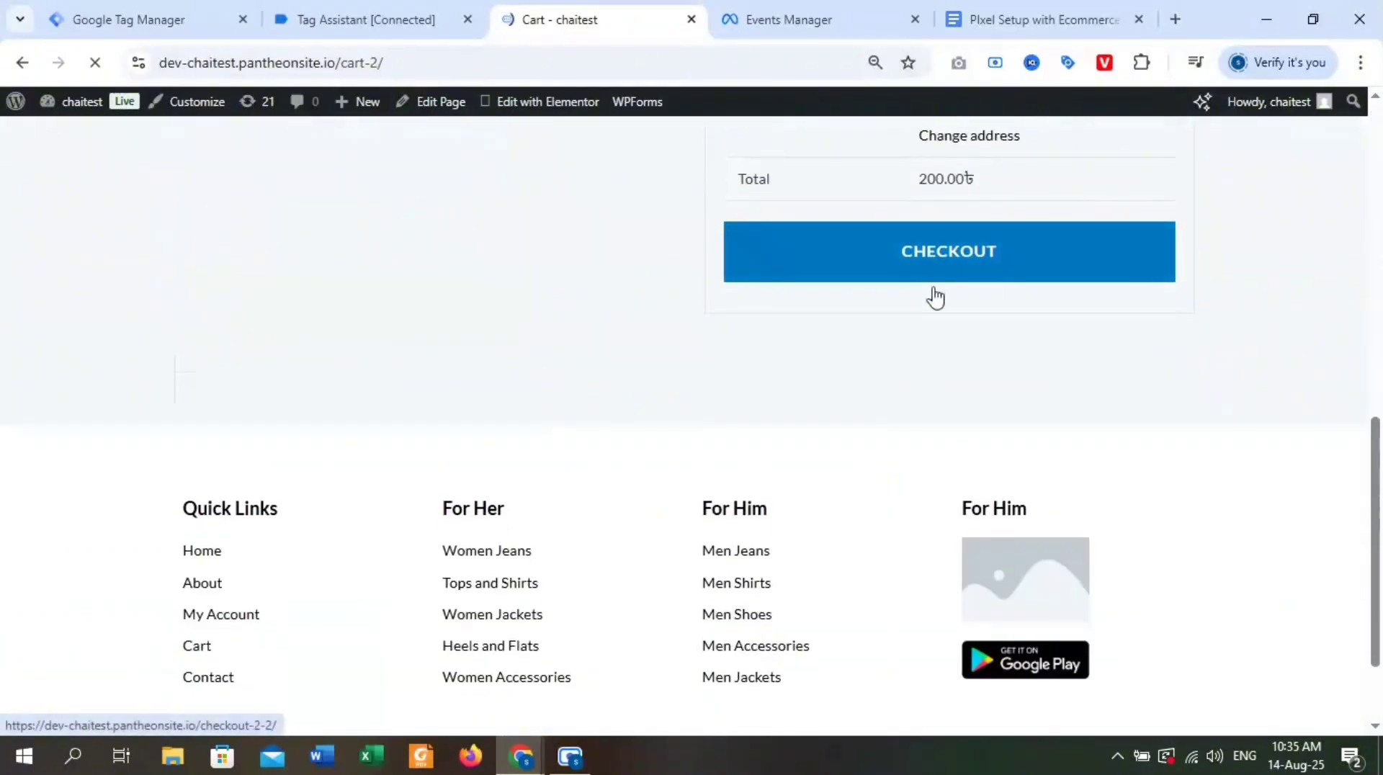
scroll(908, 360, up, 10)
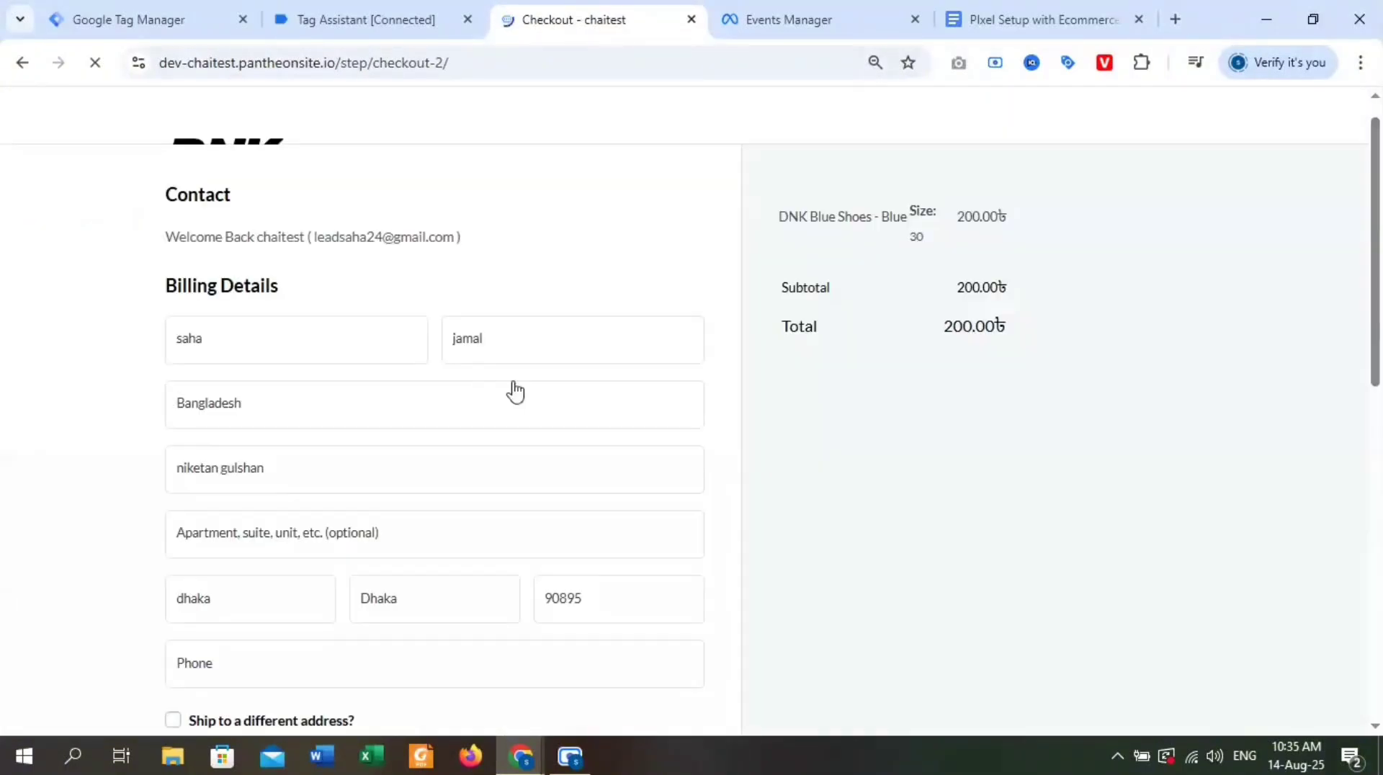
scroll(512, 389, down, 5)
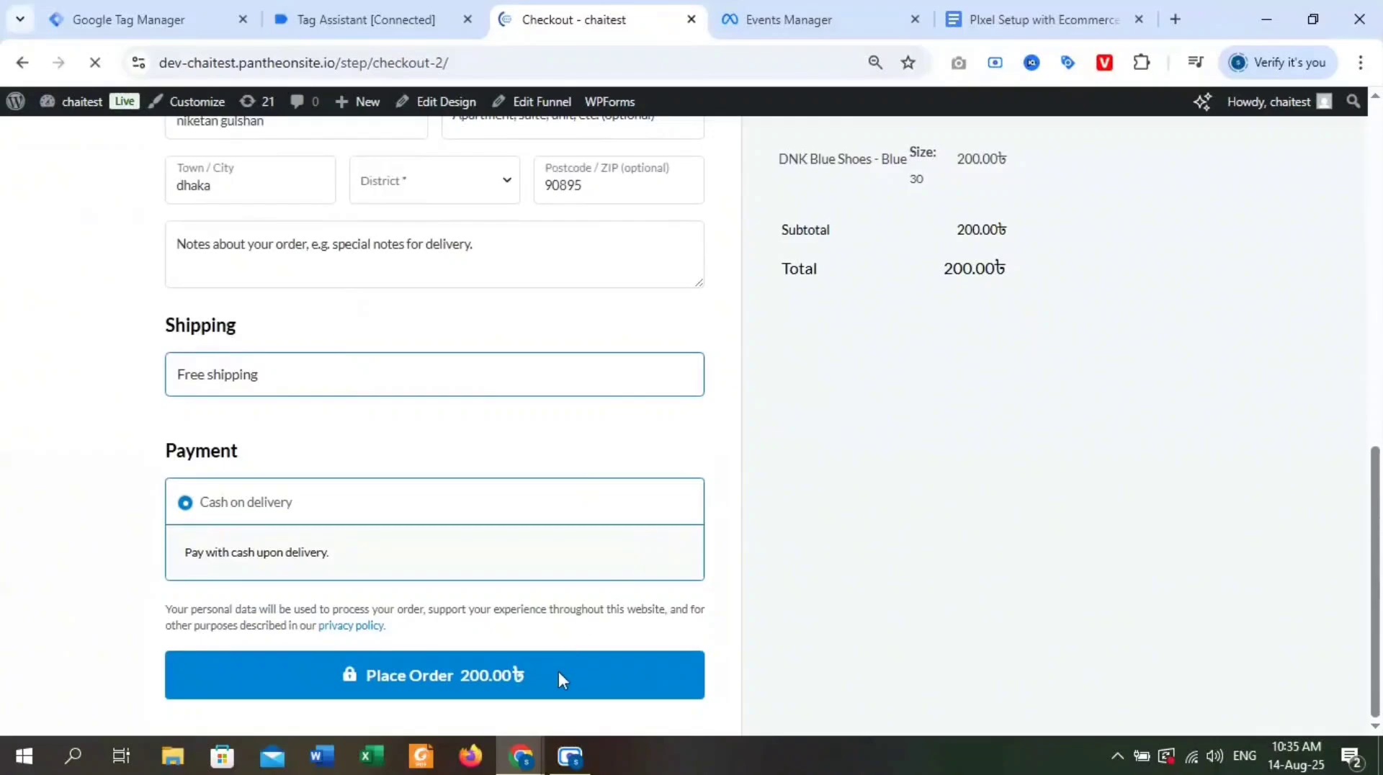
click(559, 671)
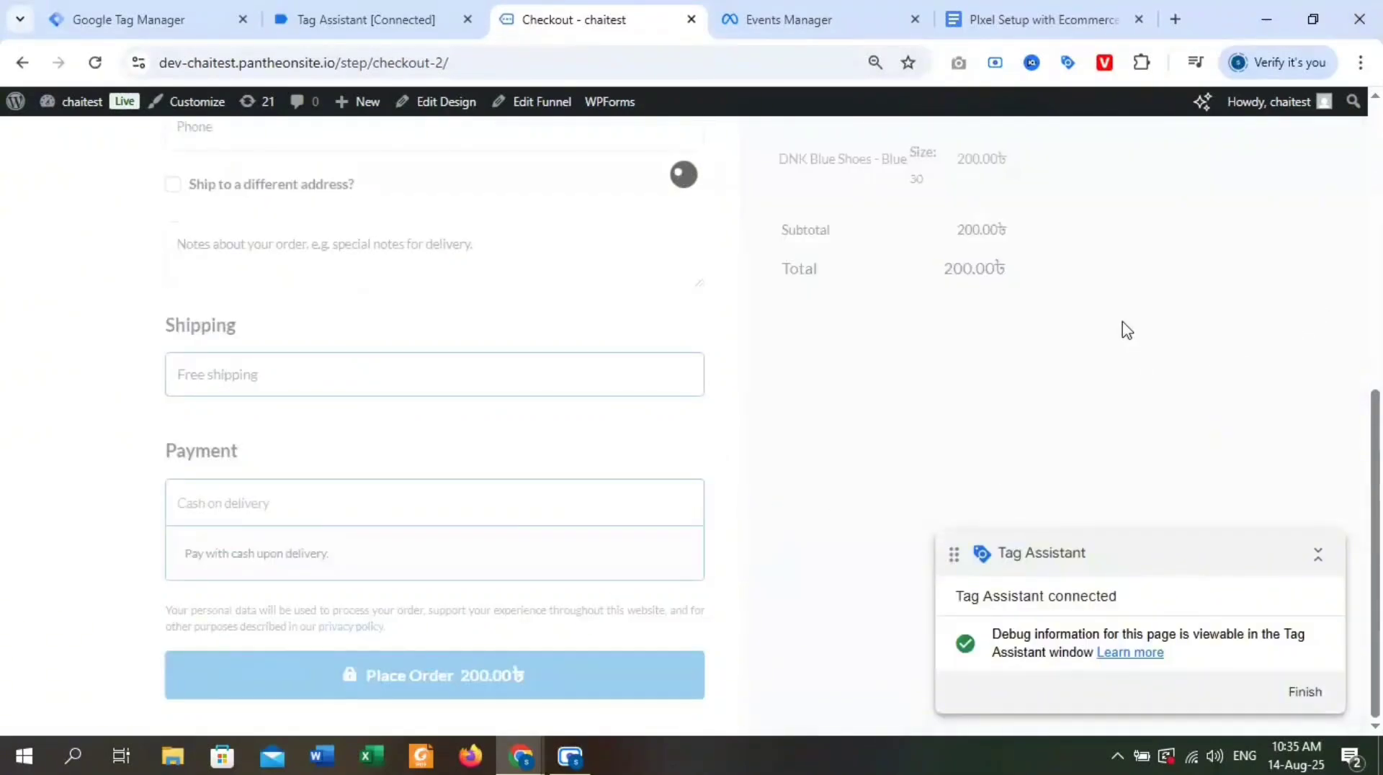
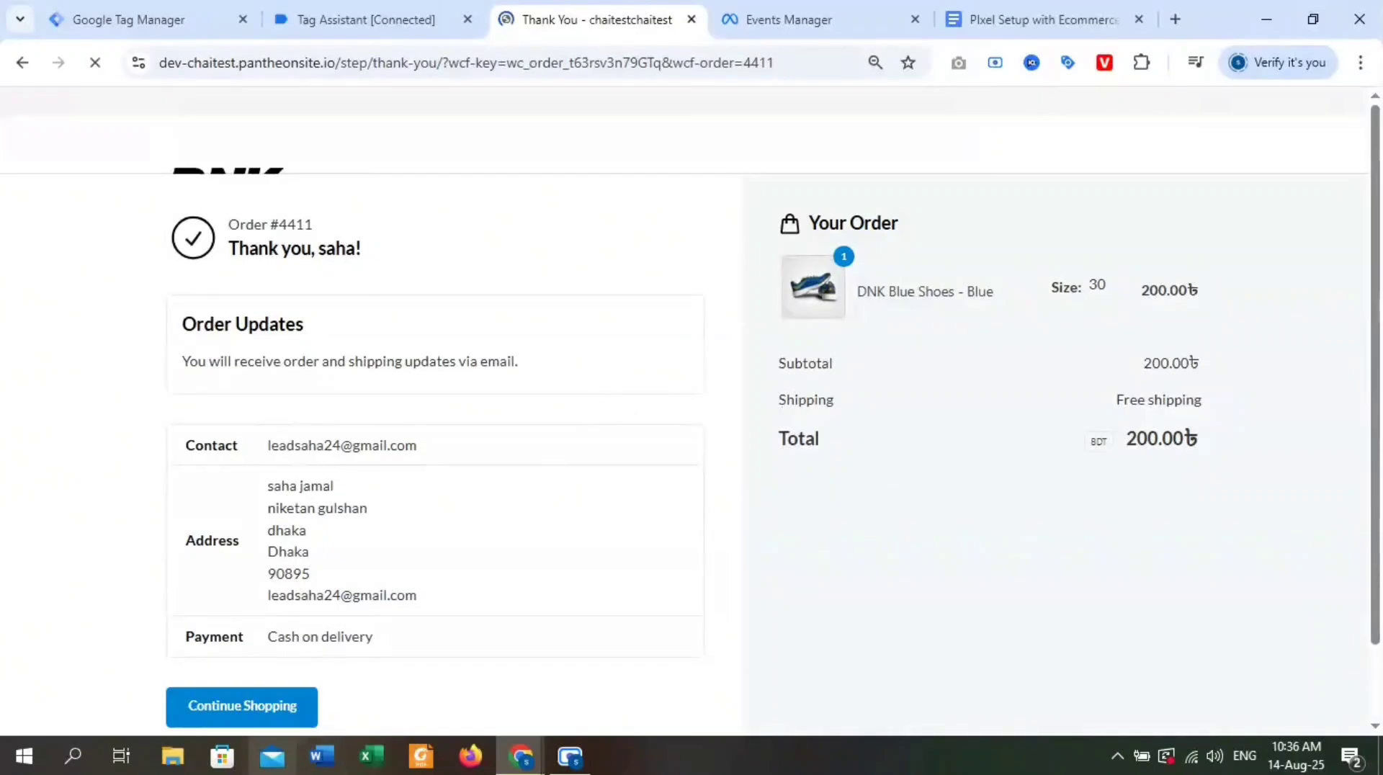
Collapse the debug badge on the order page, switch to Events Manager and expand the PageView and View content test events for DNK Blue Shoes.
double_click(280, 134)
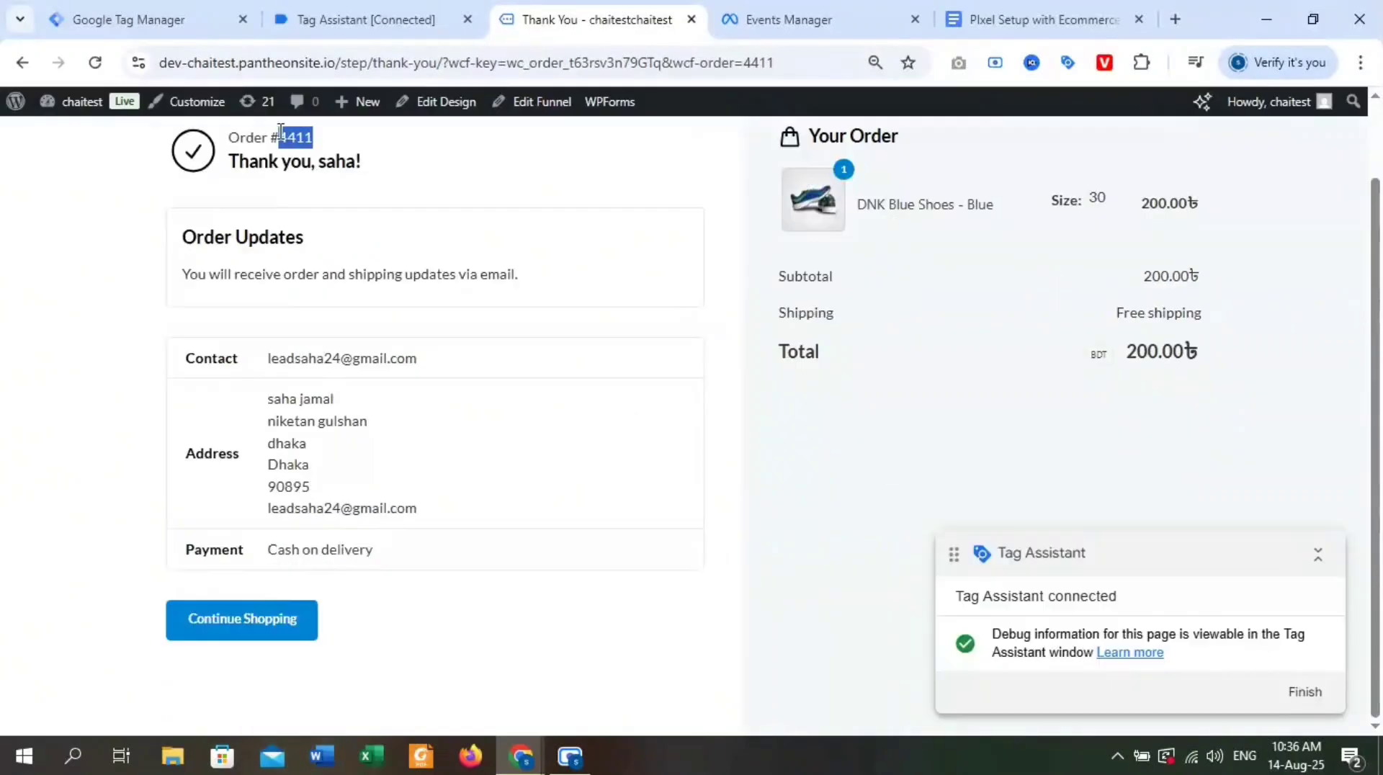
click(1320, 559)
click(825, 8)
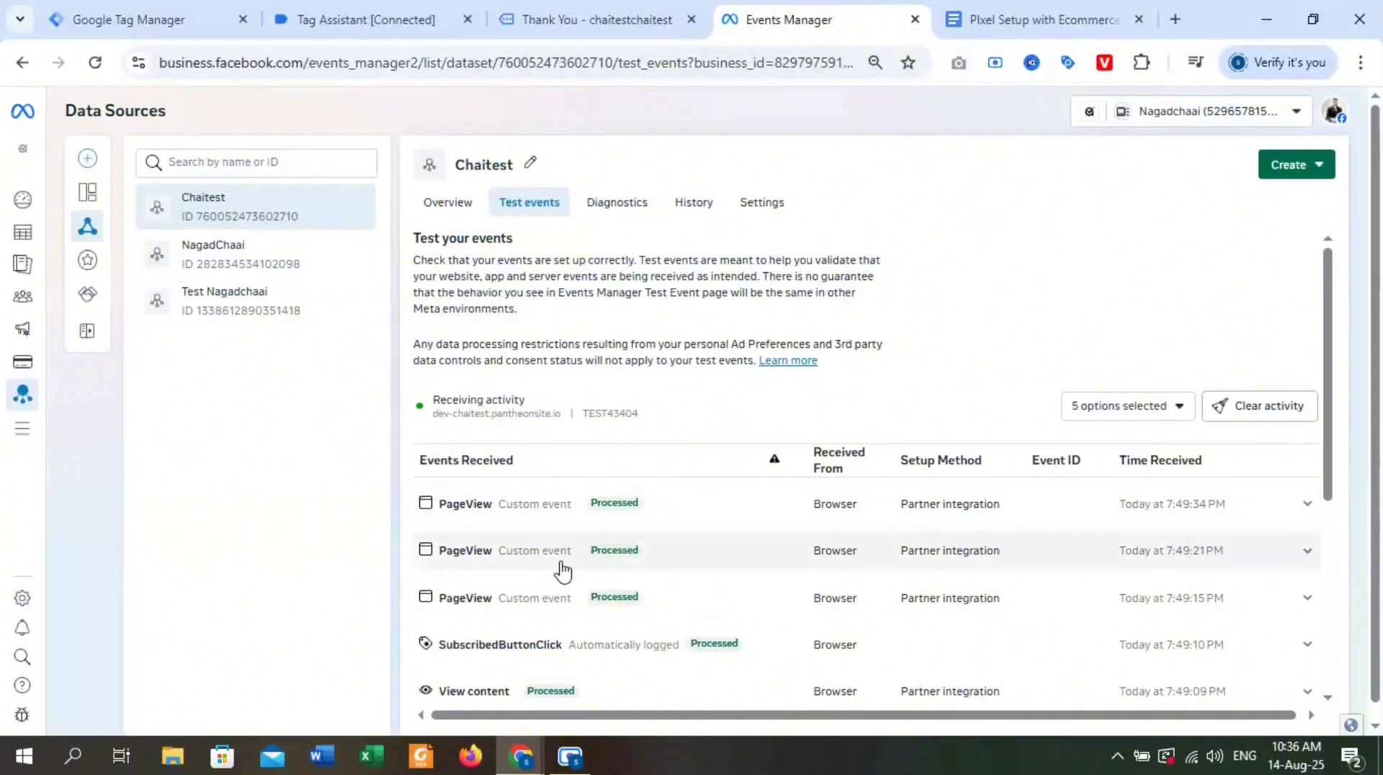
scroll(549, 619, down, 3)
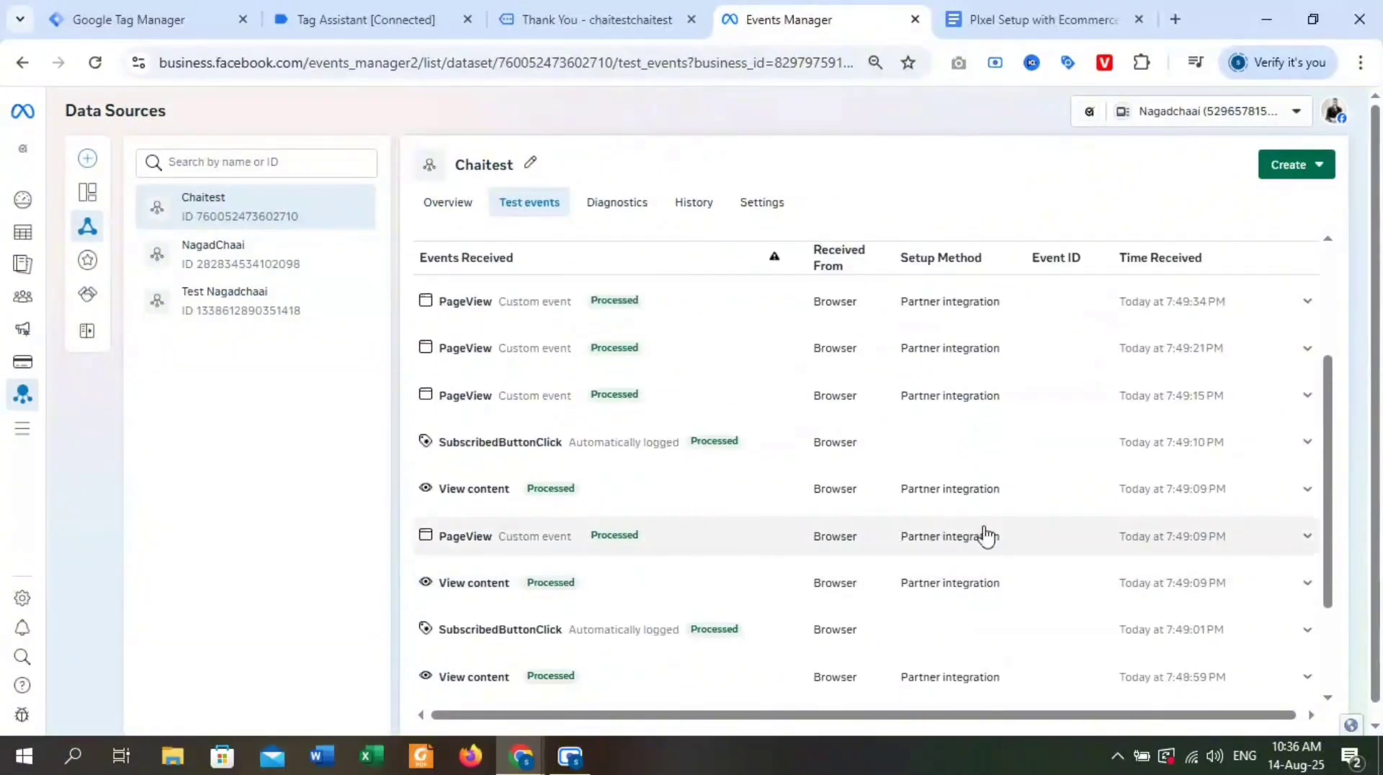
scroll(901, 540, down, 1)
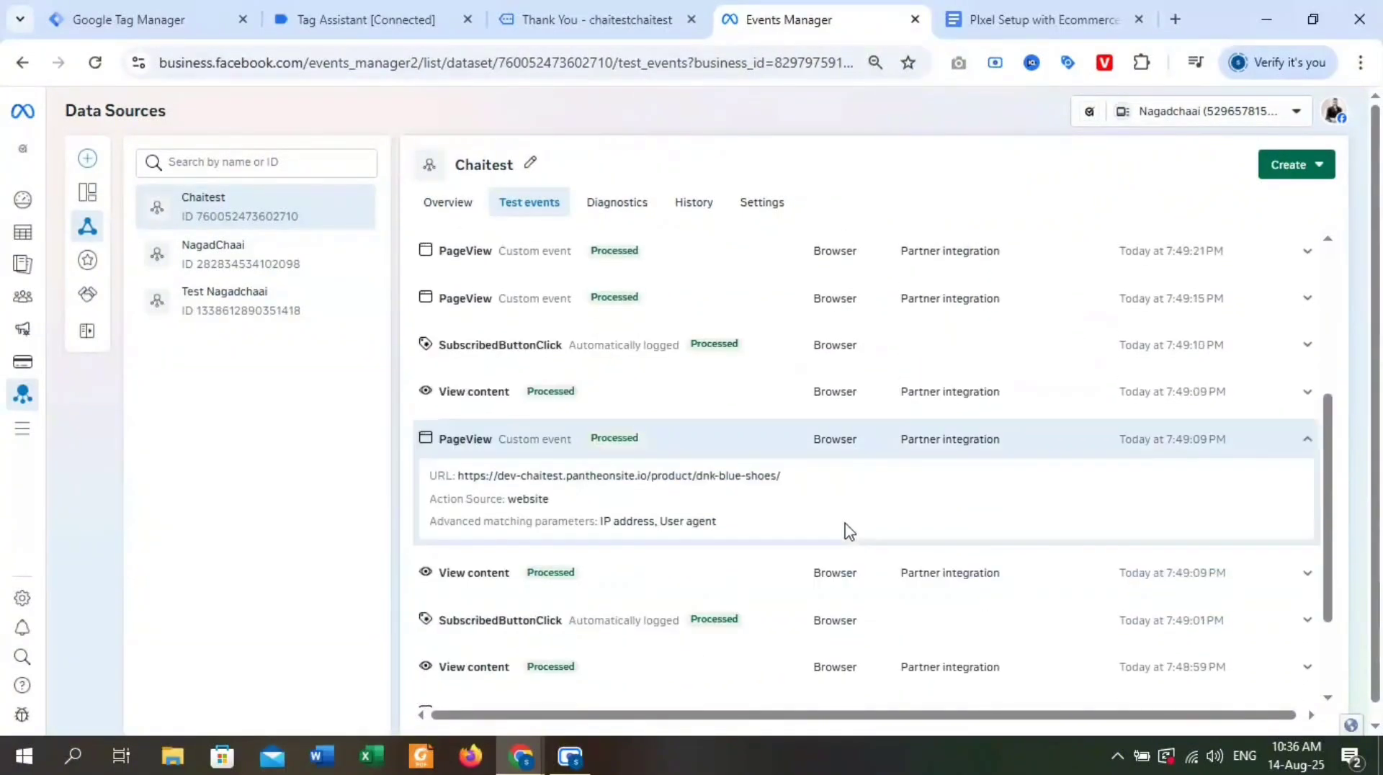
click(1290, 570)
scroll(765, 490, down, 2)
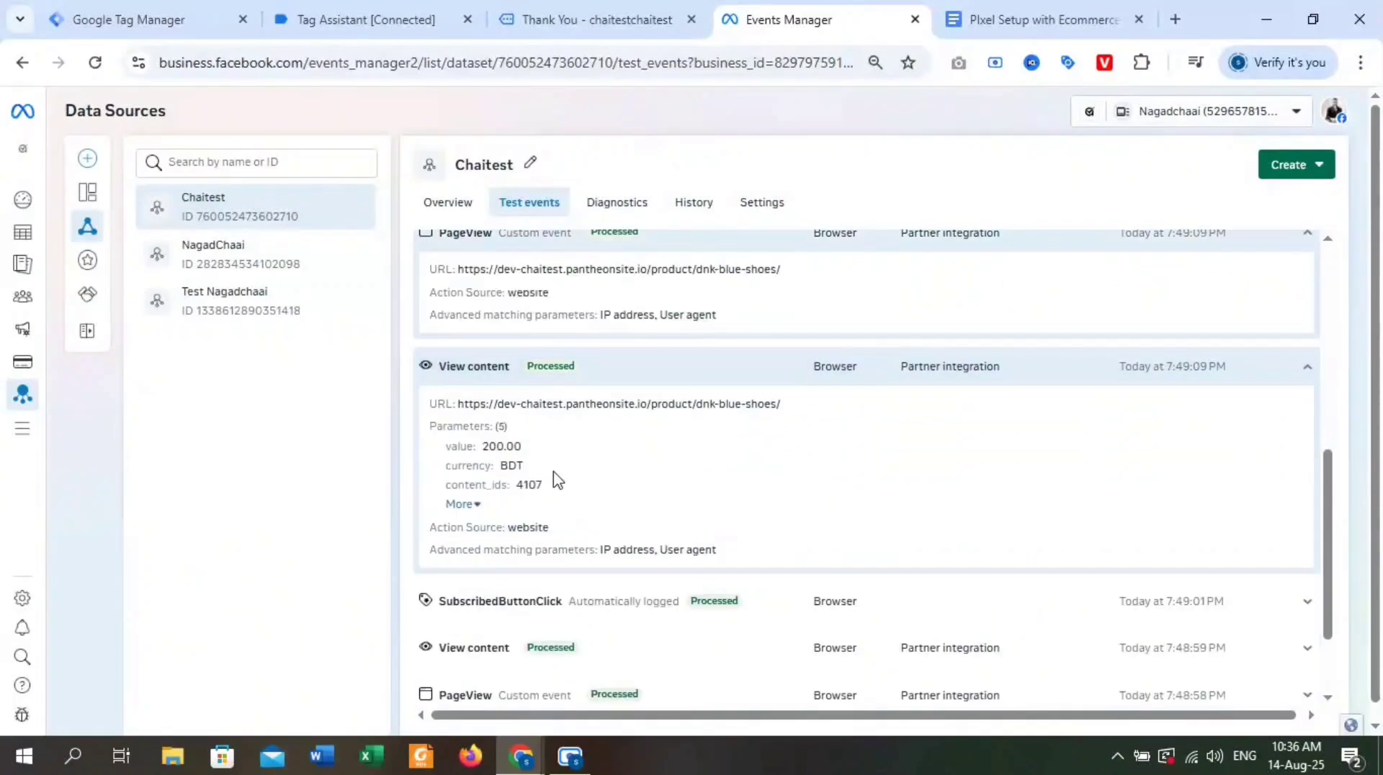
Examine the View content event's value, currency, content_ids, content_type and content_name parameters, expanding the full parameter list.
drag(534, 444, 459, 451)
click(554, 495)
click(529, 474)
click(462, 505)
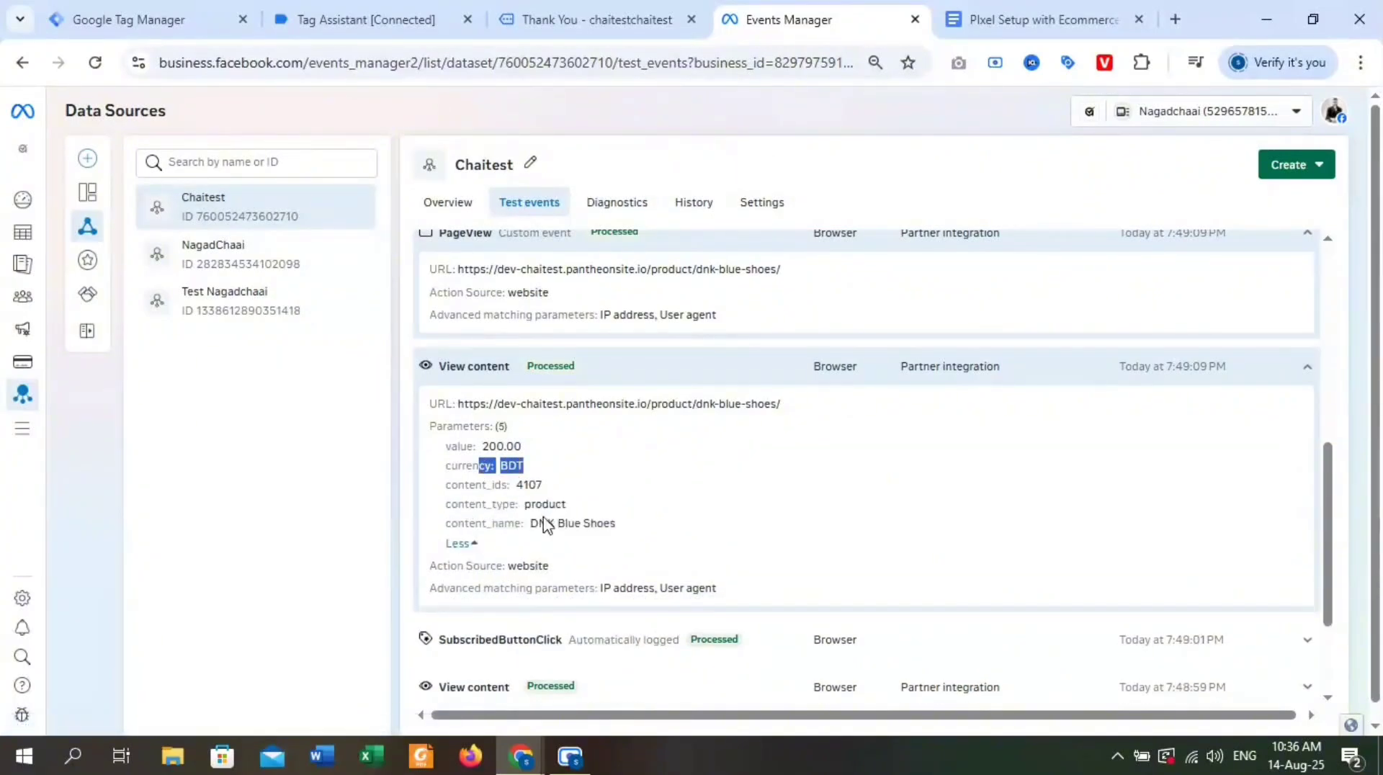
drag(540, 524, 632, 534)
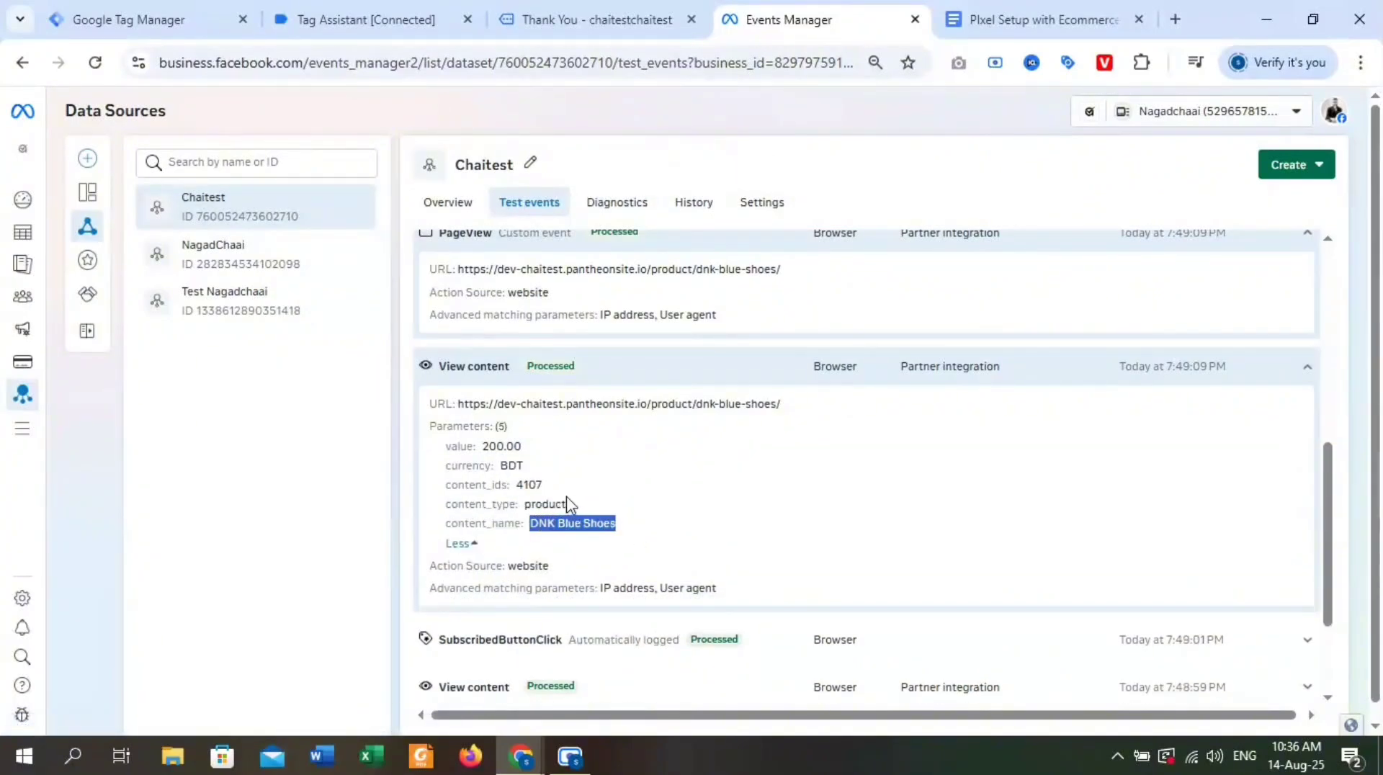
click(576, 501)
Return to Tag Assistant and inspect the data layer of the add_to_cart event recorded on the DNK Blue Shoes page.
click(340, 9)
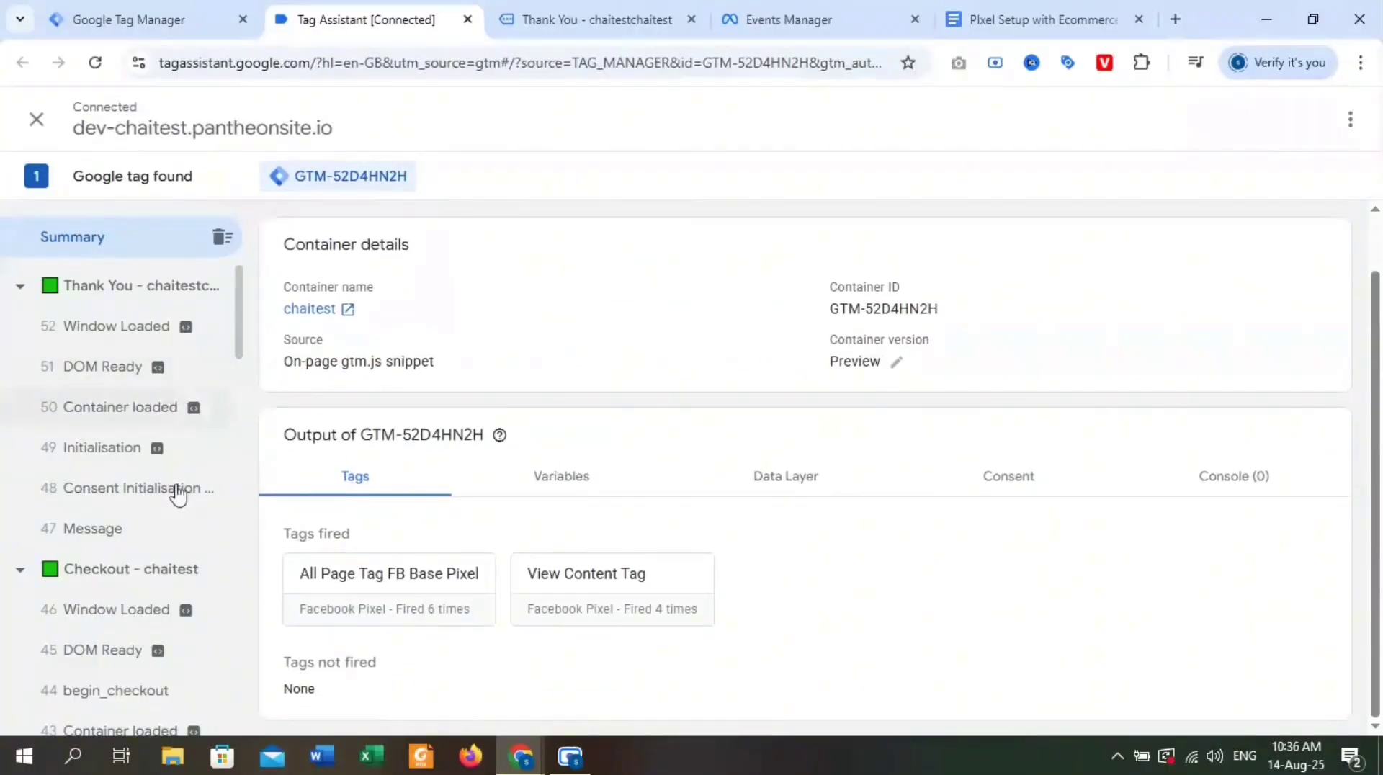
click(801, 475)
scroll(706, 508, down, 10)
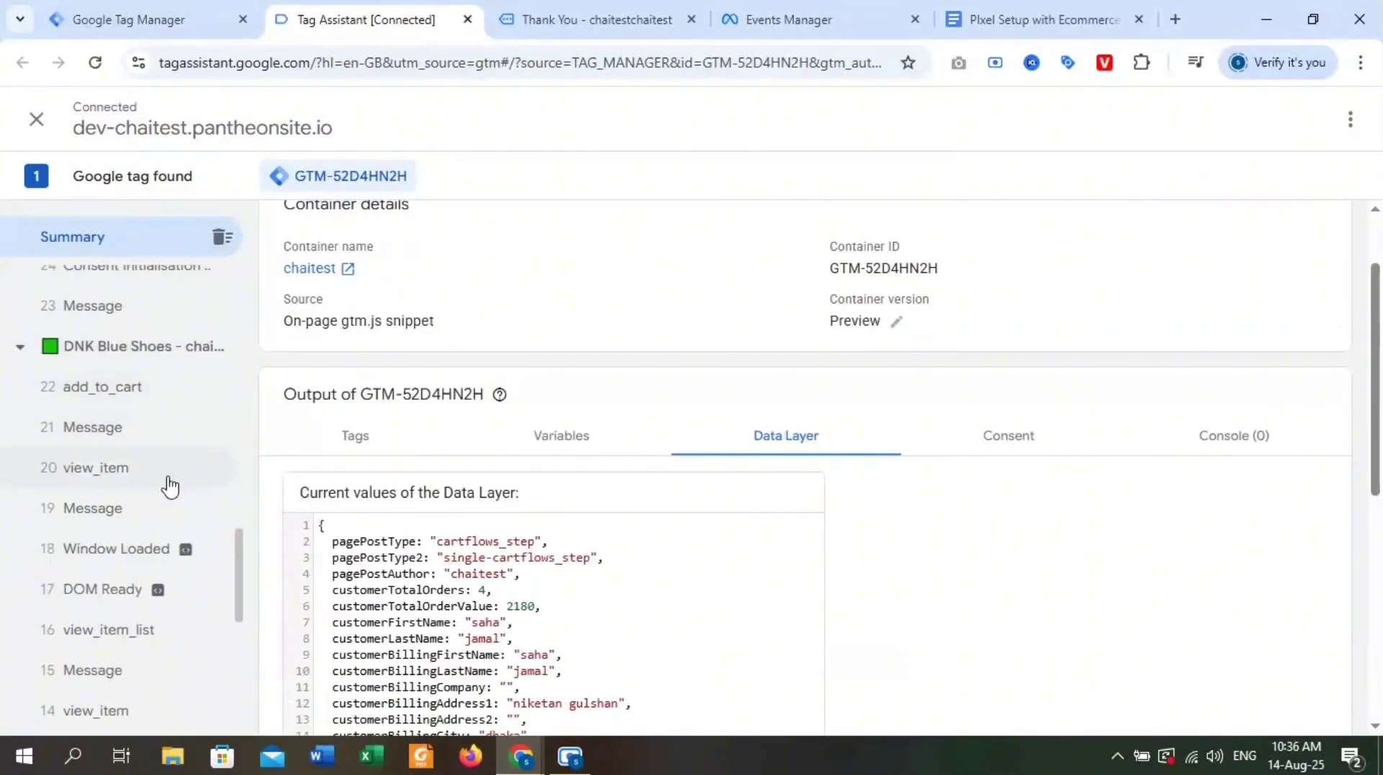
click(173, 387)
Switch to the Pixel setup document and review the tag, trigger and parameters listed for the ViewContent and Add to cart events.
click(843, 11)
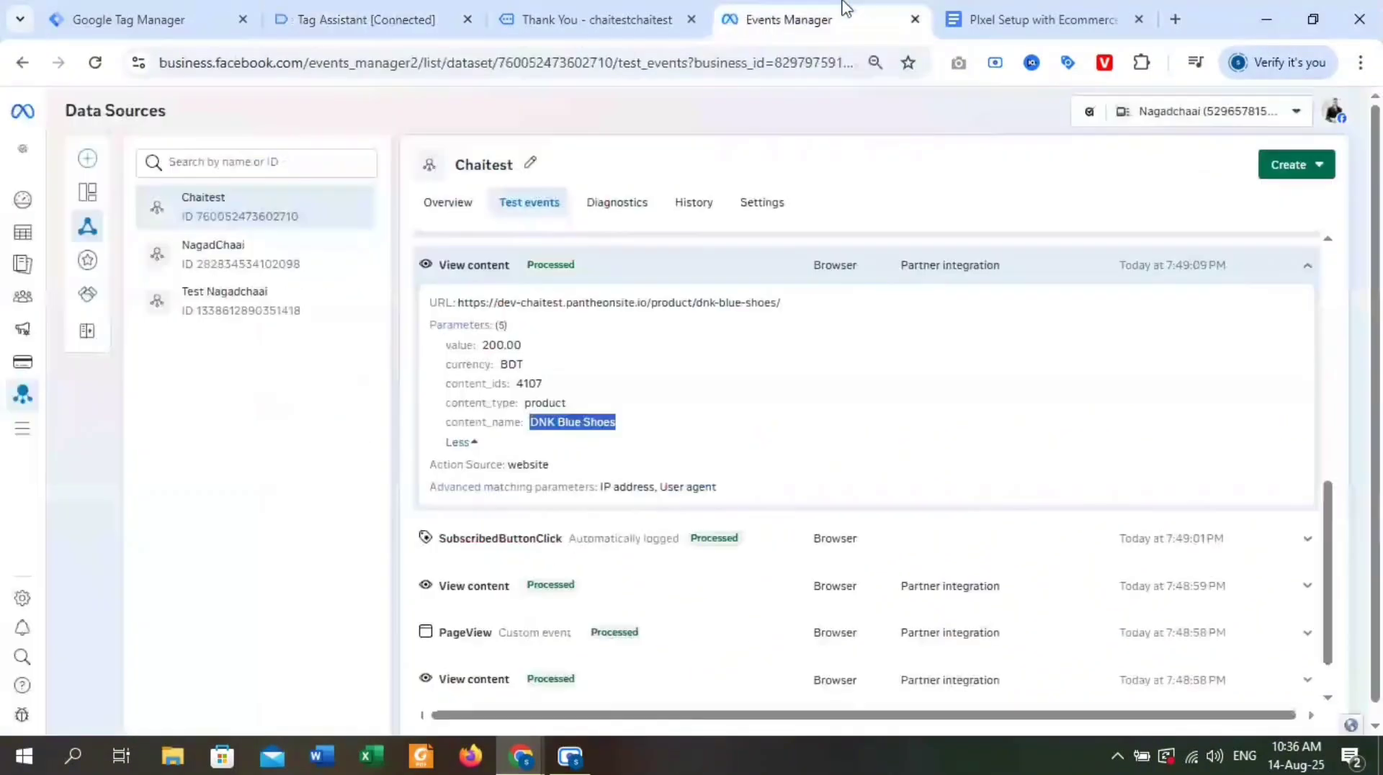
click(999, 10)
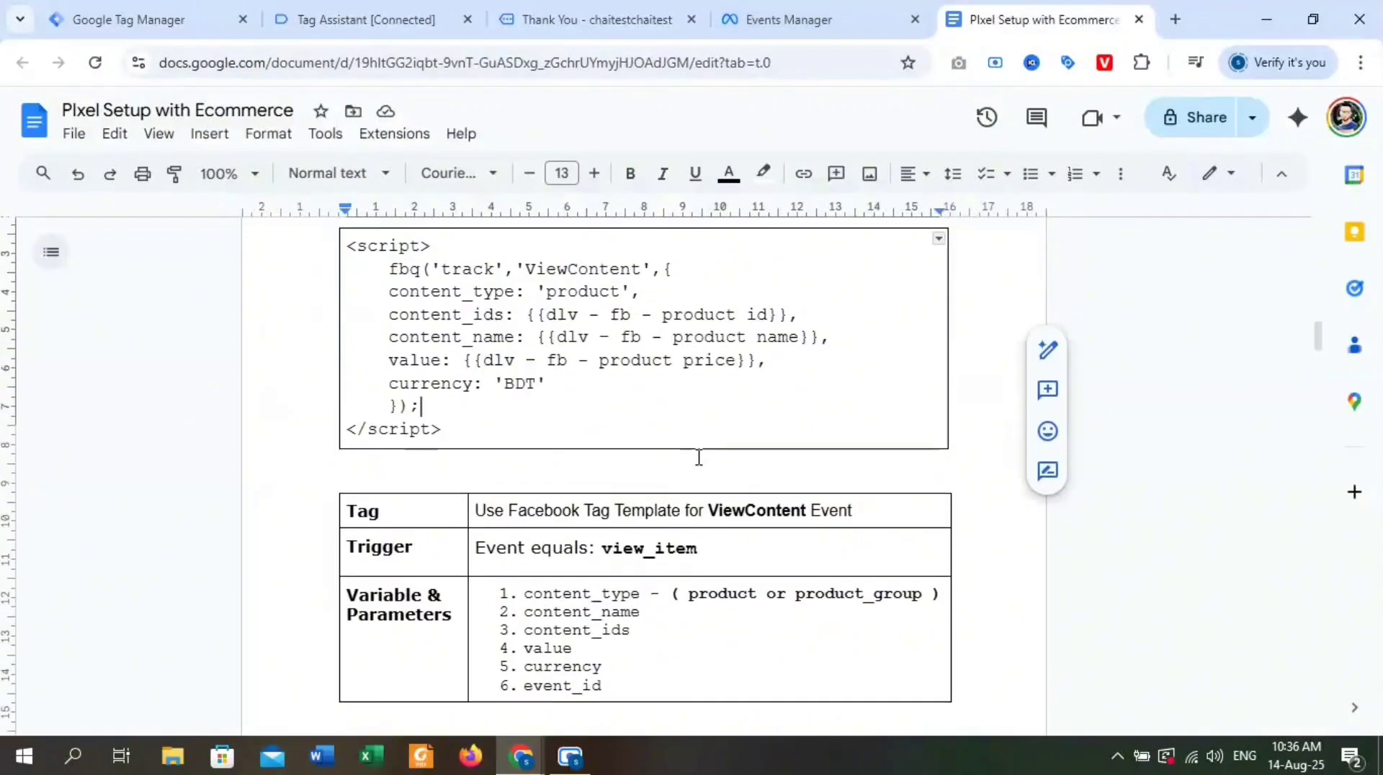
scroll(698, 457, up, 1)
scroll(614, 504, up, 6)
scroll(614, 504, down, 8)
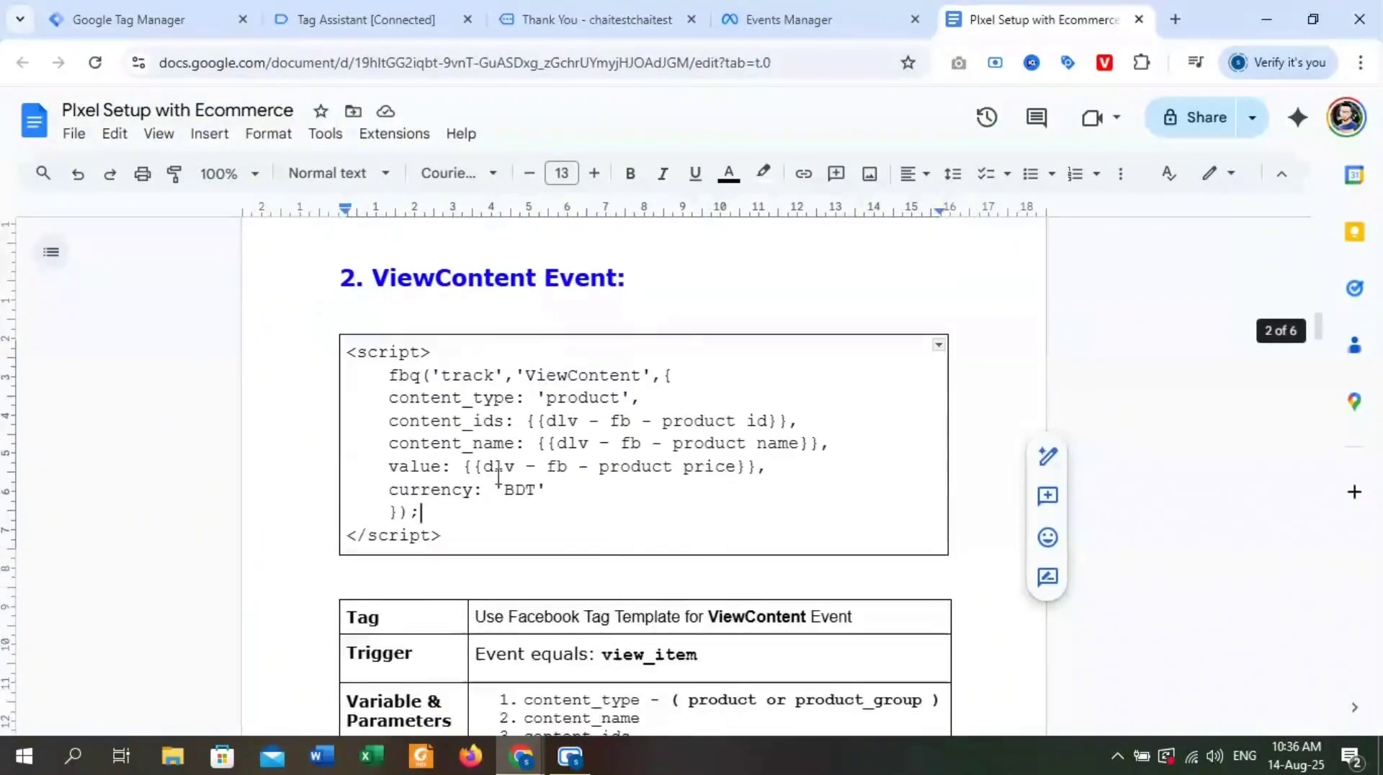
drag(619, 582, 499, 501)
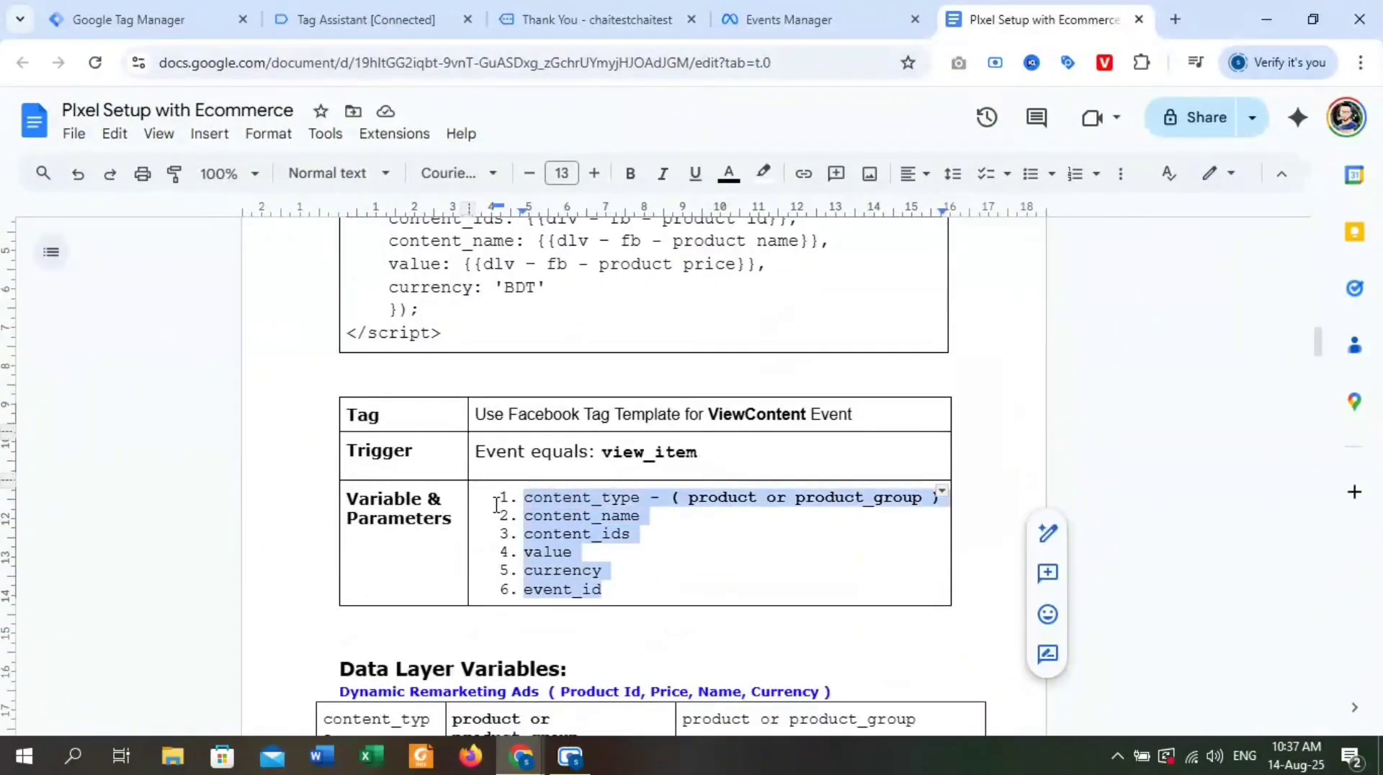
scroll(577, 518, down, 7)
scroll(592, 522, down, 6)
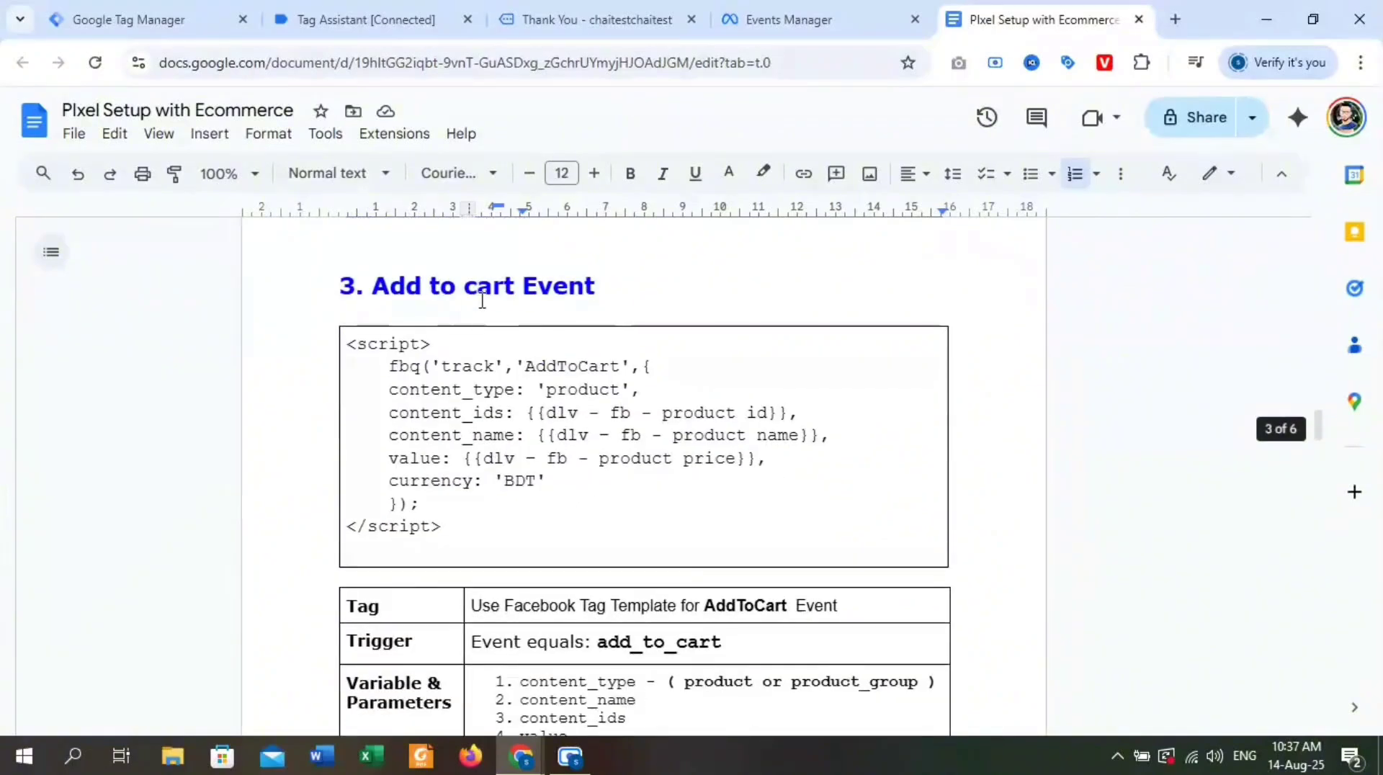
scroll(636, 589, down, 3)
drag(624, 574, 512, 523)
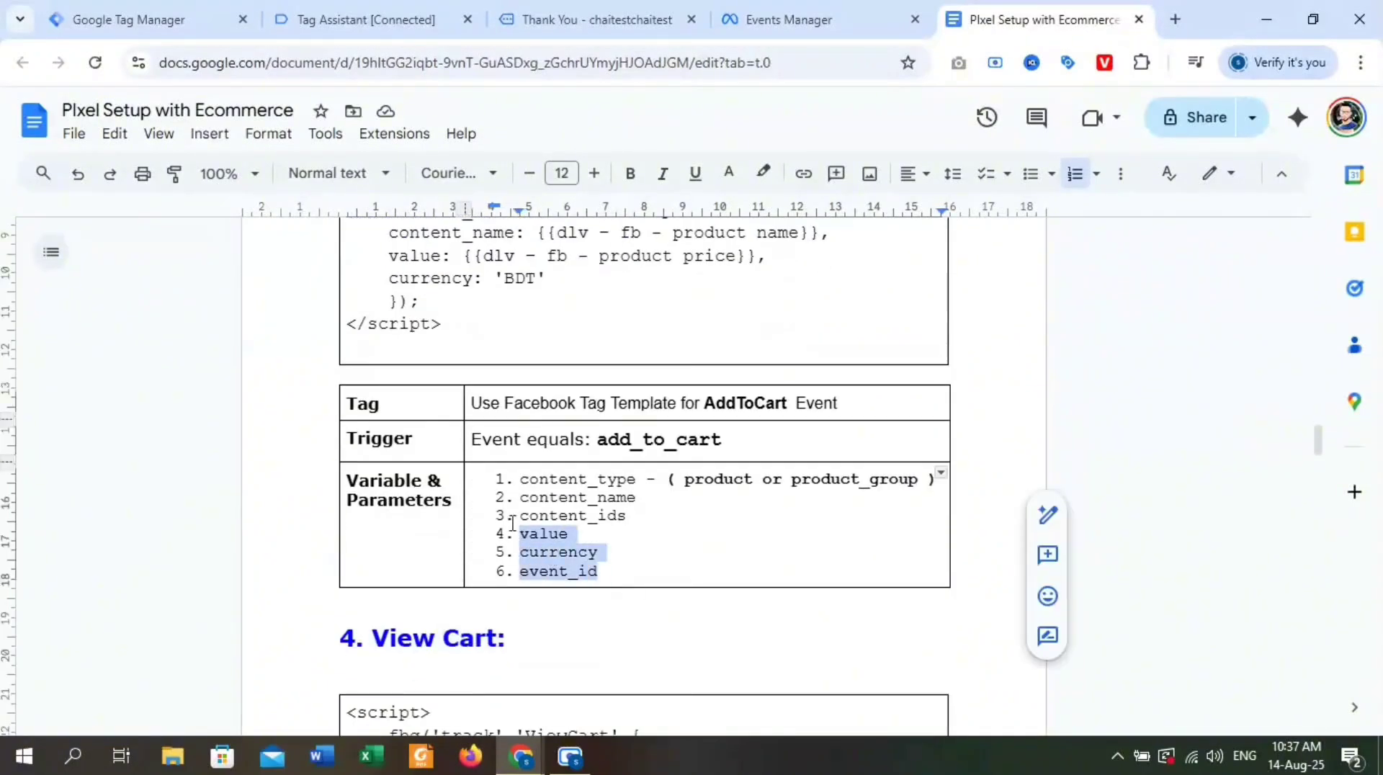
mouse_move(504, 475)
mouse_down()
mouse_move(508, 490)
mouse_move(524, 482)
mouse_up()
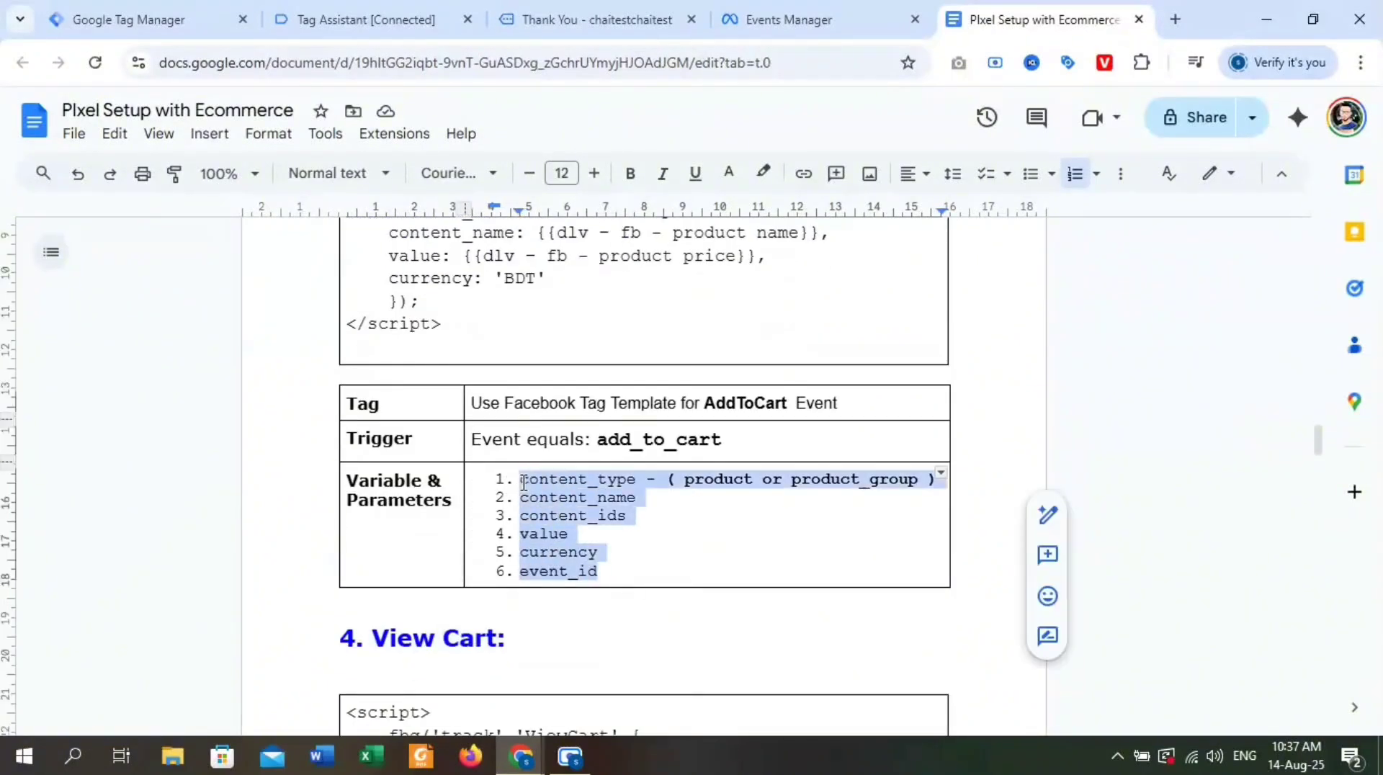
click(738, 539)
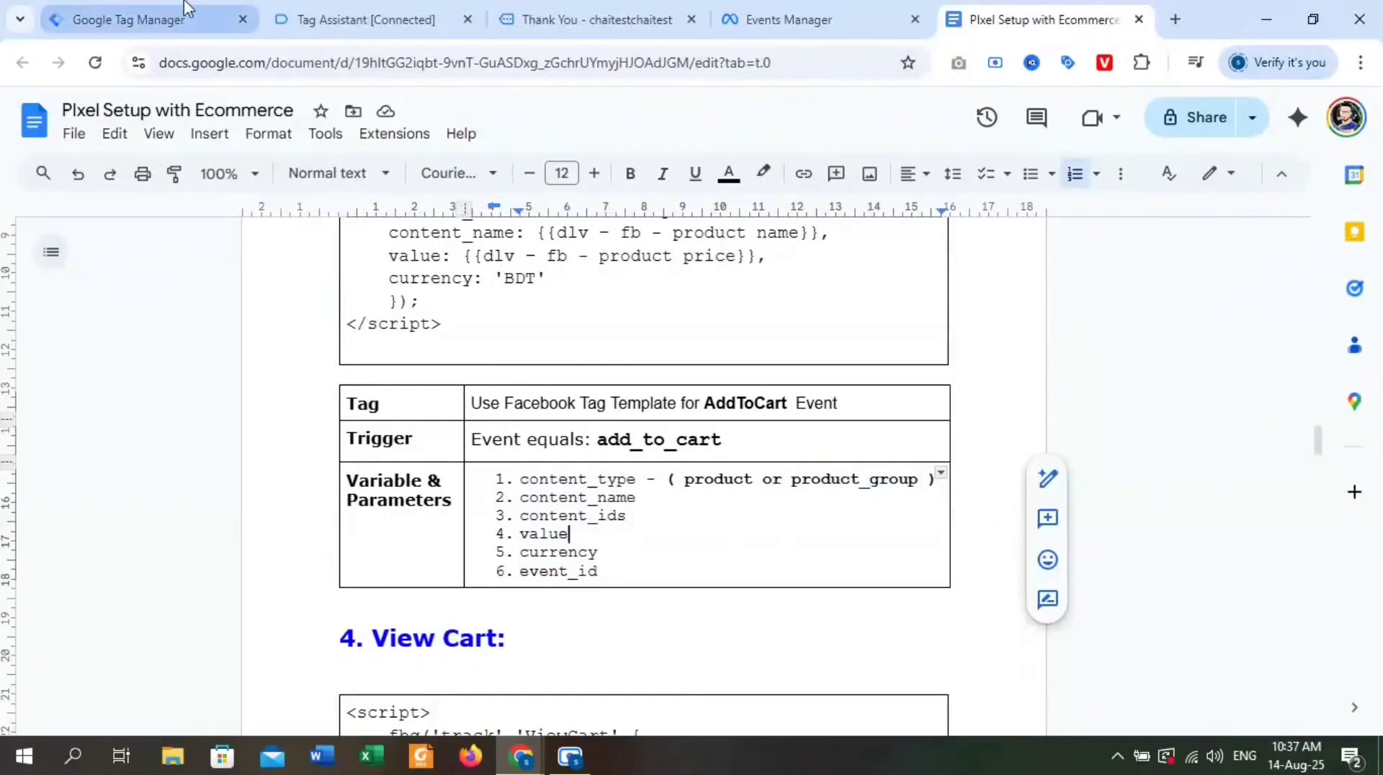
Open the container's triggers in Tag Manager, and copy the add_to_cart event name from the data layer in Tag Assistant.
click(230, 10)
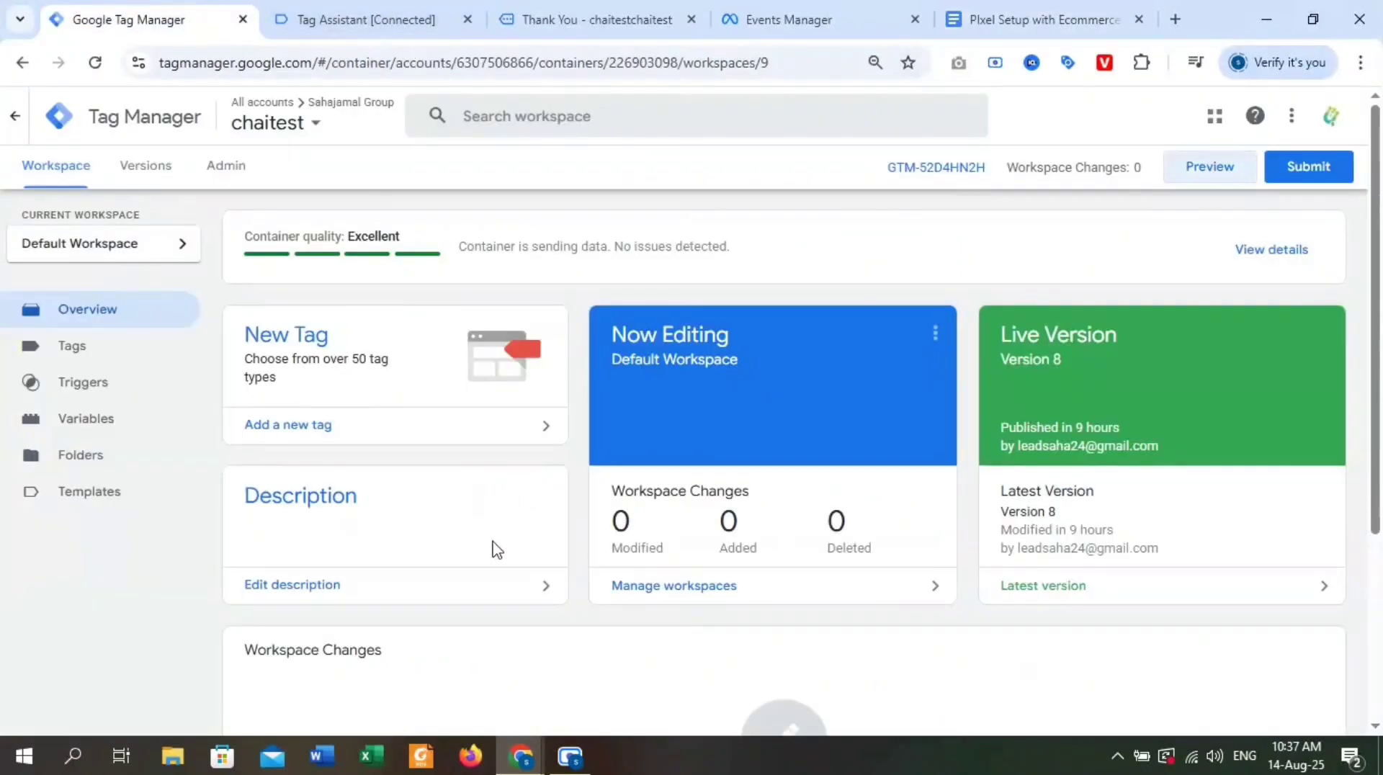
click(72, 346)
click(132, 398)
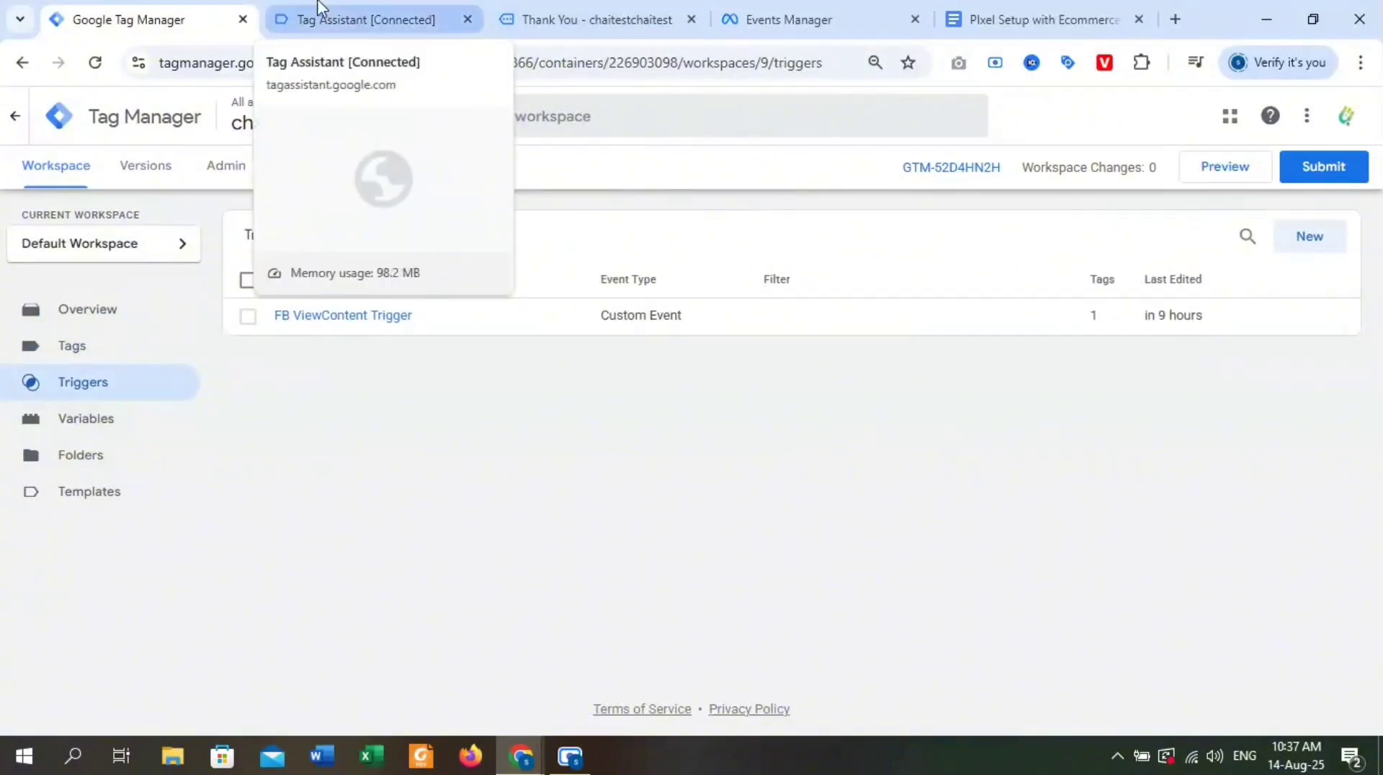
click(352, 16)
scroll(190, 491, down, 2)
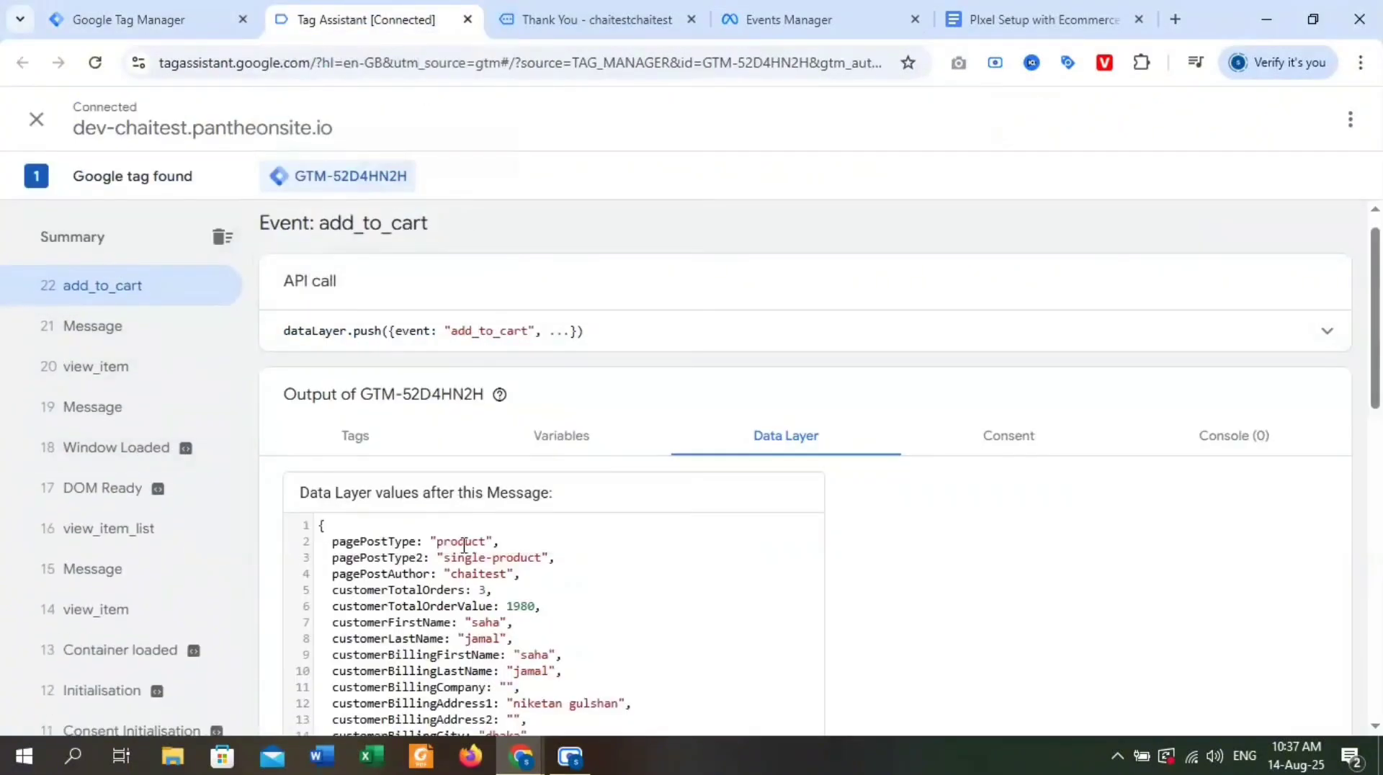
scroll(494, 569, down, 7)
scroll(494, 569, down, 4)
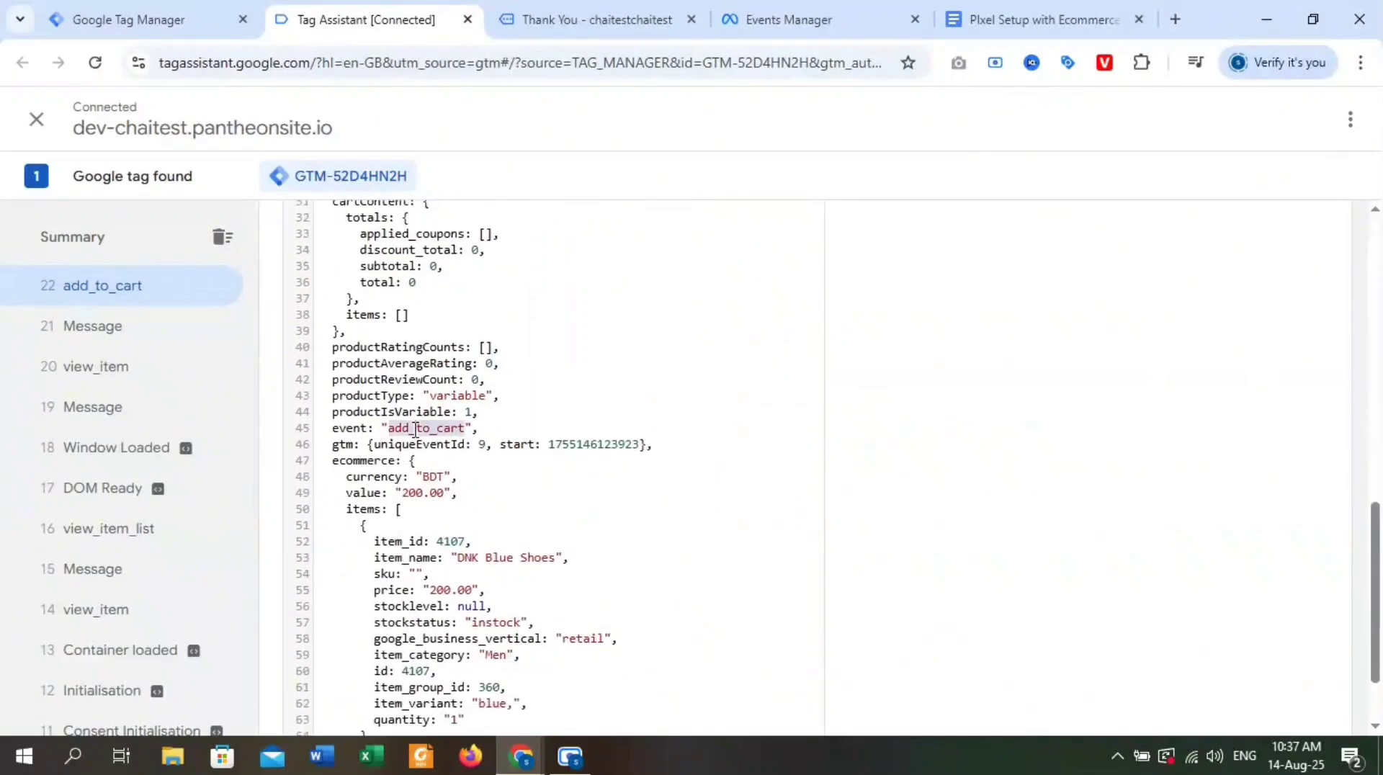
Create a new Custom Event trigger in Tag Manager with the event name add_to_cart.
click(198, 21)
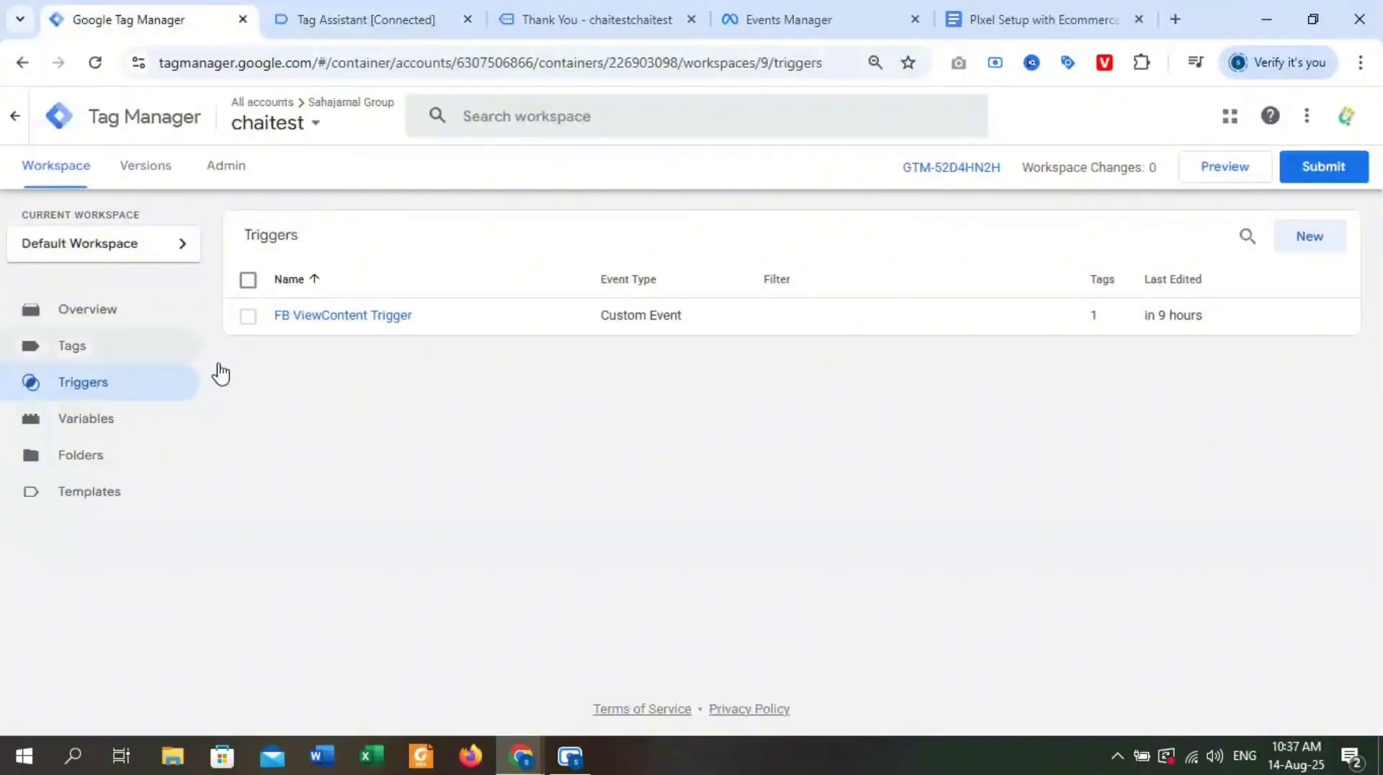
click(1309, 236)
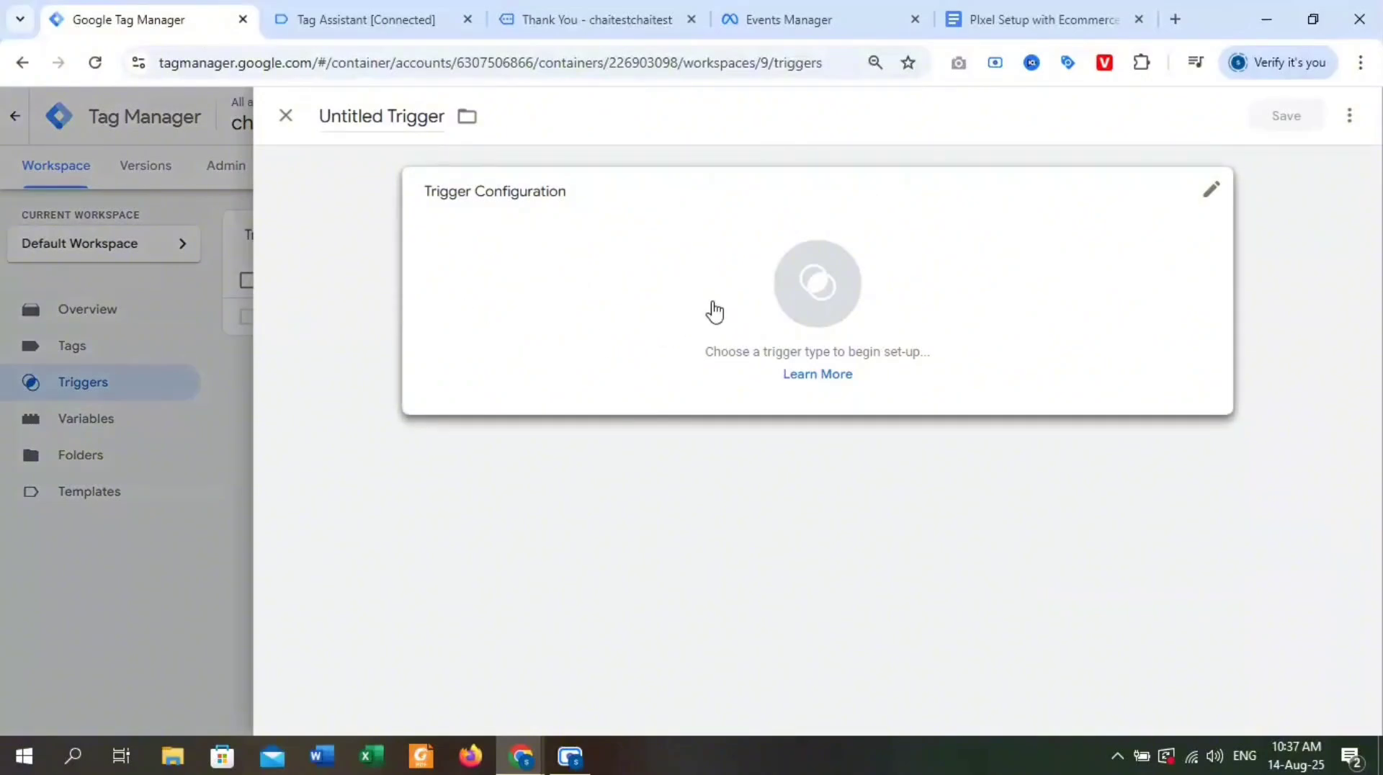
click(797, 290)
scroll(988, 593, down, 3)
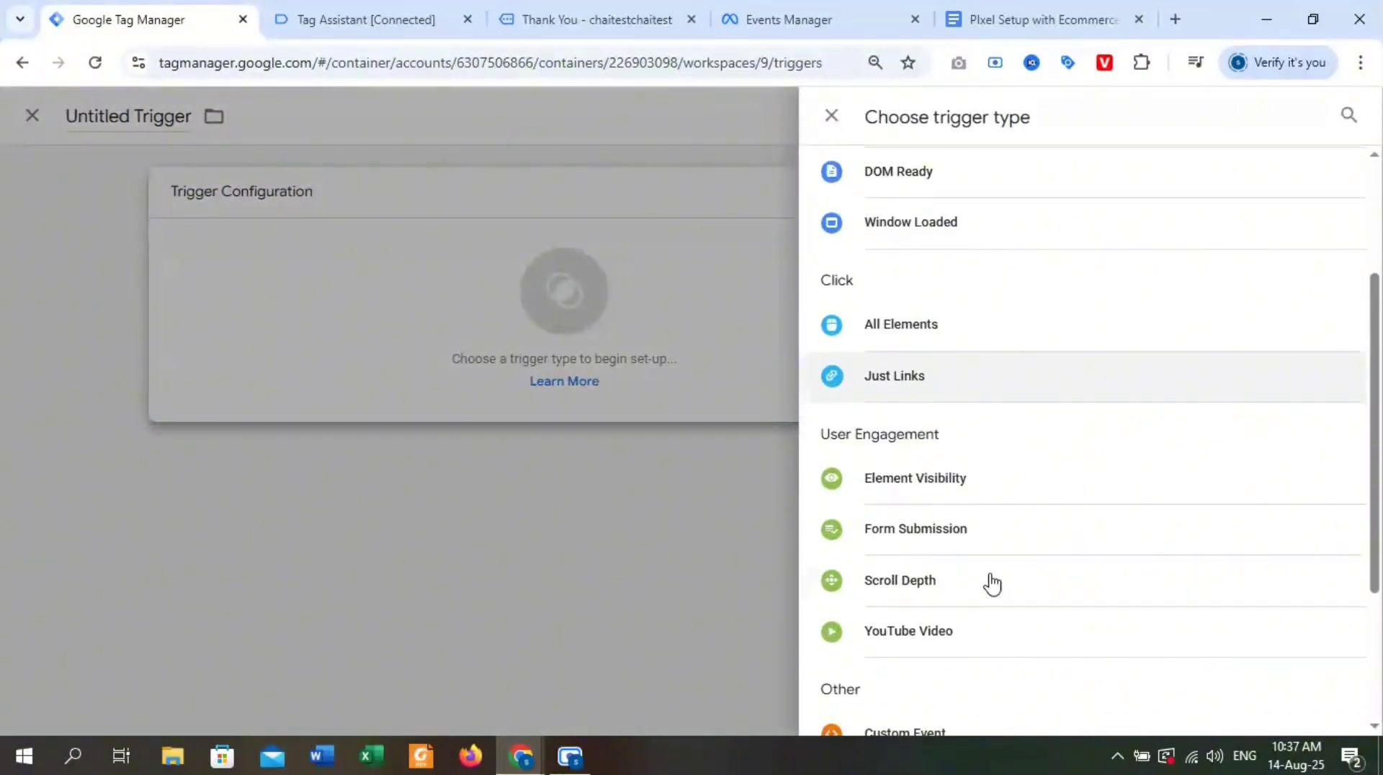
scroll(1000, 528, down, 3)
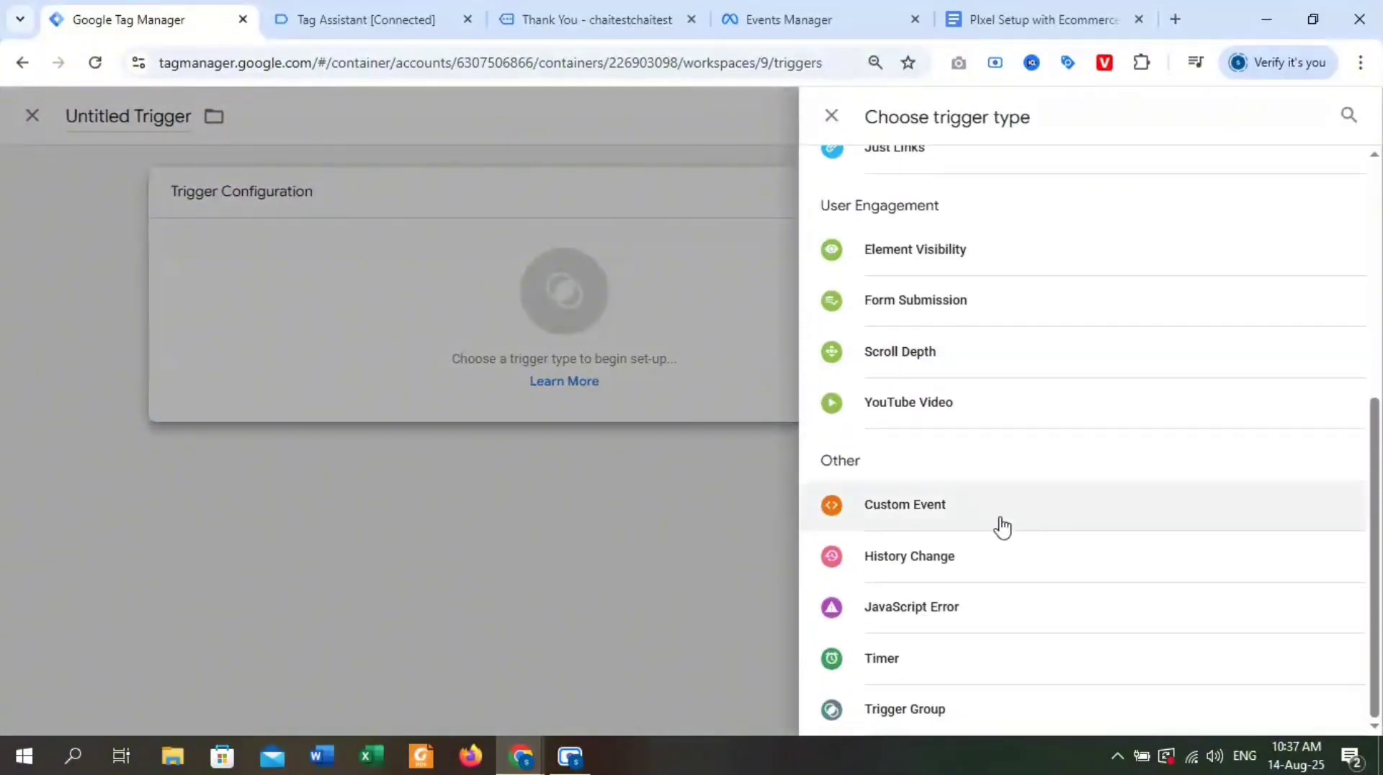
click(1000, 519)
click(469, 368)
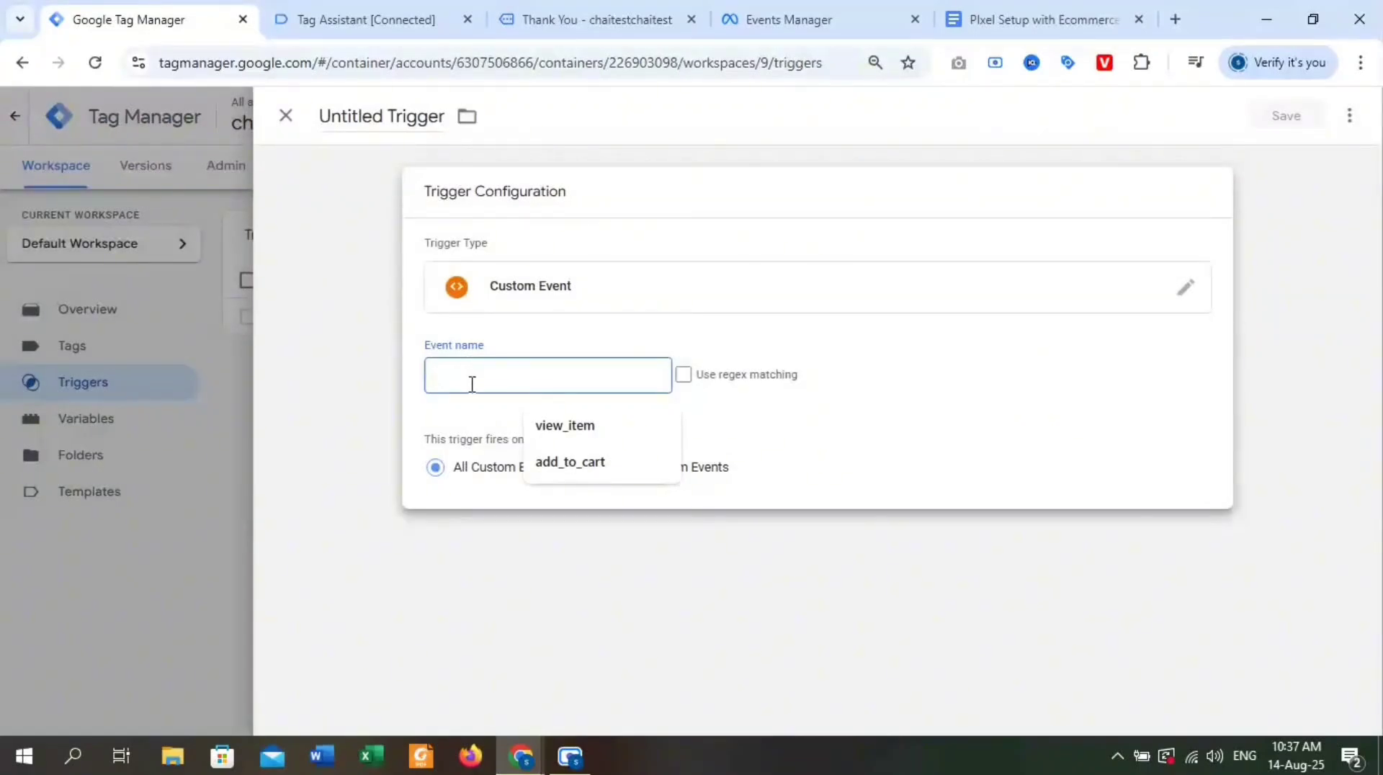
text(add_to_cart)
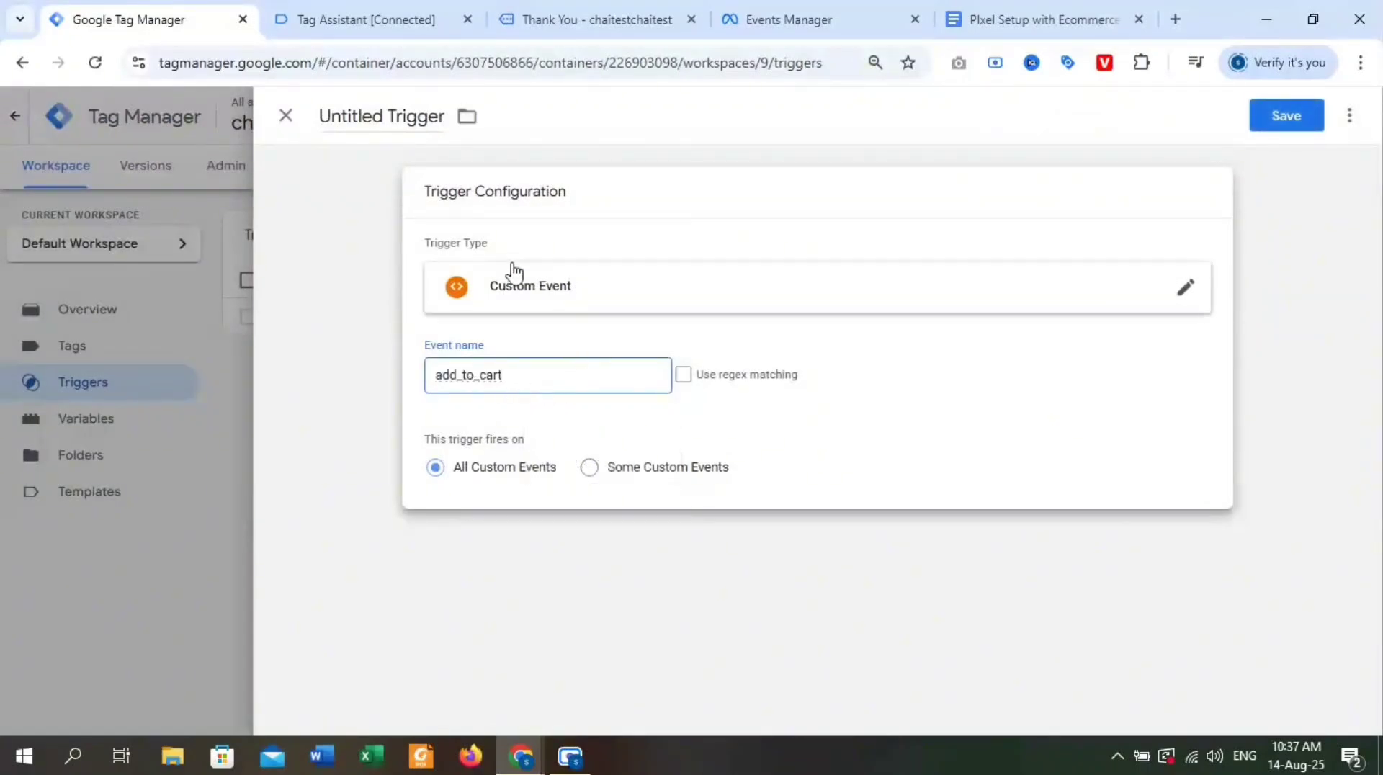
Name the trigger "FB AddtoCart Trigger" and save it.
double_click(387, 120)
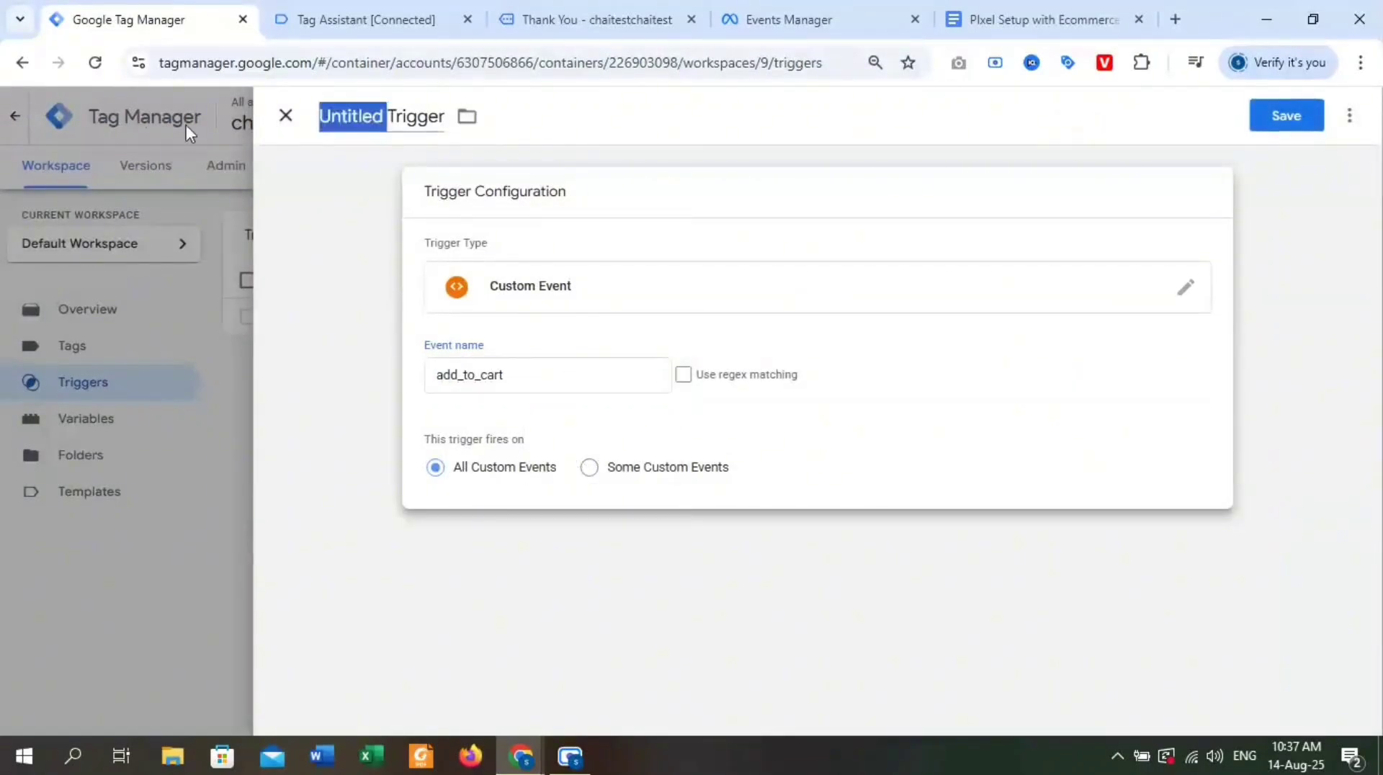
drag(382, 119, 290, 115)
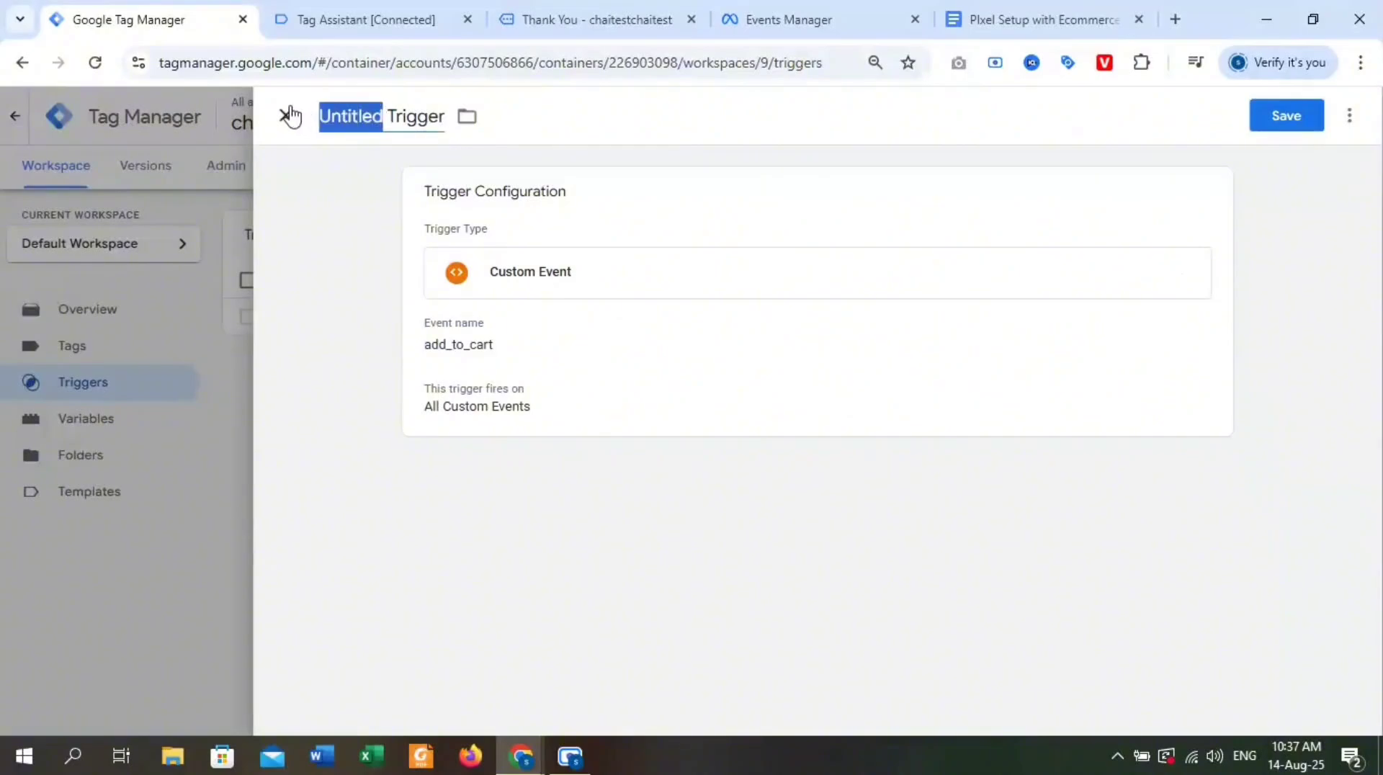
text(FB AddtoCart)
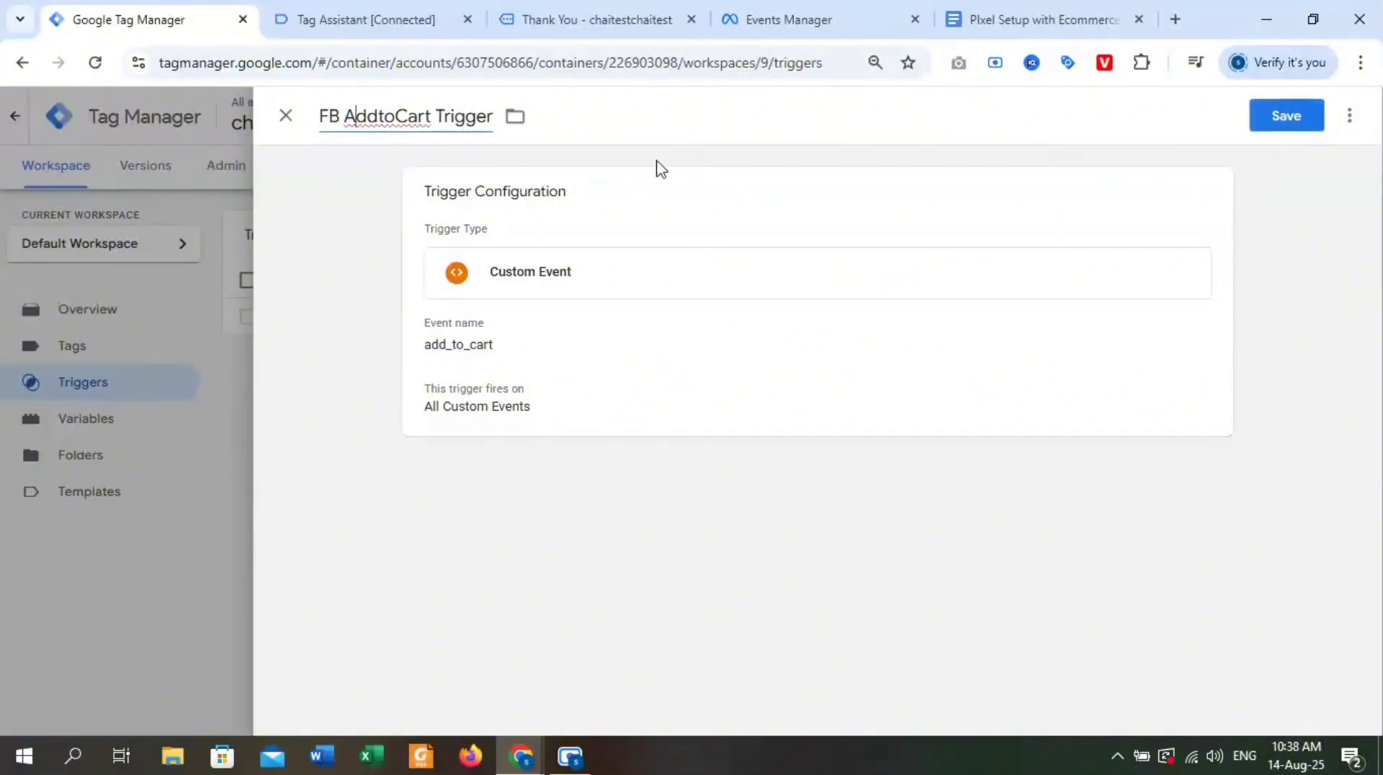
drag(439, 117, 276, 117)
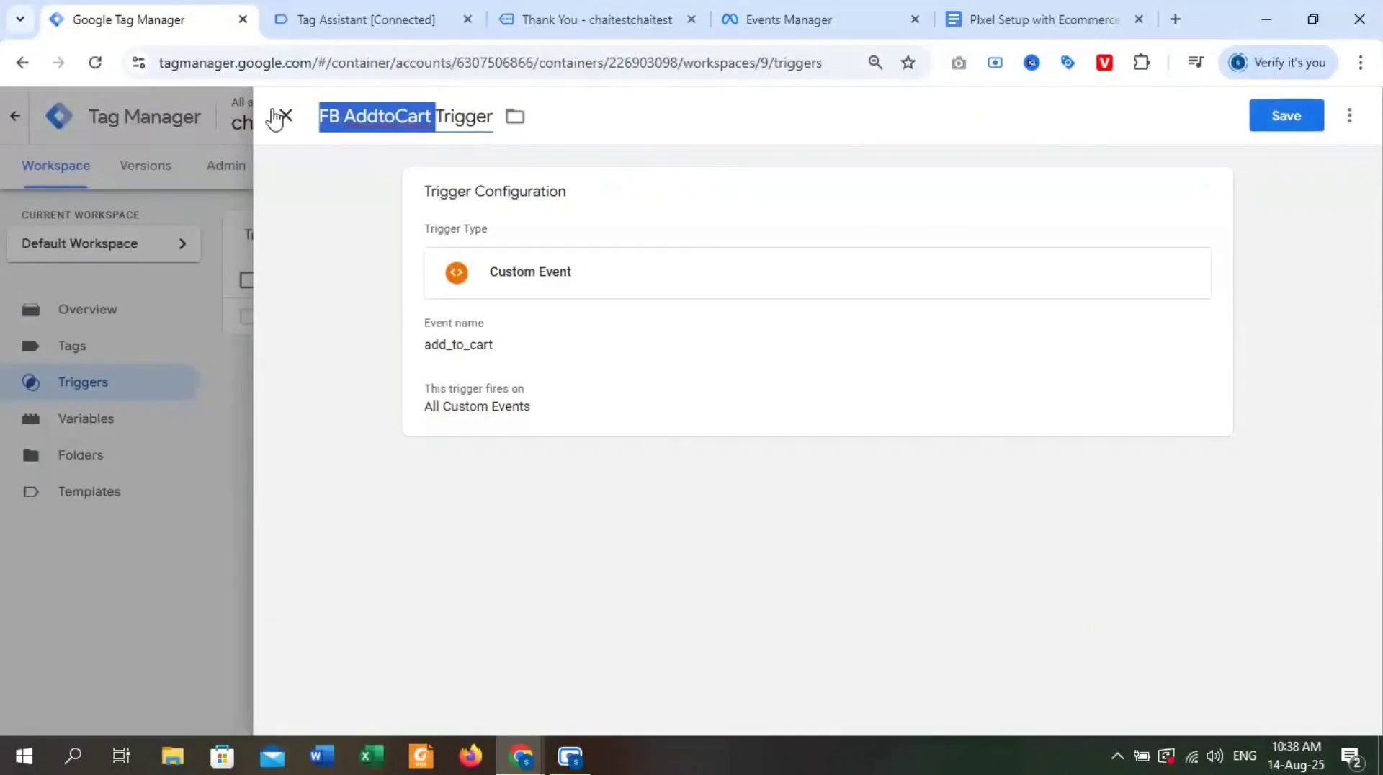
click(446, 101)
click(1289, 117)
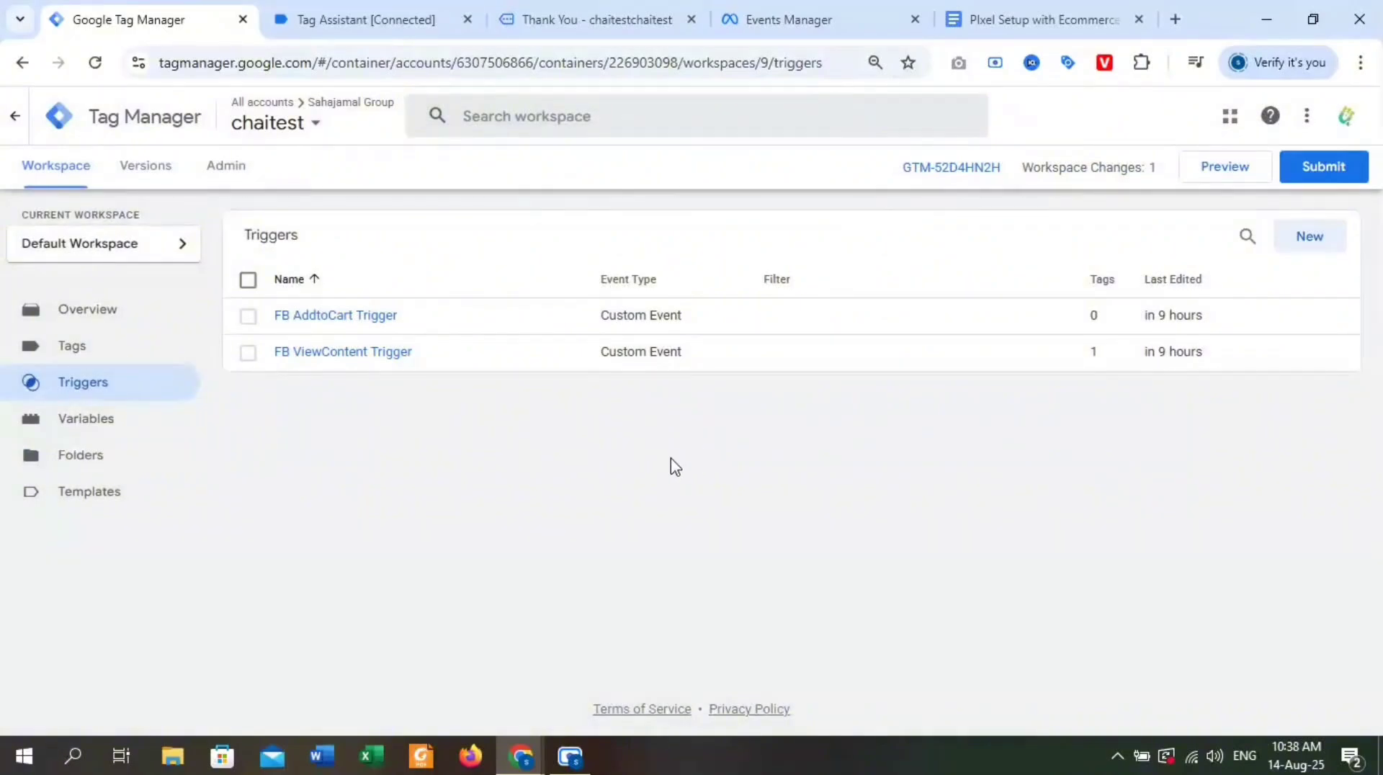
Duplicate the View Content Tag and name the copy "FB AddtoCart Tag".
click(149, 366)
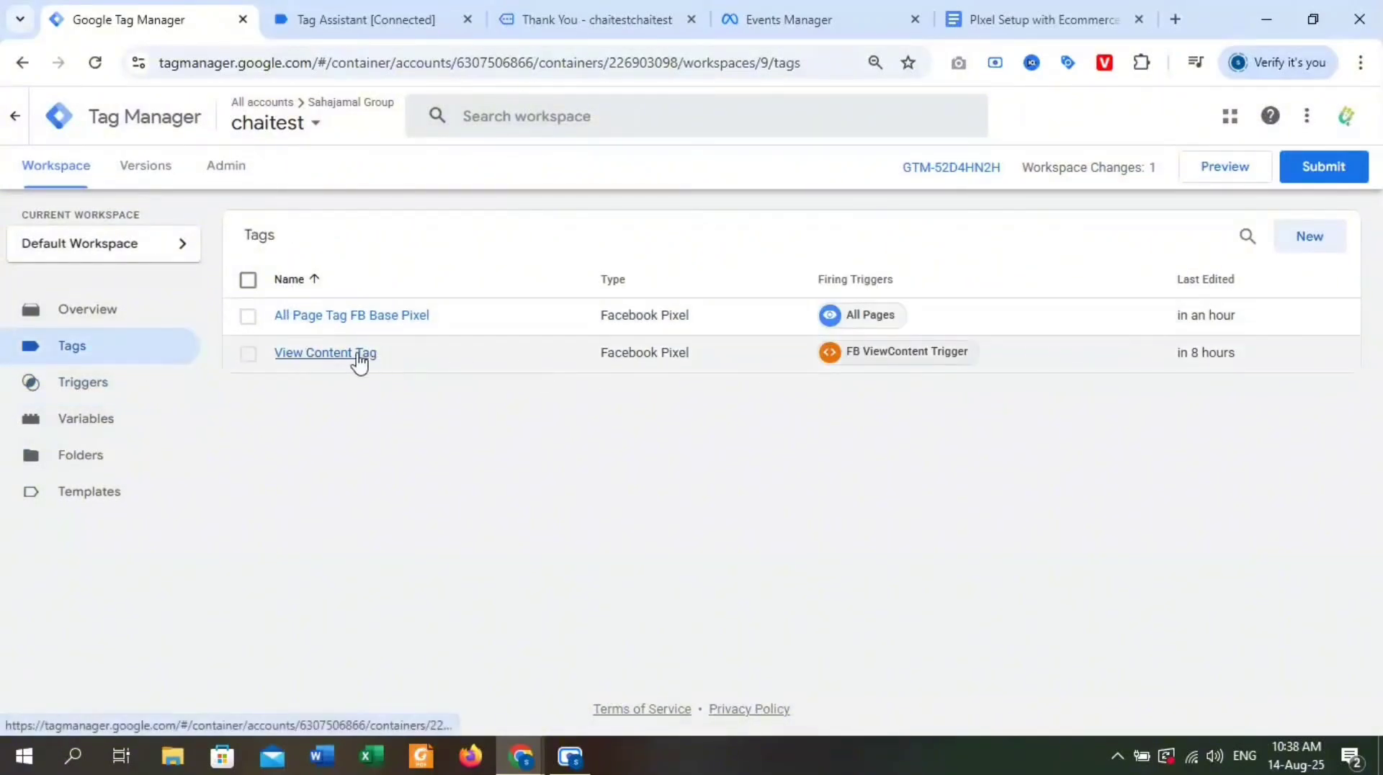
click(344, 354)
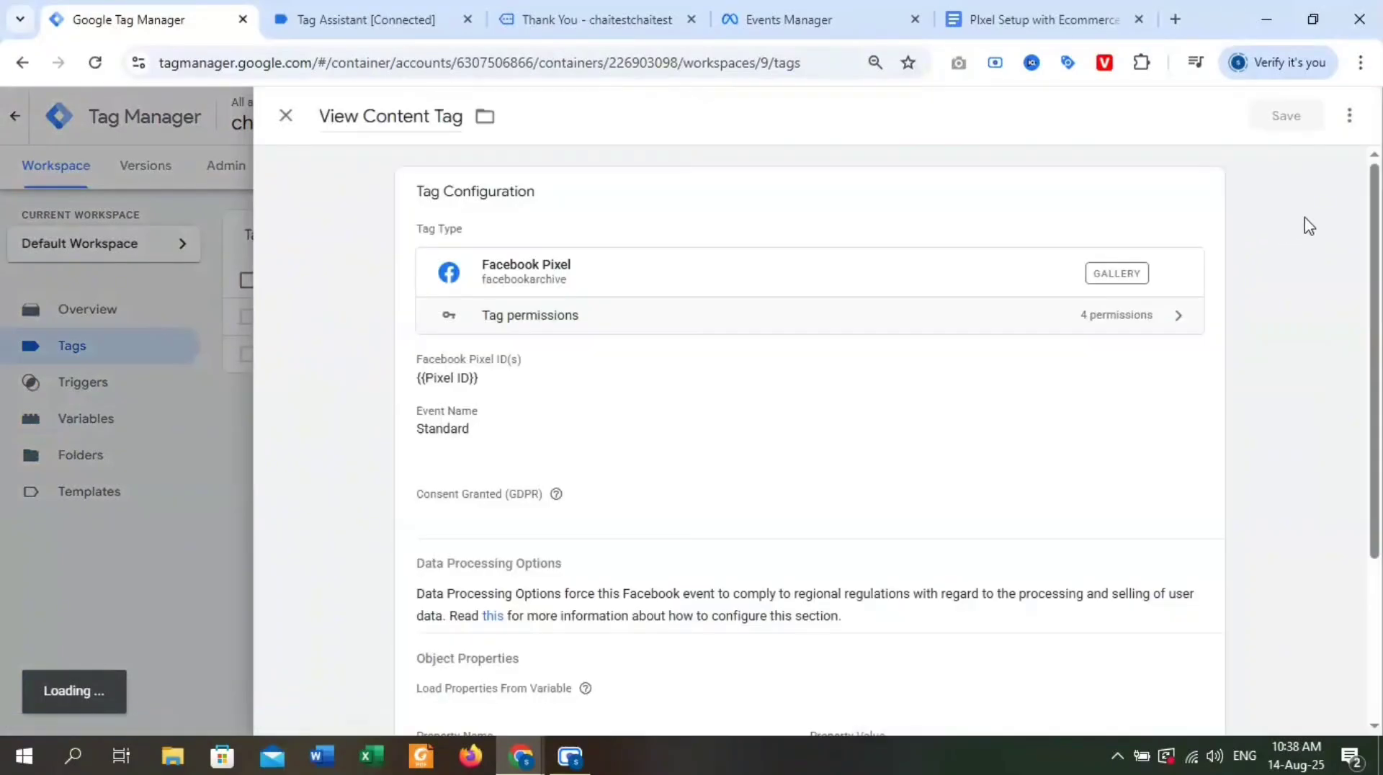
click(1348, 119)
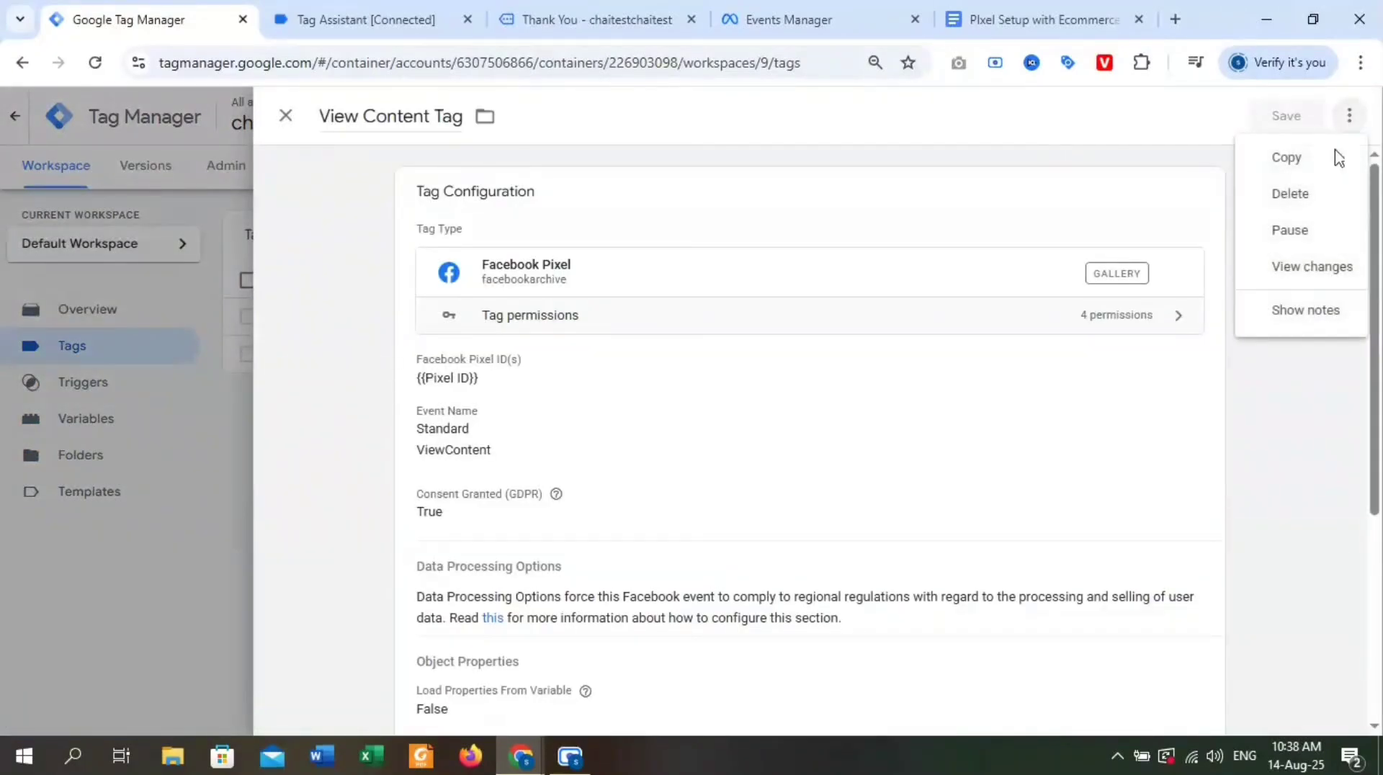
click(1302, 164)
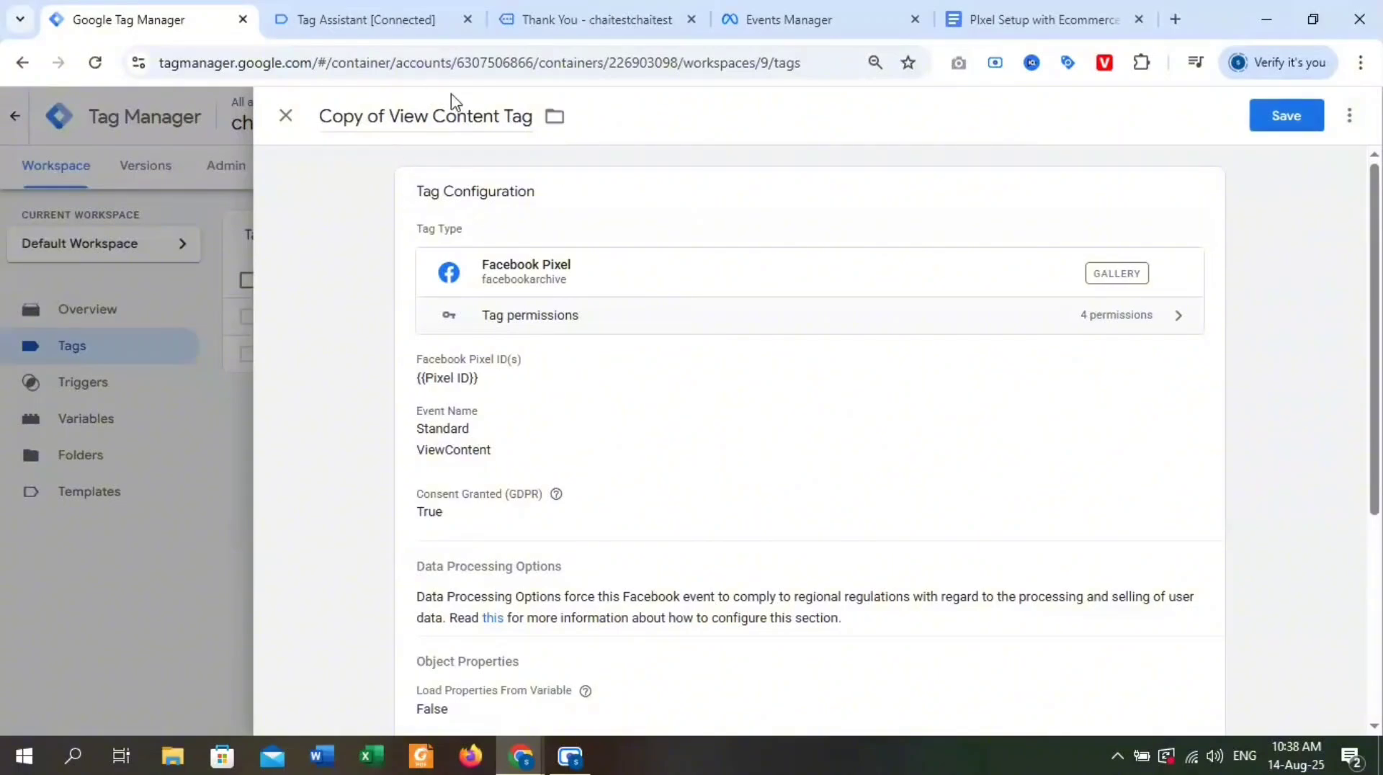
drag(503, 116, 302, 127)
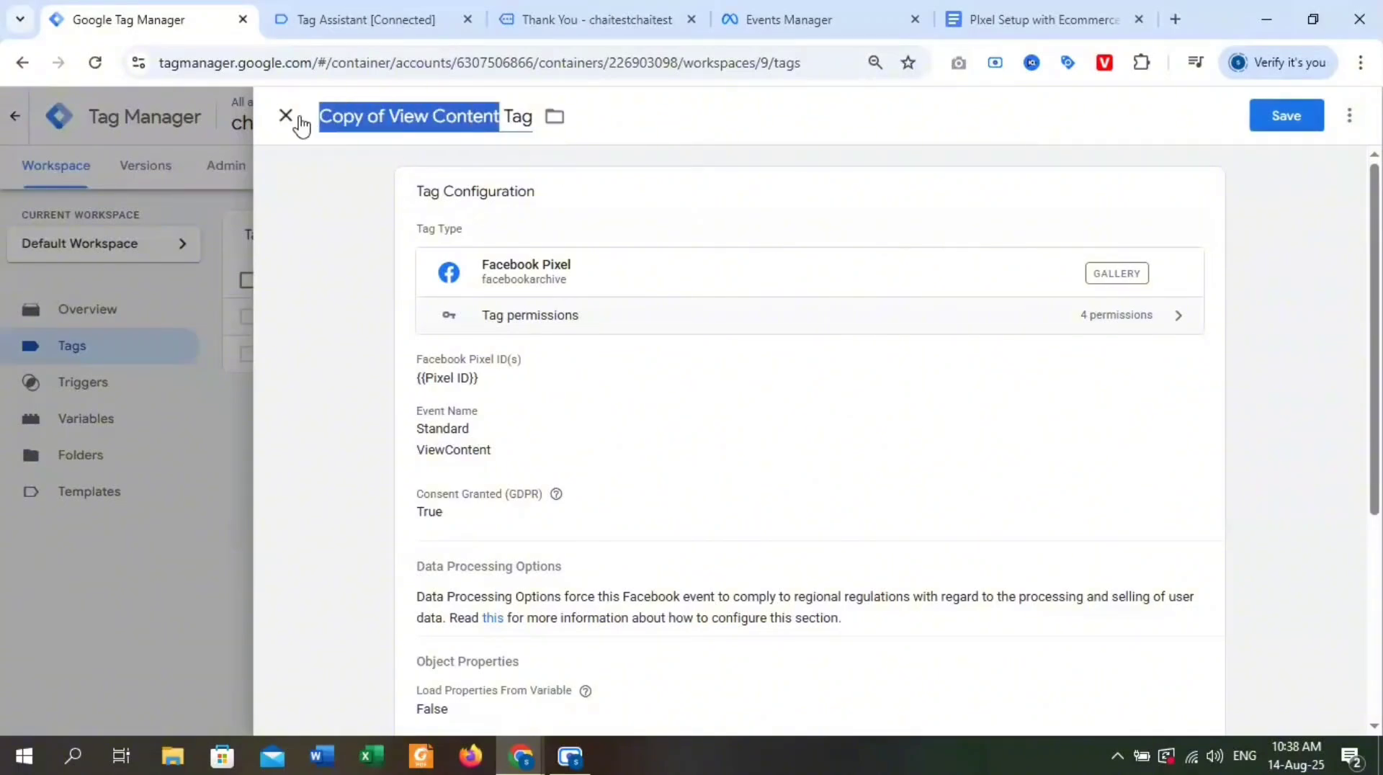
key(ctrl+v)
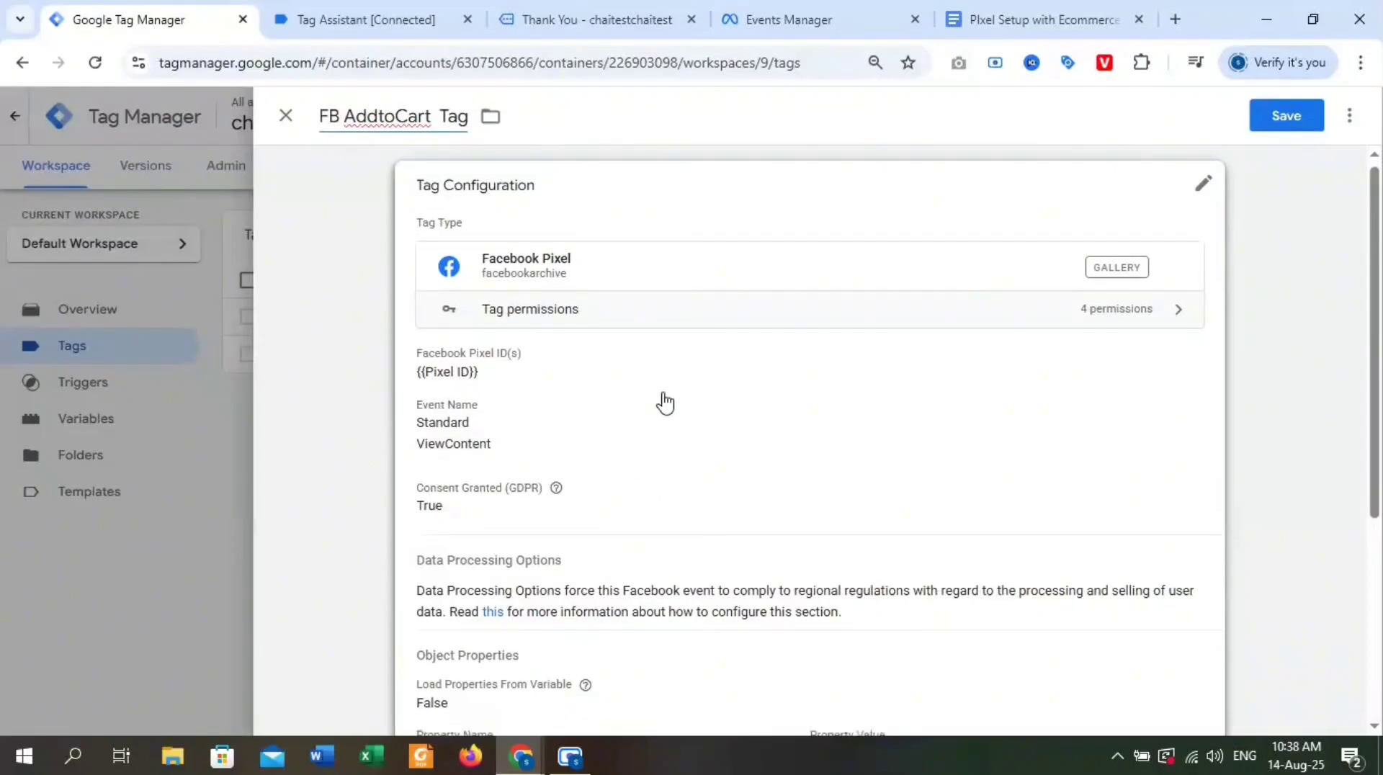
Replace the copied tag's firing trigger with FB AddtoCart Trigger and save the tag.
scroll(666, 404, down, 5)
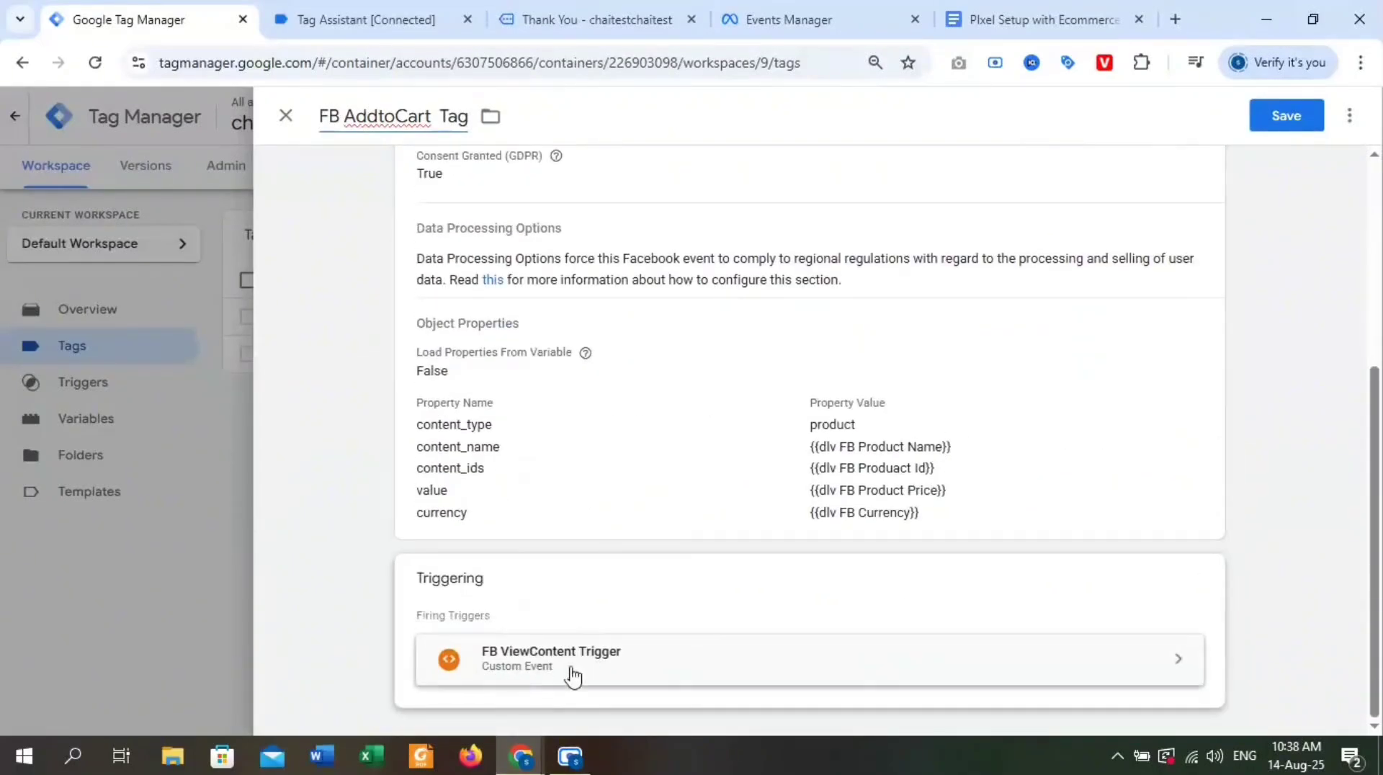
scroll(772, 473, up, 5)
scroll(1263, 685, down, 5)
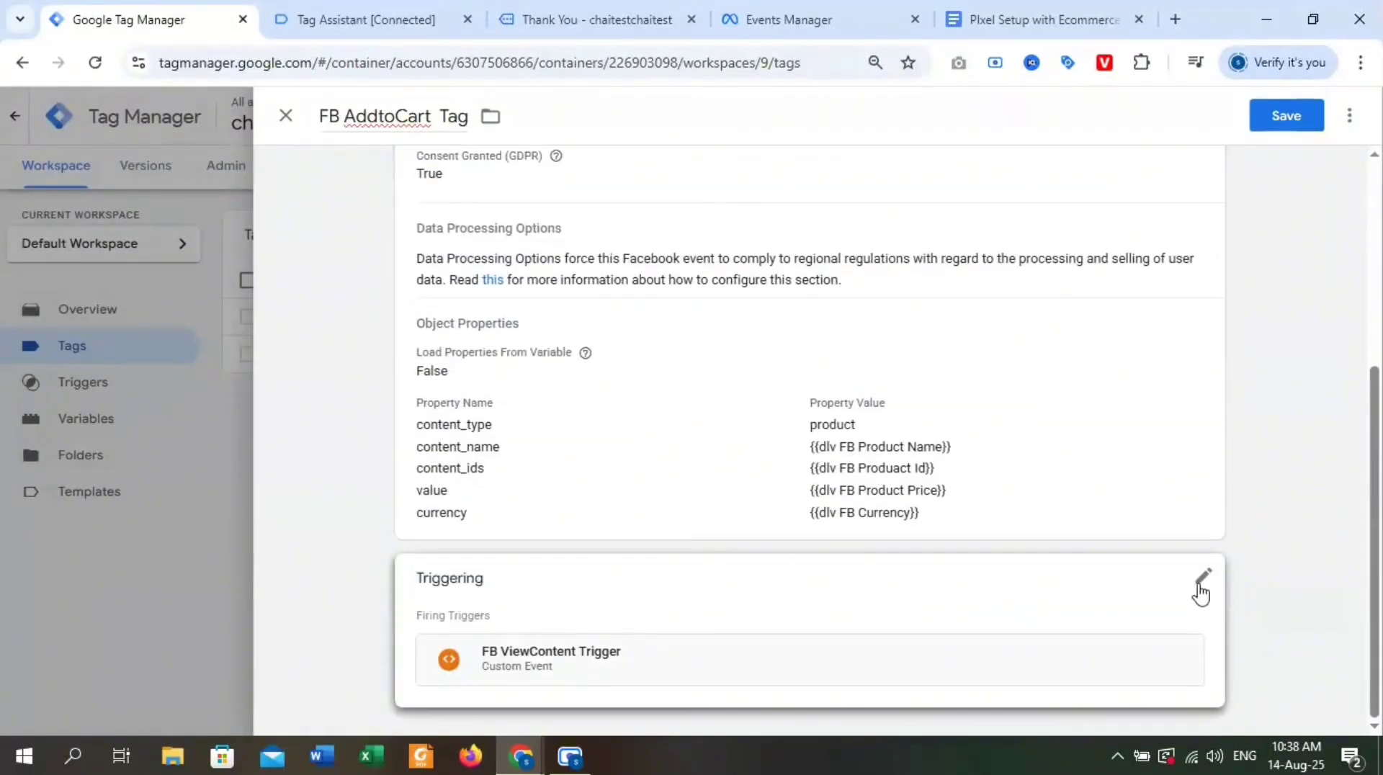
click(1201, 585)
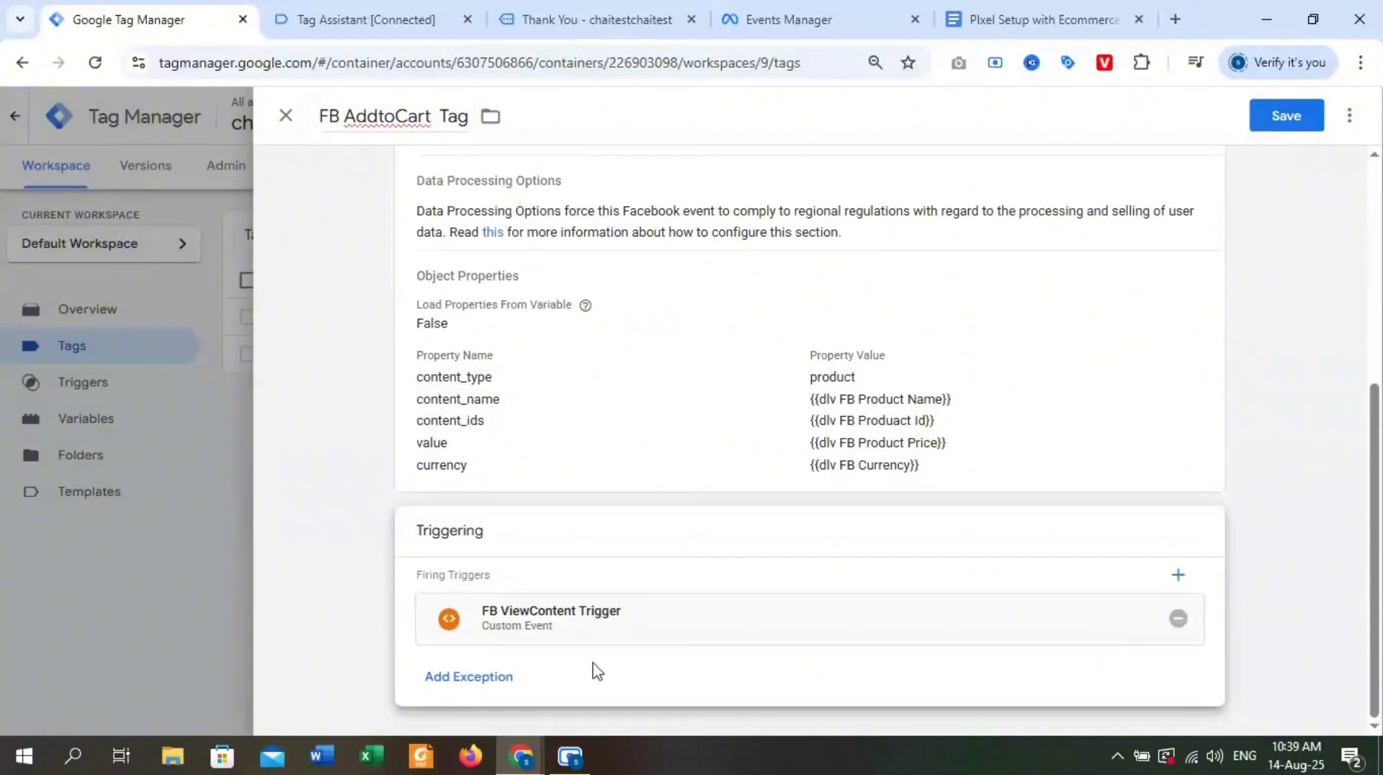
click(1189, 618)
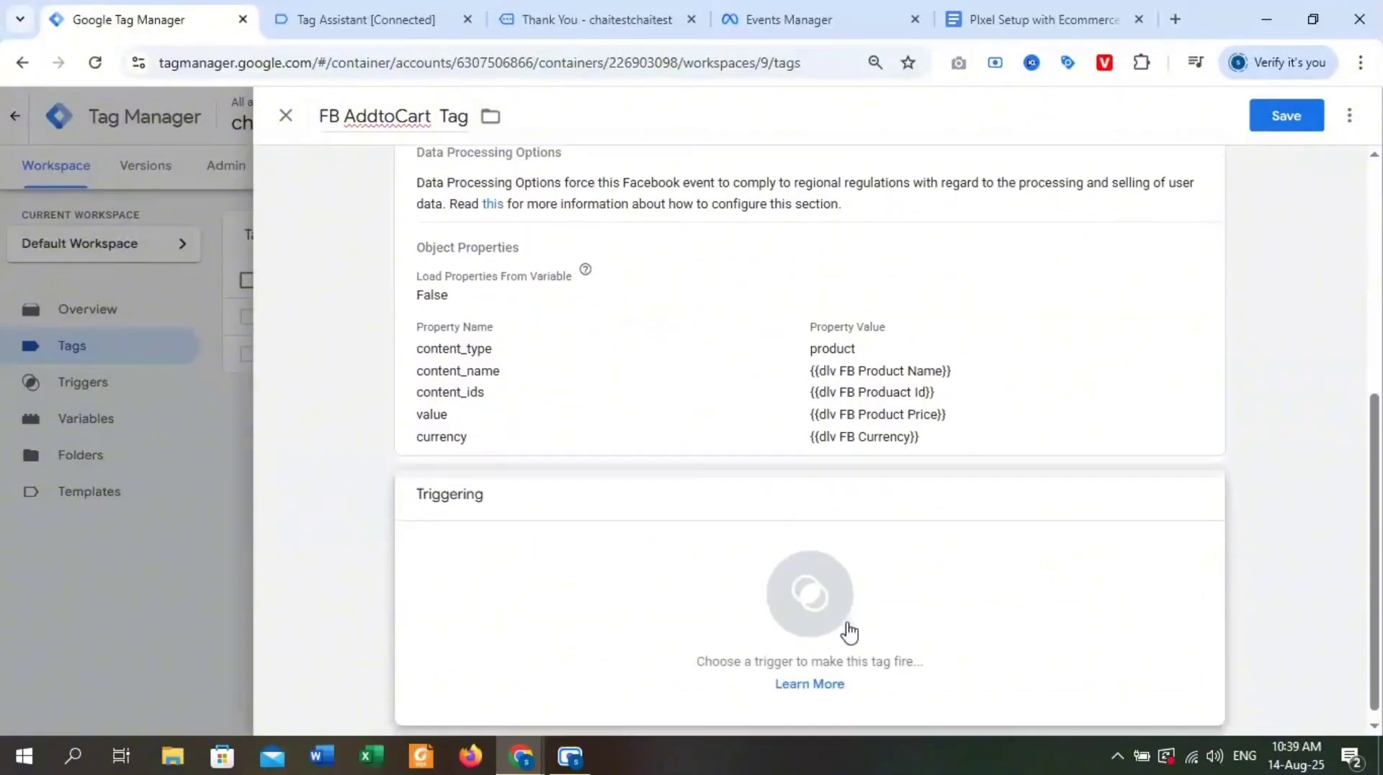
click(830, 588)
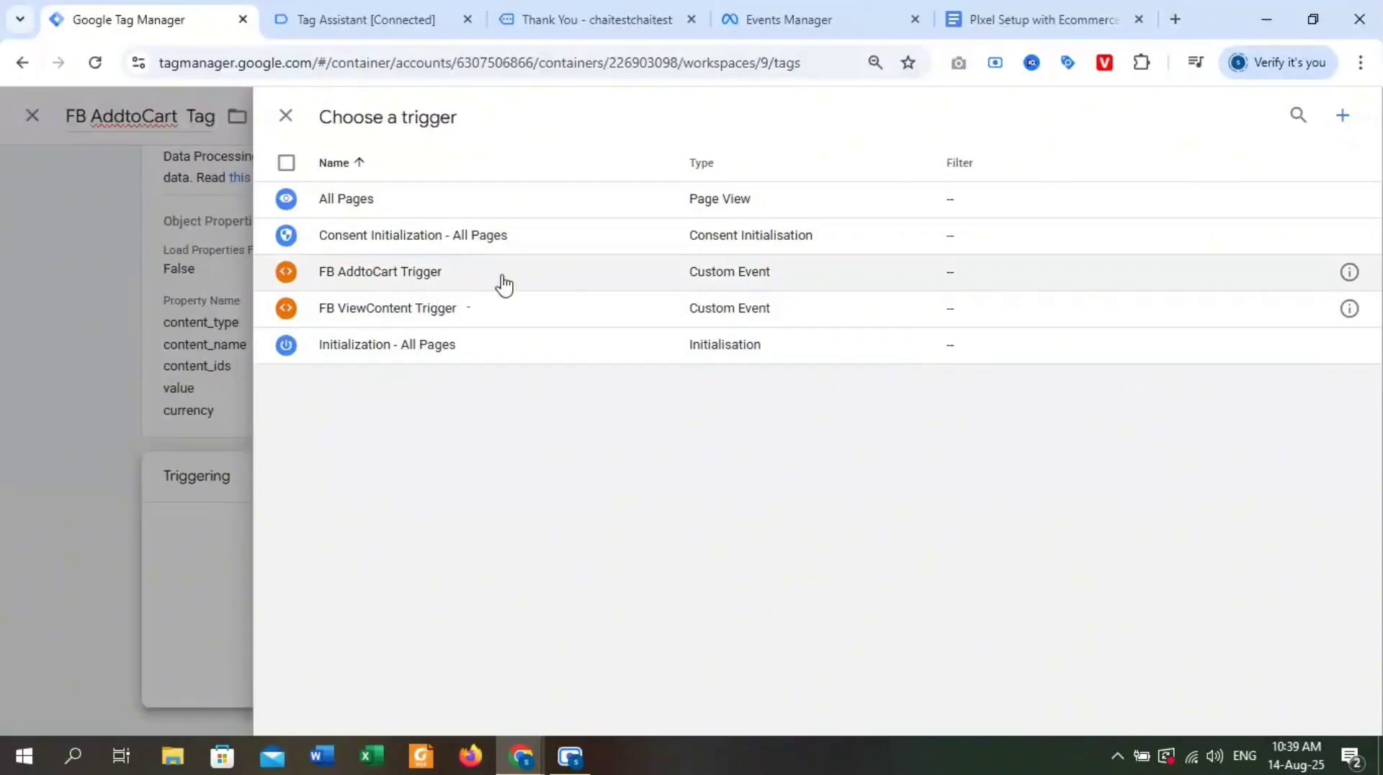
click(541, 279)
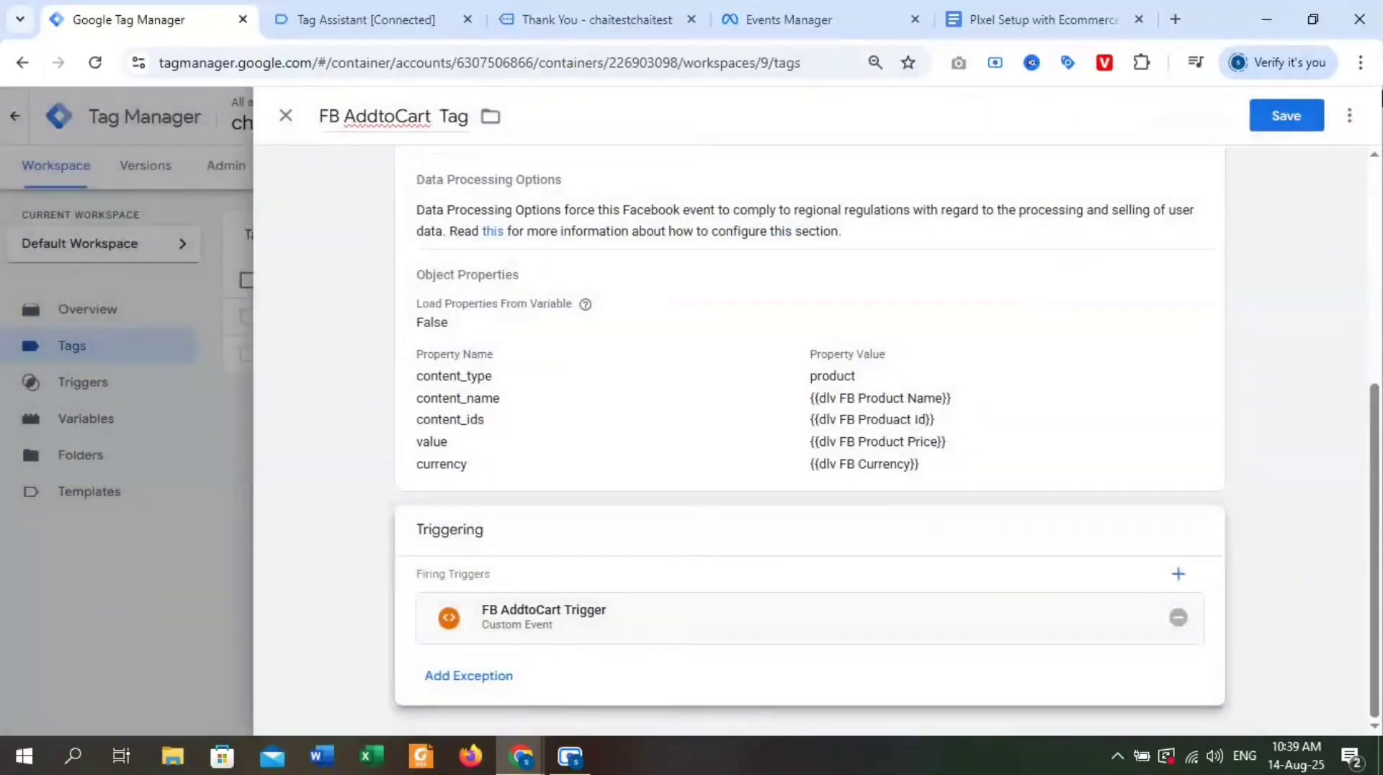
click(1286, 115)
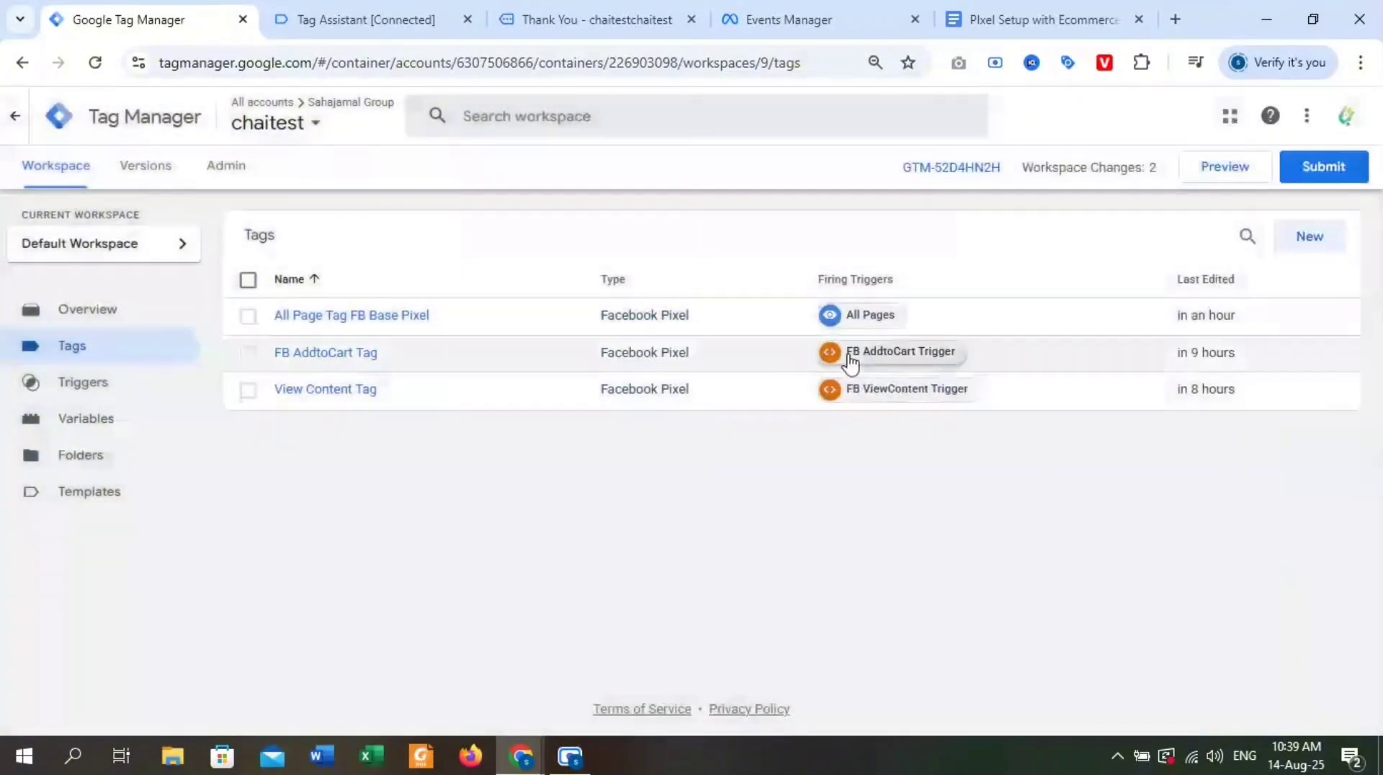
Switch to the Pixel setup document and review the tag, trigger and parameters listed for the View Cart event.
click(969, 20)
scroll(805, 322, down, 10)
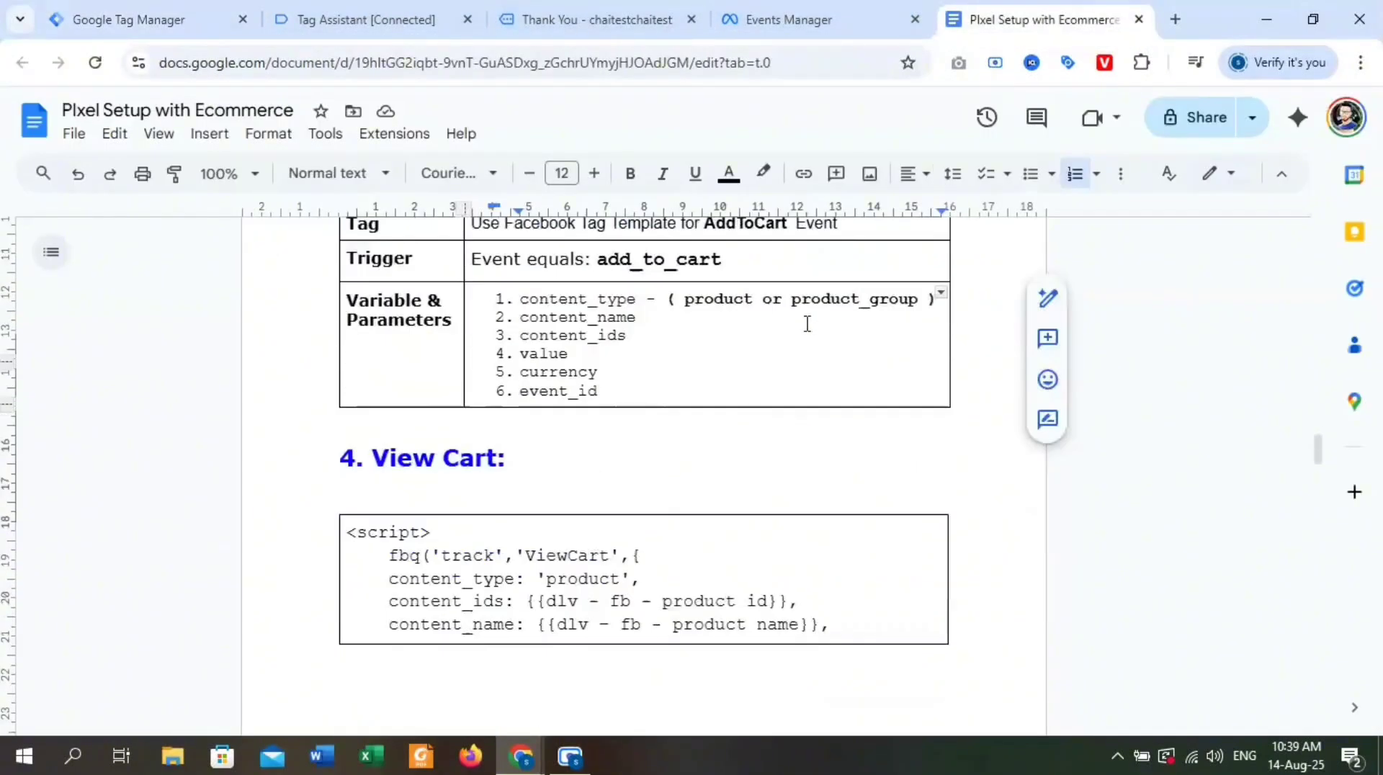
scroll(656, 454, down, 3)
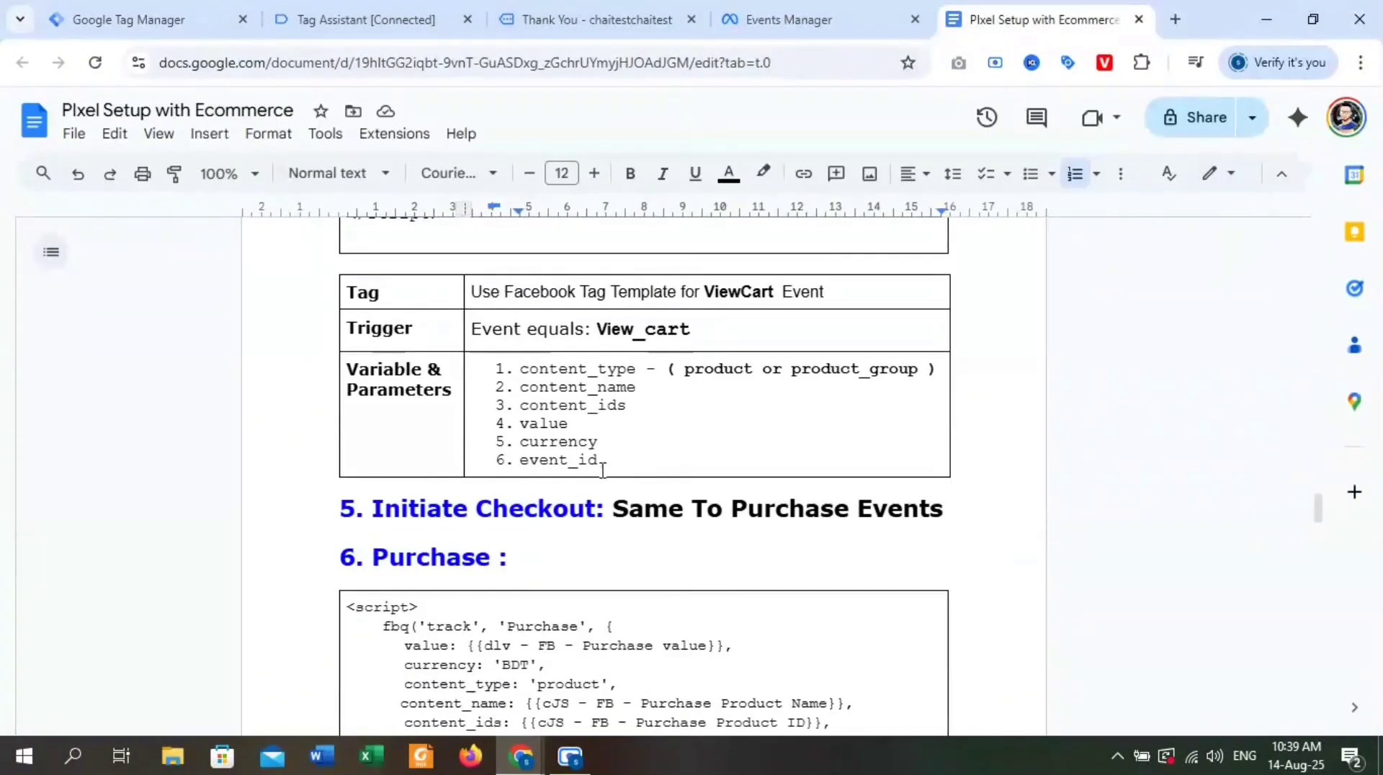
drag(603, 463, 529, 371)
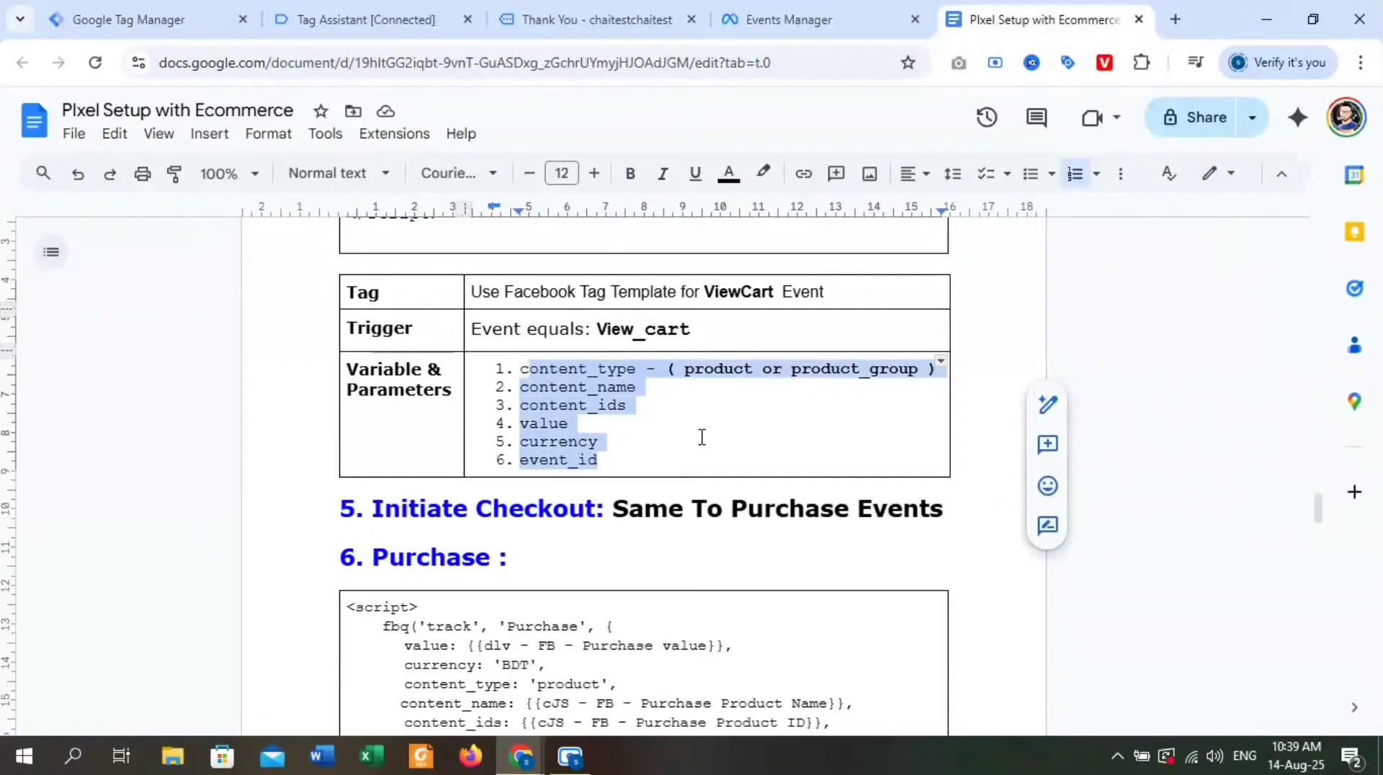
Switch to Tag Assistant and copy the view_cart event name from the data layer of the Cart page's view_cart event.
click(368, 19)
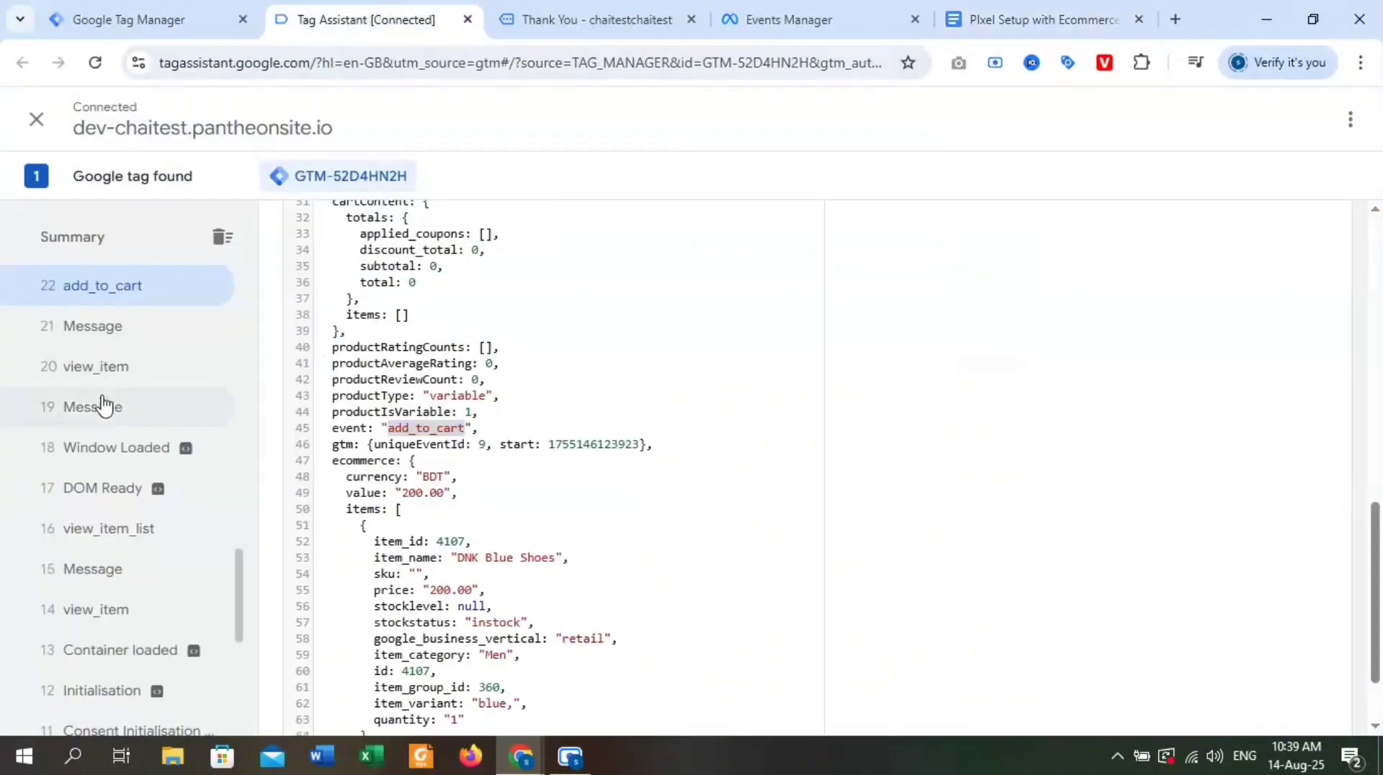
scroll(108, 404, up, 4)
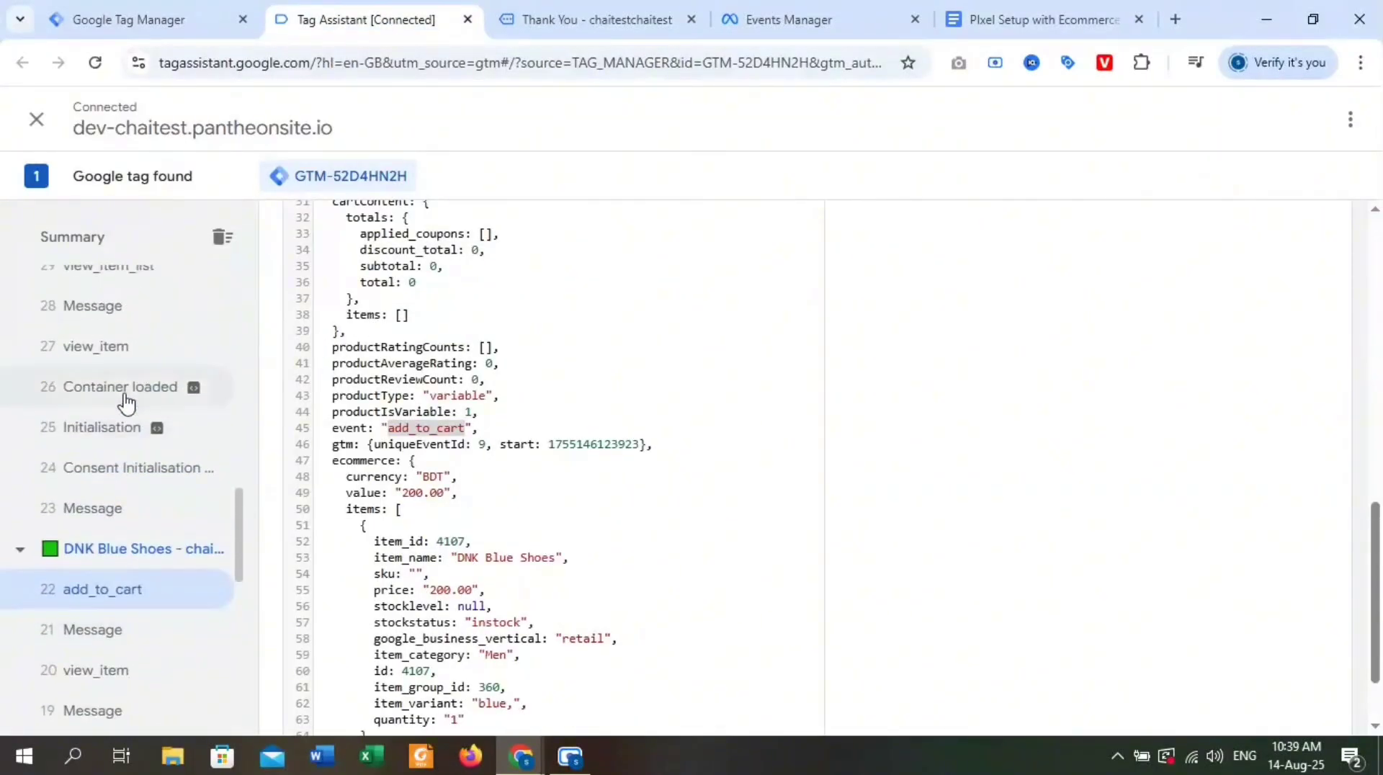
scroll(126, 403, up, 4)
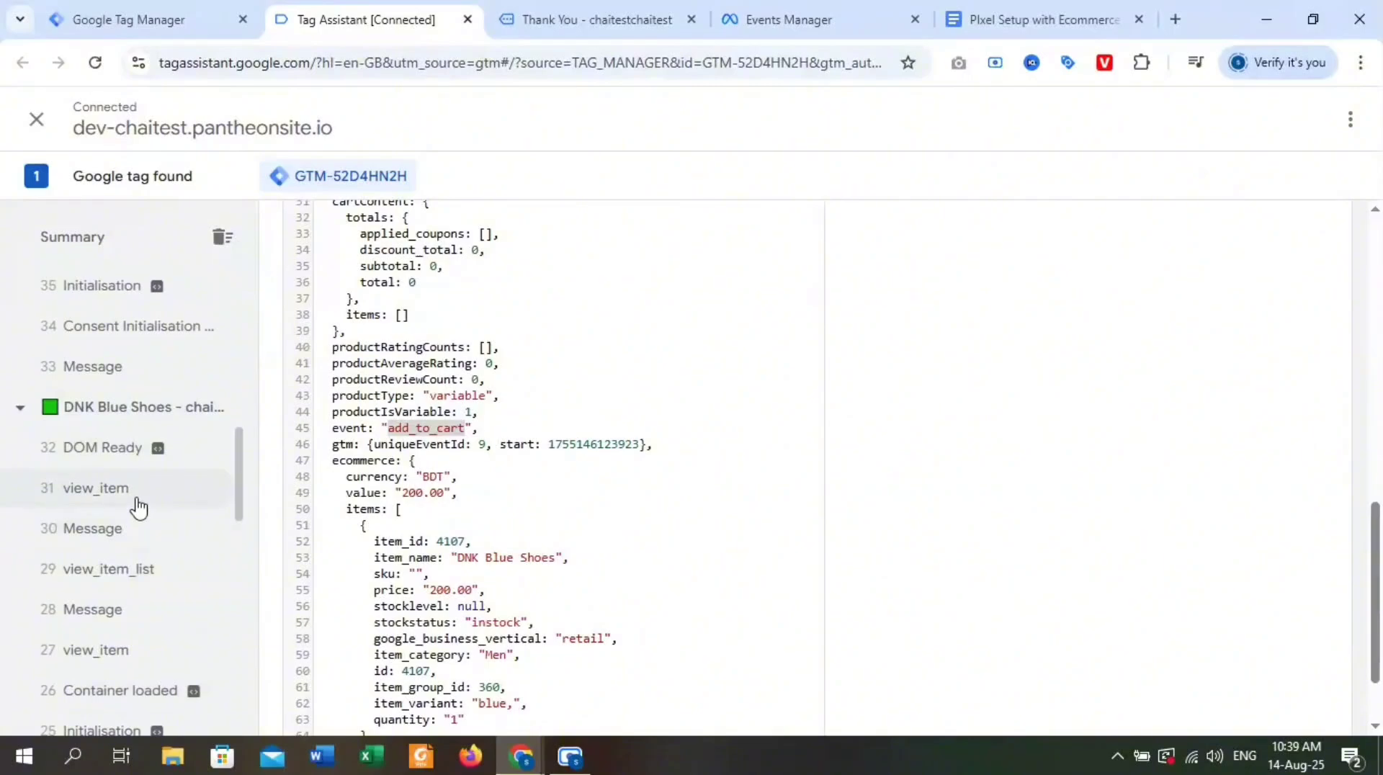
scroll(137, 504, up, 4)
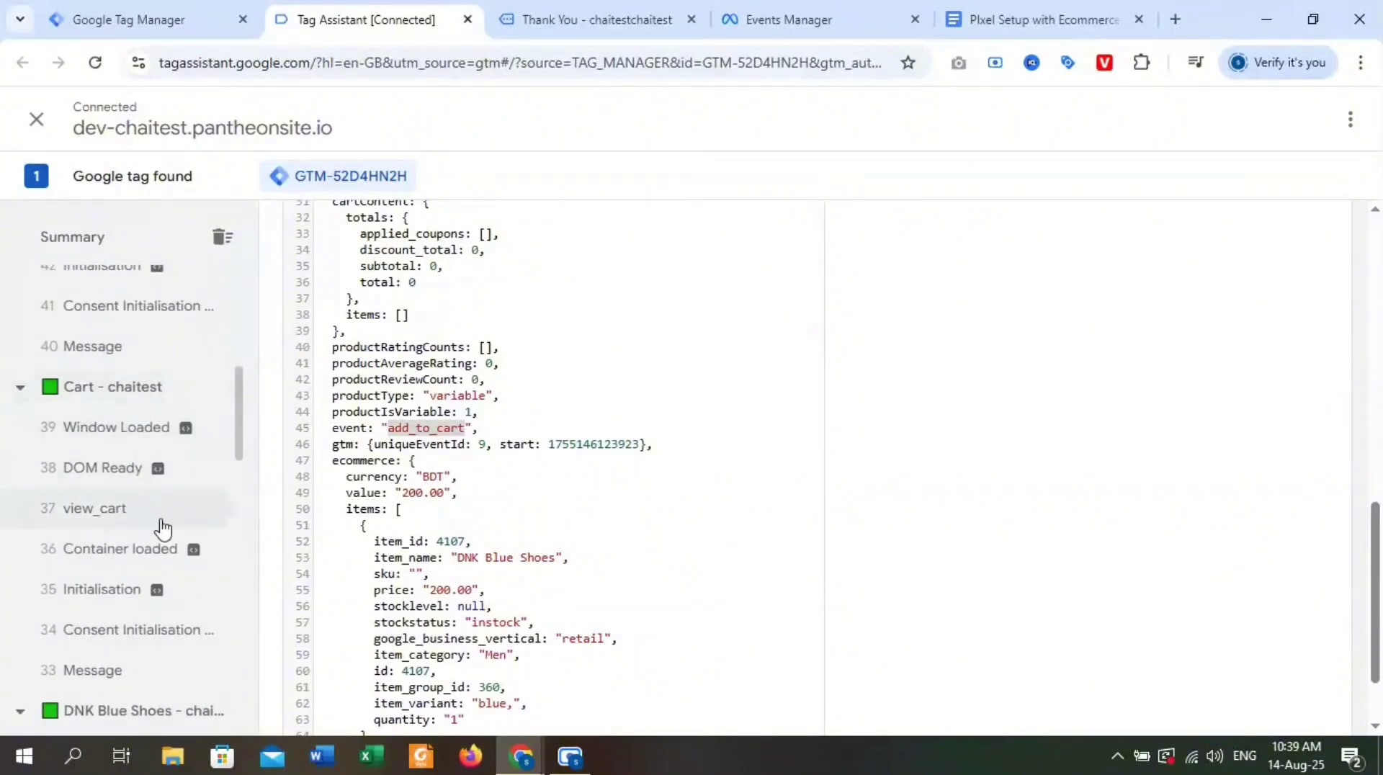
click(162, 528)
scroll(722, 634, down, 4)
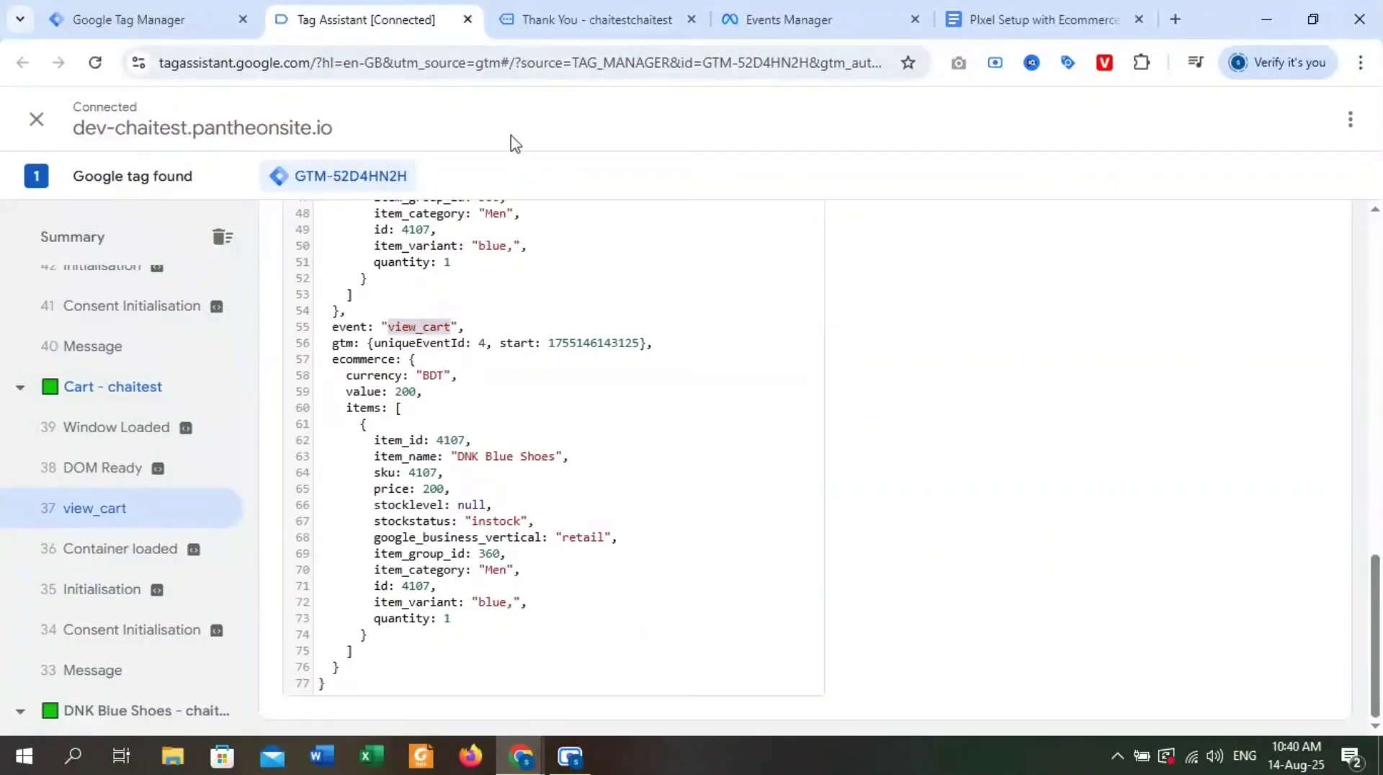
Switch to Tag Manager and create a new Custom Event trigger with the event name view_cart.
click(192, 10)
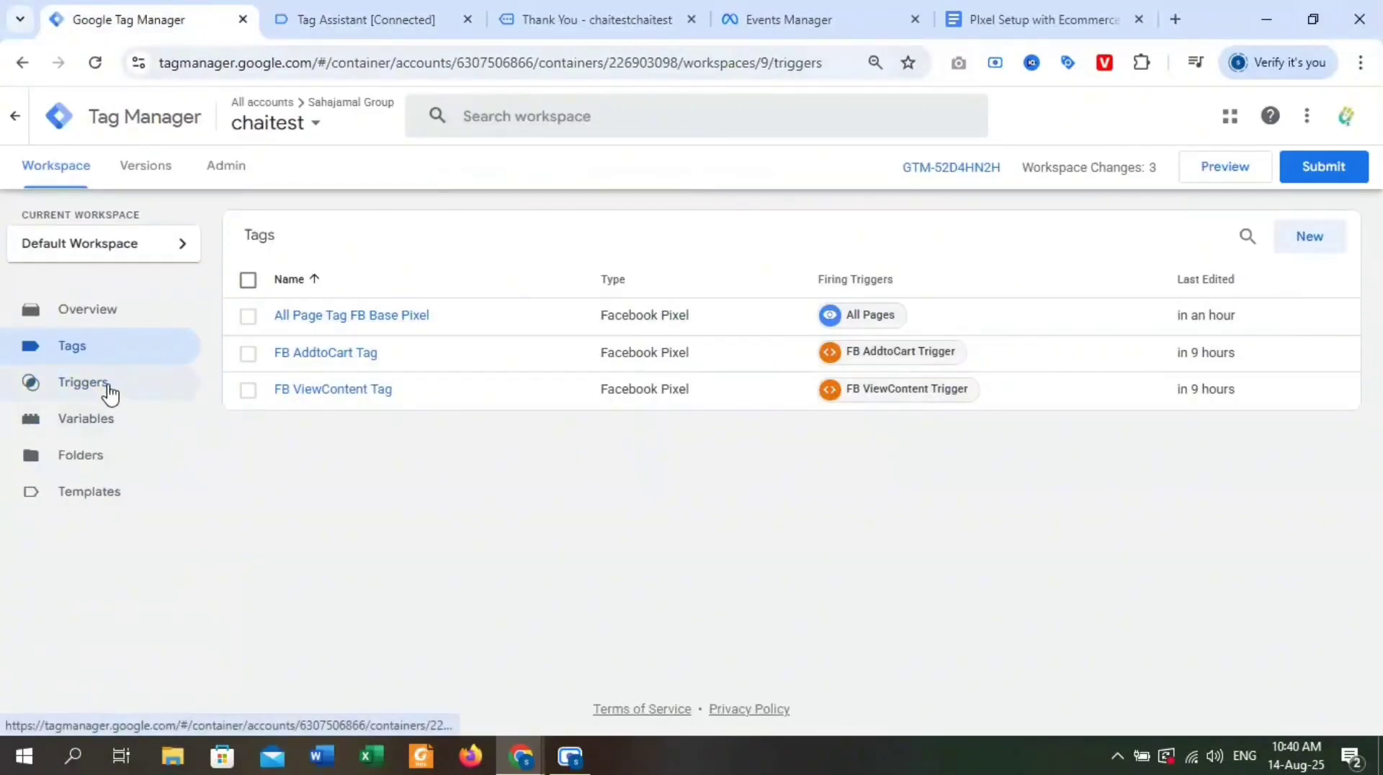
click(83, 382)
click(1316, 245)
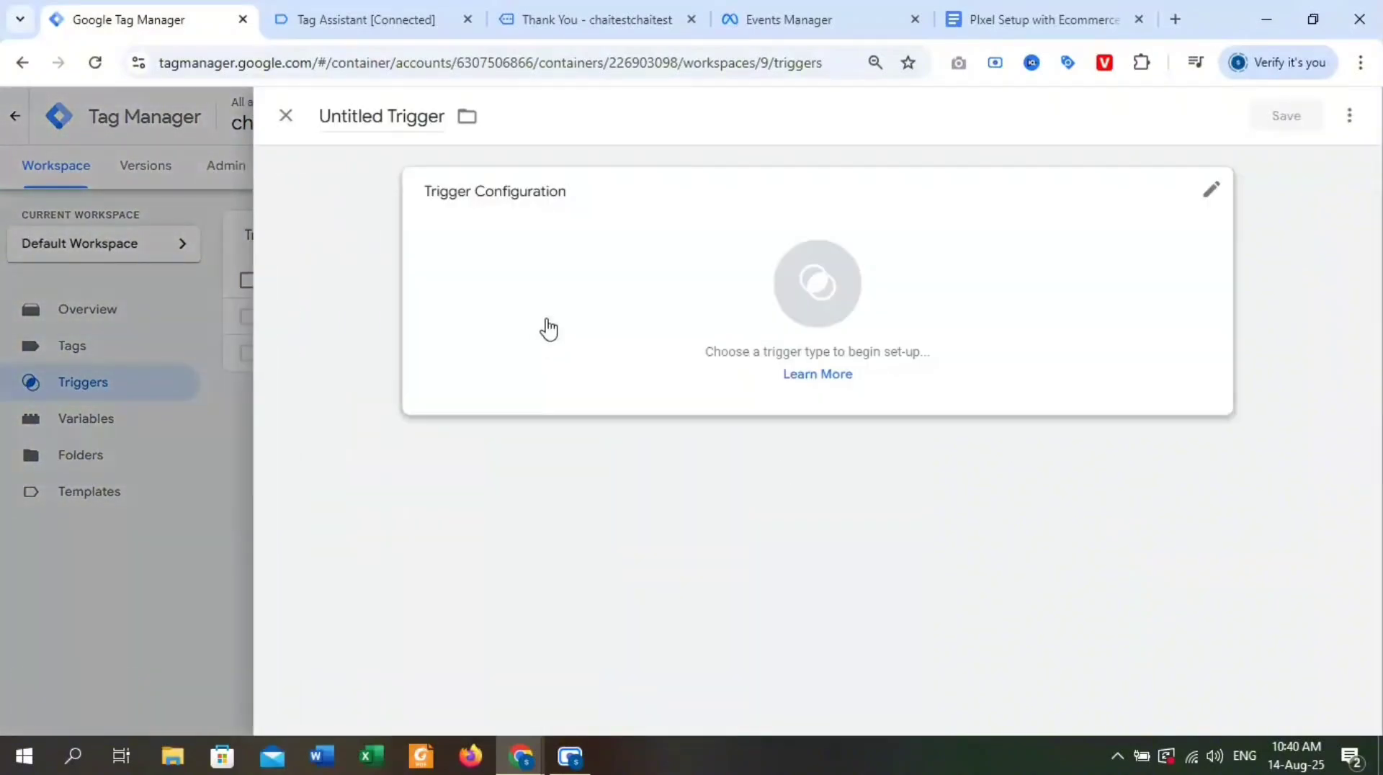
click(814, 278)
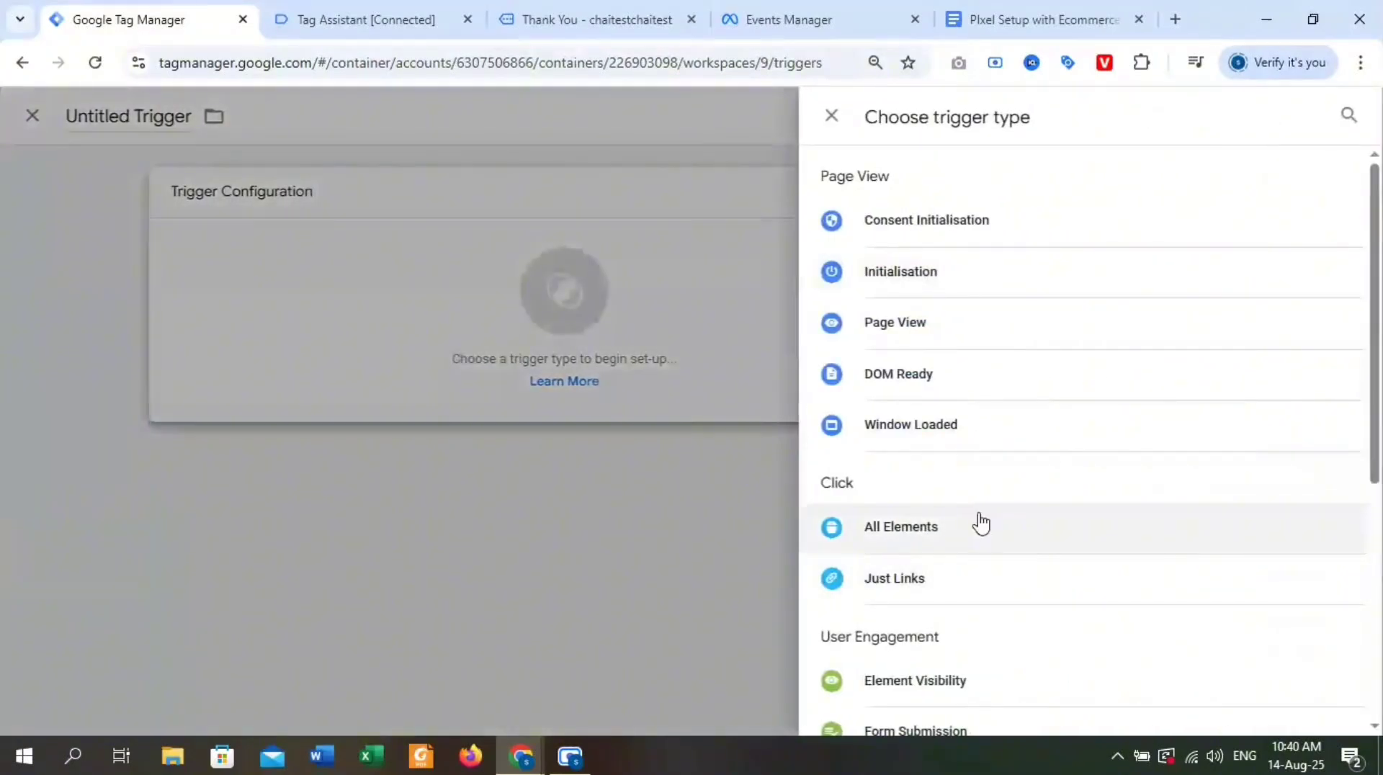
scroll(981, 523, down, 5)
click(972, 536)
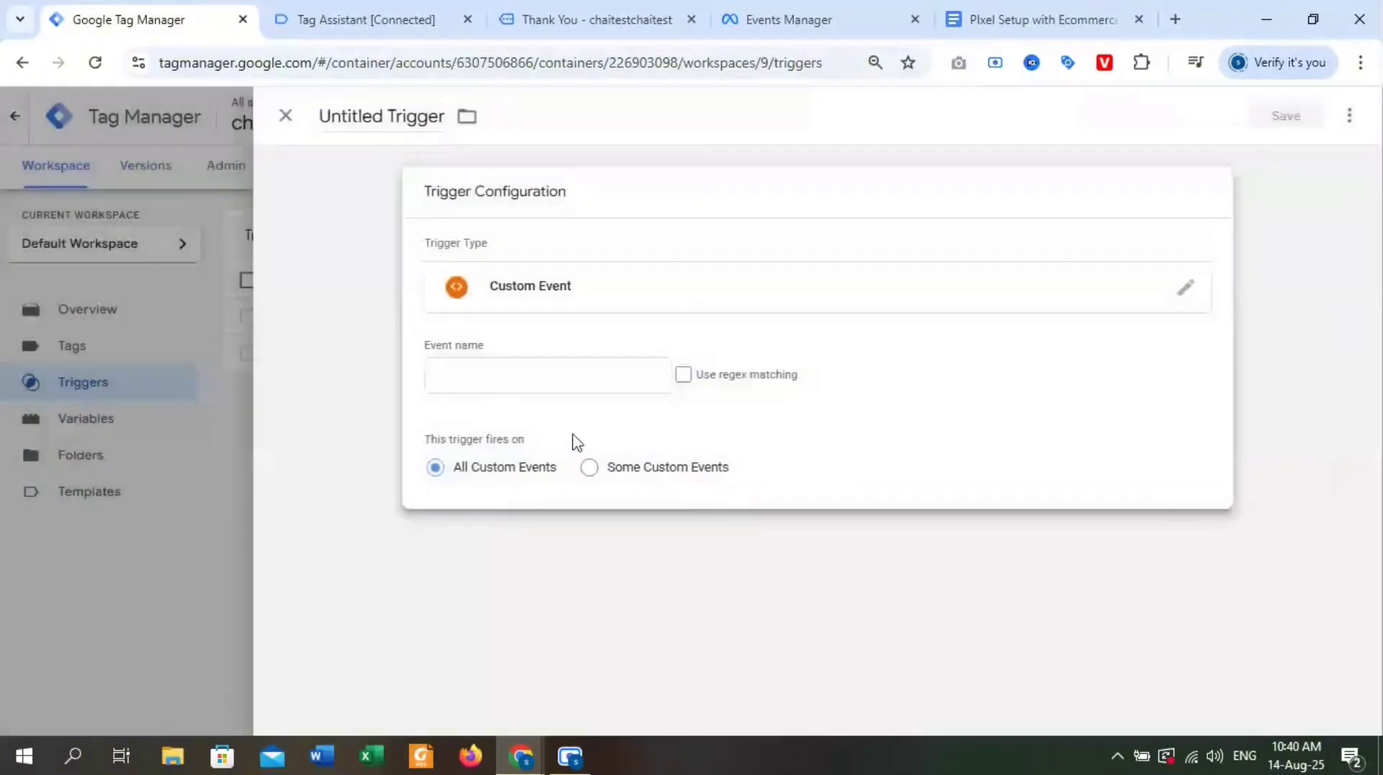
click(498, 376)
text(view_cart)
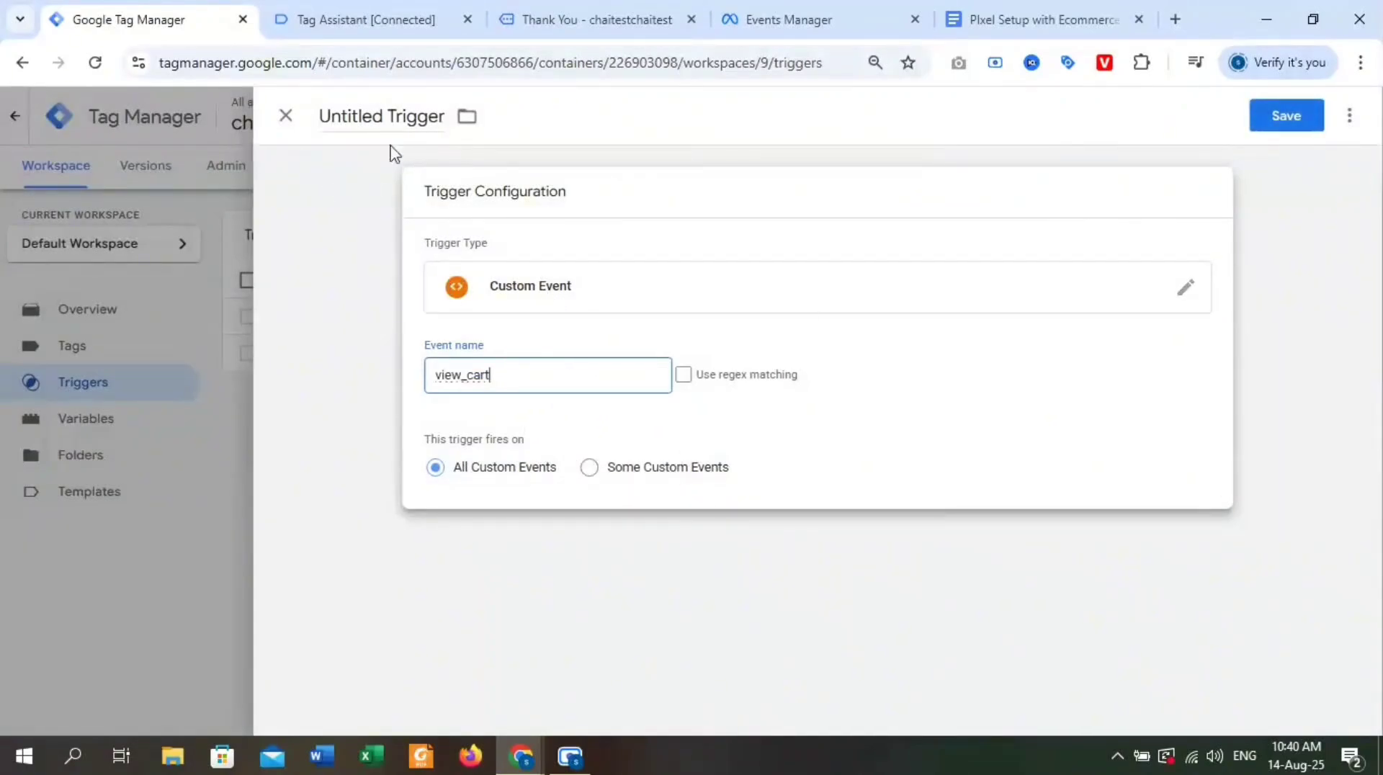
Name the view_cart trigger "FB ViewCart Trigger" and save it.
drag(387, 115, 366, 113)
key(BackSpace)
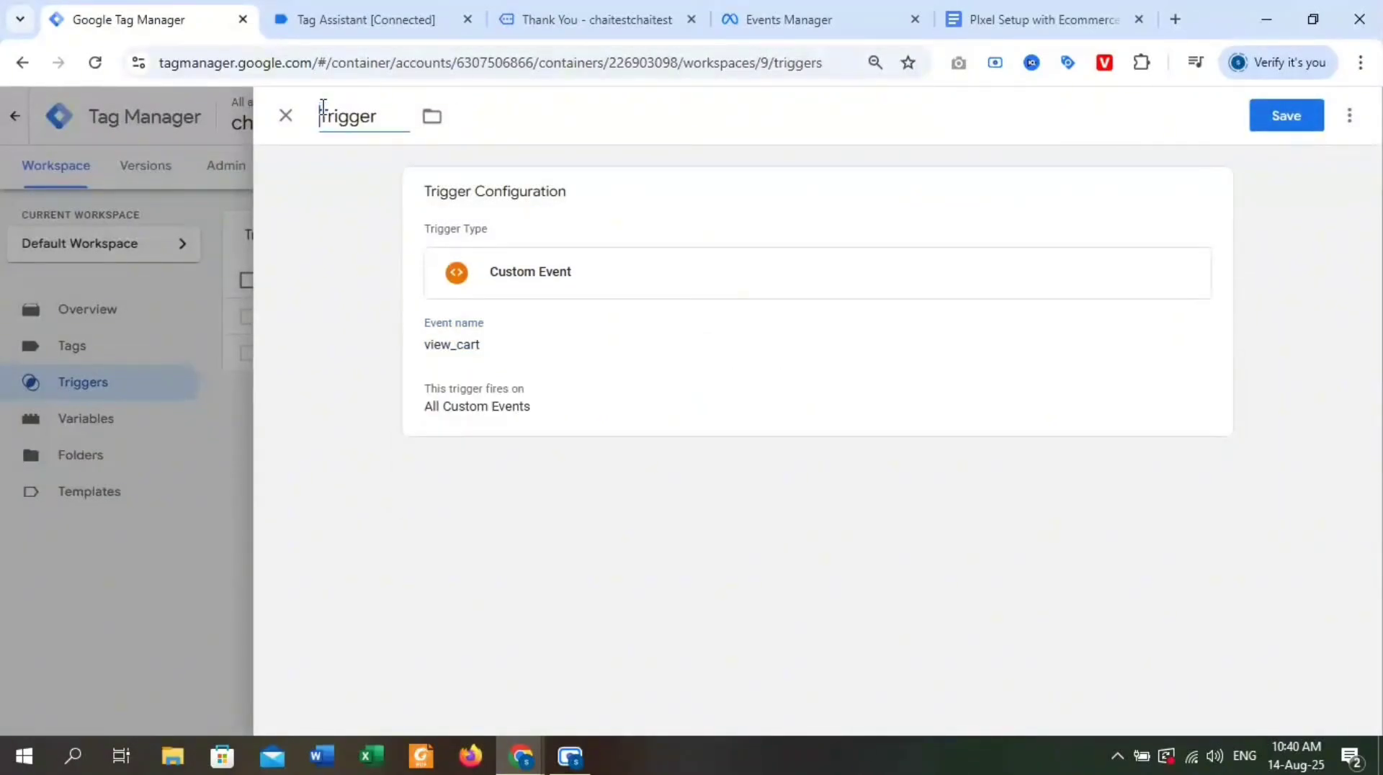
text(ViewCart)
key(Home)
text(FB)
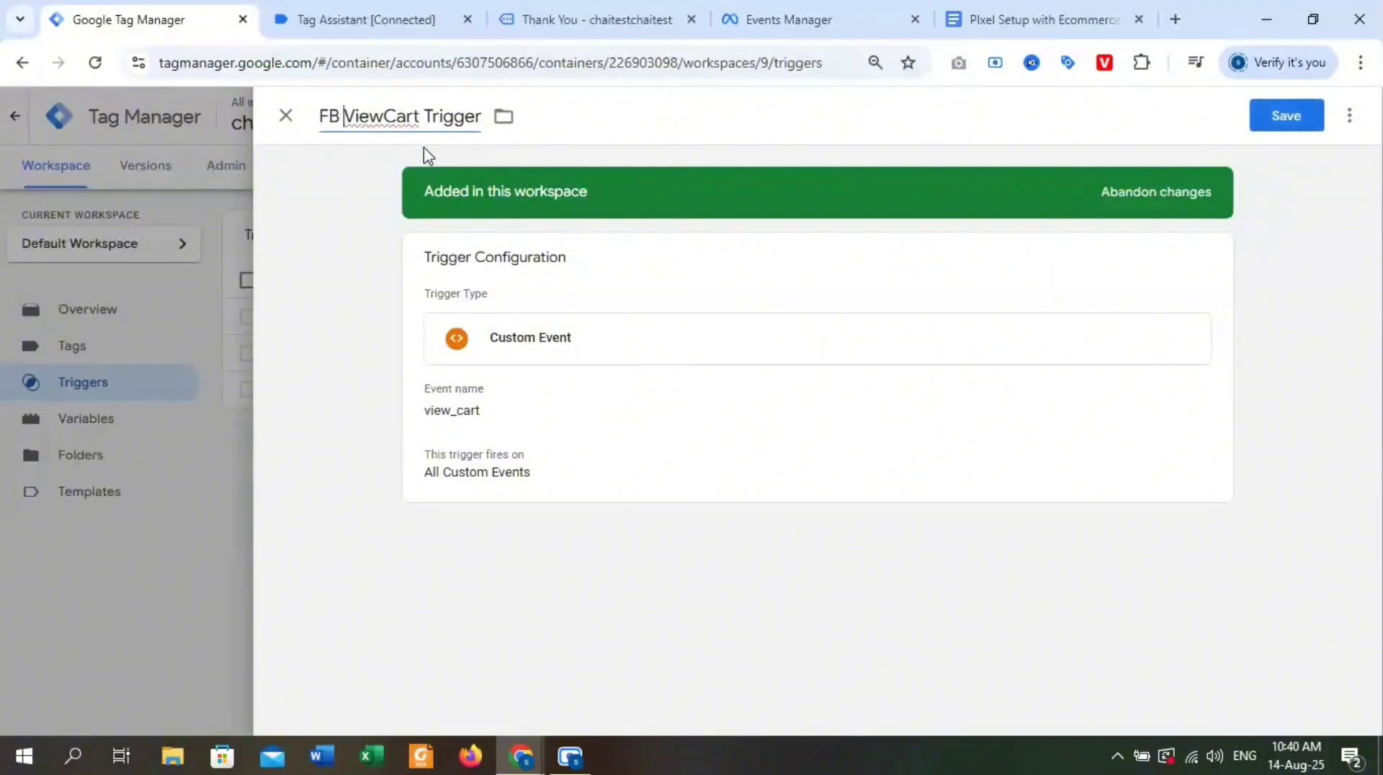
click(1300, 127)
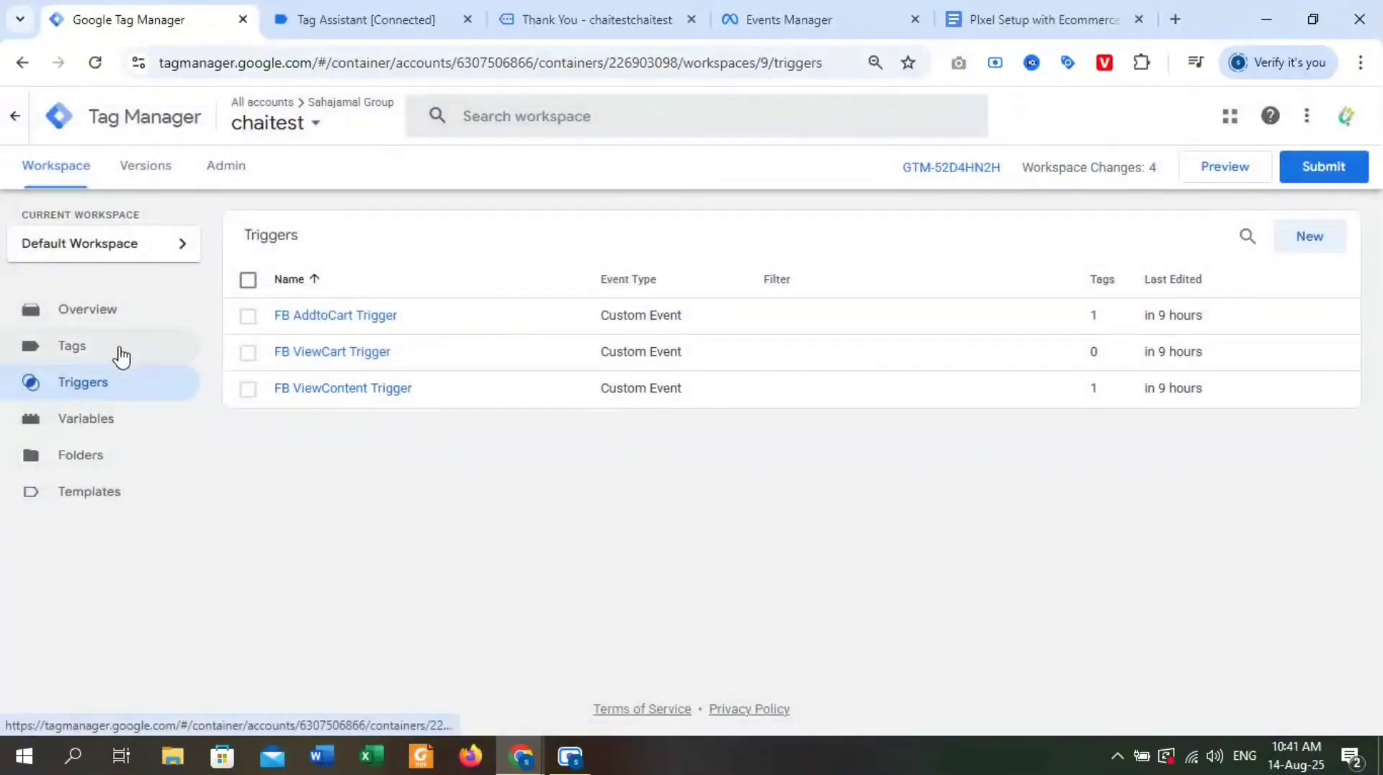
Duplicate the FB AddtoCart Tag and name the copy "FB ViewCart Tag".
click(117, 353)
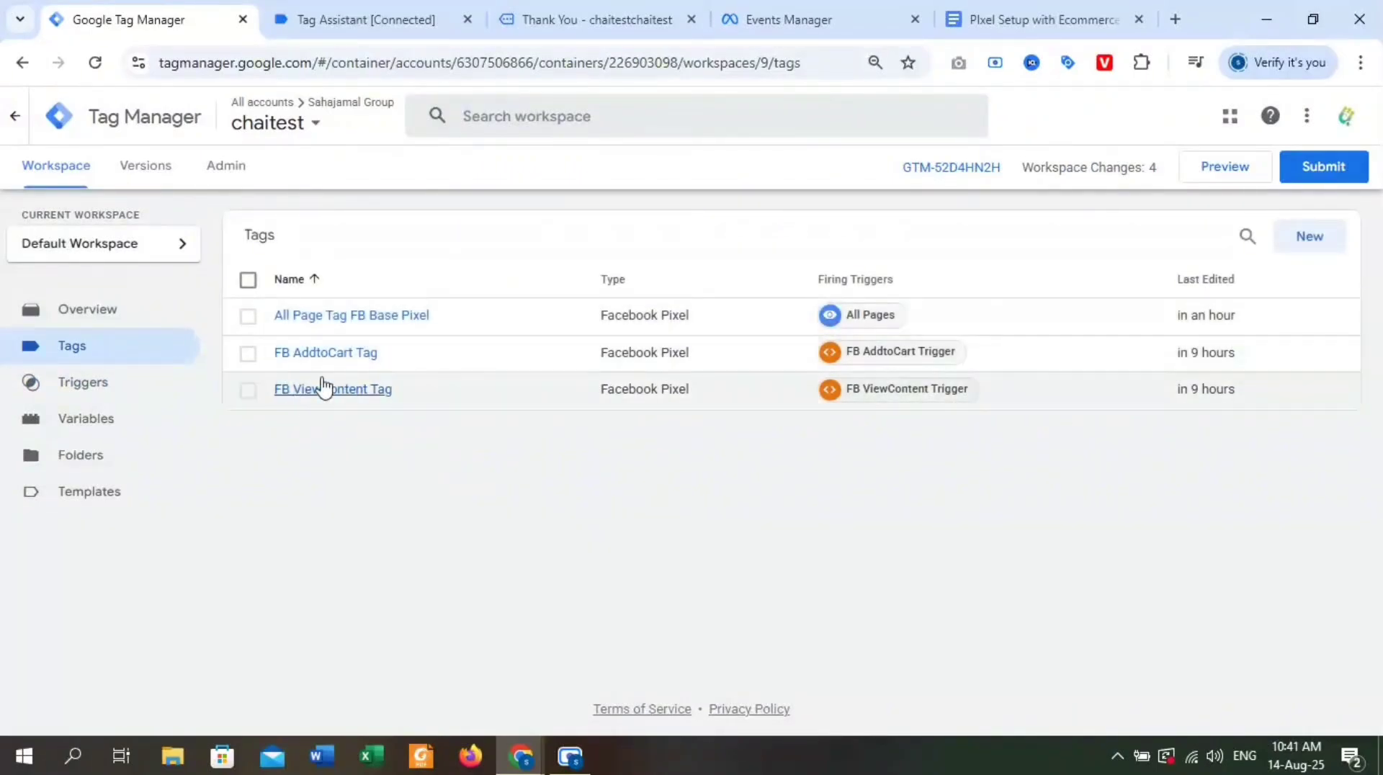
click(312, 355)
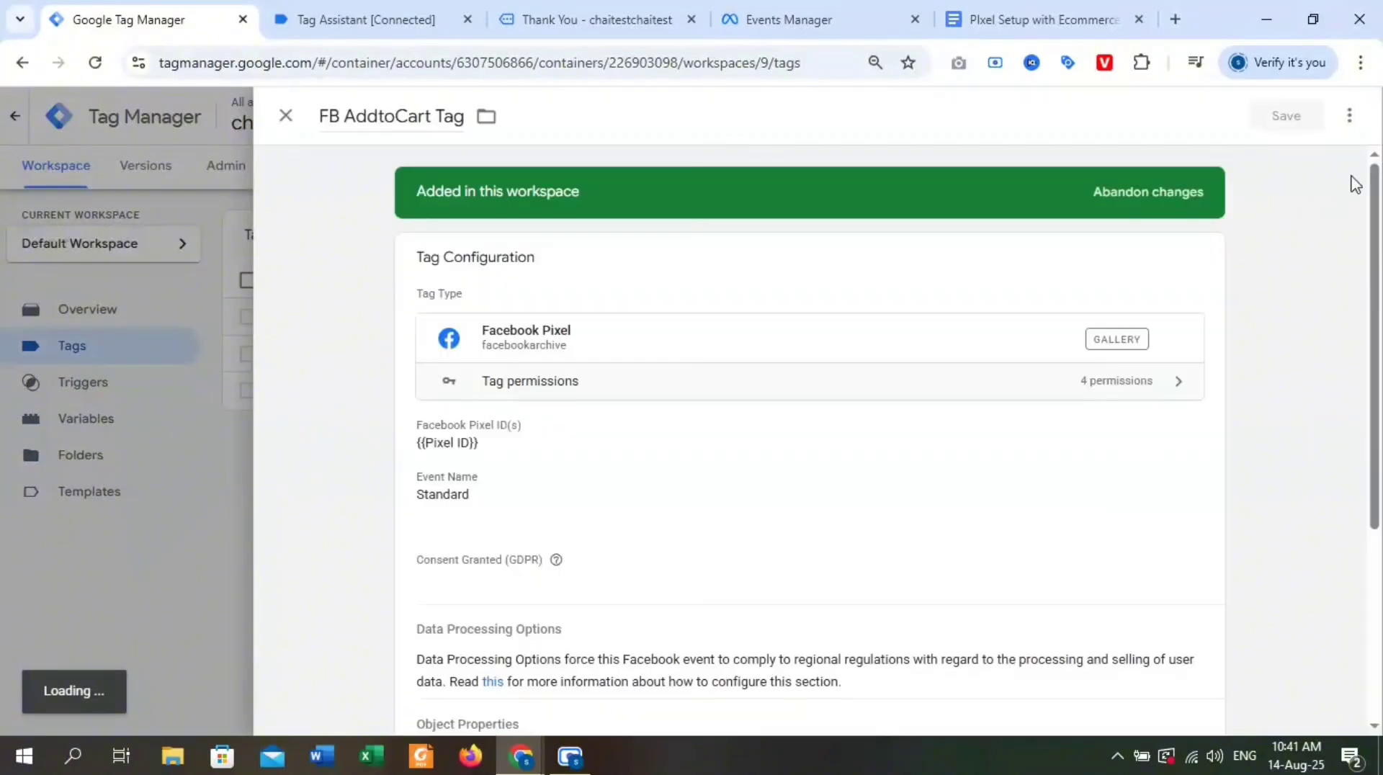
click(1350, 115)
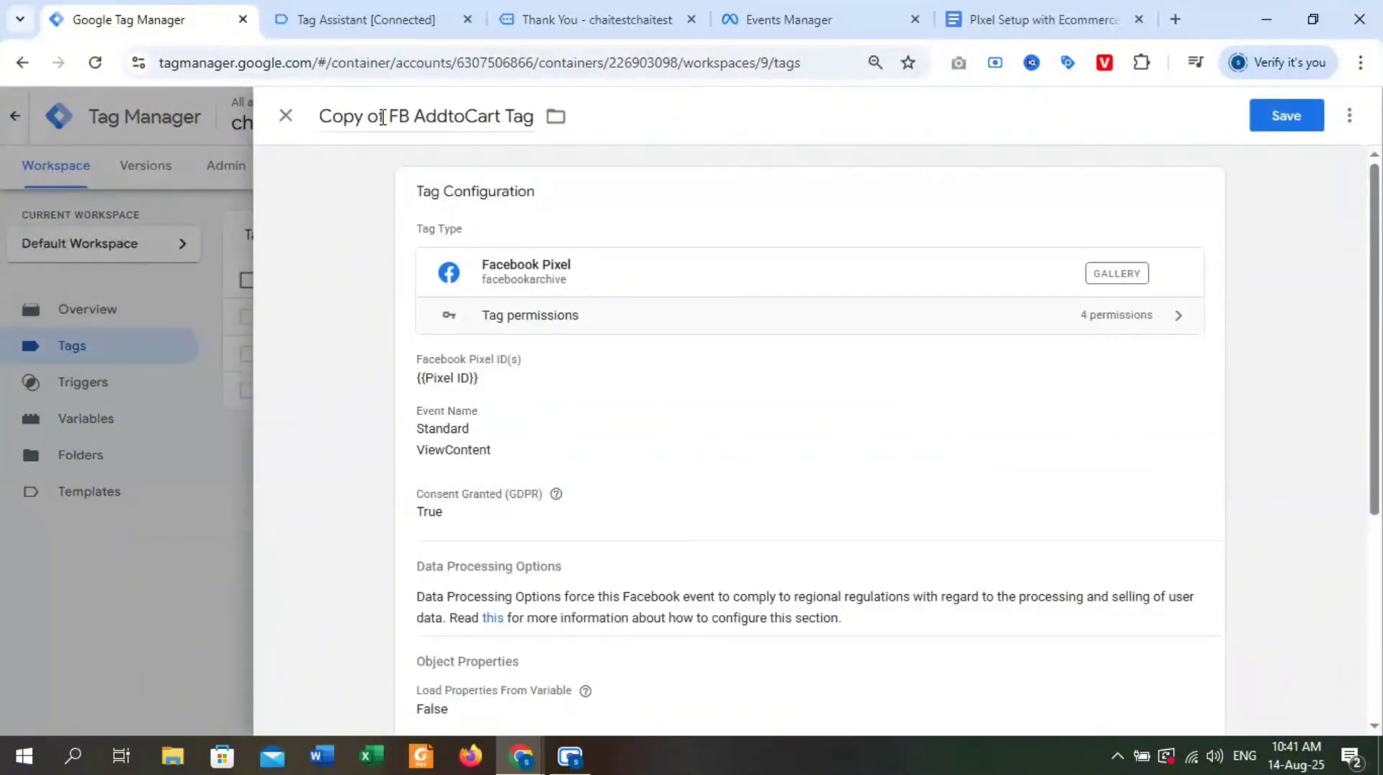
drag(389, 118, 266, 122)
key(BackSpace)
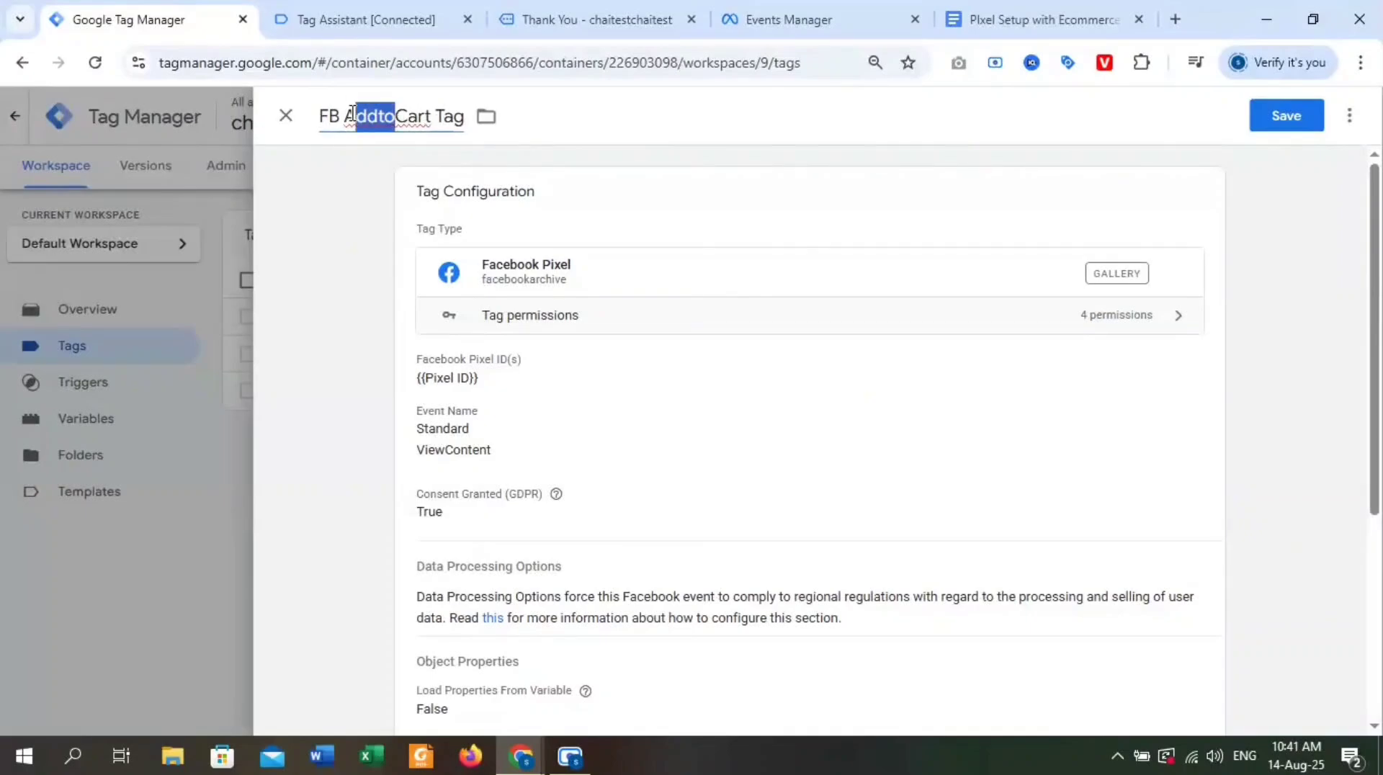
key(BackSpace)
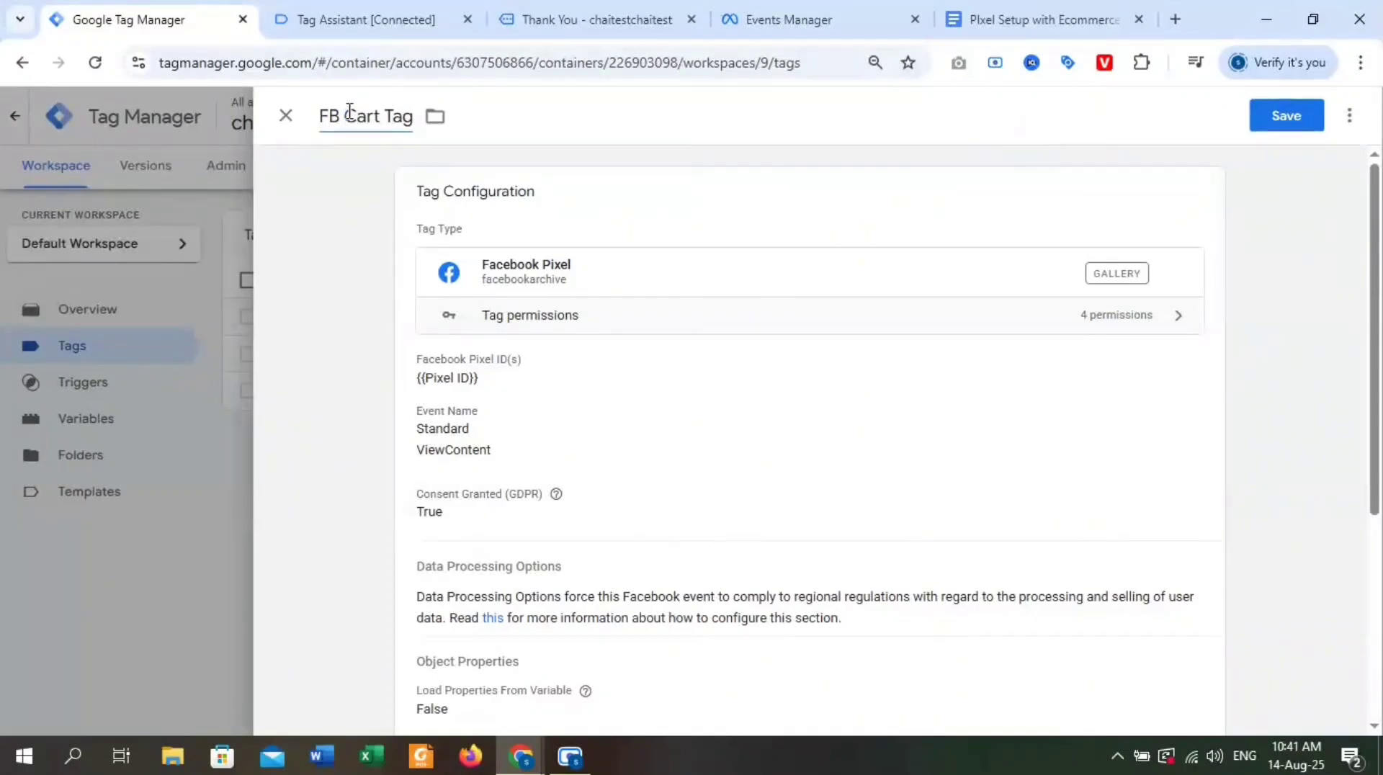
text(View)
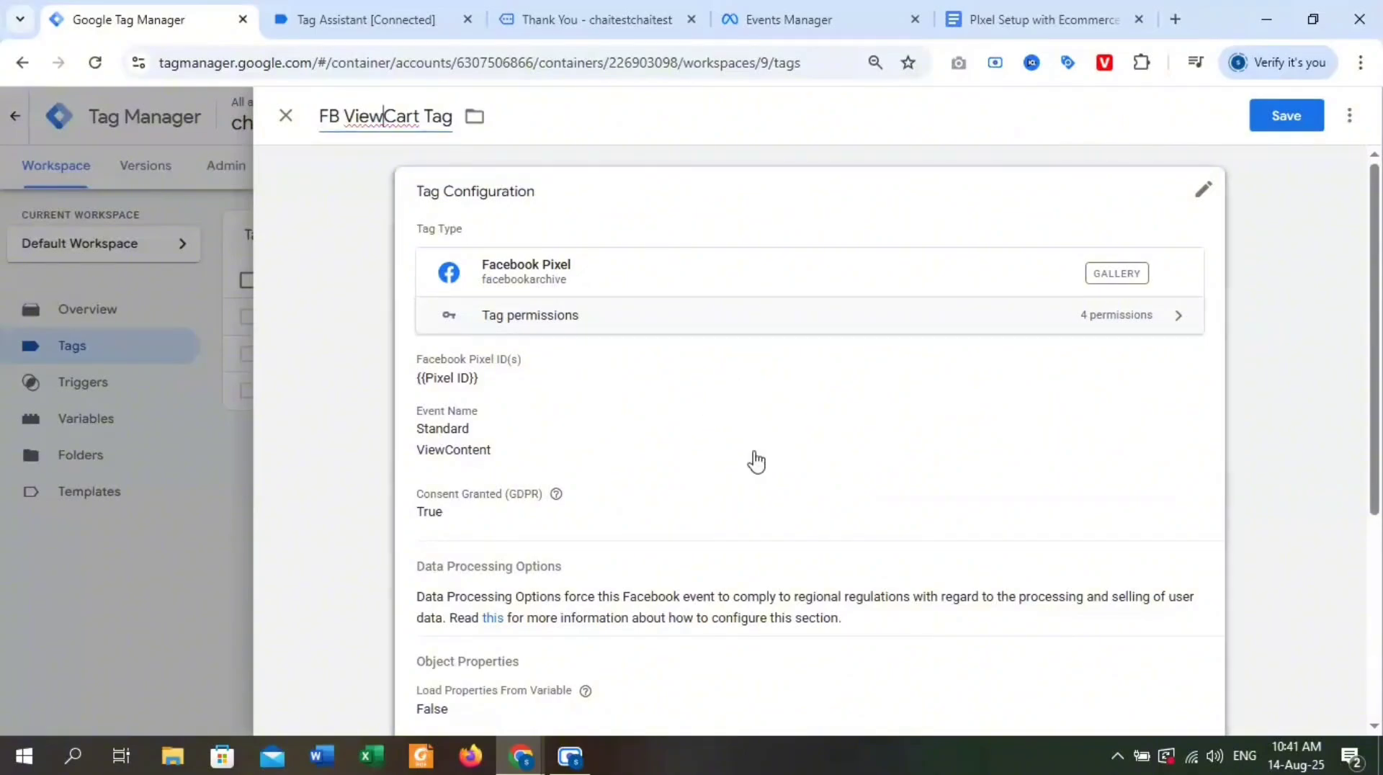
Replace the FB ViewCart Tag's firing trigger with FB ViewCart Trigger and save the tag.
scroll(754, 461, down, 4)
scroll(711, 448, up, 4)
scroll(722, 417, down, 4)
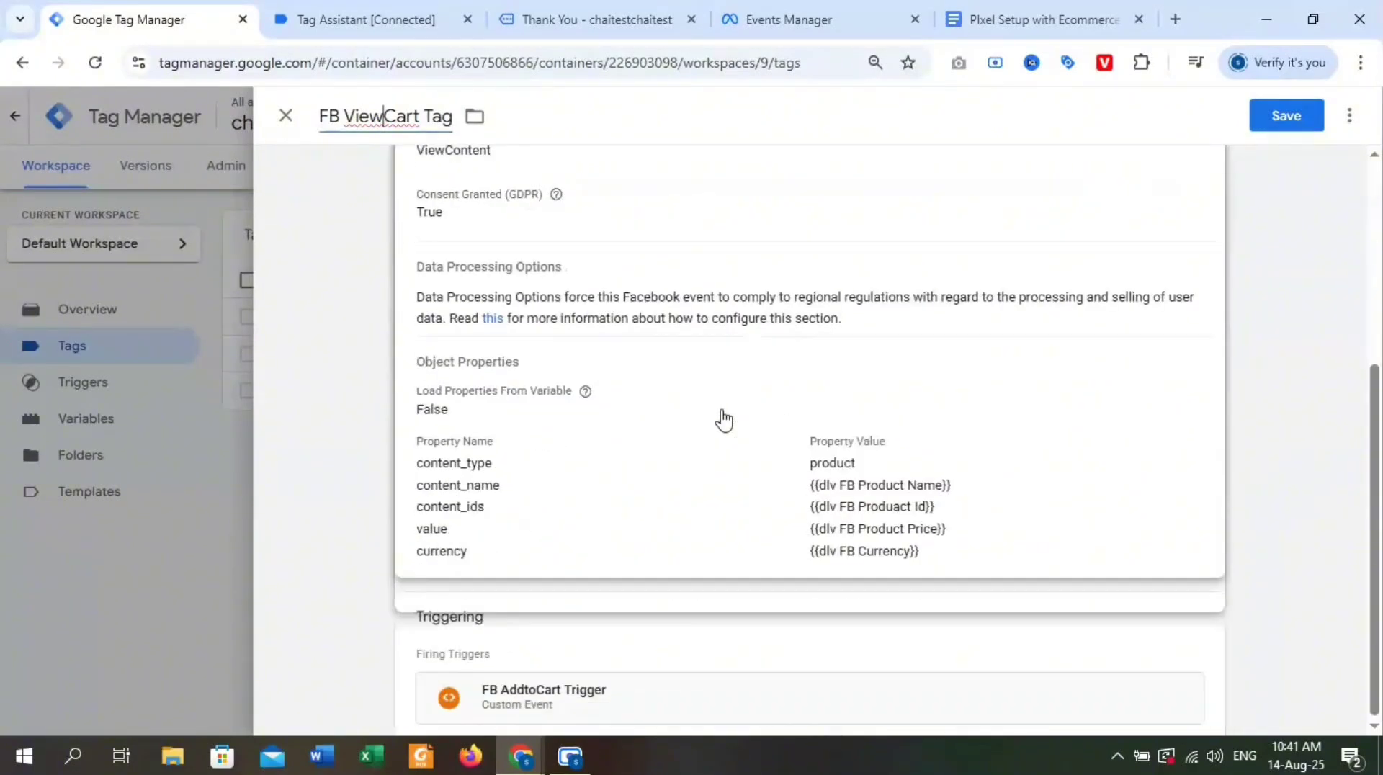
click(1204, 576)
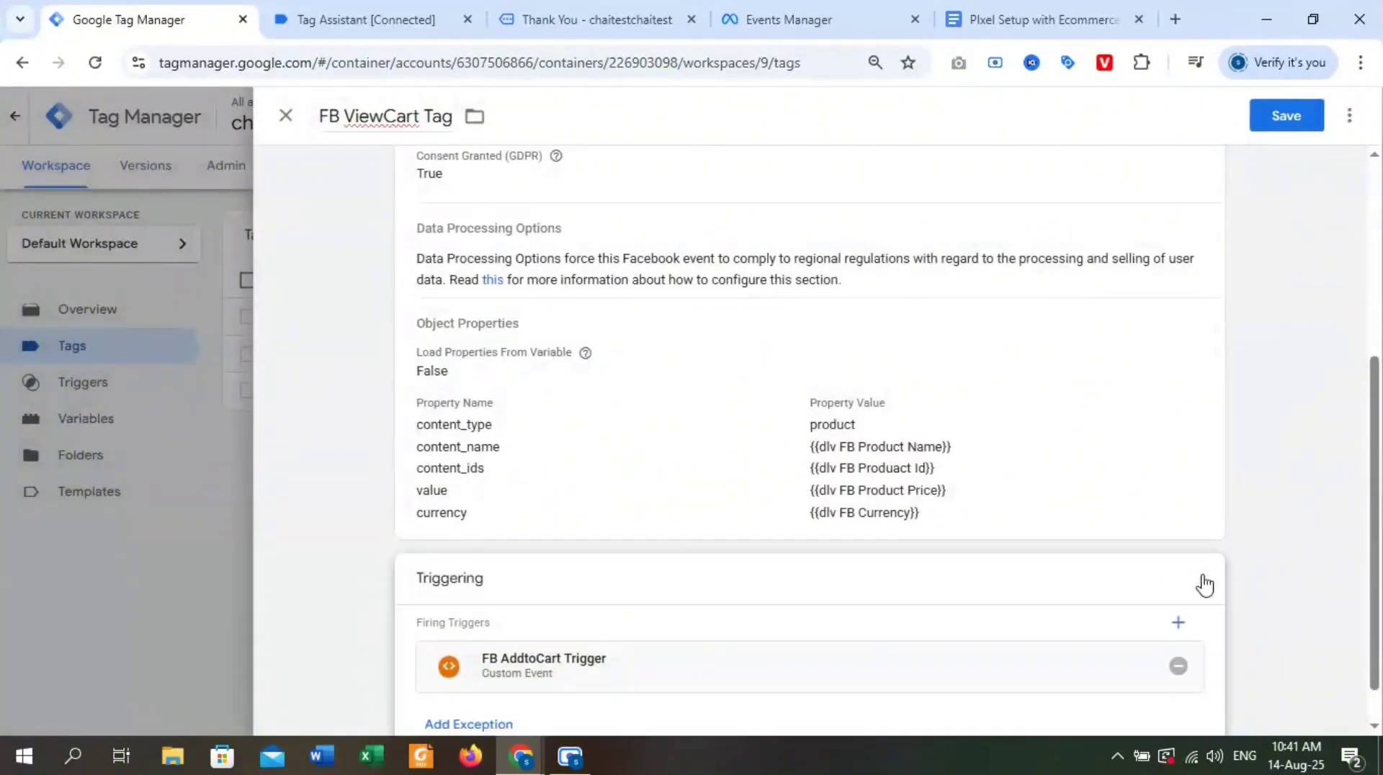
click(1178, 619)
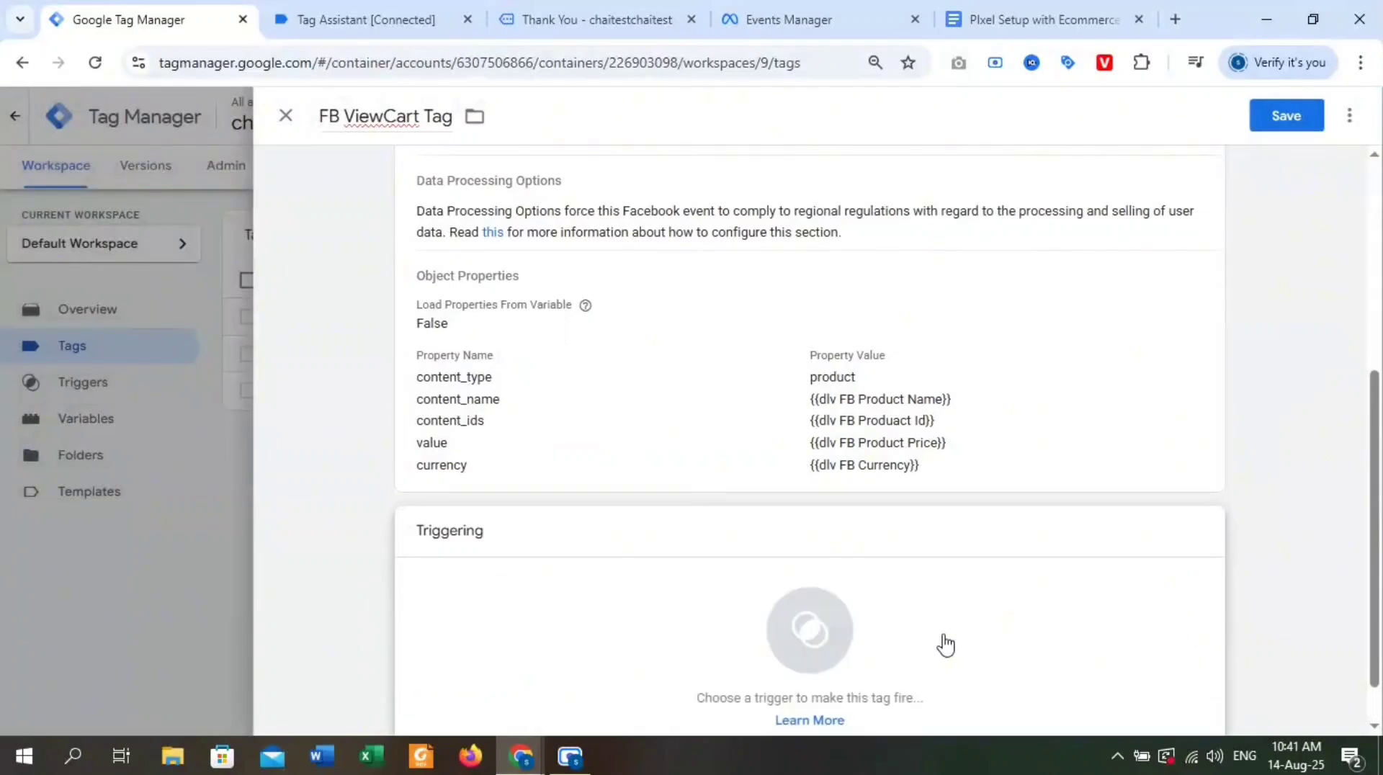
click(798, 647)
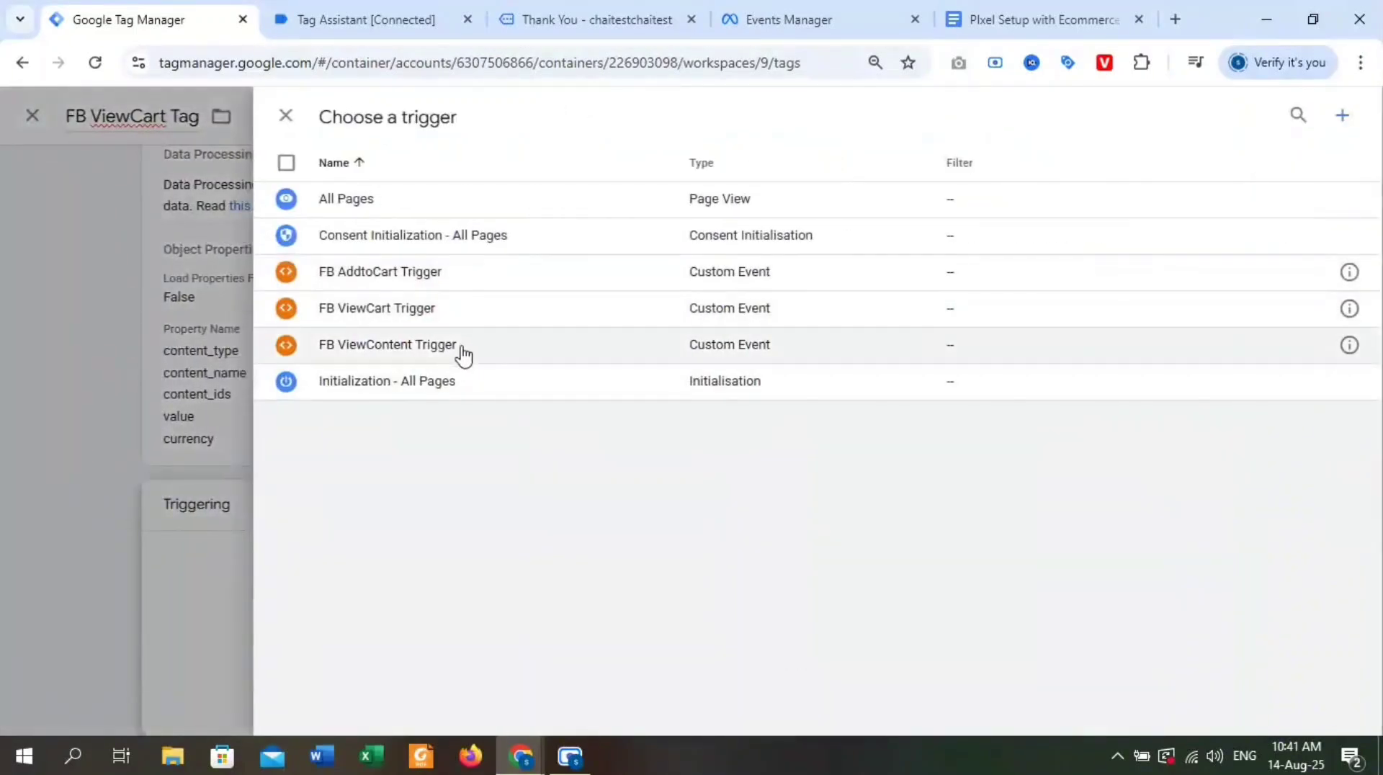
click(637, 317)
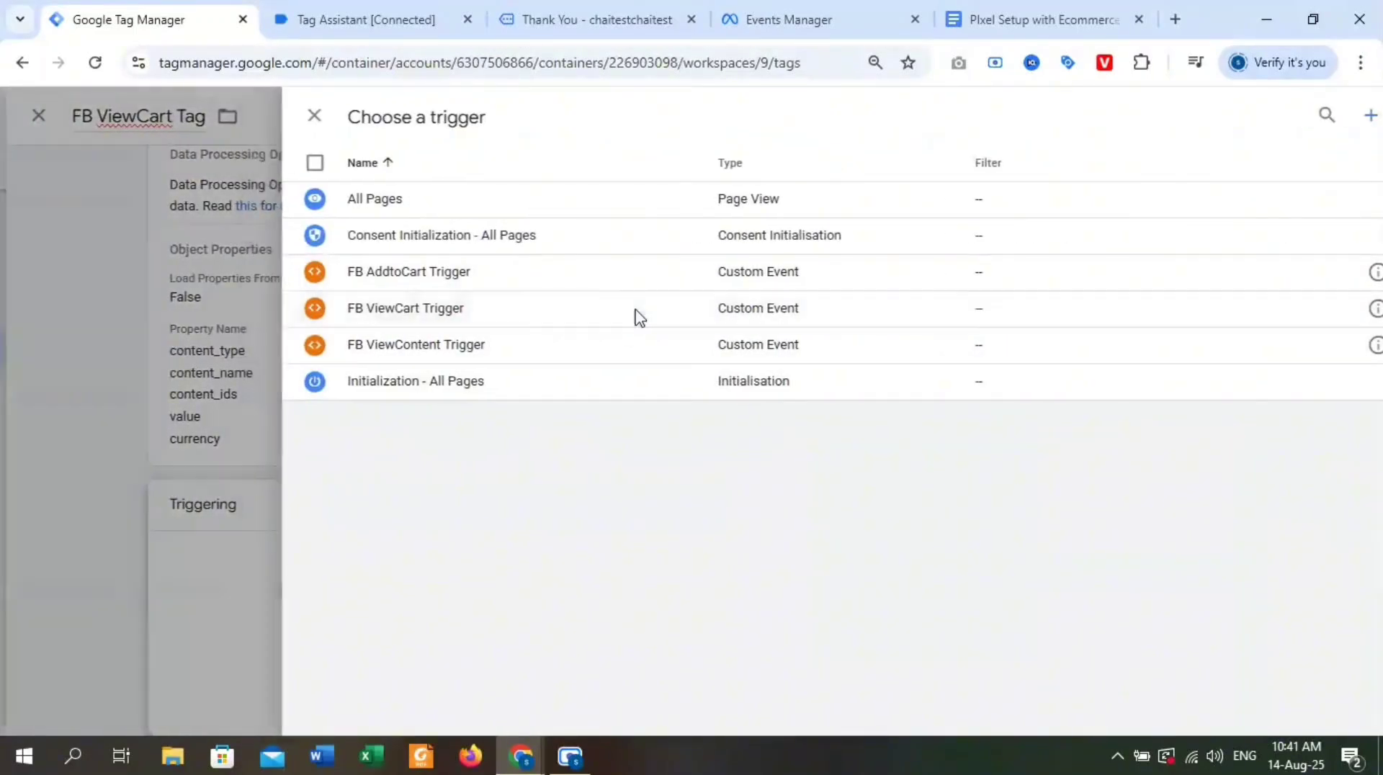
click(1307, 114)
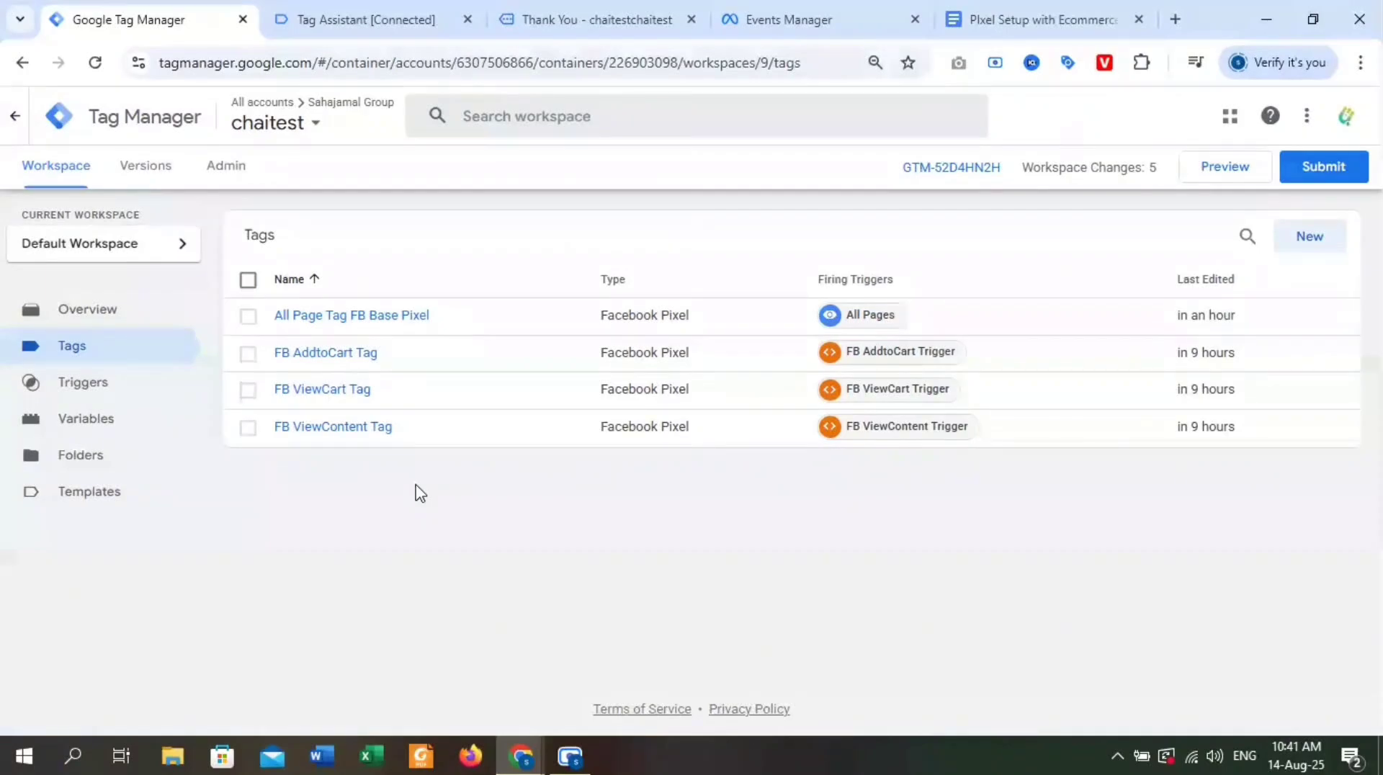
Submit and publish the workspace changes without a version name or description, and close the version summary.
click(1358, 169)
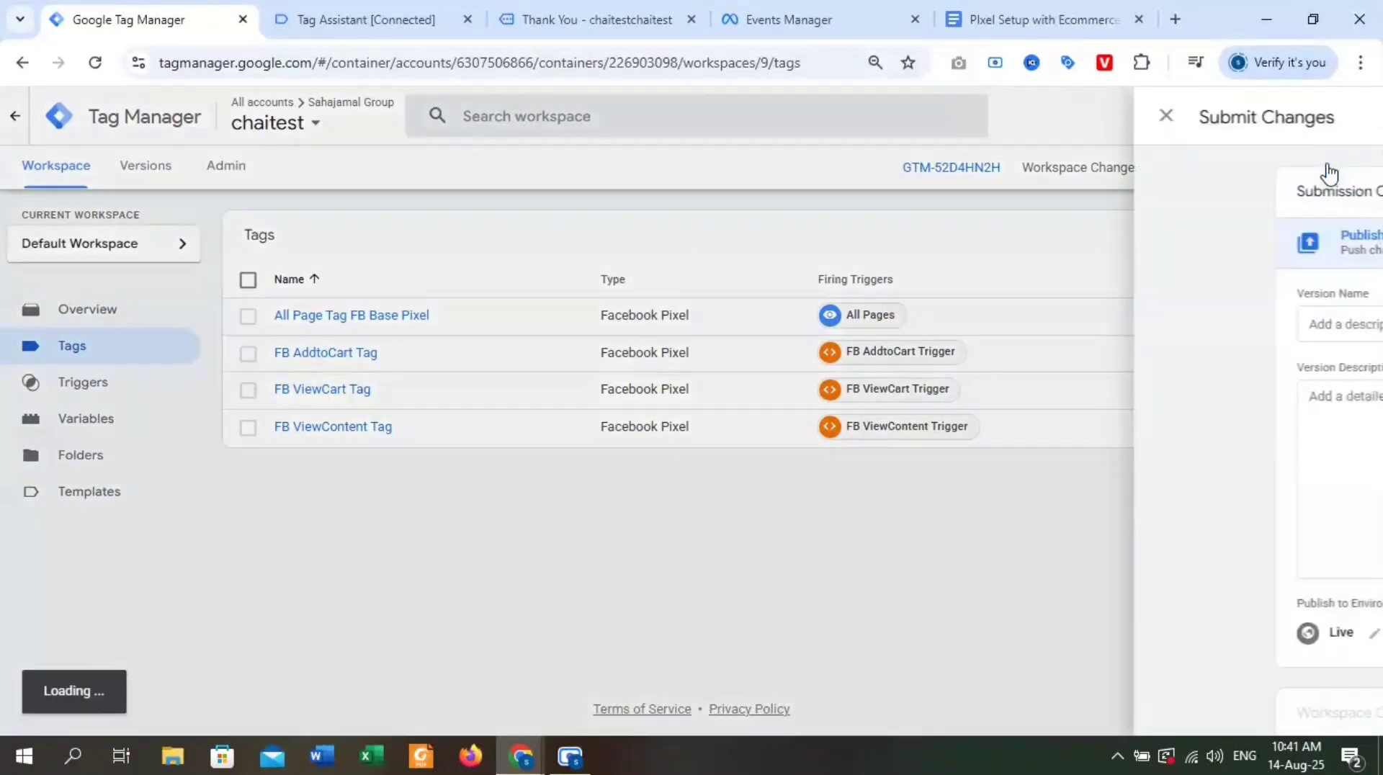
click(1303, 118)
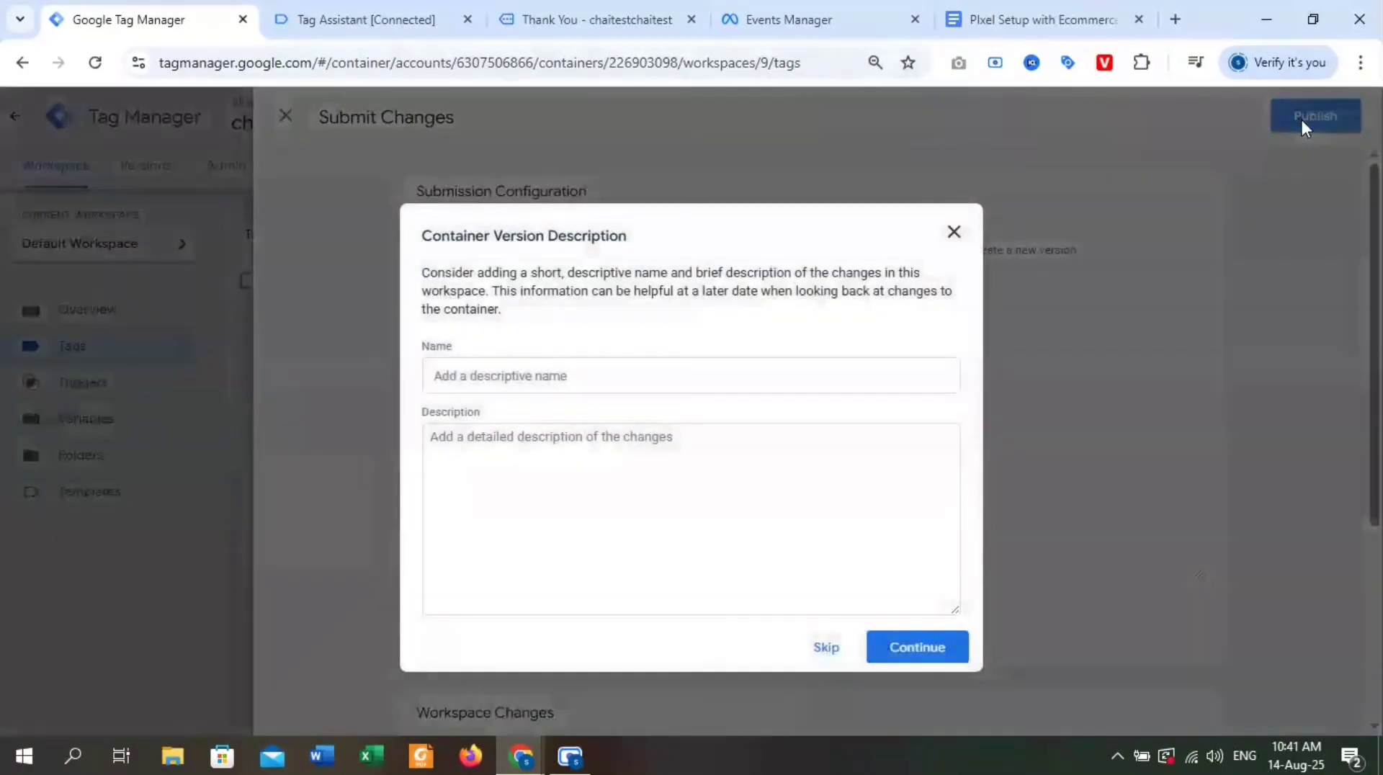
click(910, 655)
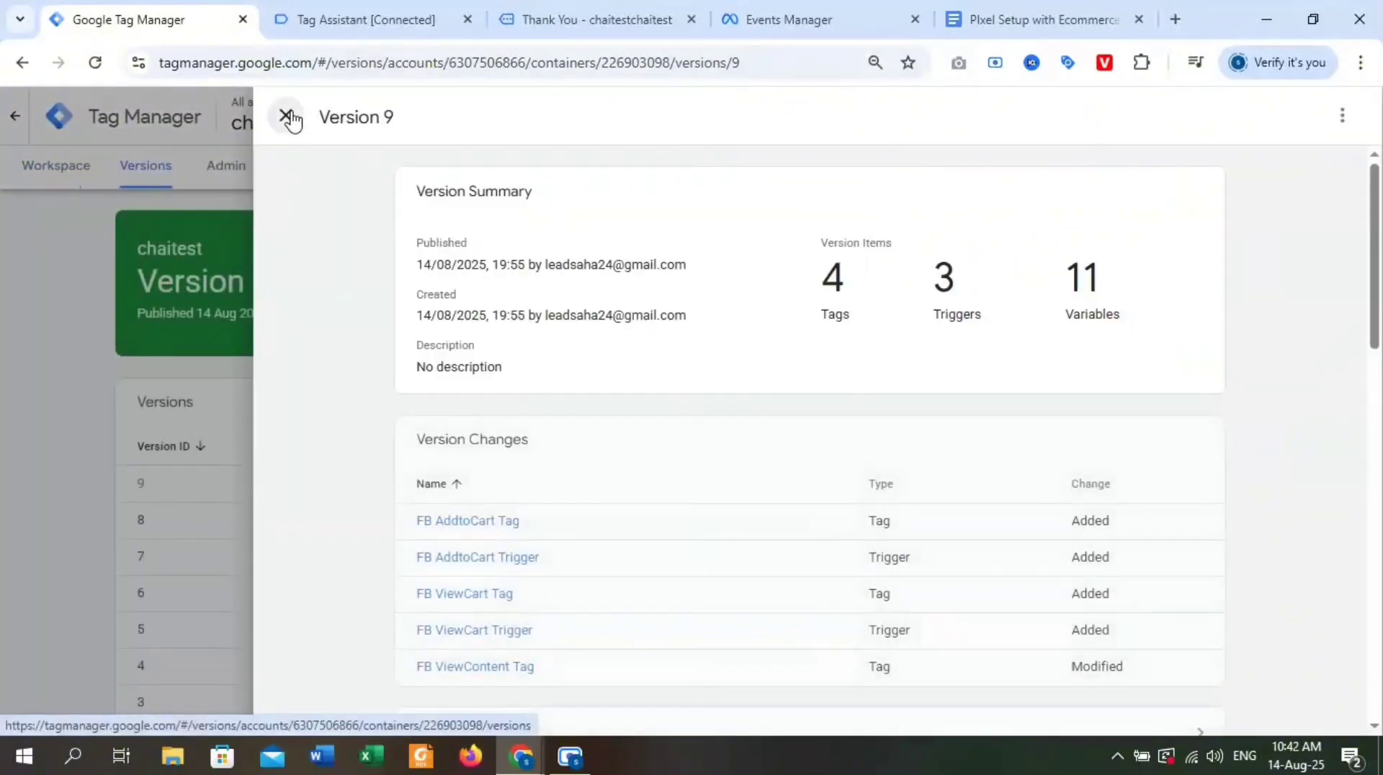
click(287, 116)
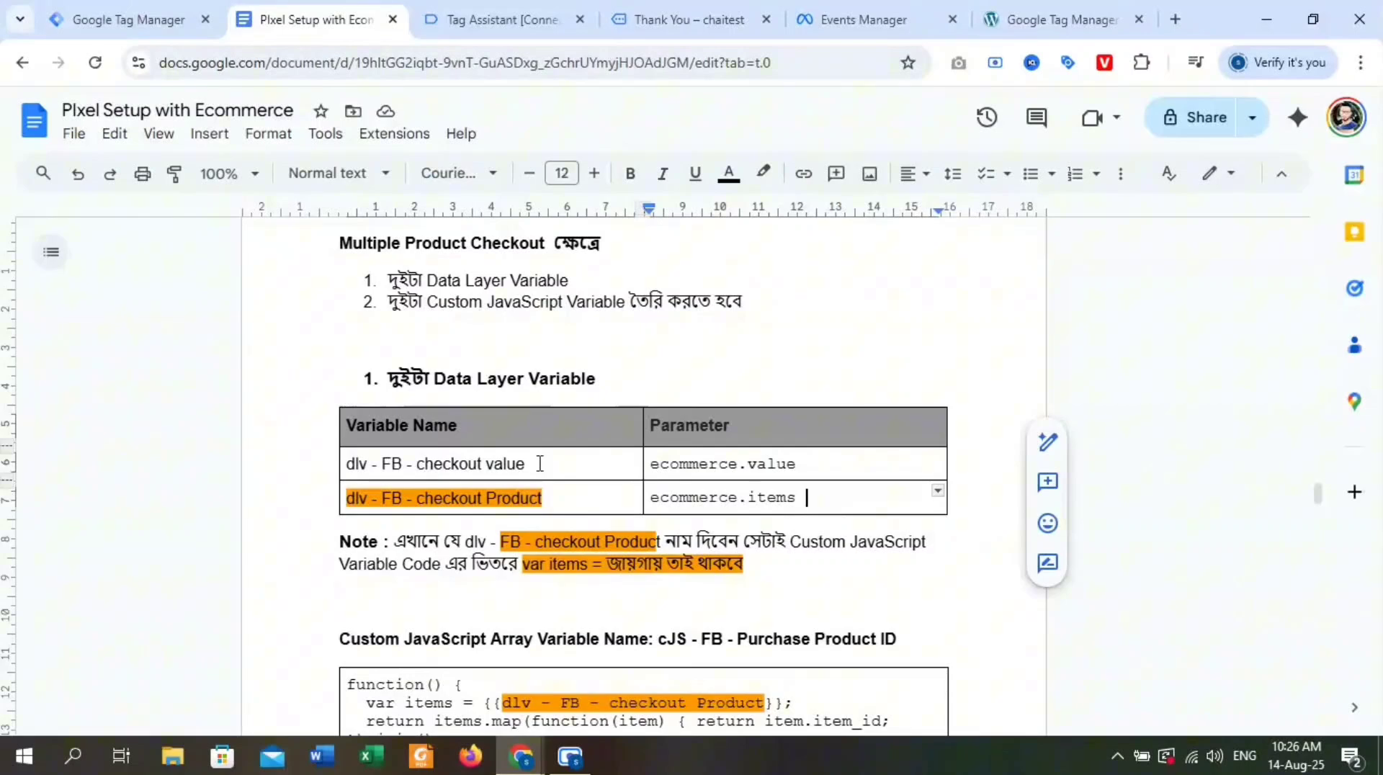
Switch to Tag Manager and create a new user-defined variable of type Data Layer Variable.
key(ctrl+shift+Tab)
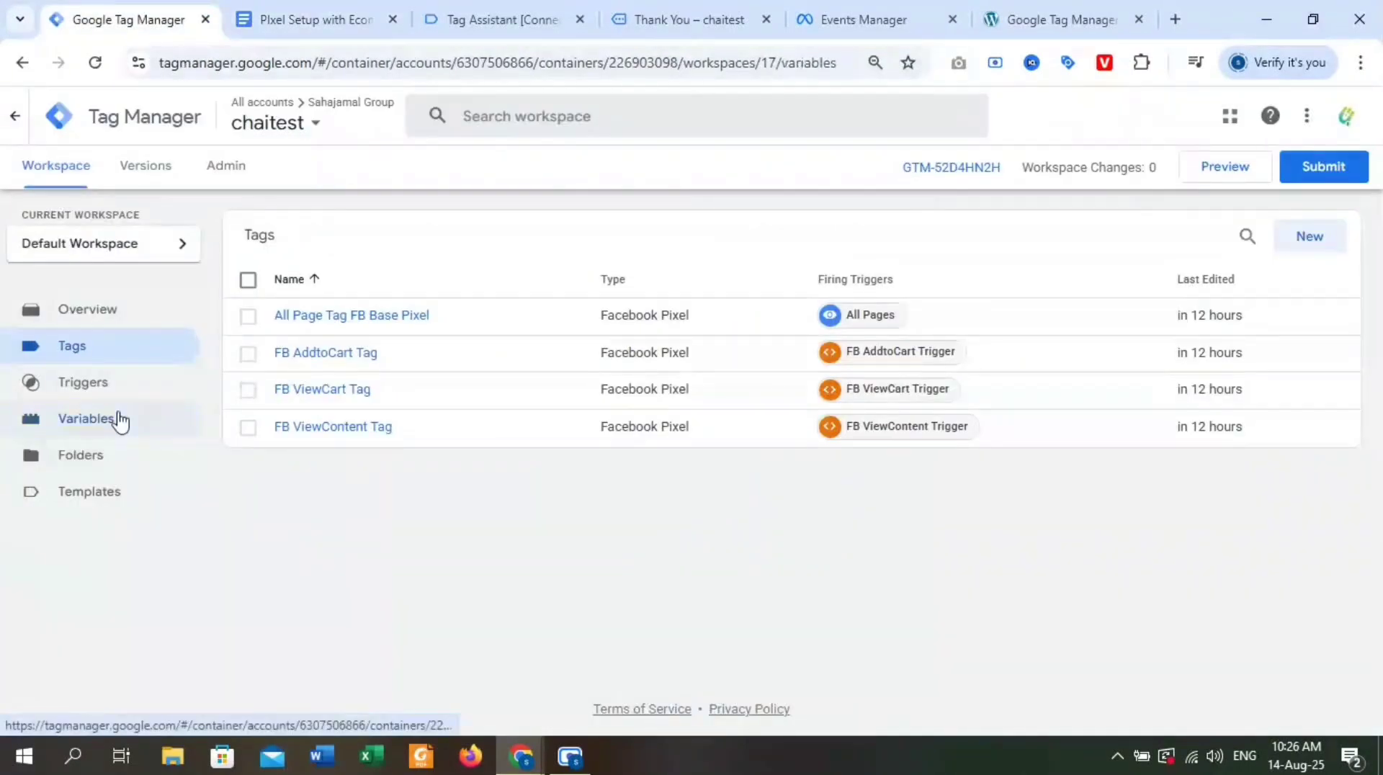
click(114, 418)
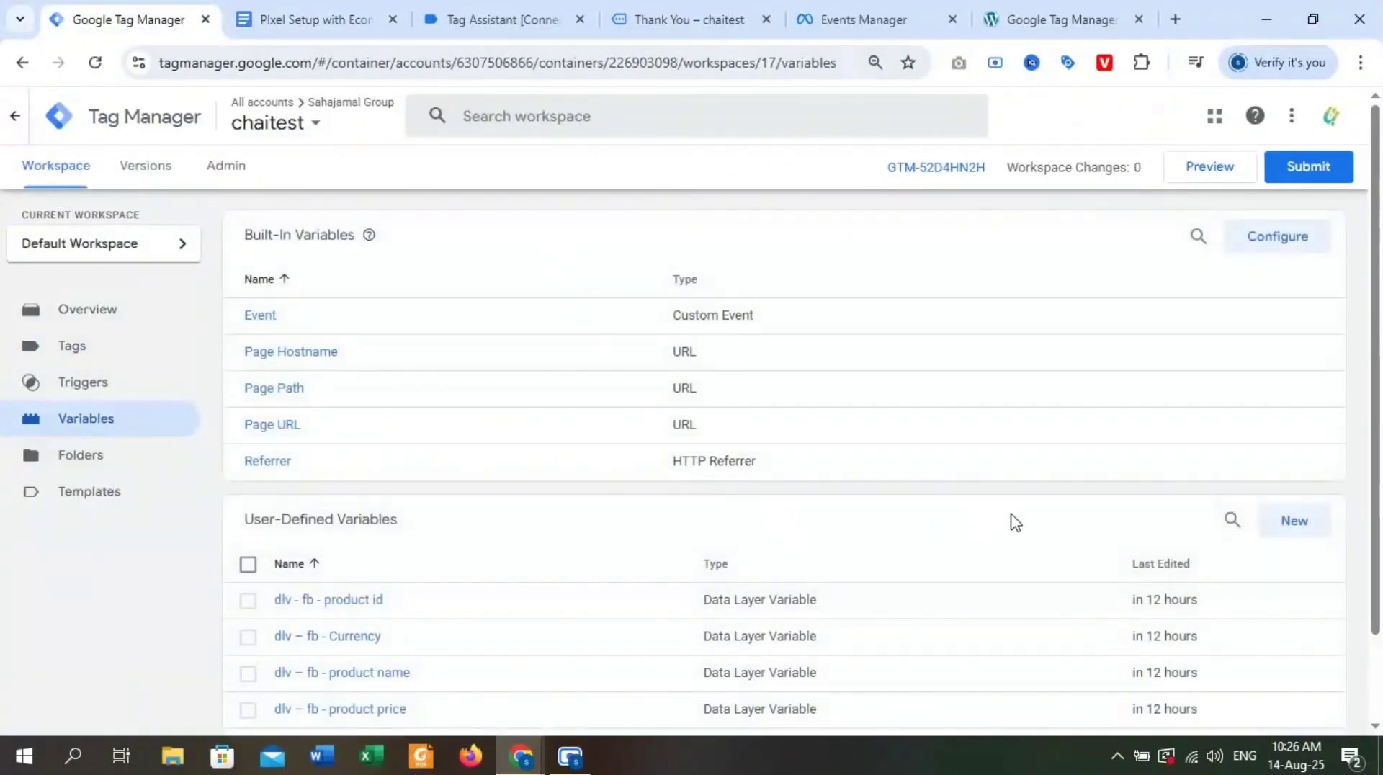
scroll(1010, 519, down, 2)
click(1267, 425)
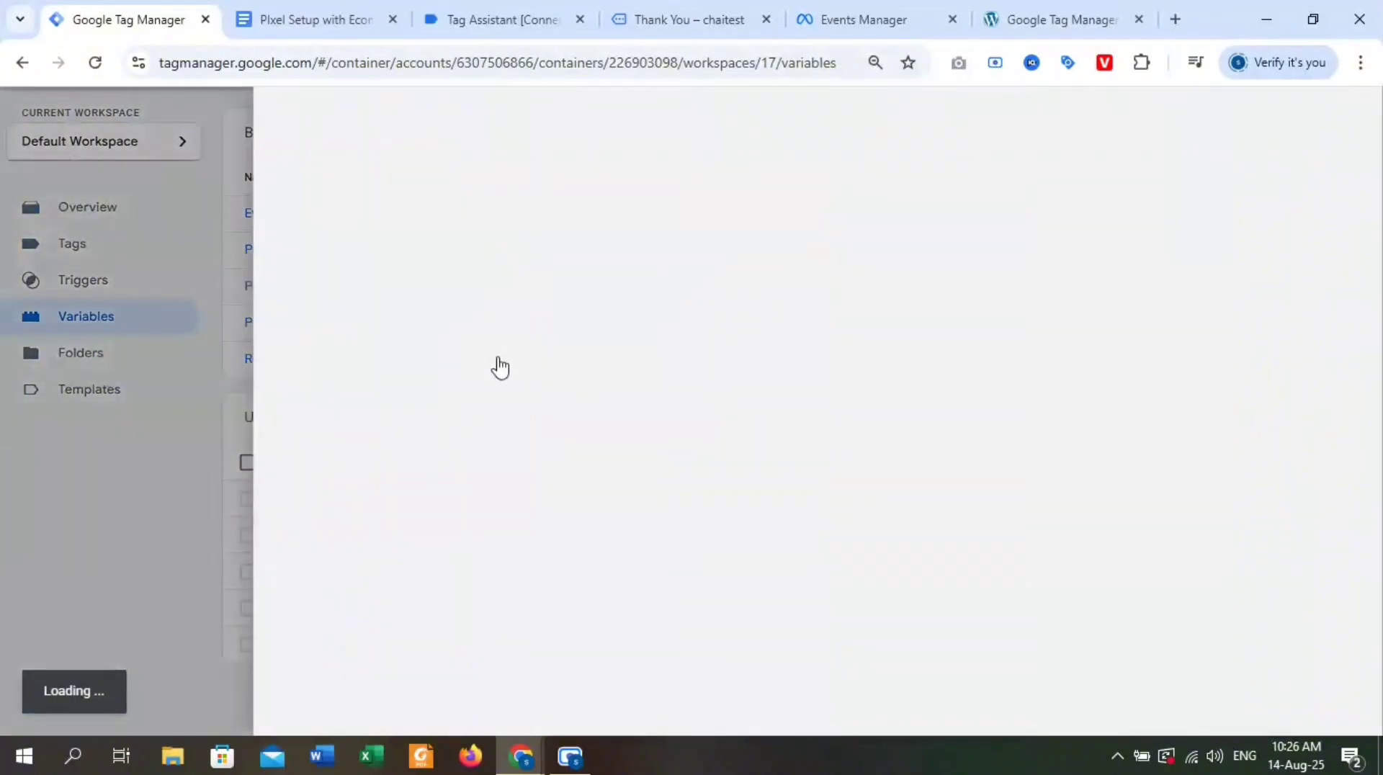
click(852, 282)
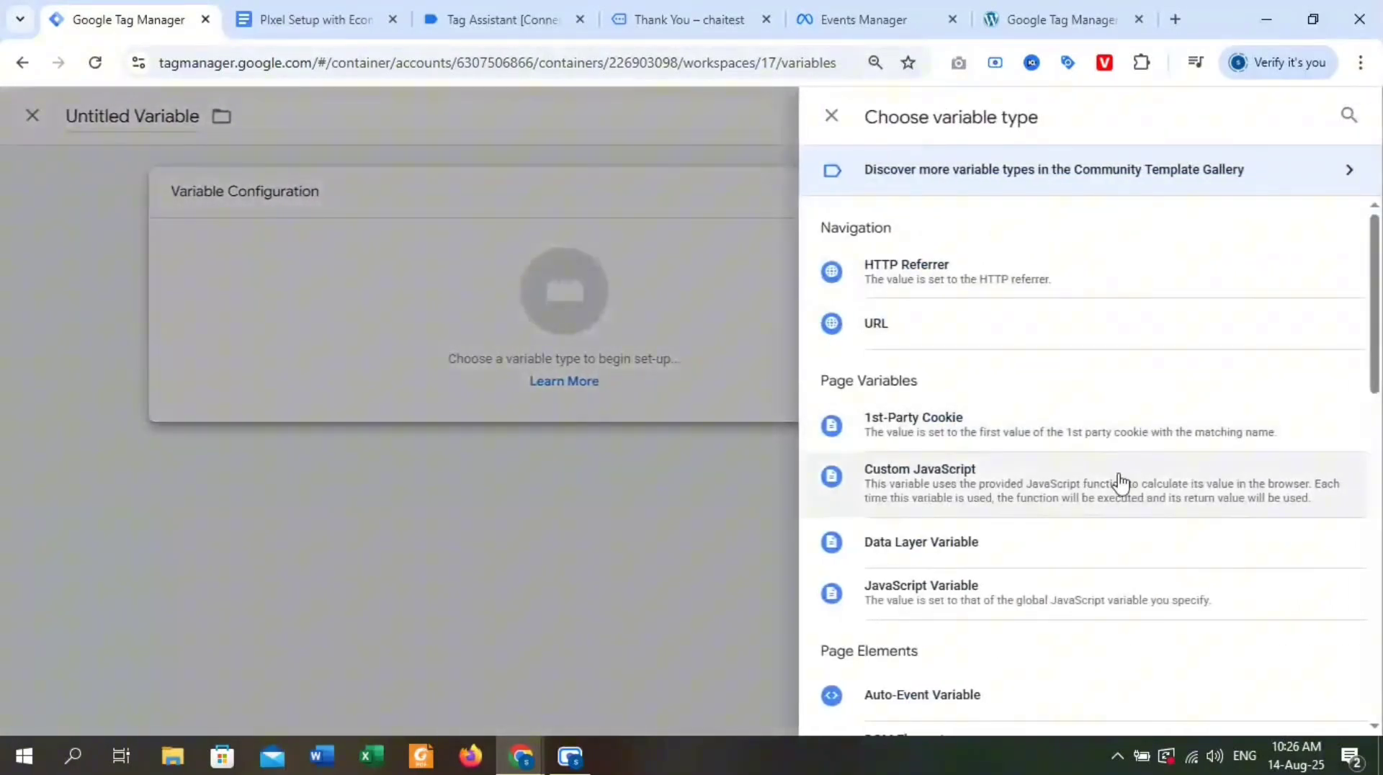
click(1016, 552)
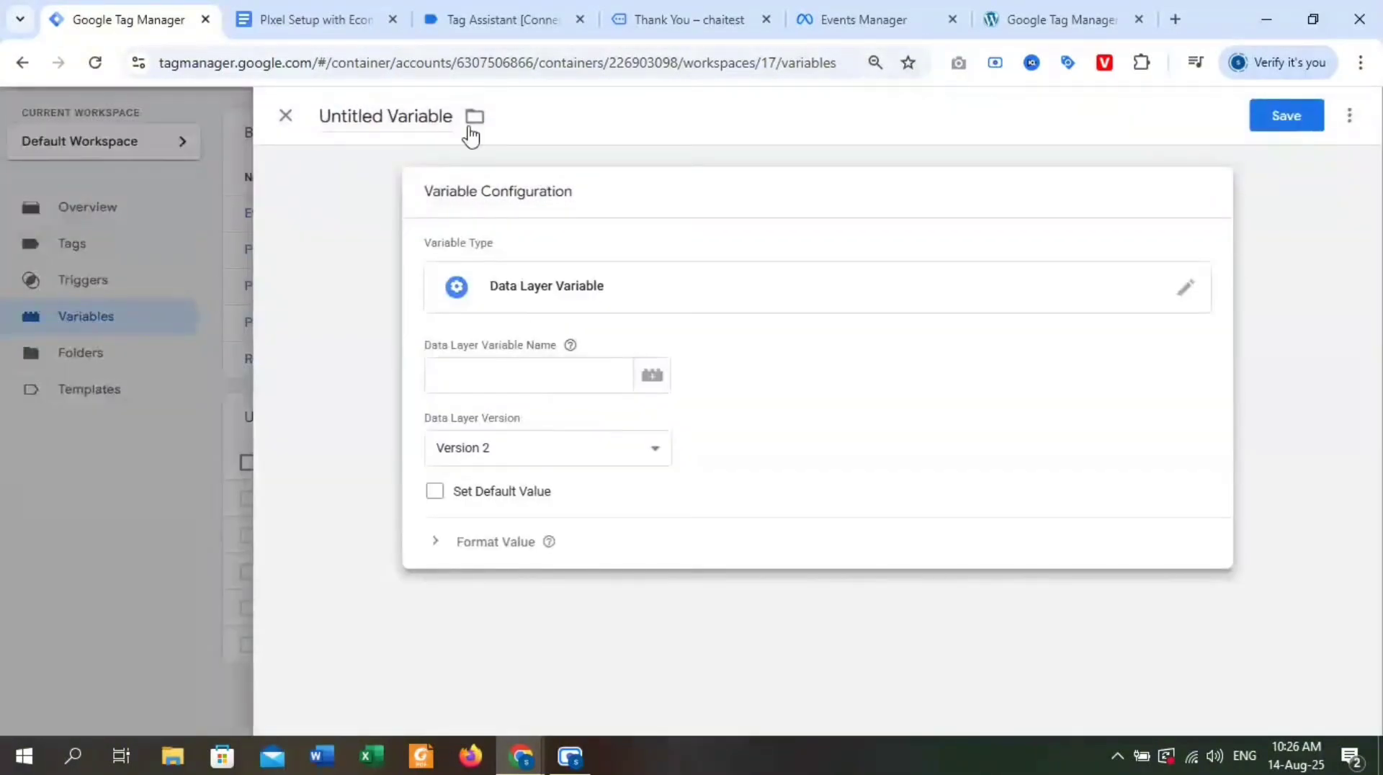
Copy the first variable name from the Google Docs checkout table and name the new variable "dlv - FB - checkout value".
click(360, 20)
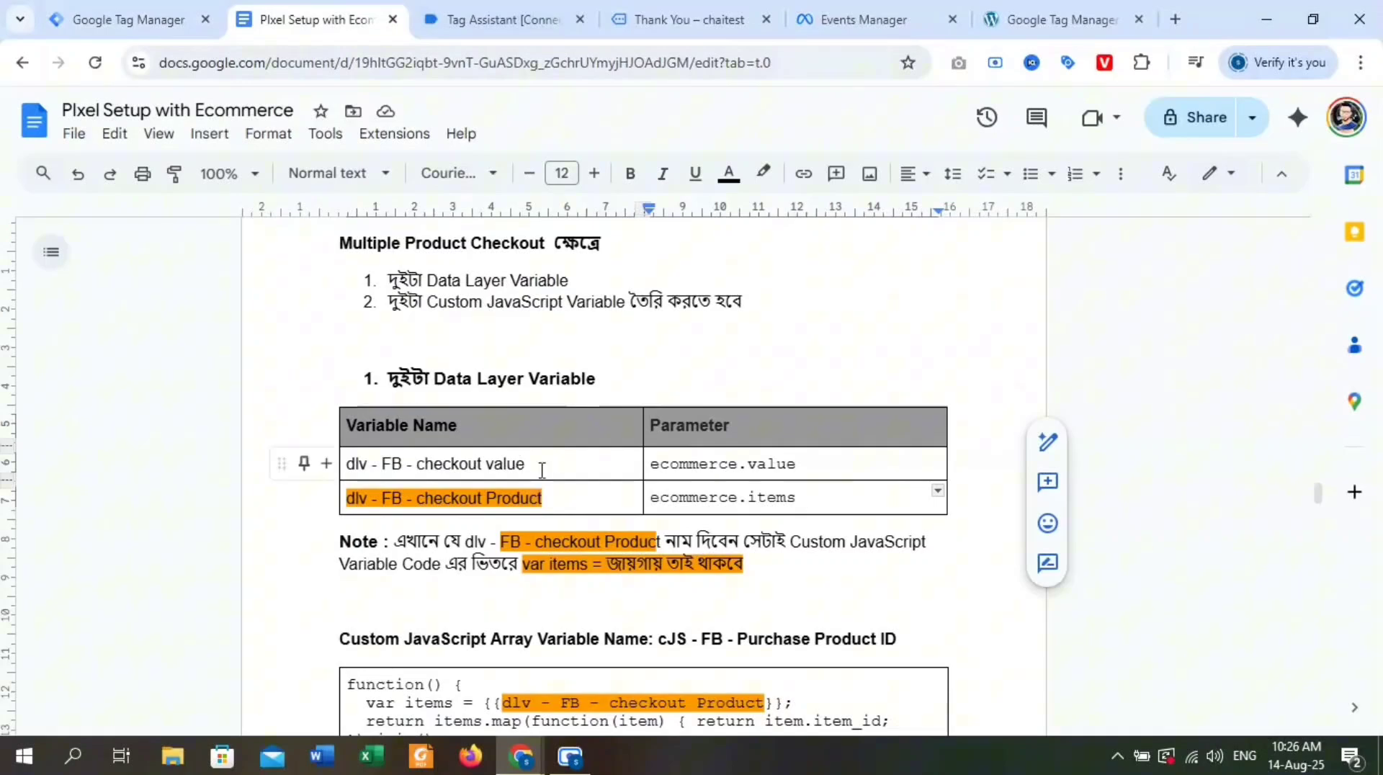
triple_click(518, 465)
key(ctrl+c)
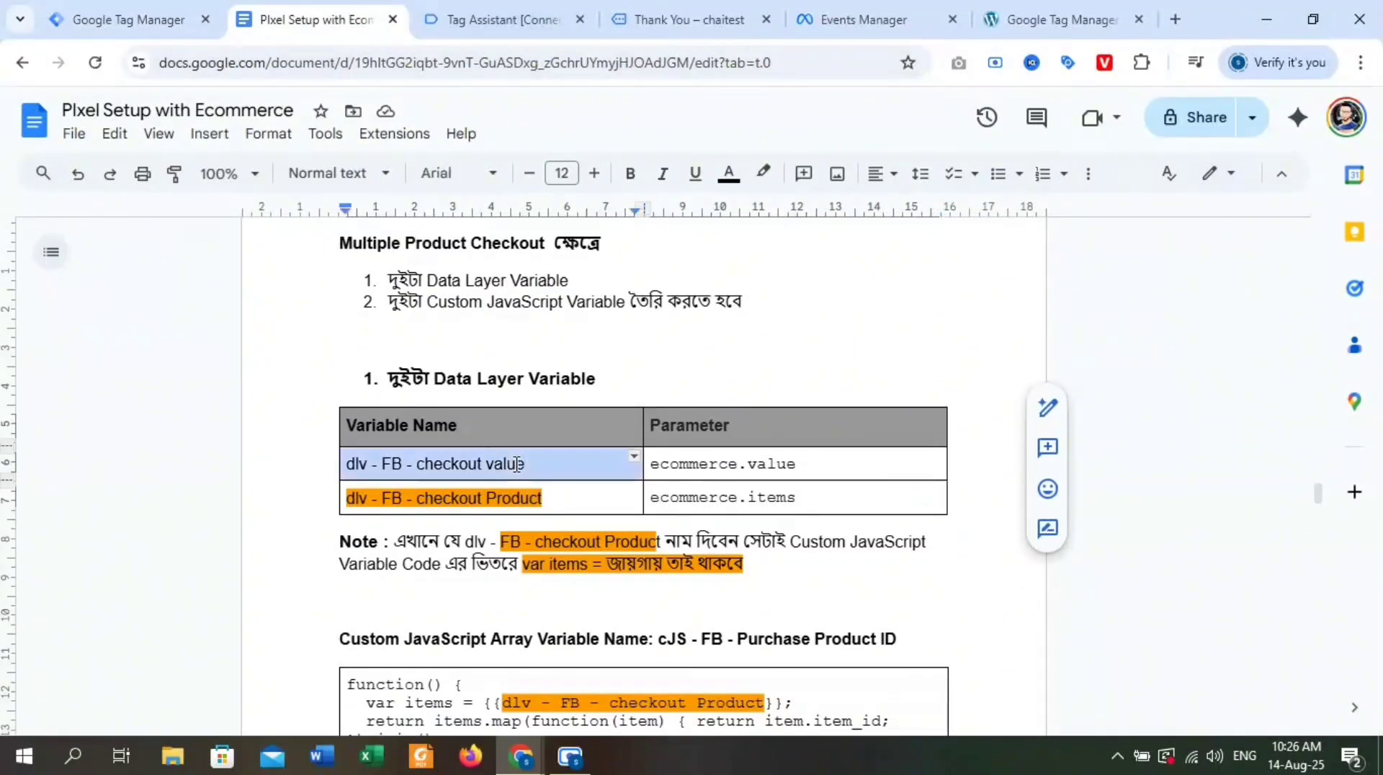
click(184, 21)
triple_click(360, 115)
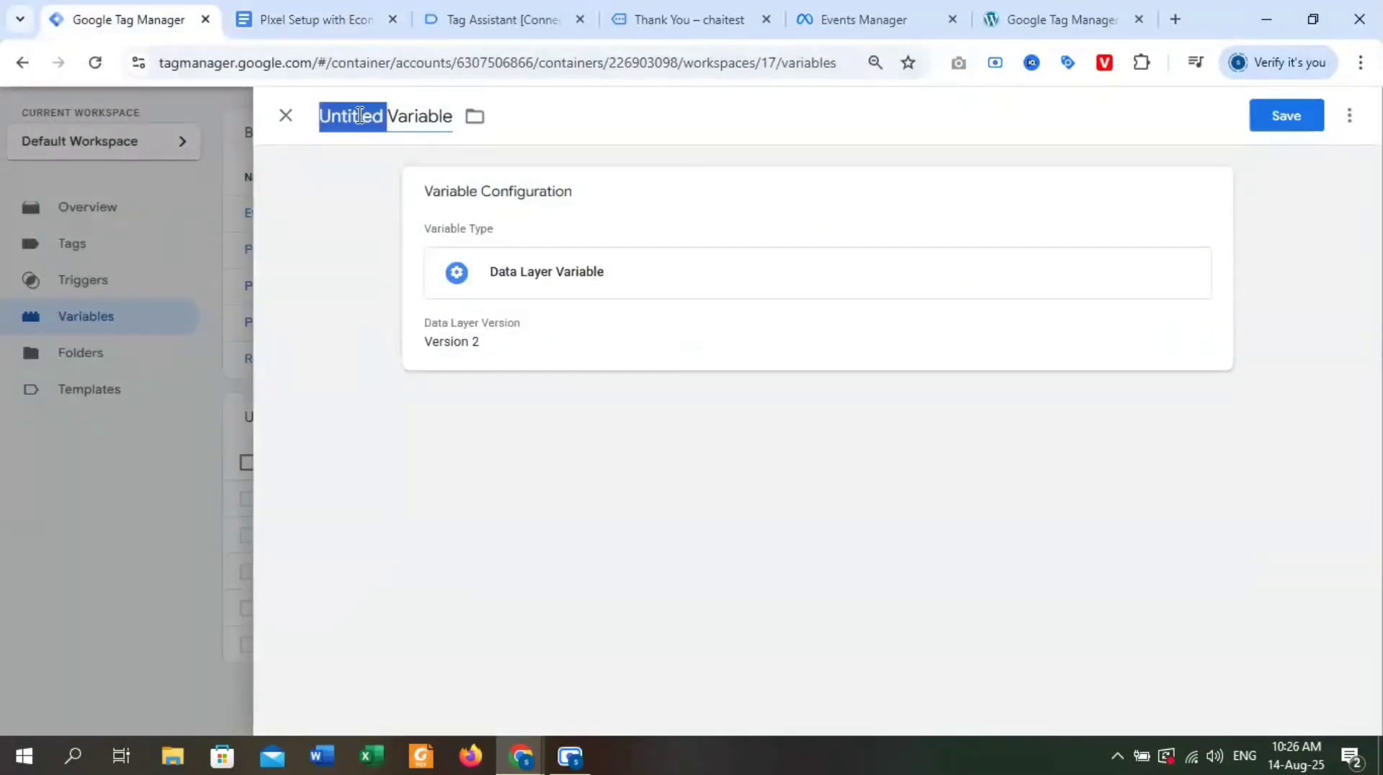
key(ctrl+v)
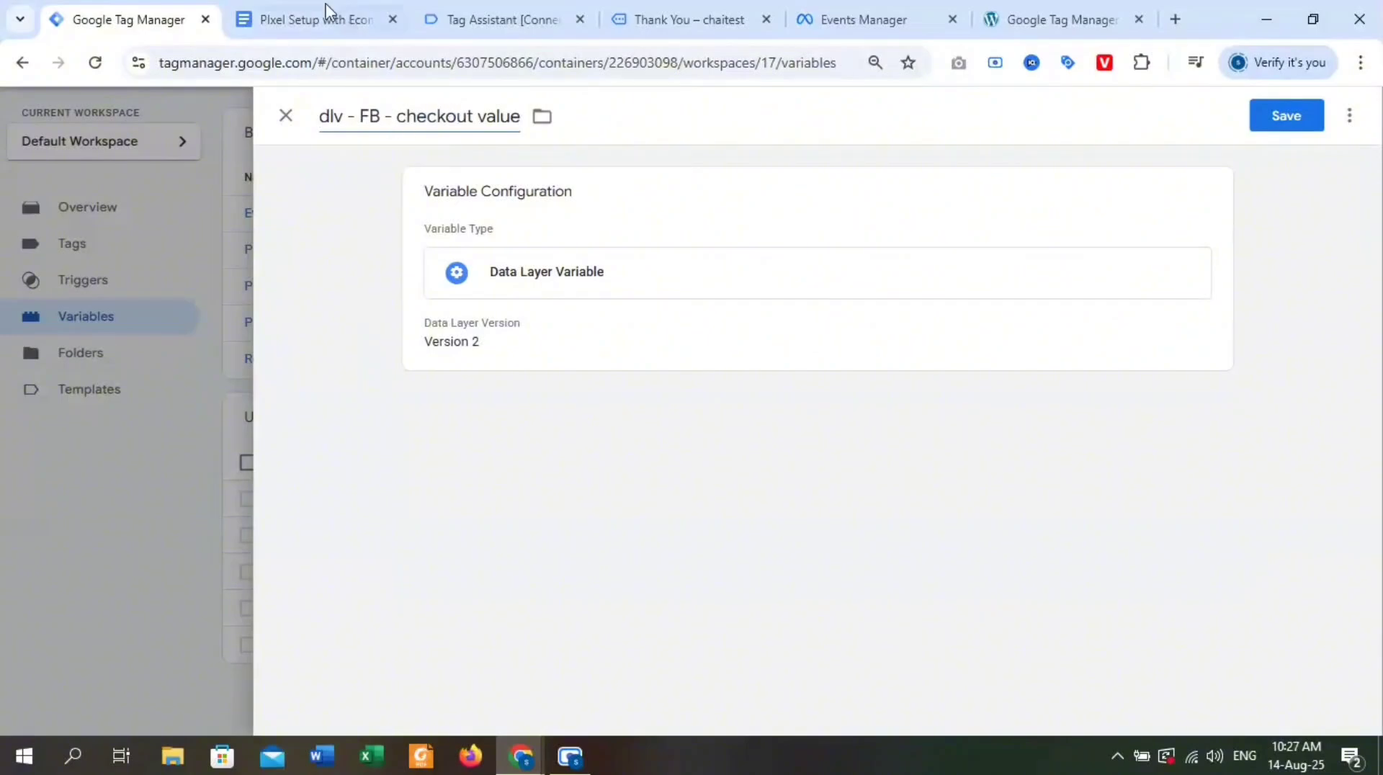
Compare the documented parameter with the begin_checkout data layer in Tag Assistant, examining the ecommerce value and each item's price and quantity.
click(324, 16)
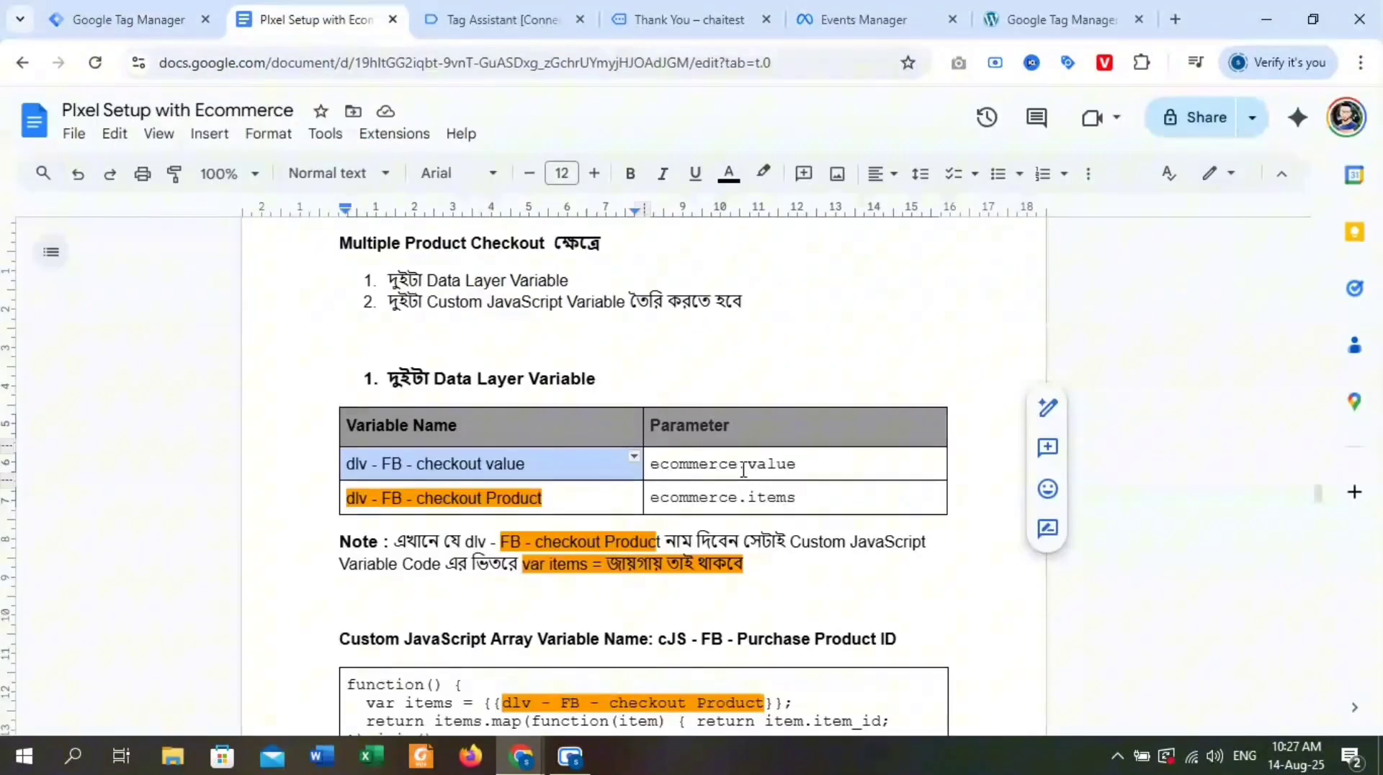
click(154, 12)
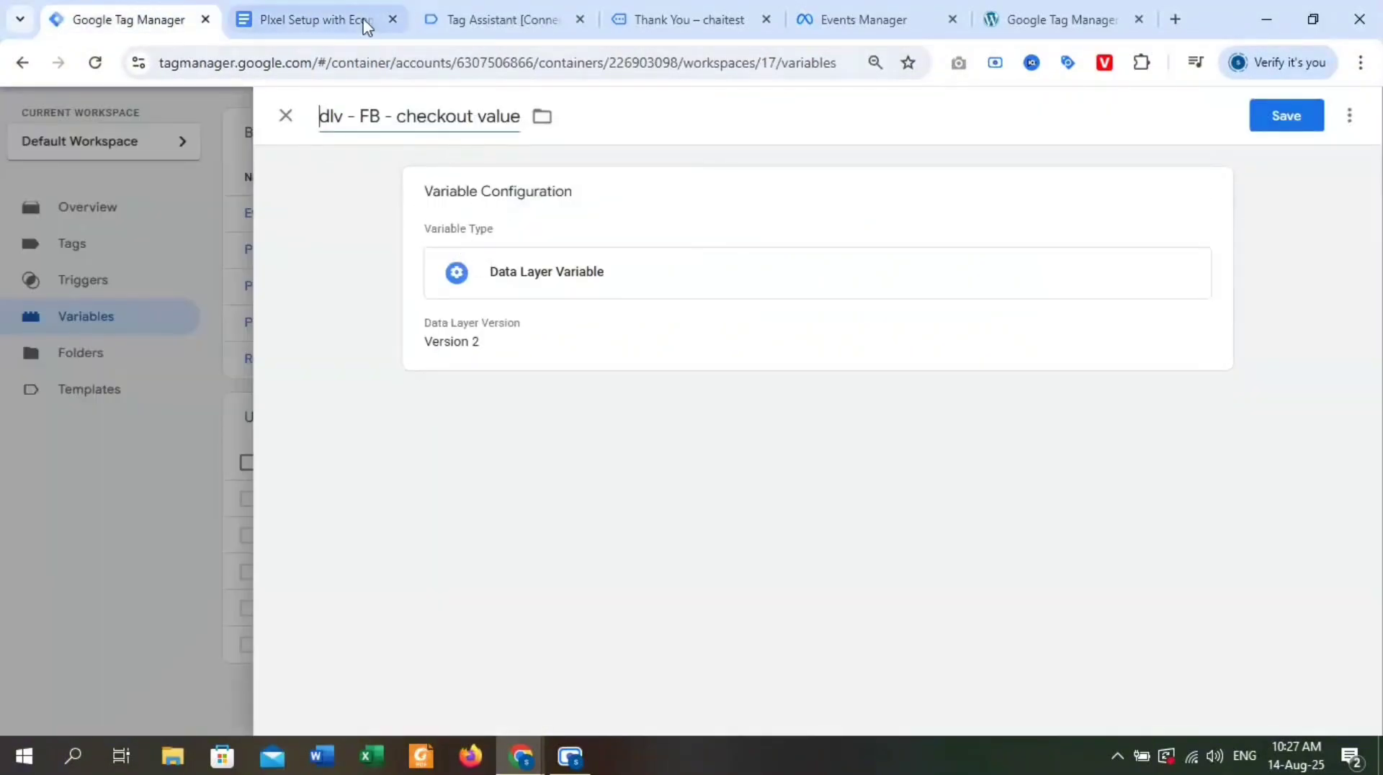
click(500, 13)
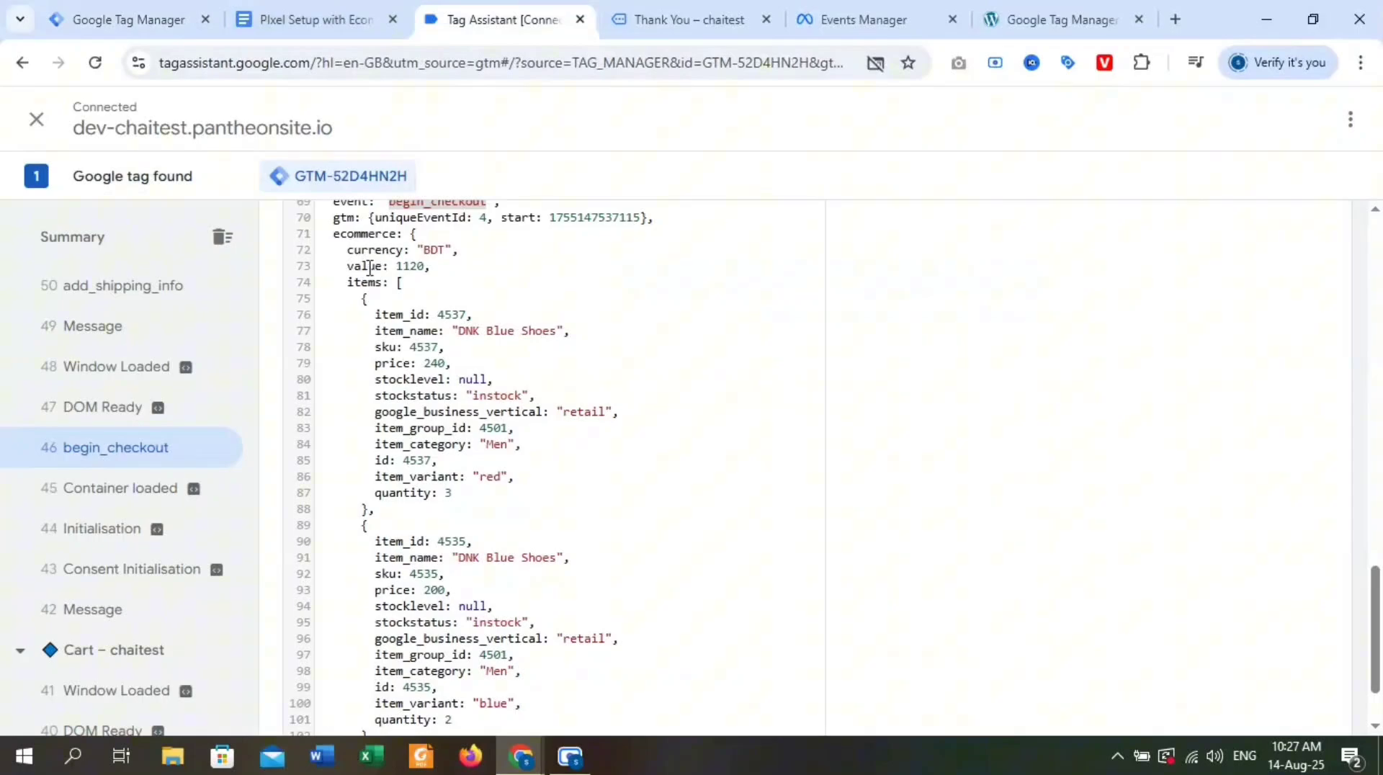
scroll(366, 268, up, 2)
double_click(364, 335)
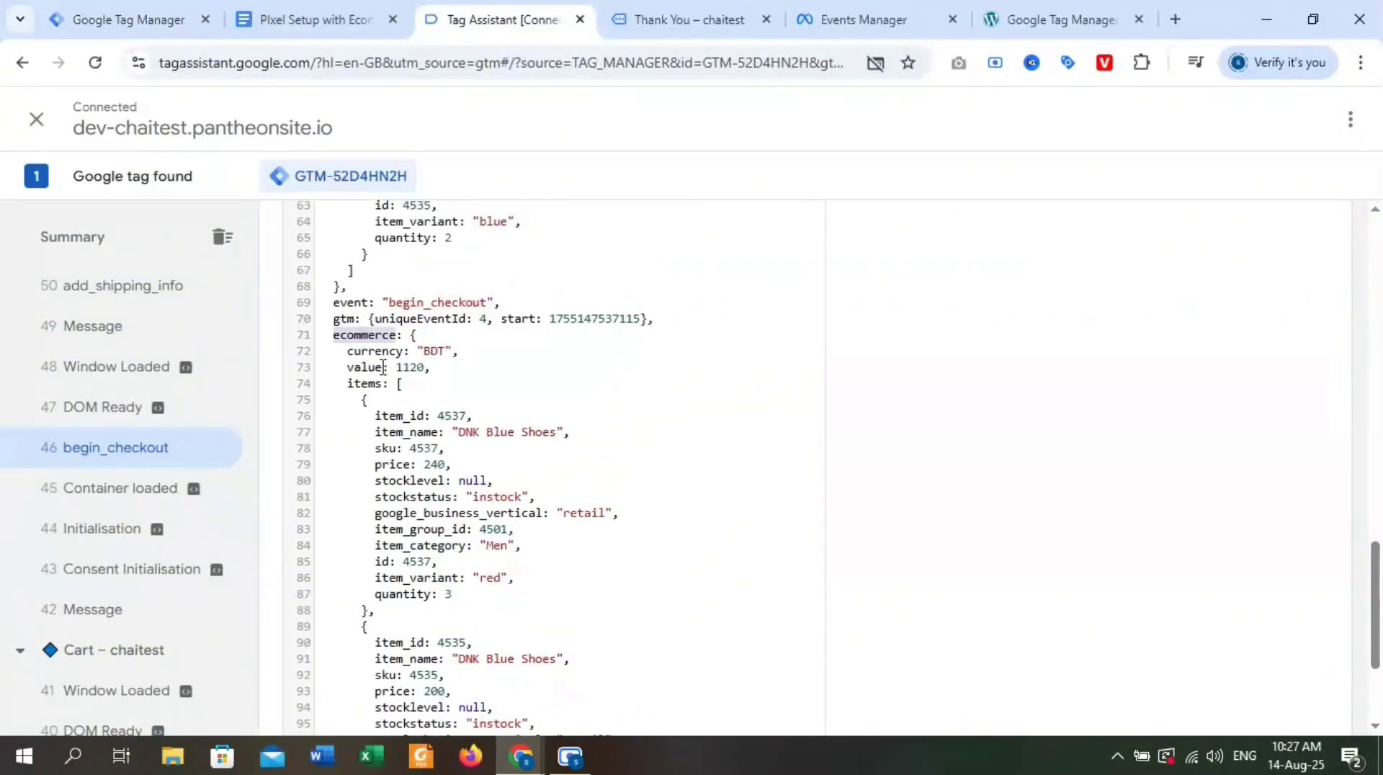
double_click(358, 368)
scroll(455, 378, down, 2)
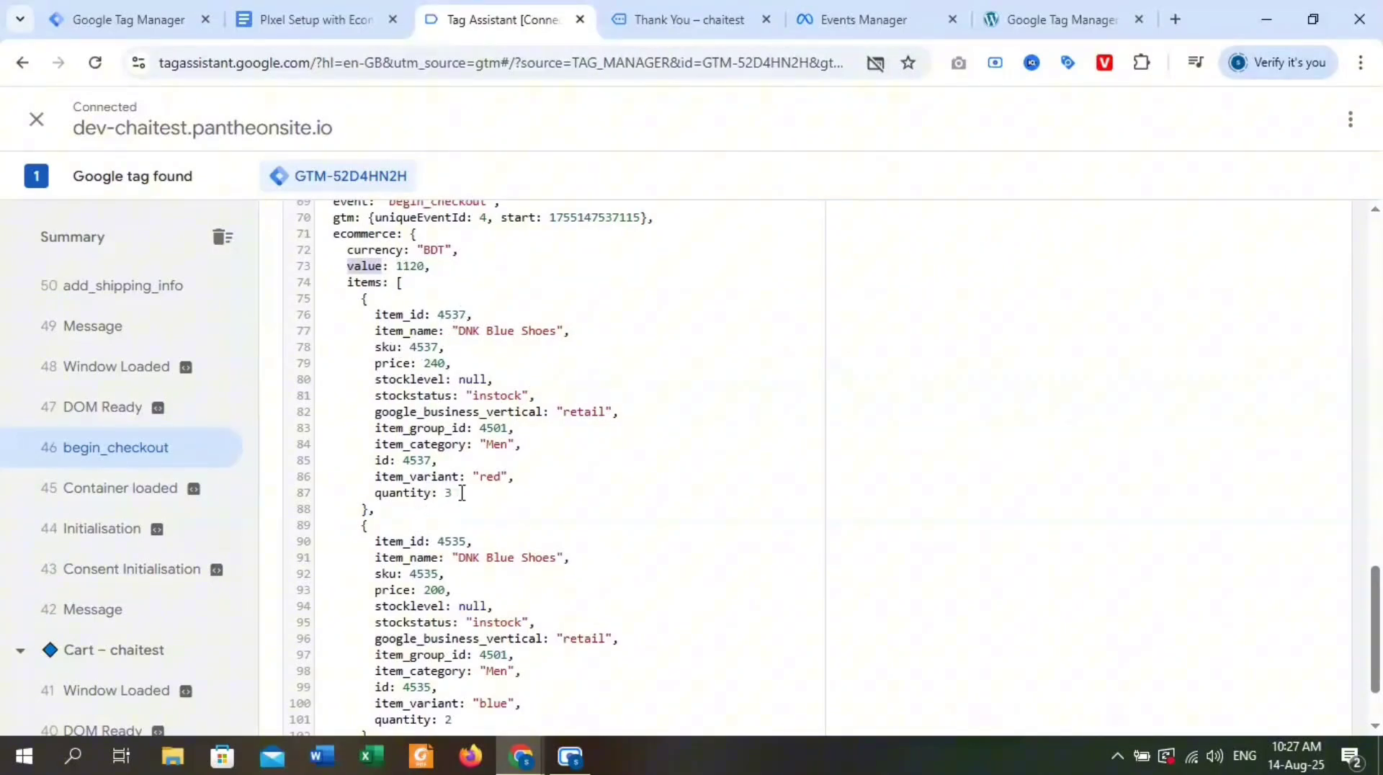
drag(453, 495, 375, 495)
drag(453, 362, 412, 366)
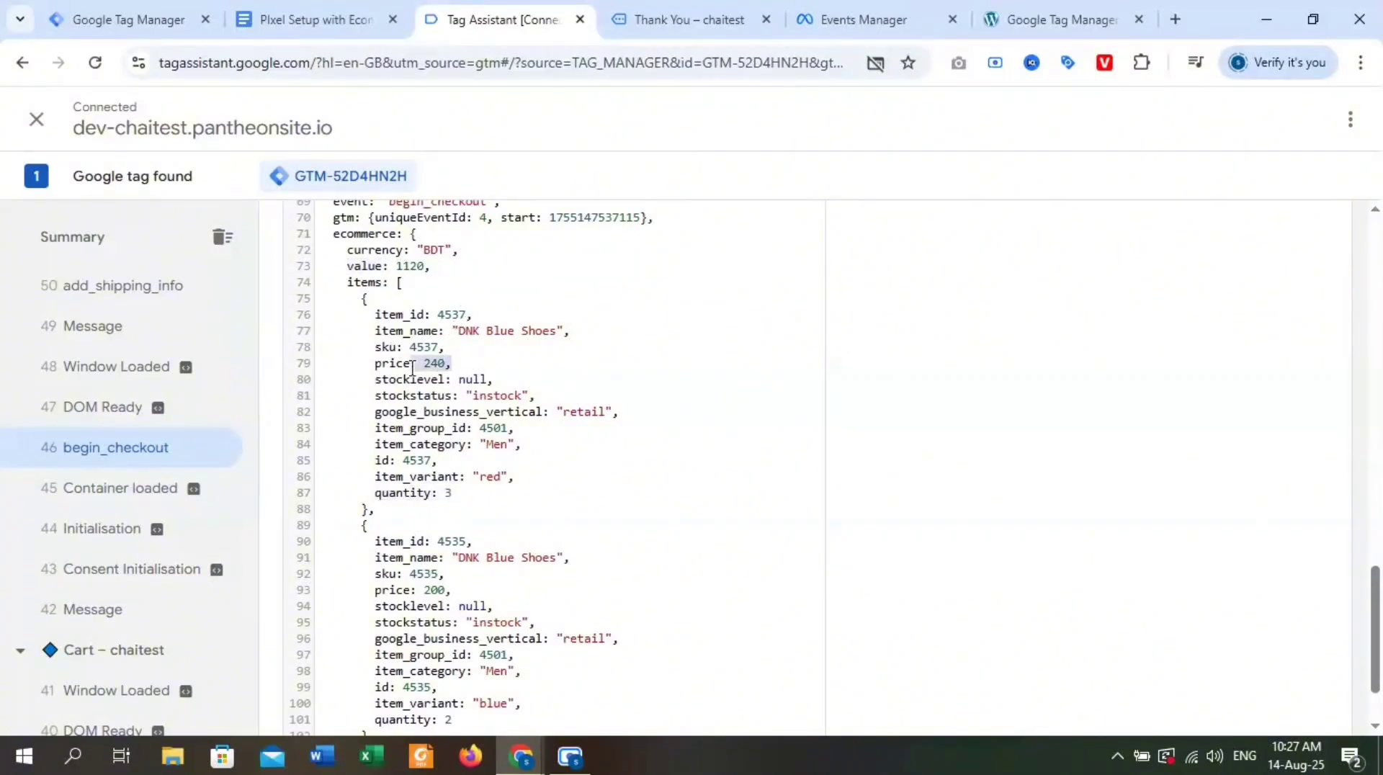
scroll(482, 462, down, 2)
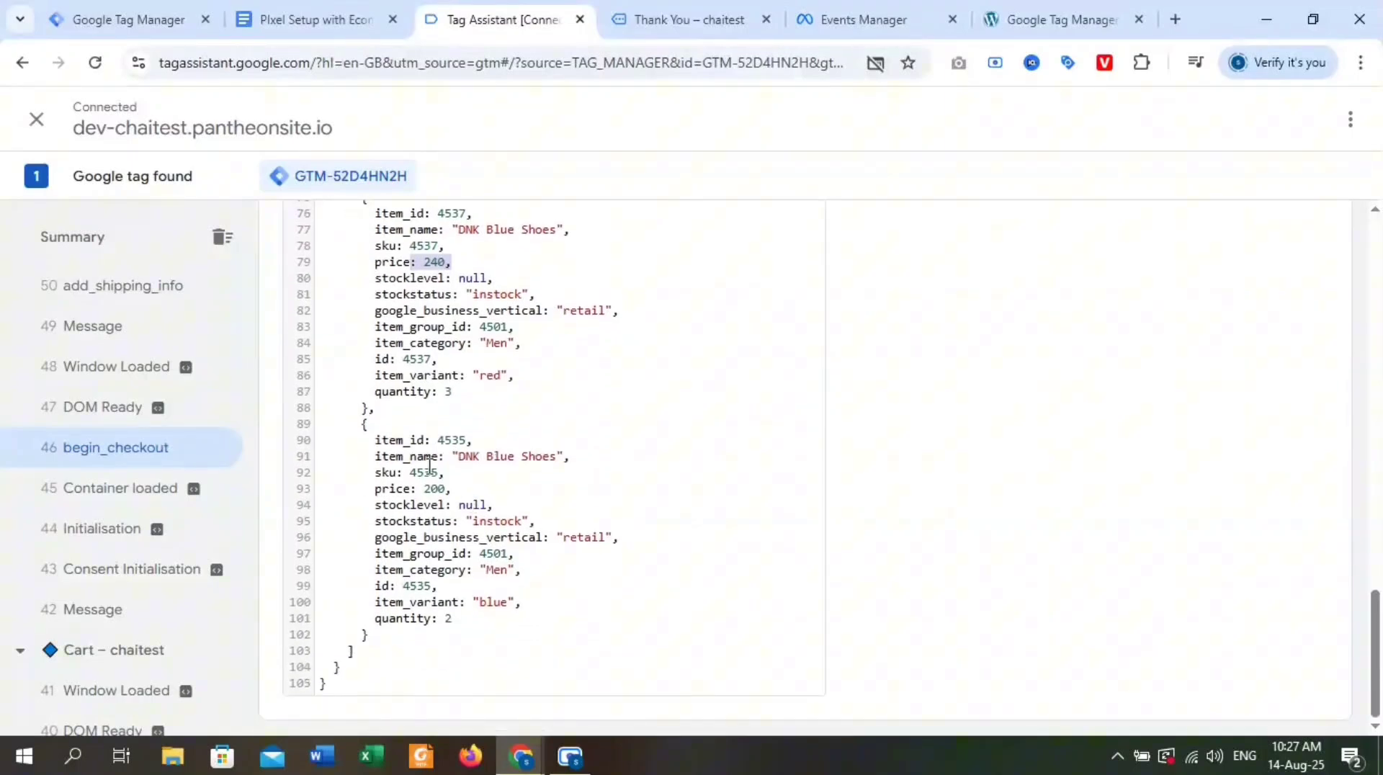
drag(451, 488, 424, 488)
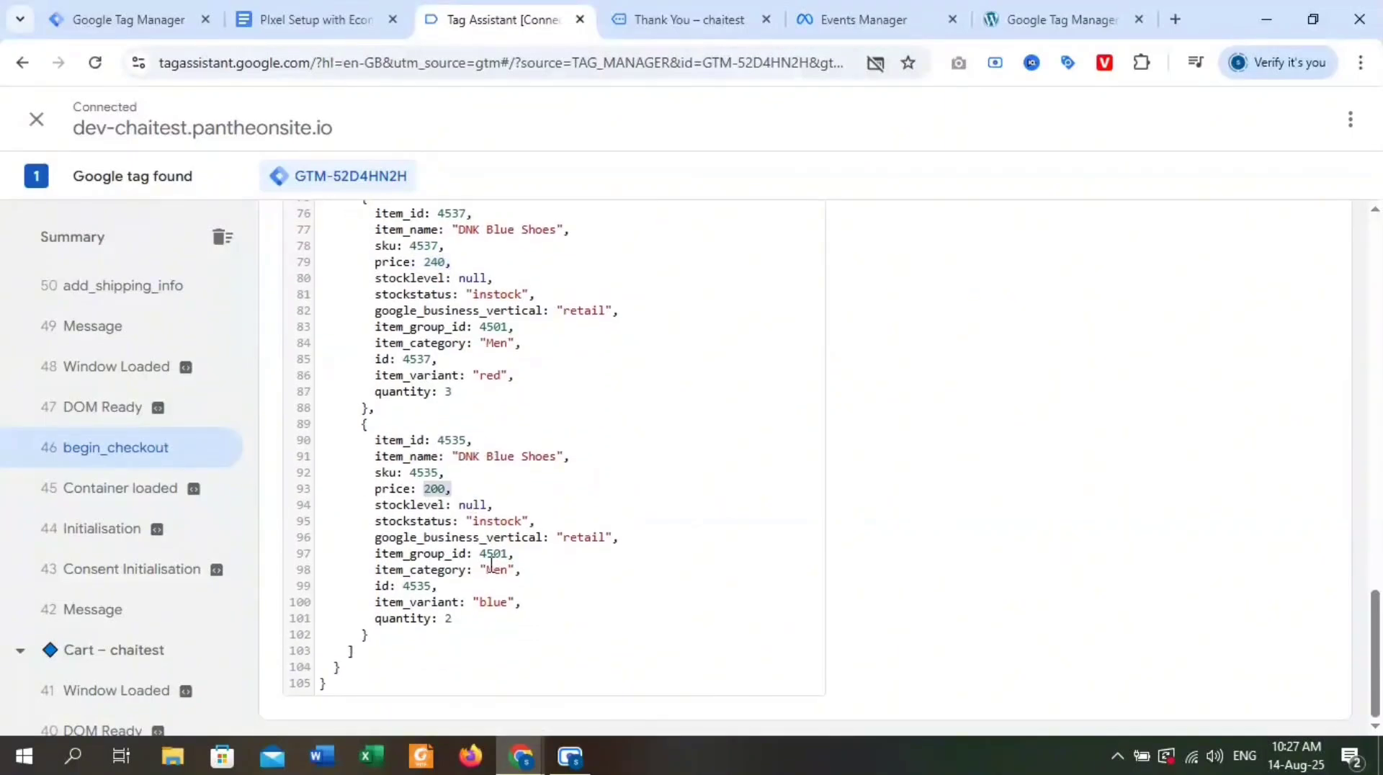
drag(452, 620, 434, 621)
scroll(430, 461, up, 4)
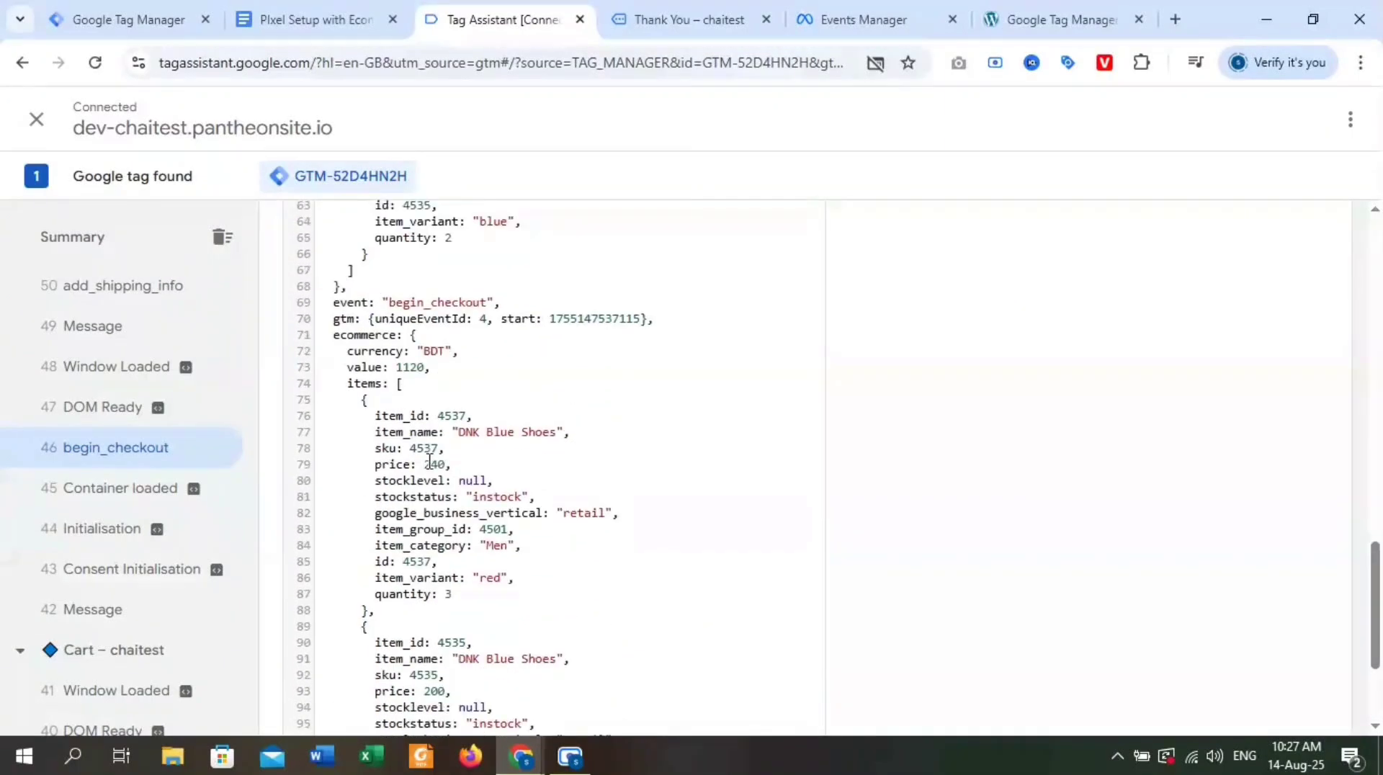
Copy the ecommerce key from the begin_checkout event and enter "ecommerce." as the Data Layer Variable Name in Tag Manager.
click(369, 369)
triple_click(366, 343)
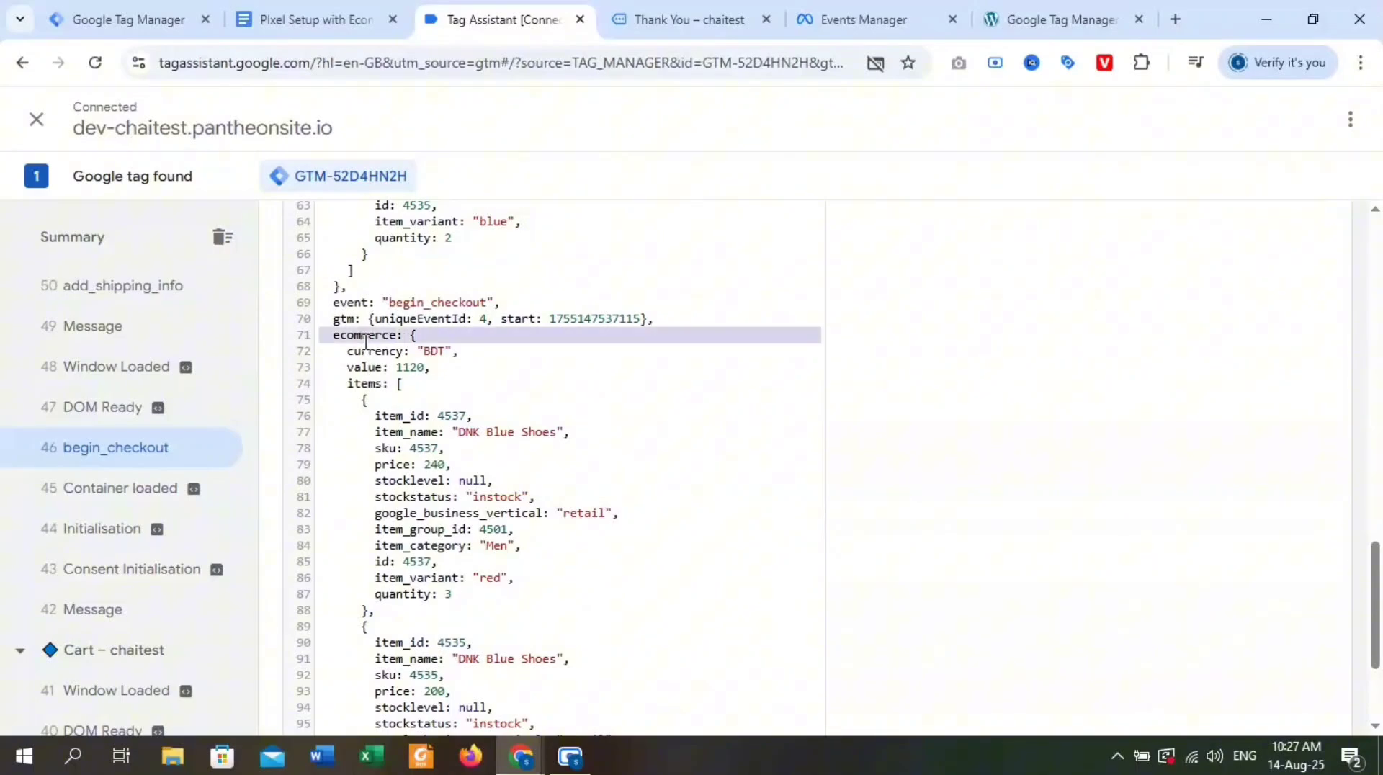
double_click(366, 344)
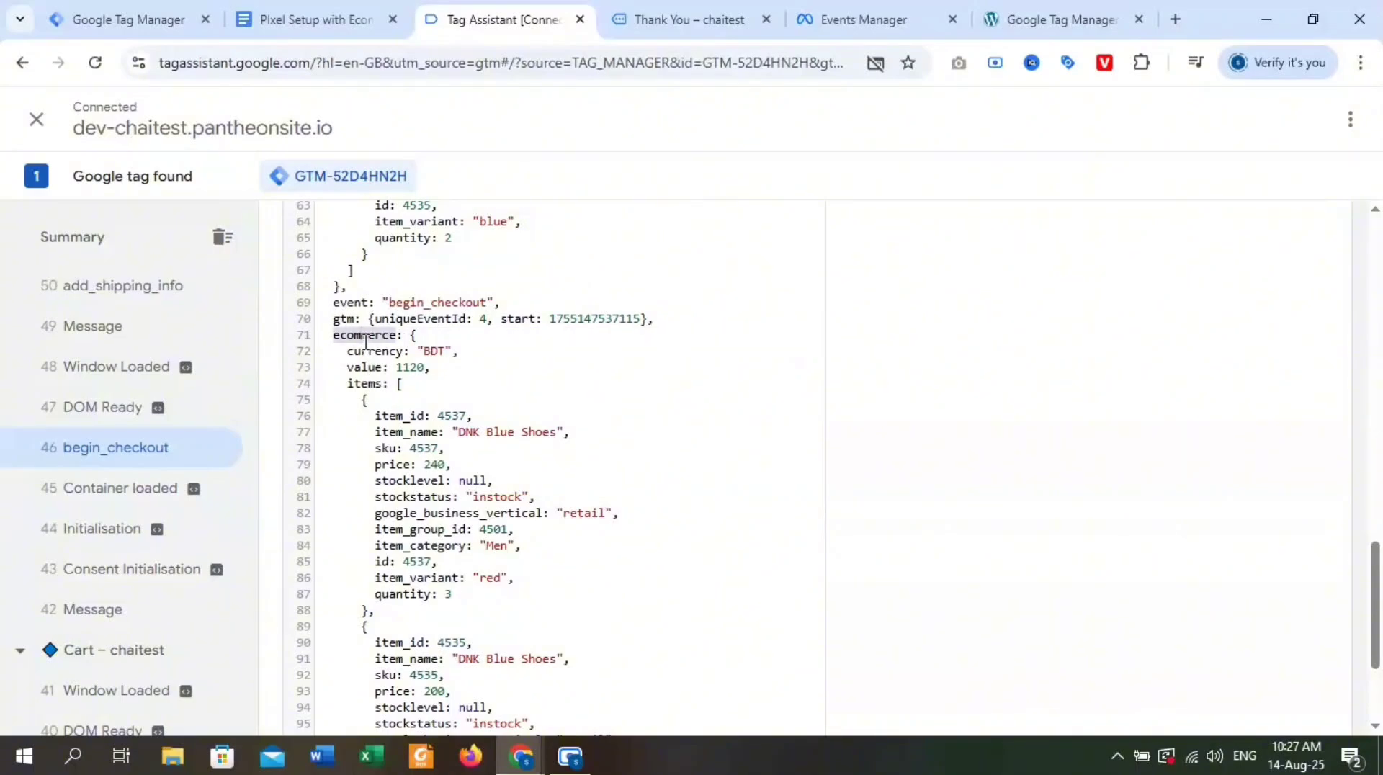
click(310, 20)
click(139, 23)
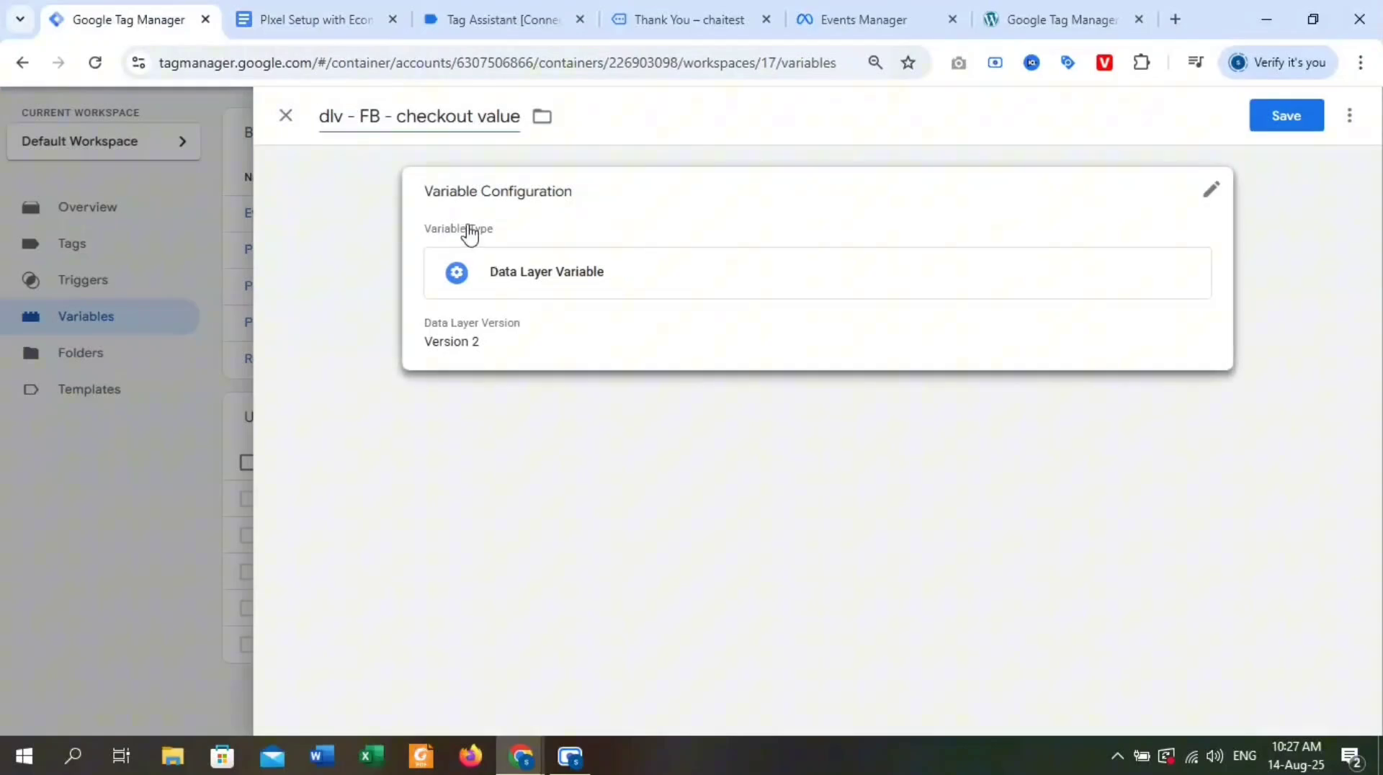
click(565, 264)
click(486, 382)
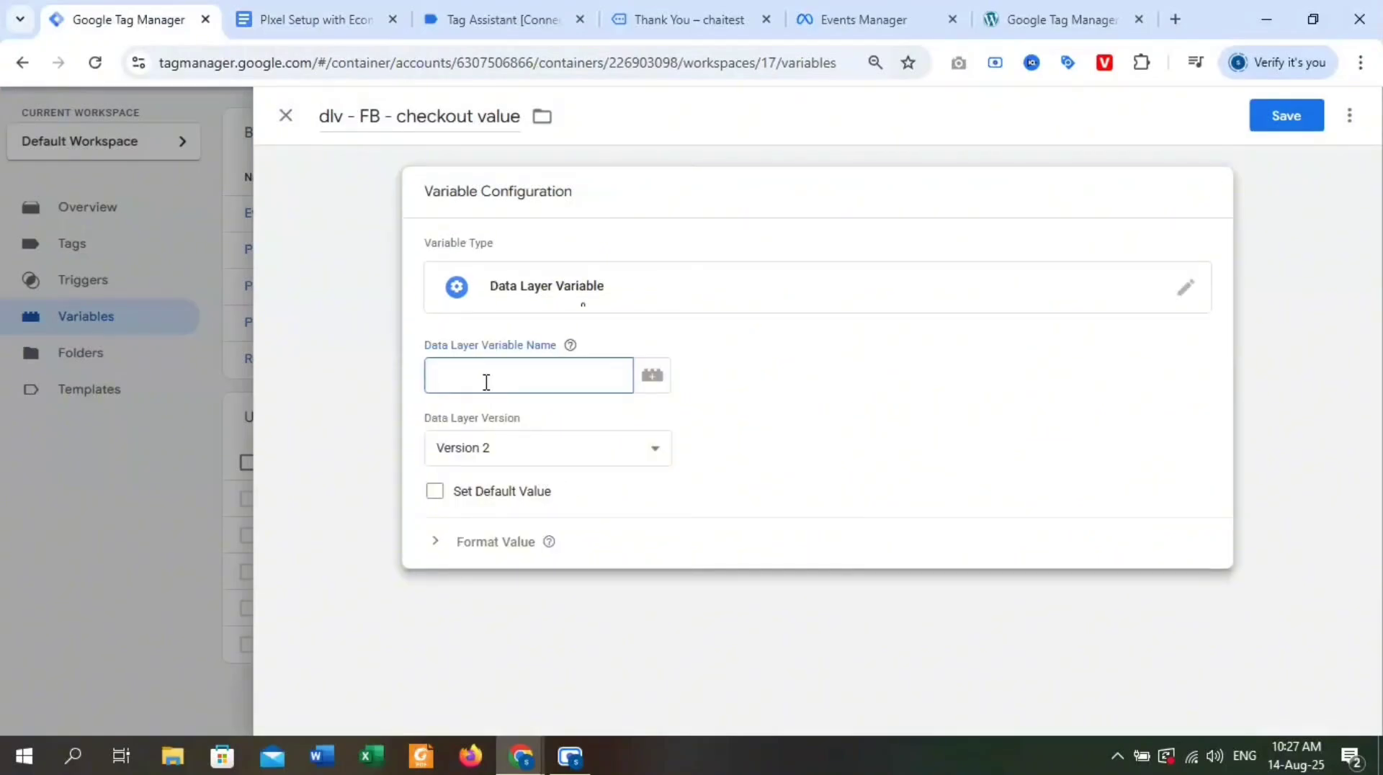
text(ecommerce.)
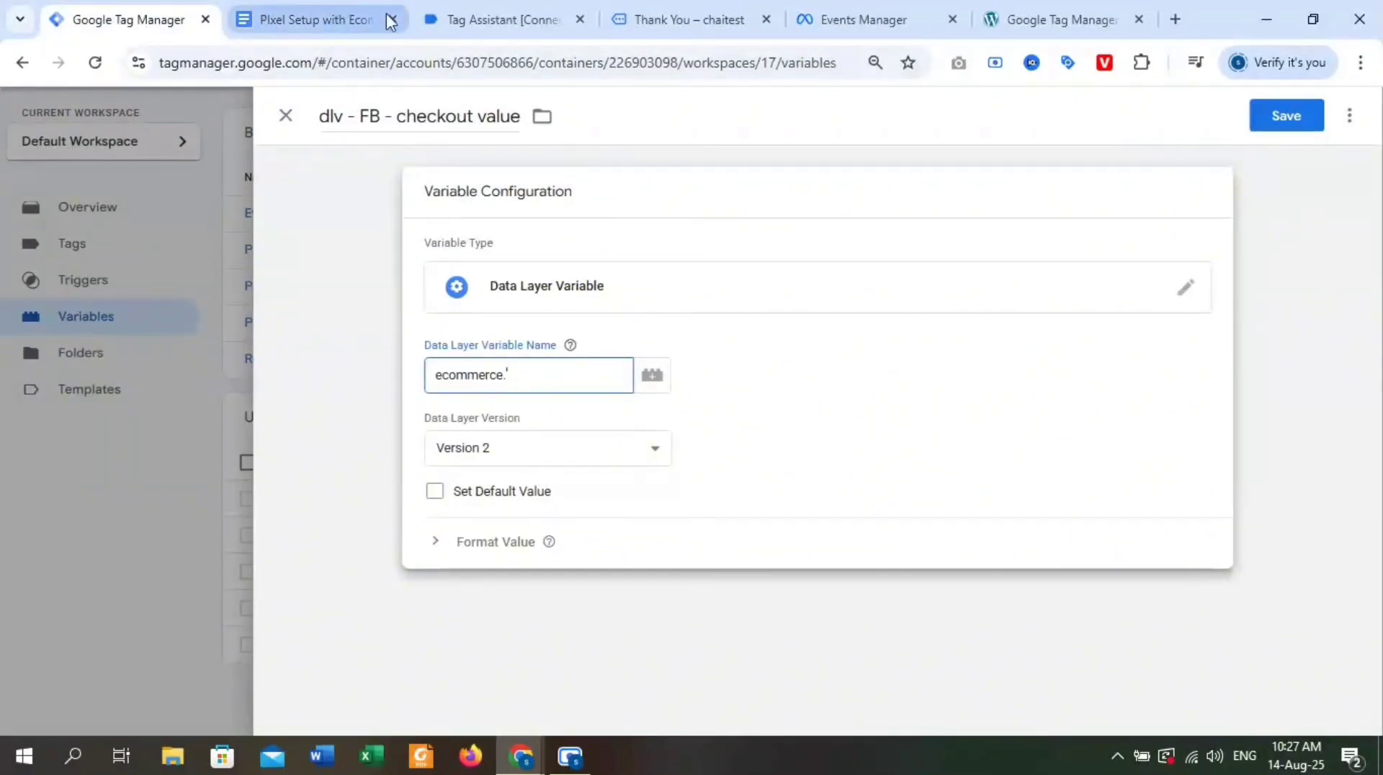
Copy the value key from the begin_checkout event in Tag Assistant, complete the Data Layer Variable Name as "ecommerce.value" in Tag Manager and save the variable.
click(485, 19)
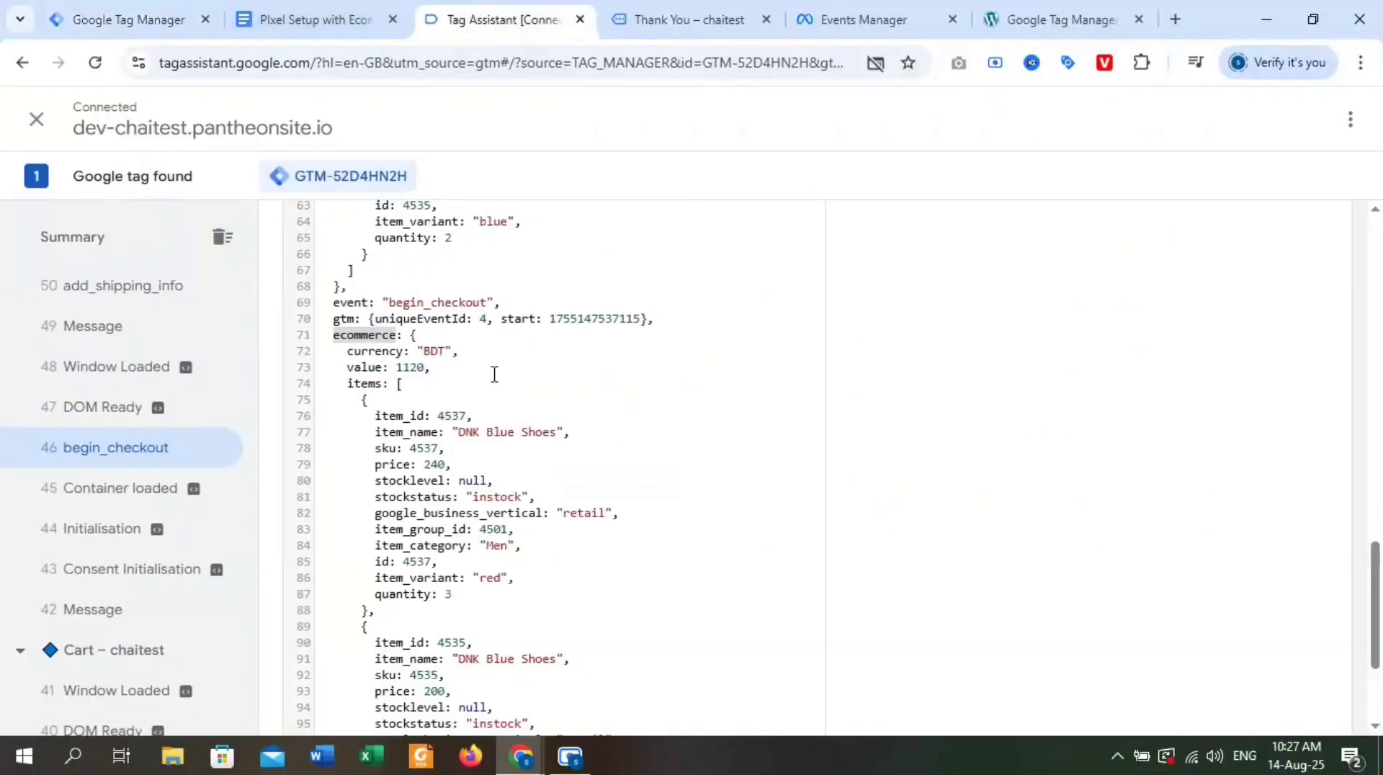
double_click(368, 368)
key(ctrl+c)
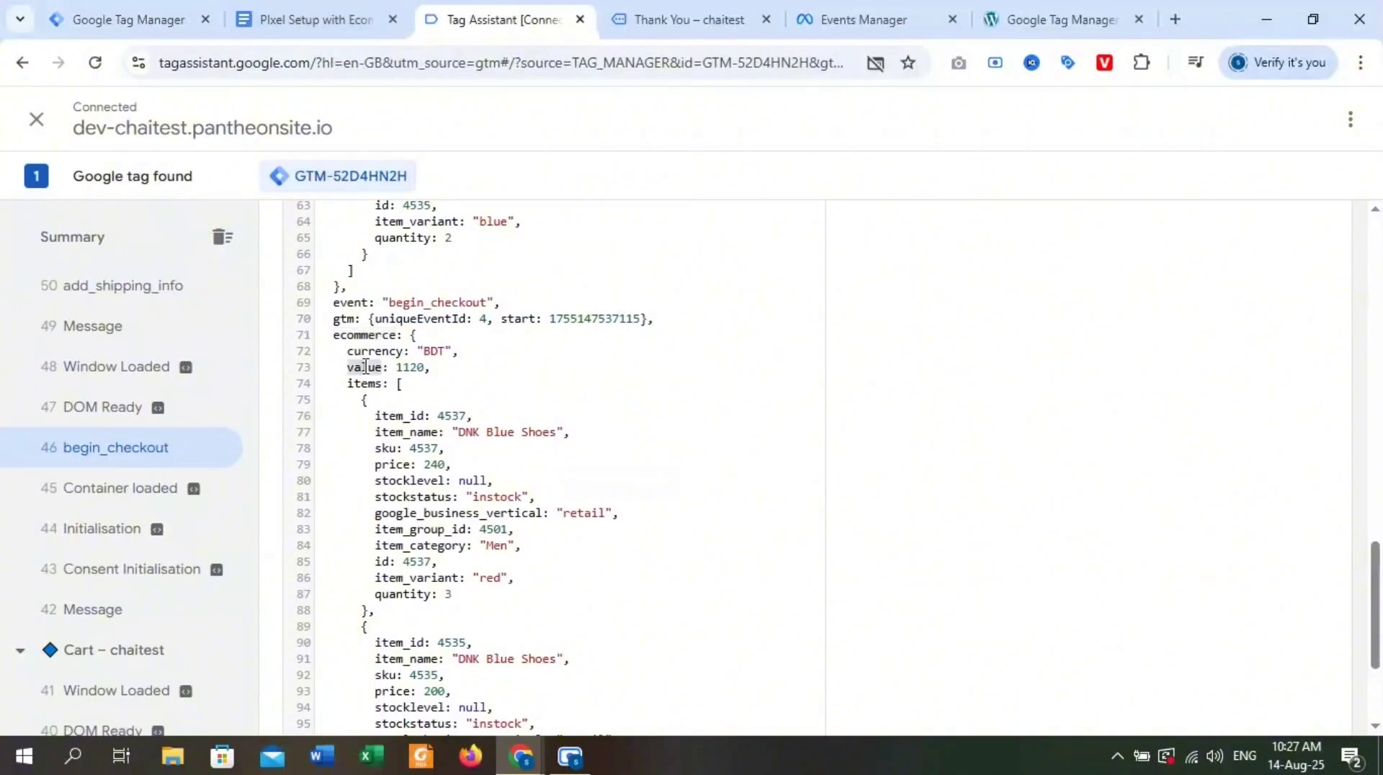
click(317, 20)
click(99, 14)
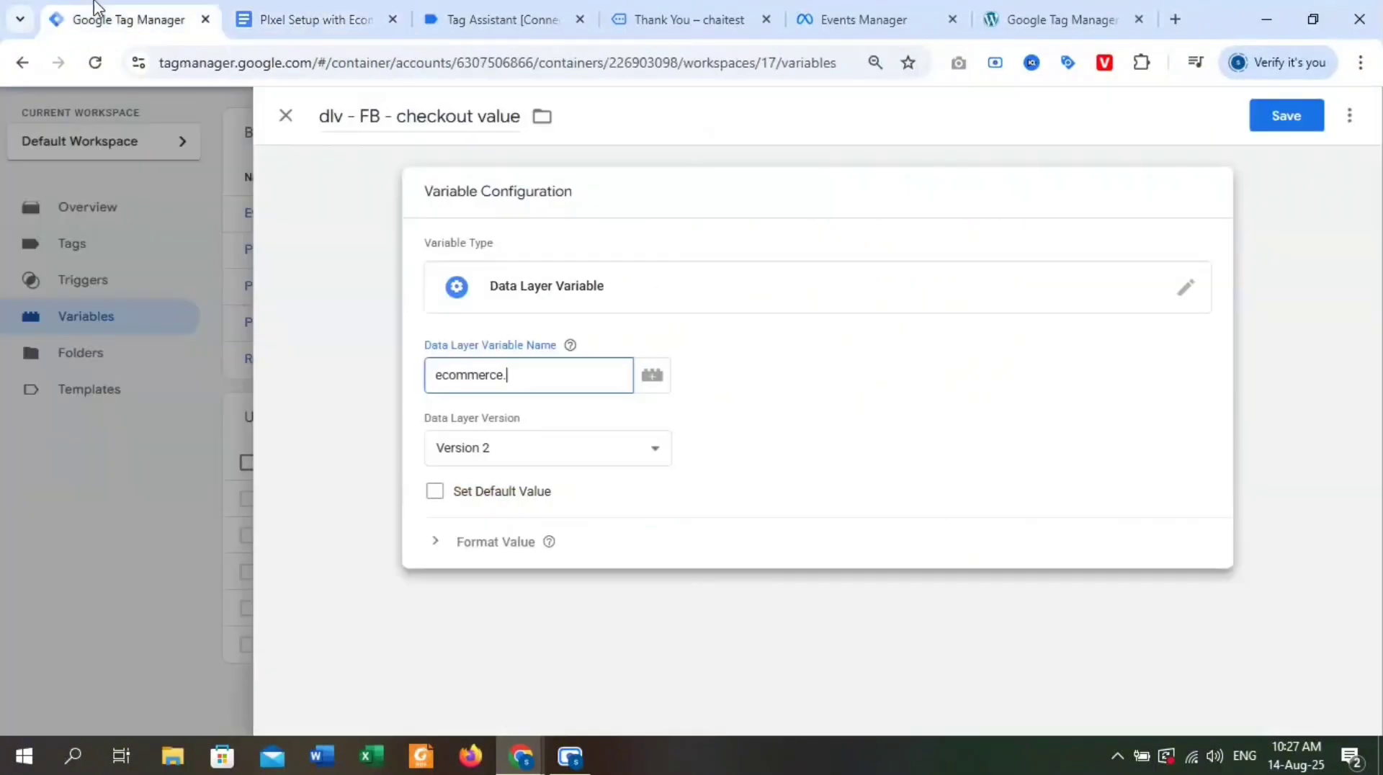
key(ctrl+v)
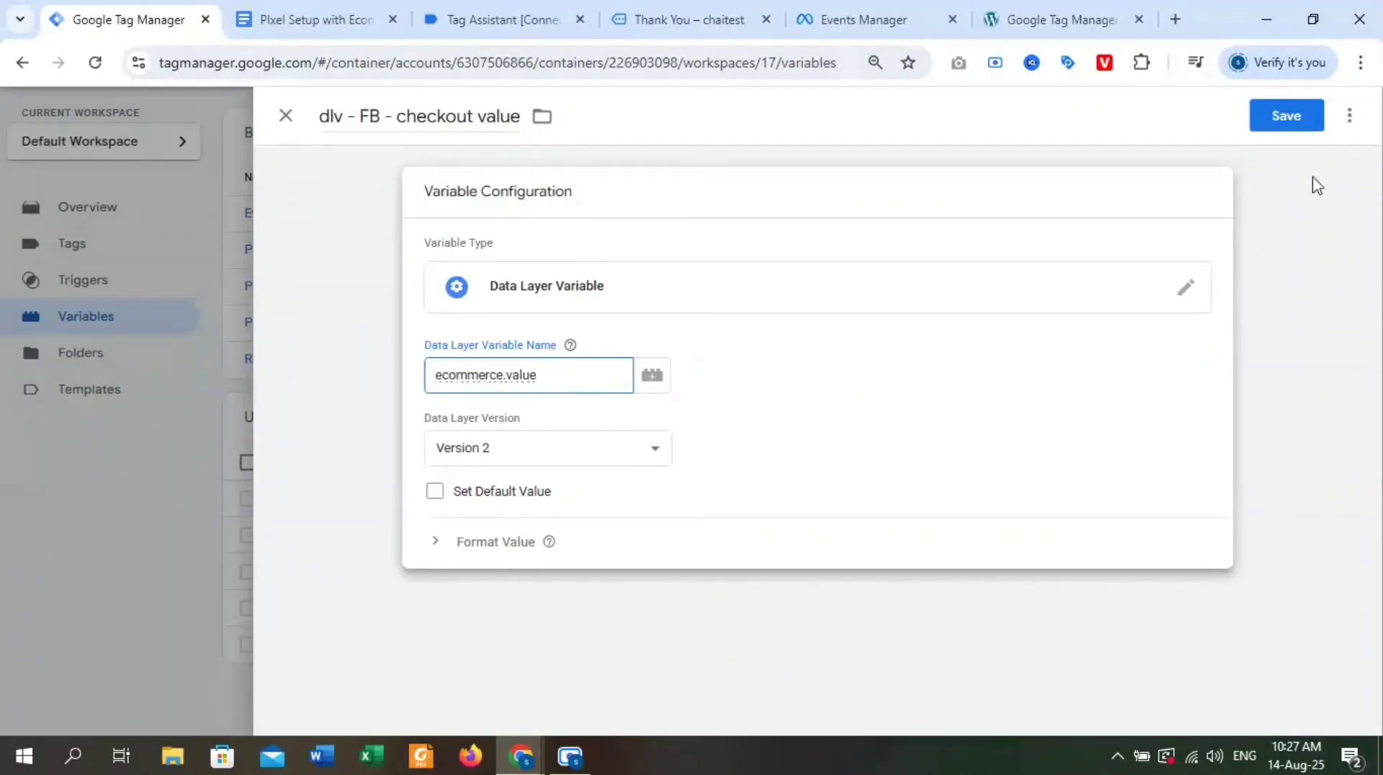
click(1287, 116)
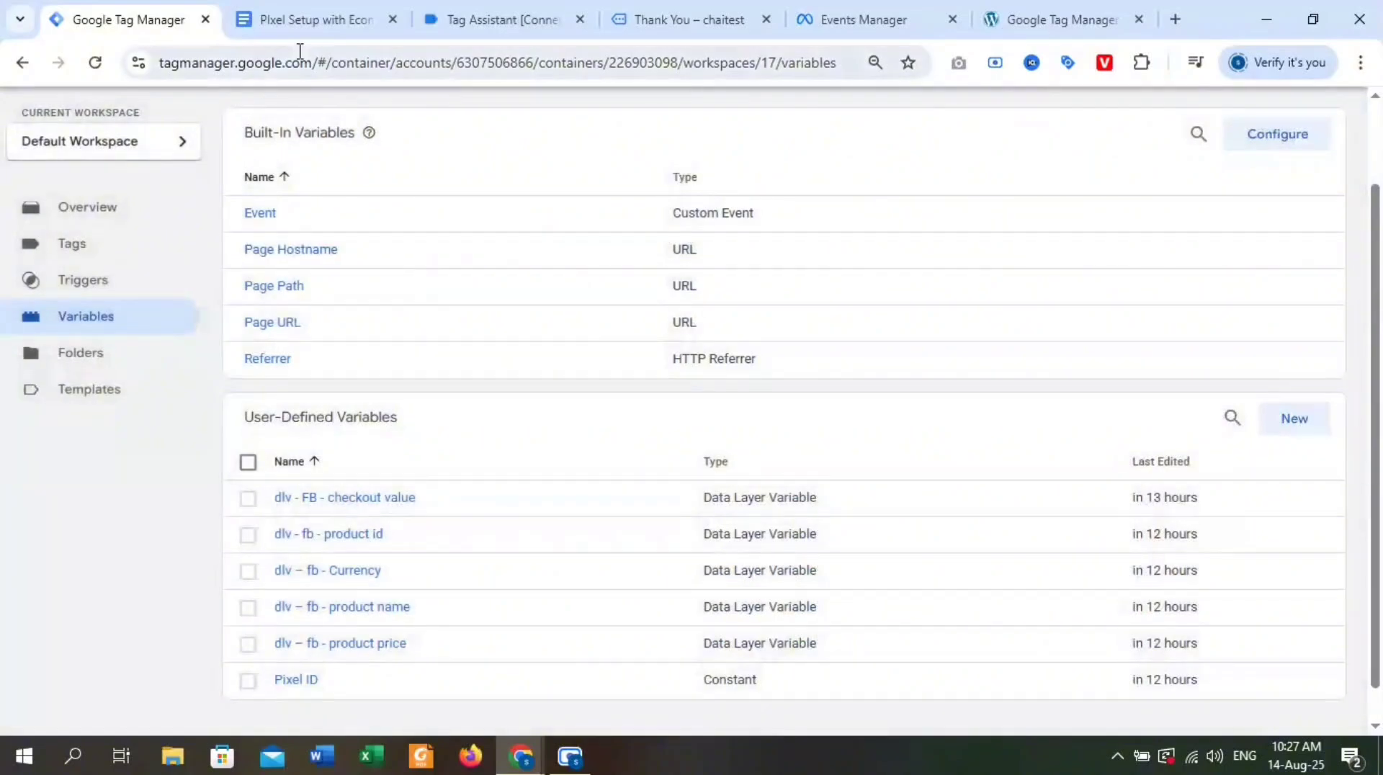
Create another user-defined variable and name it "dlv - FB - checkout Product", copied from the Google Docs checkout table.
click(1282, 418)
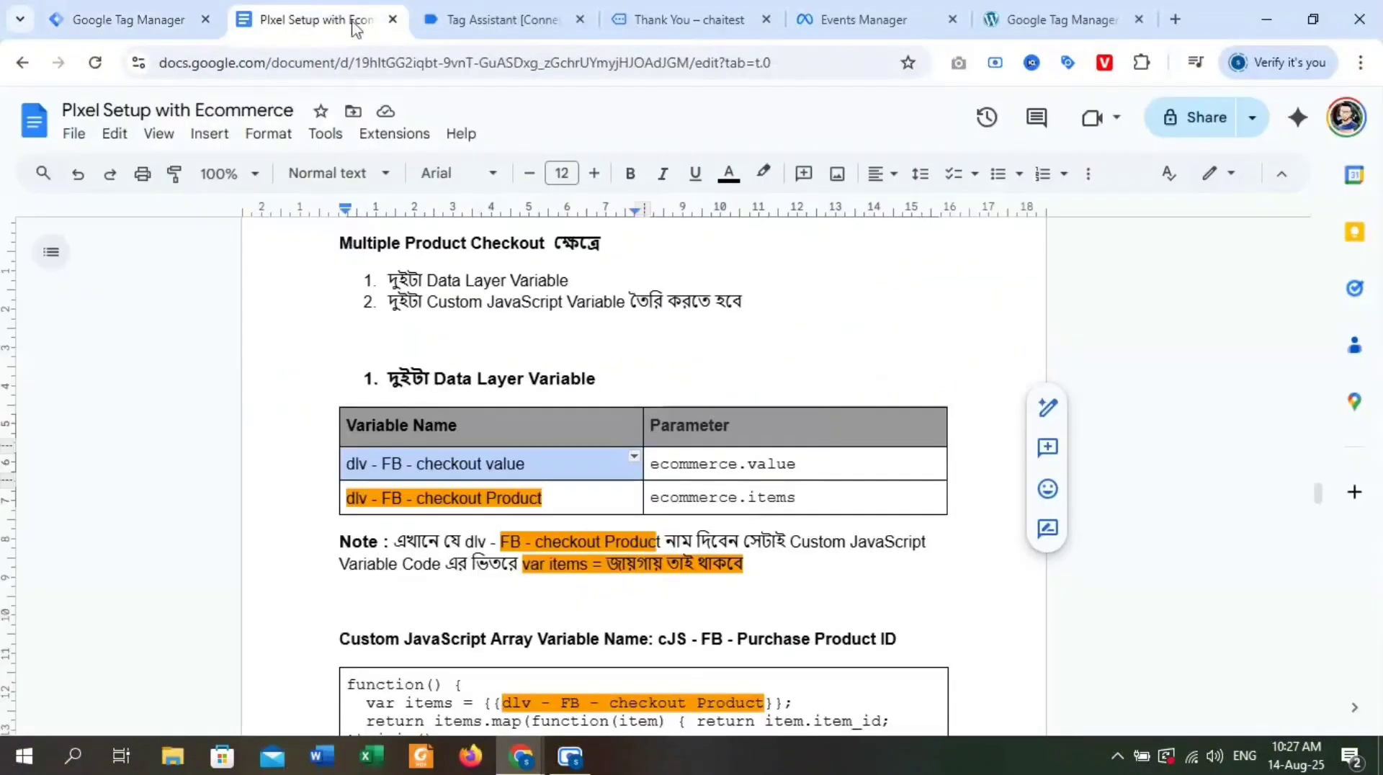
click(321, 22)
triple_click(490, 497)
key(ctrl+c)
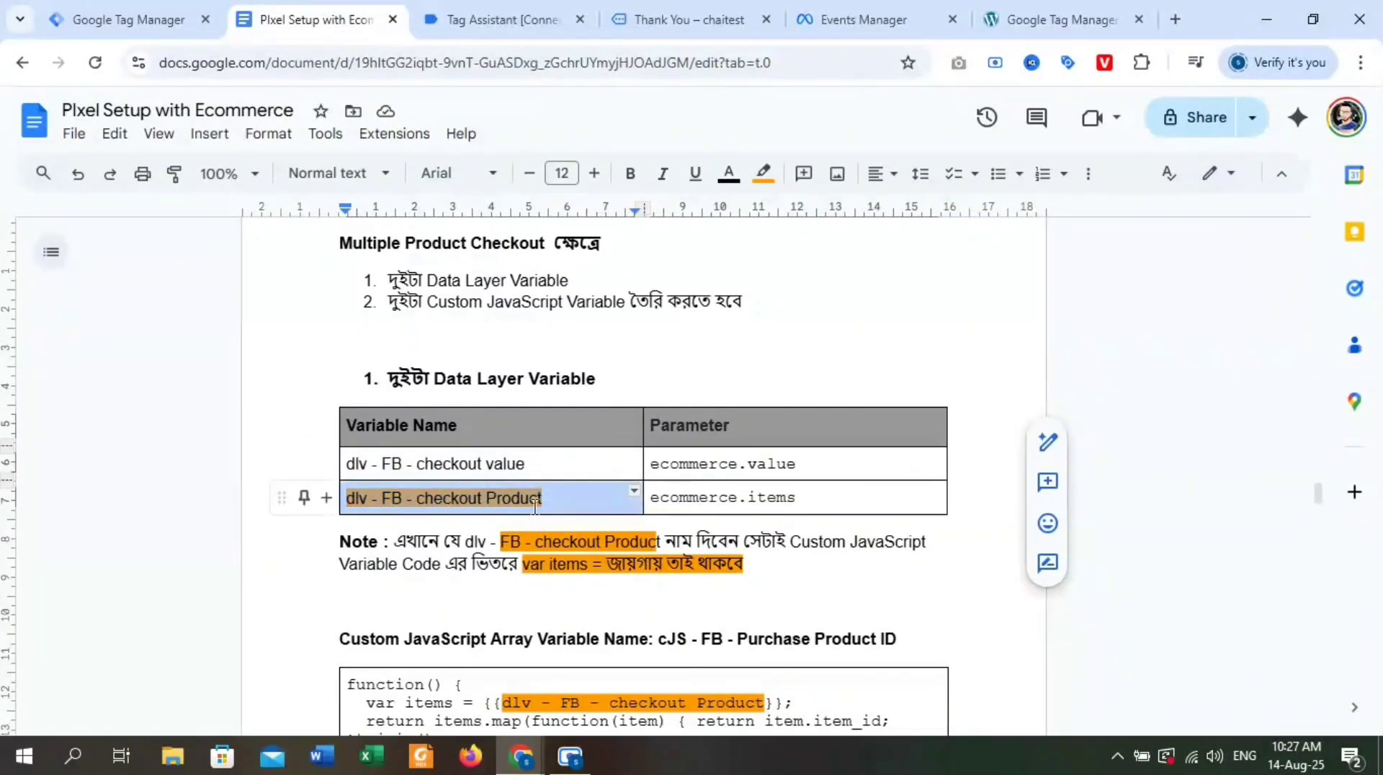
click(165, 8)
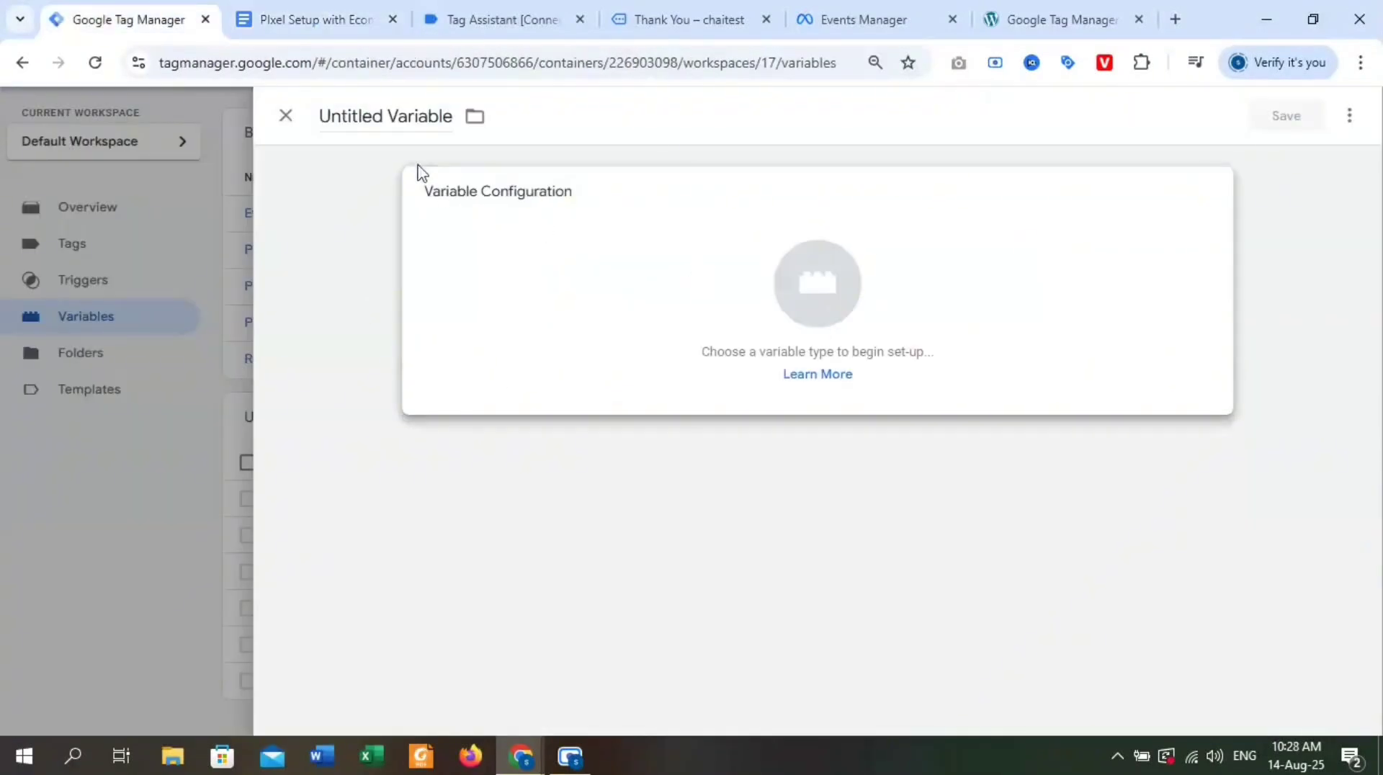
double_click(395, 119)
key(ctrl+a)
key(ctrl+v)
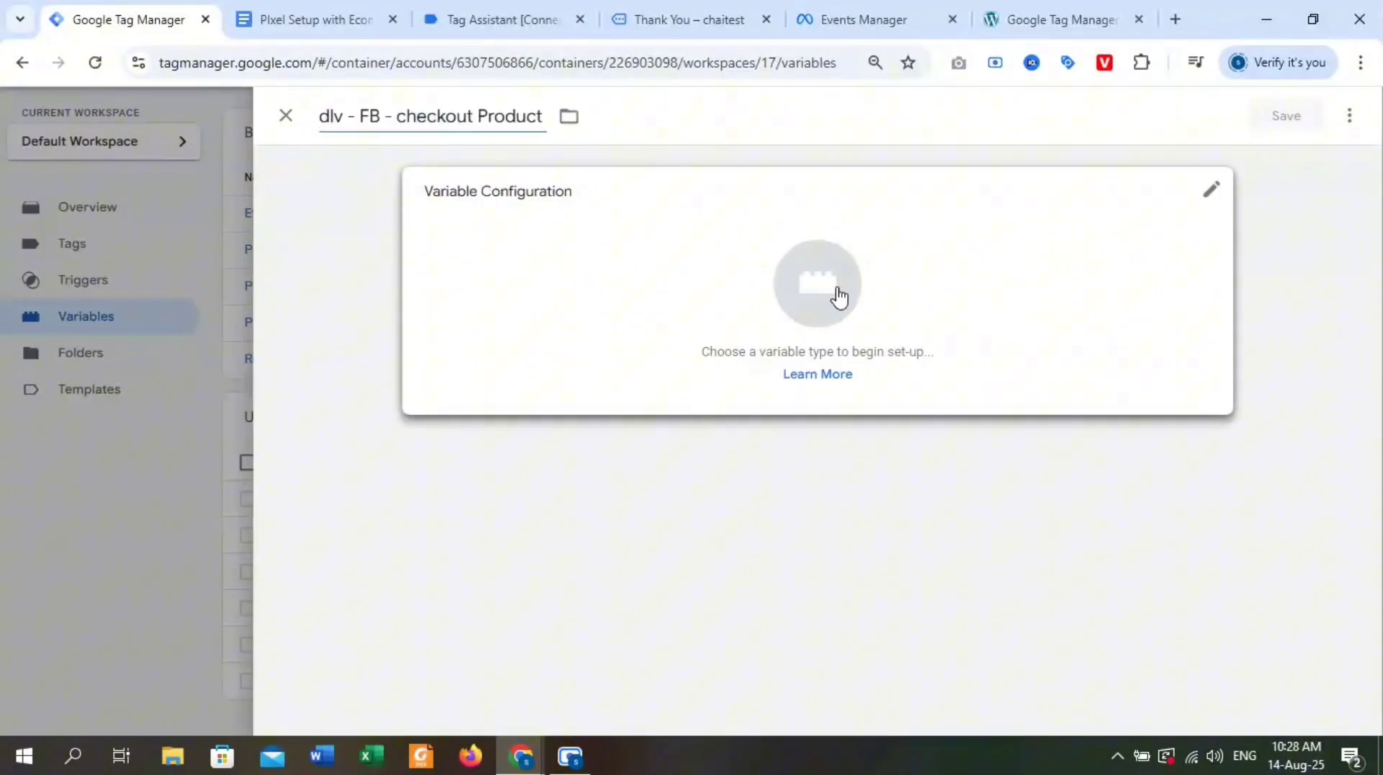
Set the variable type to Data Layer Variable and check its documented parameter in Google Docs.
click(837, 295)
scroll(1115, 550, down, 3)
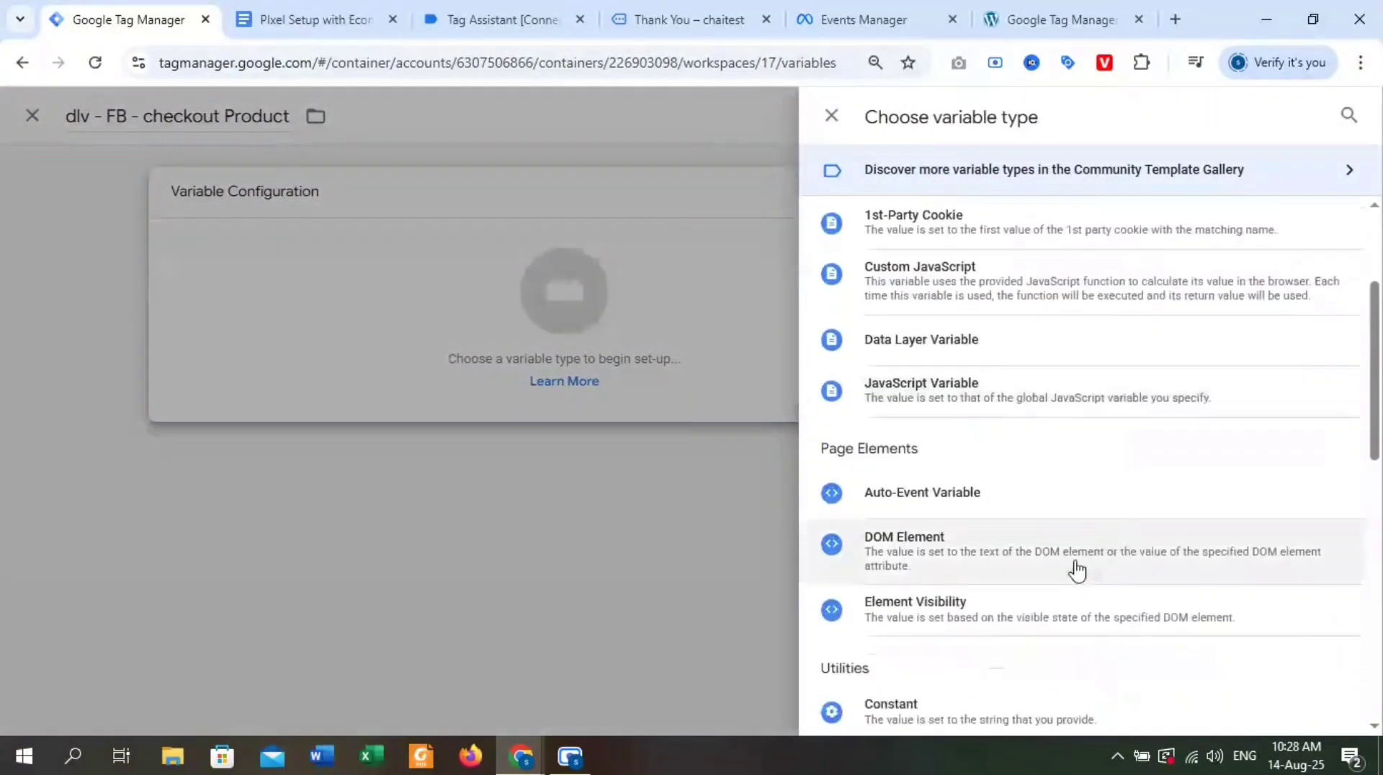
click(979, 353)
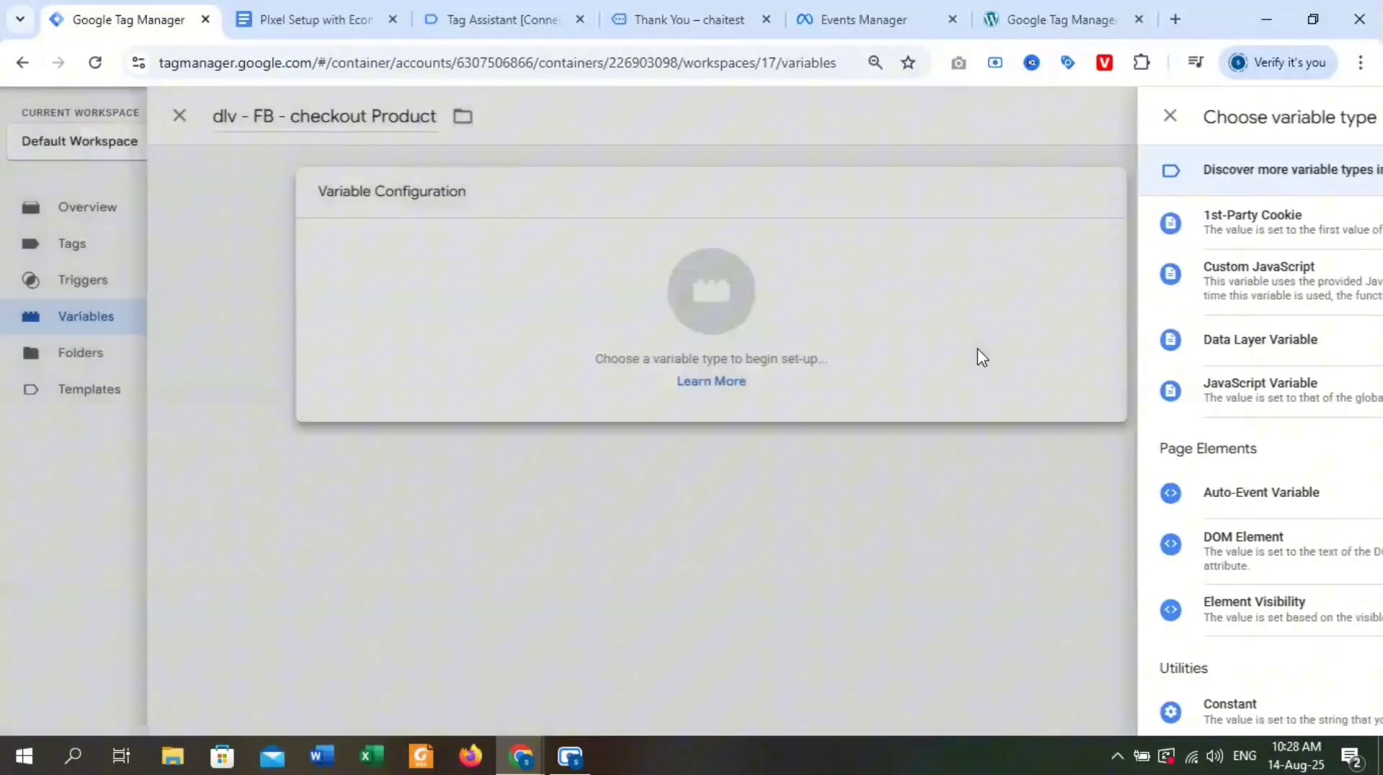
click(317, 20)
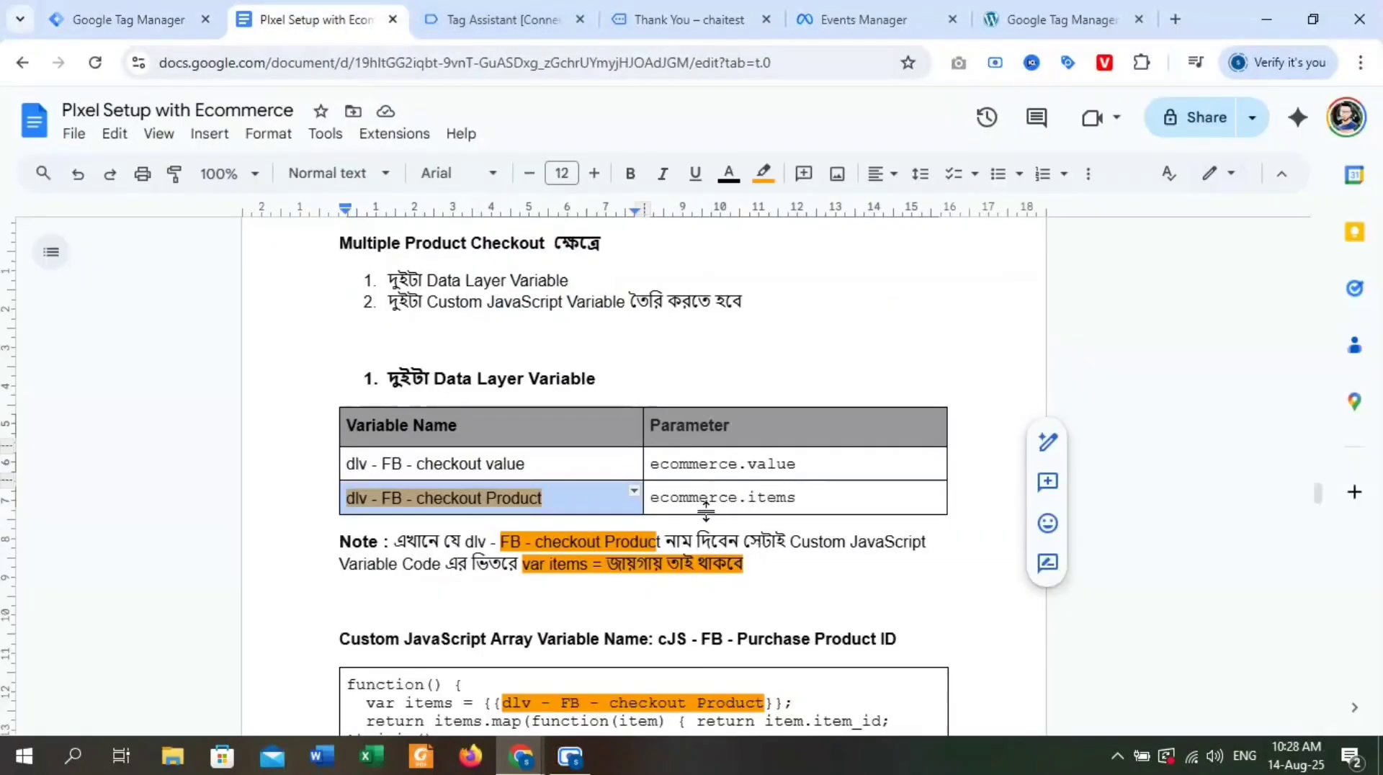
click(182, 10)
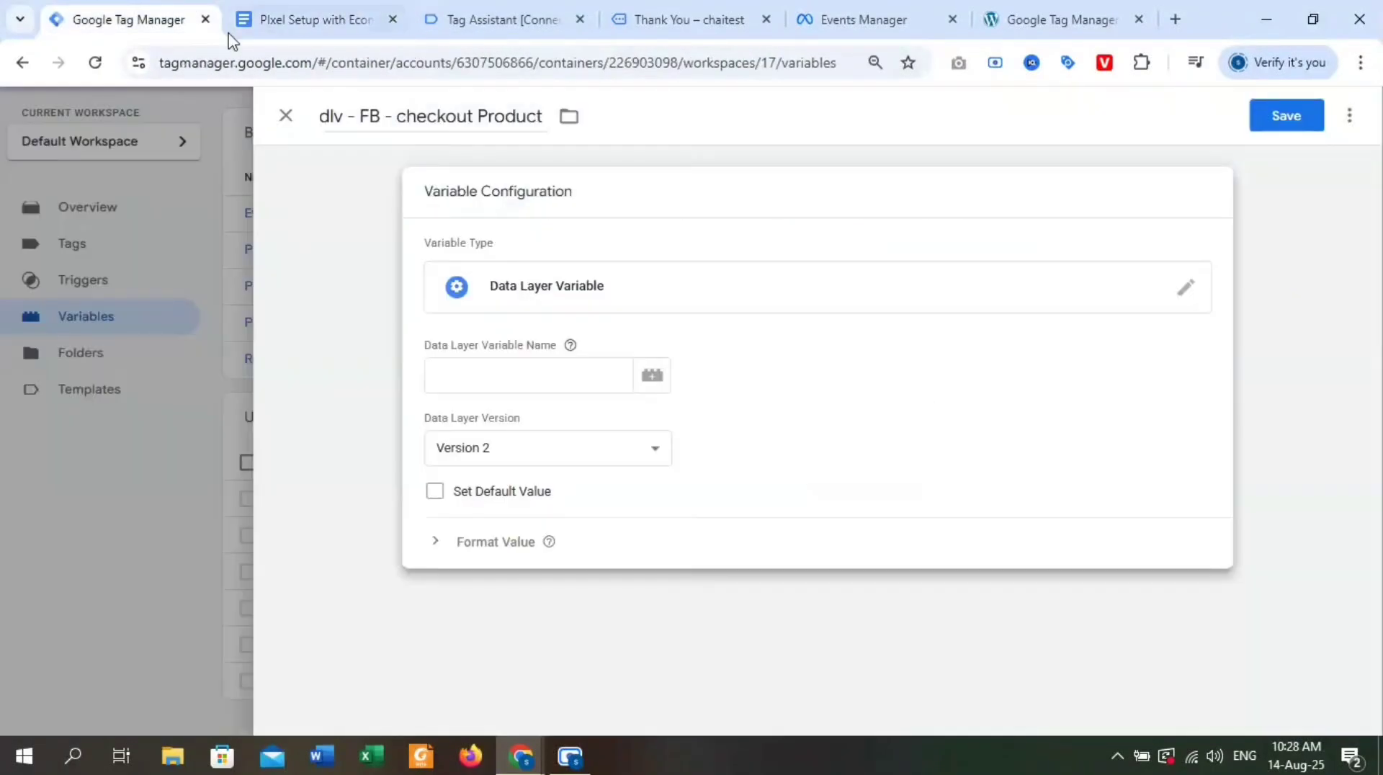
Copy the ecommerce key from the begin_checkout event in Tag Assistant and enter "ecommerce." as the checkout Product variable's Data Layer Variable Name.
click(425, 14)
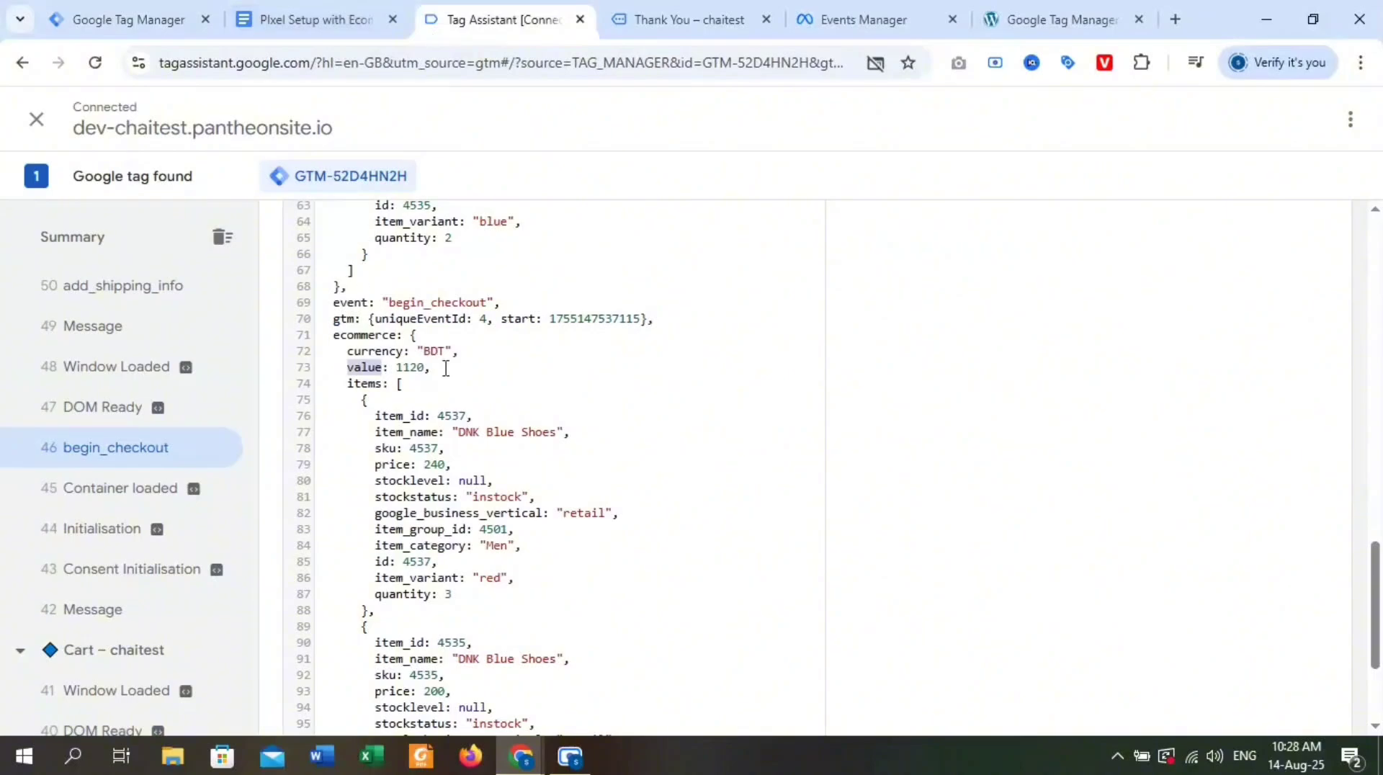
click(376, 382)
double_click(358, 337)
key(ctrl+c)
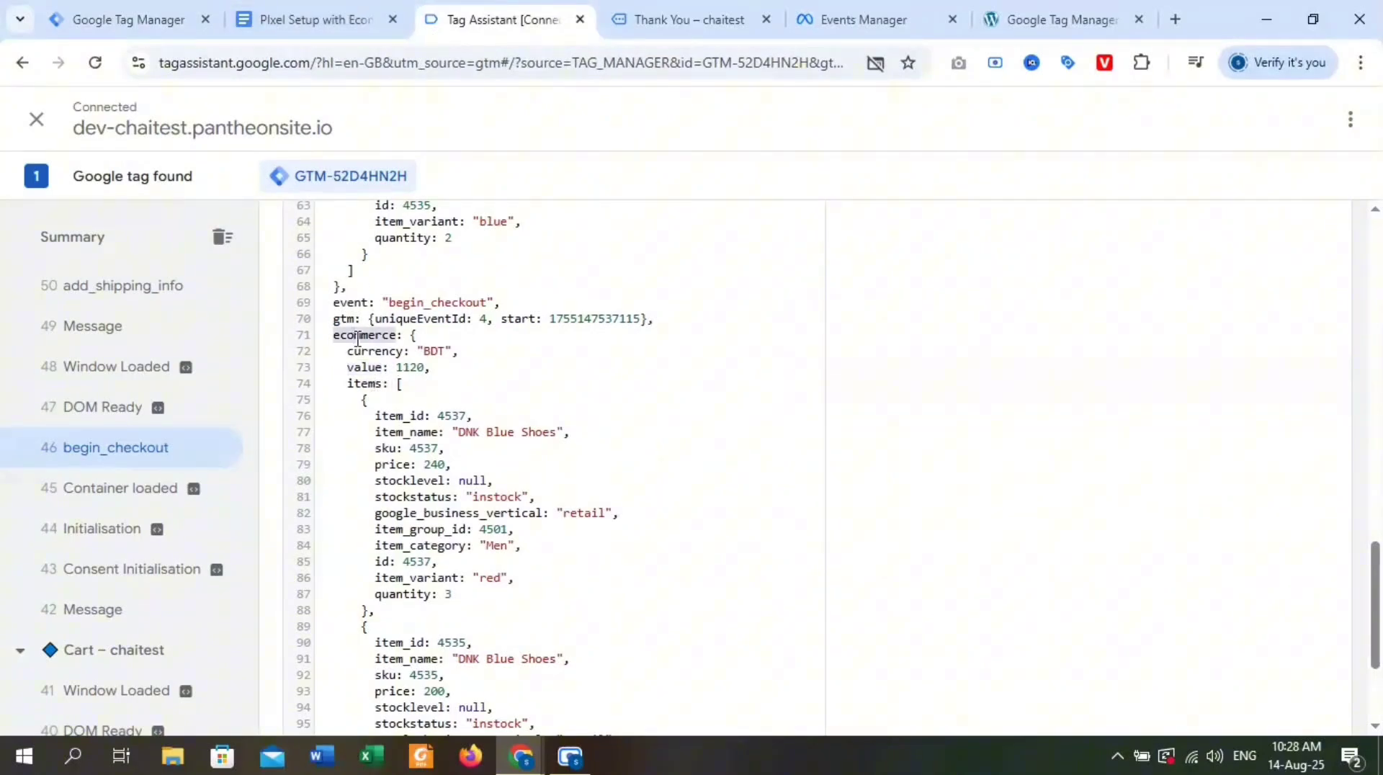
click(144, 20)
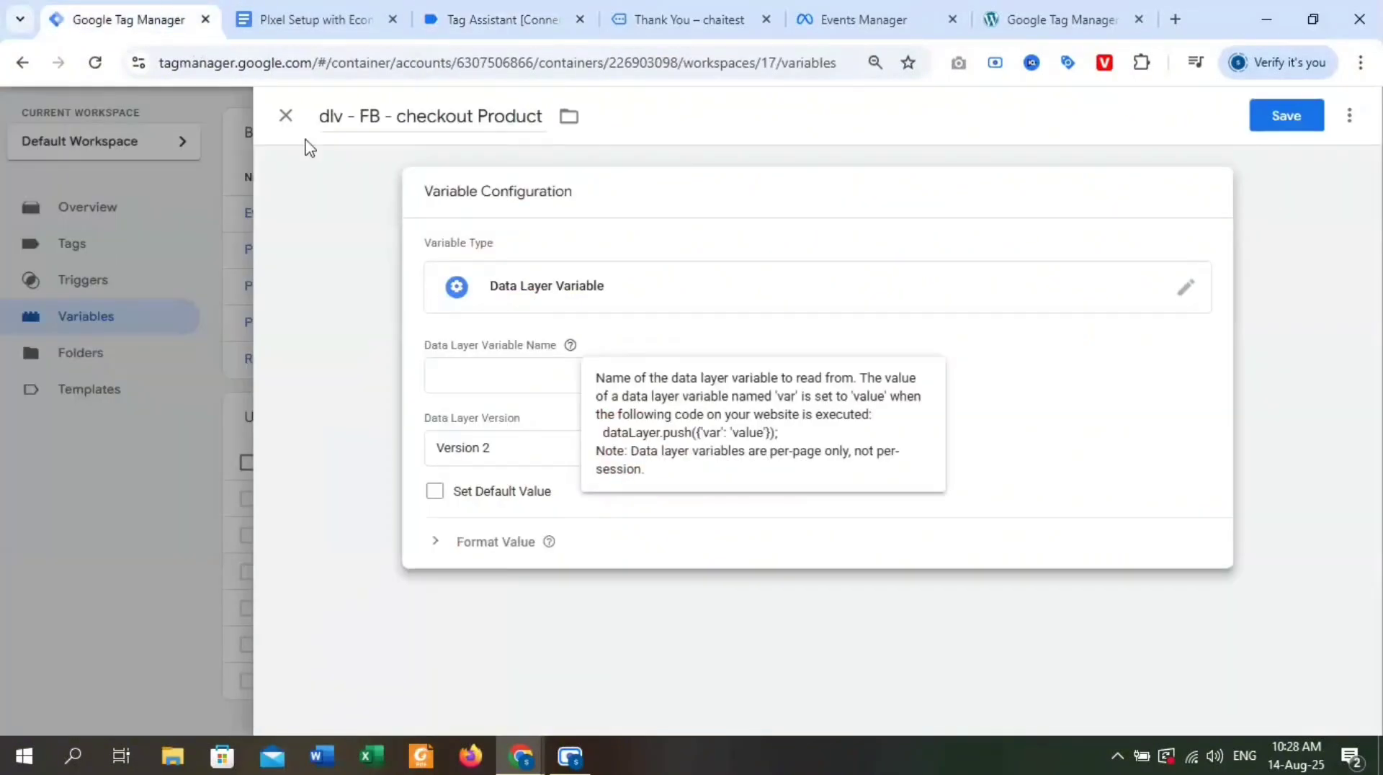
click(472, 368)
key(ctrl+v)
text(.)
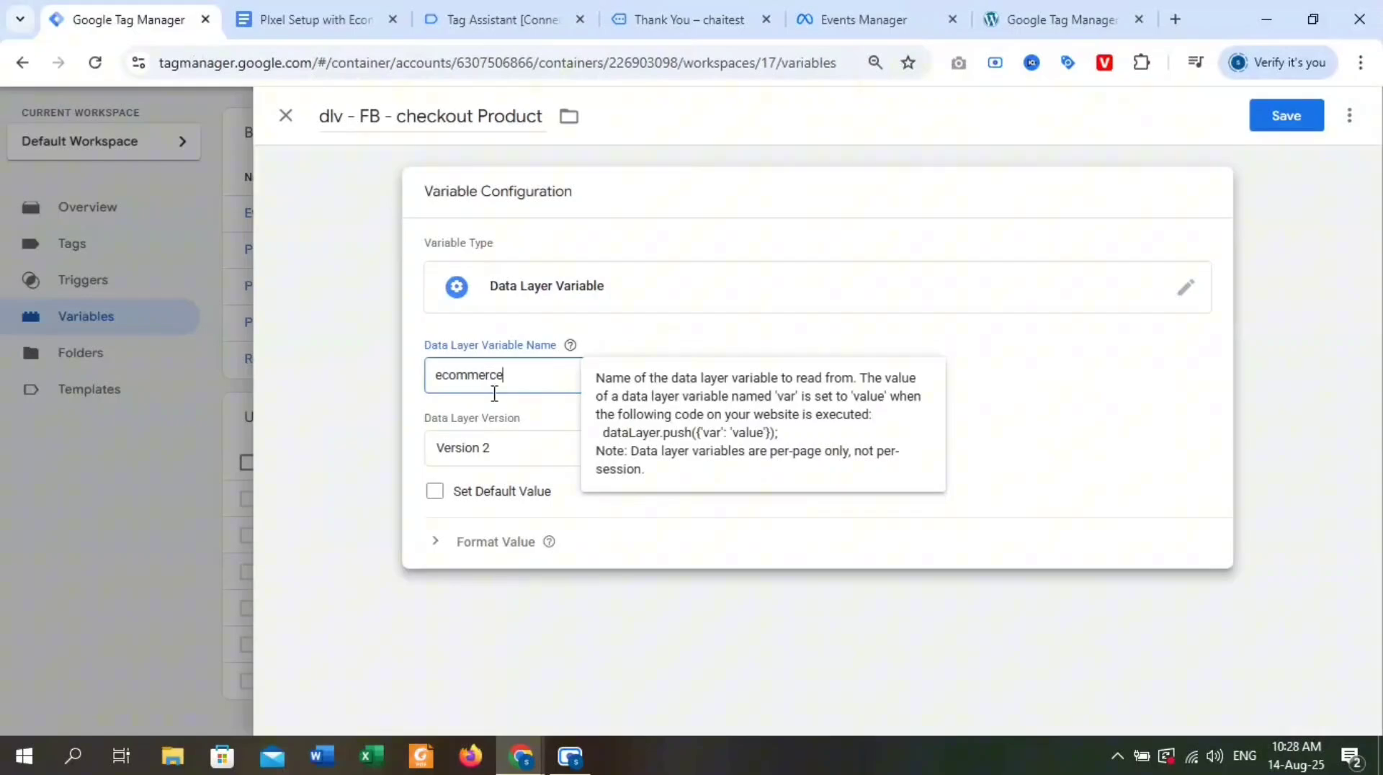
Copy the items key from the begin_checkout event and complete the Data Layer Variable Name as "ecommerce.items" in Tag Manager.
click(310, 20)
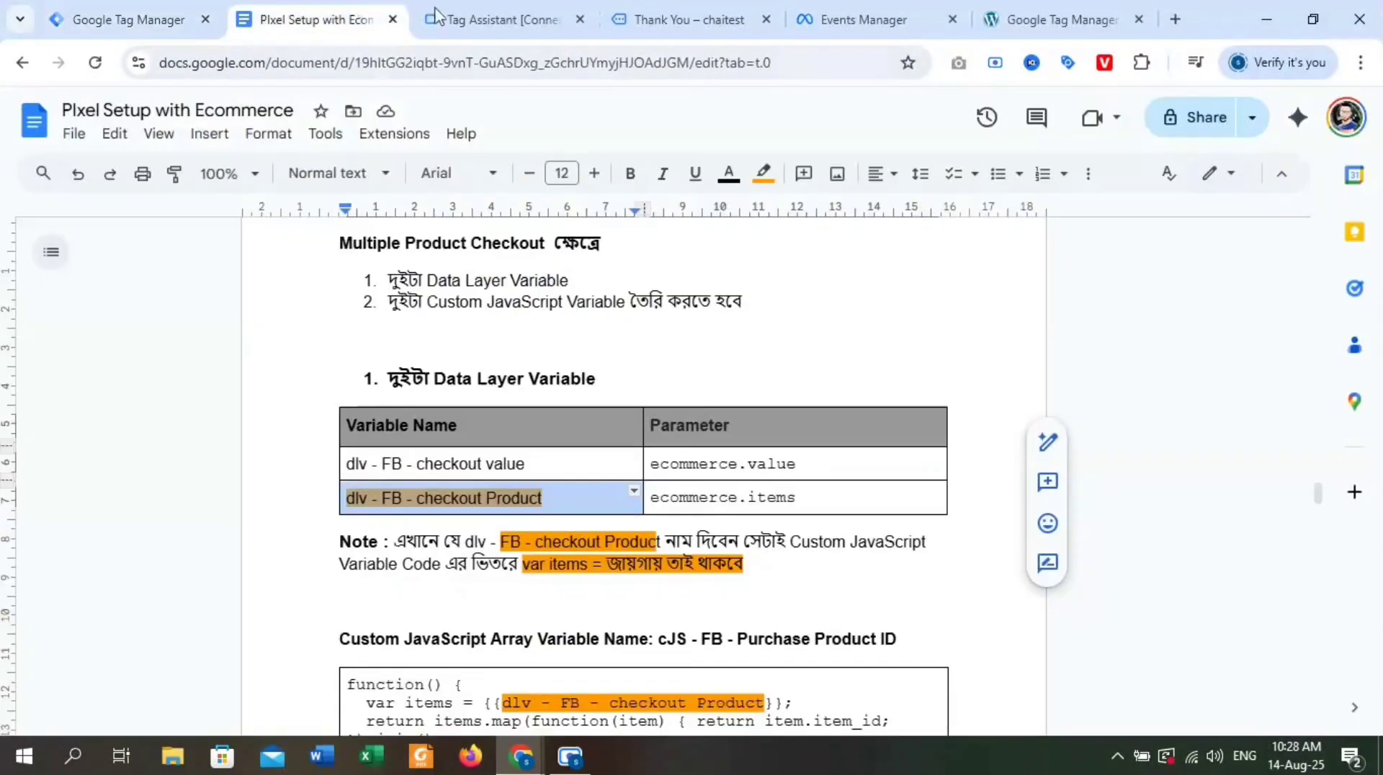
click(495, 22)
double_click(366, 383)
key(ctrl+c)
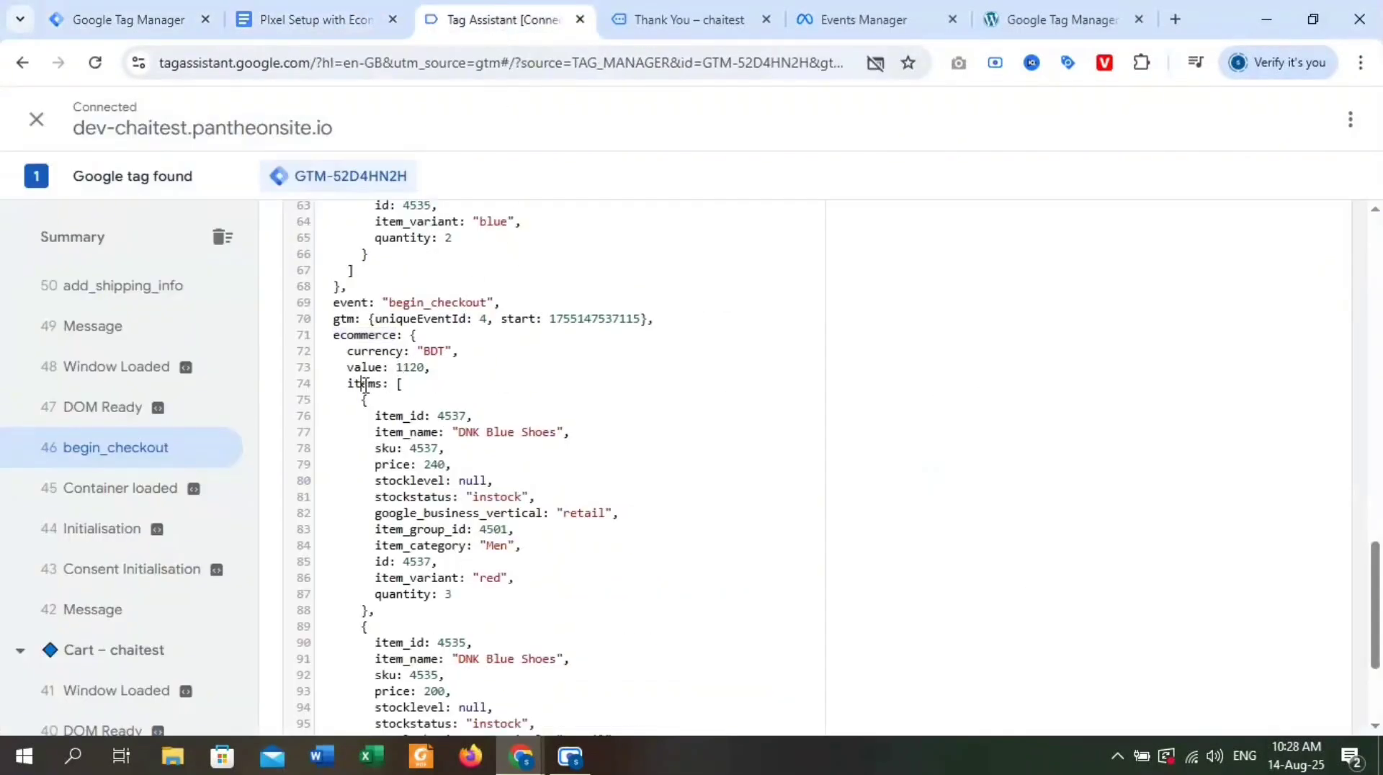
click(96, 14)
click(546, 370)
key(ctrl+v)
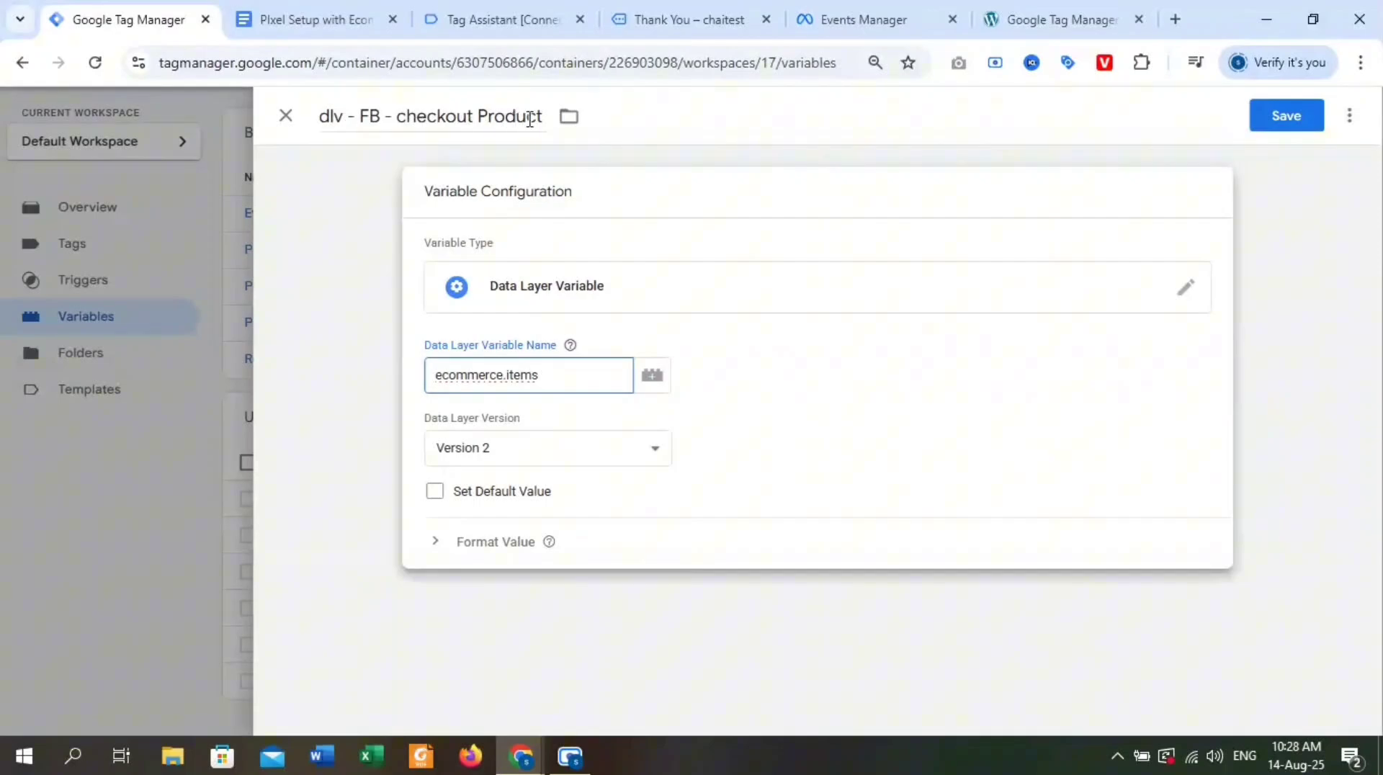
Examine the product entries under items in the begin_checkout event, and the Google Docs note and code that reference "dlv - FB - checkout Product".
click(328, 17)
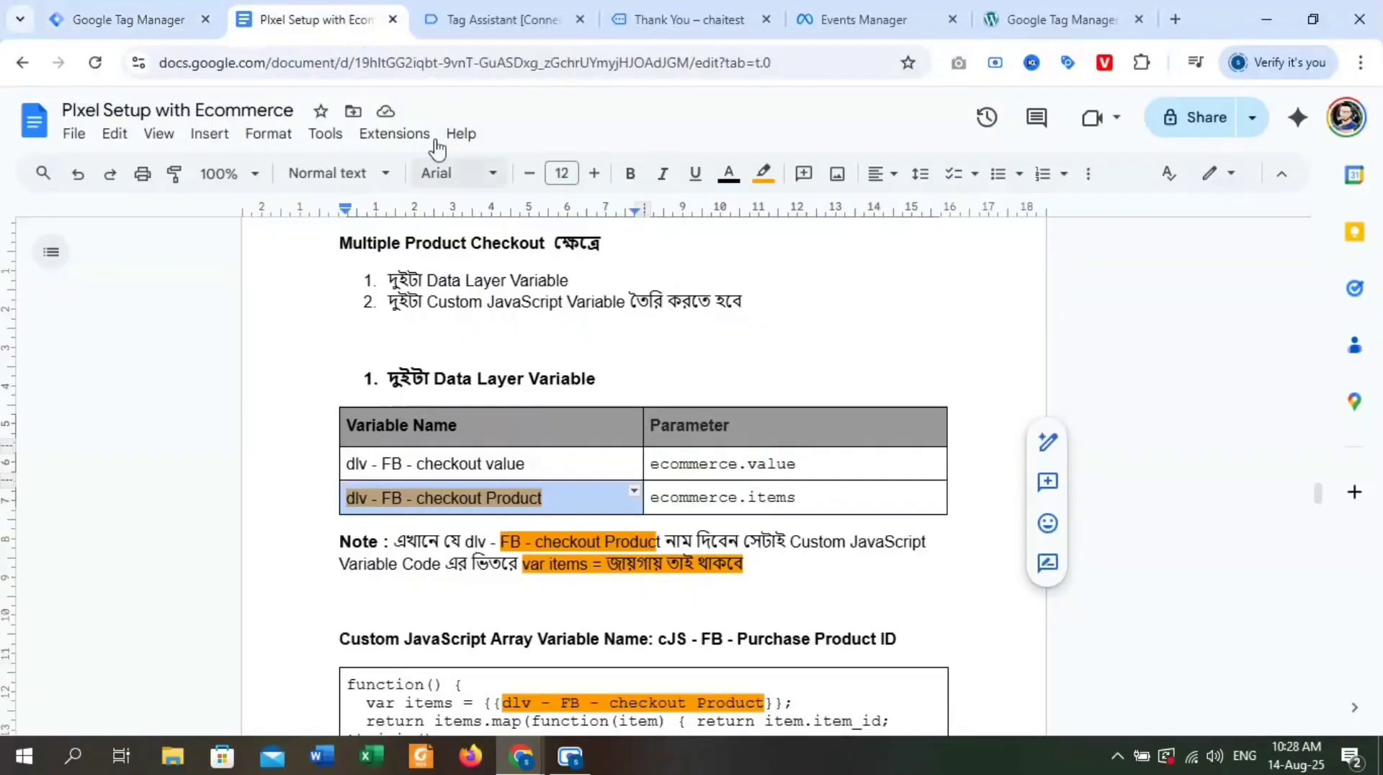
click(490, 19)
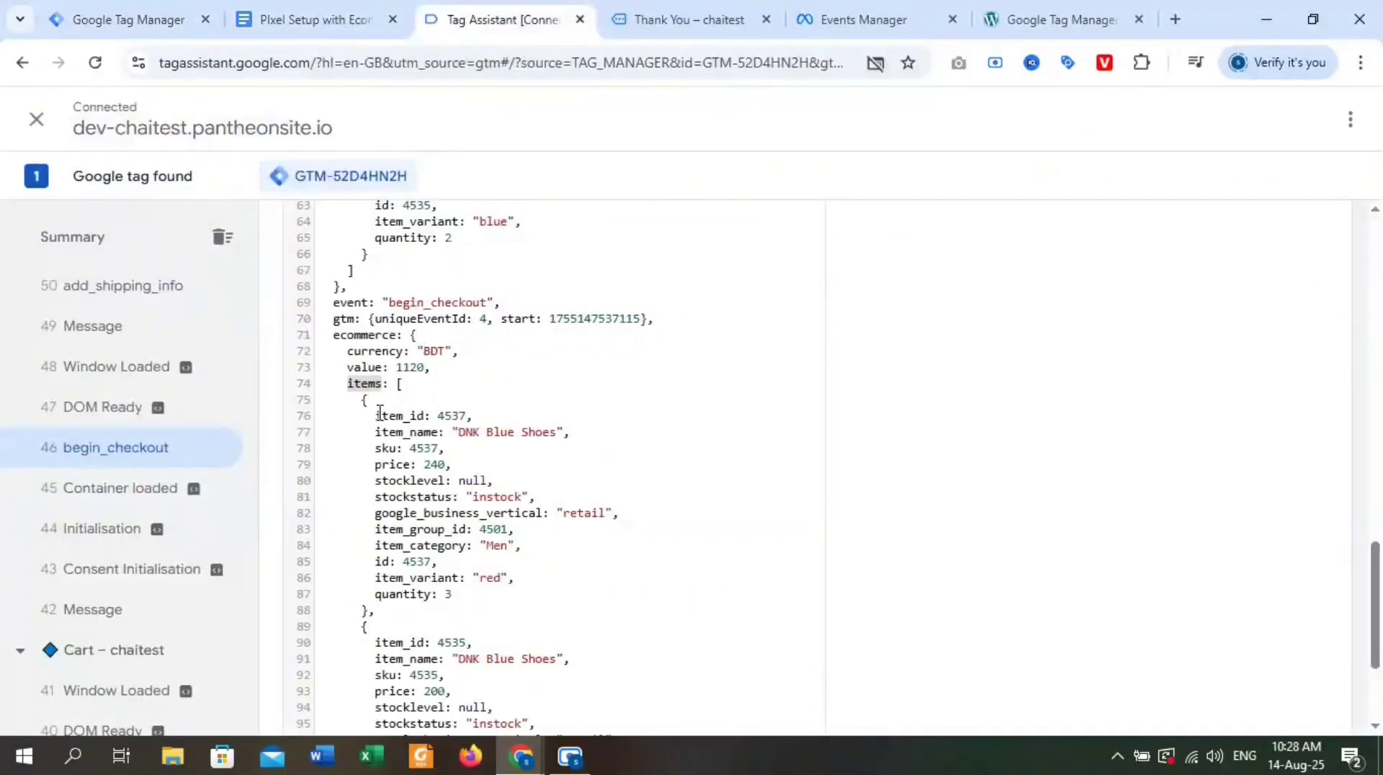
drag(374, 415, 577, 661)
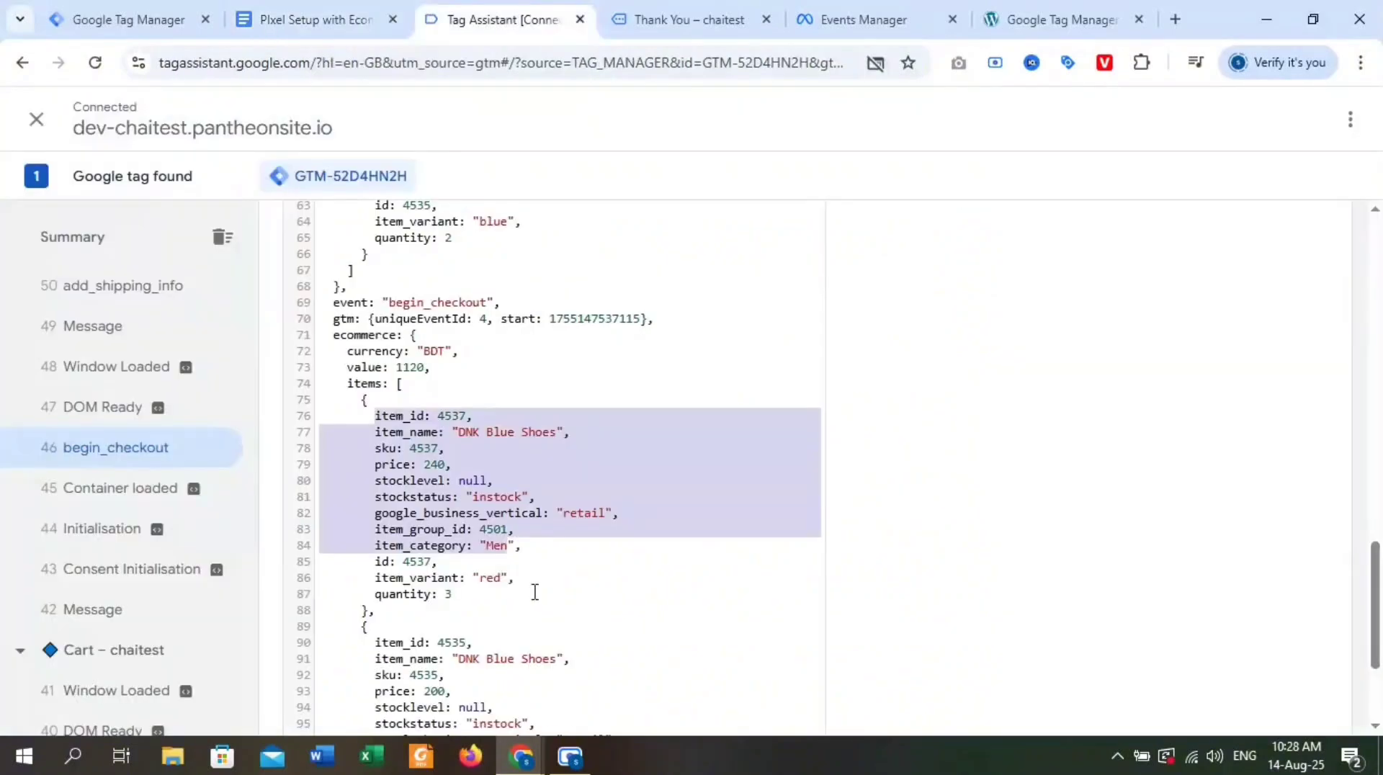
drag(533, 593, 570, 497)
drag(592, 564, 577, 661)
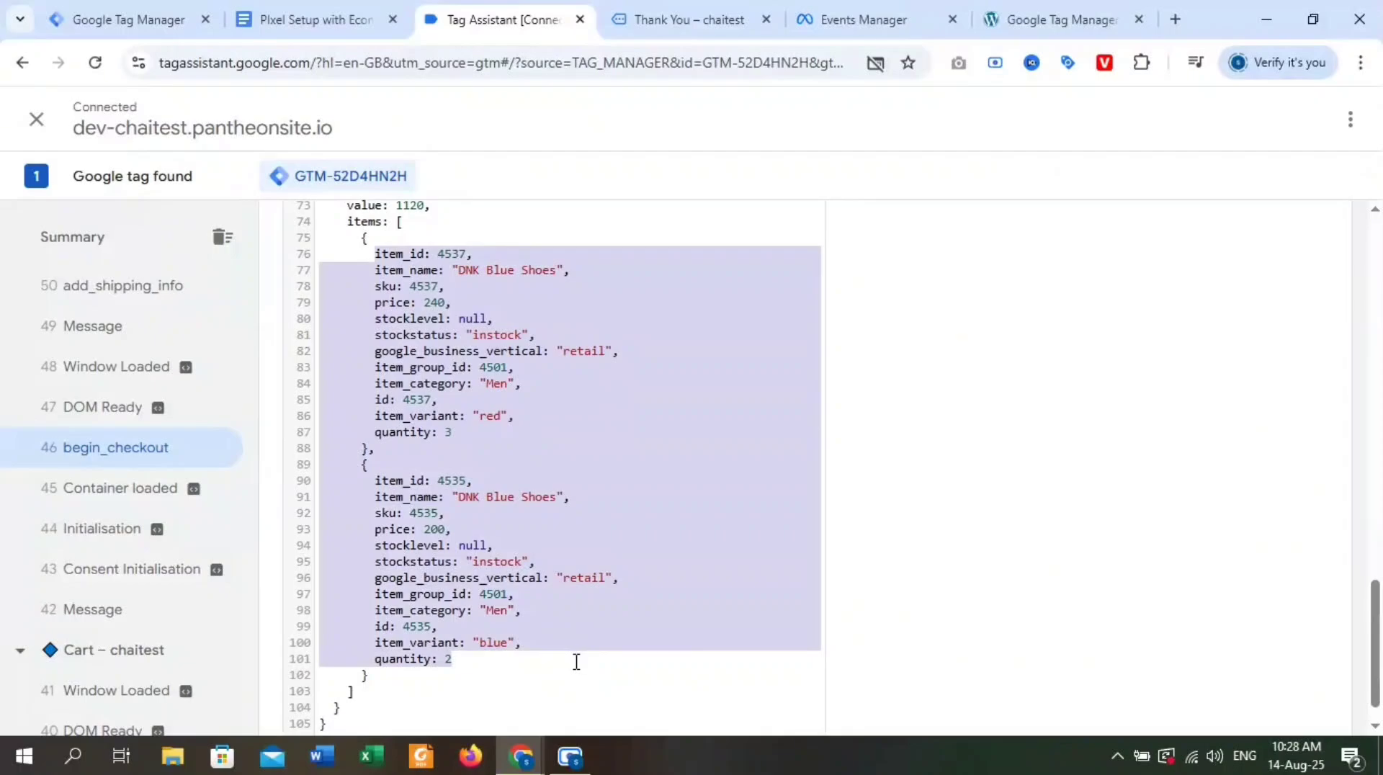
click(798, 395)
click(317, 20)
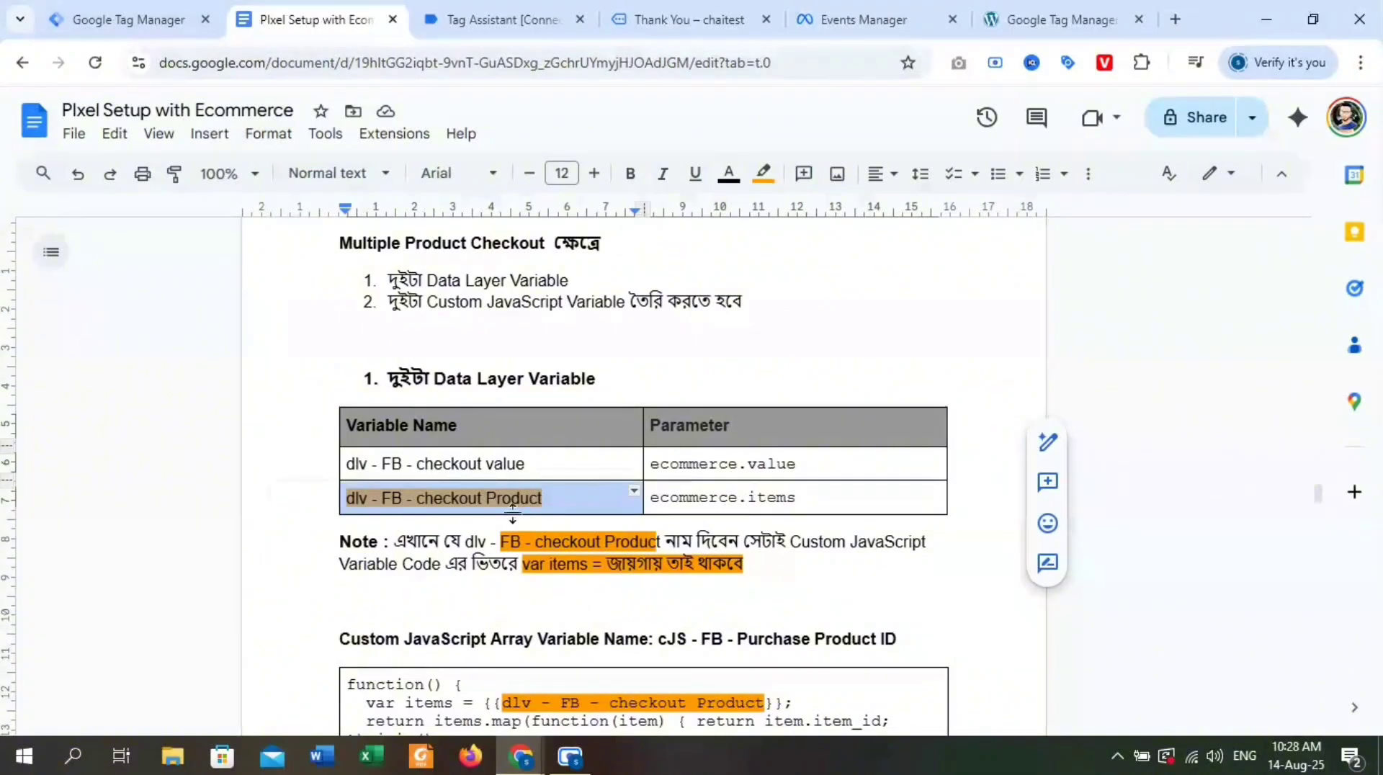
scroll(570, 507, down, 1)
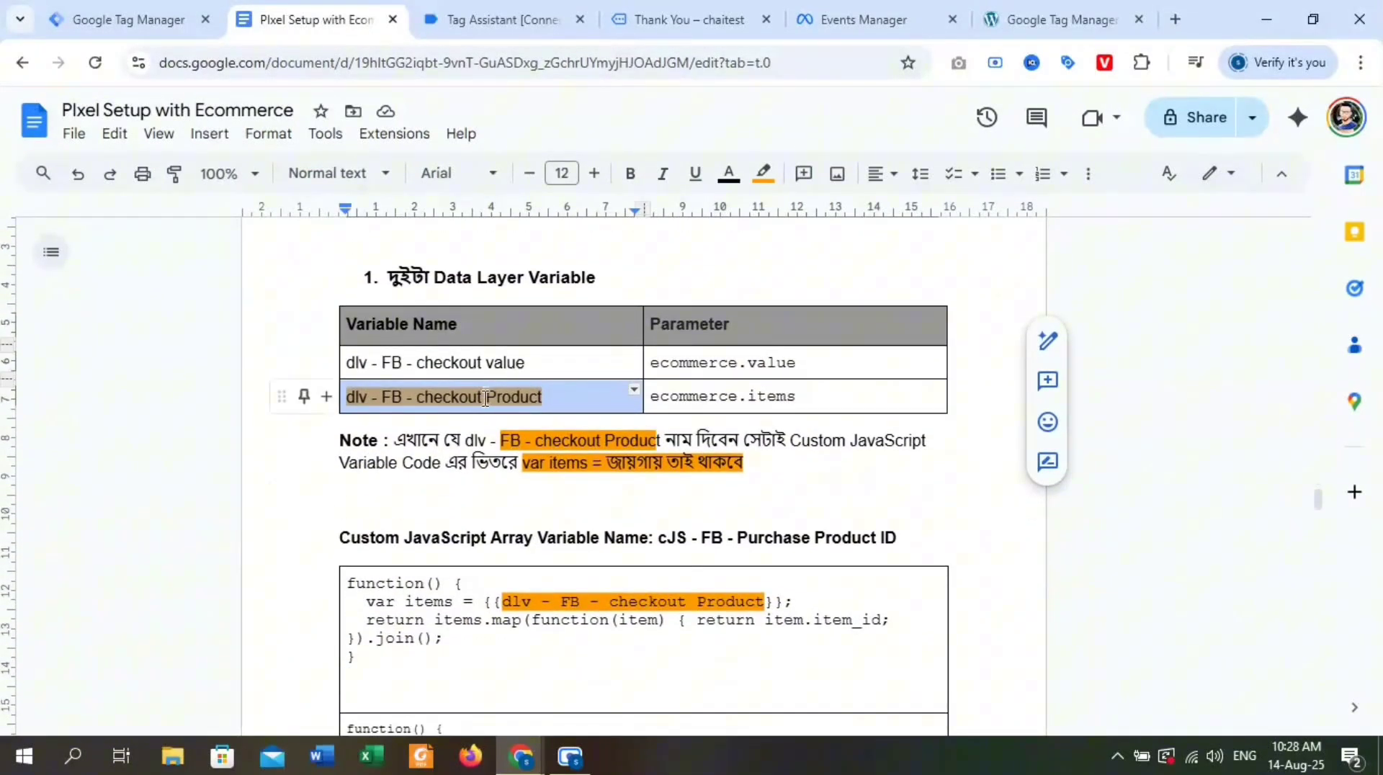
scroll(454, 401, down, 1)
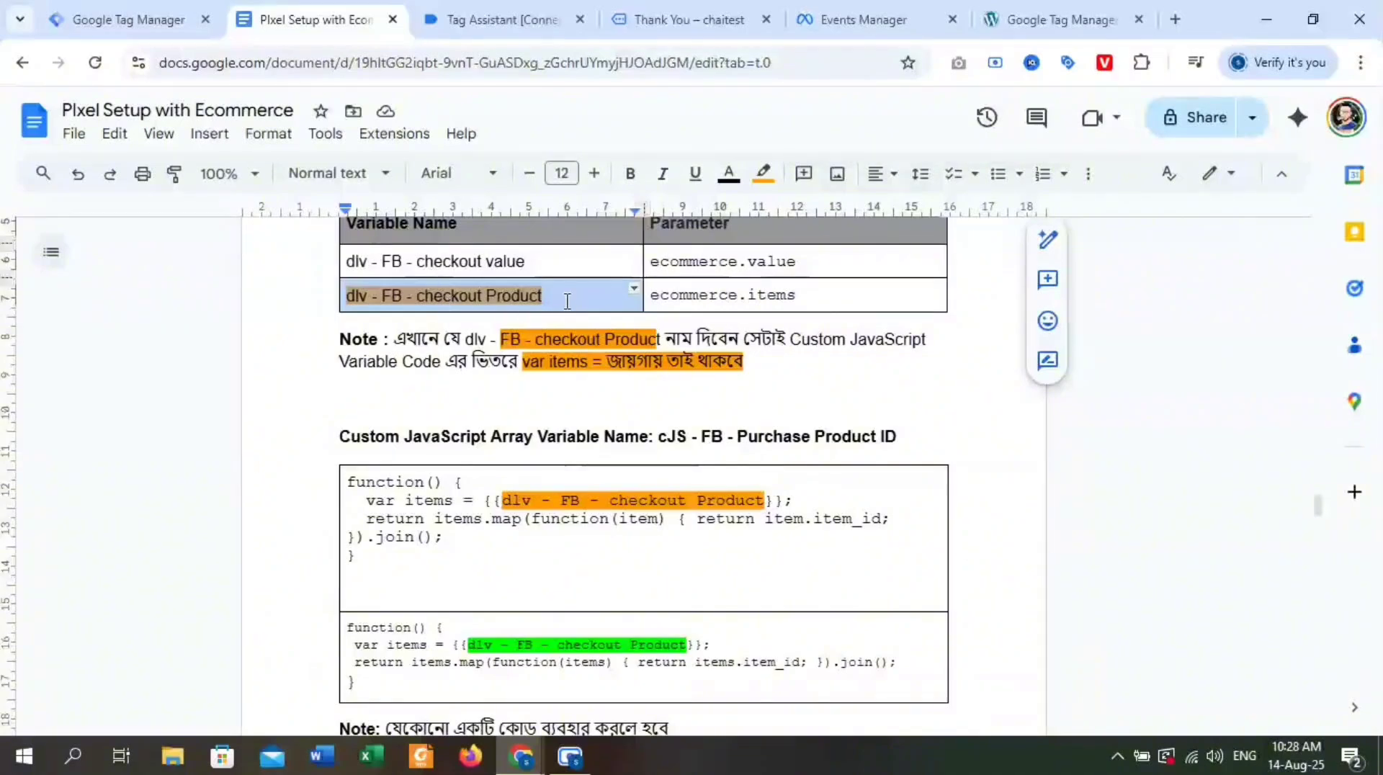
click(564, 297)
drag(565, 296, 380, 289)
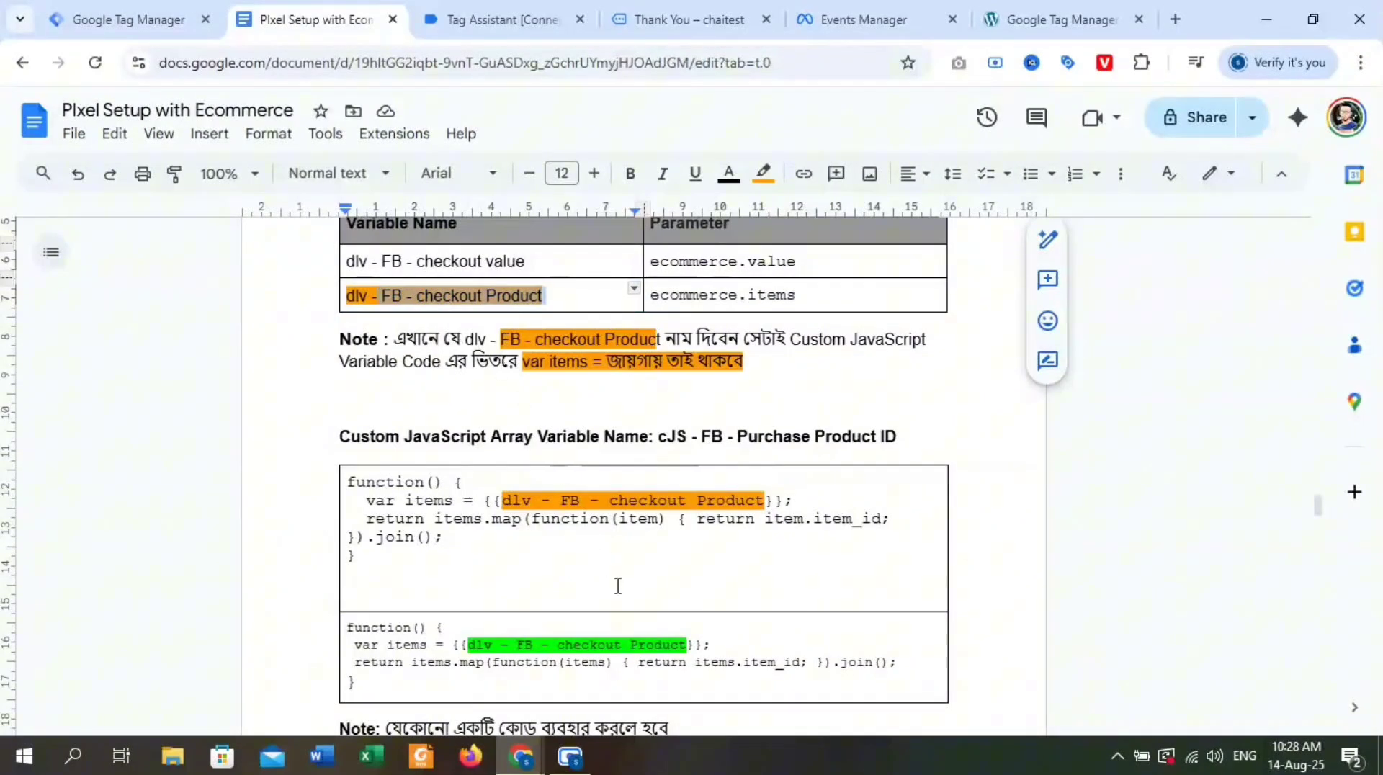
click(618, 648)
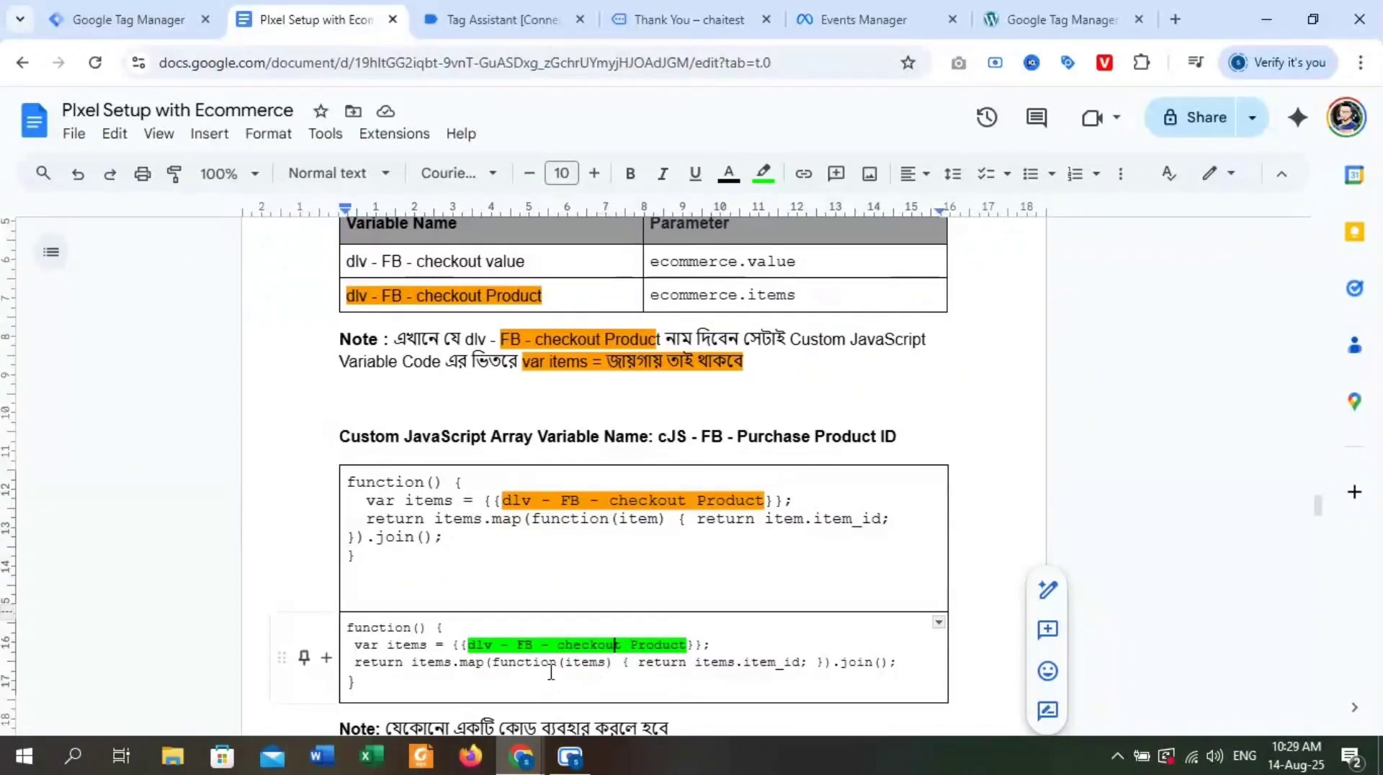
Switch to Tag Manager and save the "dlv - FB - checkout Product" variable.
click(129, 19)
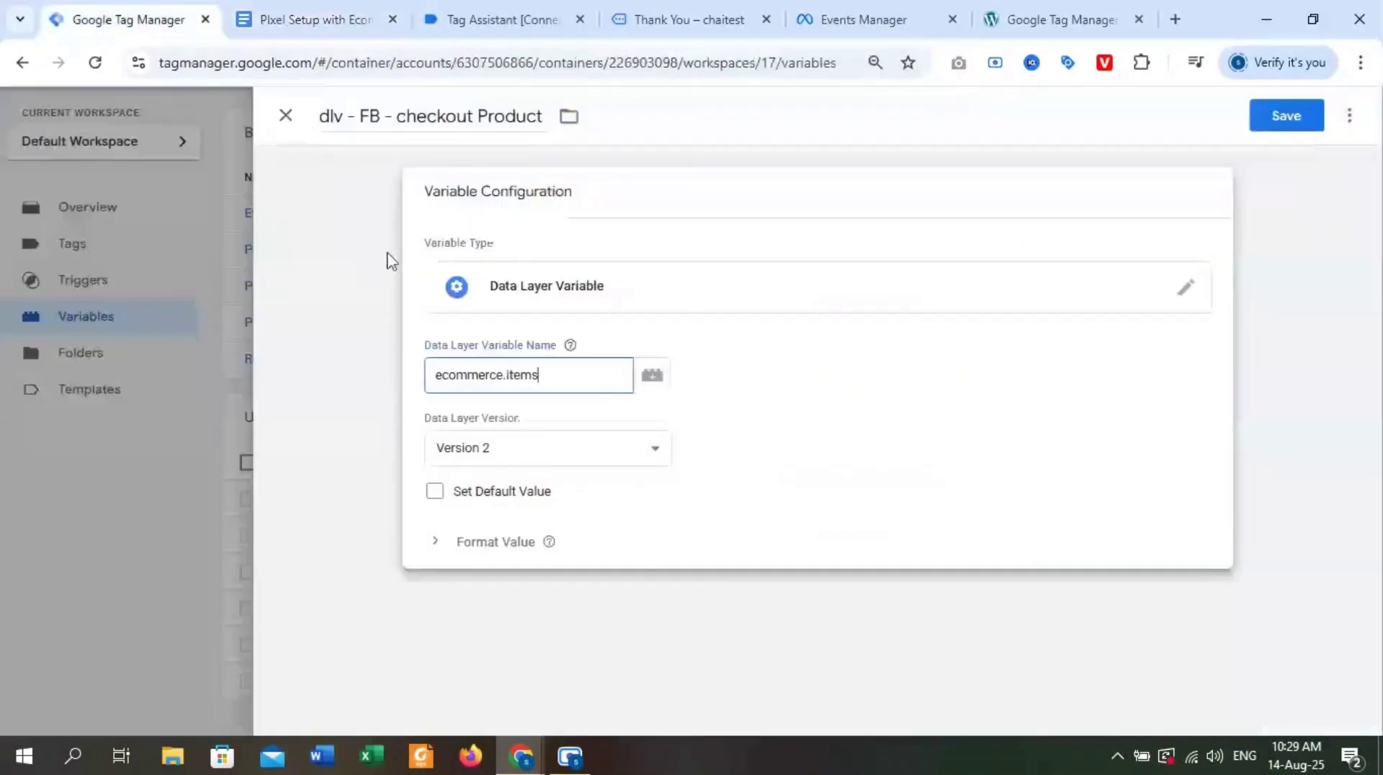
click(1289, 117)
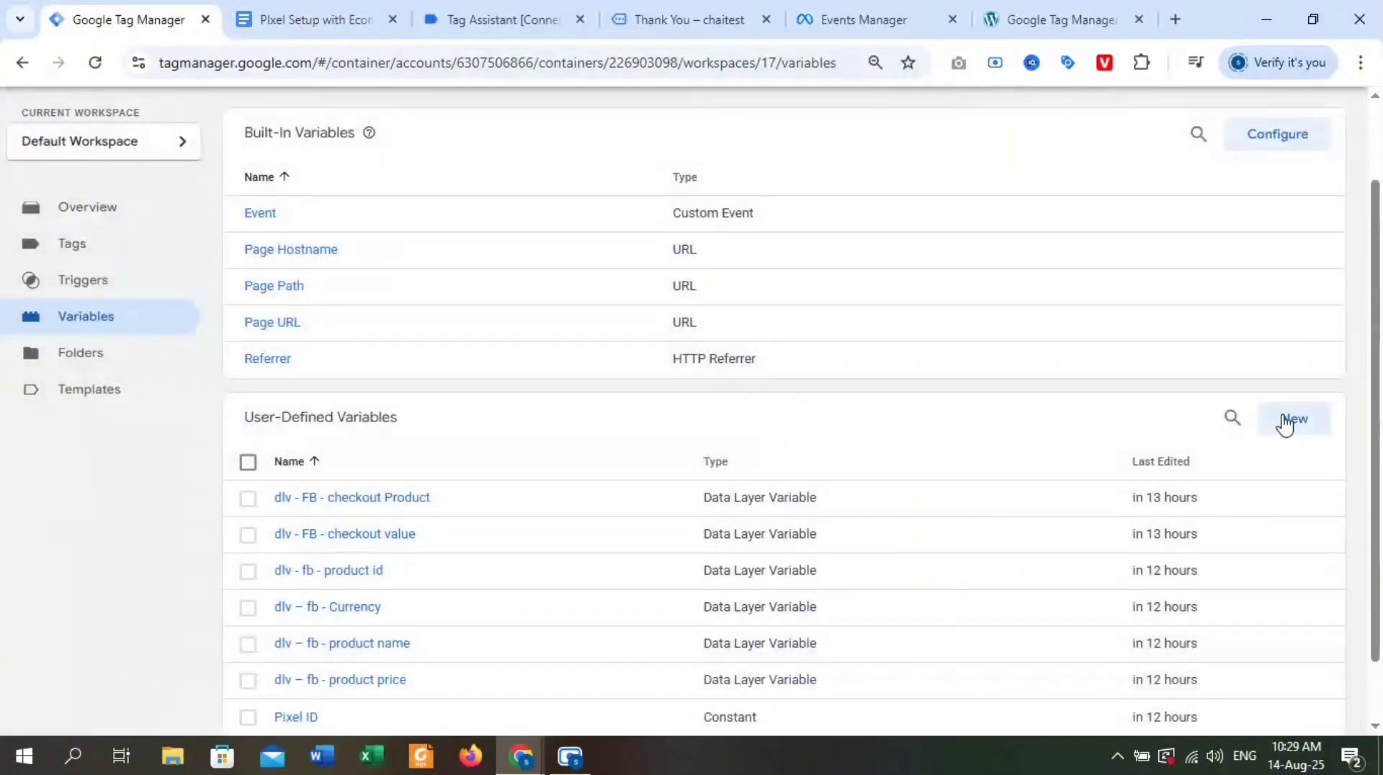
Switch to the Google Docs setup notes and copy the variable name "cJS - FB - Purchase Product ID".
click(296, 19)
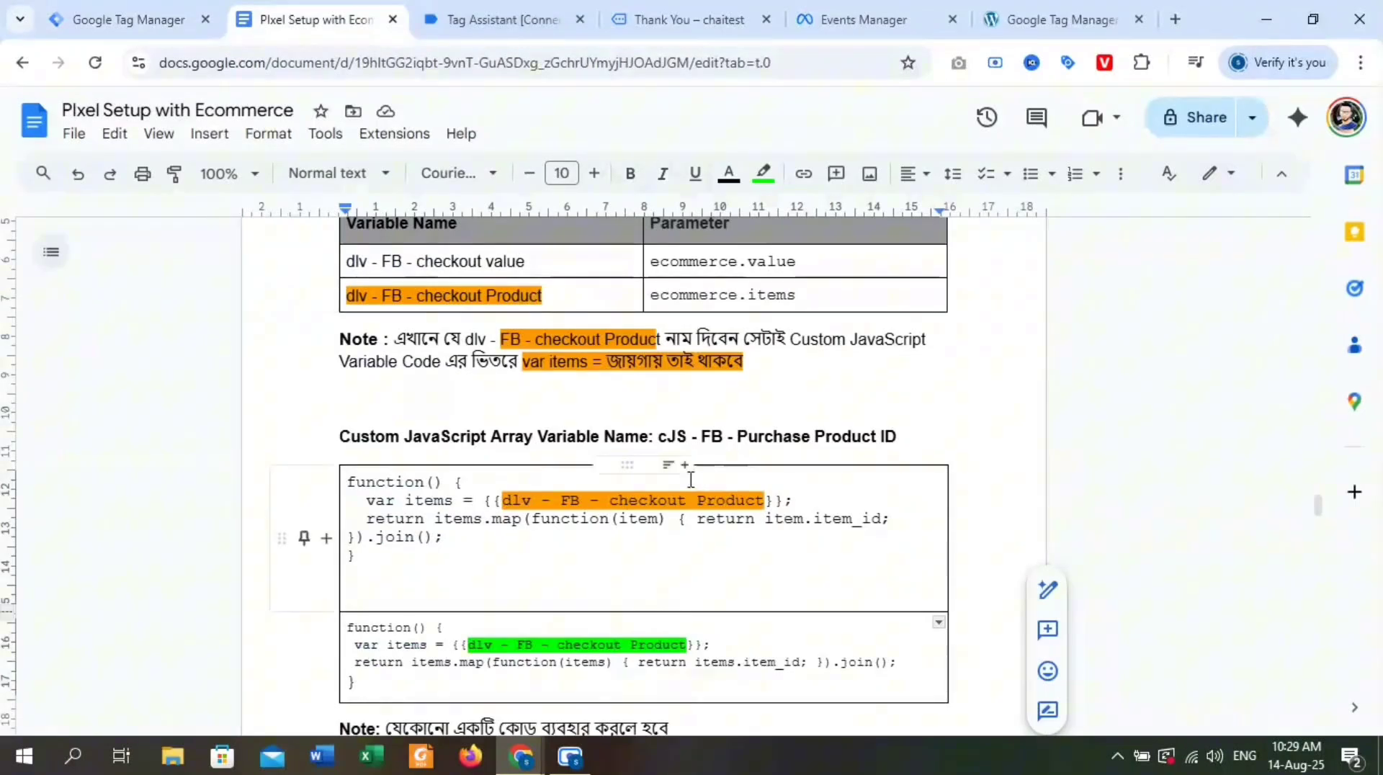
drag(339, 435, 634, 431)
key(Up)
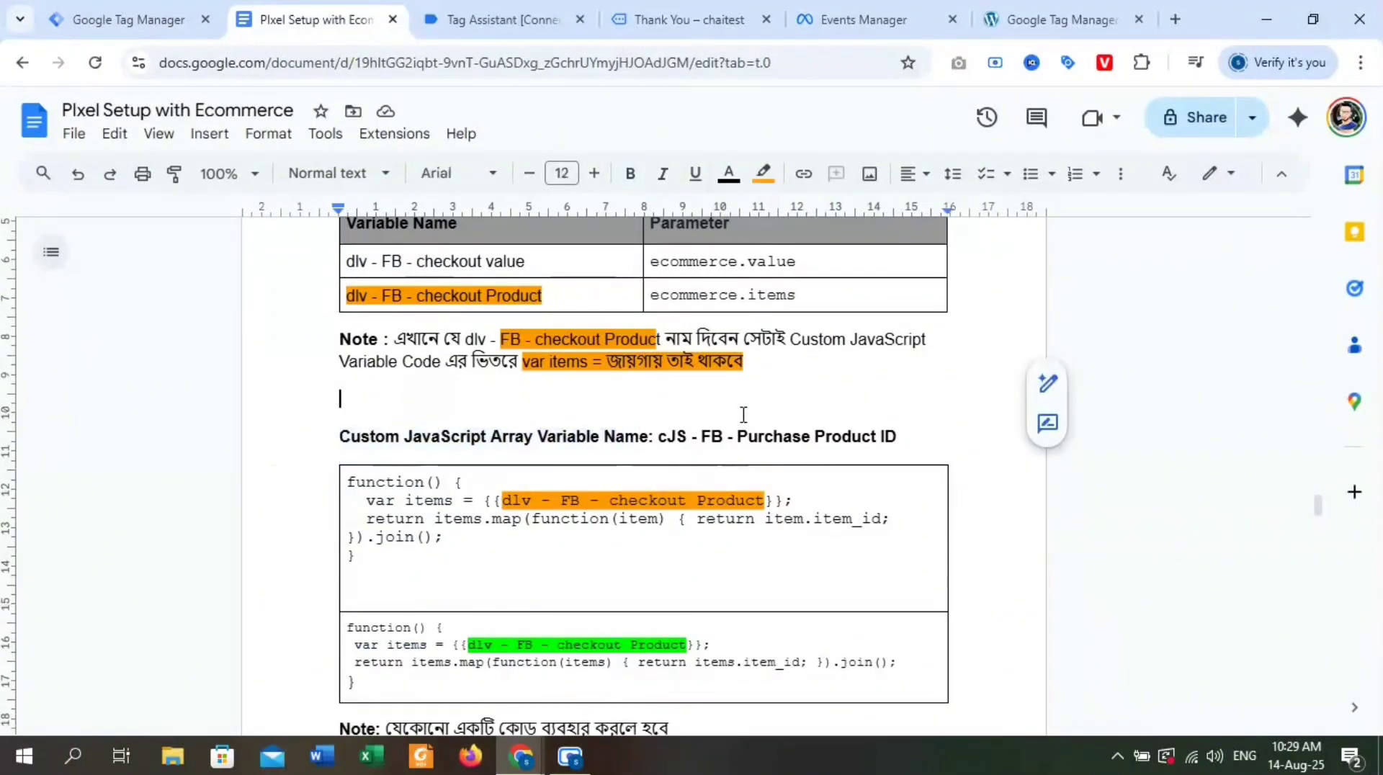
drag(662, 439, 897, 432)
key(ctrl+c)
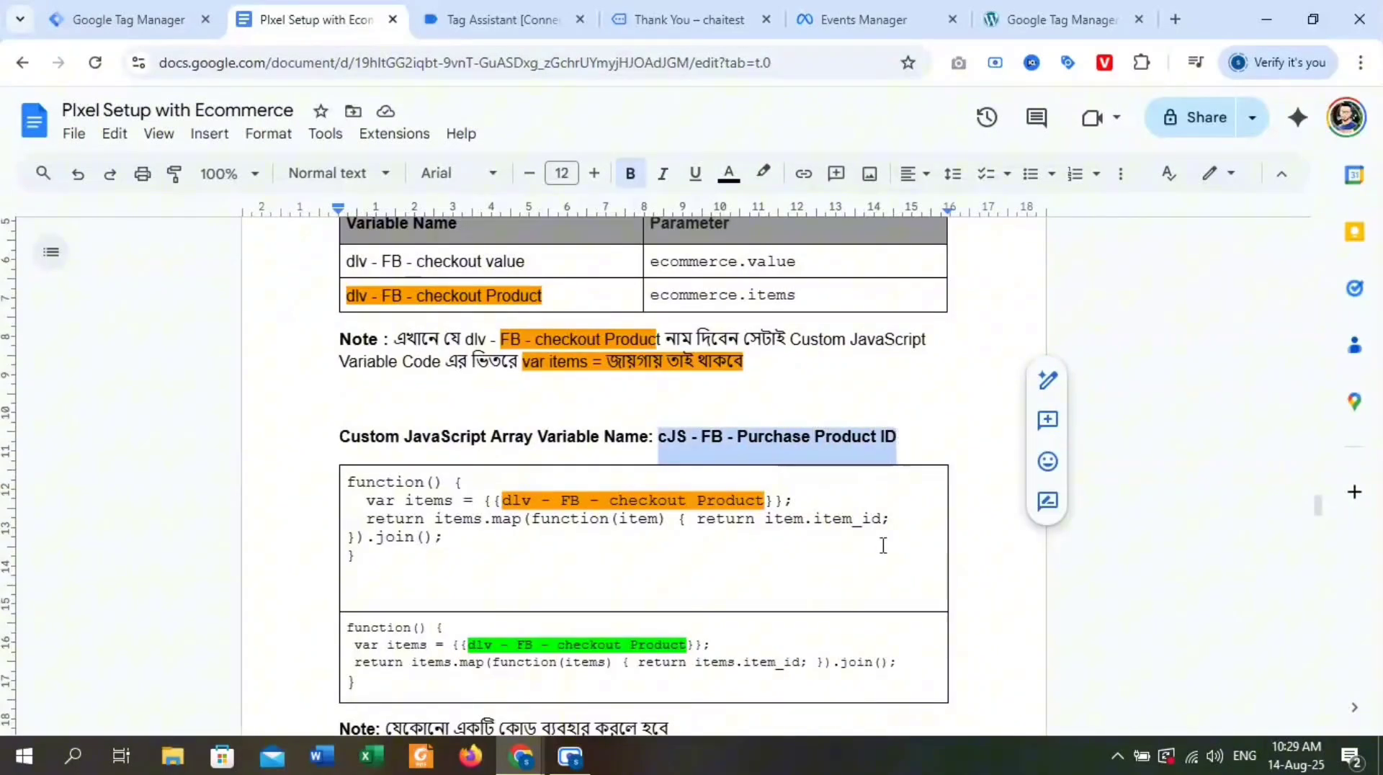
In Tag Manager, create a user-defined Custom JavaScript variable named "cJS - FB - Purchase Product ID".
click(128, 19)
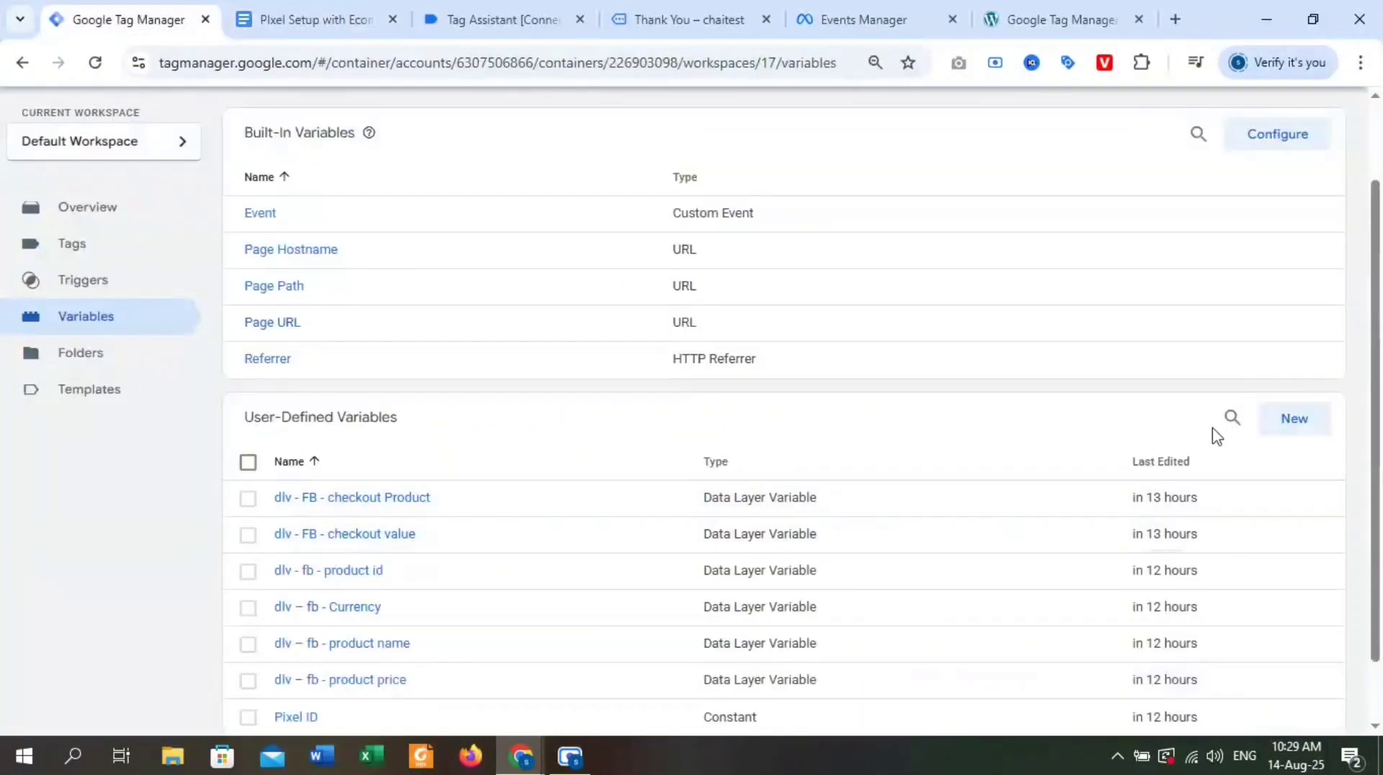
click(1288, 424)
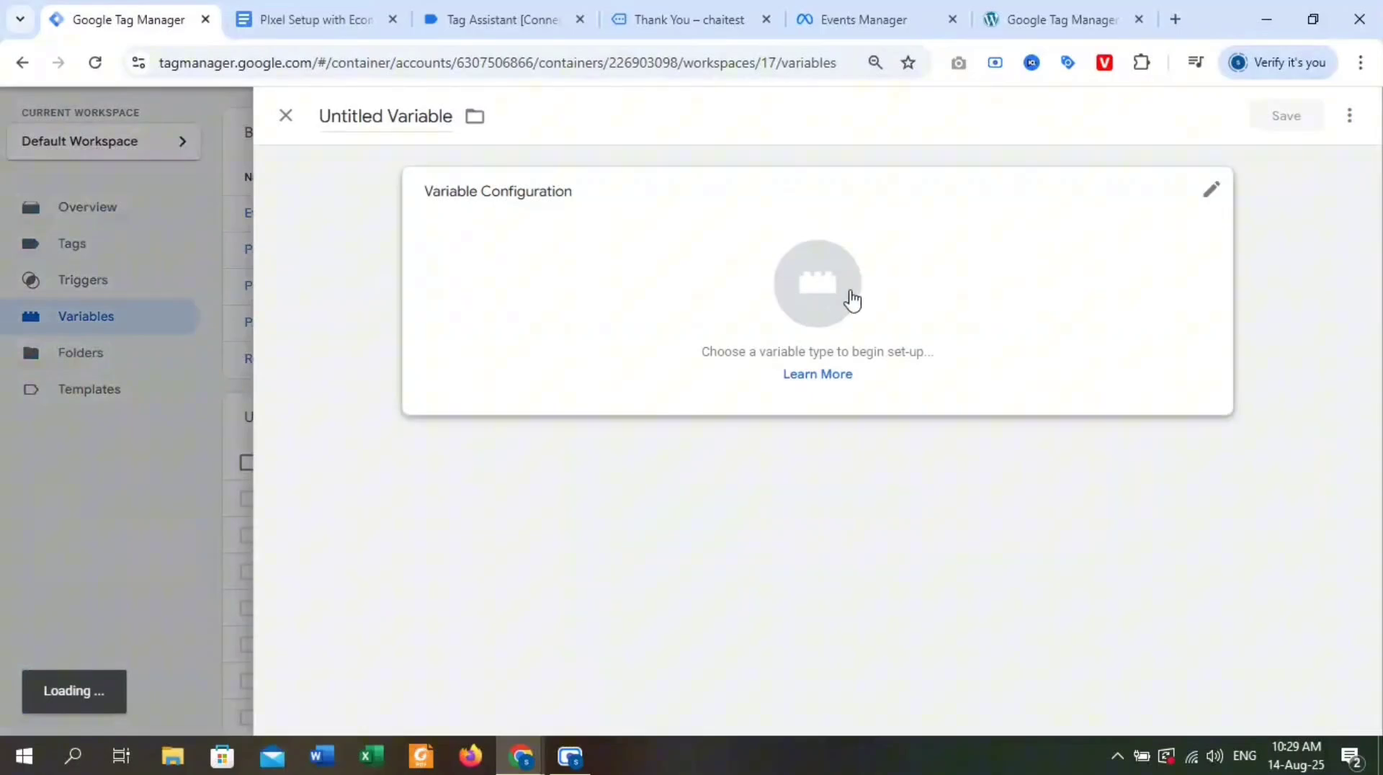
click(853, 300)
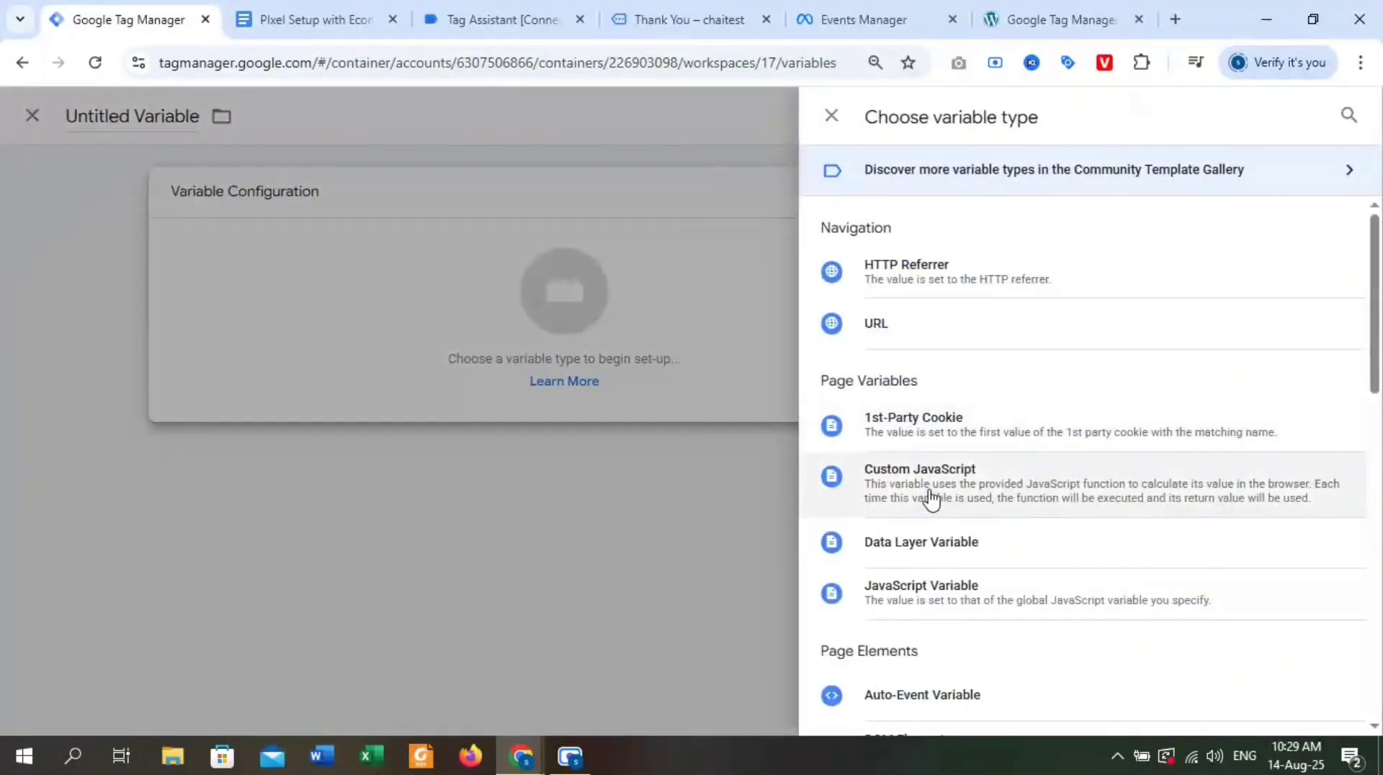
click(930, 498)
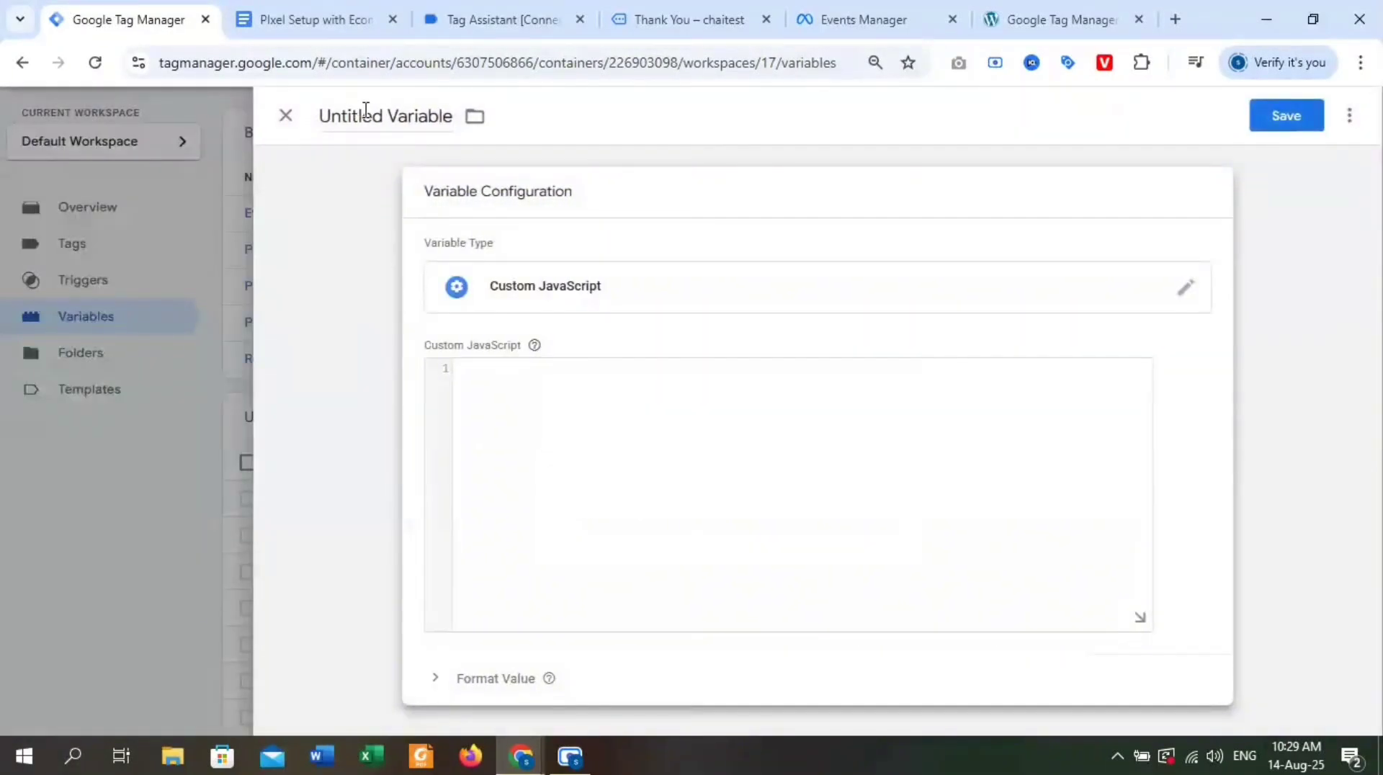
double_click(366, 110)
key(ctrl+a)
key(ctrl+v)
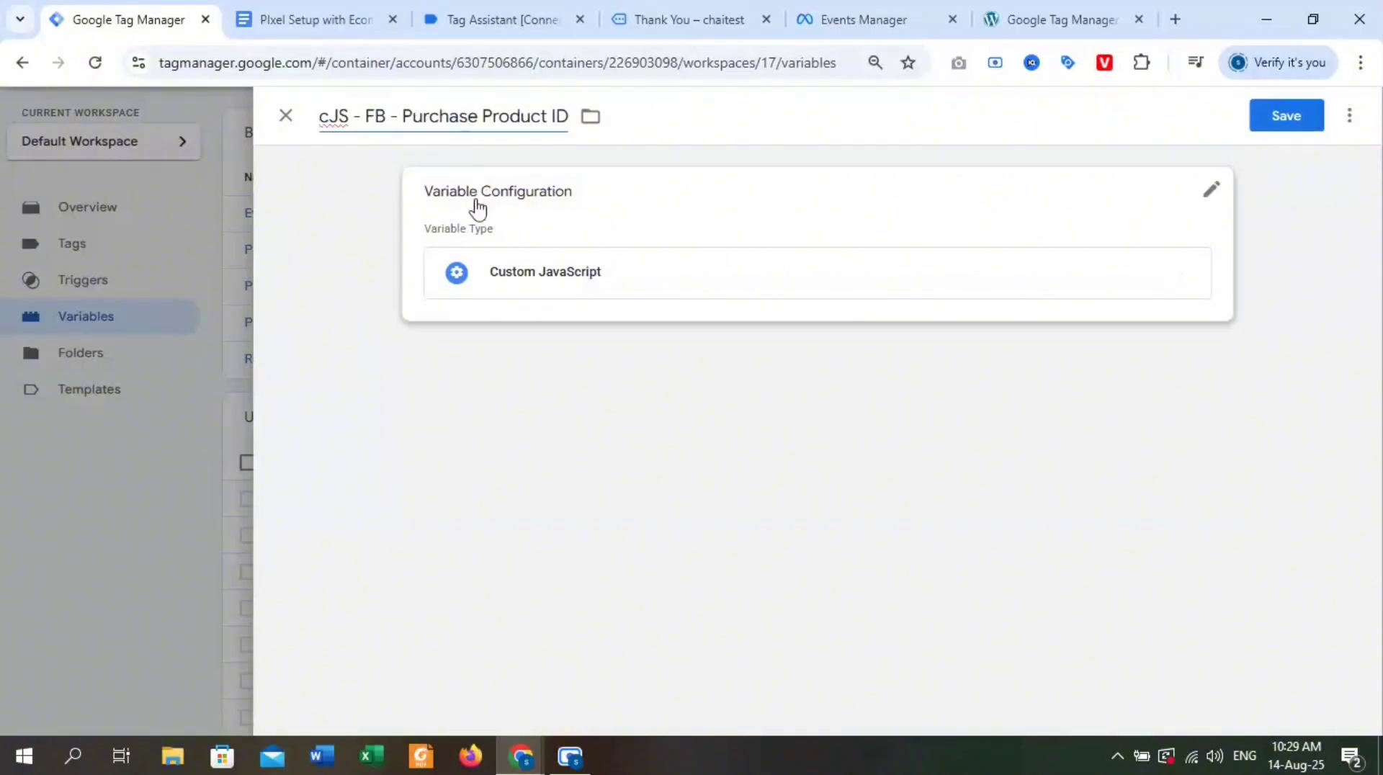
click(326, 132)
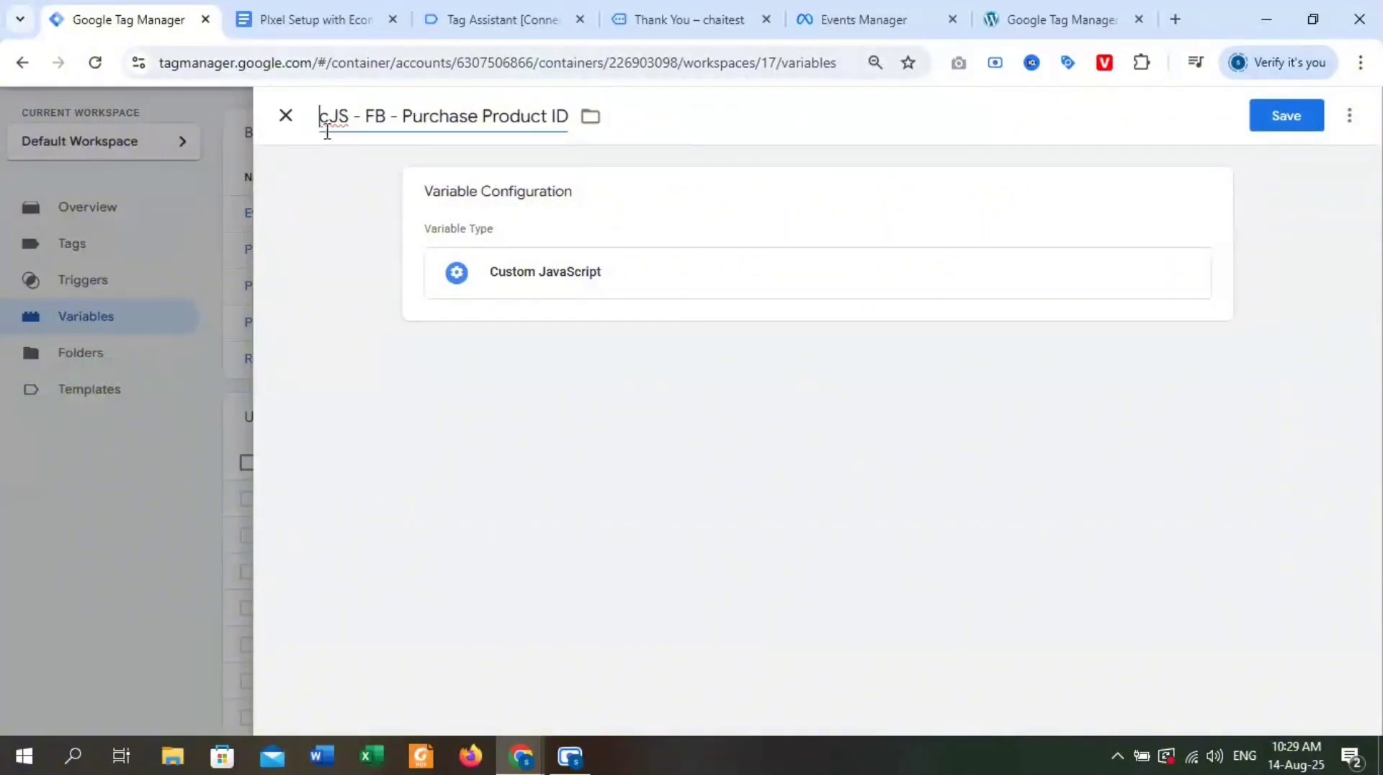
click(546, 274)
Copy the item_id function from the Google Docs notes into the Purchase Product ID variable's Custom JavaScript code in Tag Manager and save it.
click(317, 16)
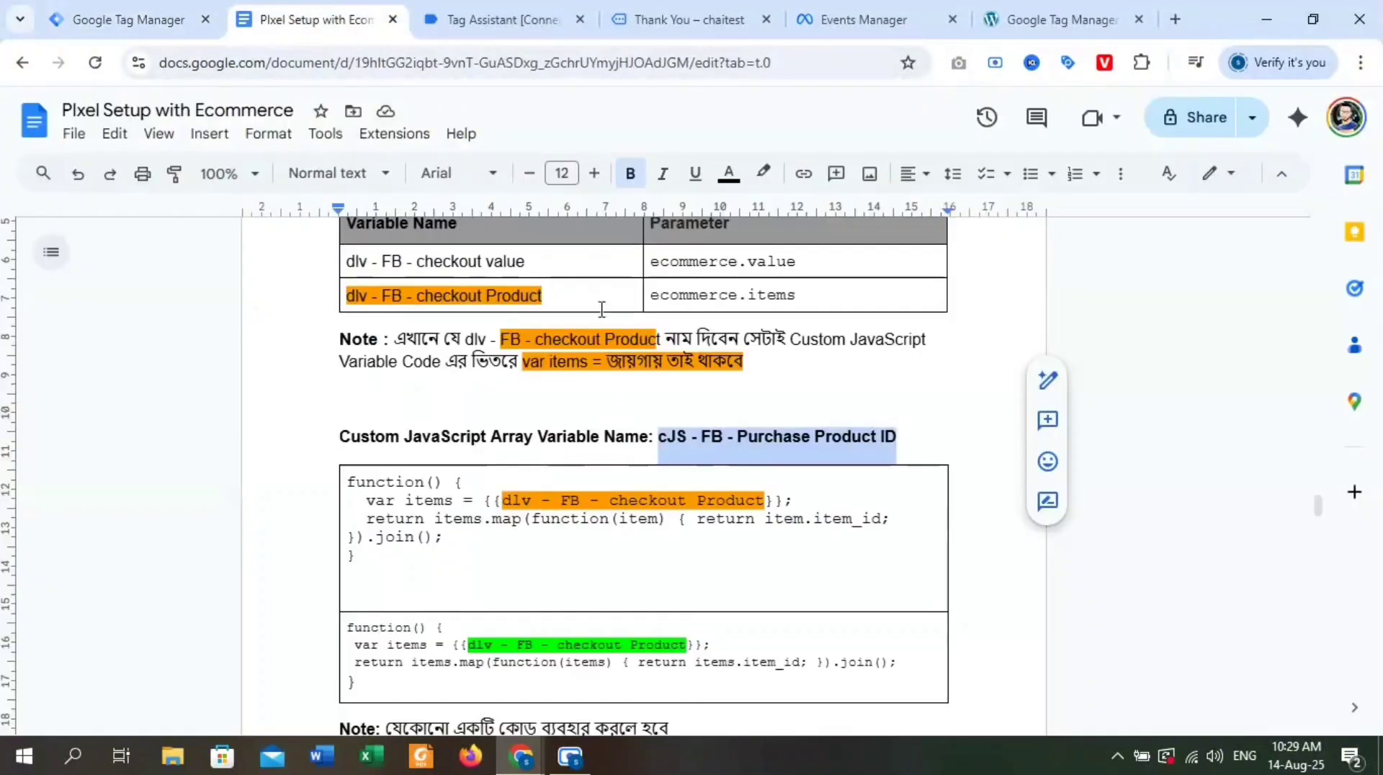
drag(348, 574, 343, 525)
key(ctrl+c)
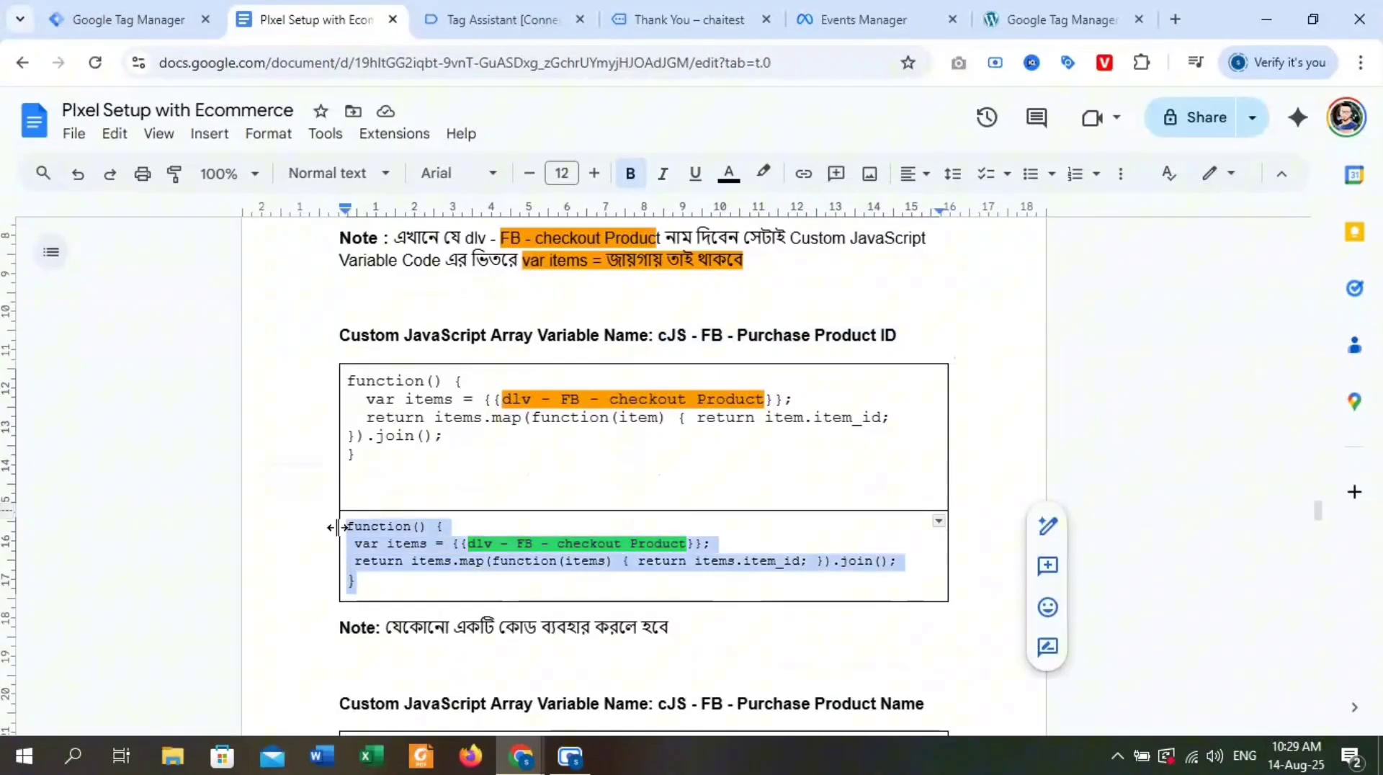
click(88, 16)
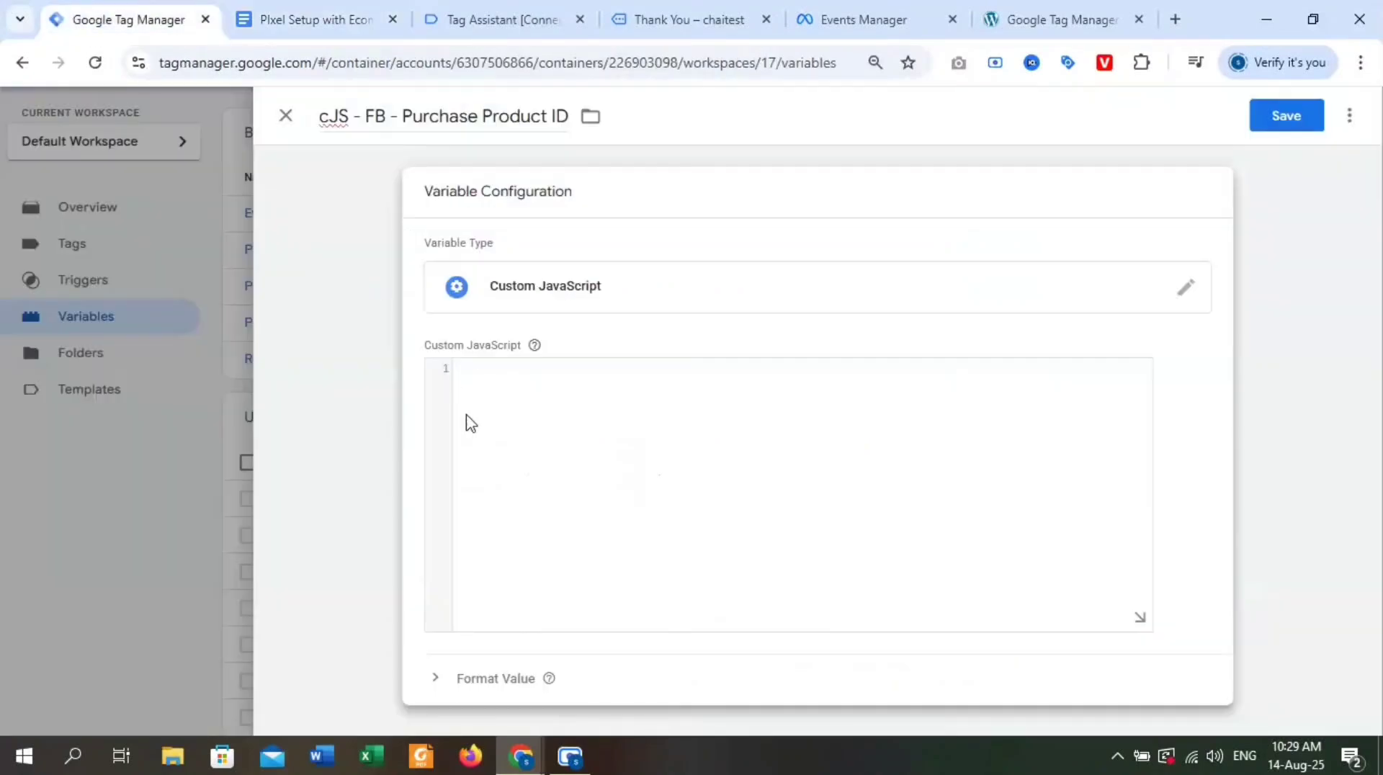
click(463, 389)
key(ctrl+v)
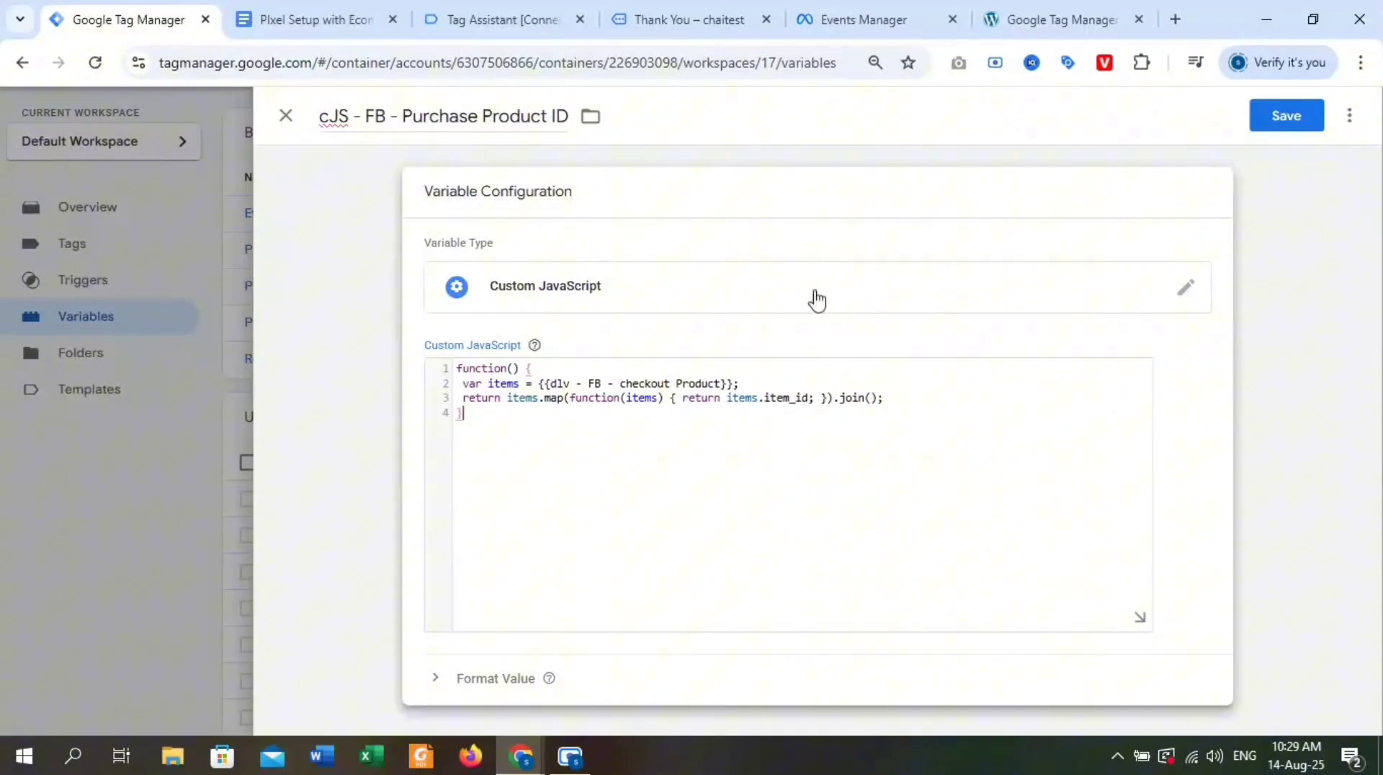
click(1287, 115)
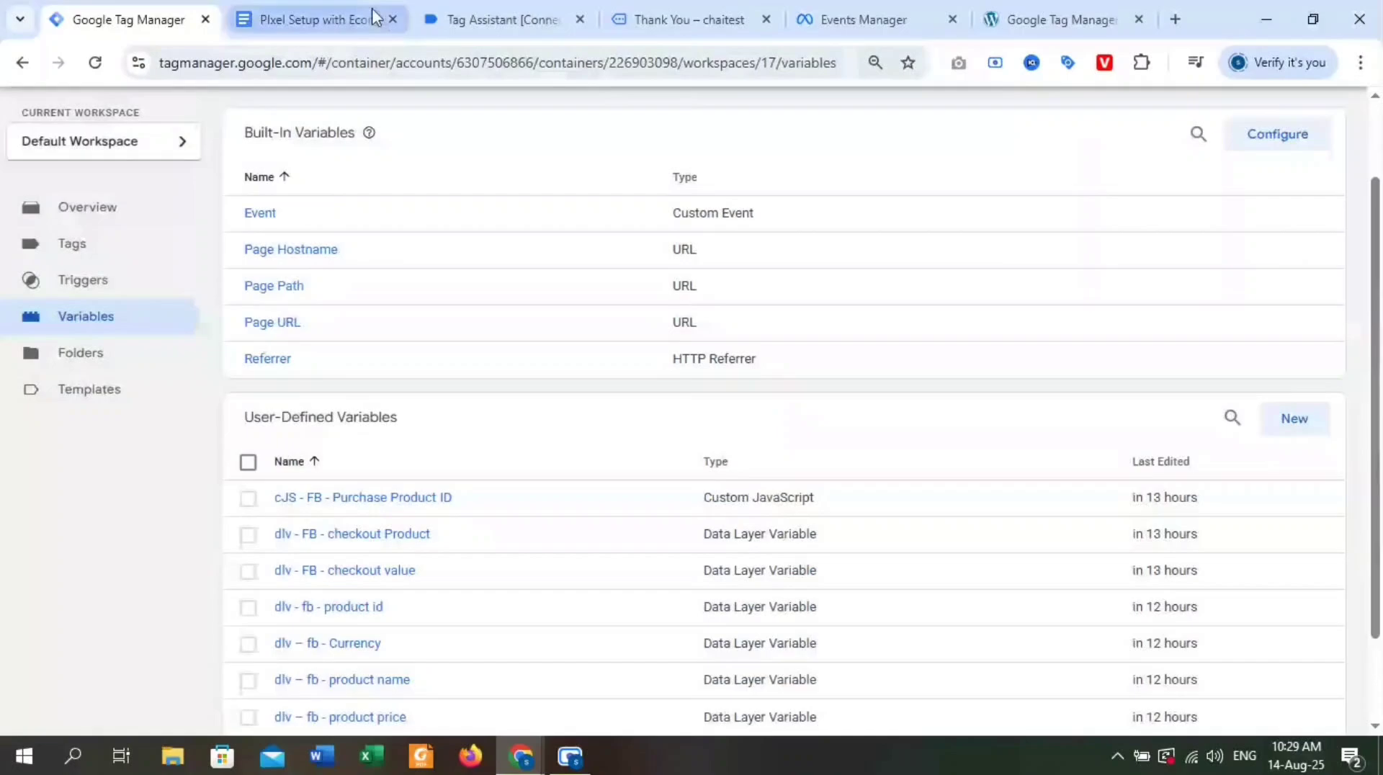
Copy "cJS - FB - Purchase Product Name" from the Google Docs notes and start a new Tag Manager variable with that name.
click(373, 18)
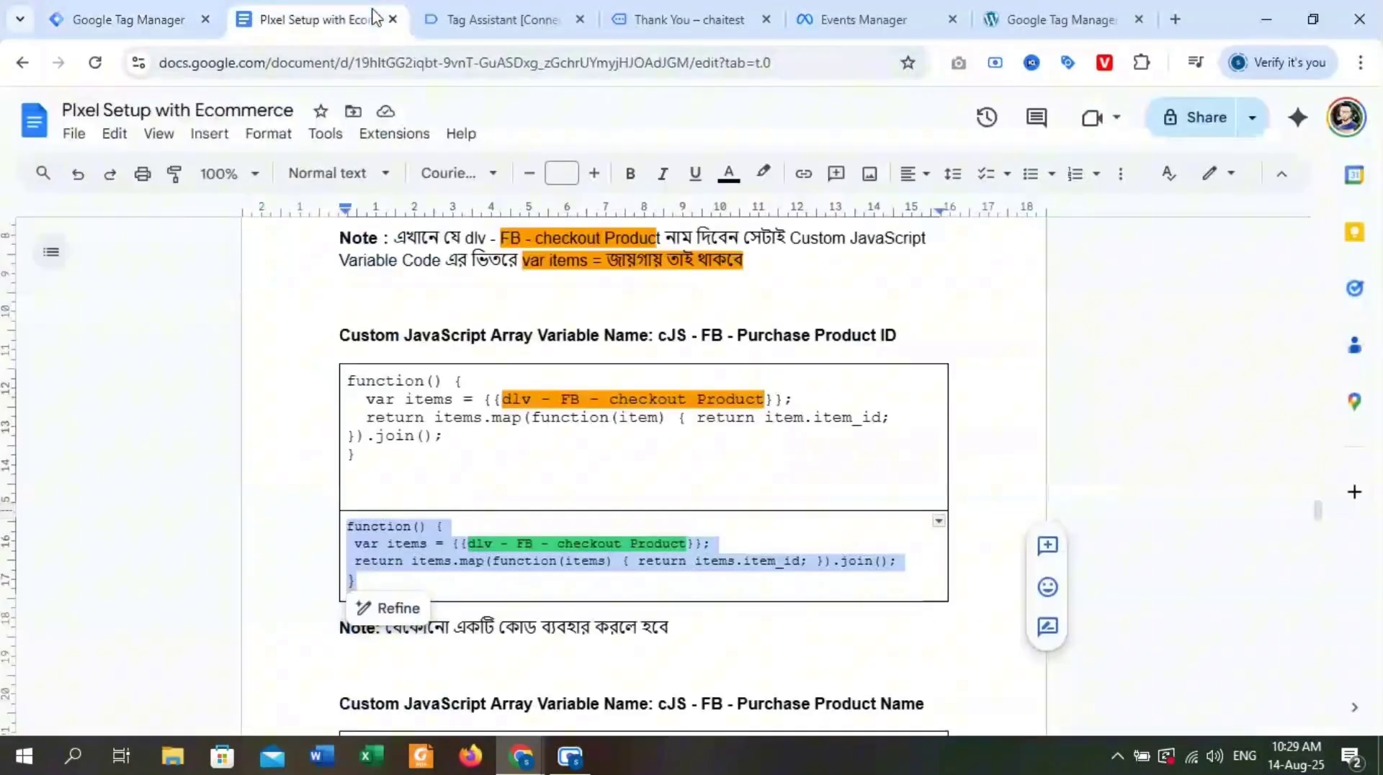
scroll(617, 476, down, 5)
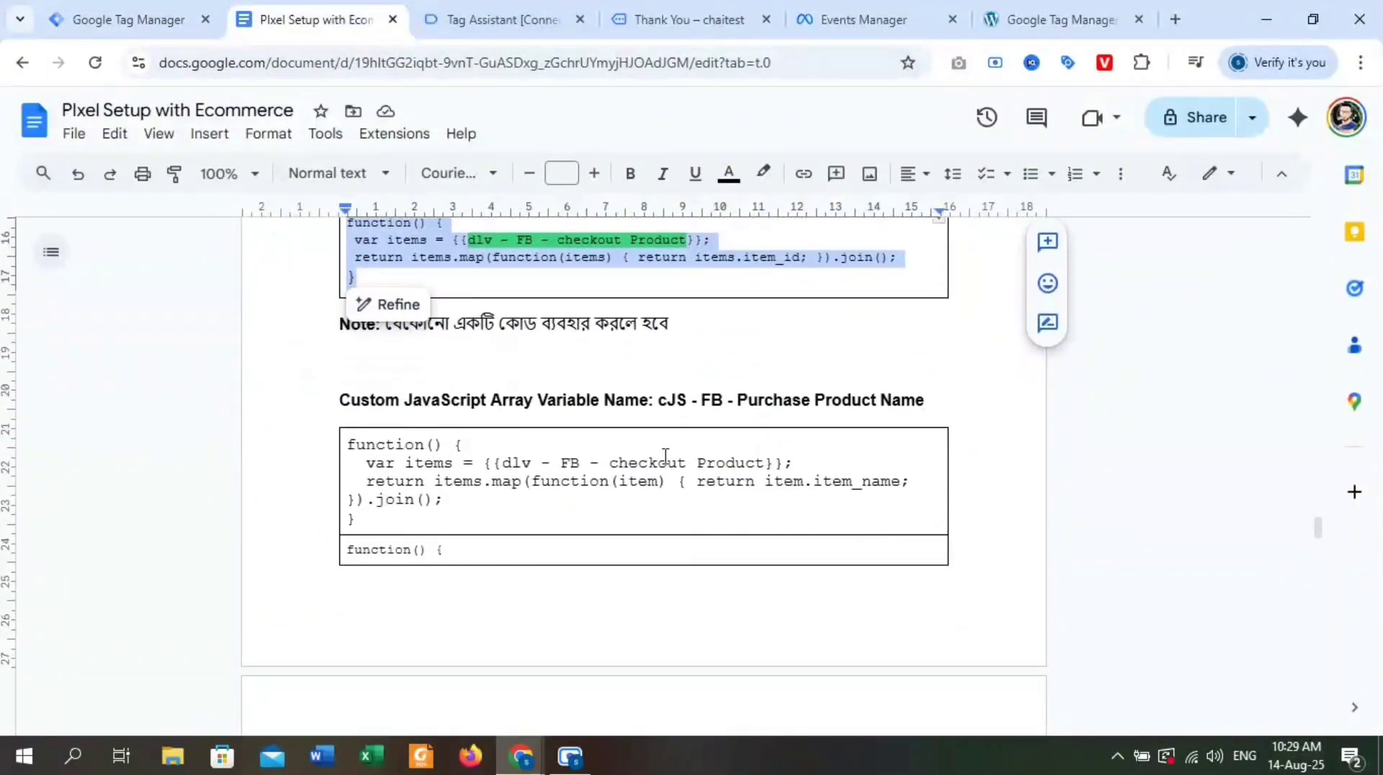
drag(929, 401, 670, 398)
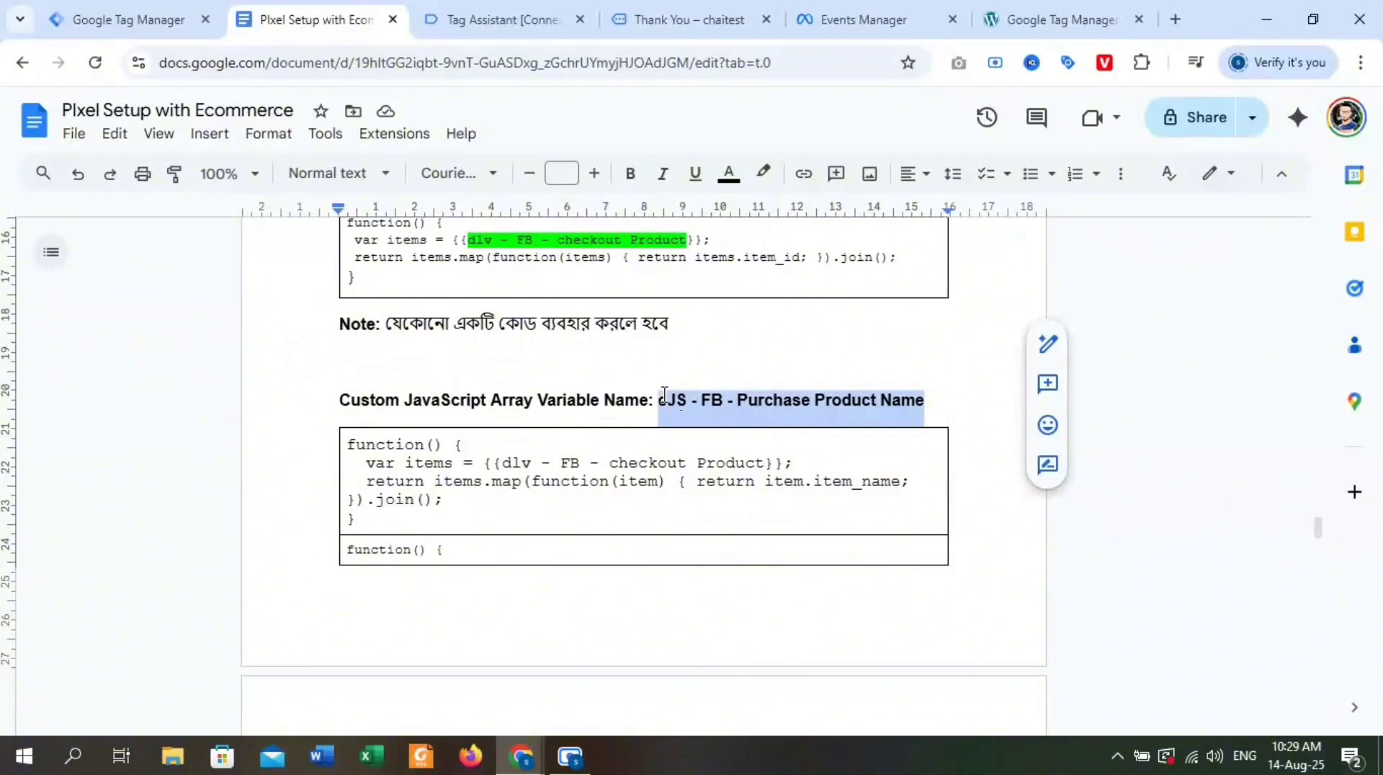
click(101, 19)
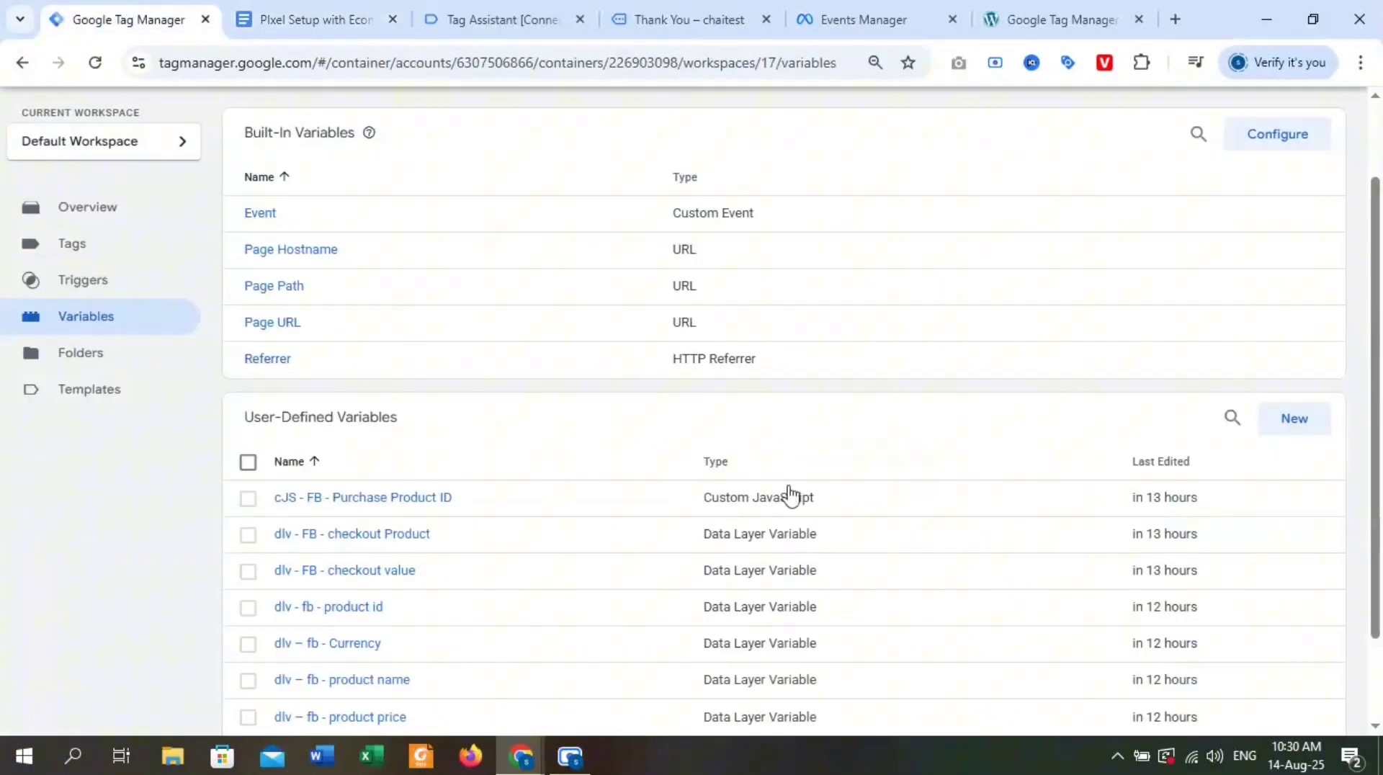
click(1301, 430)
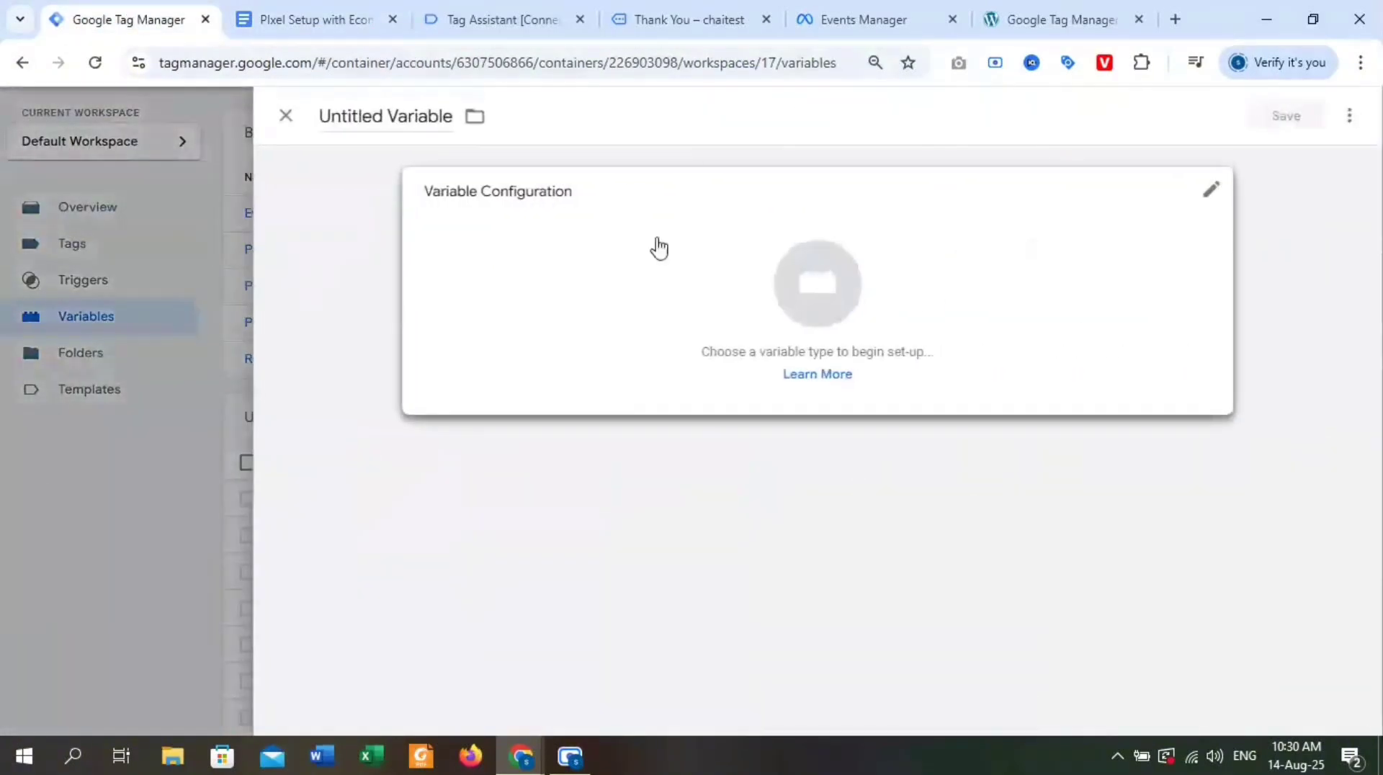
click(367, 113)
key(ctrl+a)
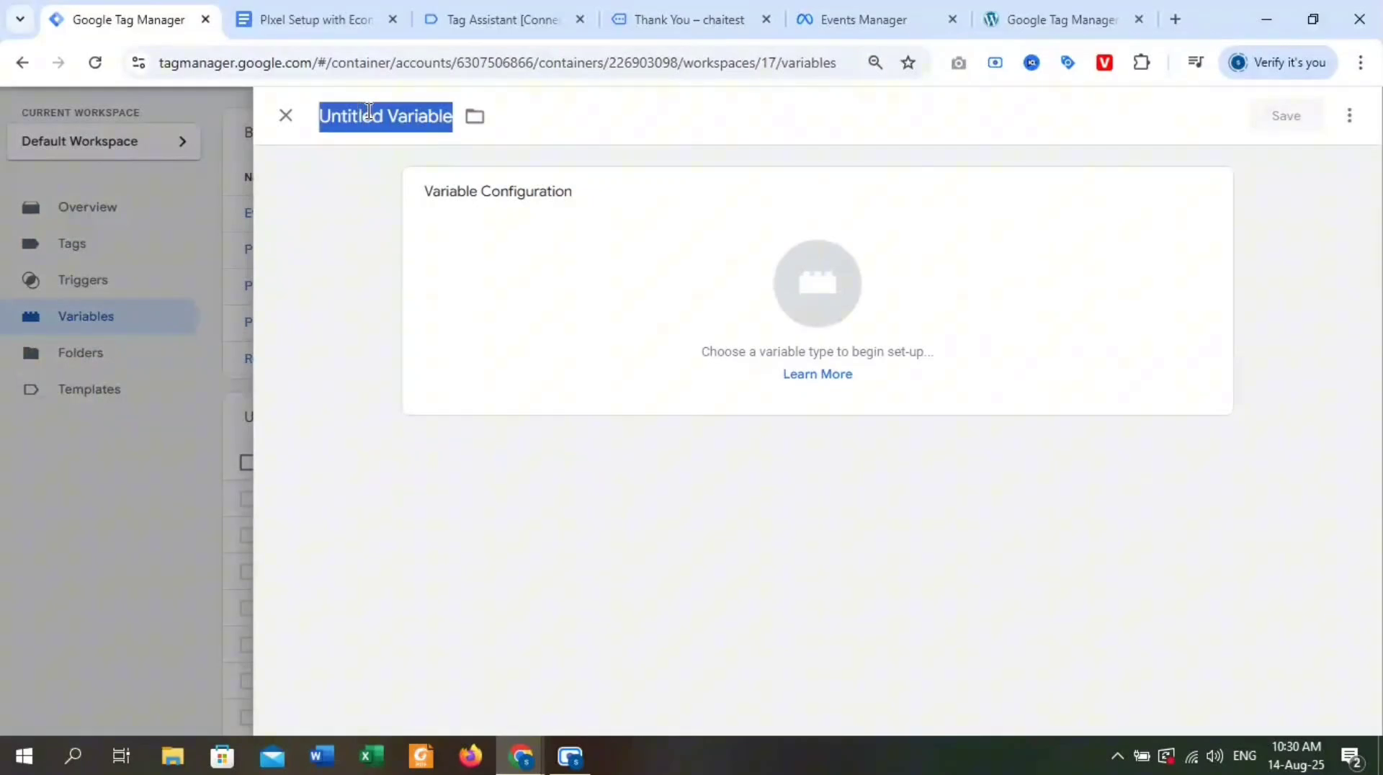
text(cJS - FB - Purchase Product Name)
Switch to the Google Docs notes and copy the complete function returning items.item_name, which spans the page break above the begin_checkout triggering note.
click(302, 16)
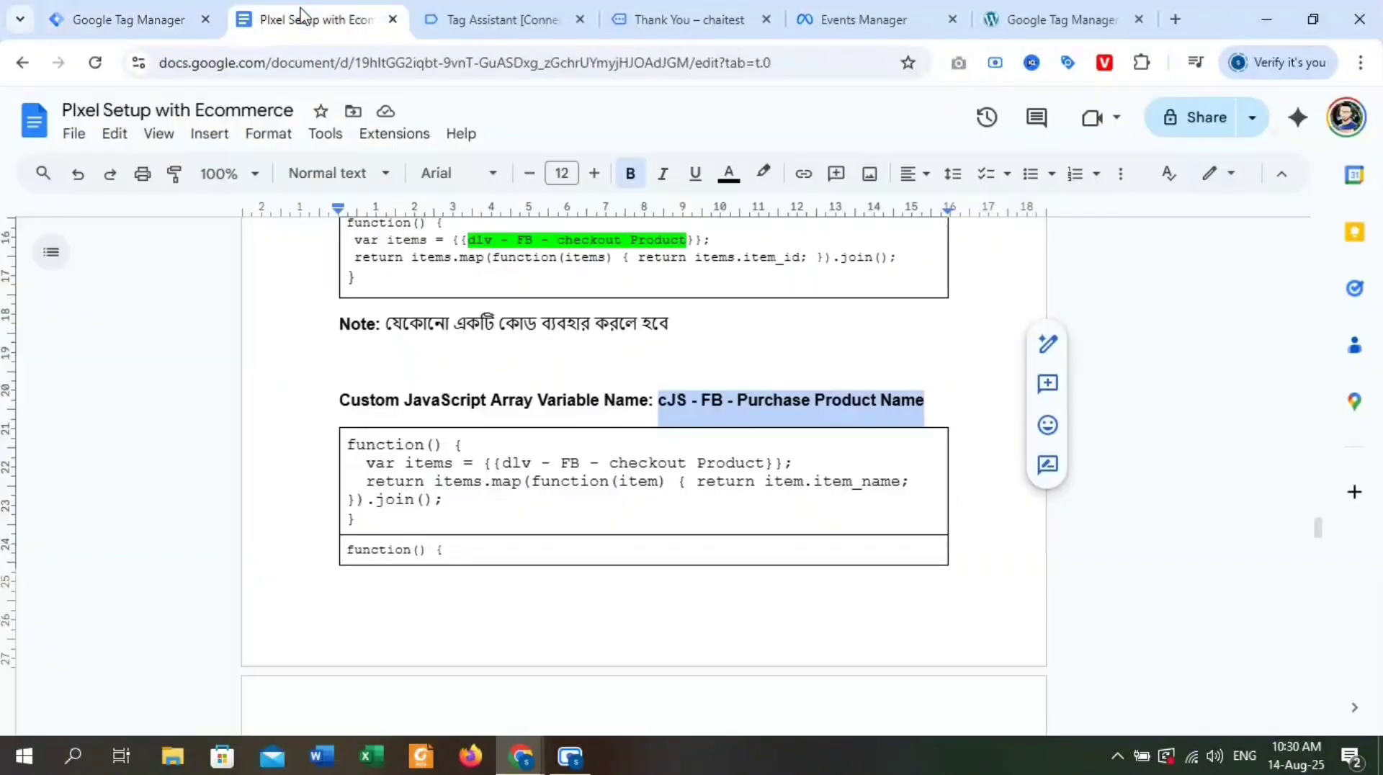
scroll(590, 432, down, 5)
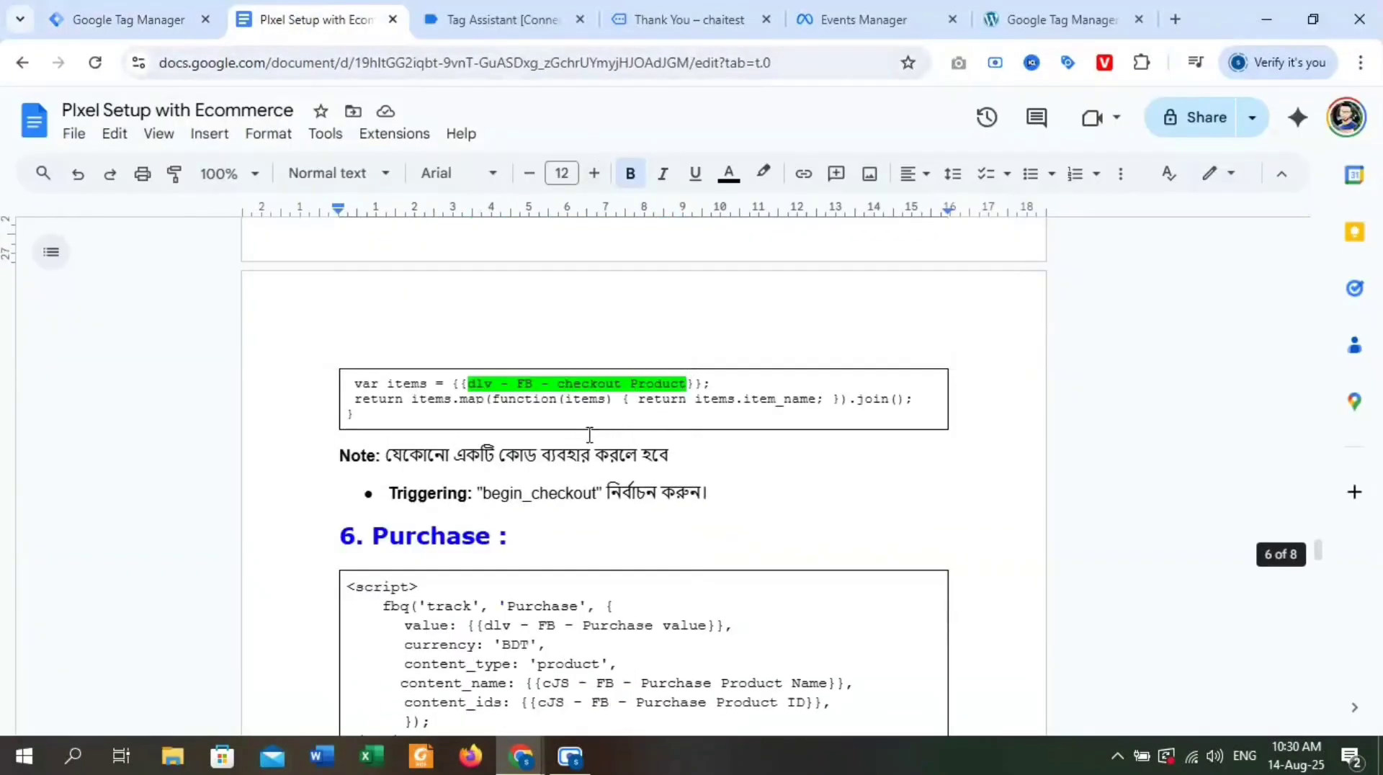
scroll(589, 437, up, 3)
scroll(516, 432, up, 2)
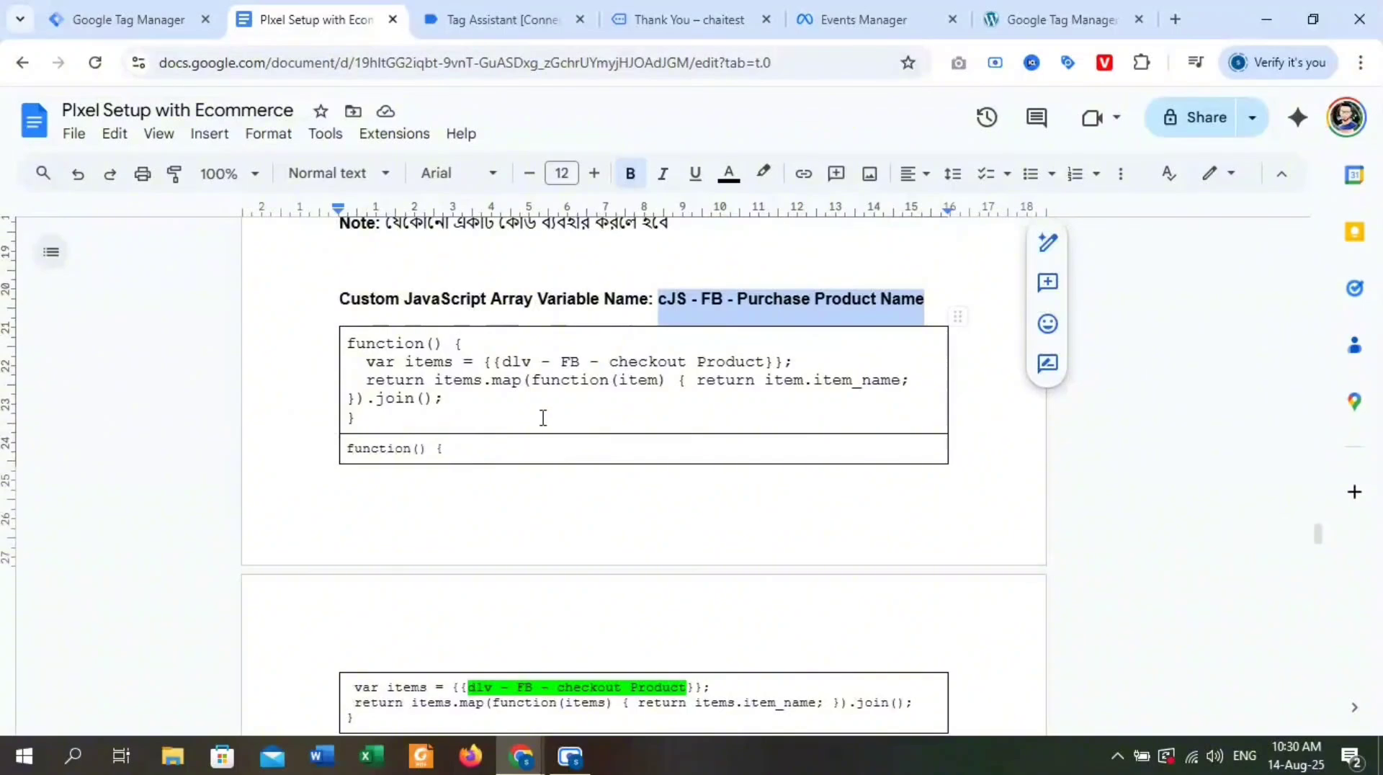
scroll(540, 417, down, 3)
drag(353, 516, 337, 251)
key(ctrl+c)
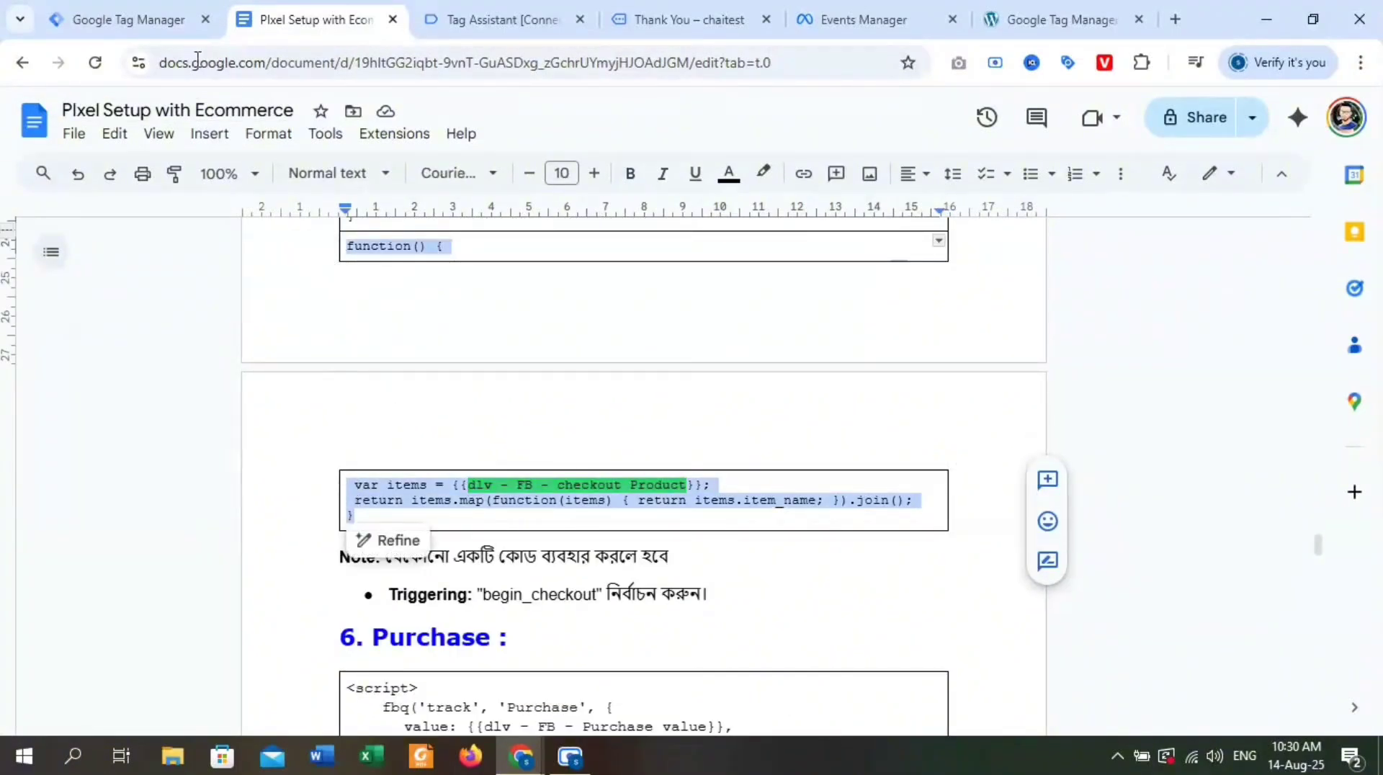
In Tag Manager, make the Purchase Product Name variable Custom JavaScript, insert the copied item_name function and save it.
click(119, 20)
click(828, 272)
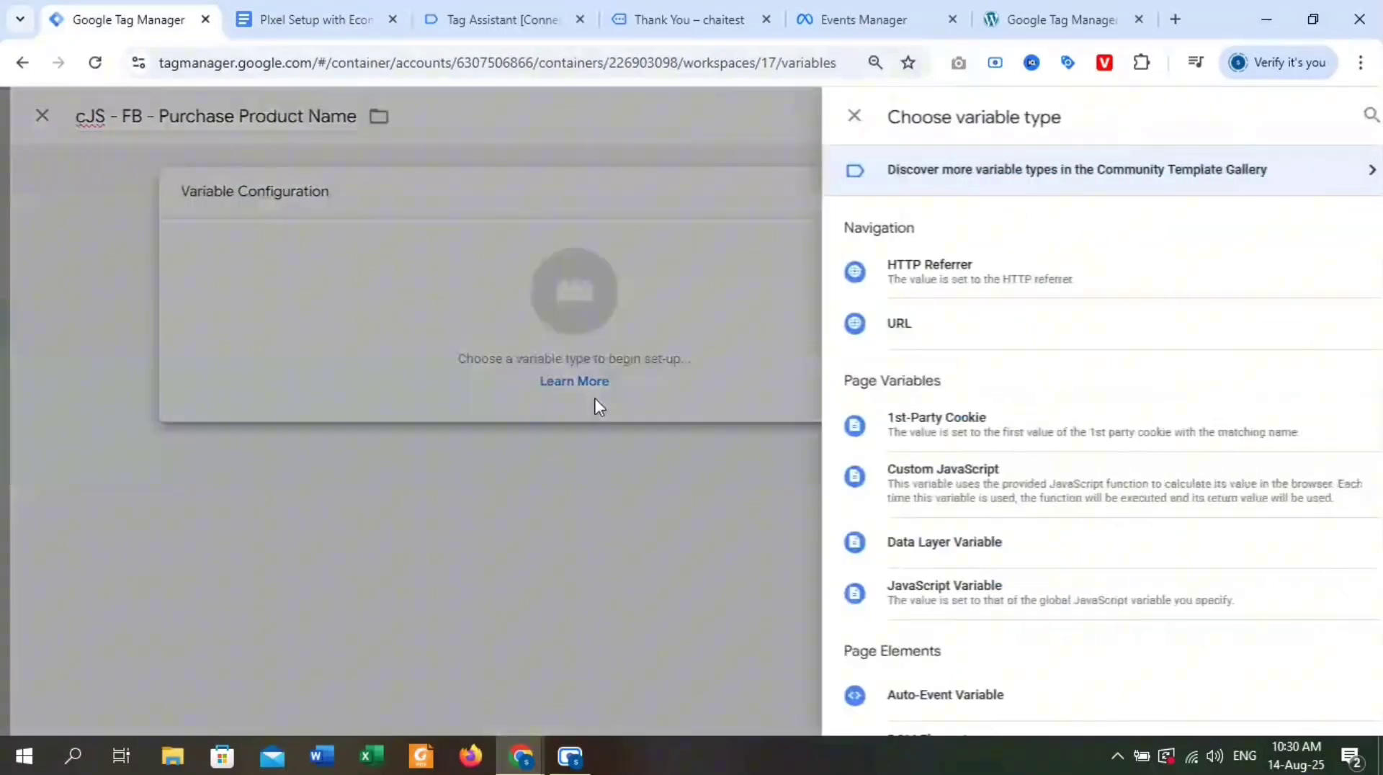
click(994, 488)
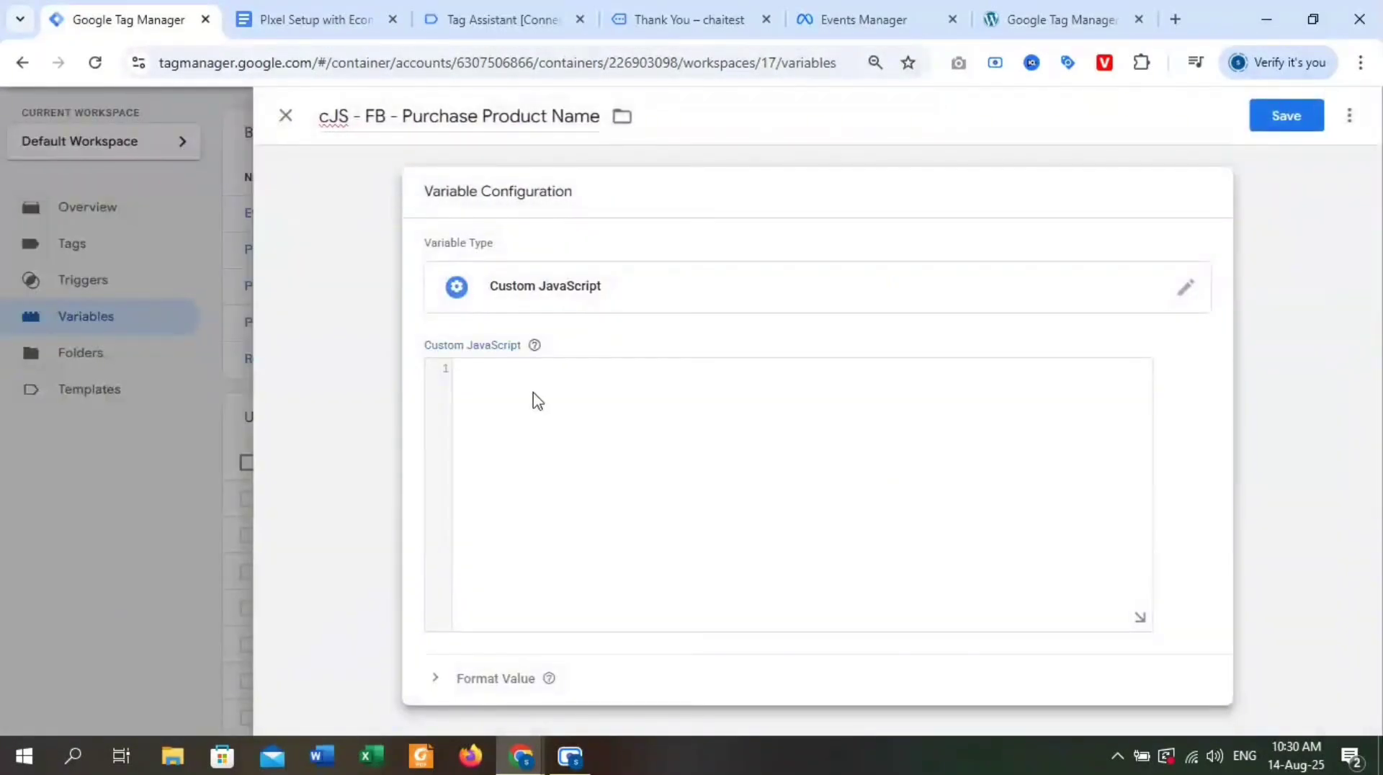
click(537, 401)
key(ctrl+v)
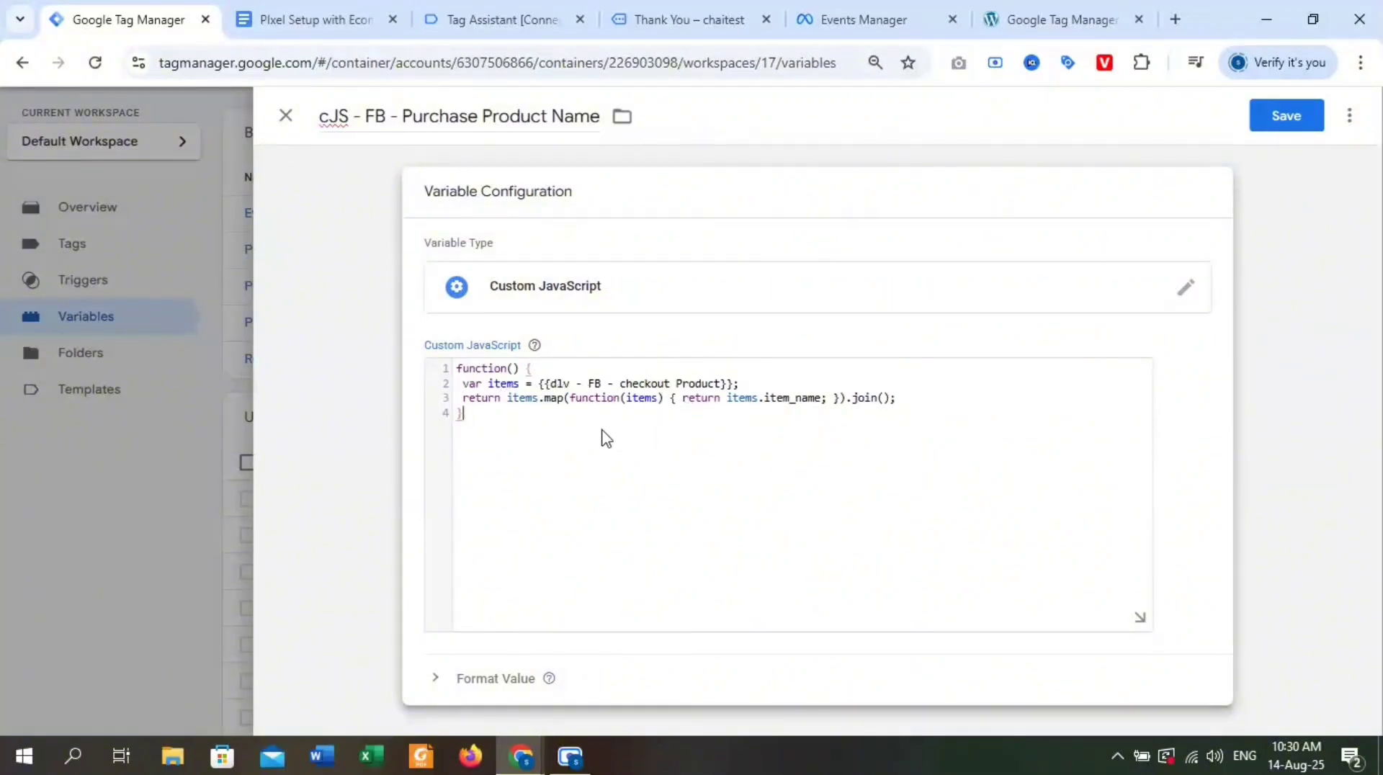
click(1282, 121)
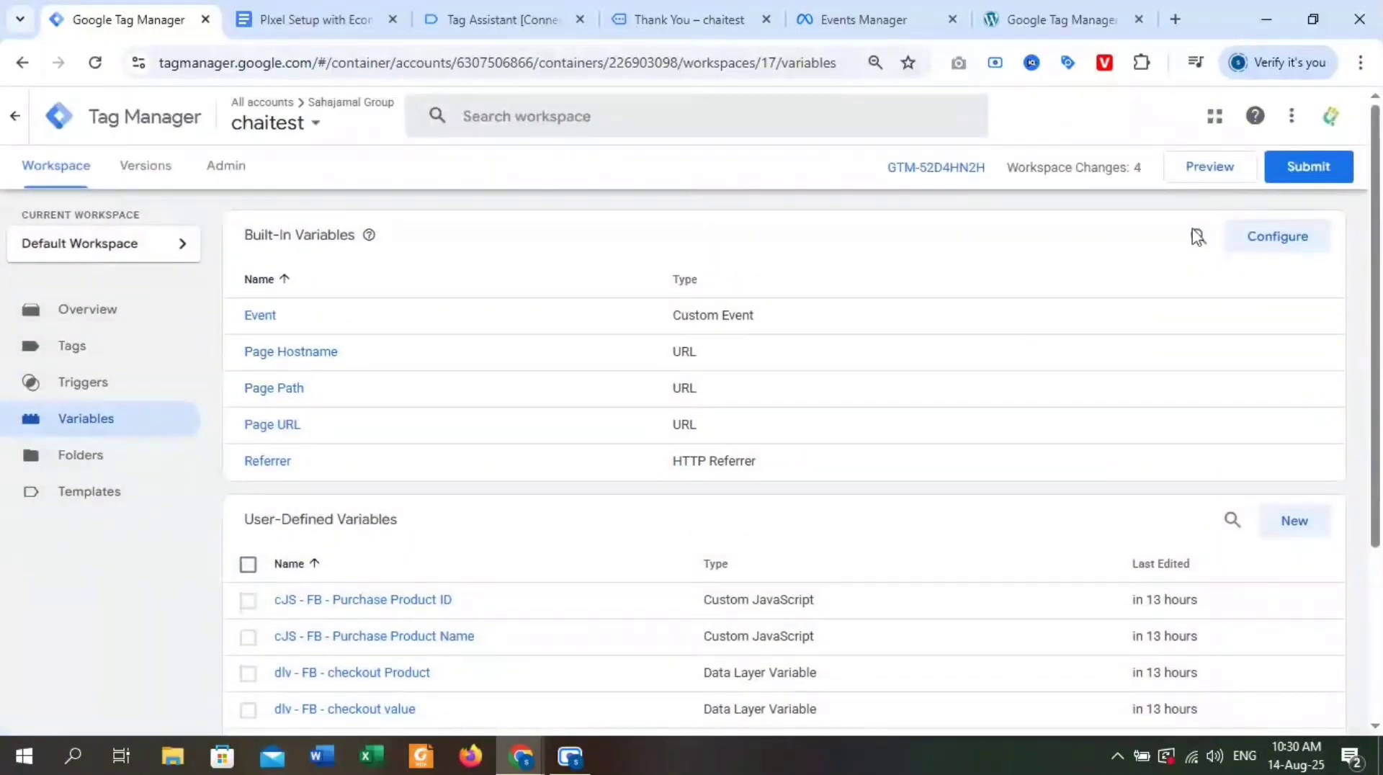
Go to the workspace's triggers and start a new trigger.
scroll(843, 448, down, 3)
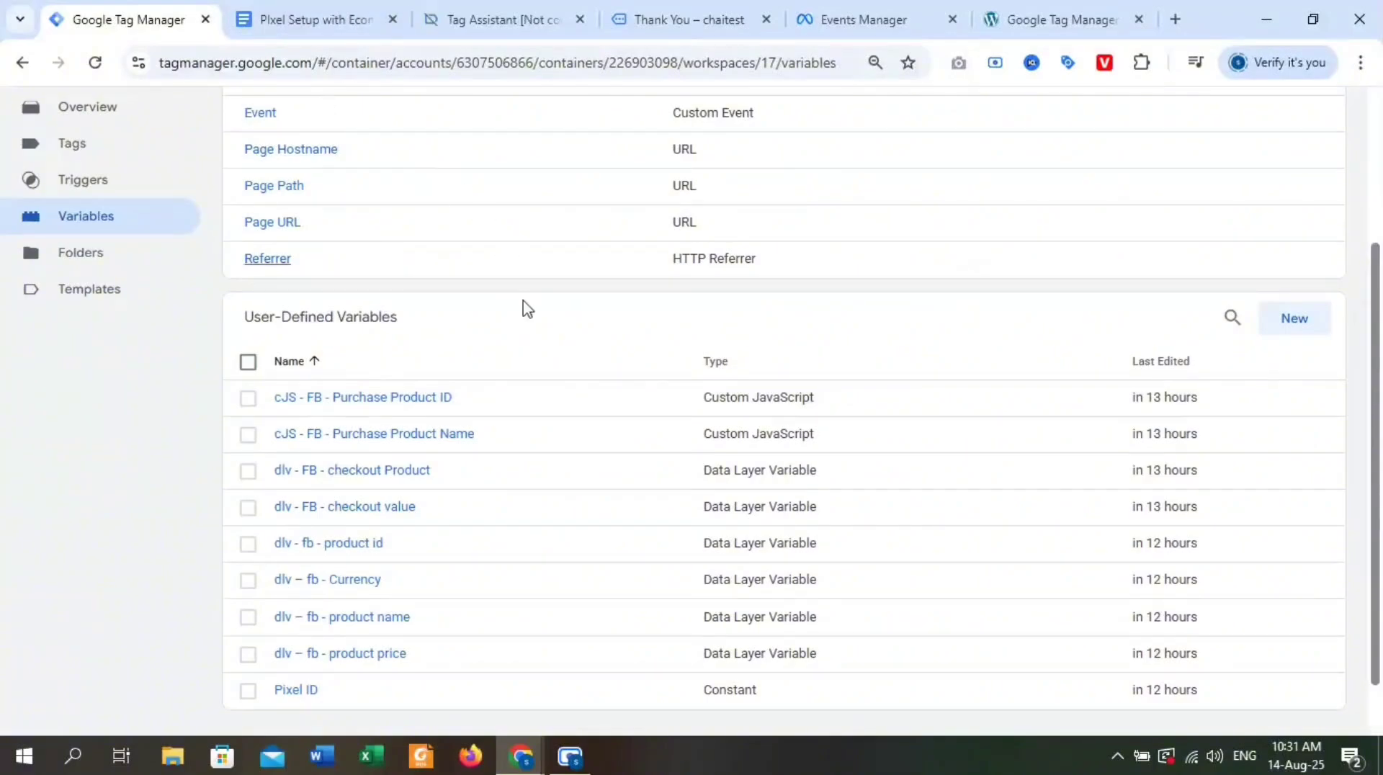
scroll(547, 223, up, 3)
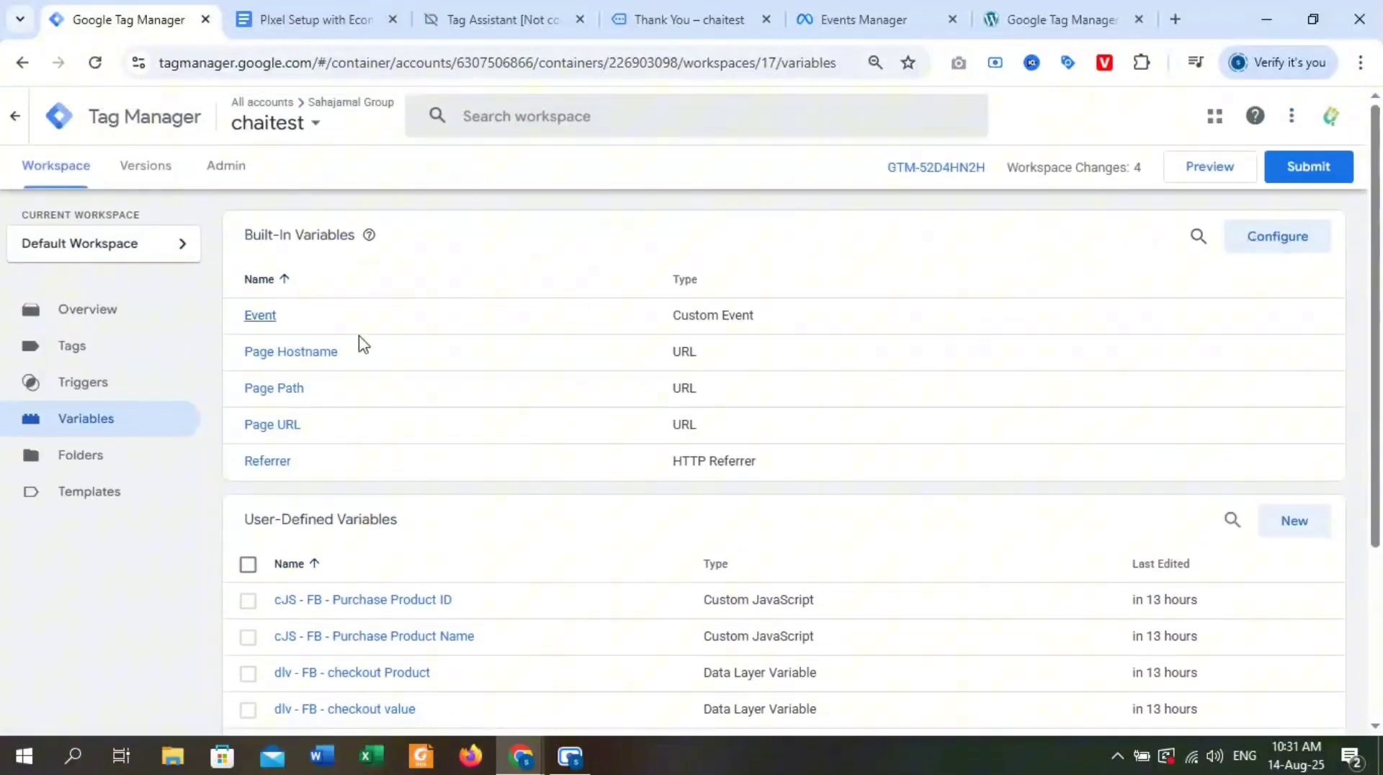
click(120, 353)
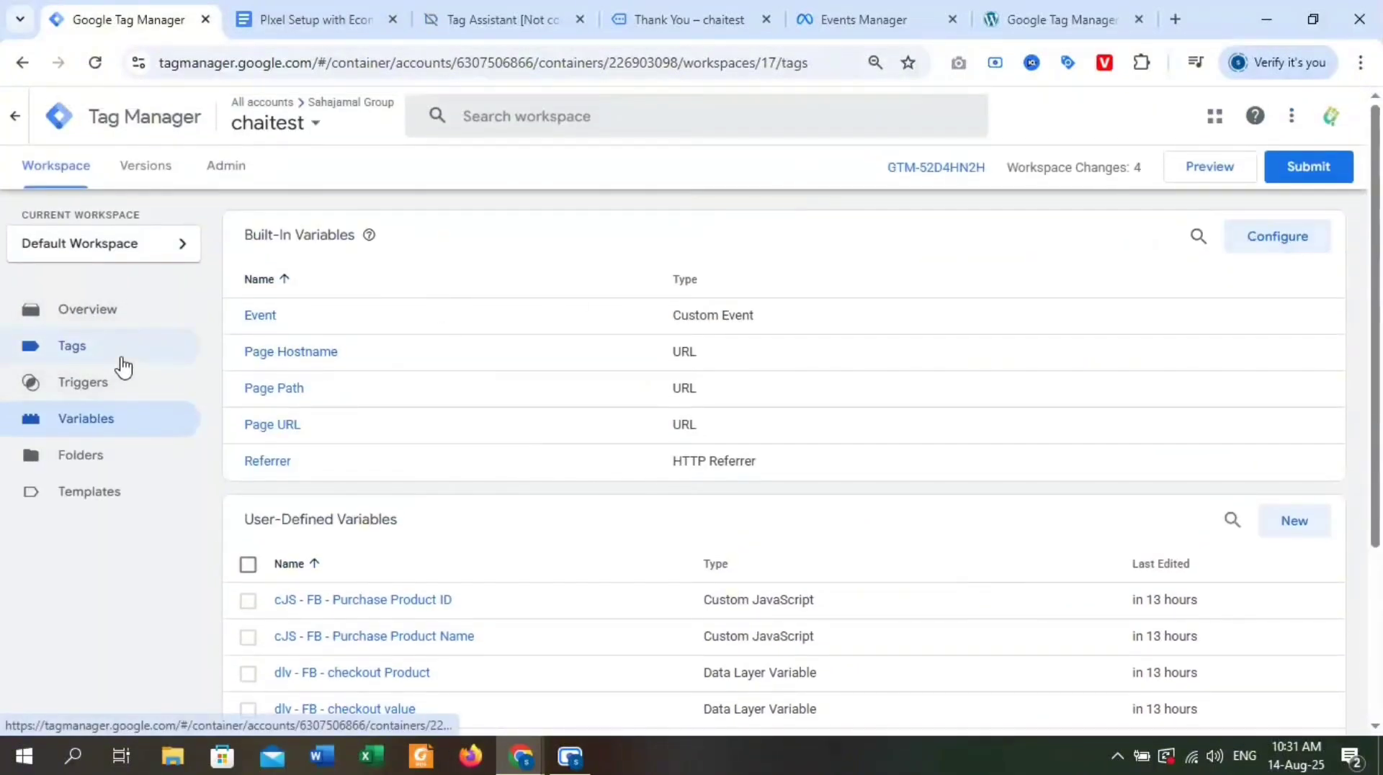
click(101, 398)
click(1305, 240)
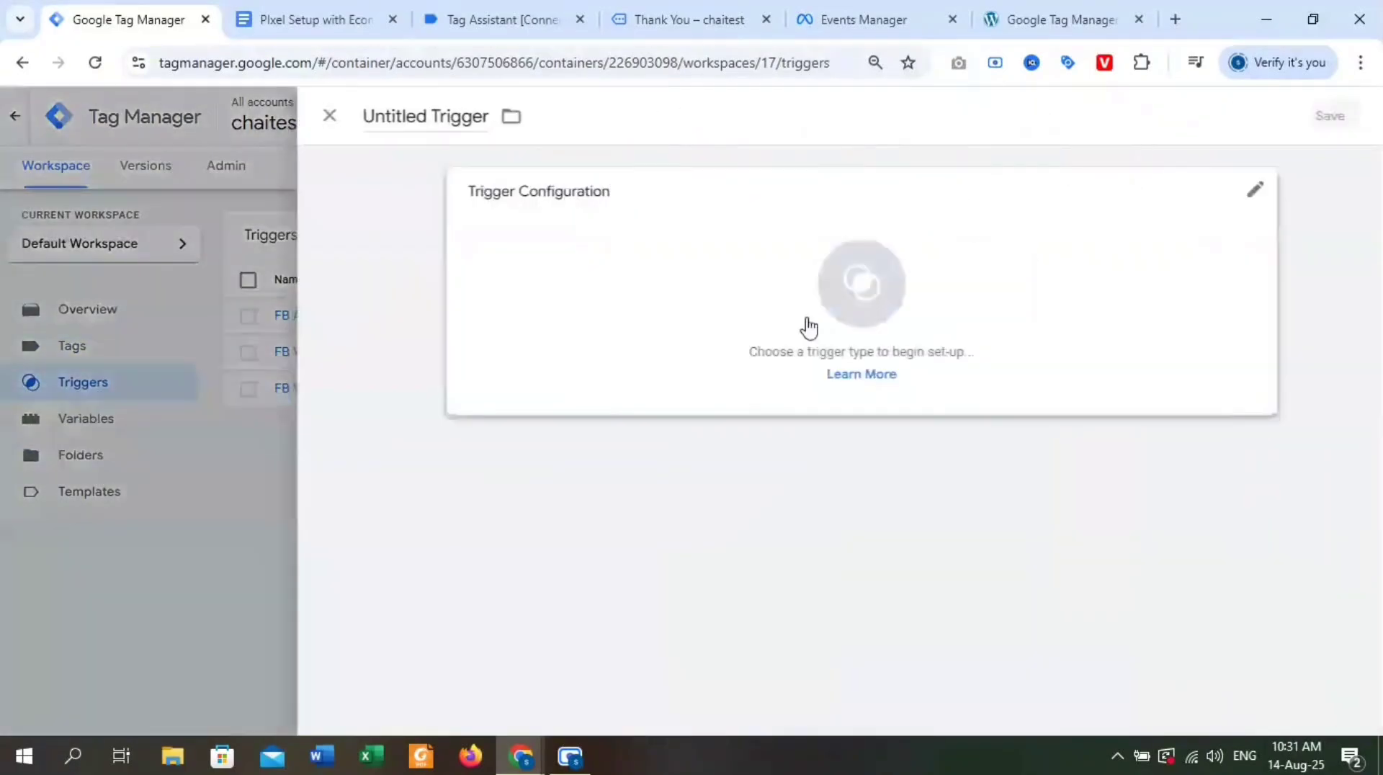
Switch to Tag Assistant and copy the event name begin_checkout from the begin_checkout event's data layer.
click(338, 20)
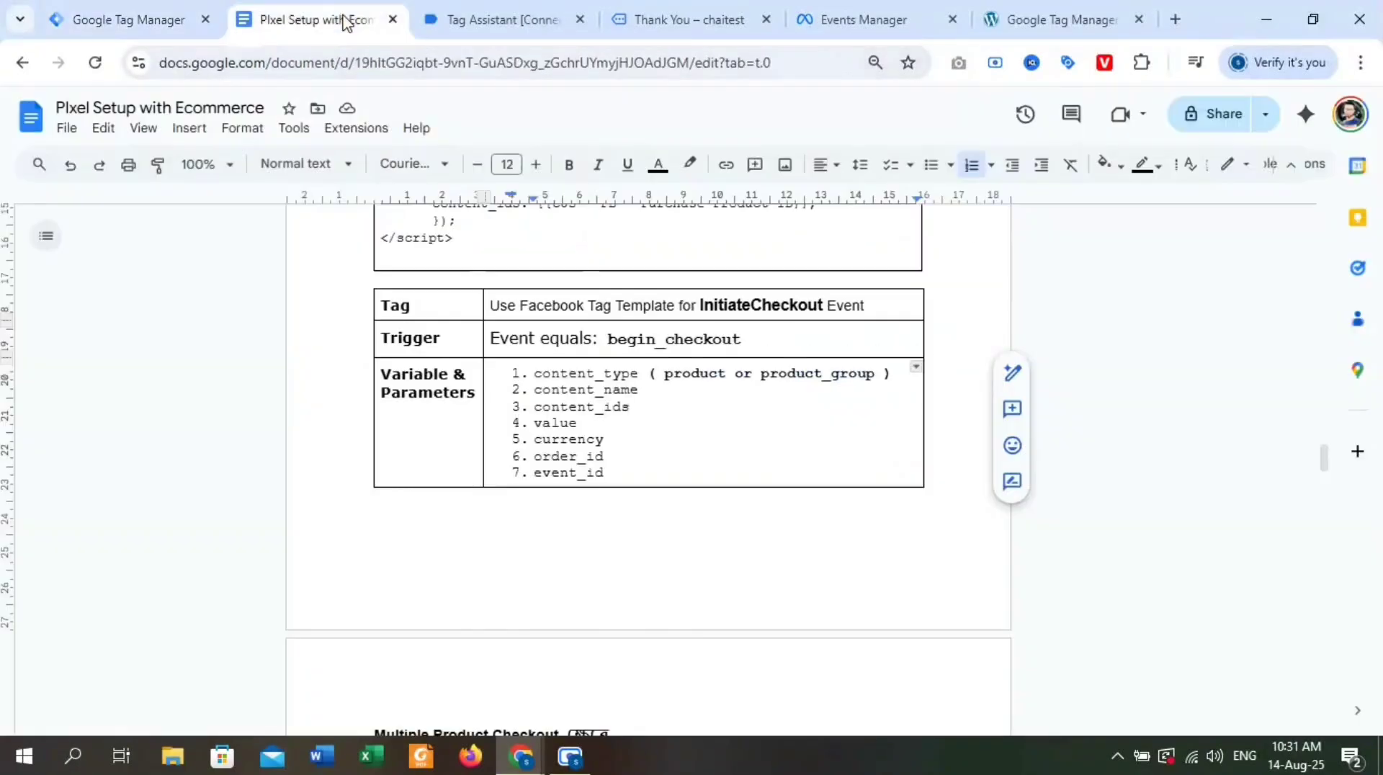
click(488, 10)
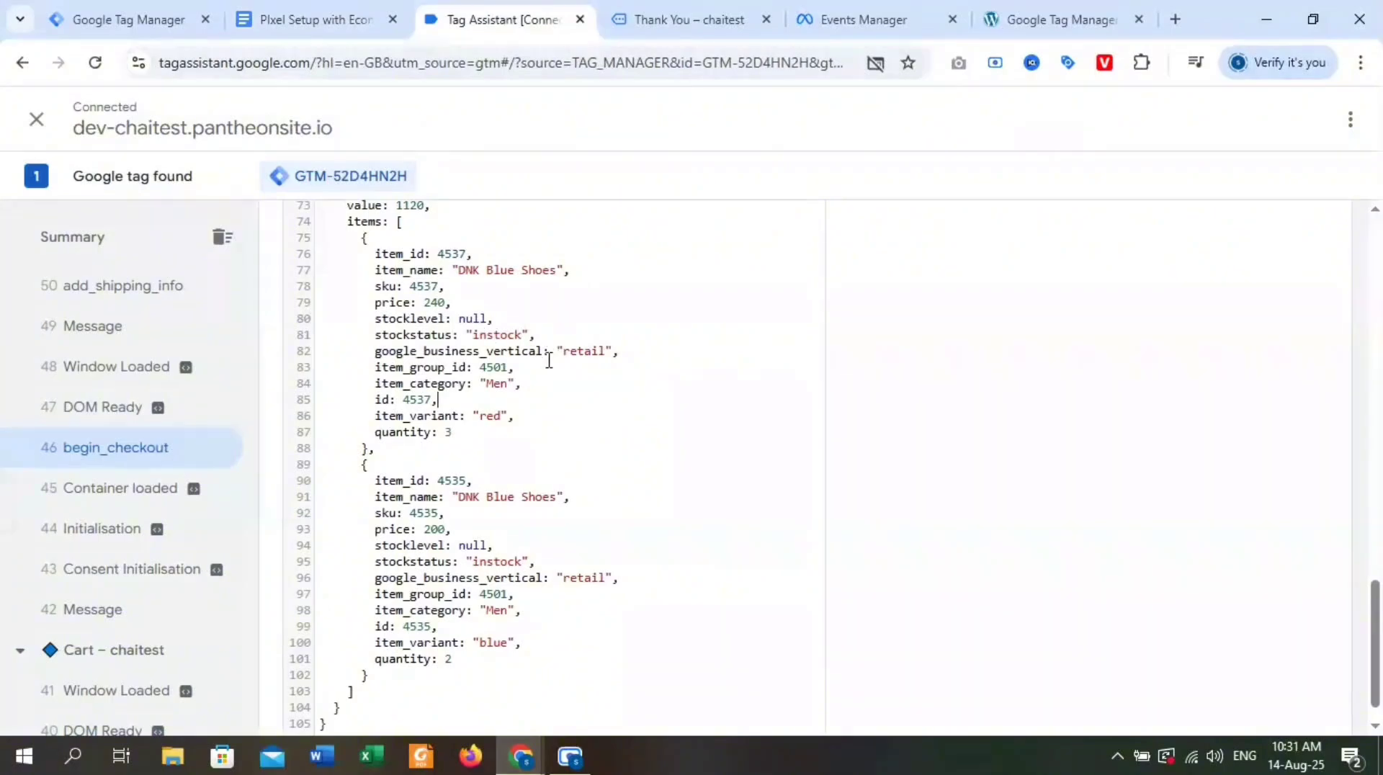
scroll(522, 388, up, 5)
scroll(490, 403, down, 7)
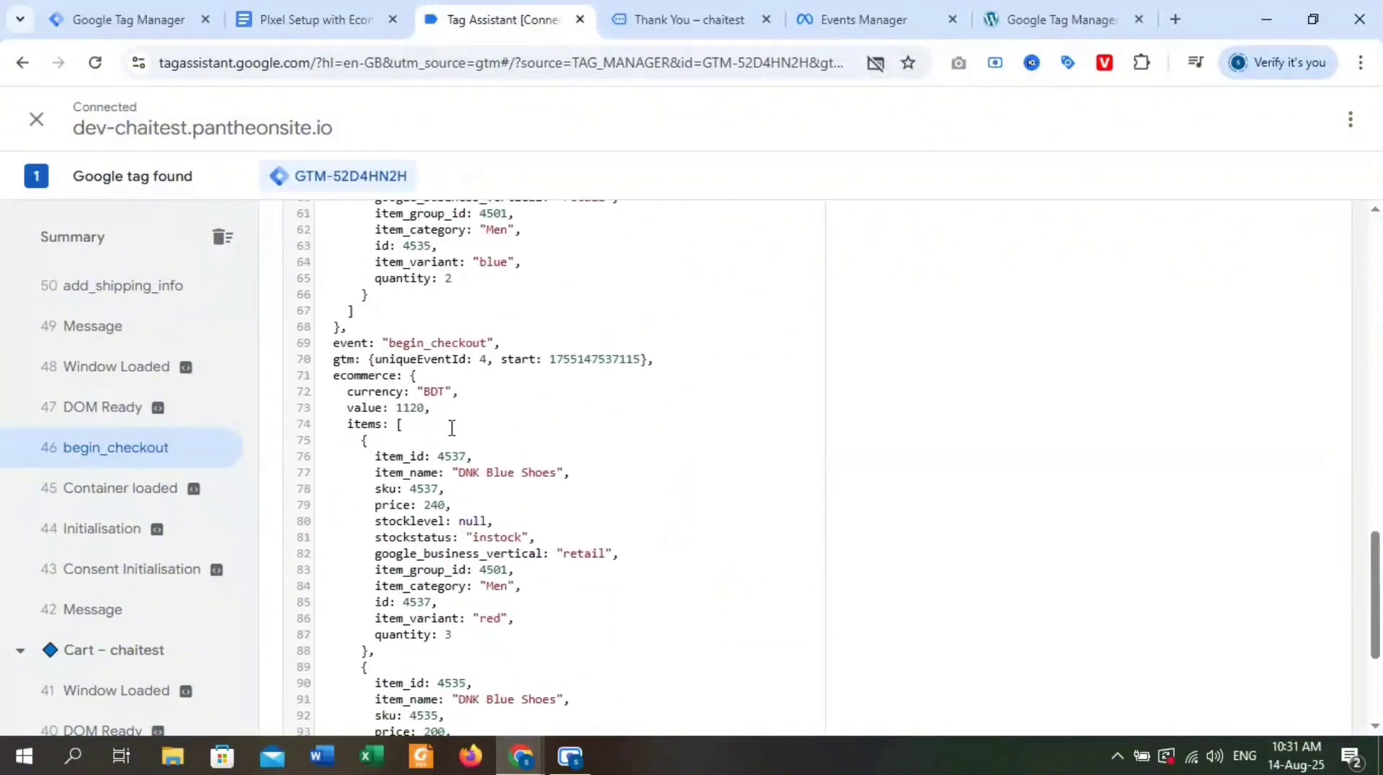
double_click(425, 343)
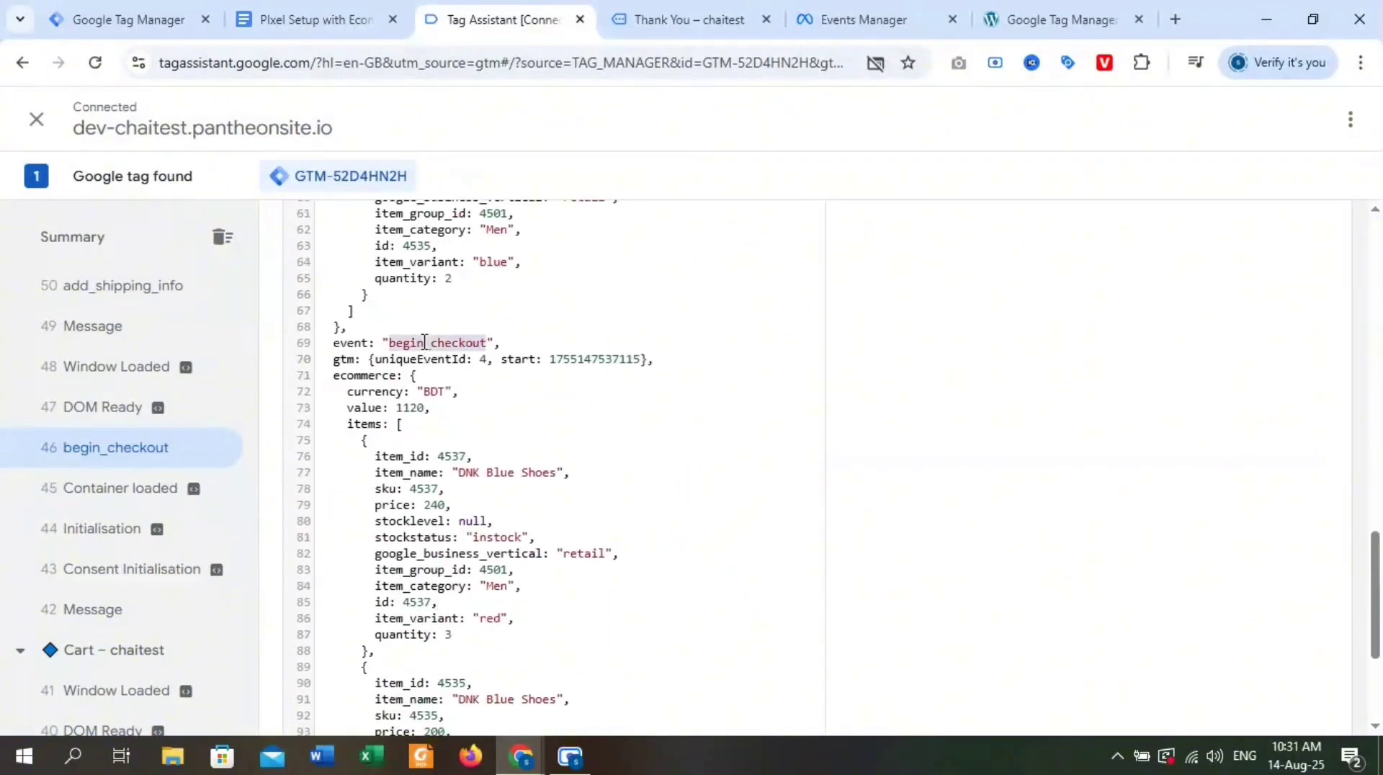
click(310, 18)
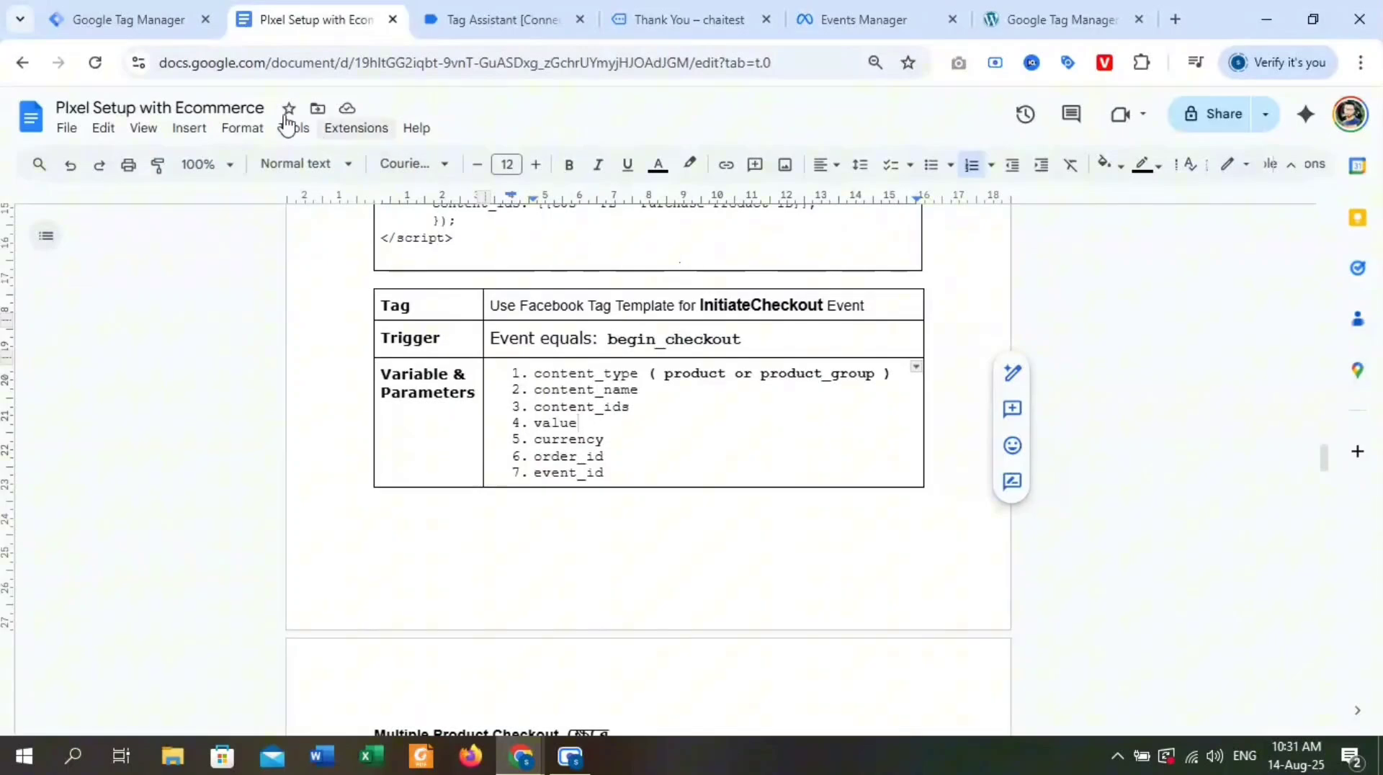
In Tag Manager, make the new trigger a Custom Event with event name begin_checkout, firing on all custom events.
click(170, 21)
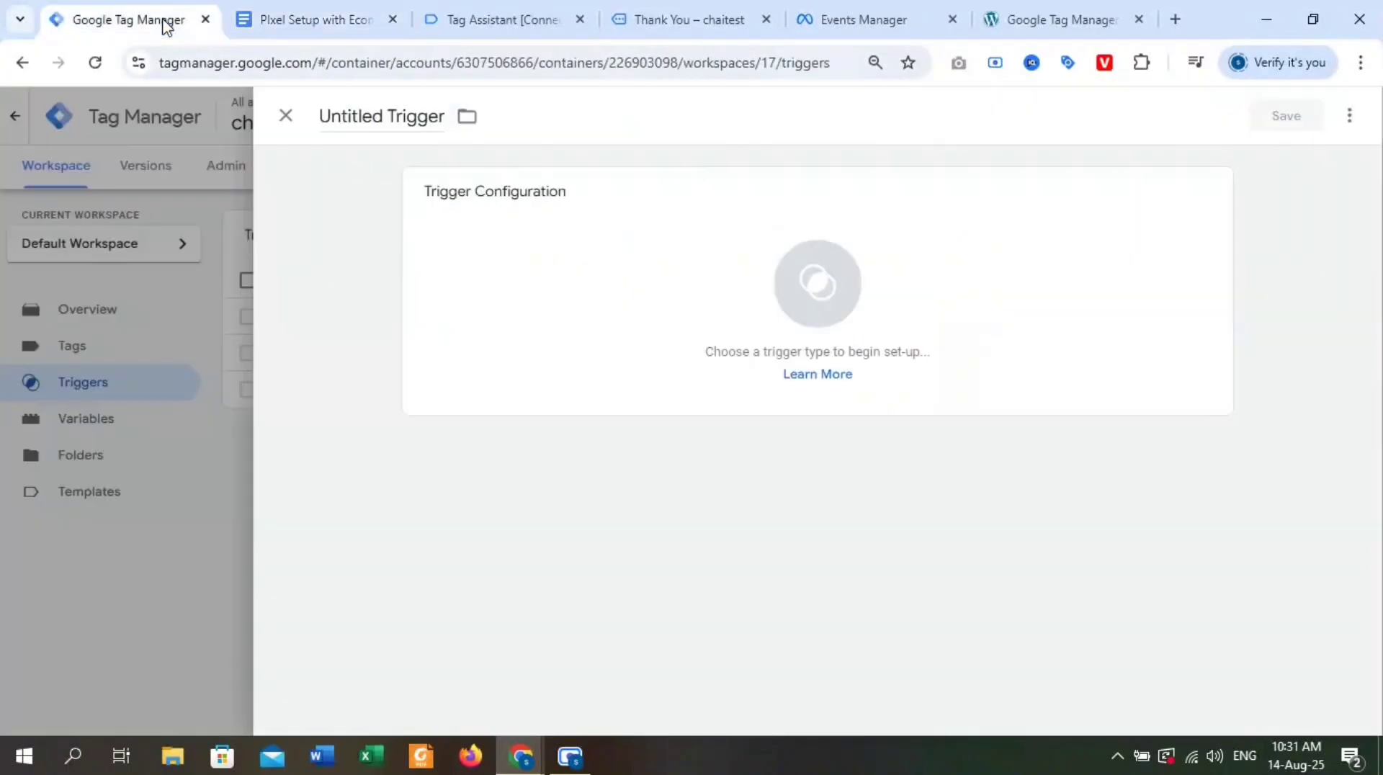
click(849, 309)
scroll(969, 513, down, 4)
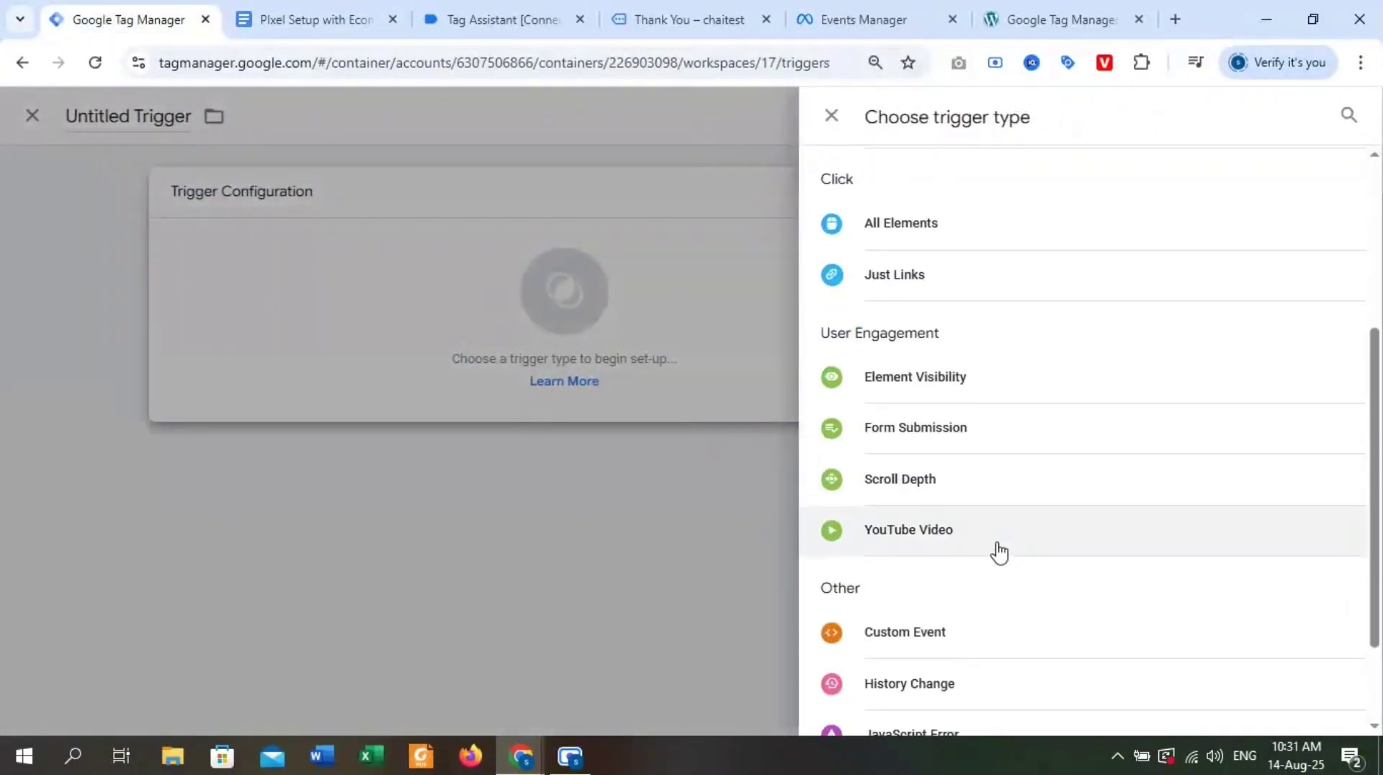
scroll(973, 553, down, 2)
click(962, 551)
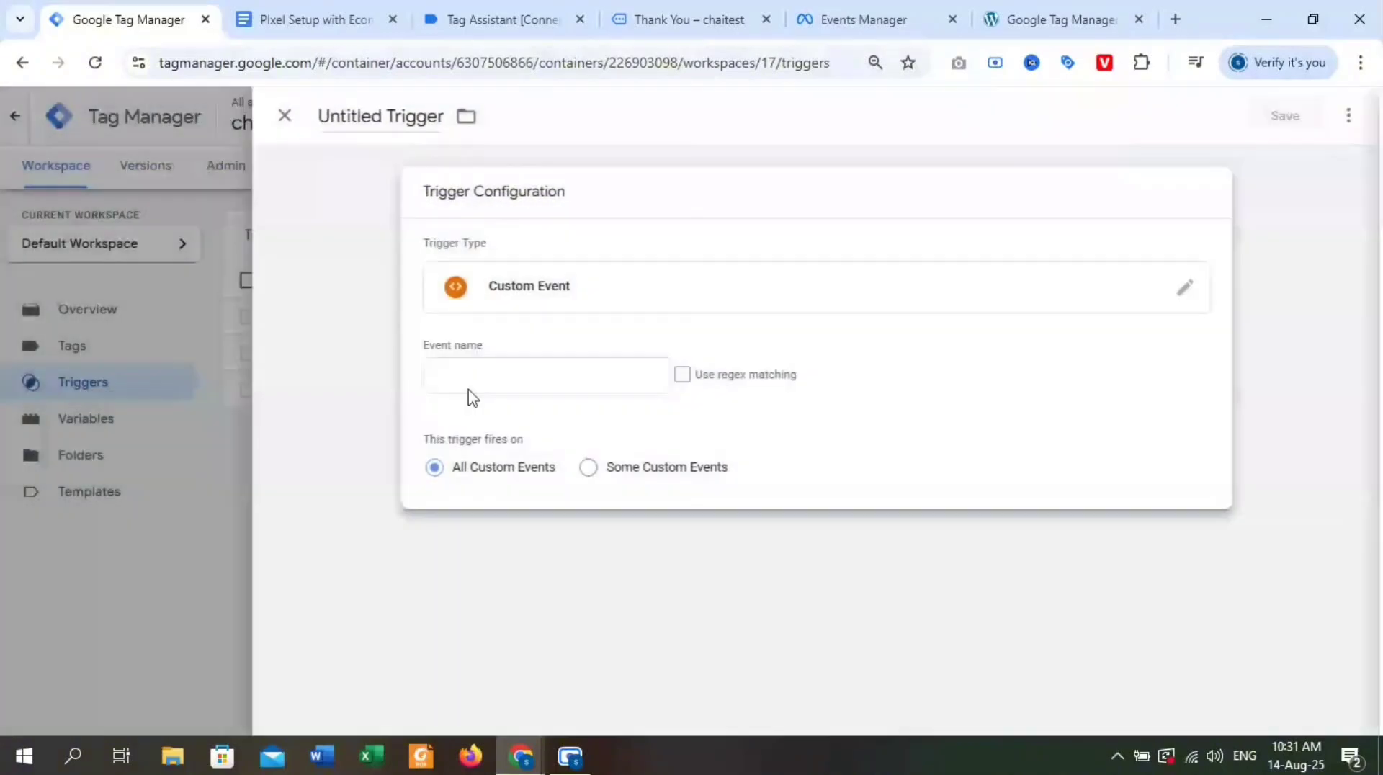
click(459, 379)
click(582, 535)
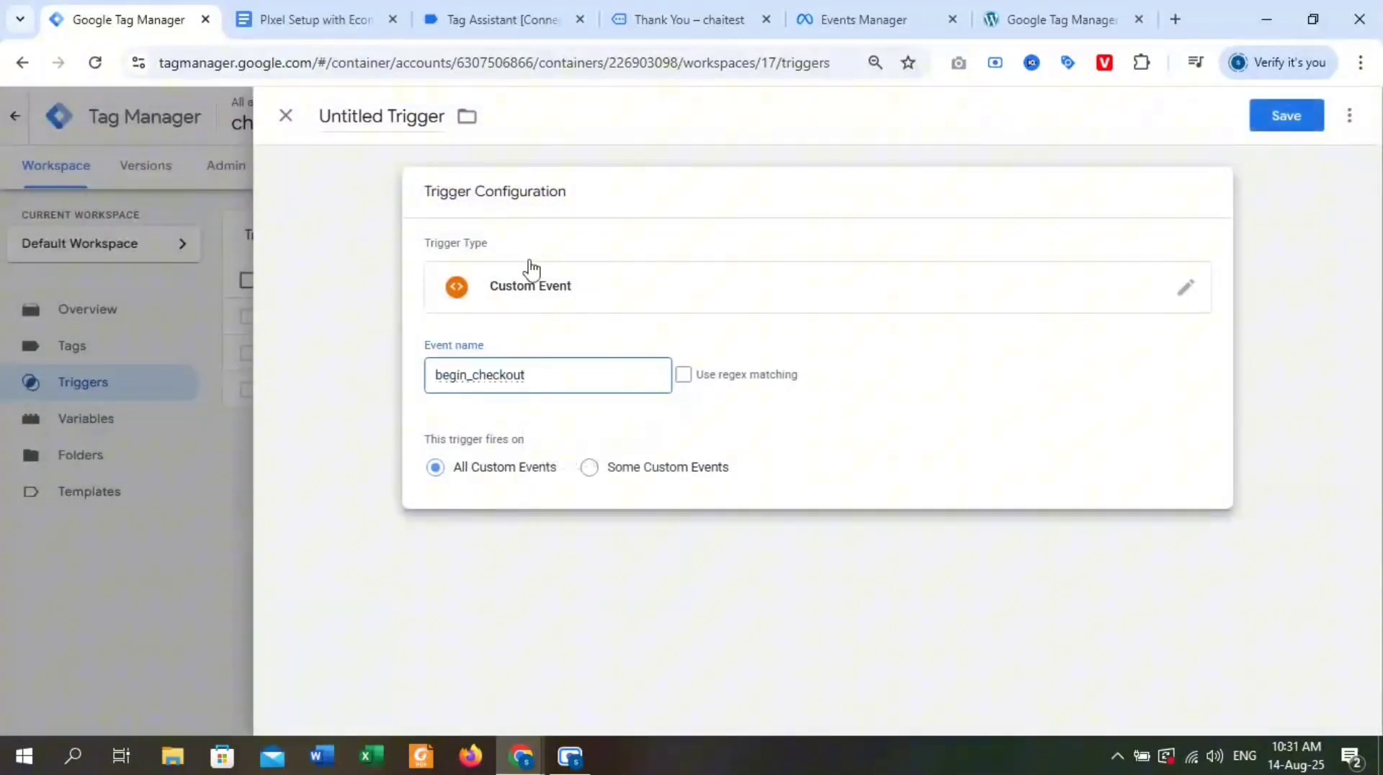
Name the trigger "FB InitiateCheckout Trigger", using the InitiateCheckout name copied from the Google Docs notes, and save it.
click(345, 18)
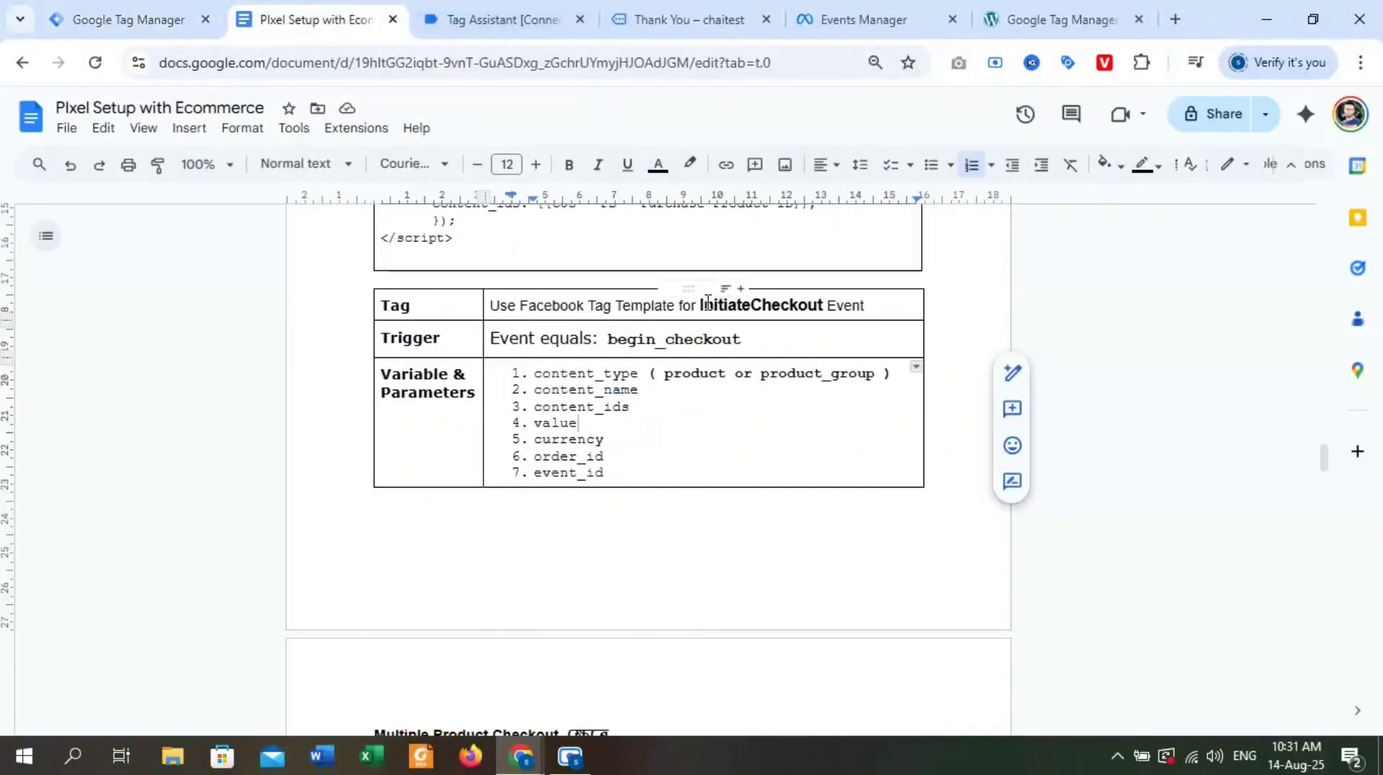
drag(701, 315, 825, 313)
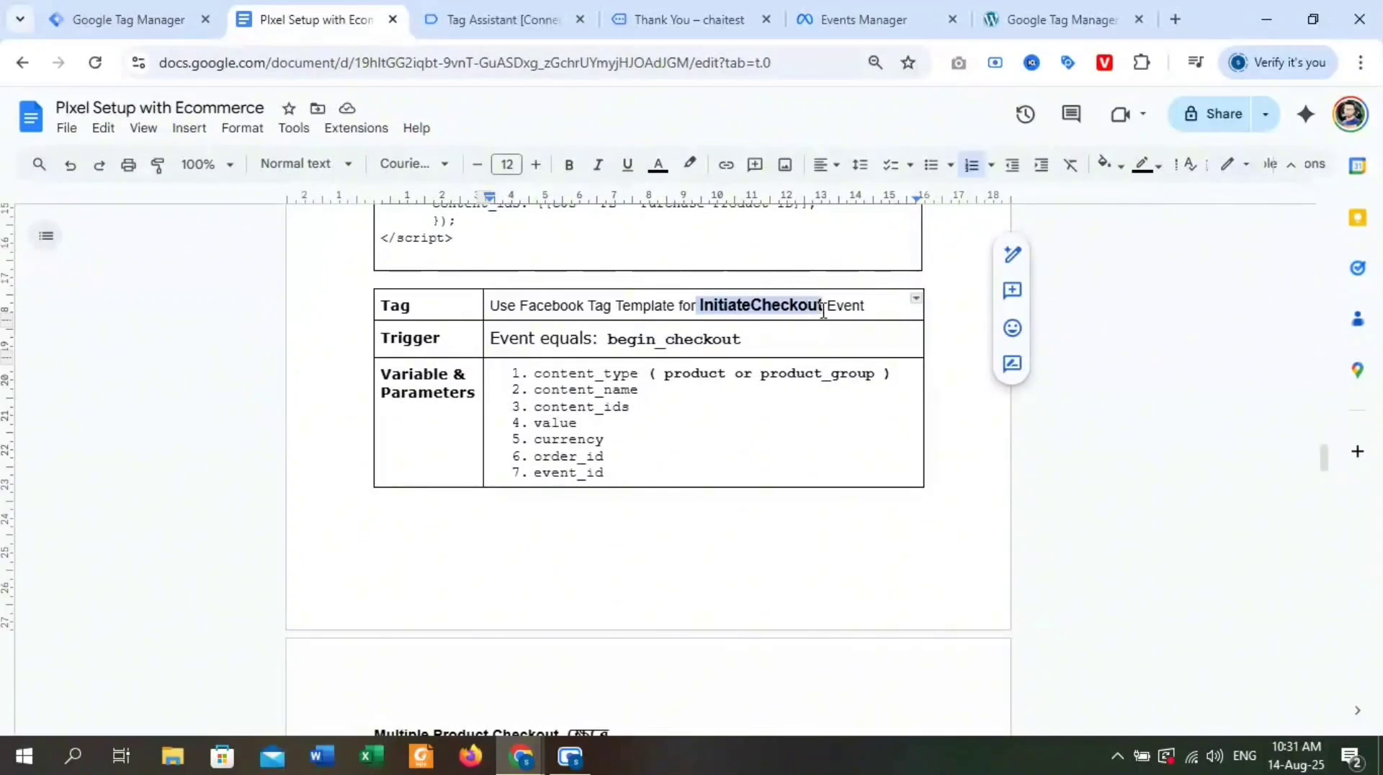
click(184, 15)
click(382, 115)
key(ctrl+a)
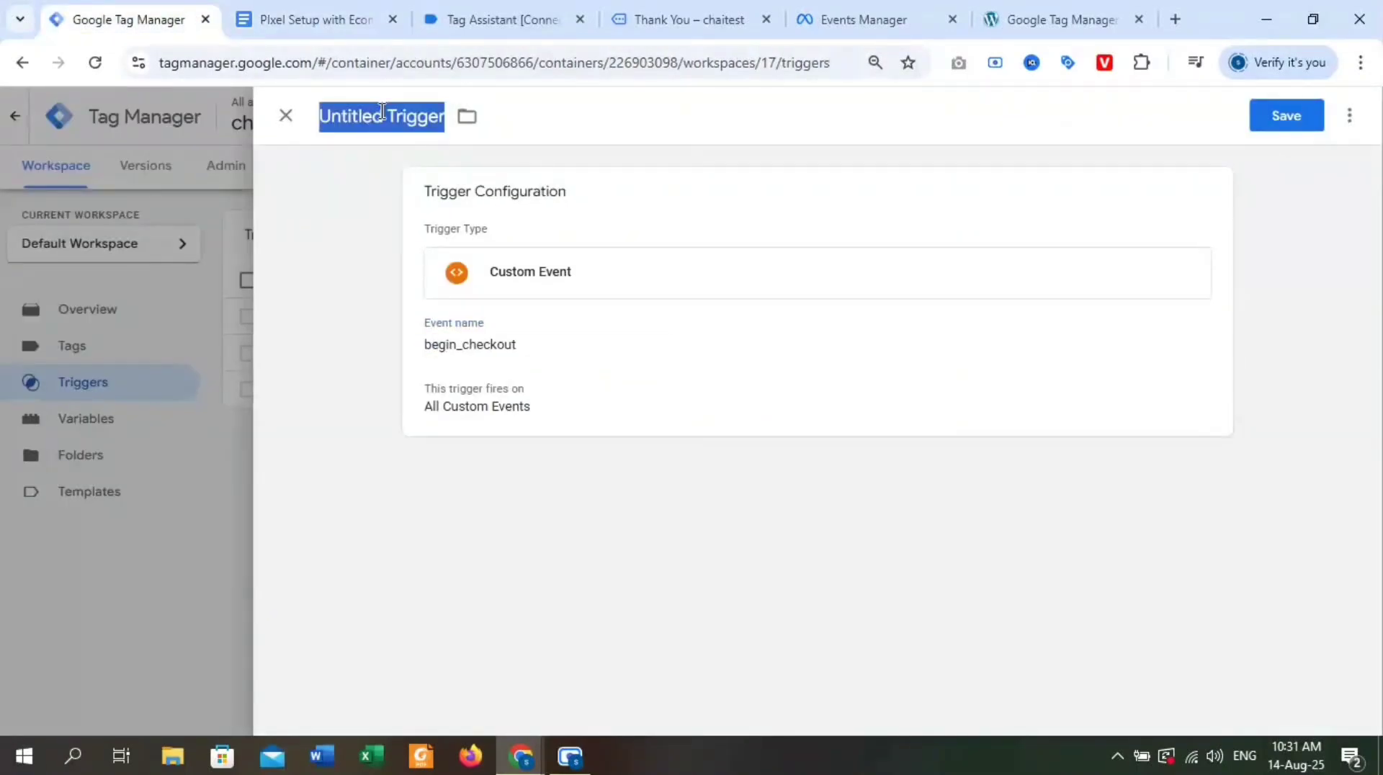
text(InitiateCheckout)
text(Trigger)
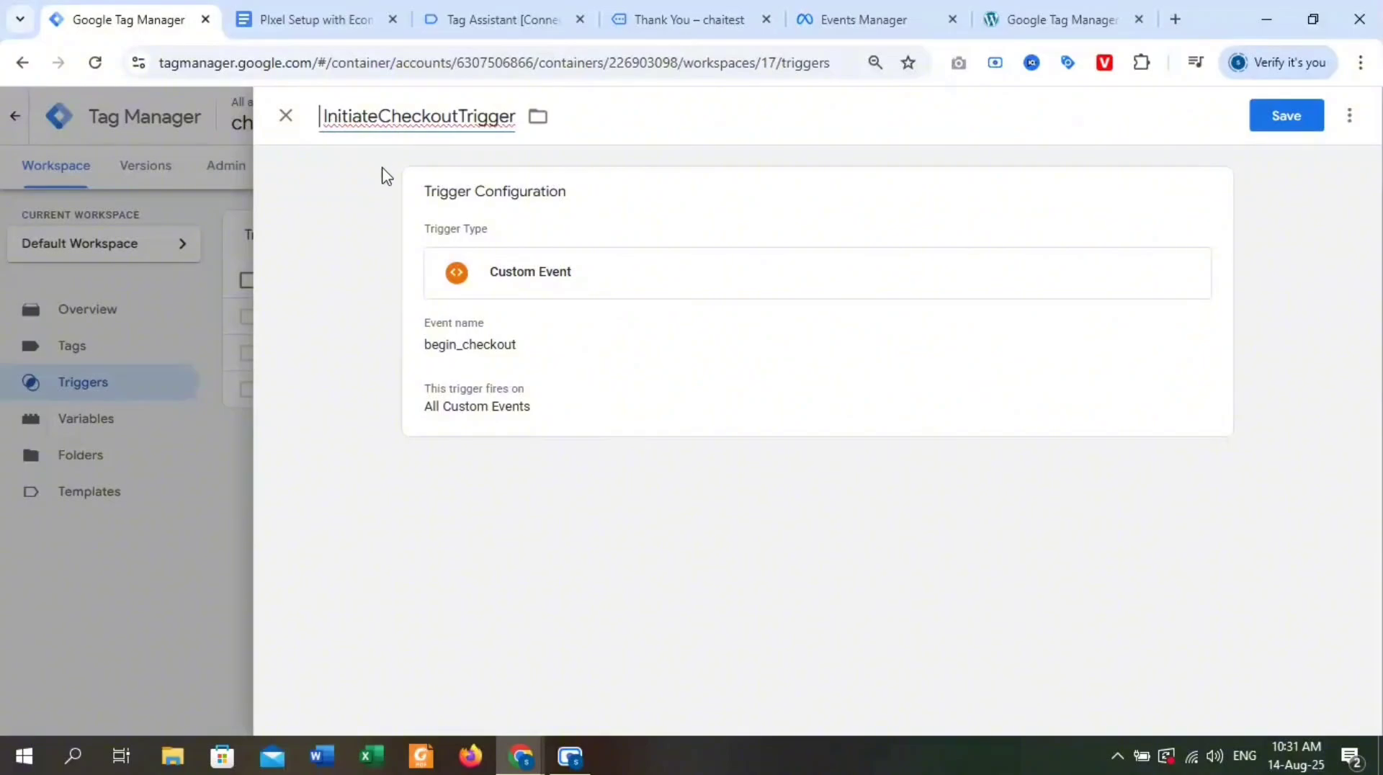
text(FB)
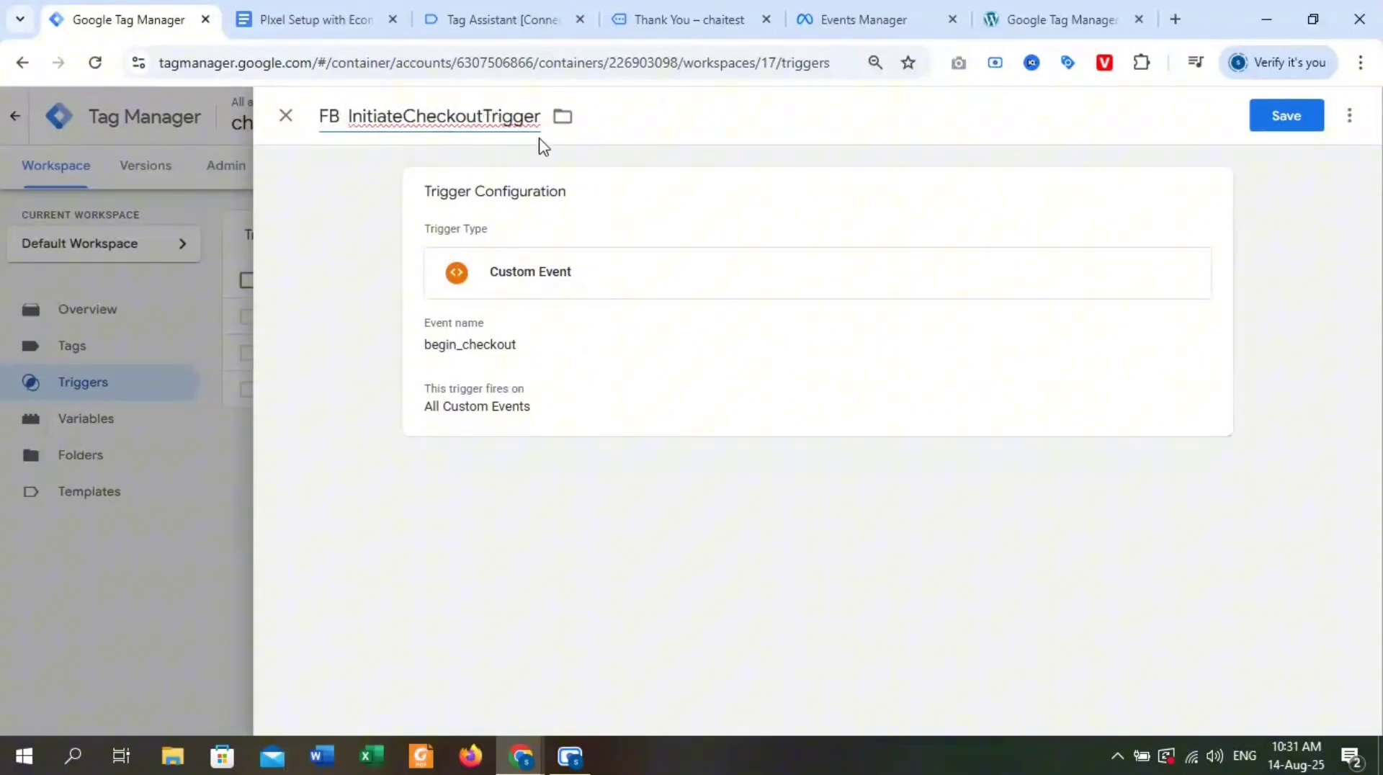
click(483, 118)
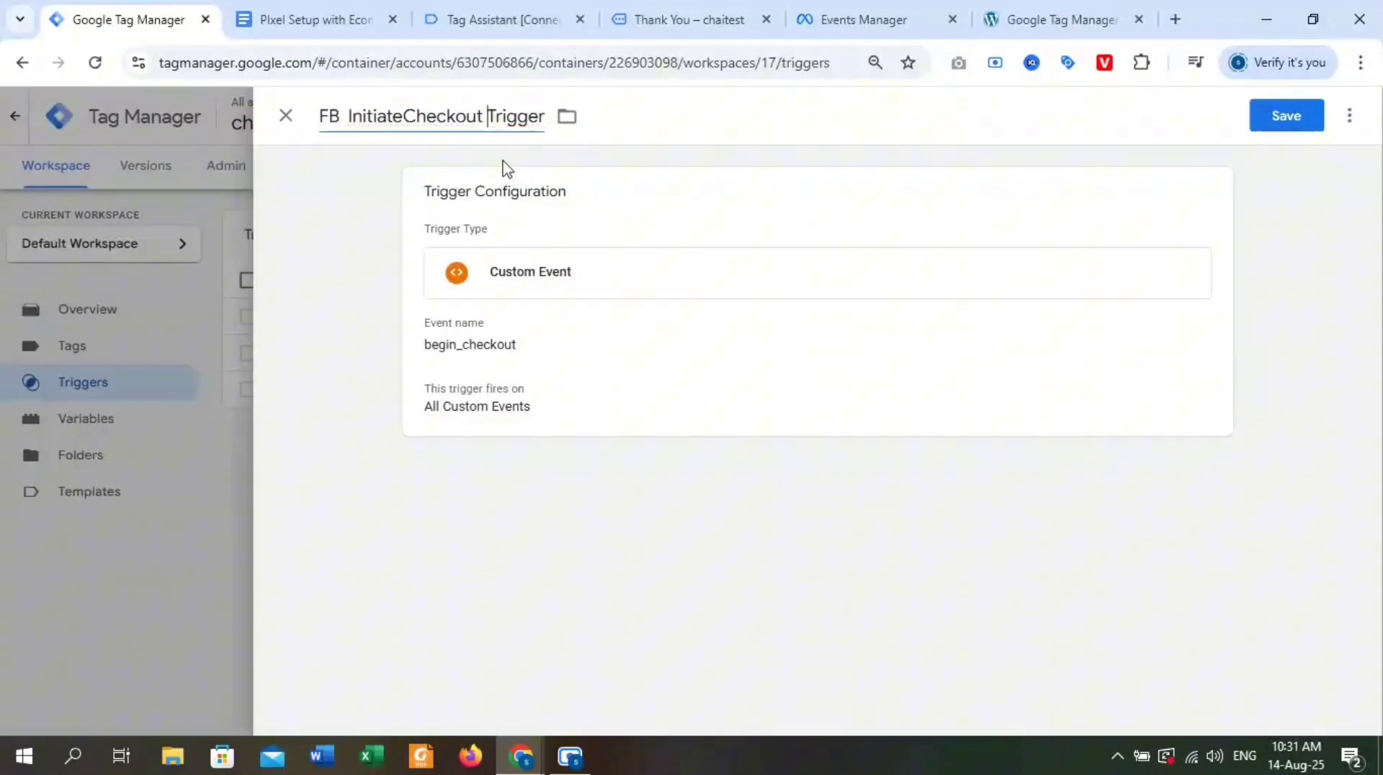
click(1294, 119)
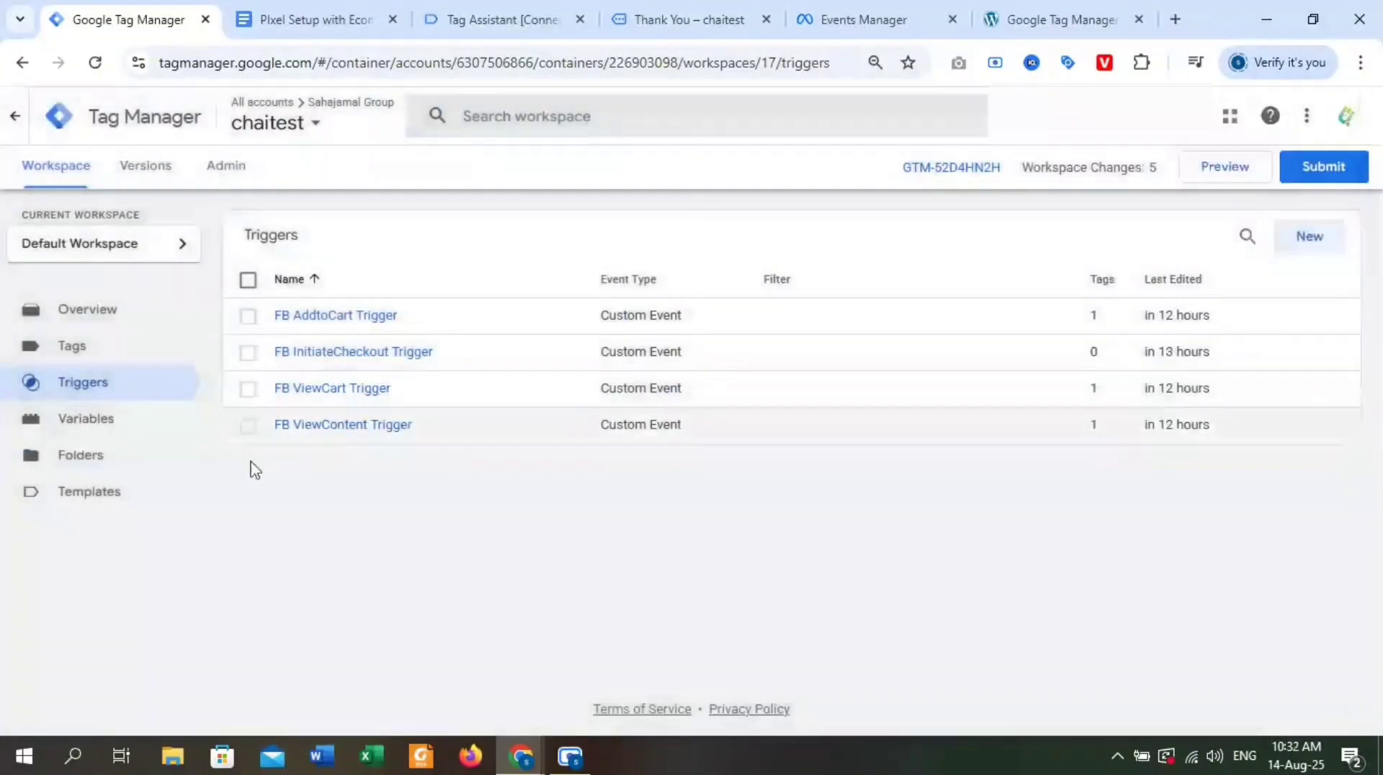
Go to the workspace's tags and start a new tag of type Facebook Pixel.
click(96, 359)
click(1311, 244)
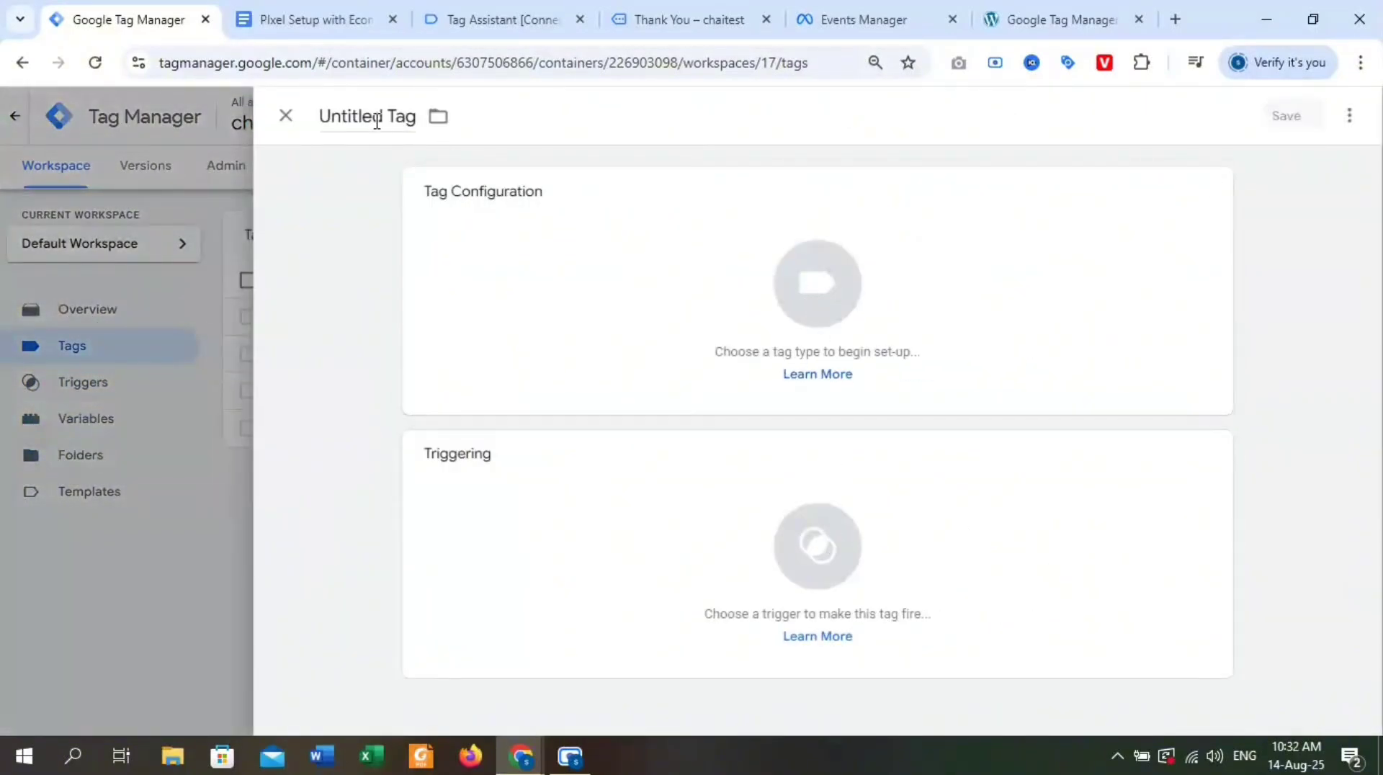
click(826, 308)
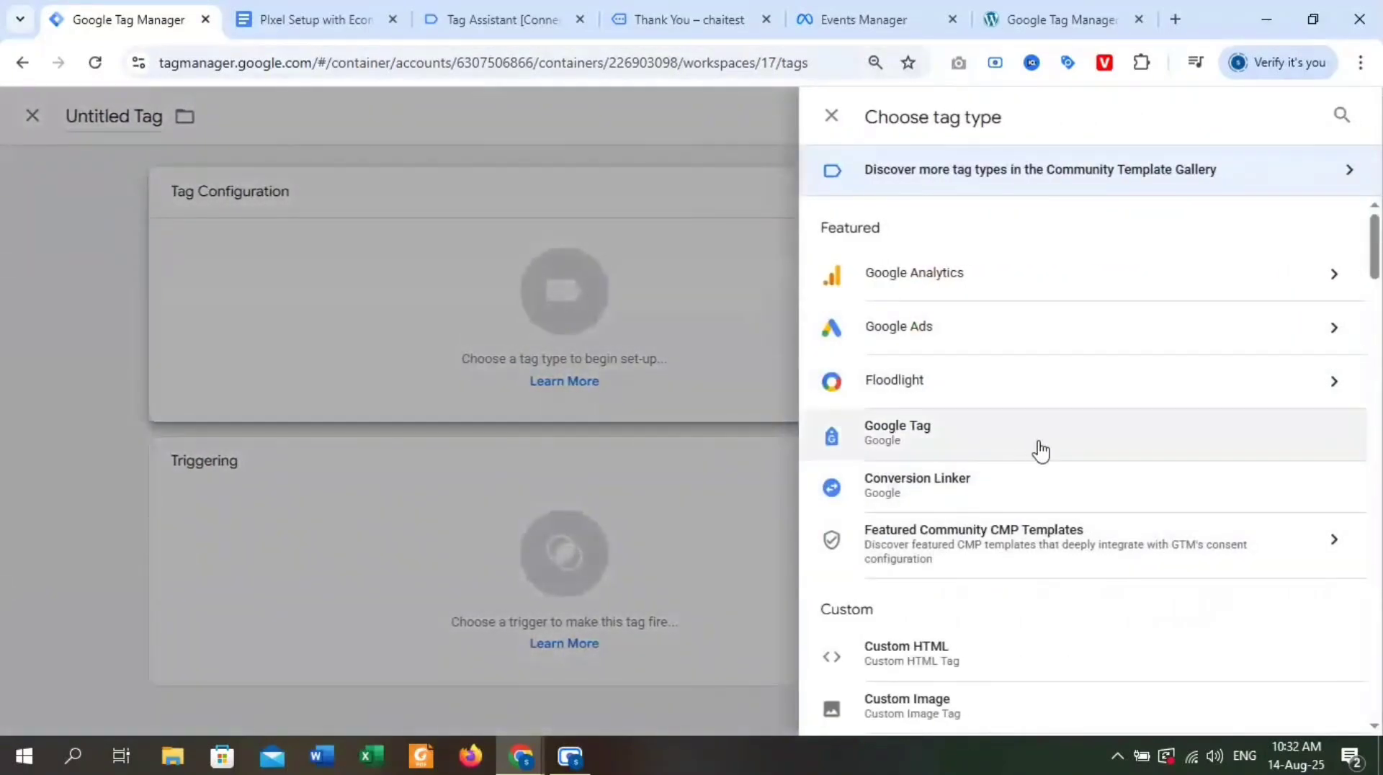
scroll(1040, 451, down, 3)
click(985, 567)
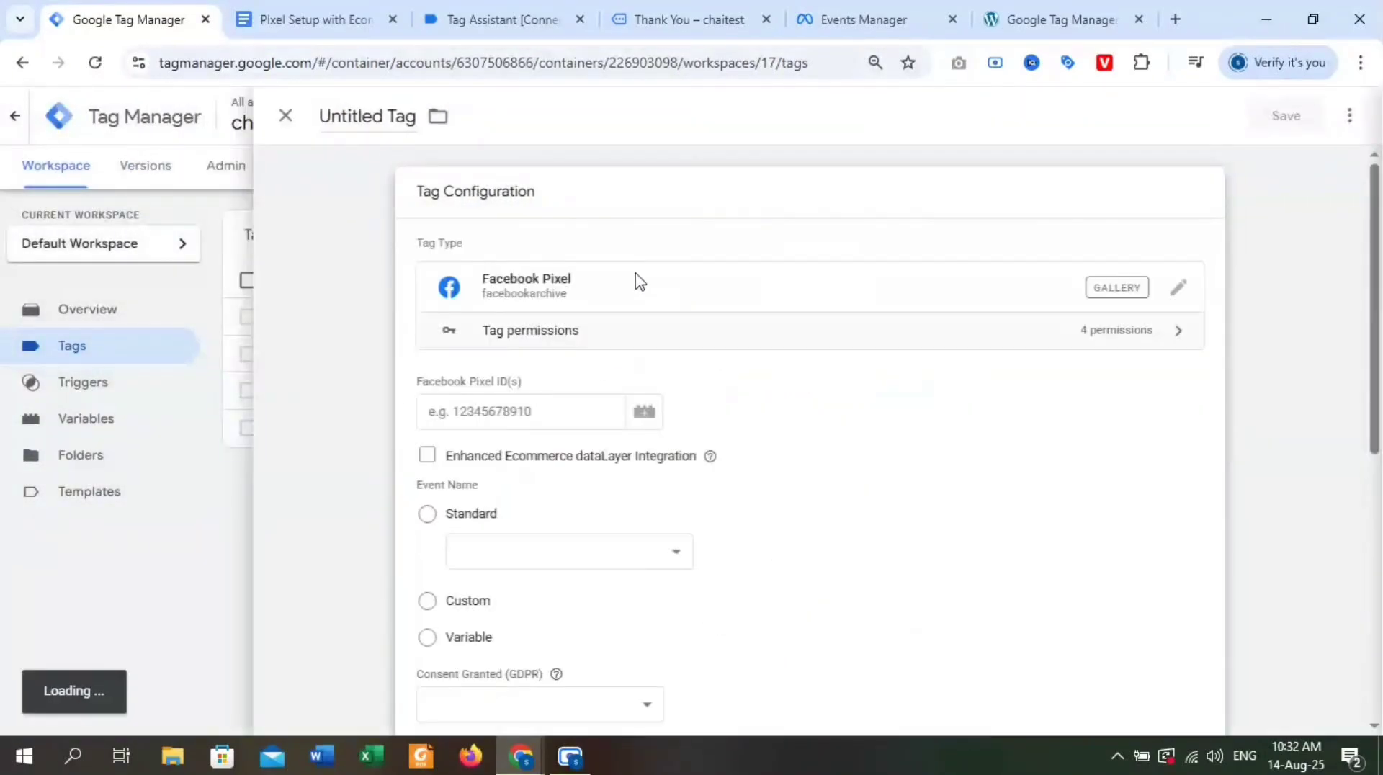
Set the tag's Facebook Pixel ID to {{Pixel ID}} and its standard event to InitiateCheckout.
click(515, 407)
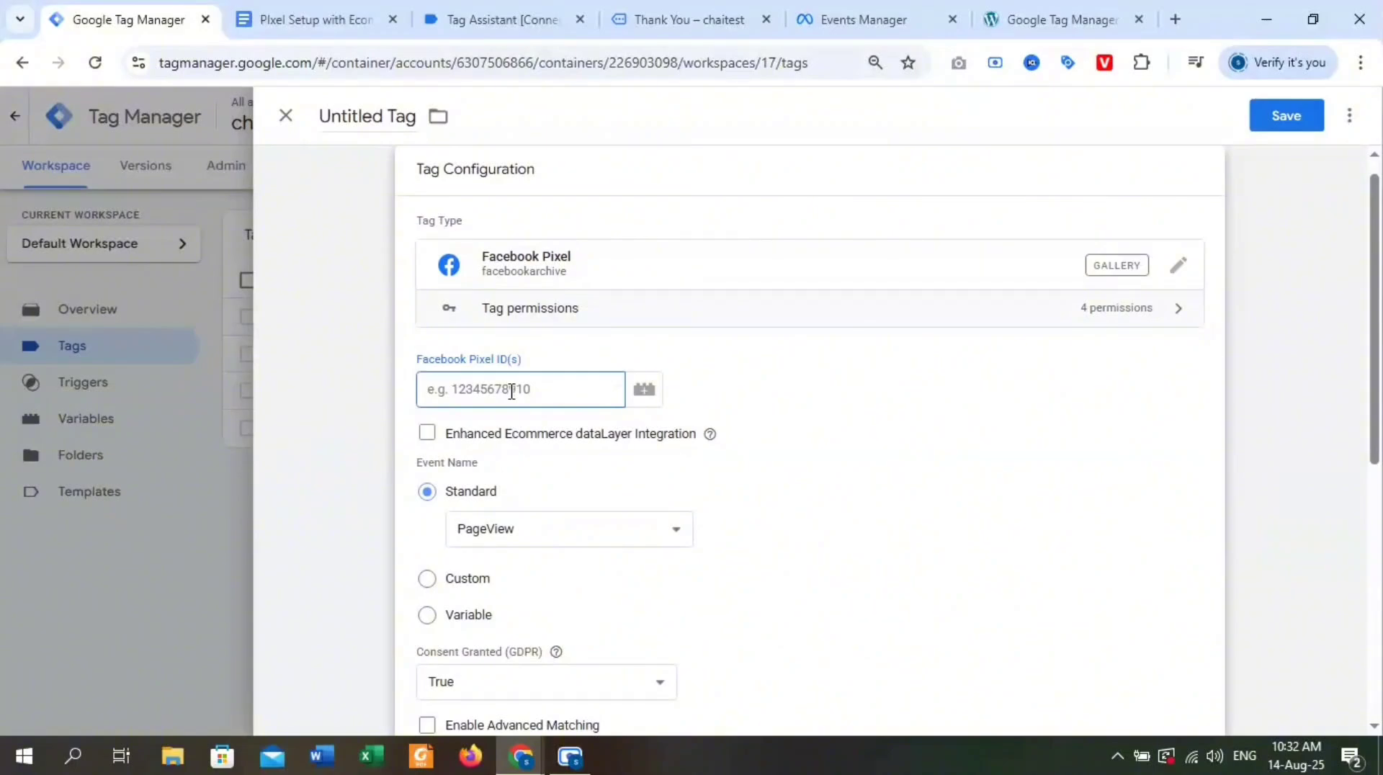
text({{)
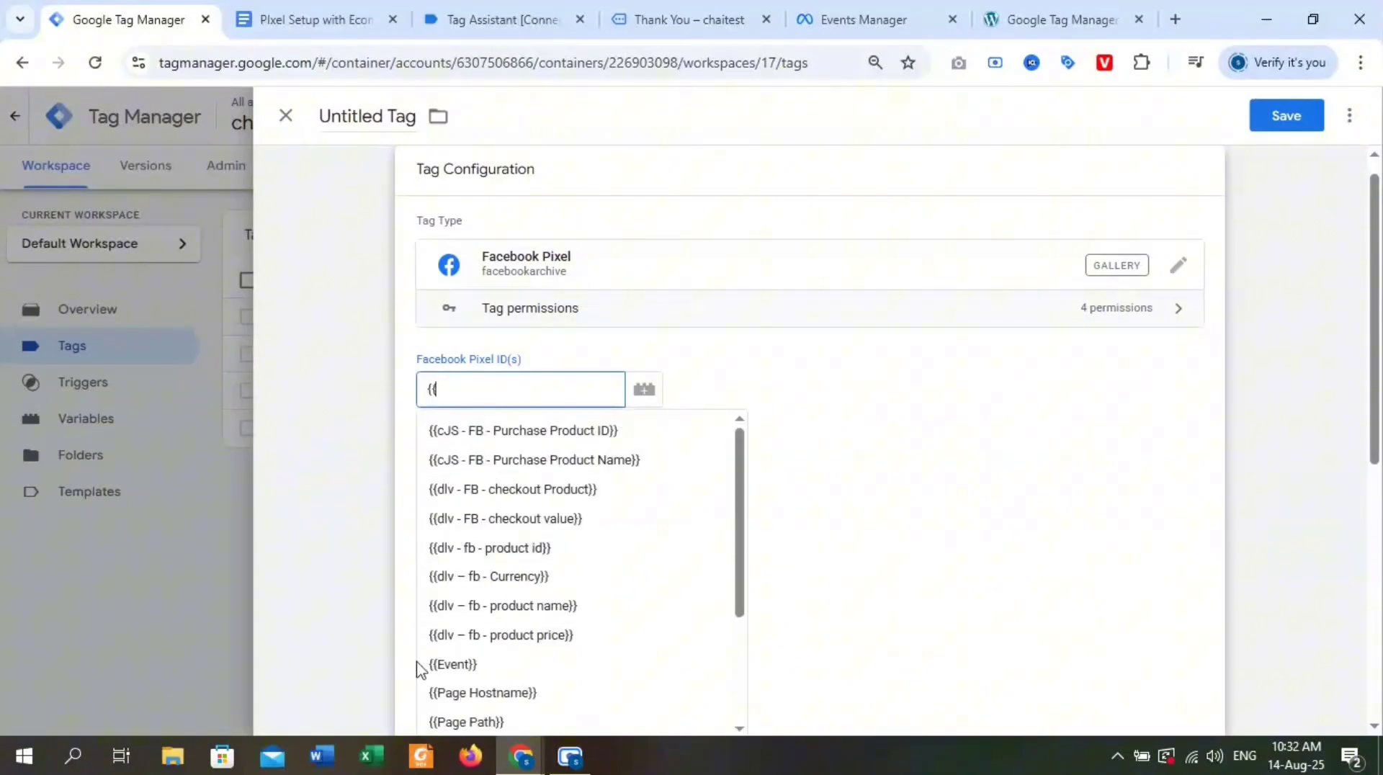
scroll(549, 645, down, 2)
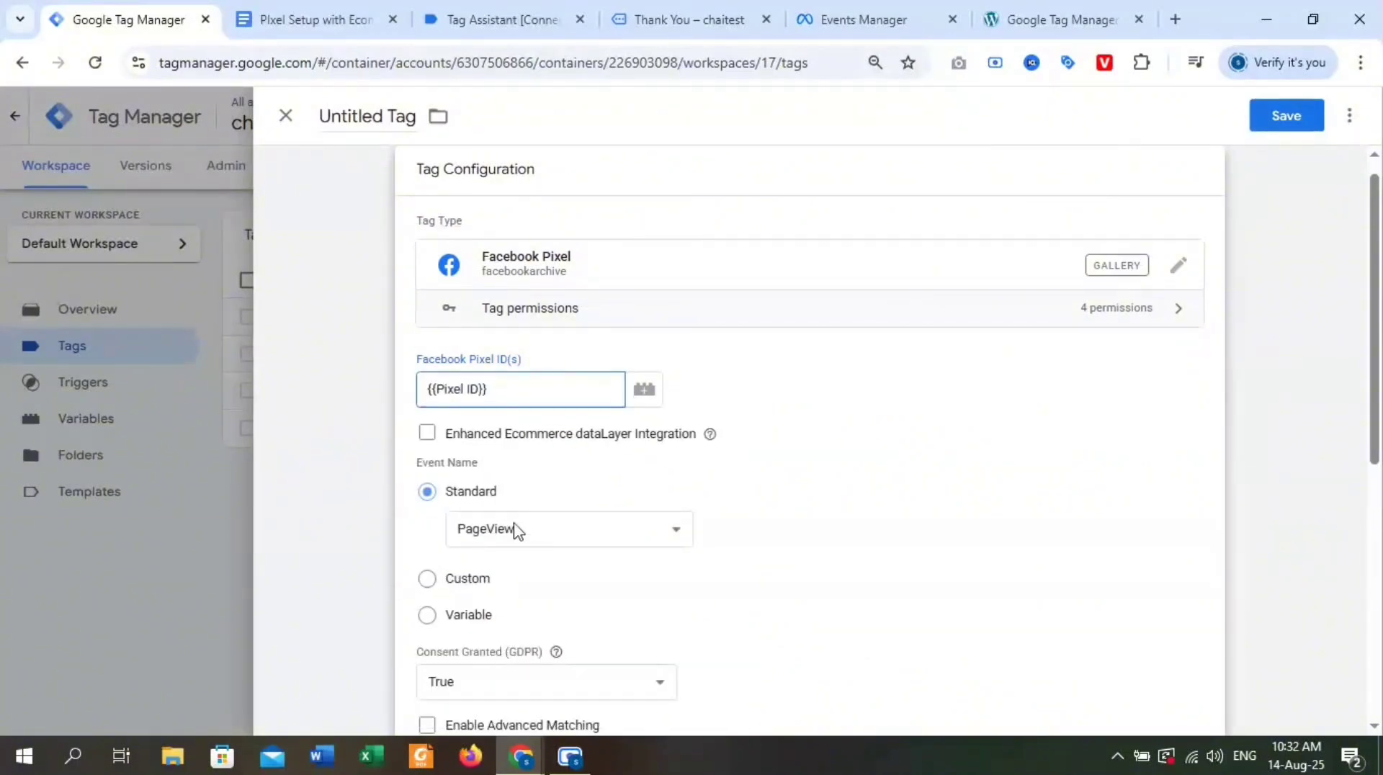
click(556, 537)
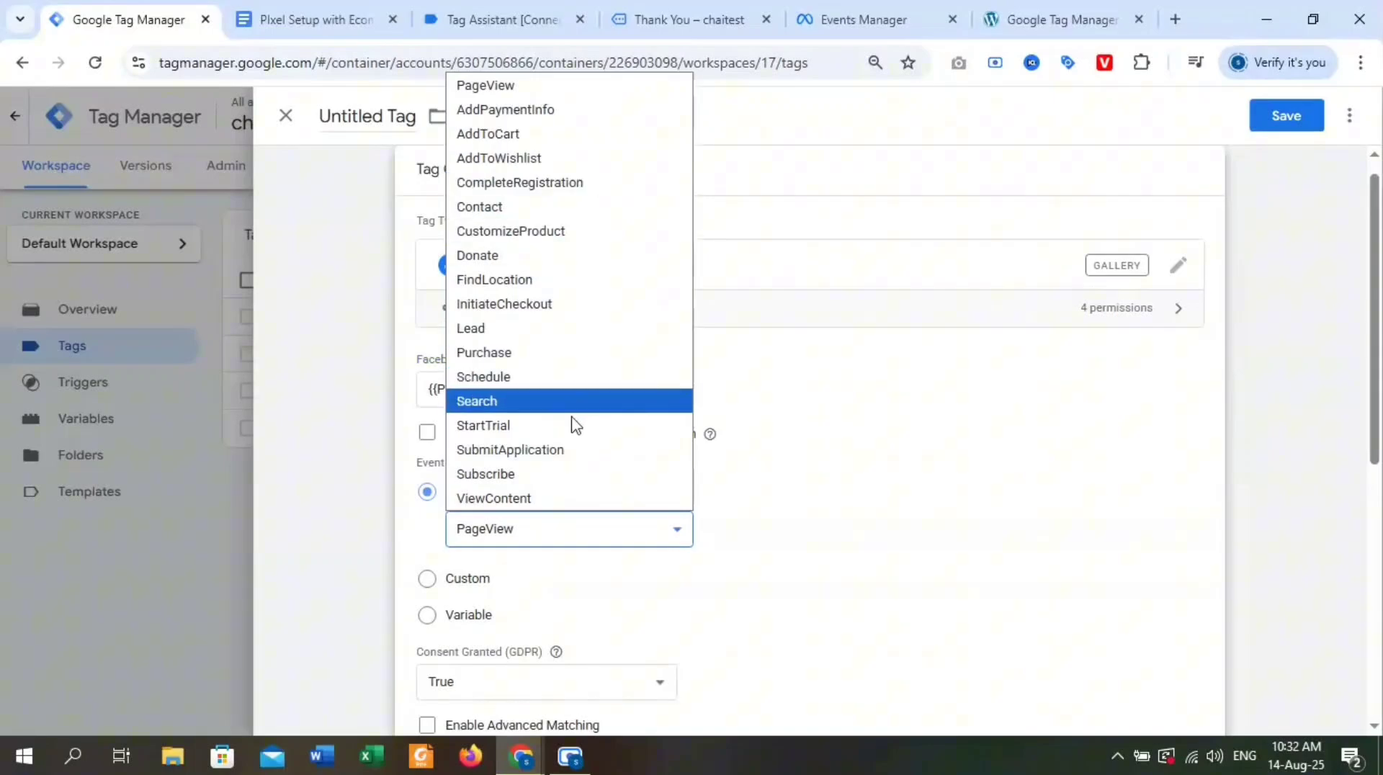
click(562, 301)
Expand the tag's Object Properties and assign FB InitiateCheckout Trigger as its firing trigger.
scroll(568, 485, down, 3)
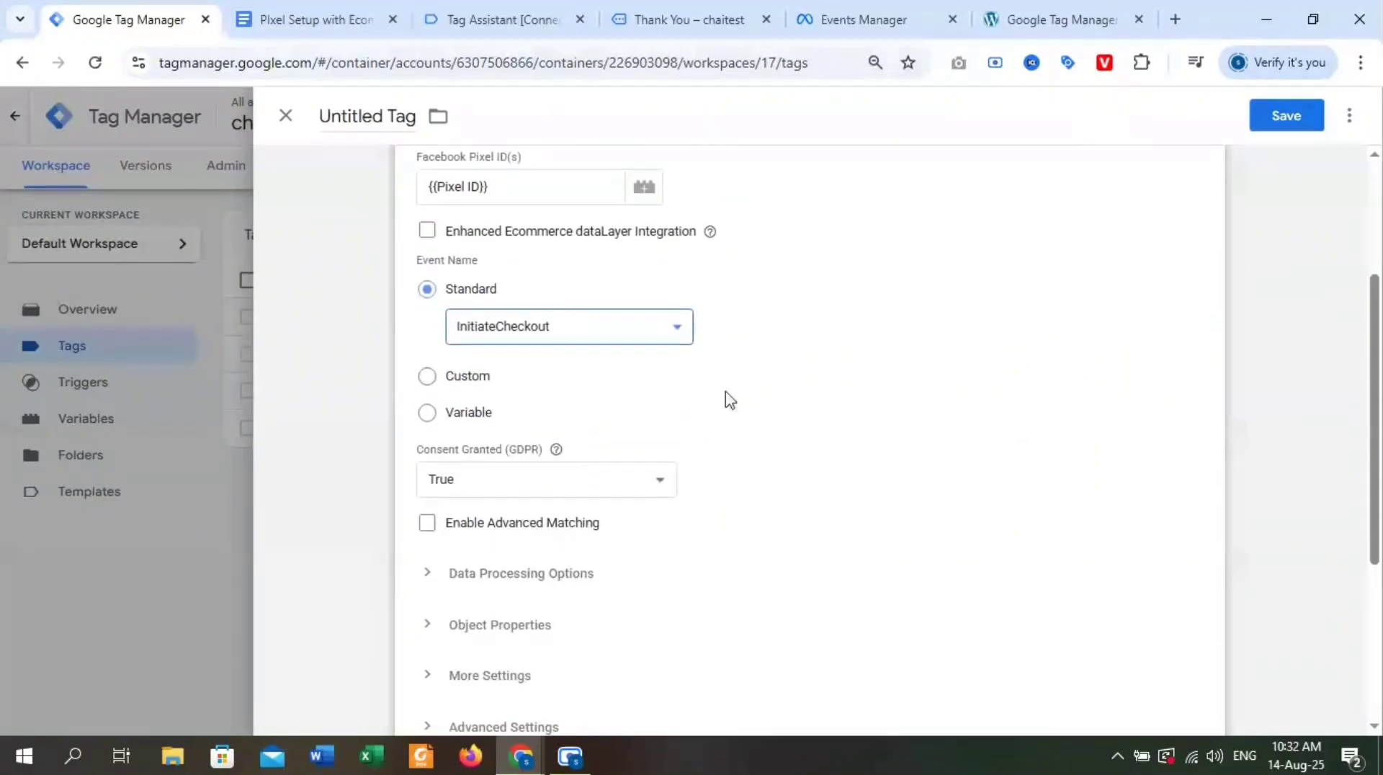
scroll(522, 487, down, 3)
click(486, 426)
scroll(843, 451, down, 4)
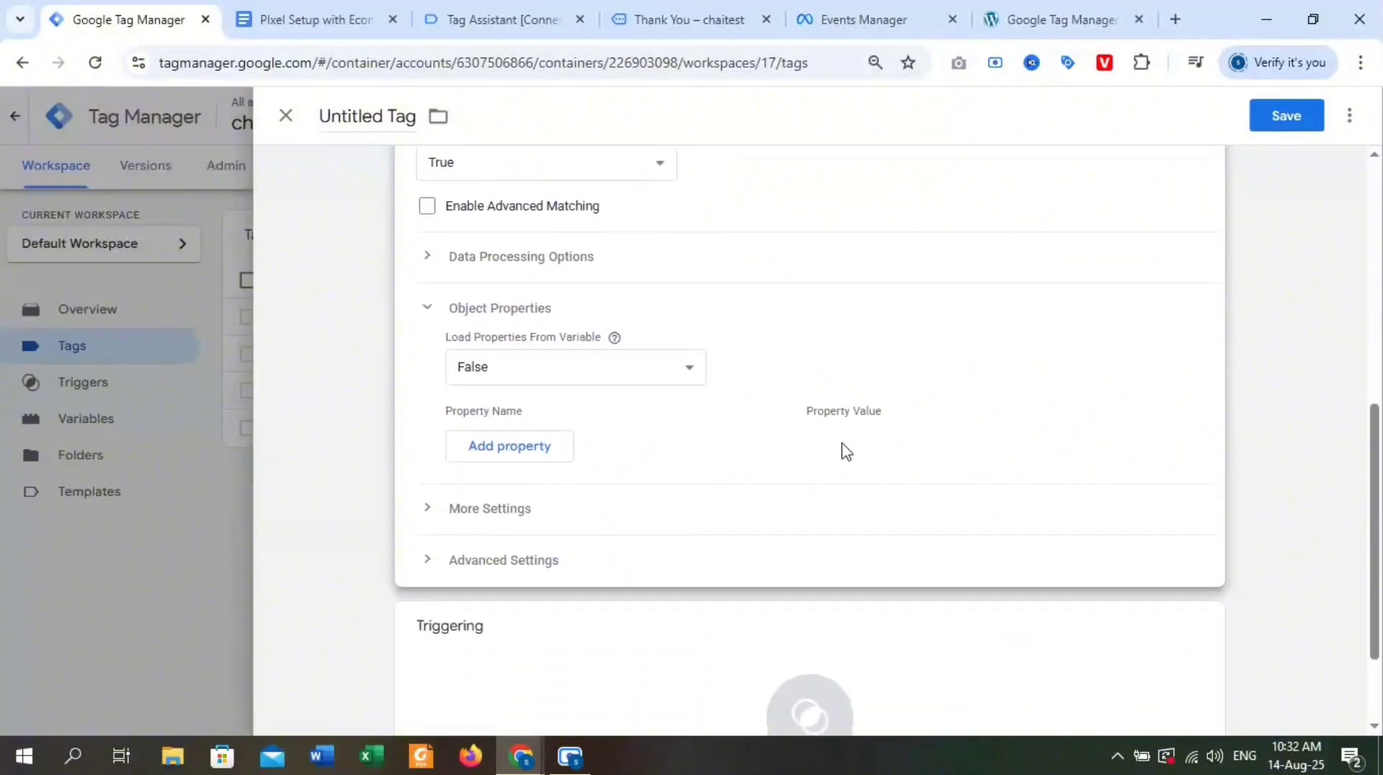
click(777, 591)
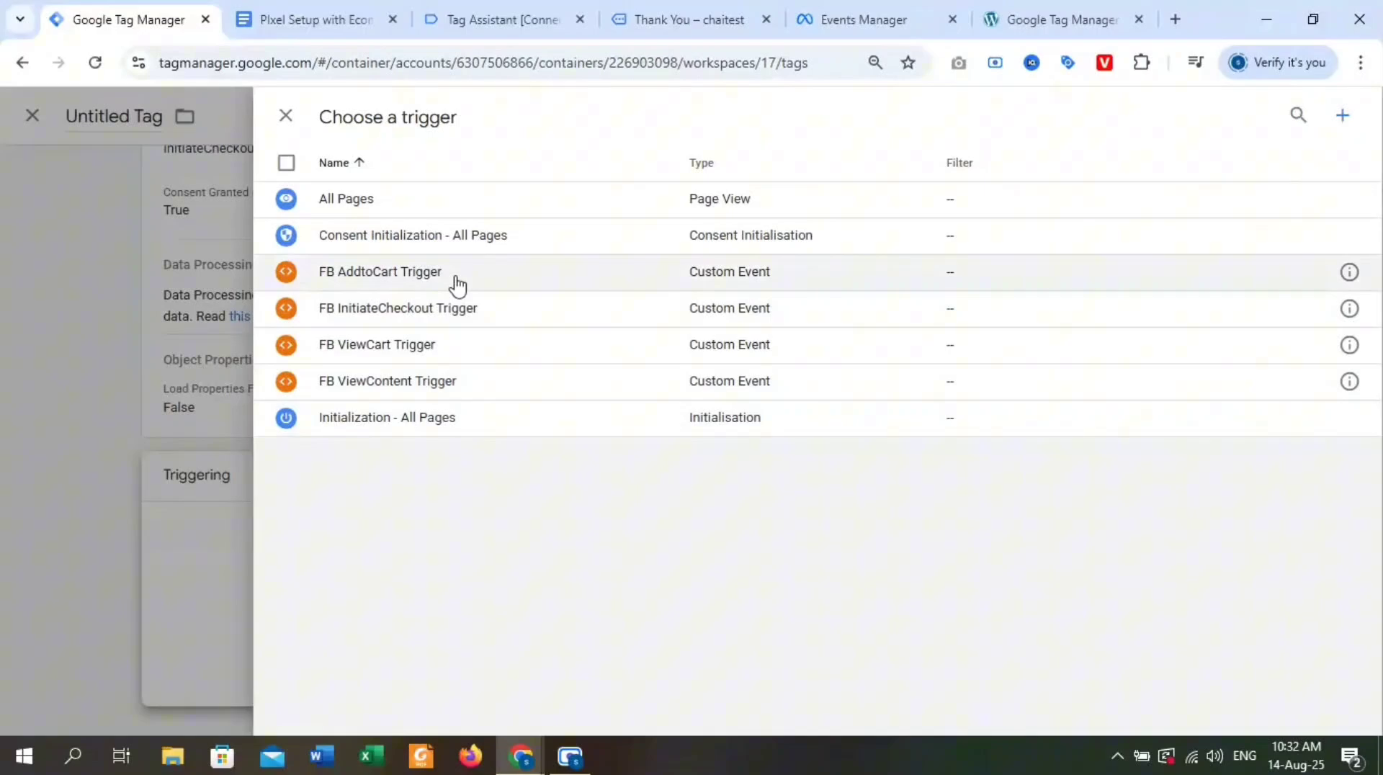
click(472, 308)
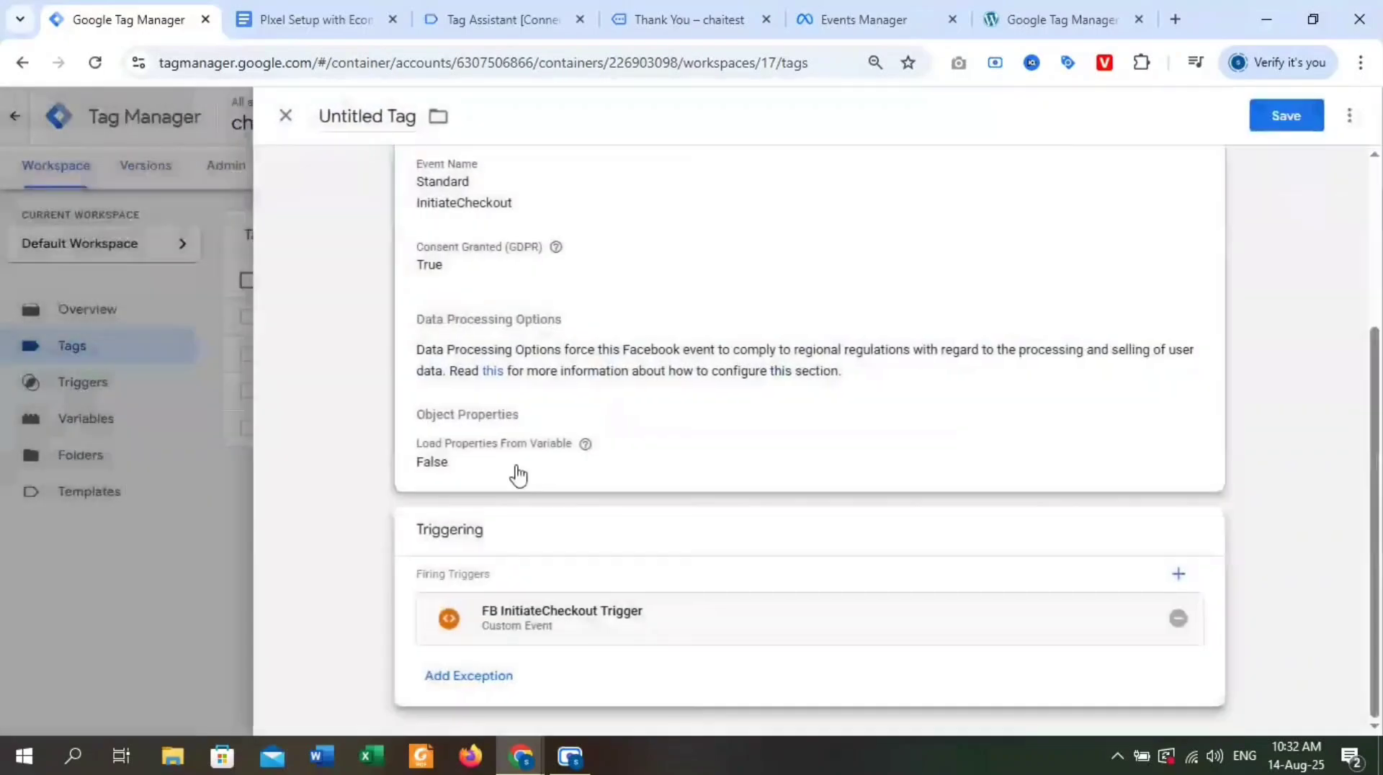
Reopen the tag configuration and add six empty property rows under Object Properties.
click(671, 207)
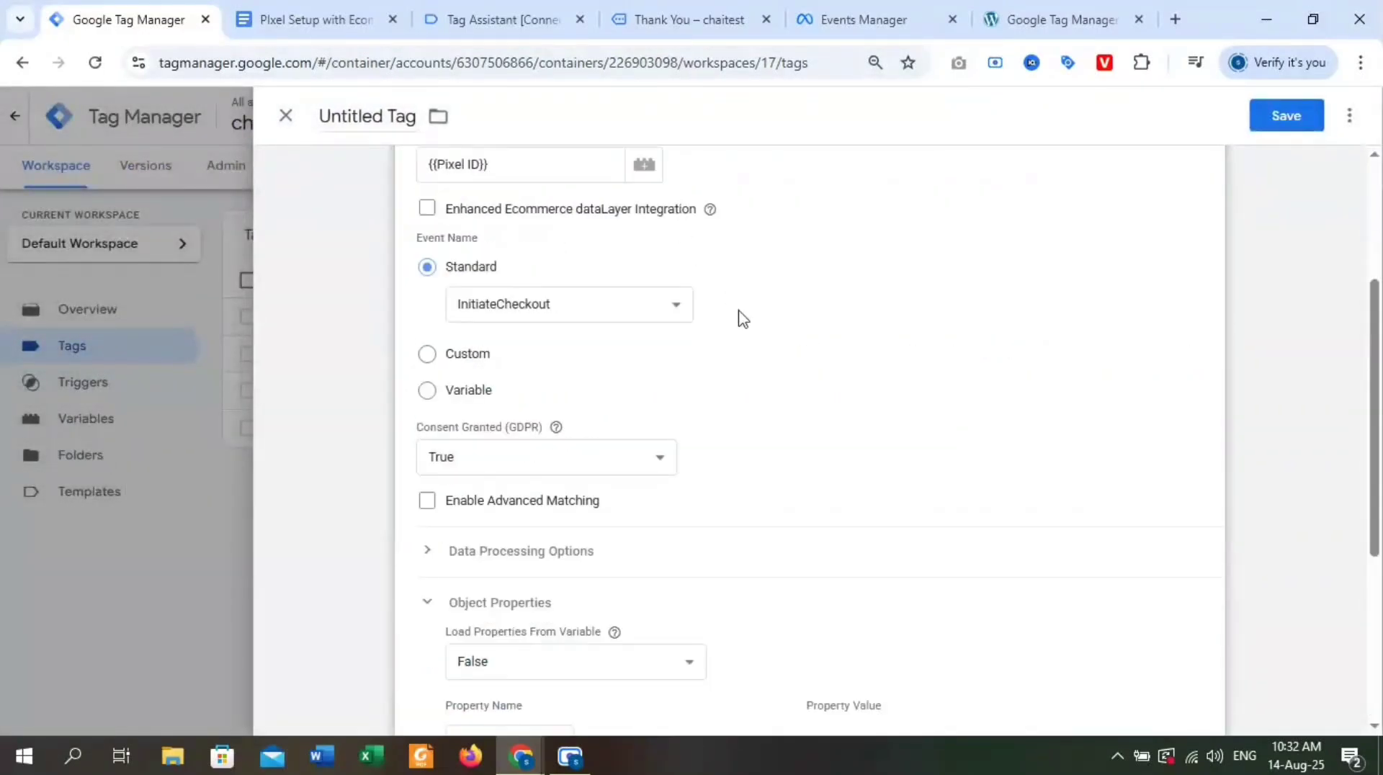
scroll(605, 397, down, 1)
scroll(492, 501, down, 2)
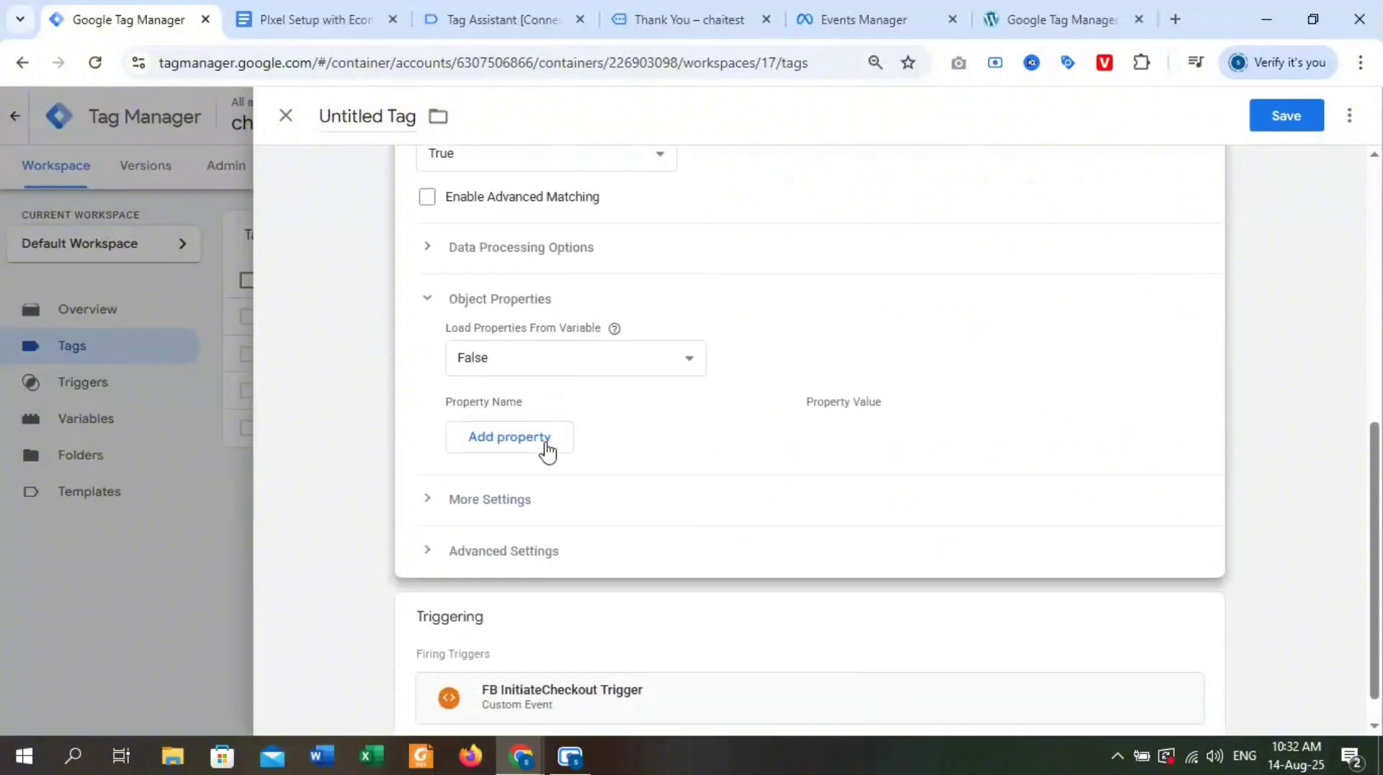
click(433, 298)
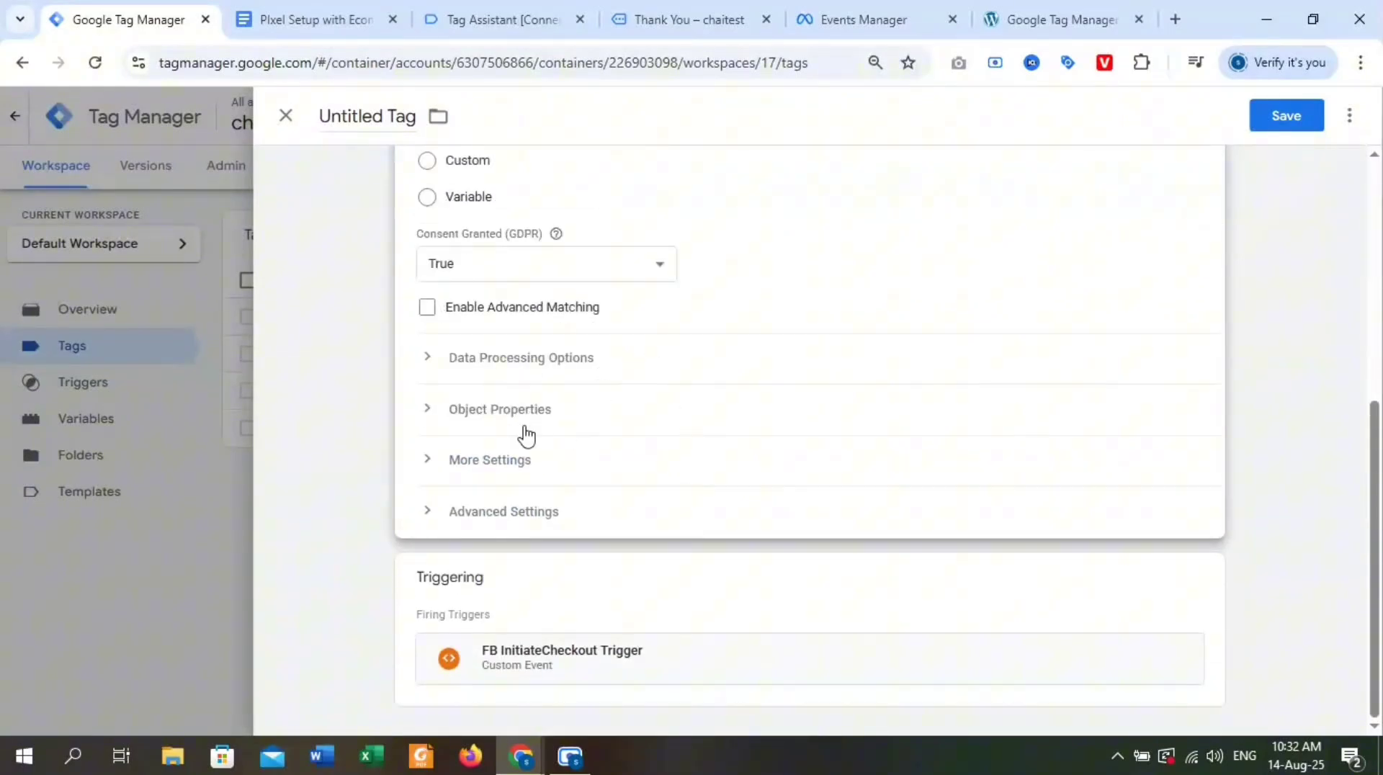
click(433, 408)
scroll(558, 490, down, 1)
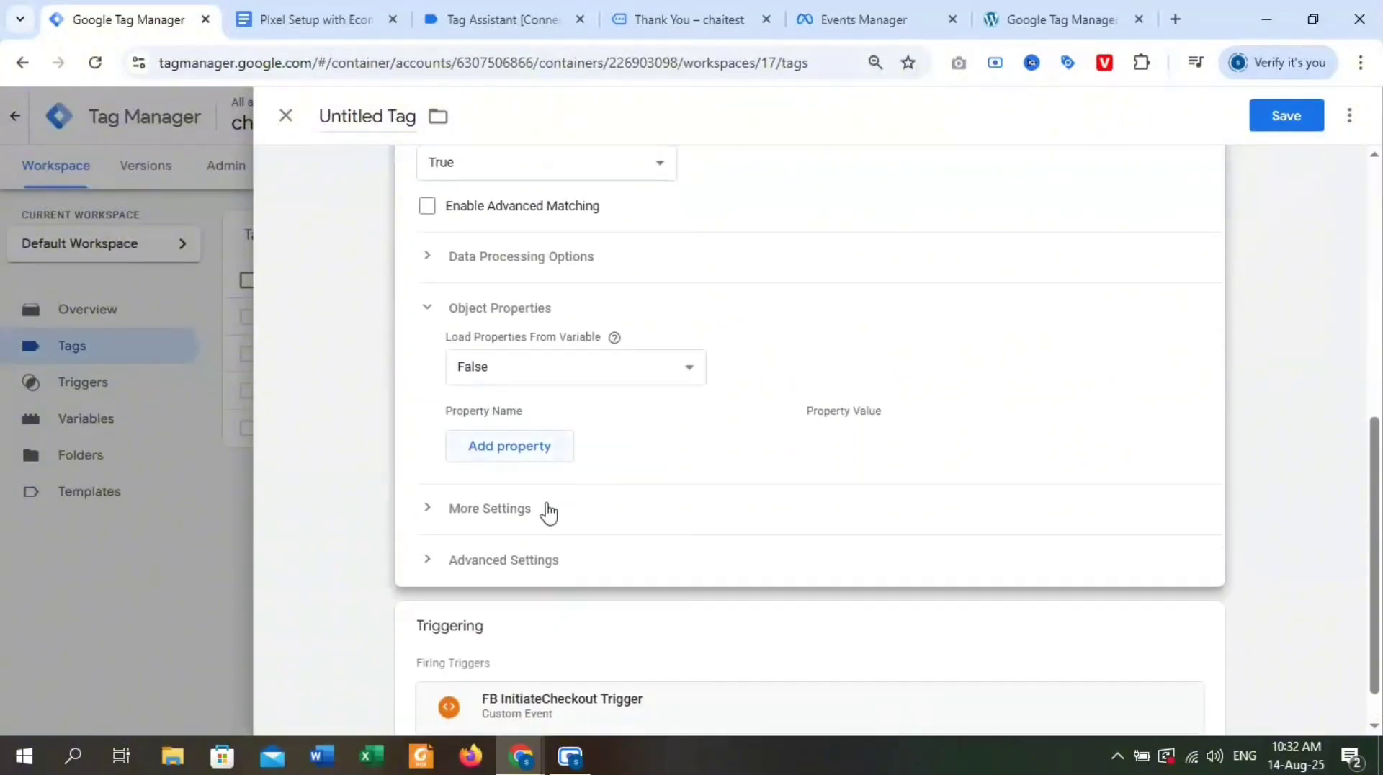
click(497, 450)
click(507, 497)
click(481, 535)
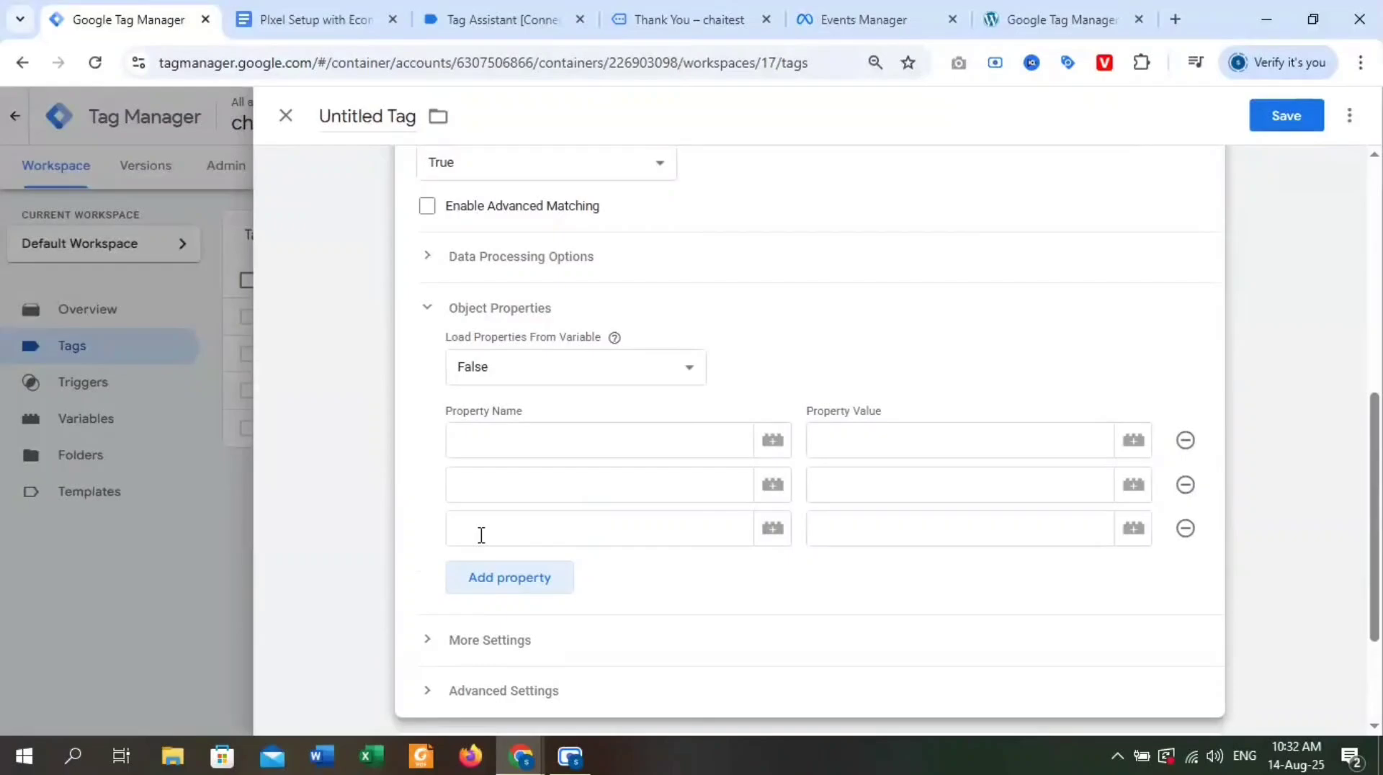
click(486, 580)
click(485, 626)
click(492, 661)
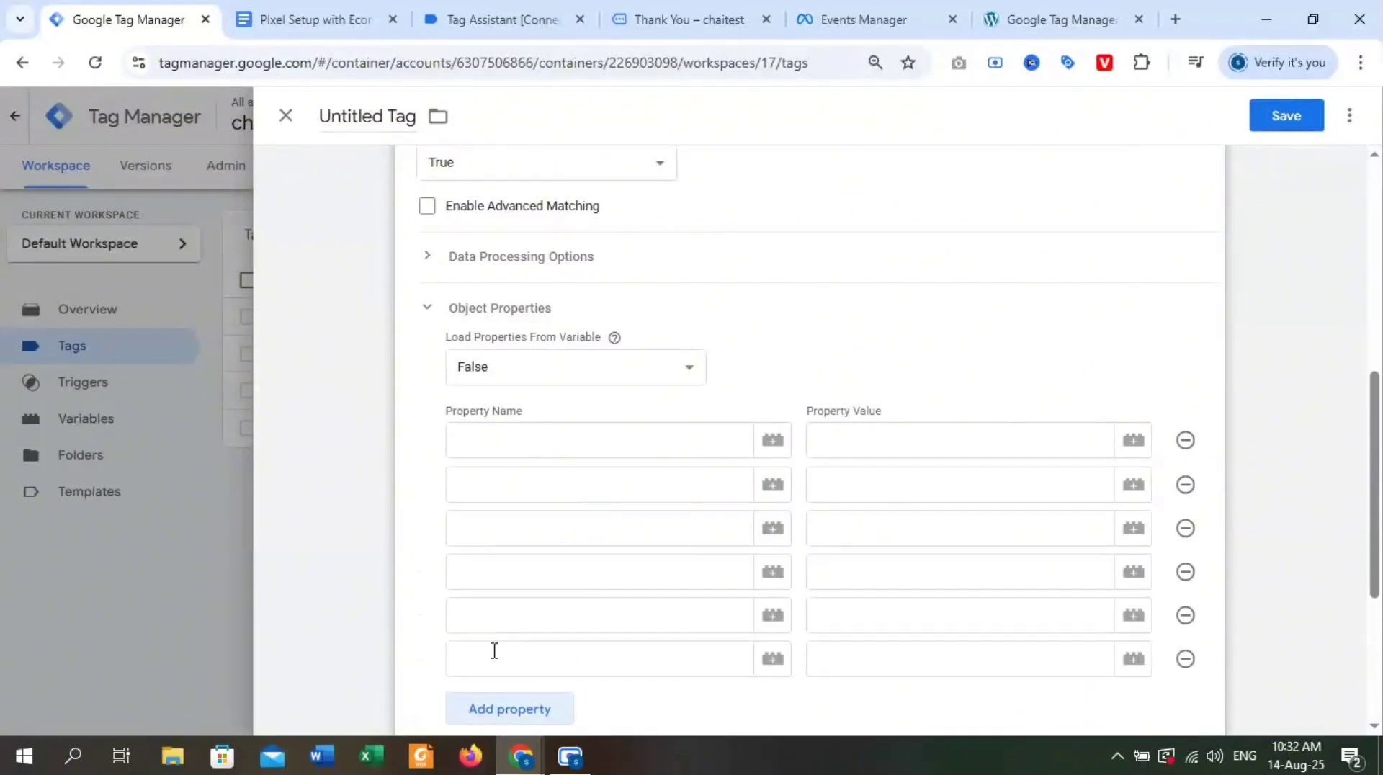
Copy content_type from the Pixel Setup document in Google Docs, removing its trailing space, and enter it as the tag's first property name.
click(524, 8)
click(317, 19)
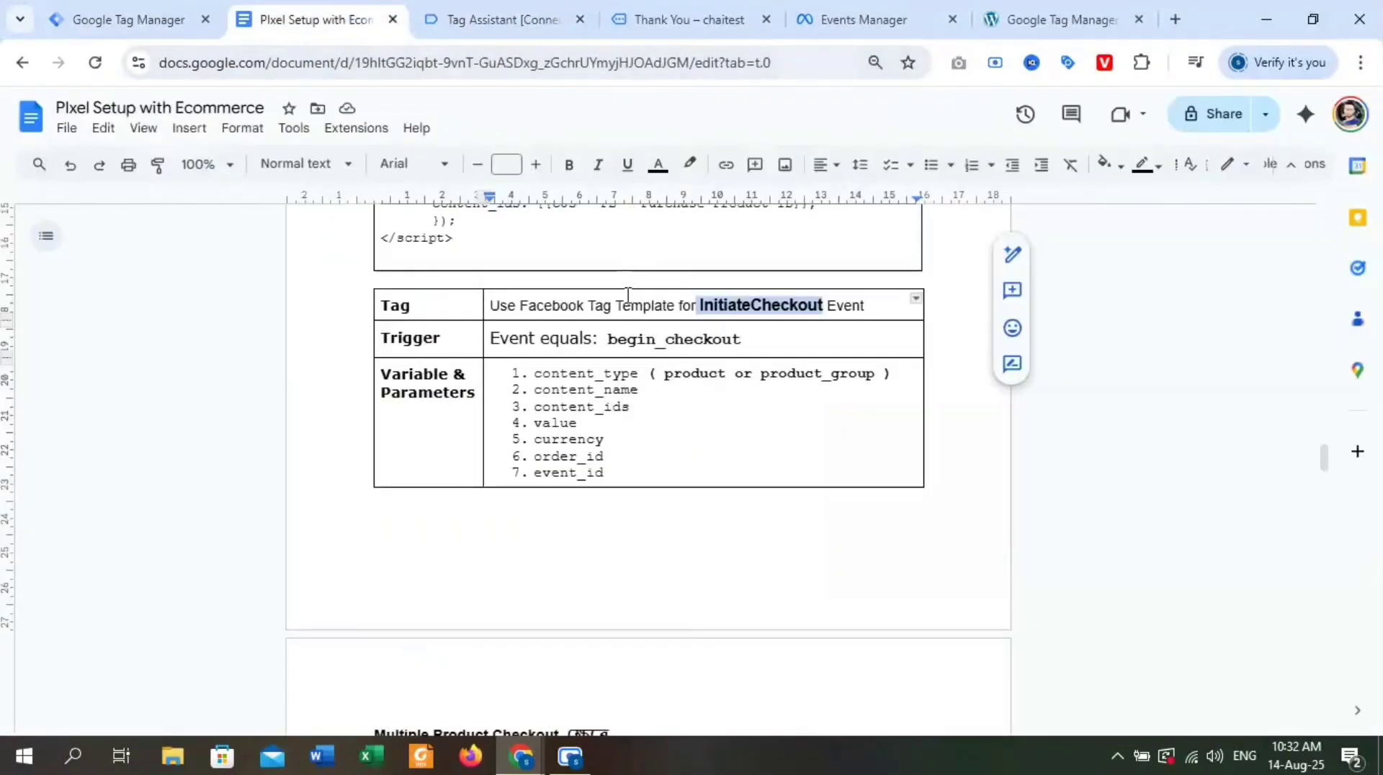
double_click(571, 373)
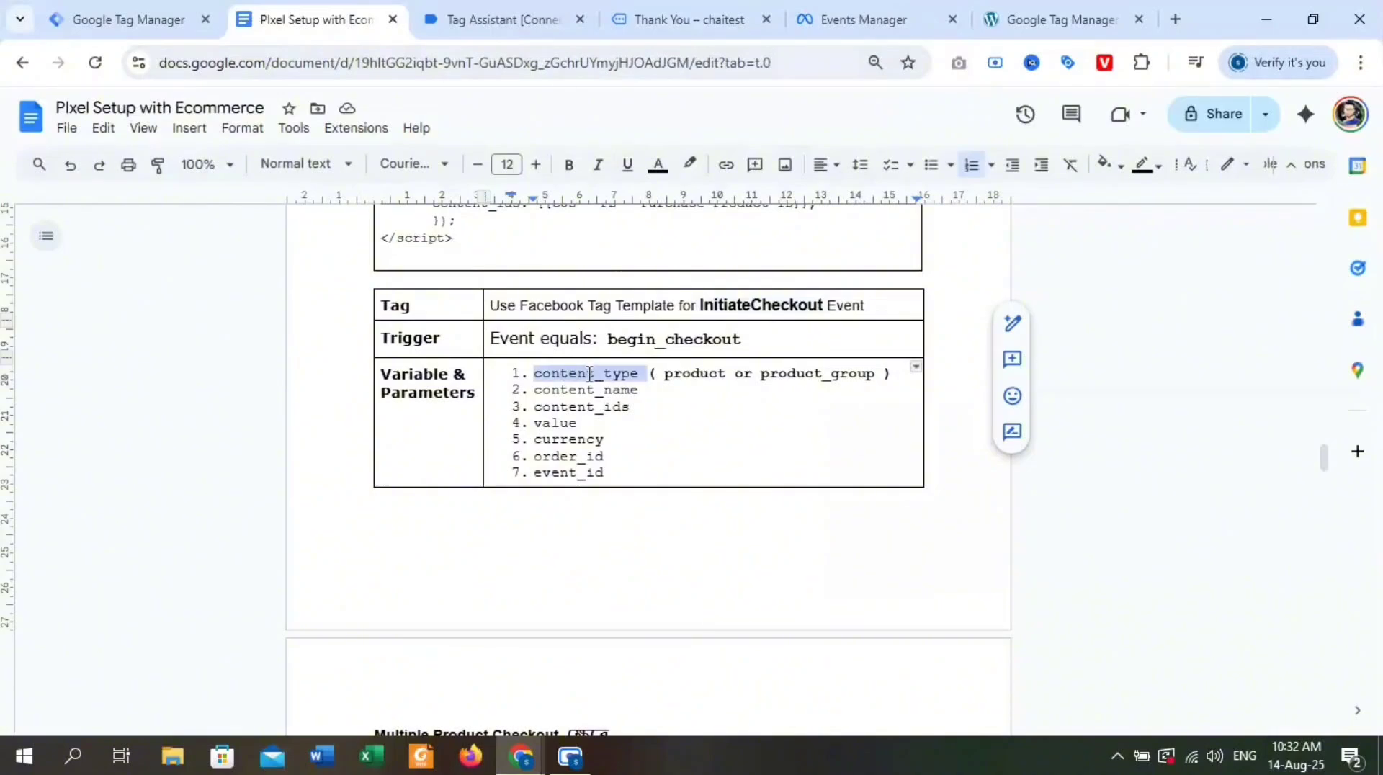
click(604, 374)
drag(589, 375, 532, 374)
click(608, 339)
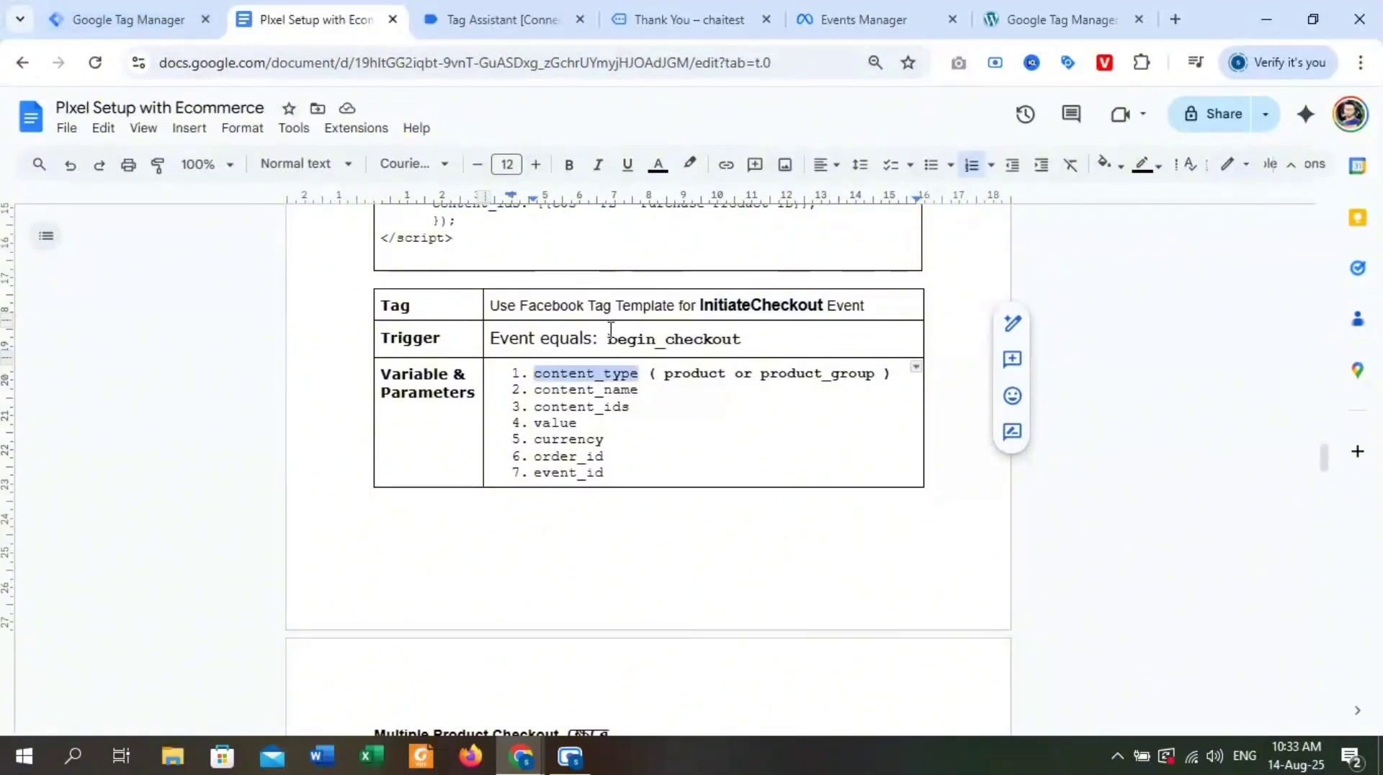
click(650, 373)
key(BackSpace)
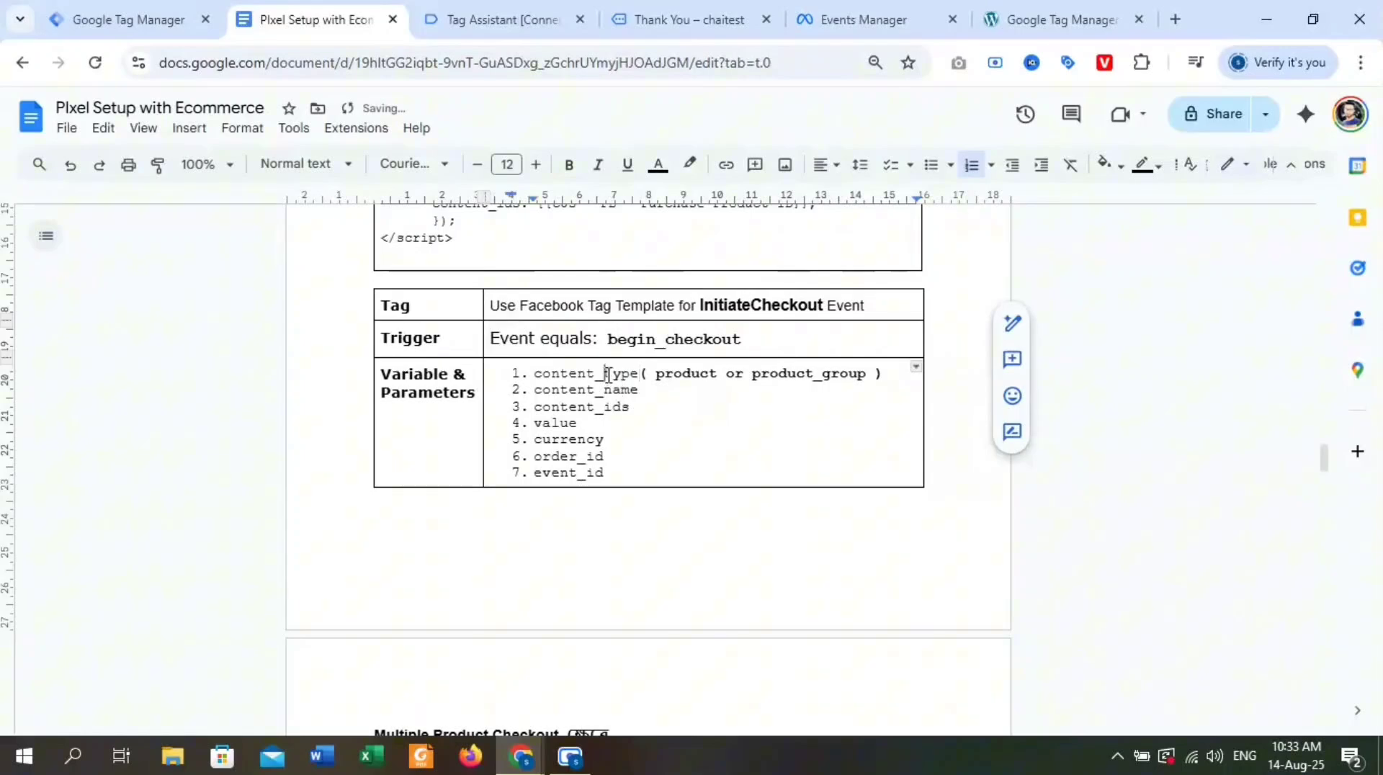
double_click(608, 374)
key(ctrl+c)
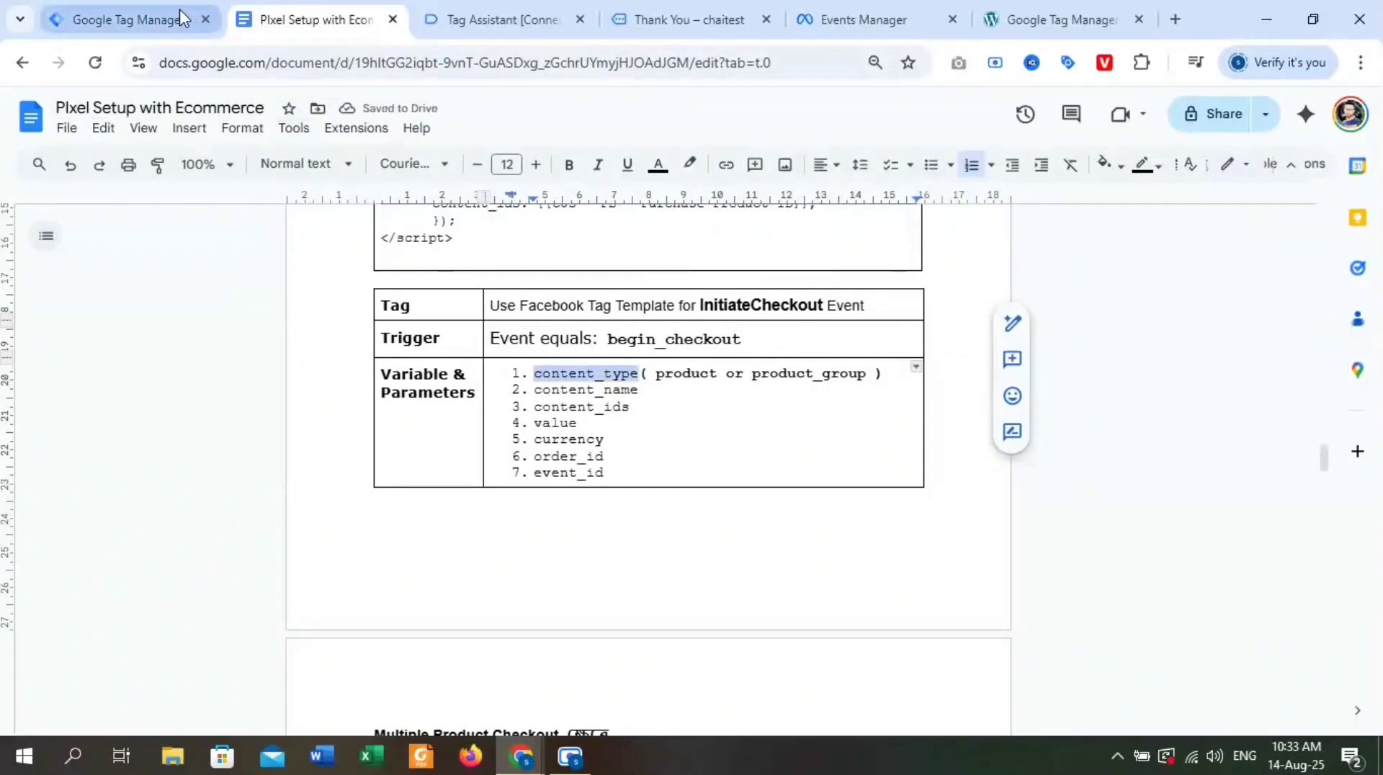
click(179, 14)
click(536, 450)
key(ctrl+v)
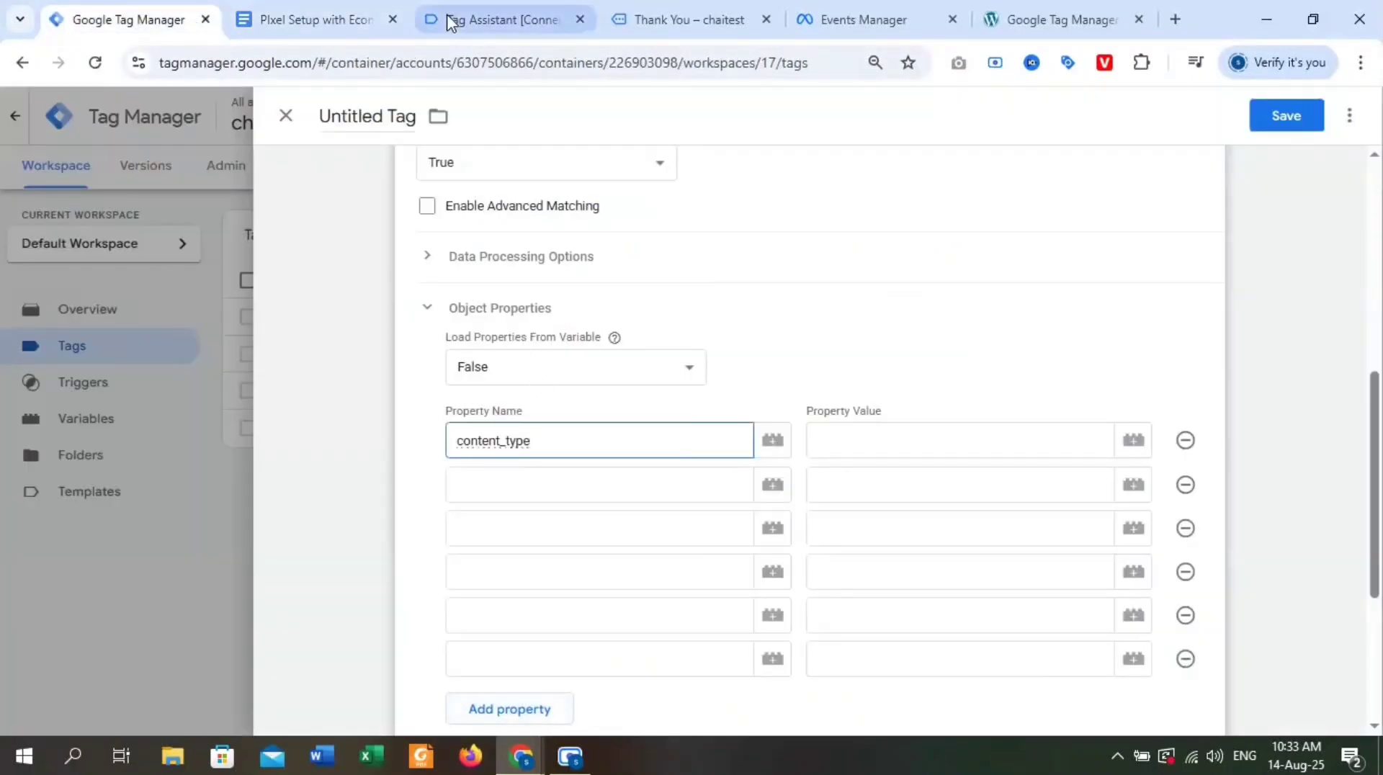
Copy content_name from the Google Docs parameter list and enter it as the second property name in Tag Manager.
click(317, 19)
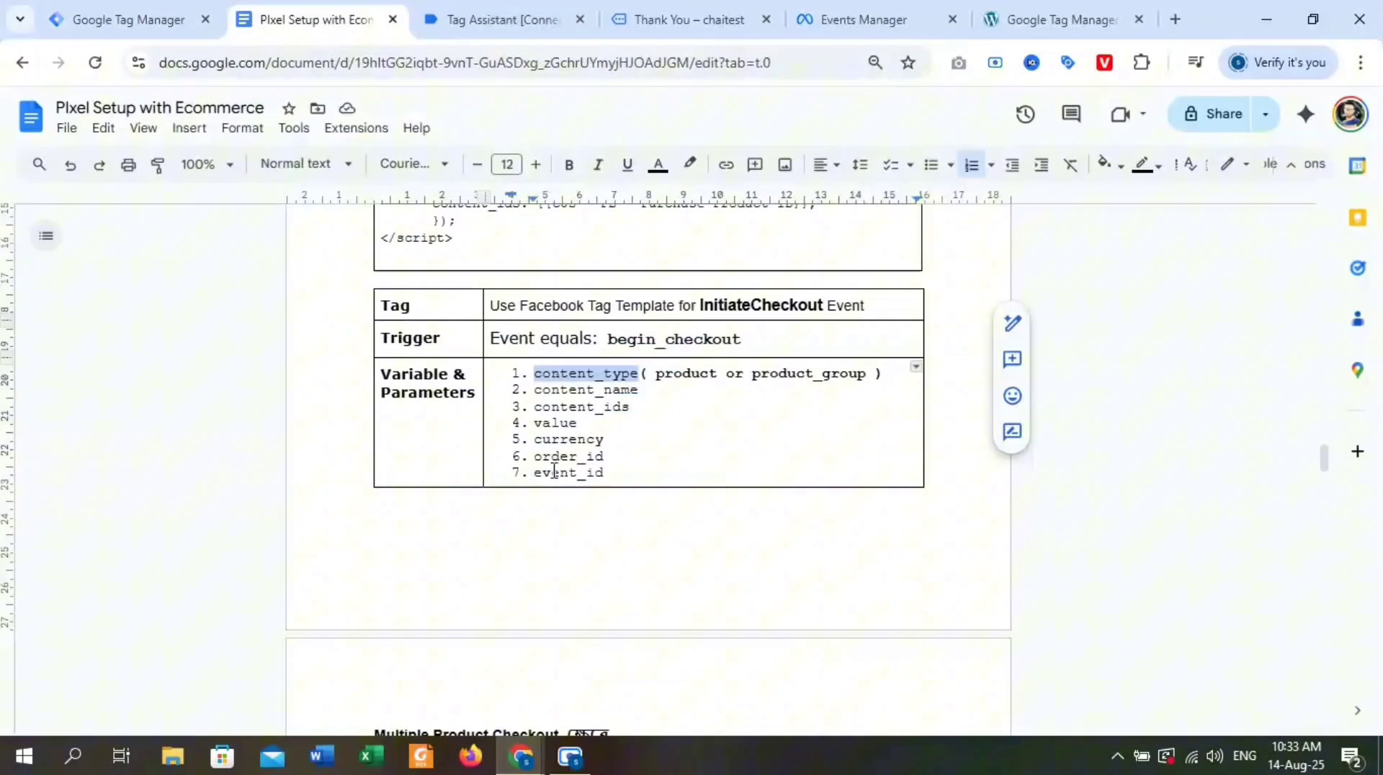
double_click(562, 396)
key(ctrl+c)
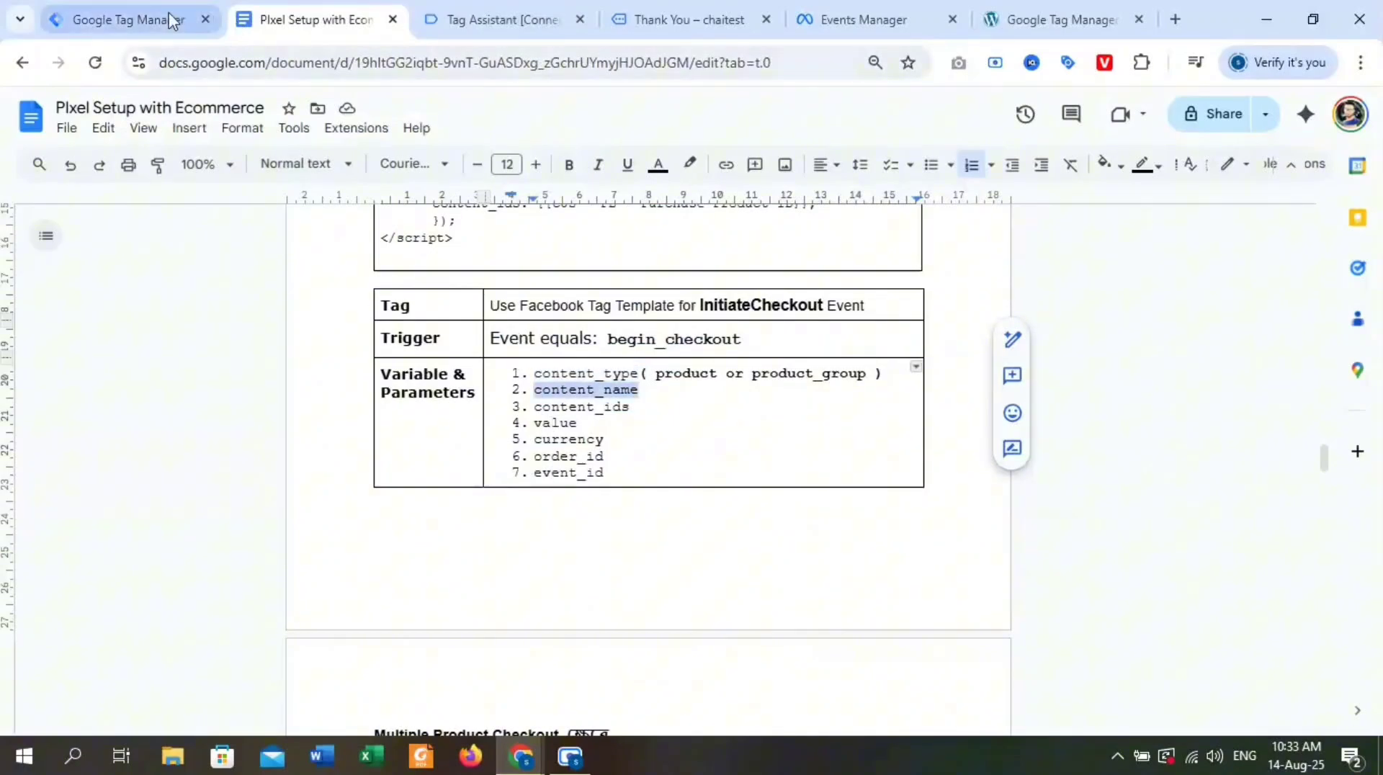
click(108, 20)
click(511, 483)
key(ctrl+v)
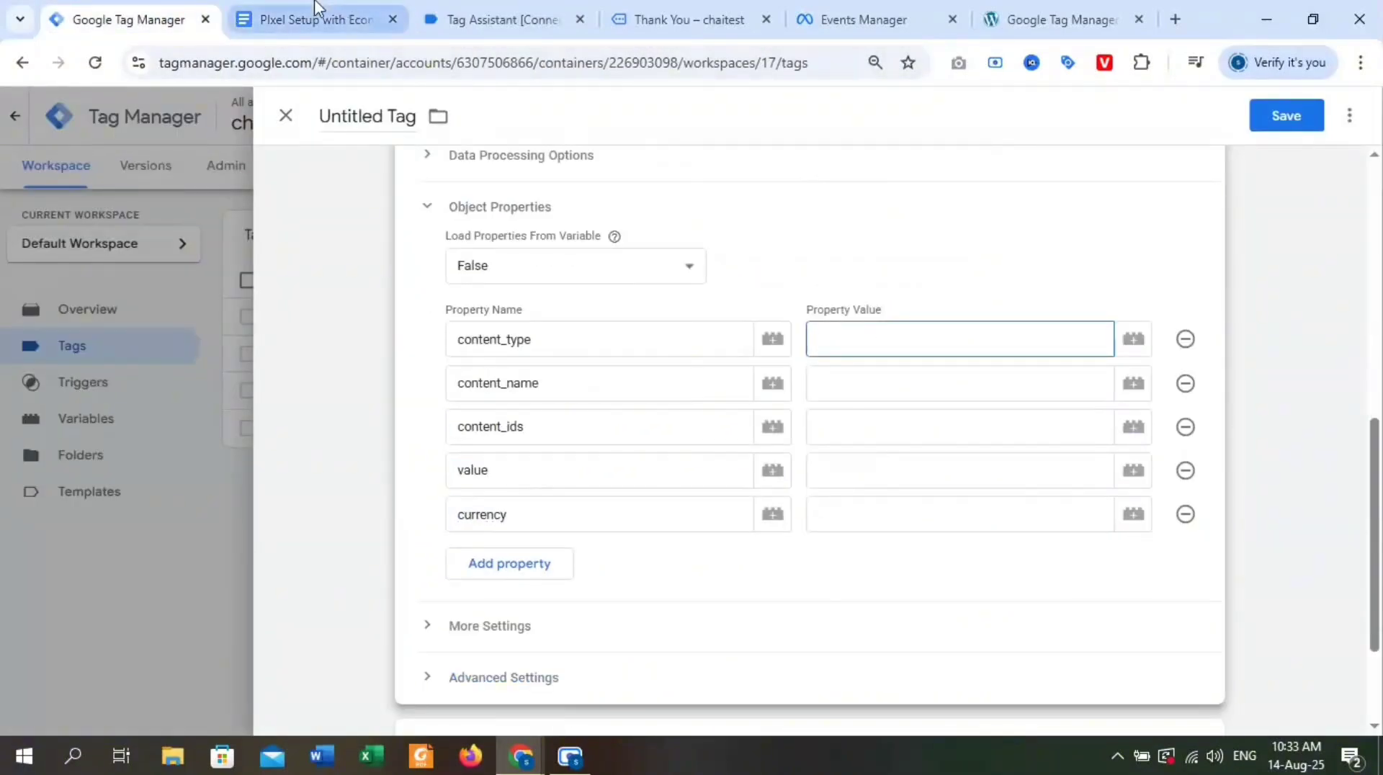
Name the next properties content_ids, value and currency from the Google Docs list, and set the content_type value to product.
click(315, 10)
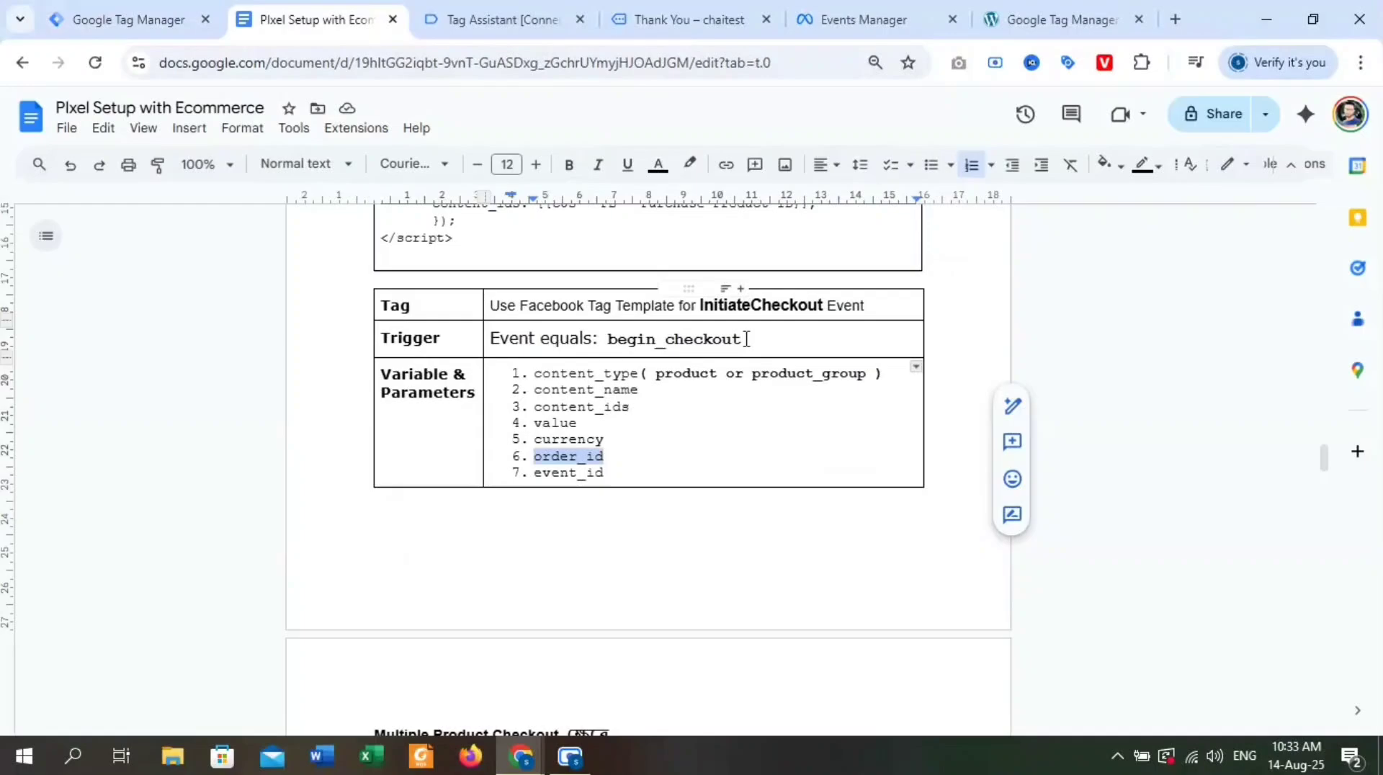
double_click(677, 376)
click(693, 375)
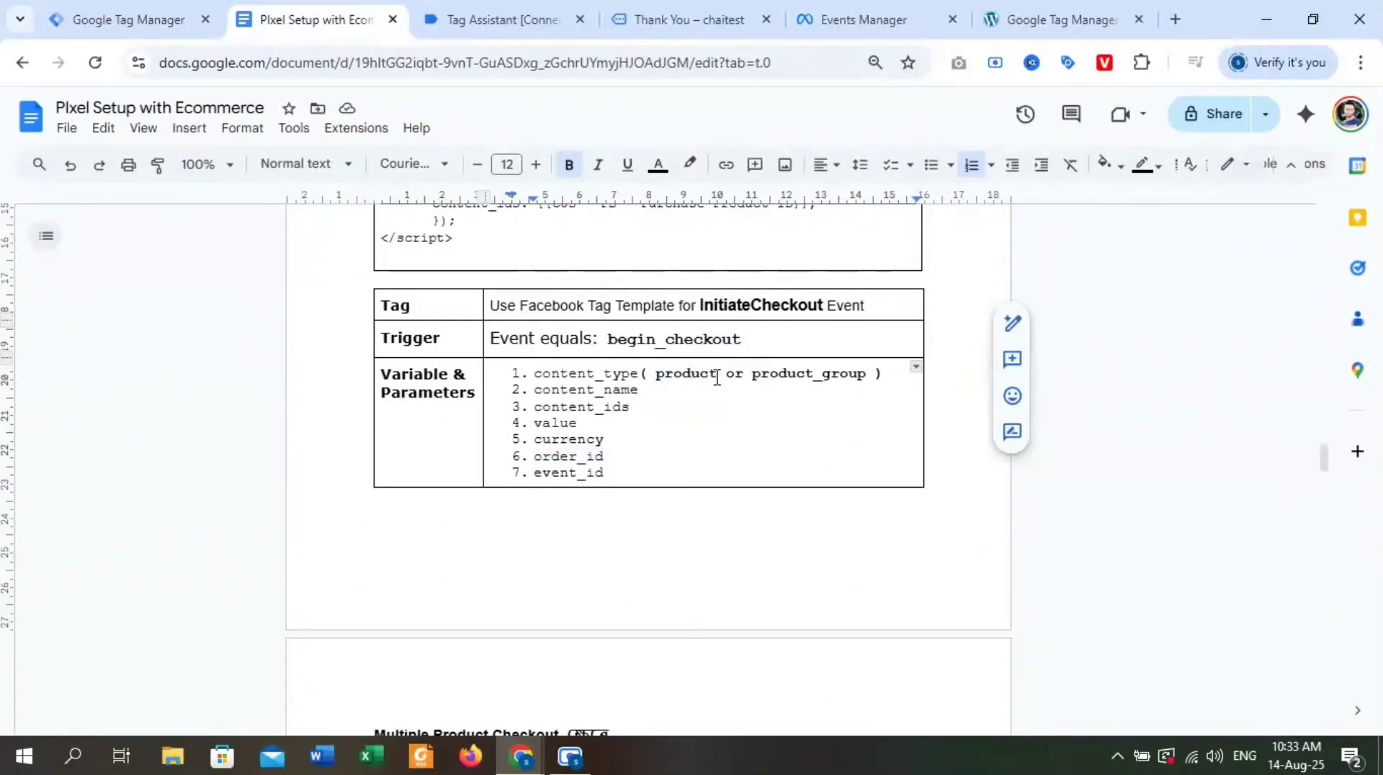
drag(717, 378, 665, 376)
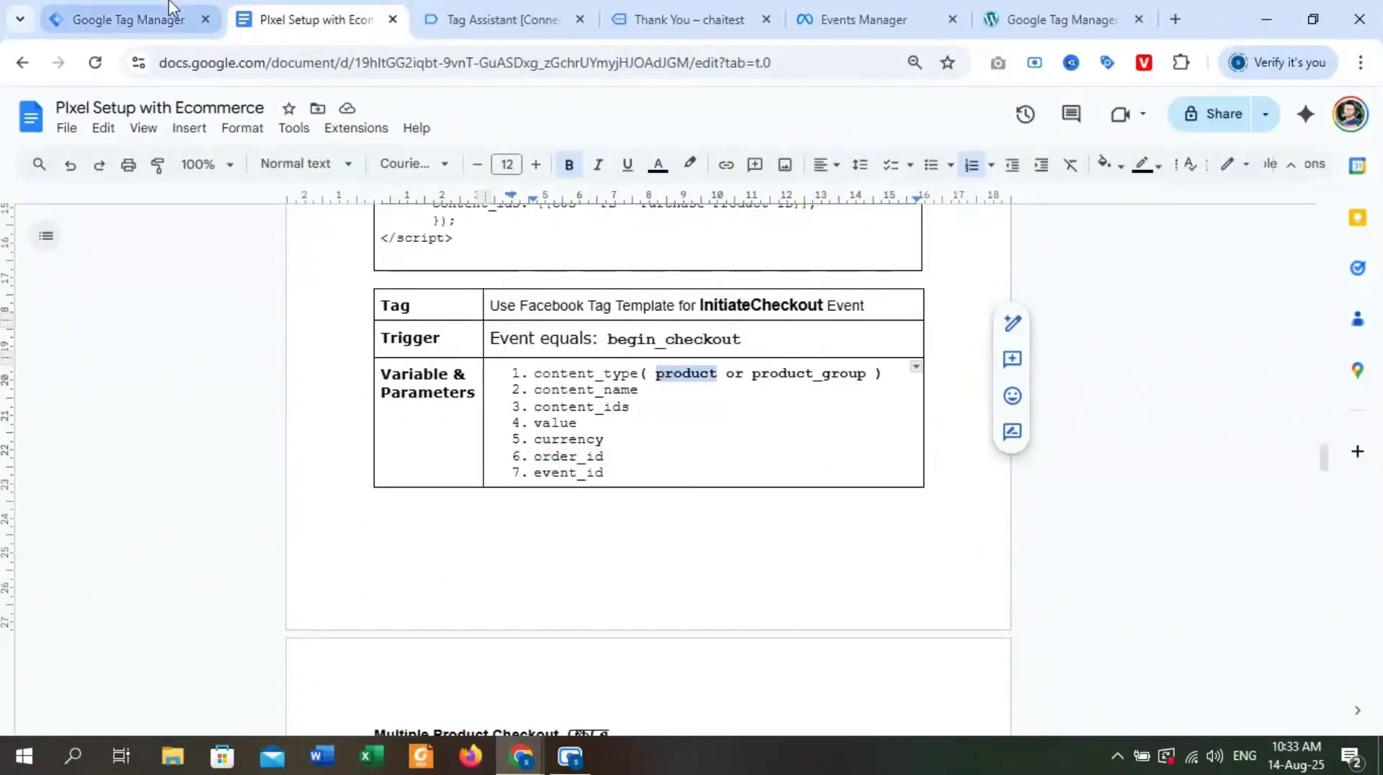
click(122, 19)
click(1032, 338)
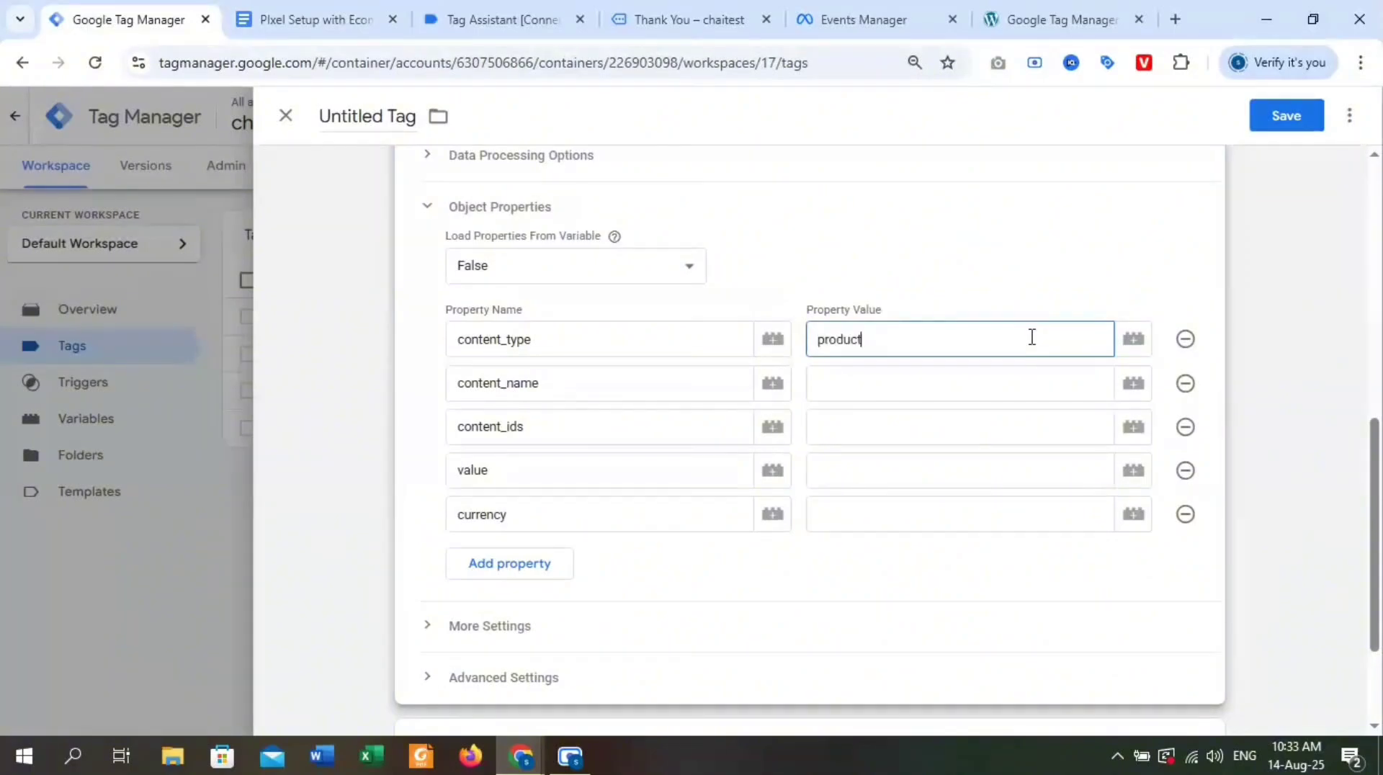
Set content_name to {{cJS - FB - Purchase Product Name}} and content_ids to {{cJS - FB - Purchase Product ID}}.
click(865, 395)
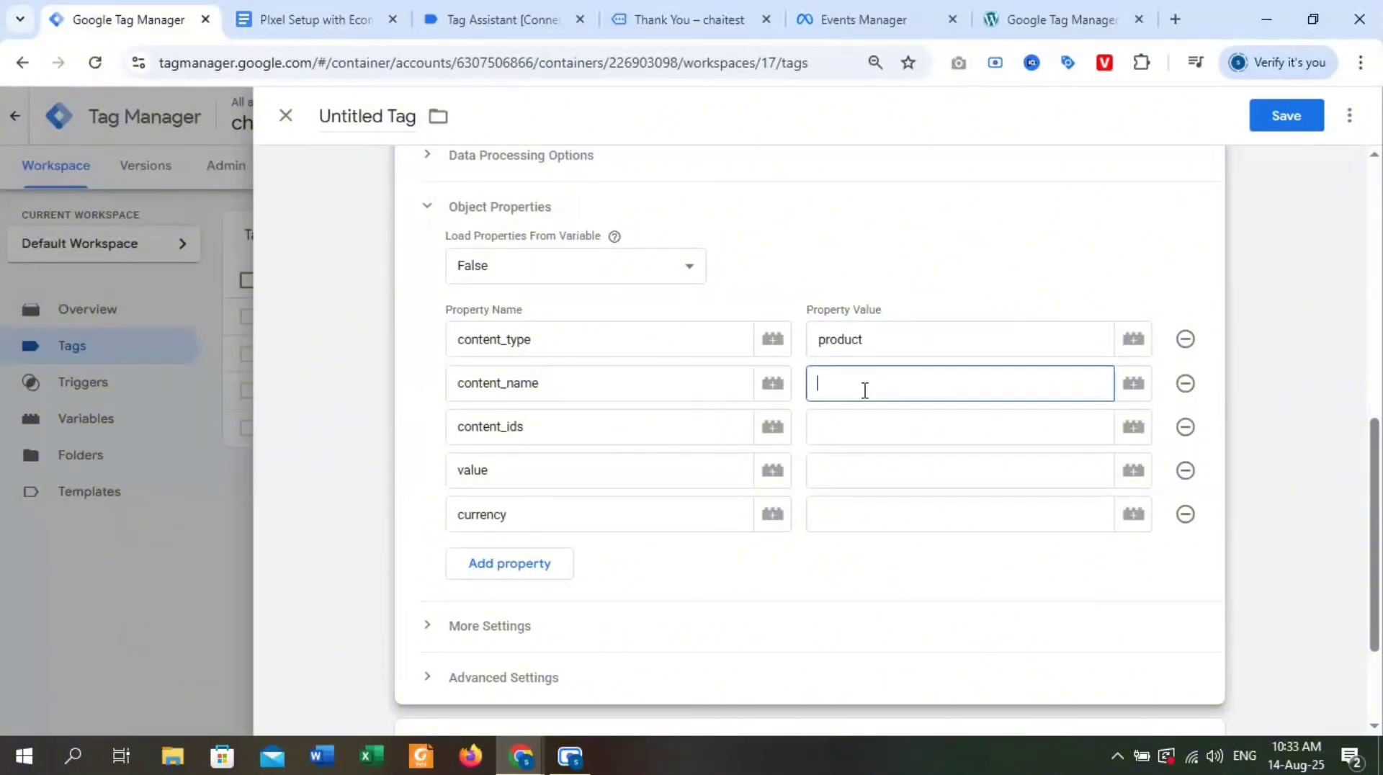
text({{)
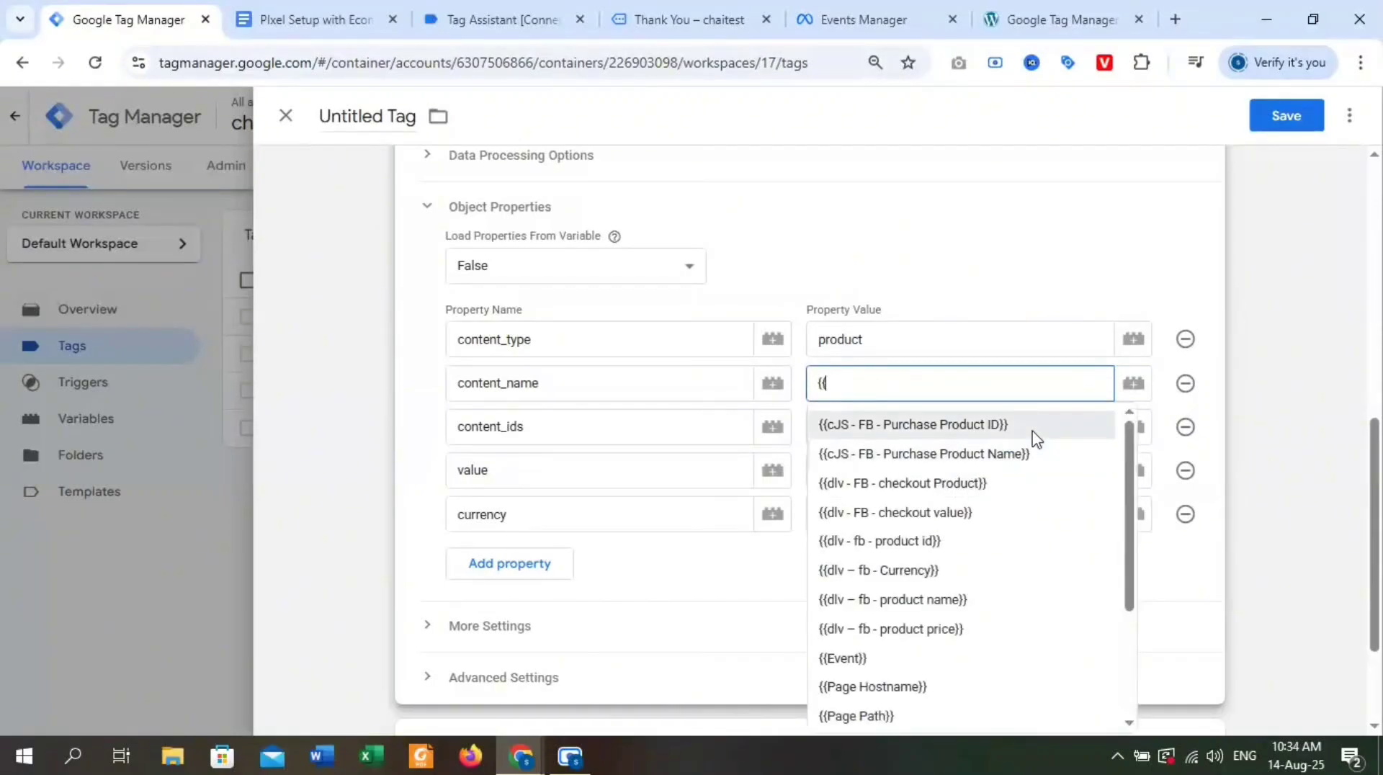
click(1021, 454)
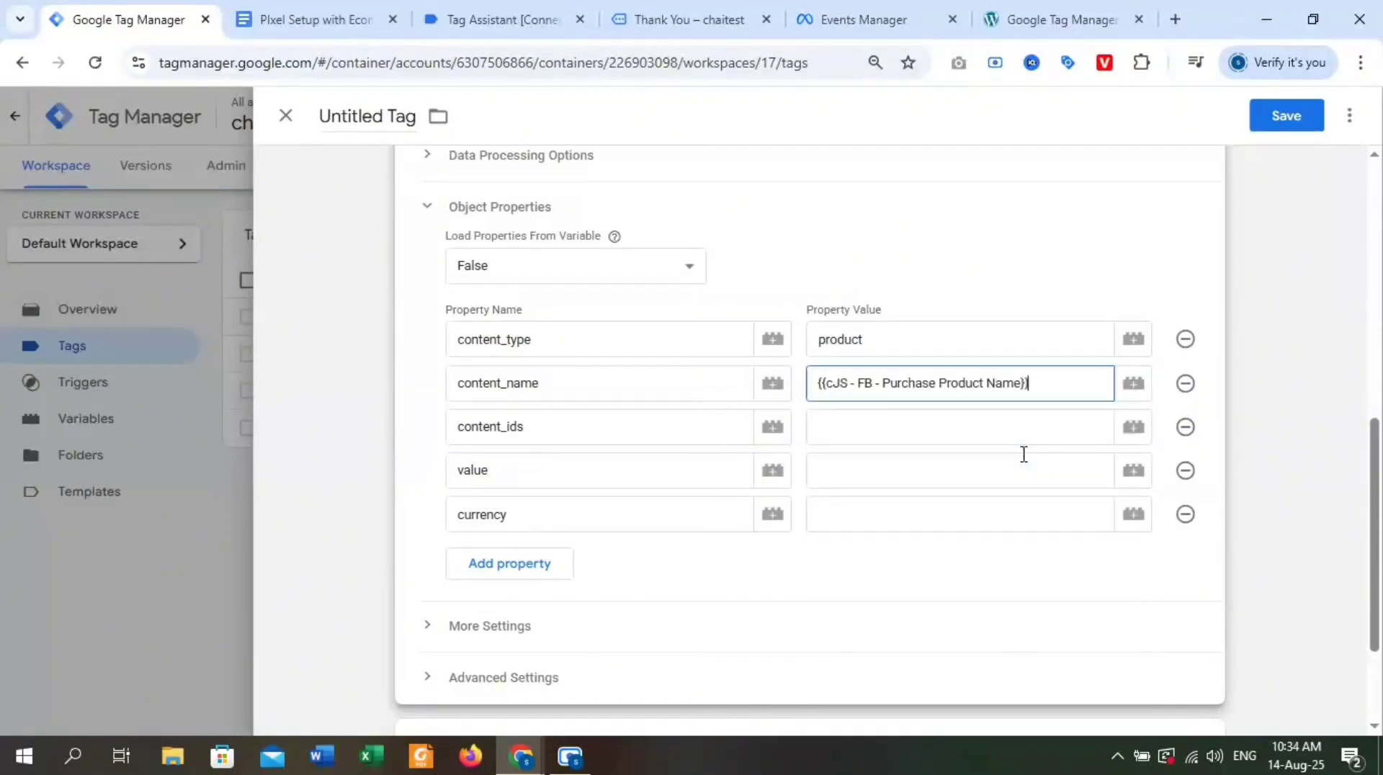
click(868, 421)
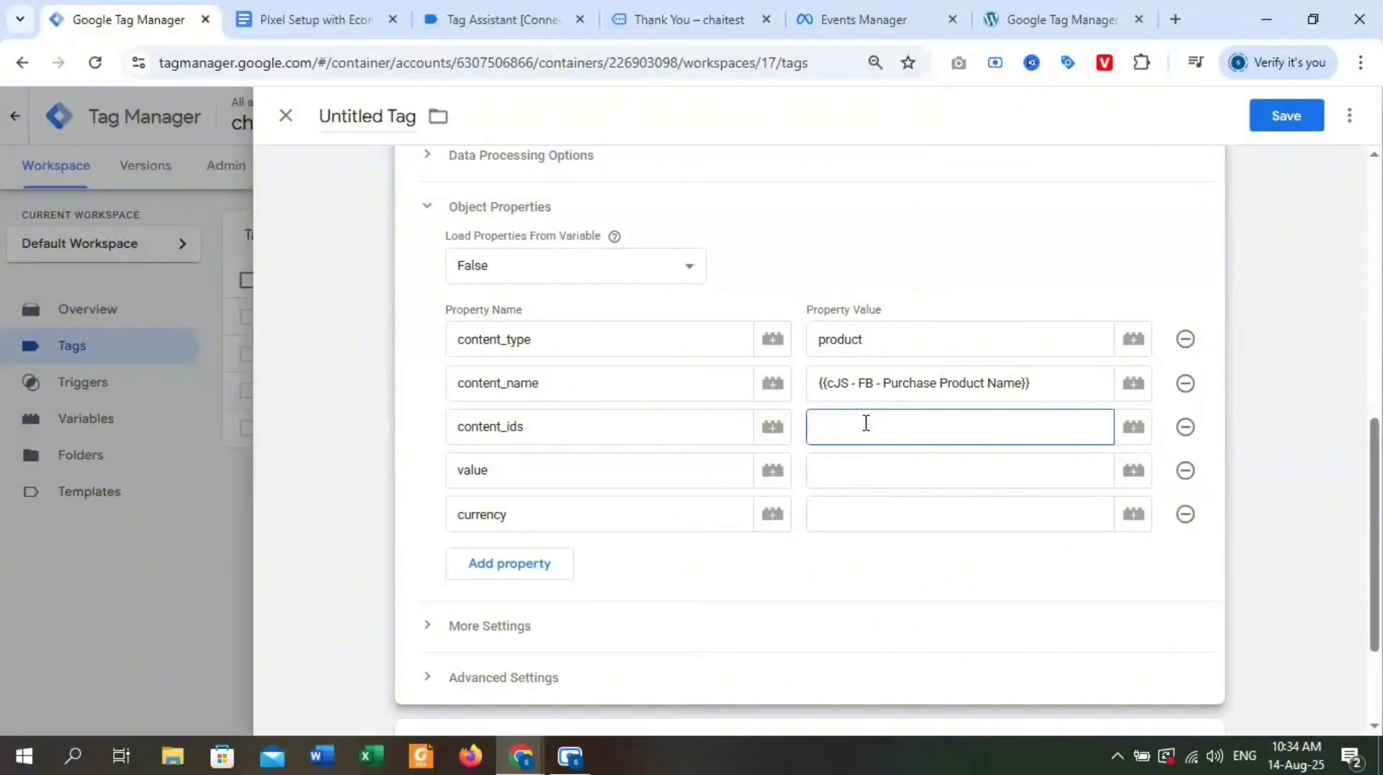
text({{)
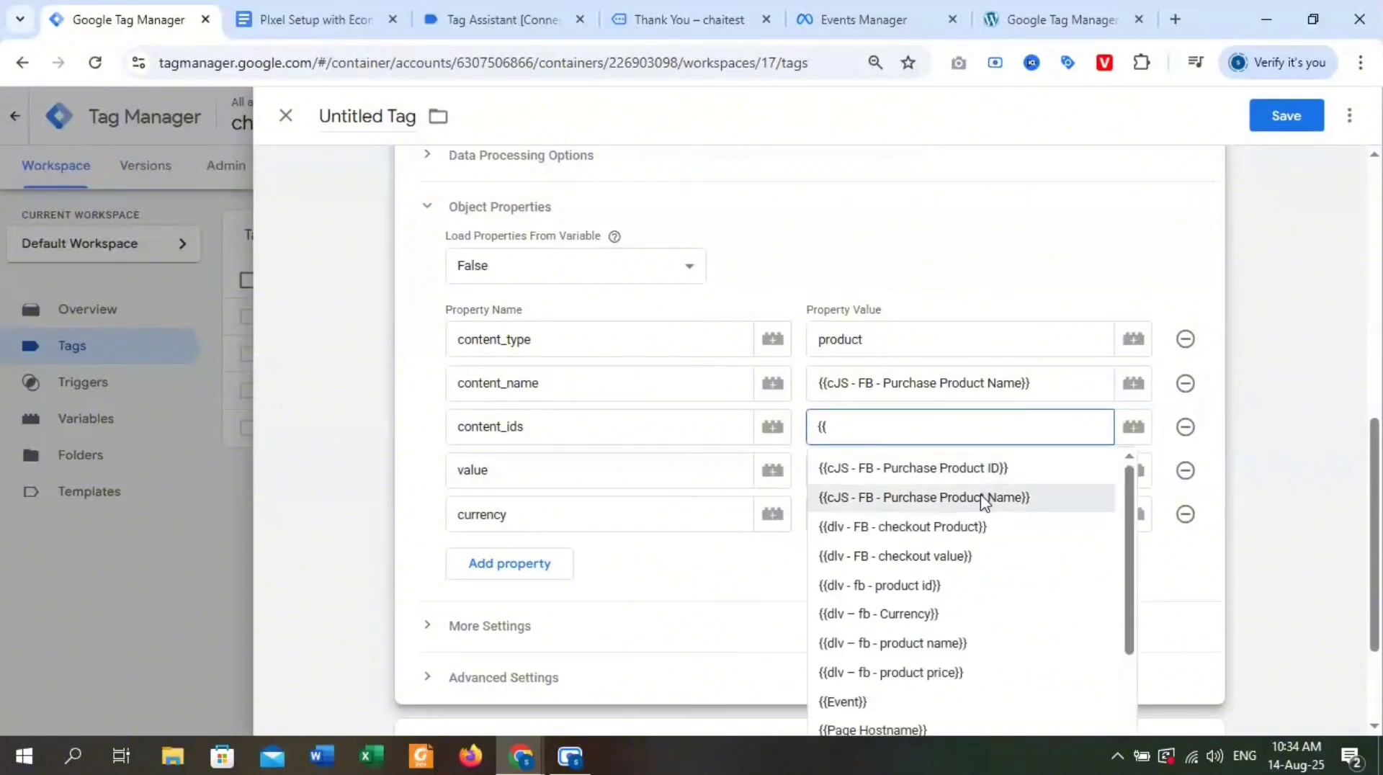
click(968, 468)
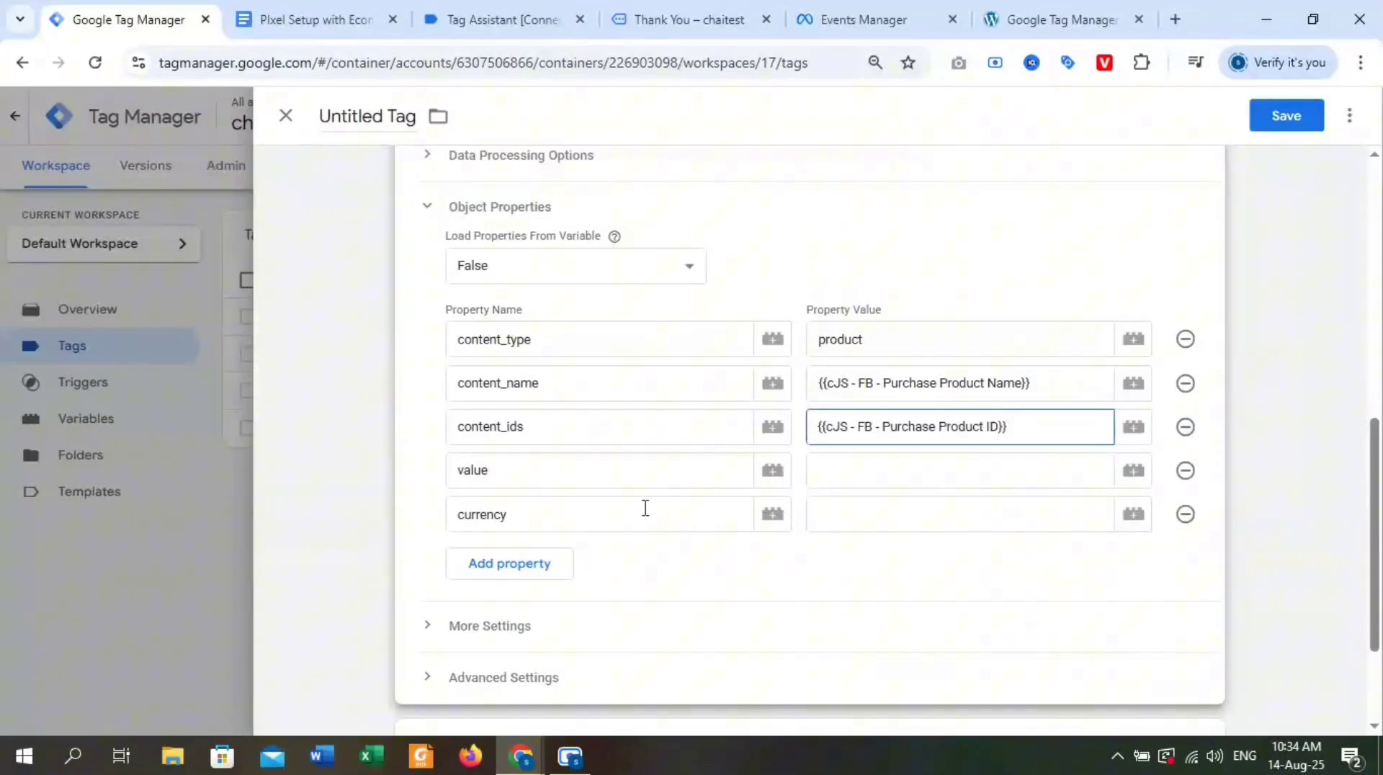
Set the value property to {{dlv - FB - checkout value}} and currency to {{dlv – fb - Currency}}.
click(860, 462)
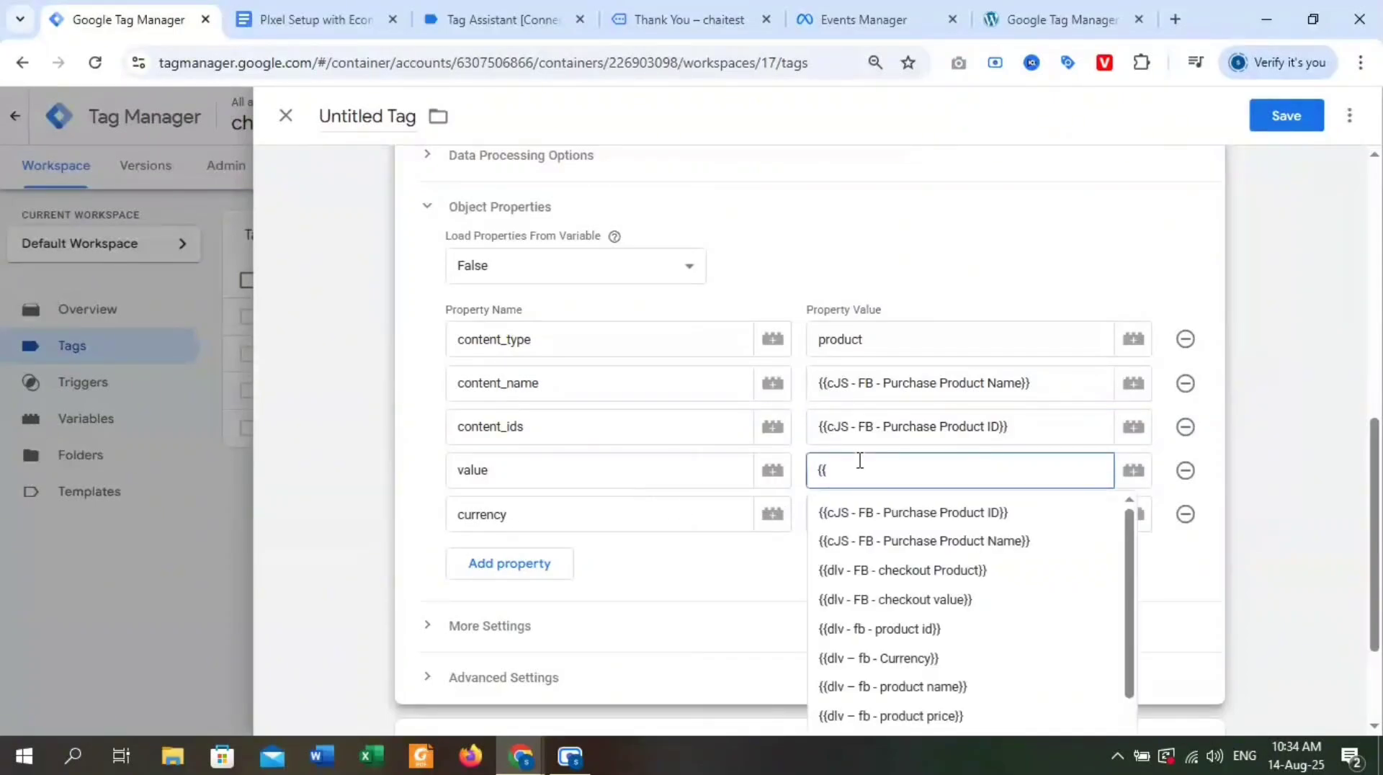
click(933, 612)
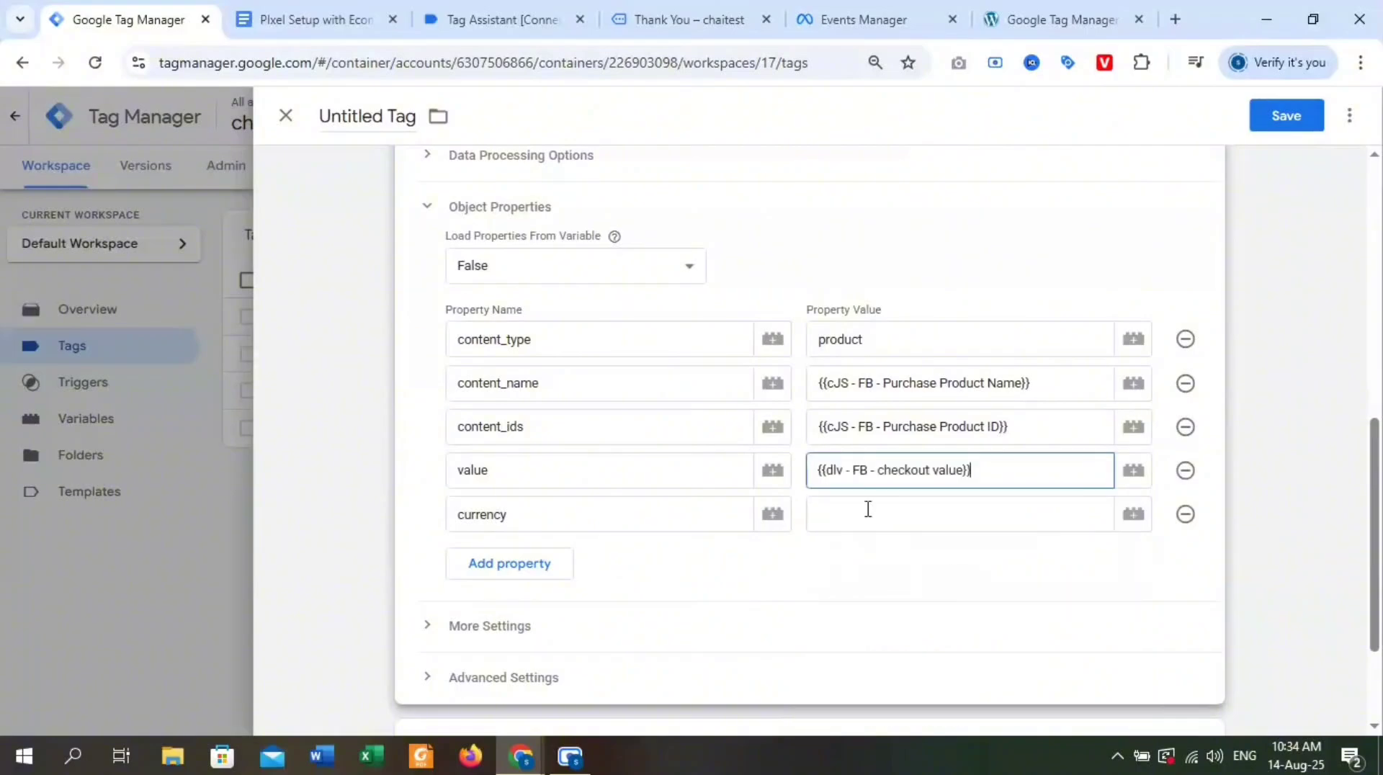
click(861, 508)
text({{)
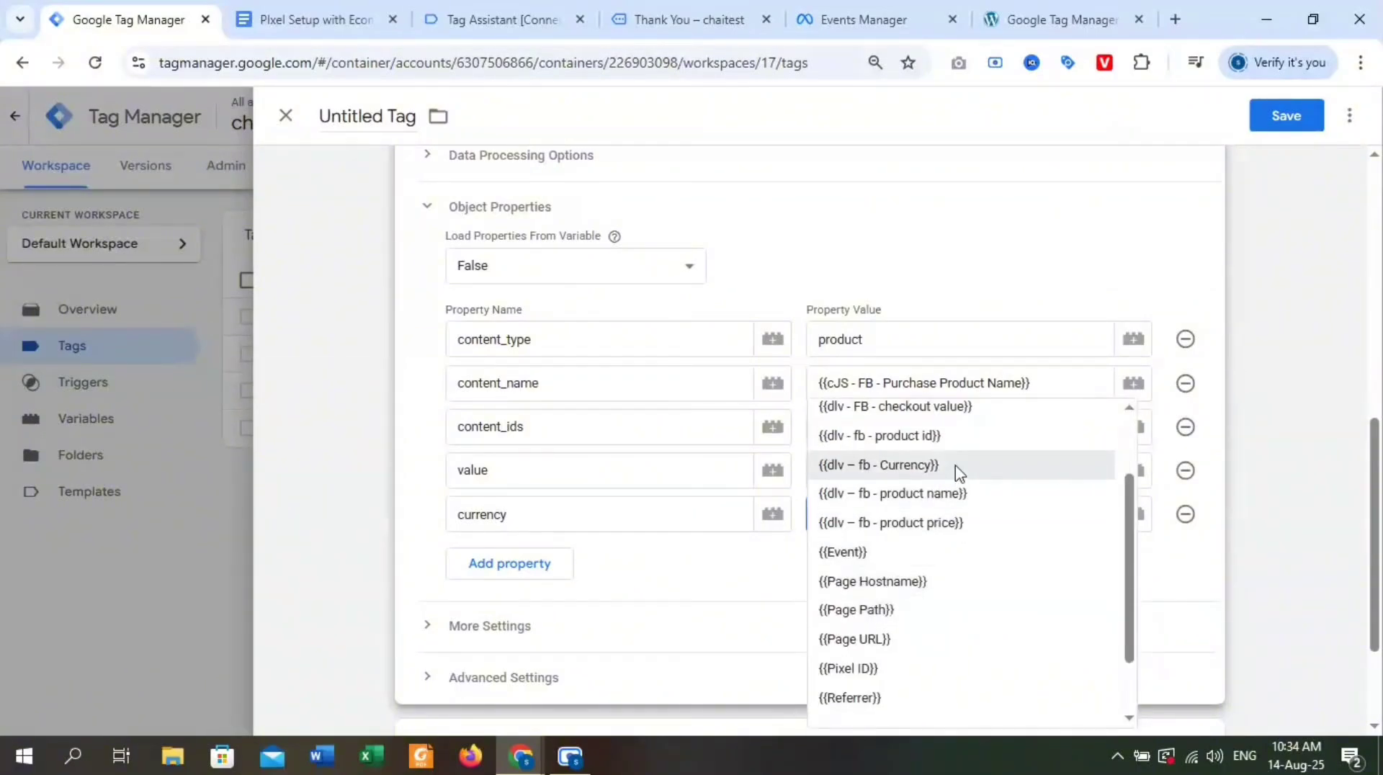
click(957, 470)
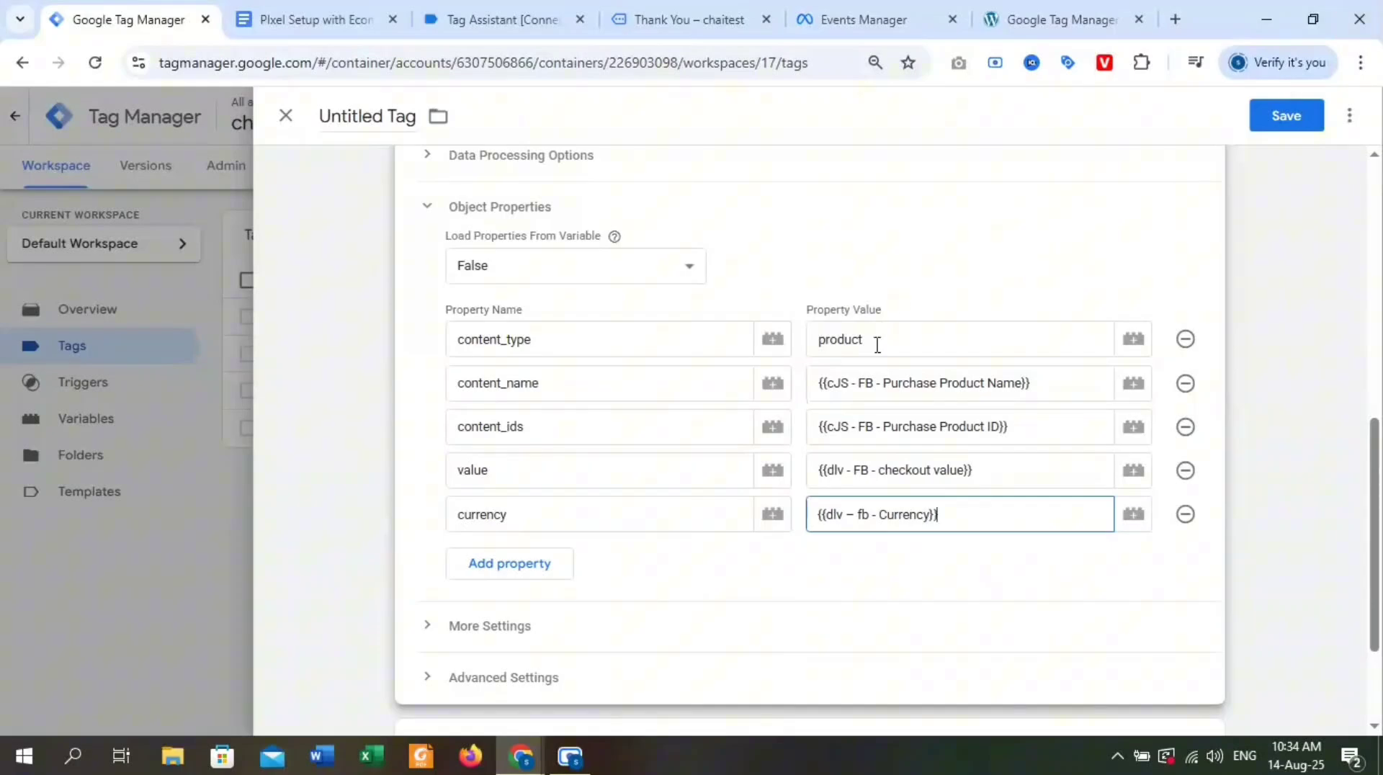
Name the tag FB Initiate Checkout Tag and save it.
drag(387, 116, 256, 116)
key(BackSpace)
text(Initiate Checkout)
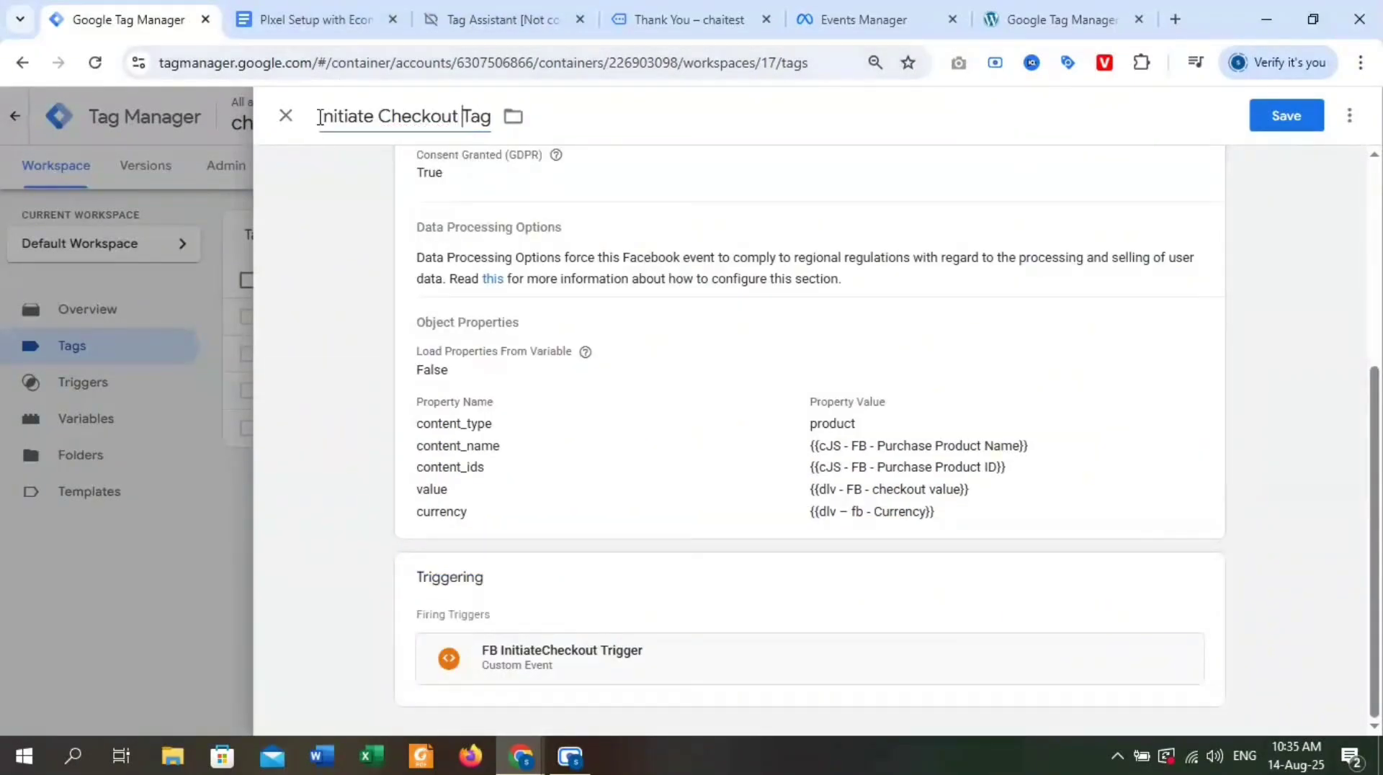
text( FB)
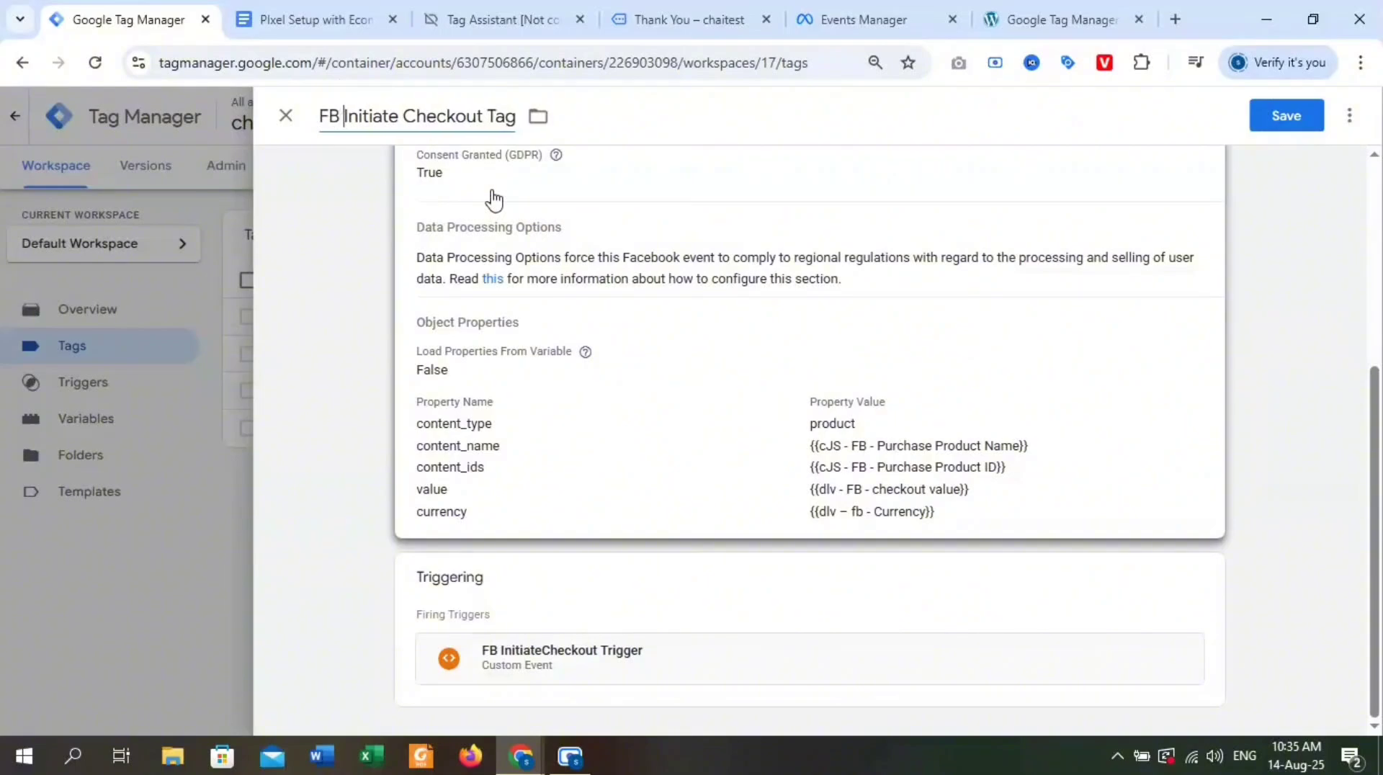
click(1286, 115)
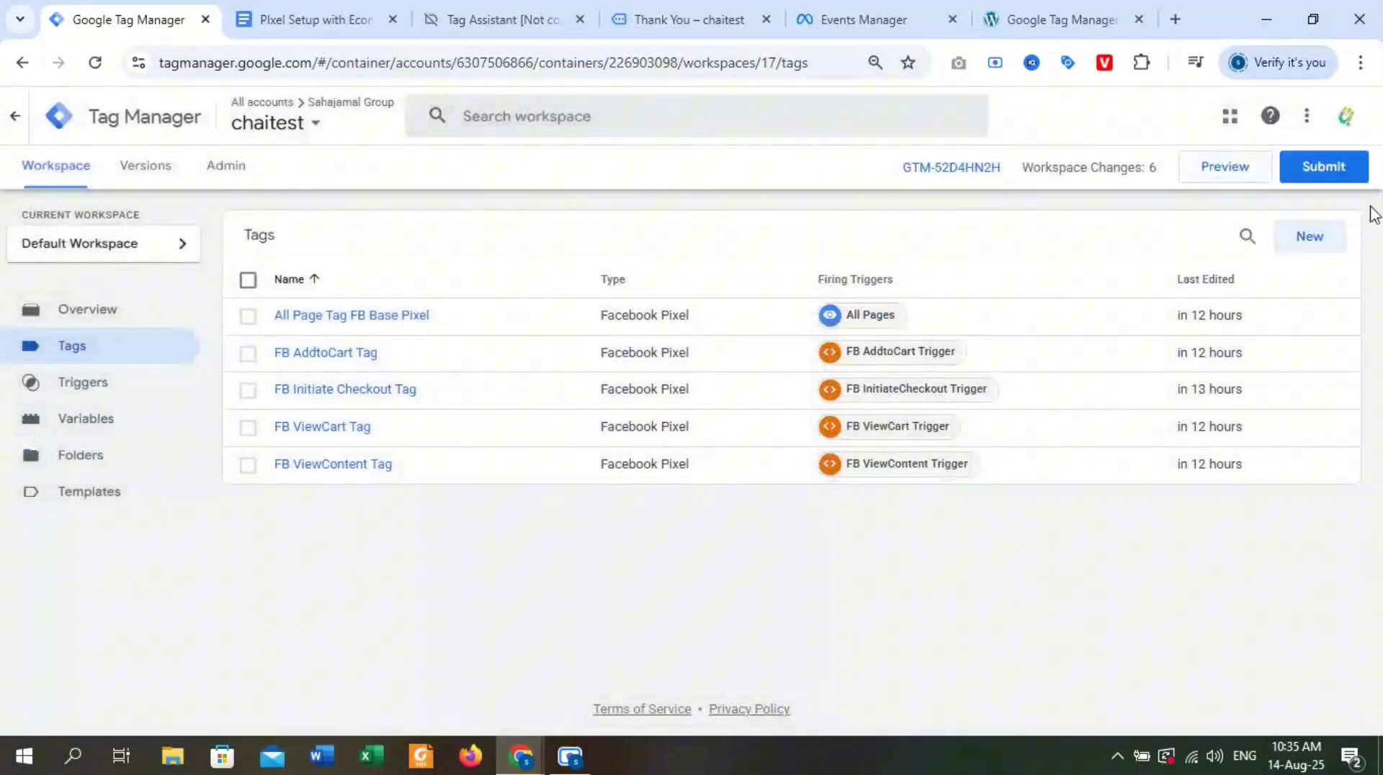
Submit and publish the workspace changes to Live without a version name or description, and look through the published version's summary.
click(1321, 165)
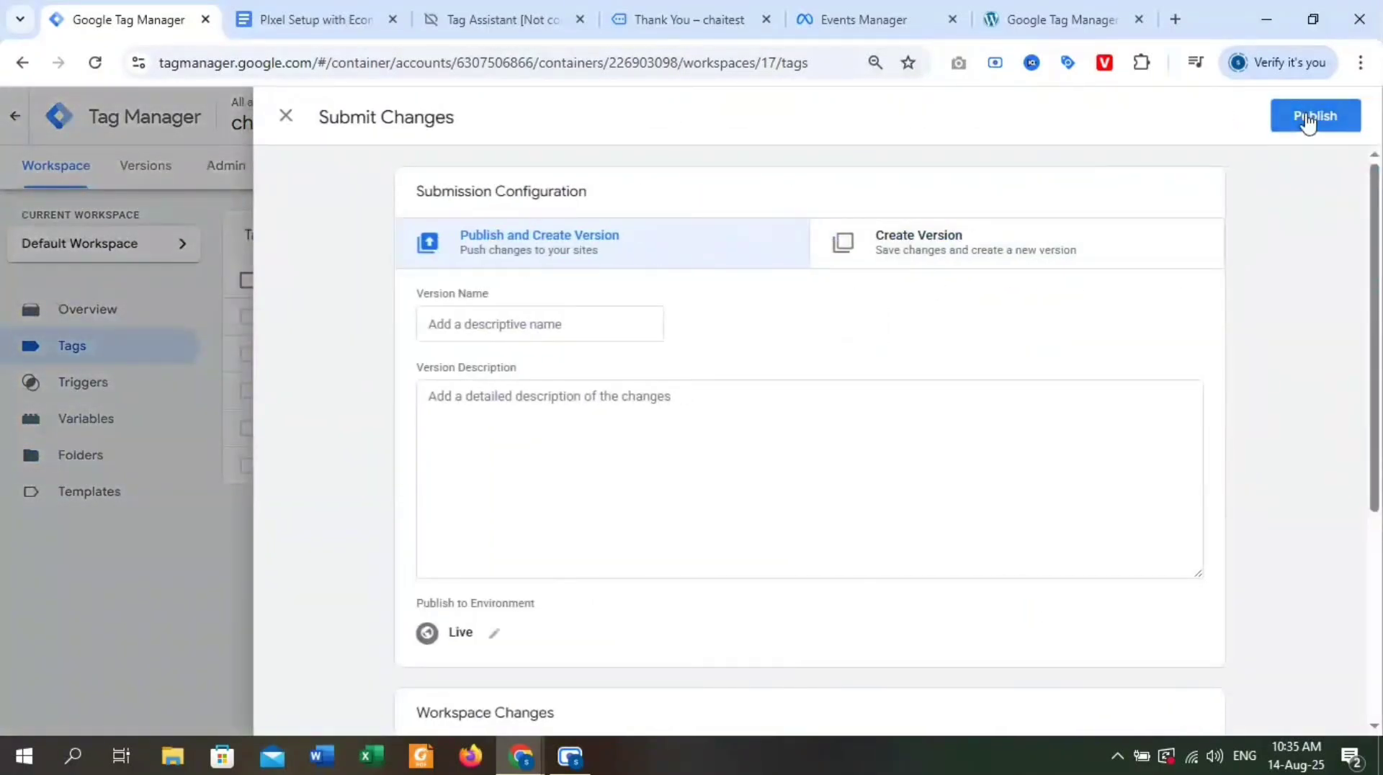
click(1313, 116)
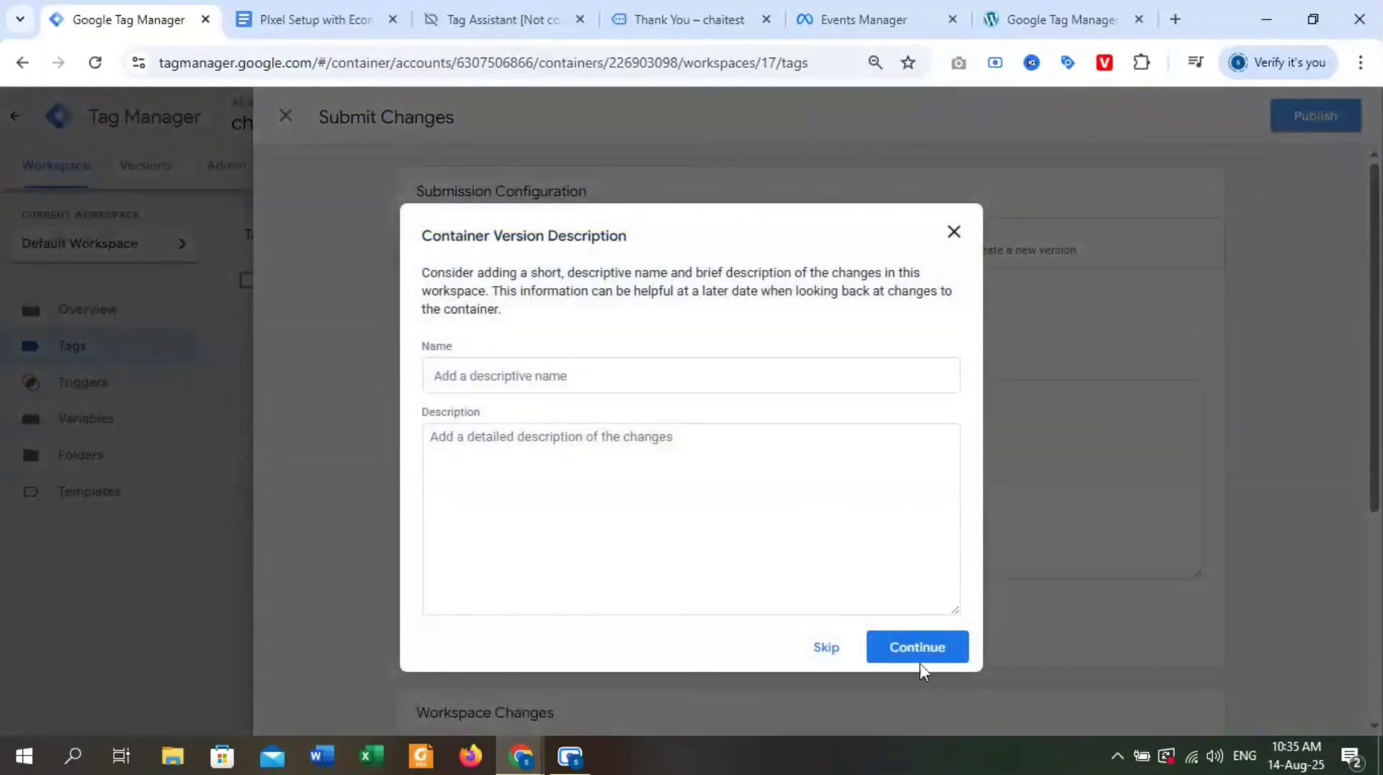
click(919, 659)
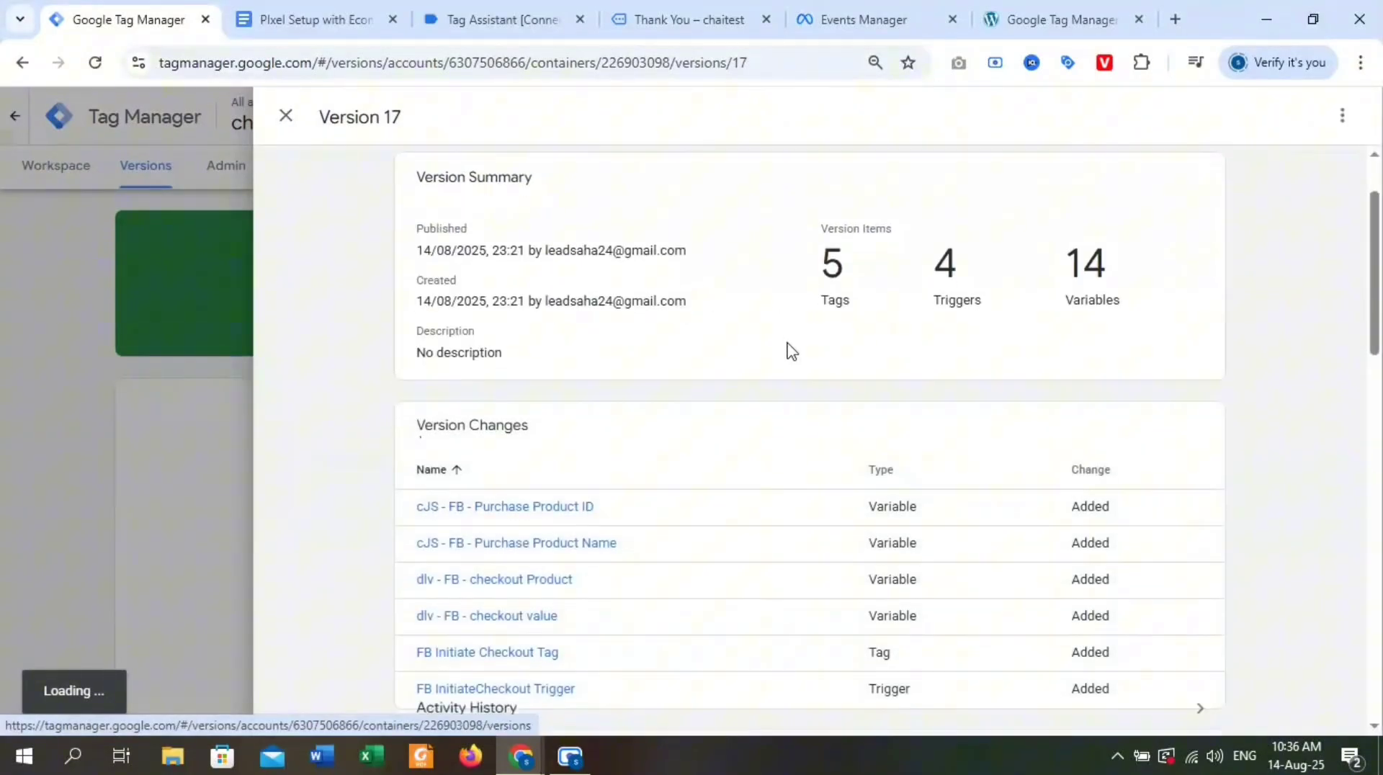
scroll(793, 351, down, 20)
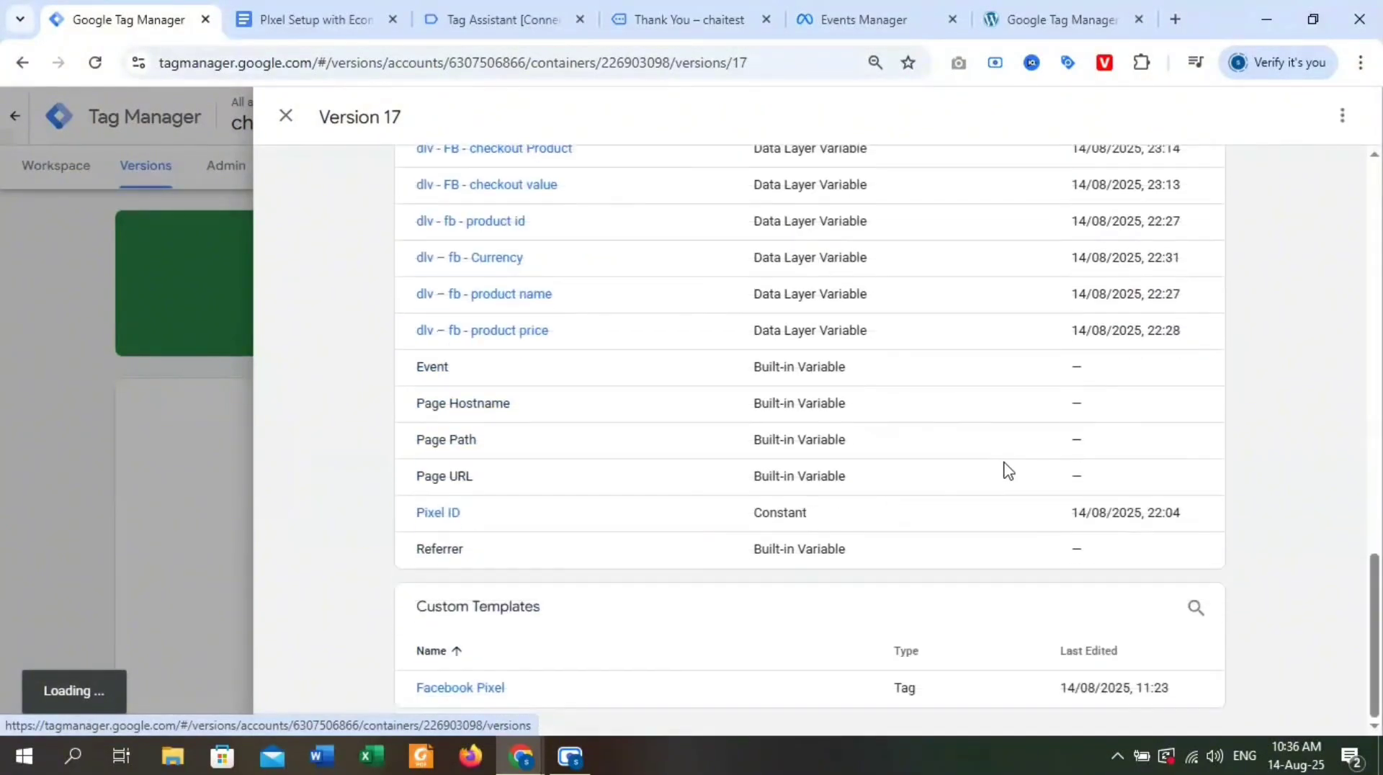
scroll(1008, 471, up, 20)
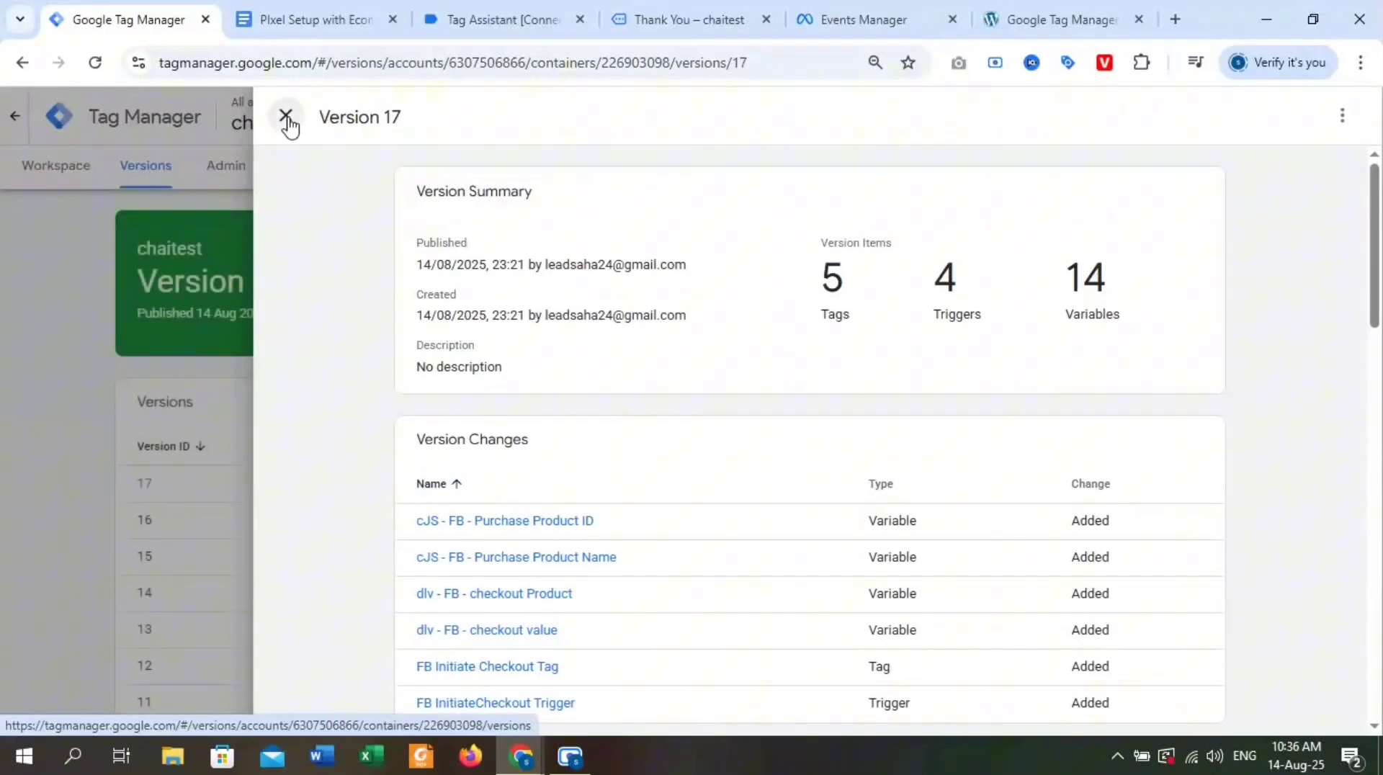
click(286, 116)
Return to the workspace, start a preview session connected to dev-chaitest.pantheonsite.io, and switch to the connected site page.
click(62, 173)
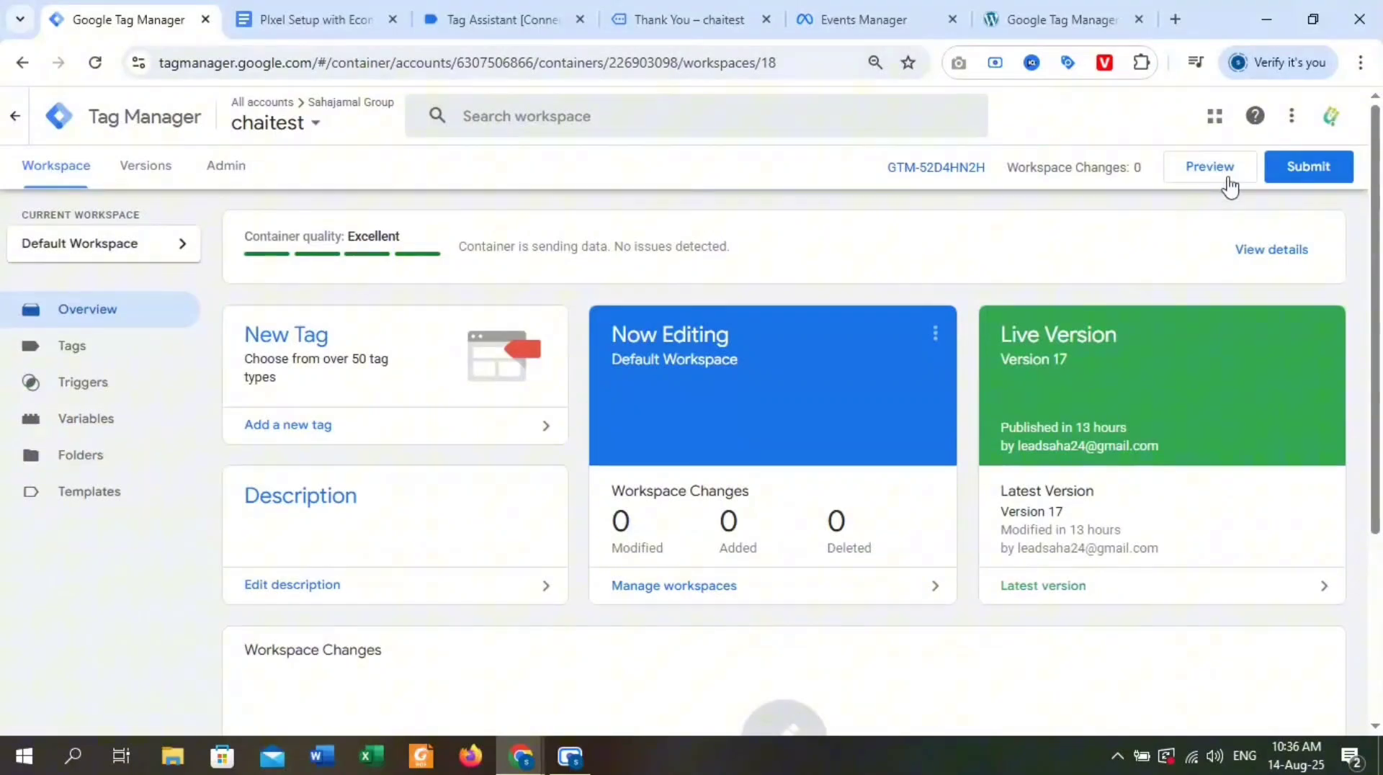
click(1203, 173)
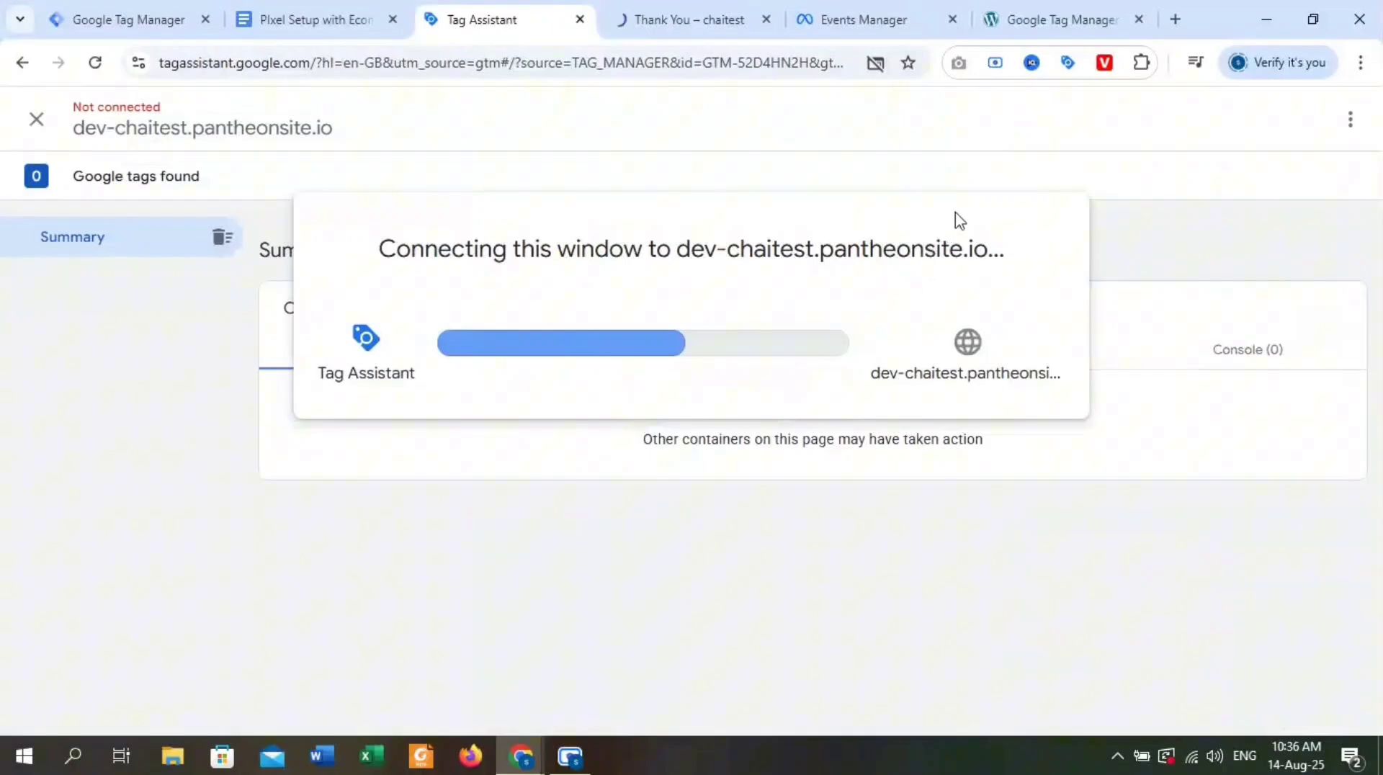
click(720, 474)
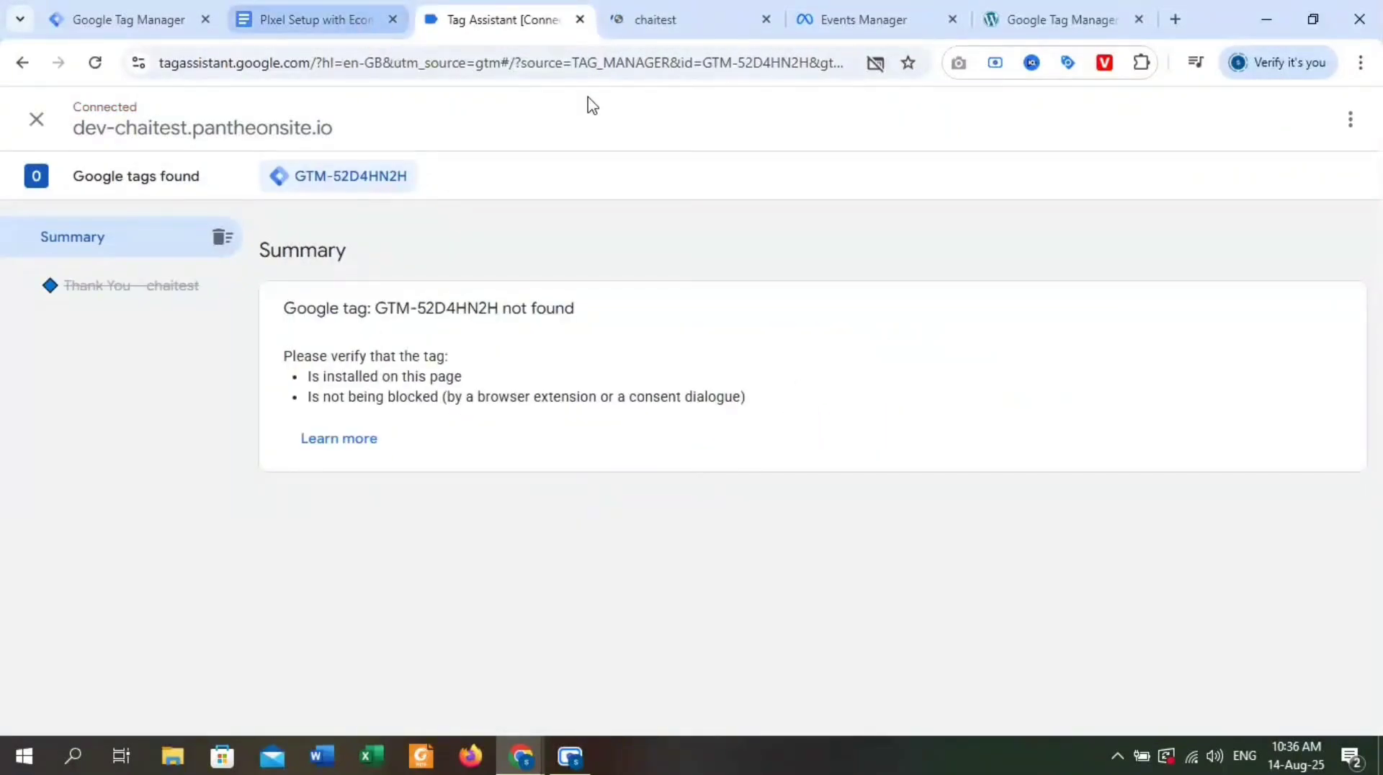
click(670, 28)
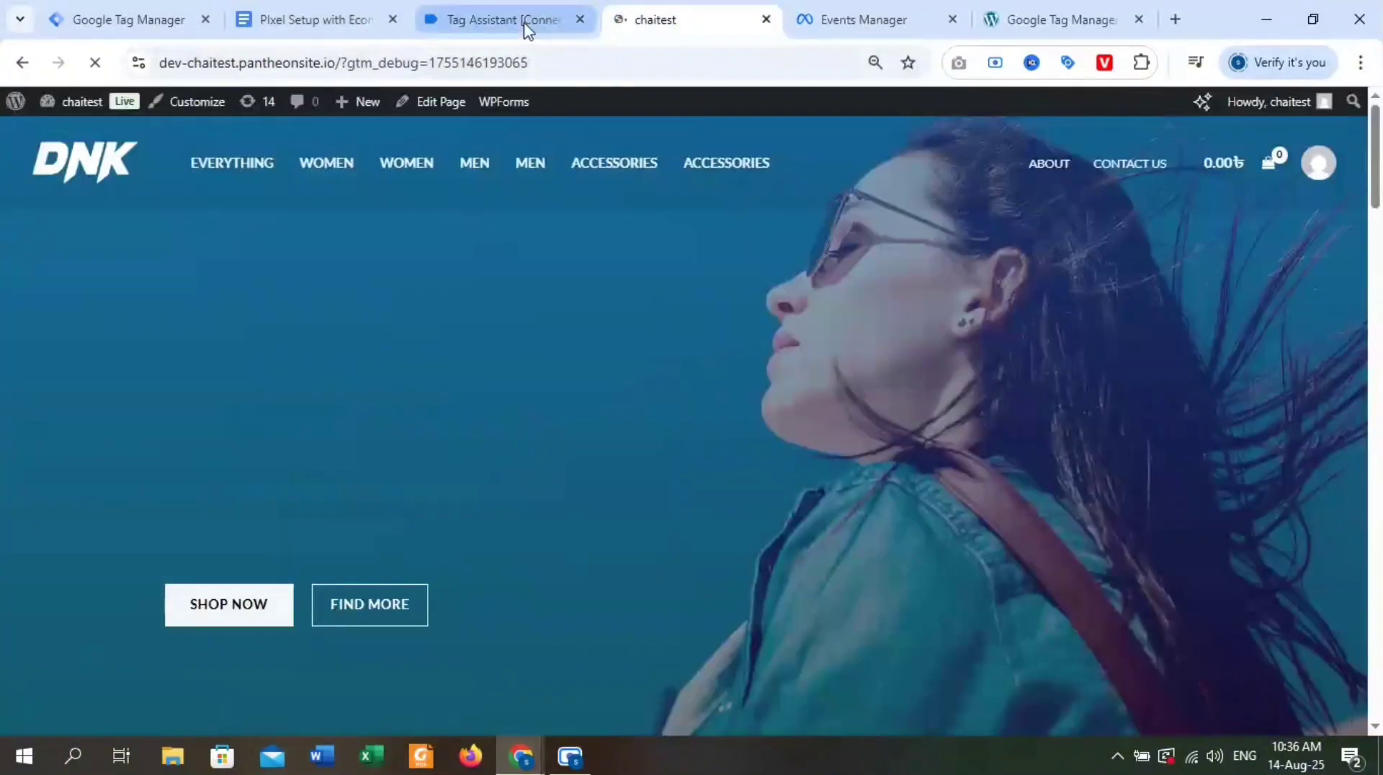
Check the Tag Assistant connection and open the DNK Blue Shoes product page on the connected store.
click(527, 22)
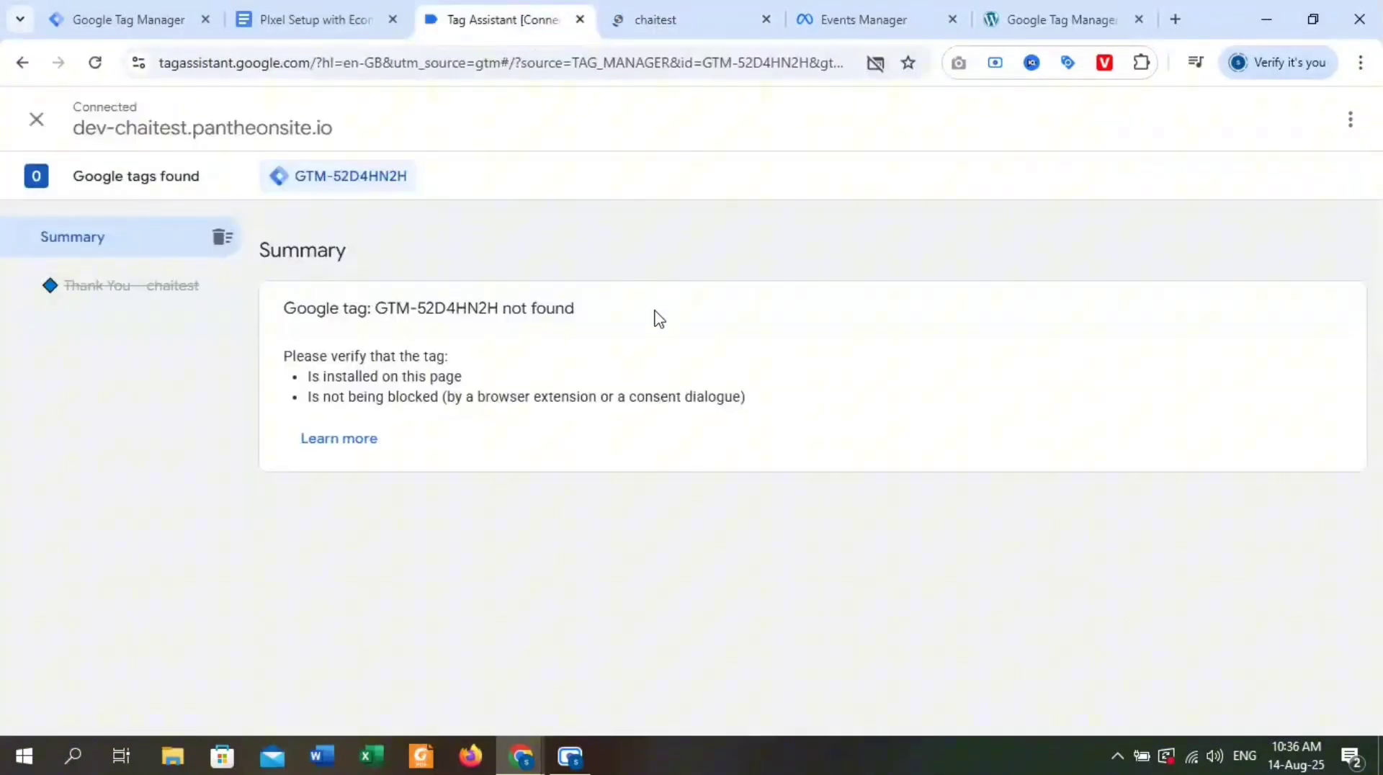
click(683, 23)
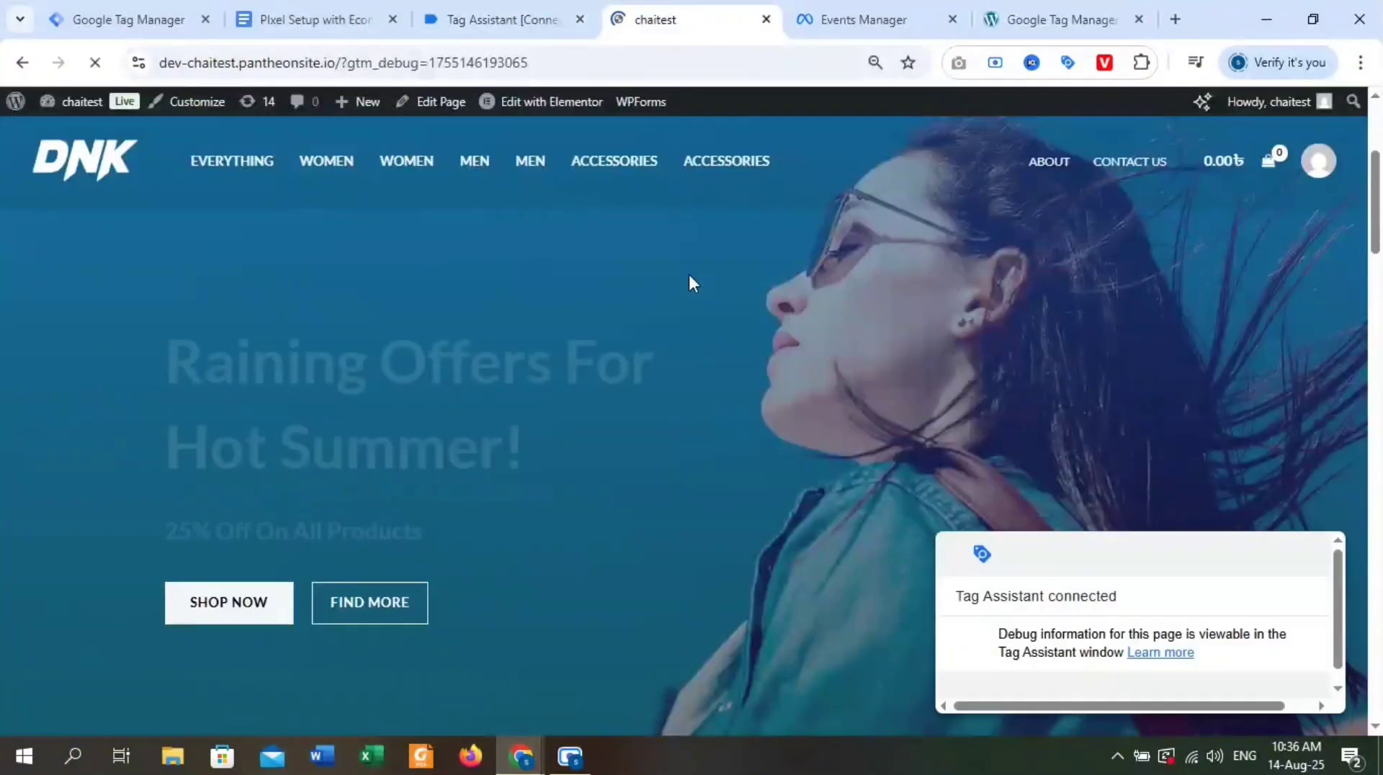
scroll(772, 454, down, 15)
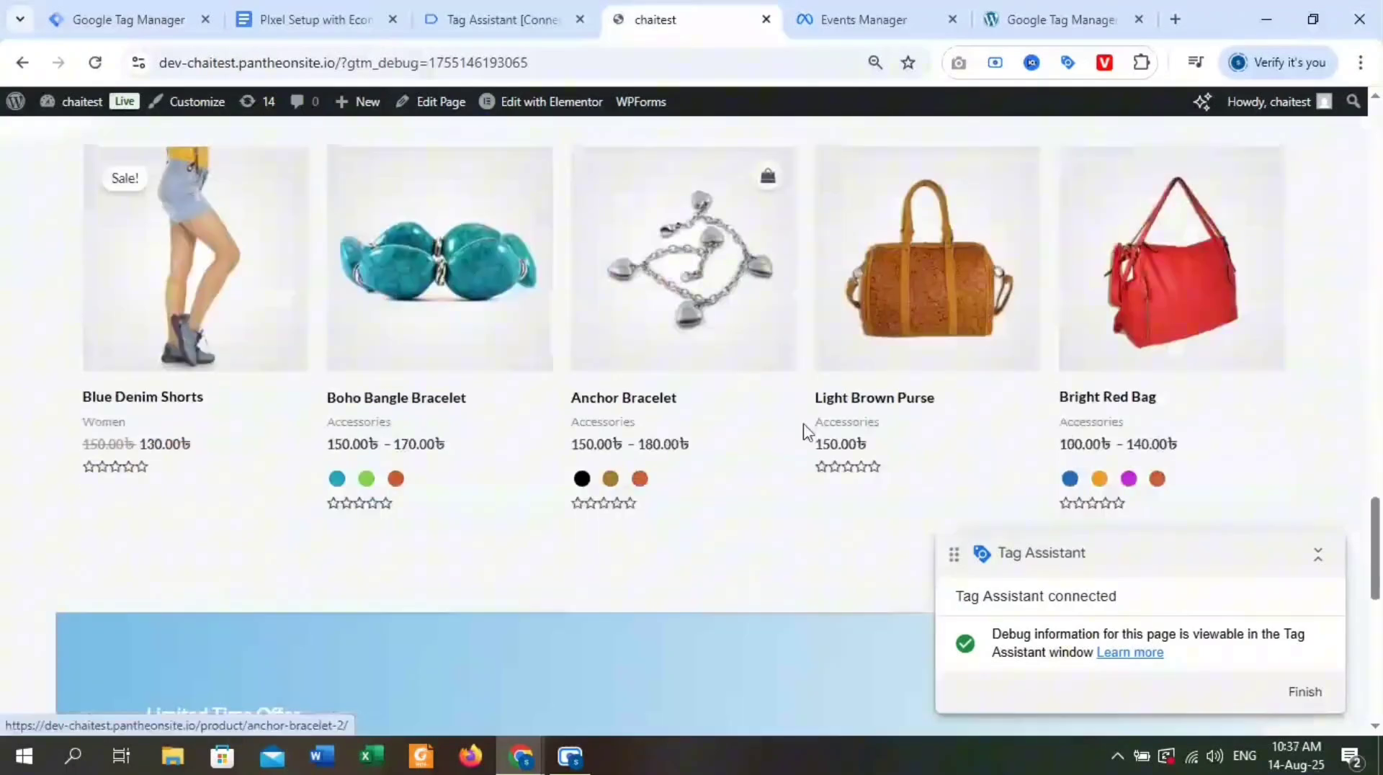
scroll(807, 432, down, 10)
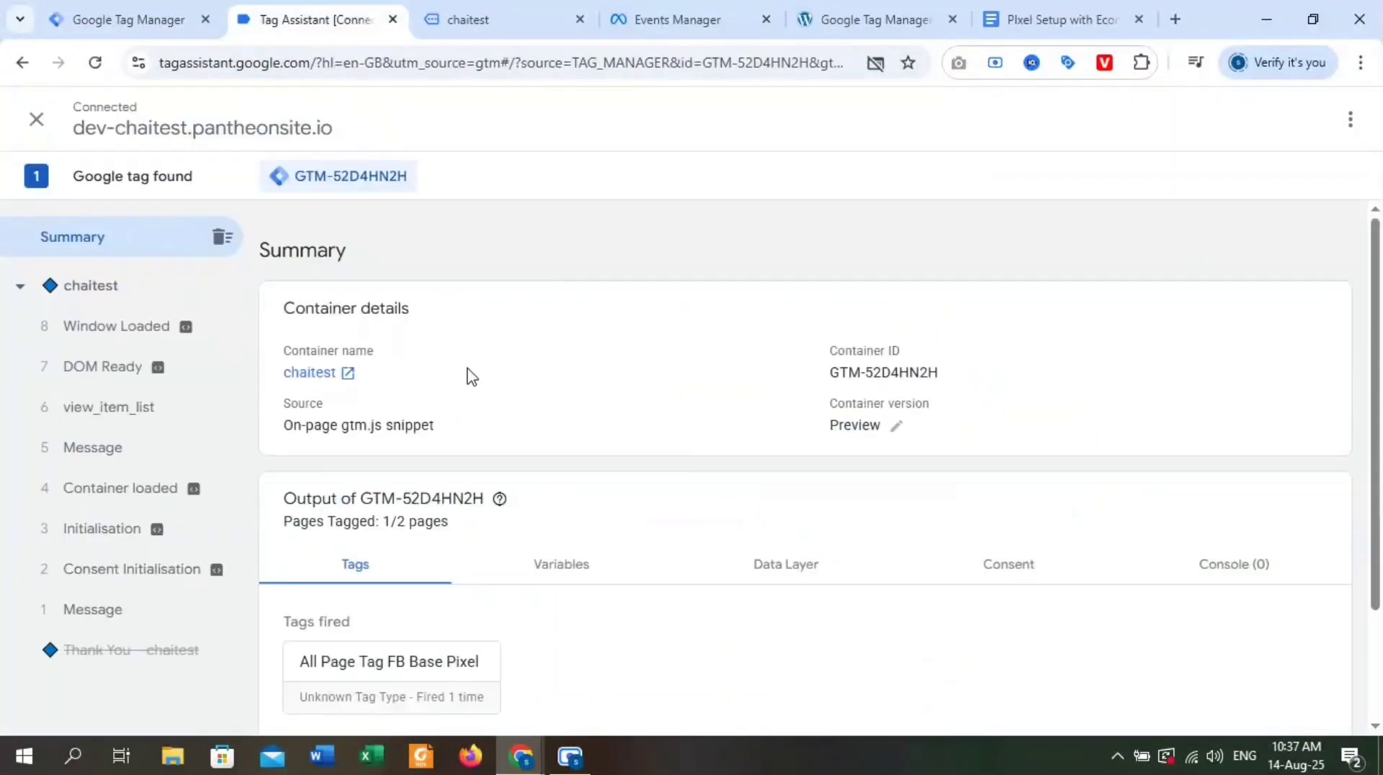
scroll(451, 658, down, 2)
click(475, 20)
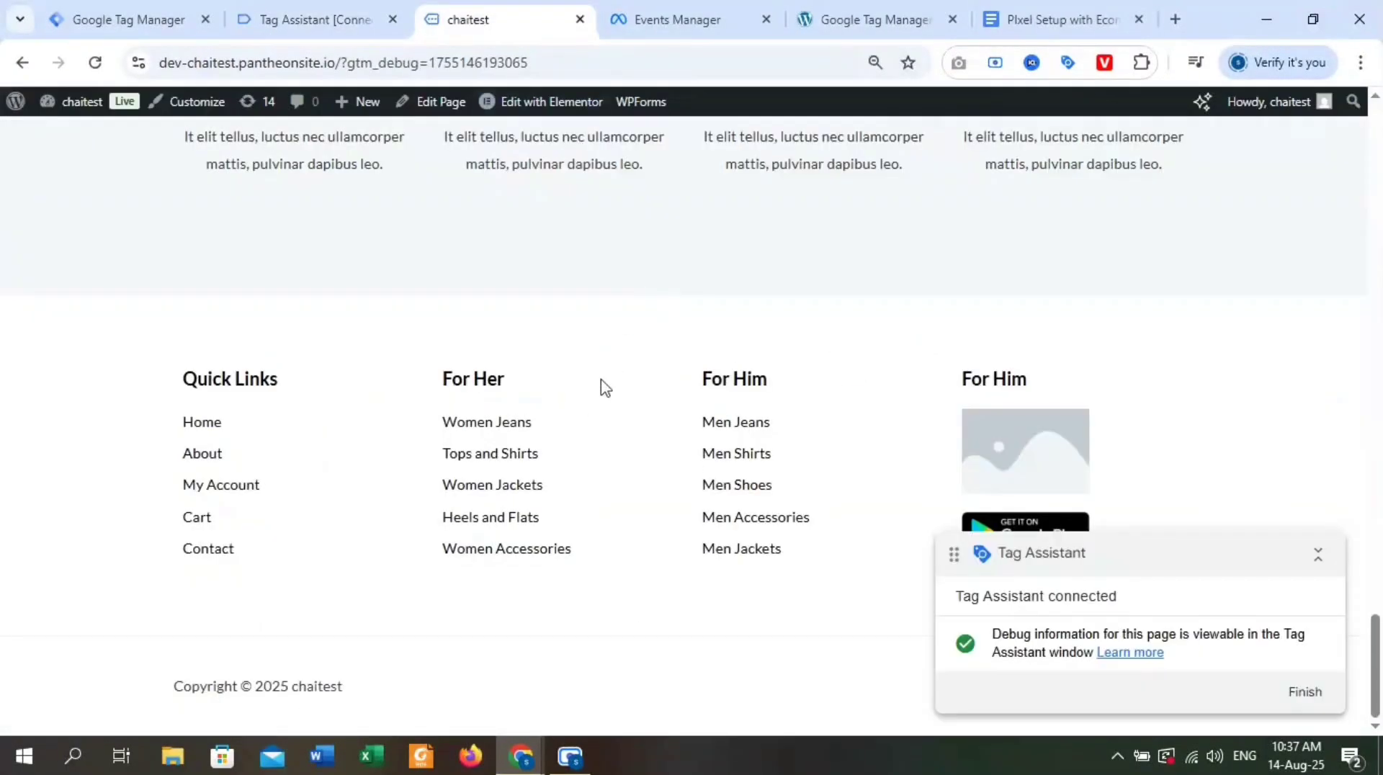
scroll(605, 387, up, 15)
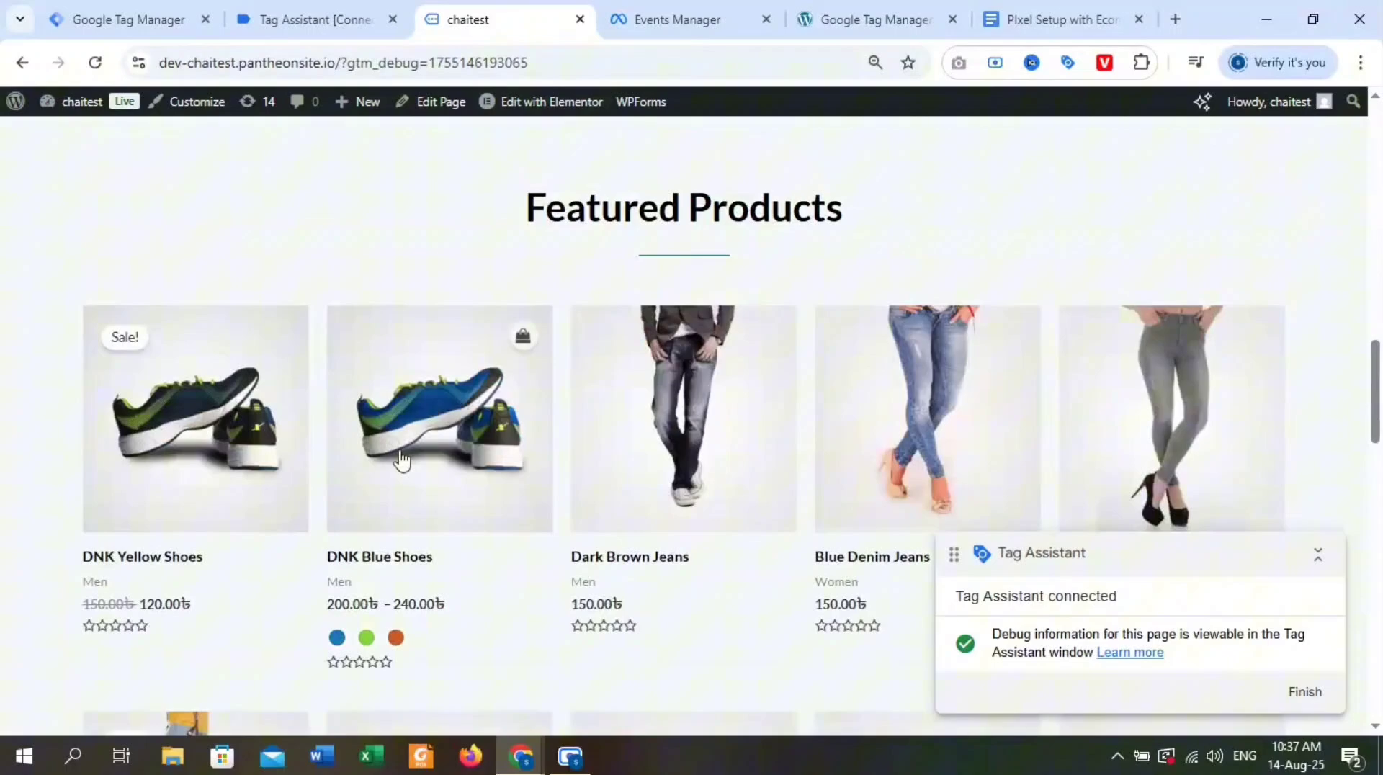
click(404, 459)
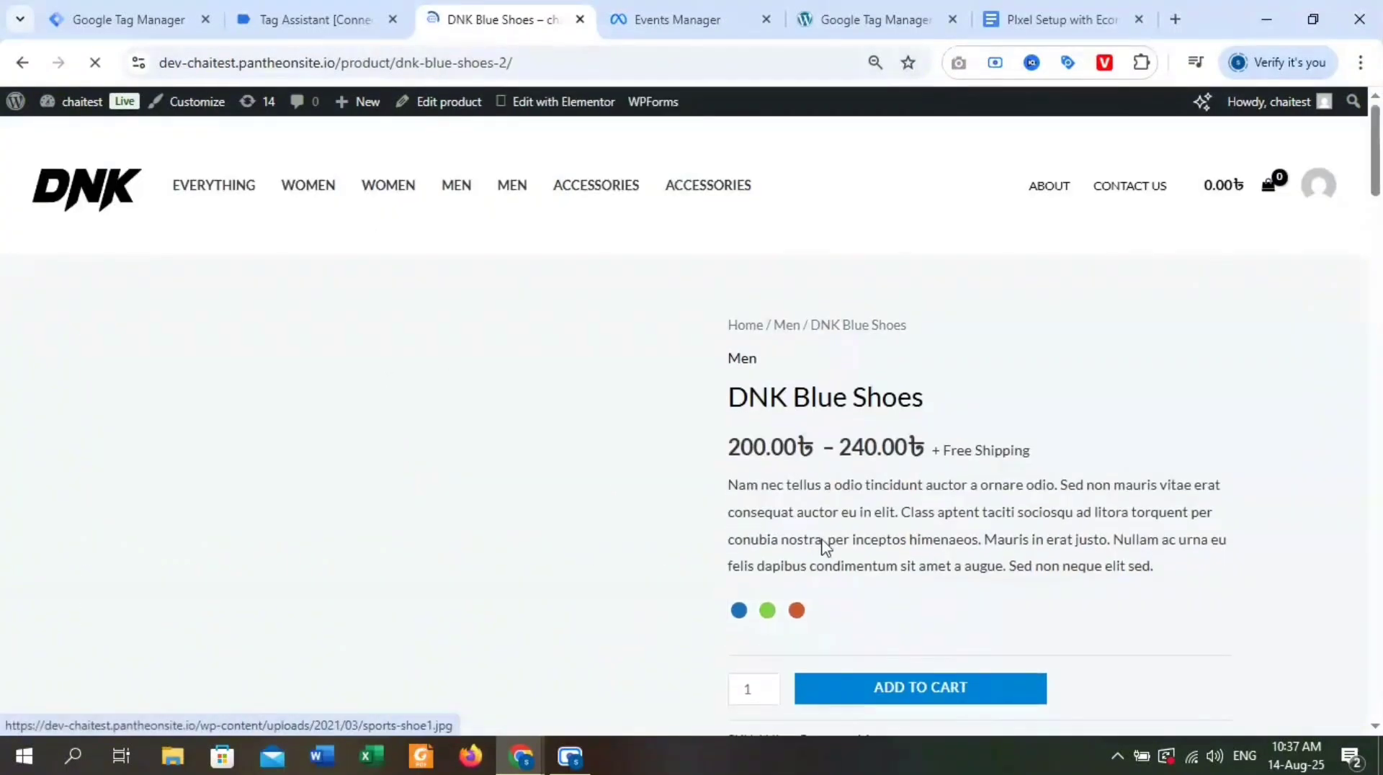
Check the product page's fired tags in Tag Assistant and add DNK Blue Shoes in blue to the cart.
click(327, 25)
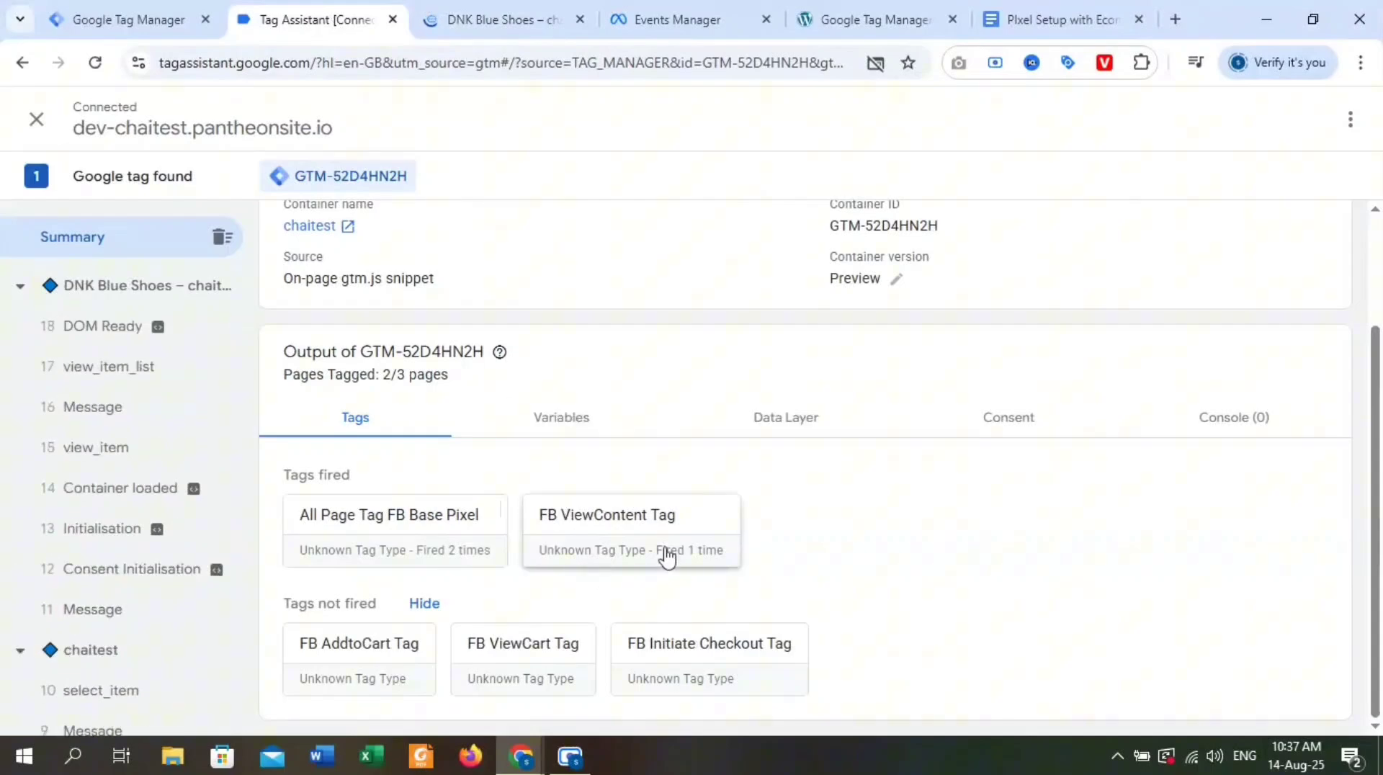
click(513, 13)
scroll(757, 393, down, 3)
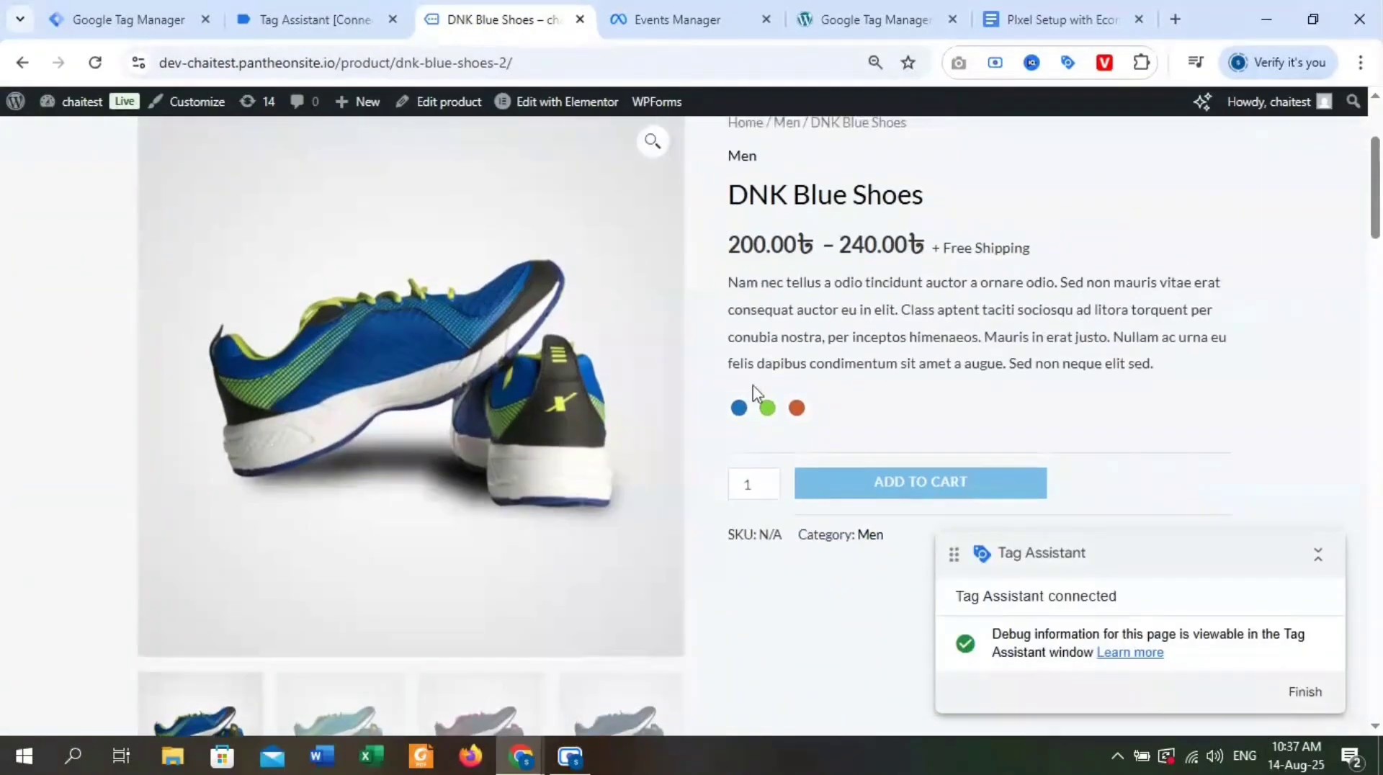
click(742, 407)
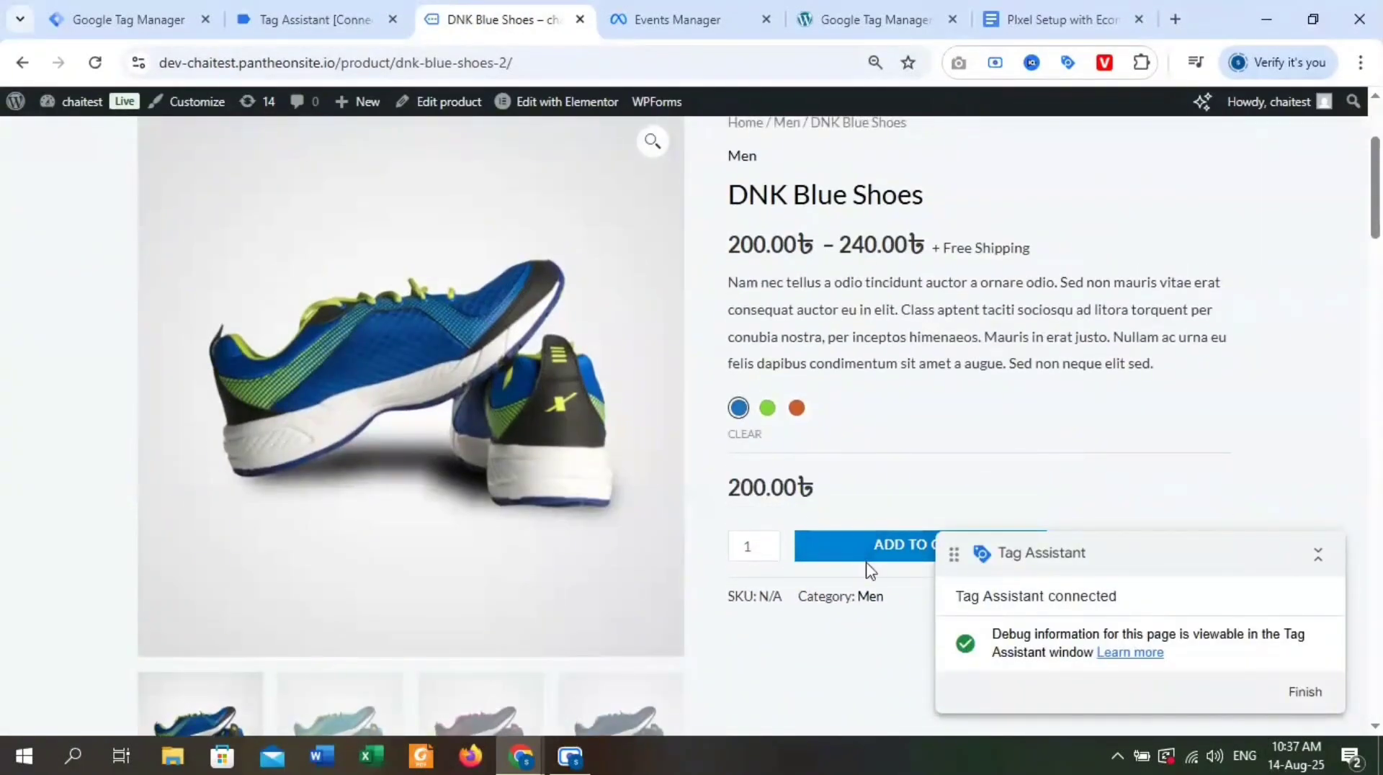
click(865, 545)
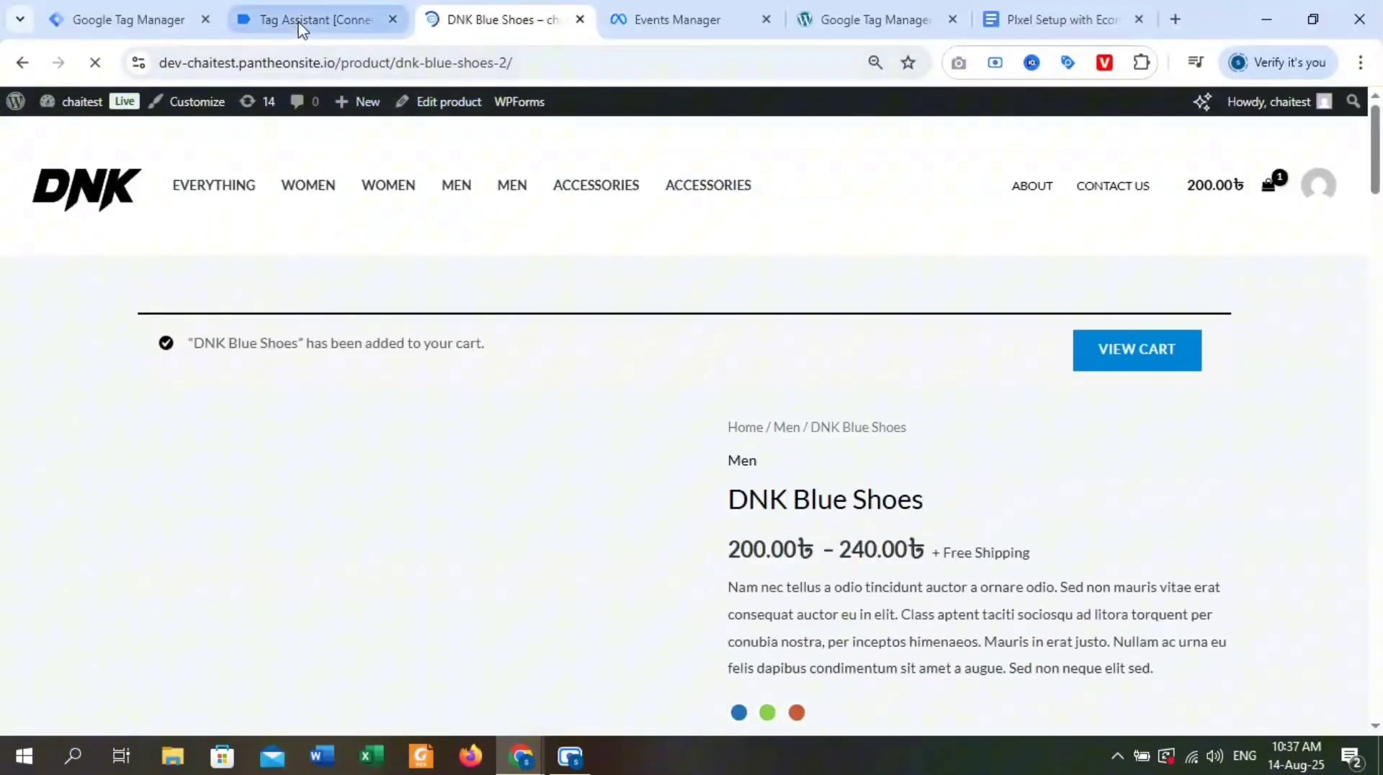
Open the store's cart page and check the fired tags in the Tag Assistant summary.
click(300, 26)
click(514, 22)
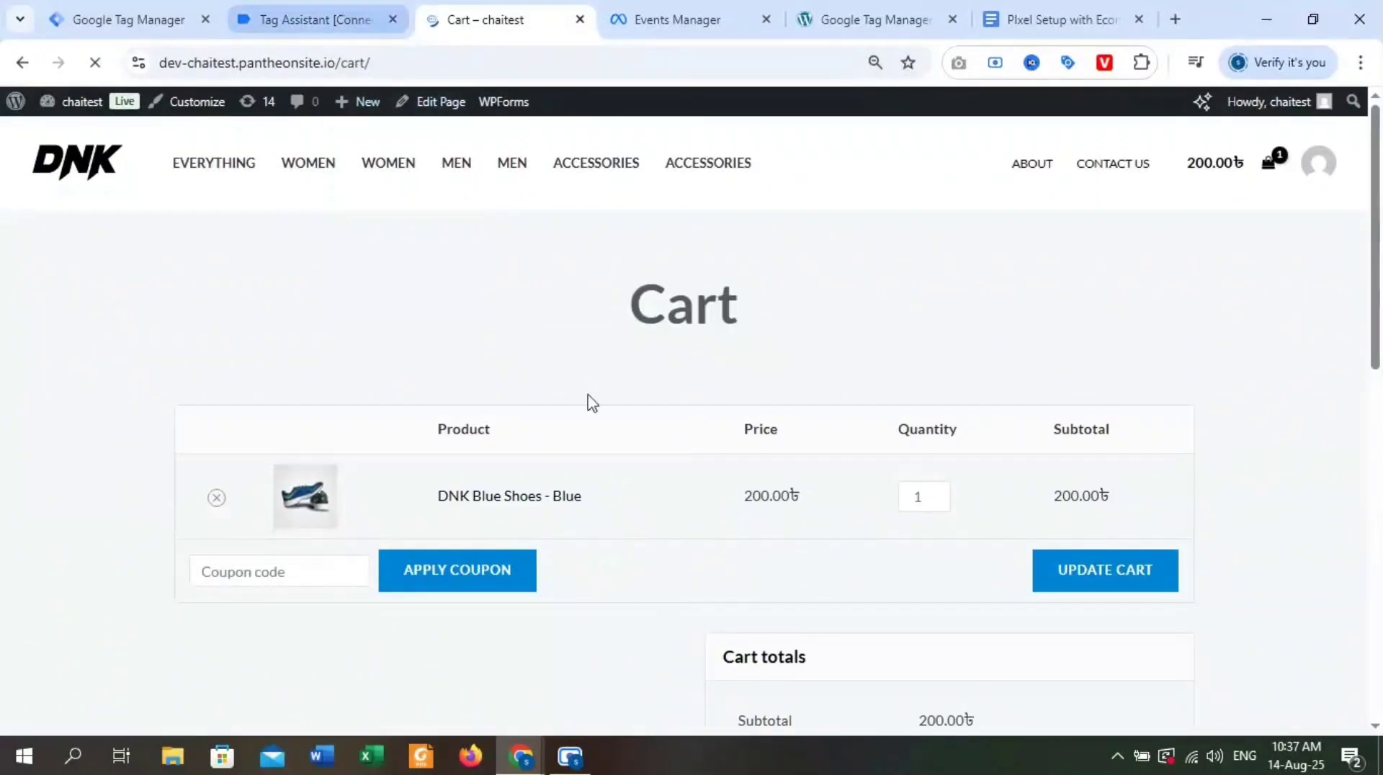
click(333, 18)
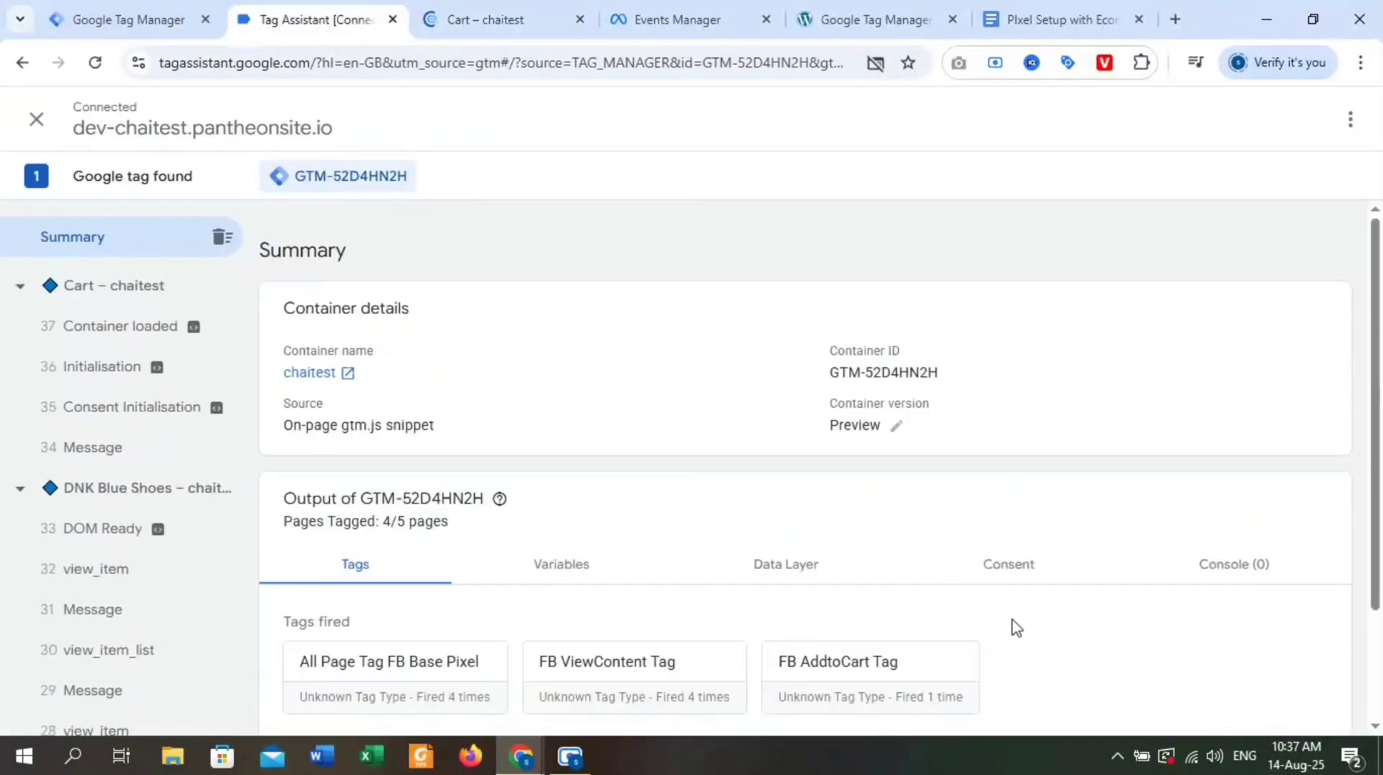
scroll(1050, 553, down, 1)
Proceed from the cart to checkout and check whether FB Initiate Checkout Tag fires in Tag Assistant.
click(447, 10)
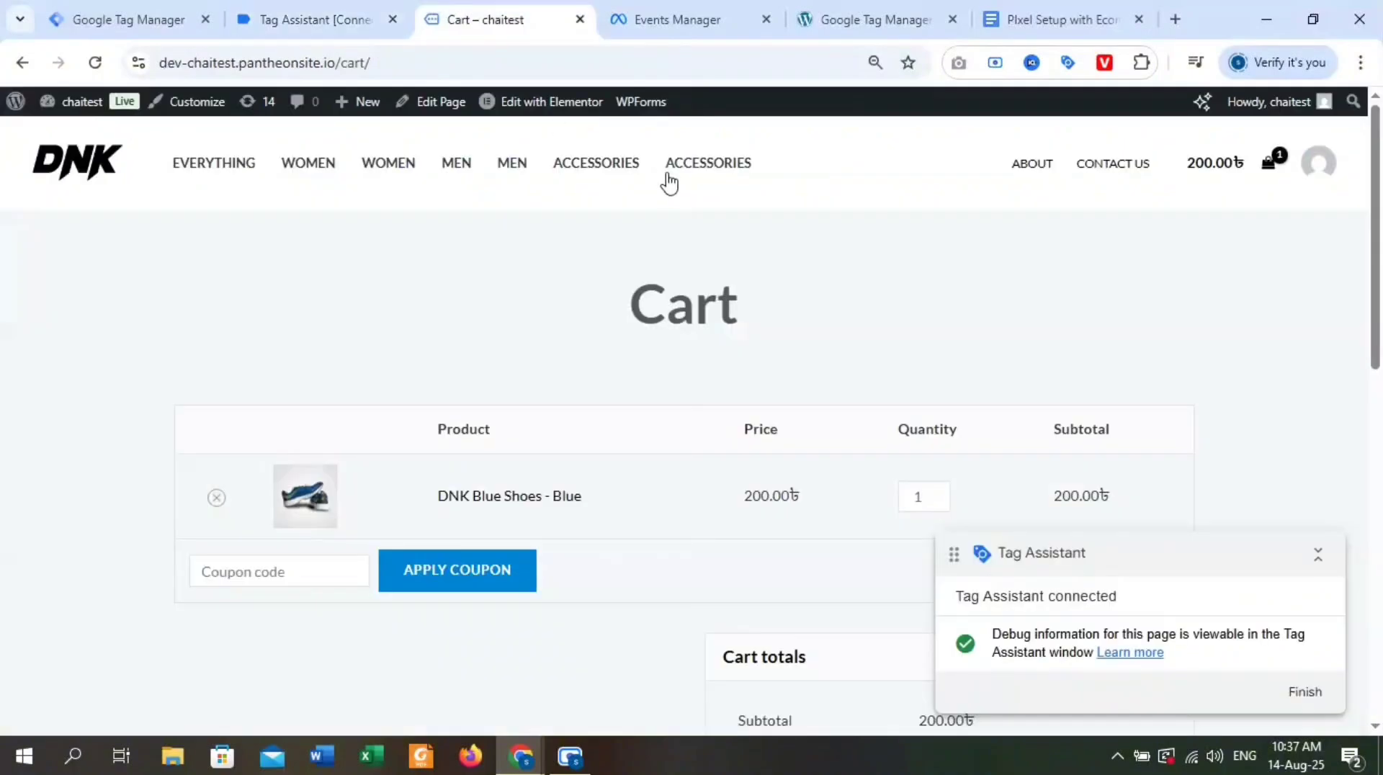
scroll(867, 374, down, 8)
click(873, 359)
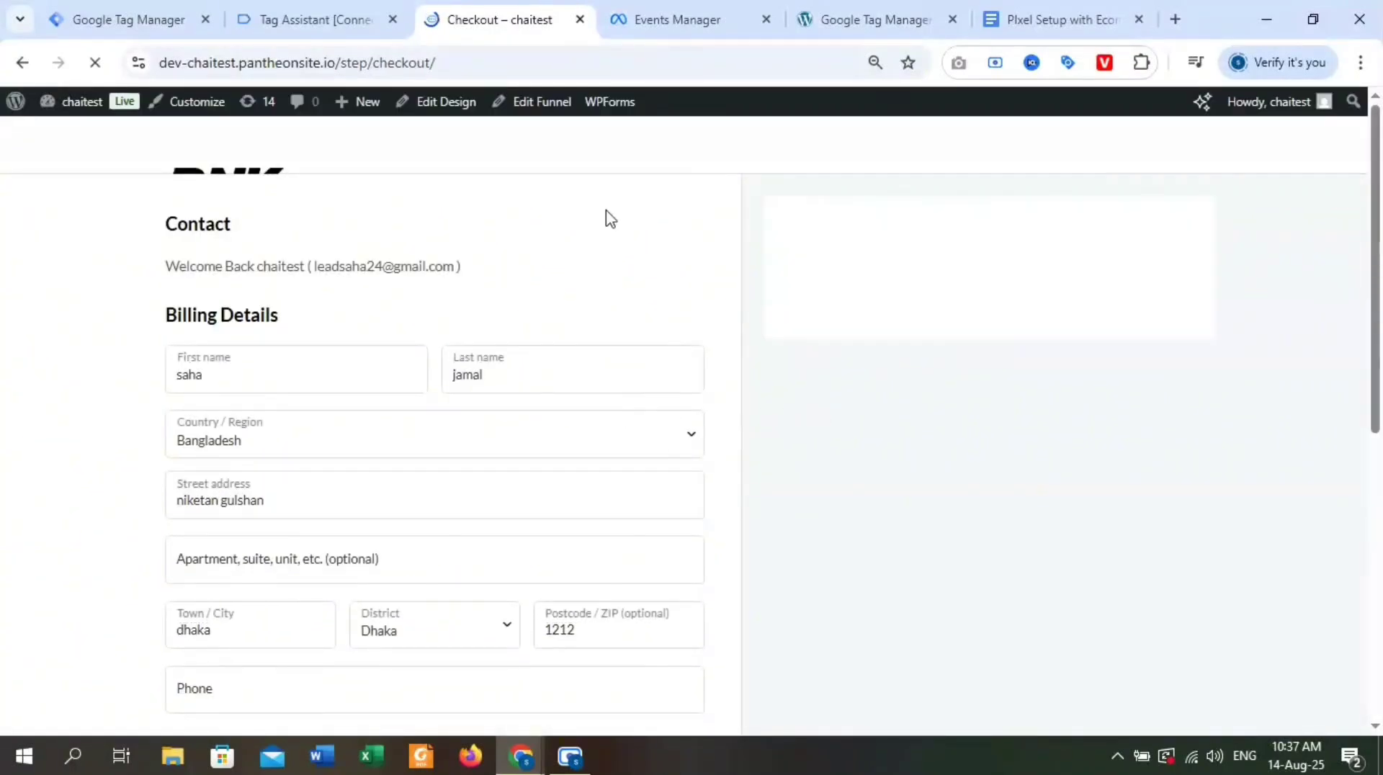
click(328, 24)
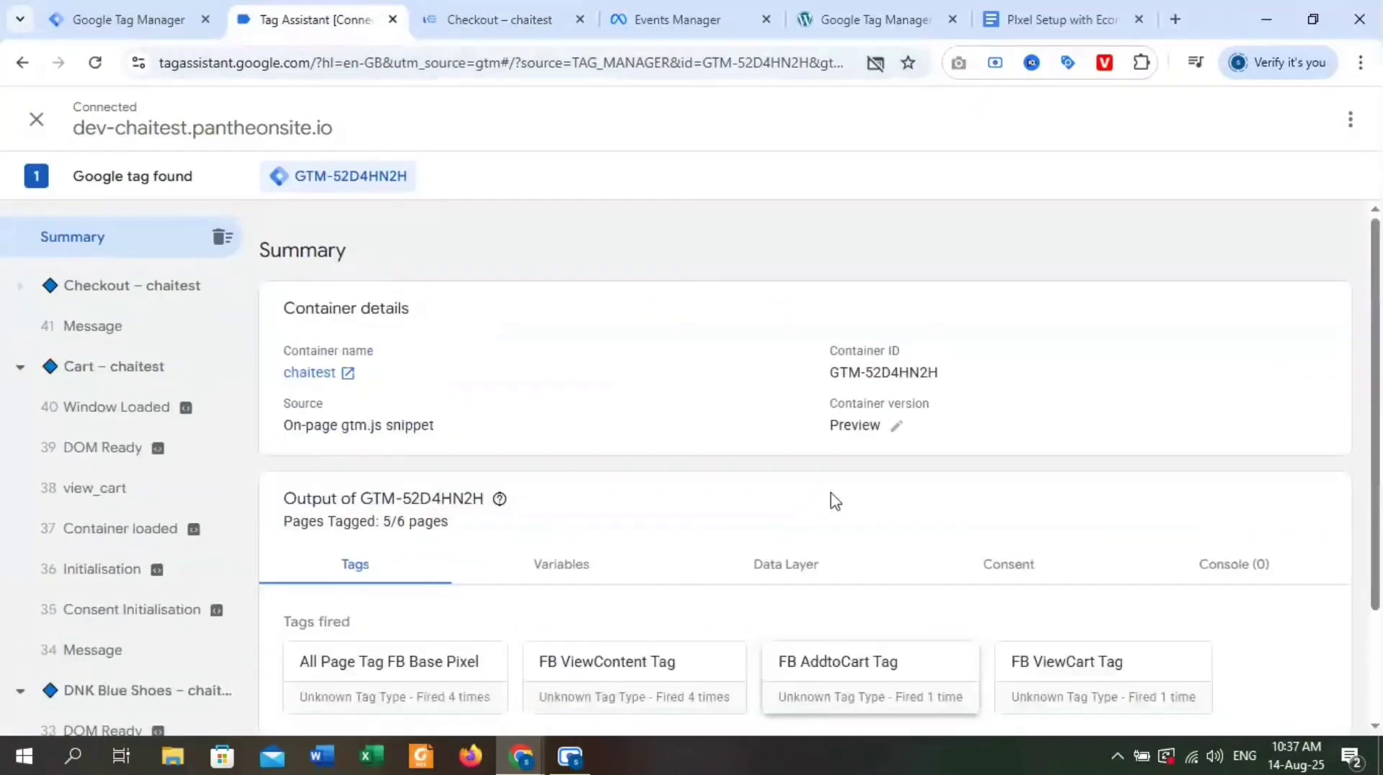
scroll(1074, 608, down, 2)
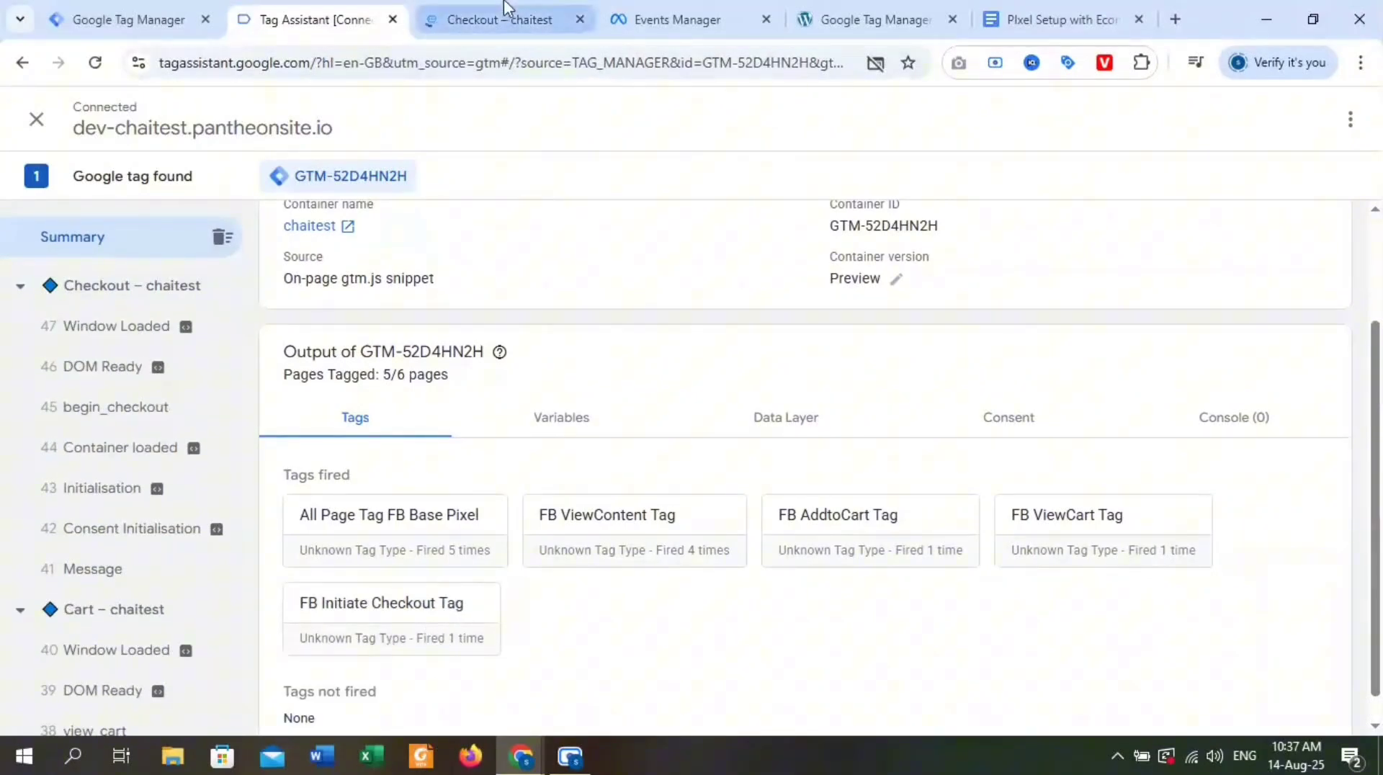
drag(371, 474, 288, 479)
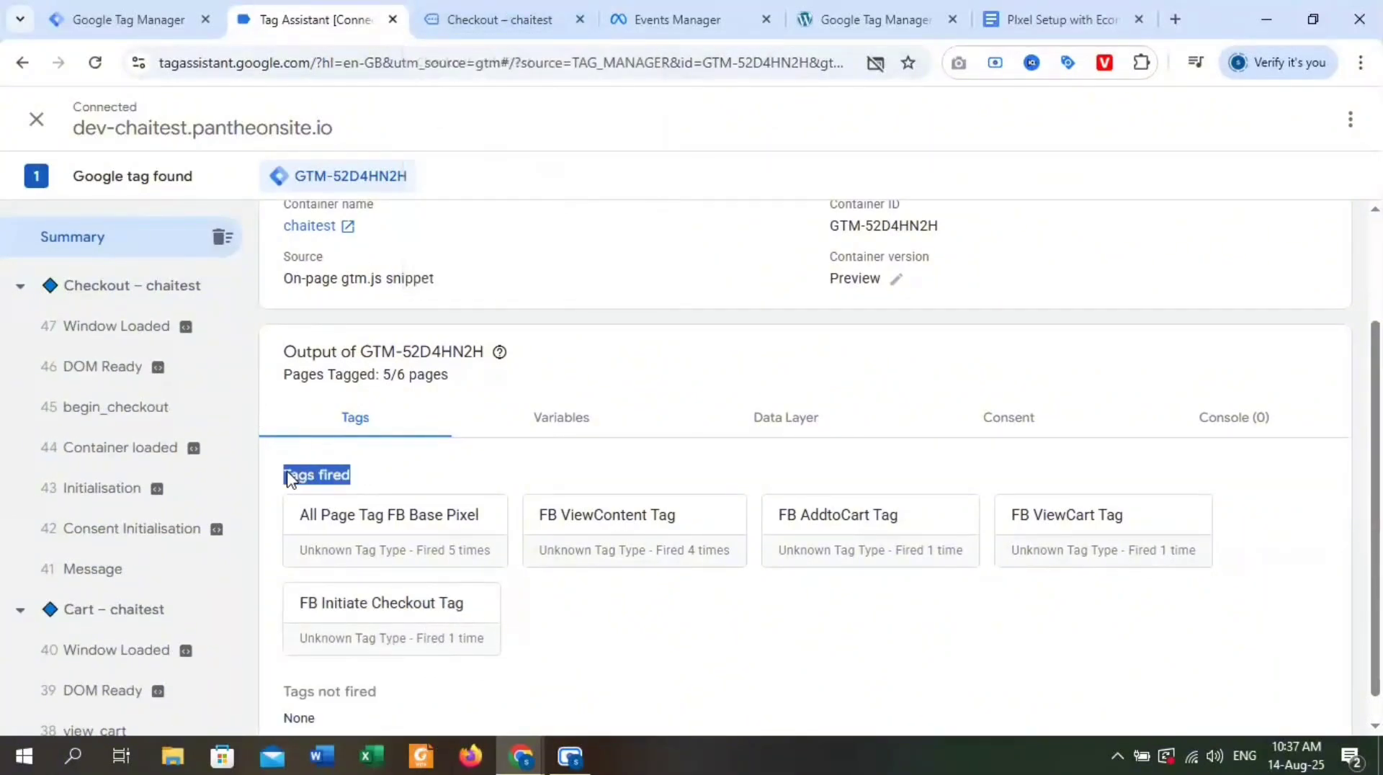
Place the test order for DNK Blue Shoes with free shipping and cash on delivery.
click(513, 20)
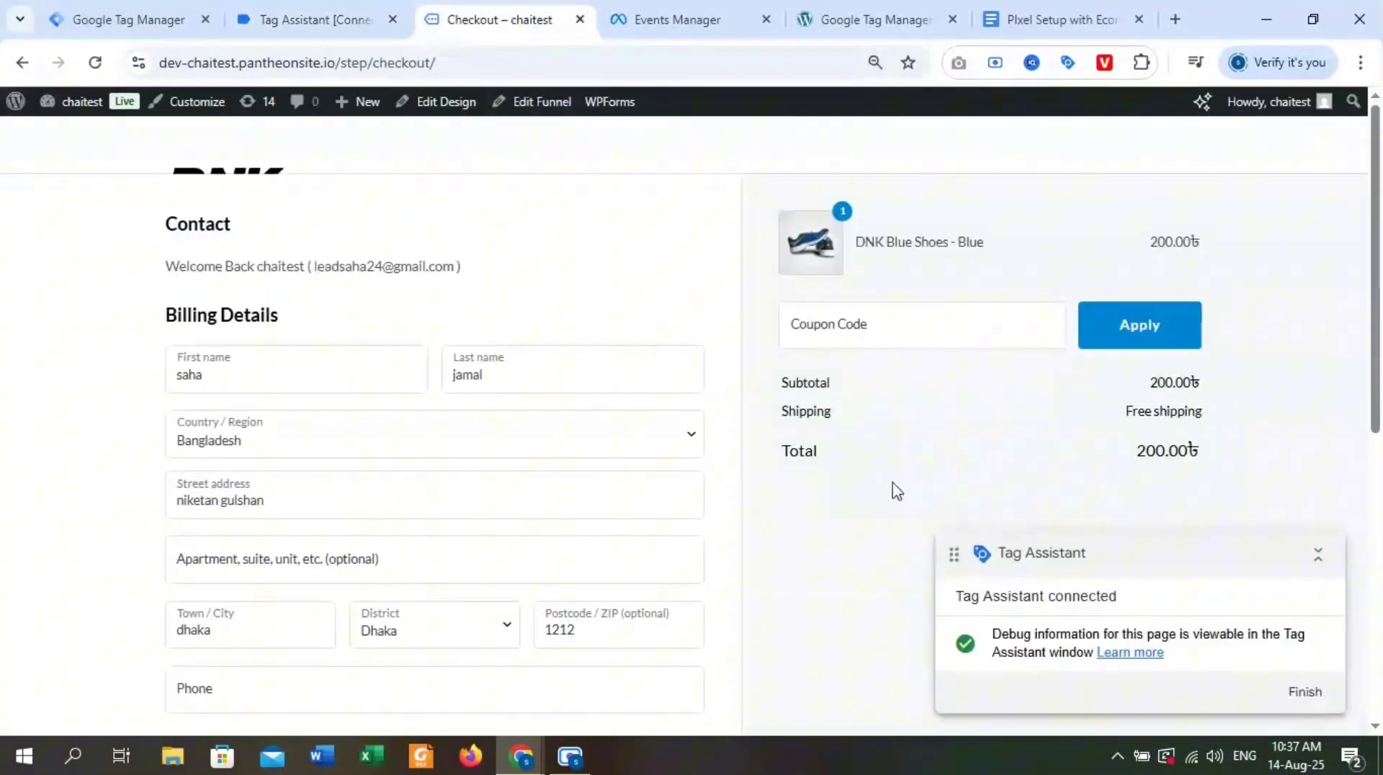
scroll(865, 571, down, 5)
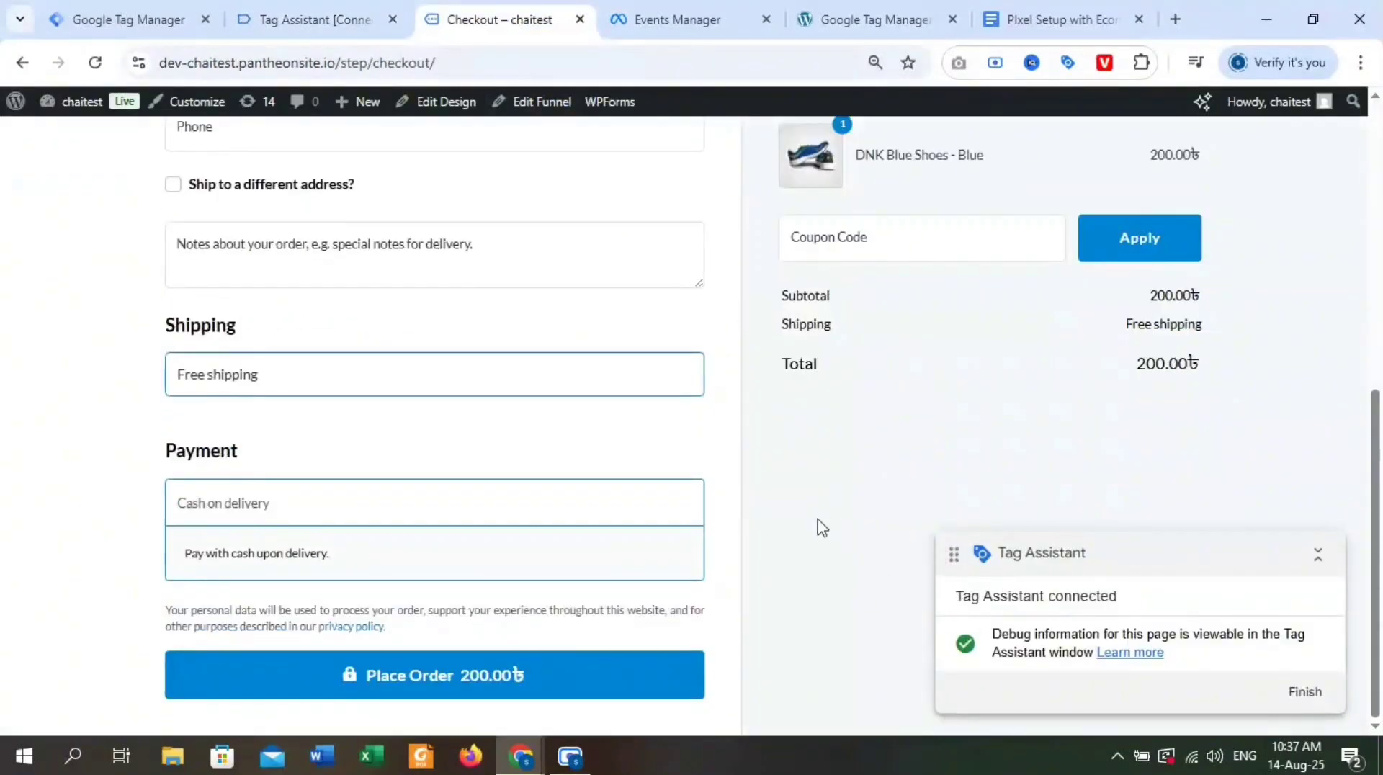
click(376, 677)
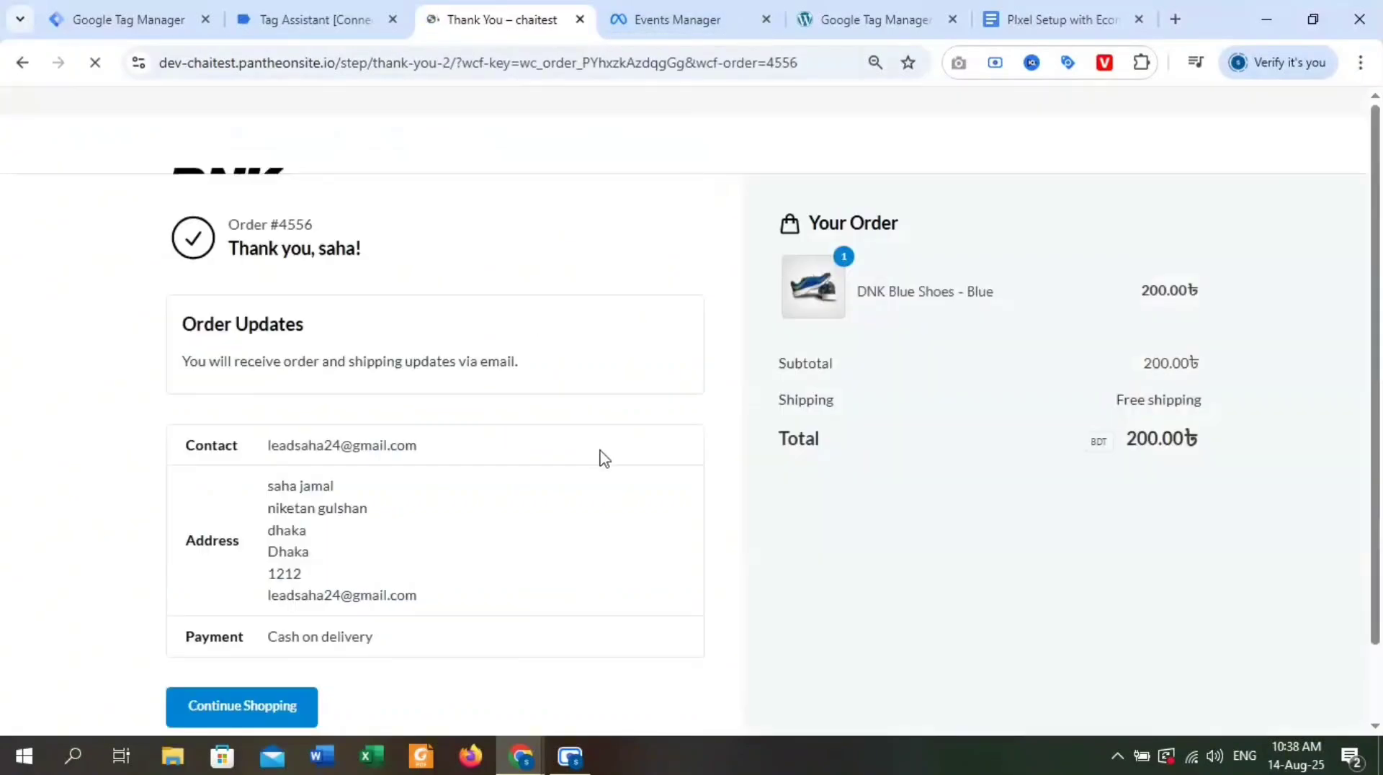
Examine the Tag Assistant events and fired tags for the completed order, and view the store's Thank You page.
click(288, 20)
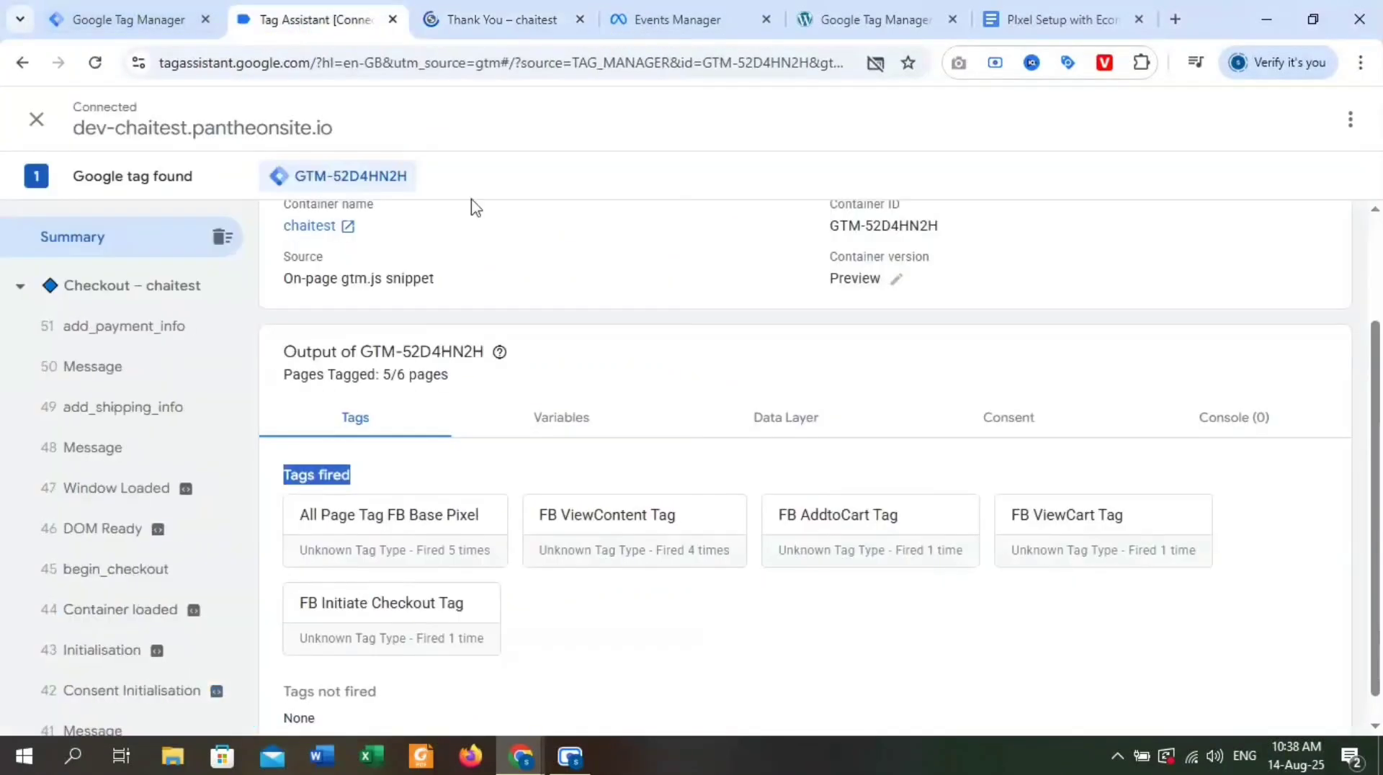
scroll(442, 494, up, 2)
scroll(840, 500, down, 2)
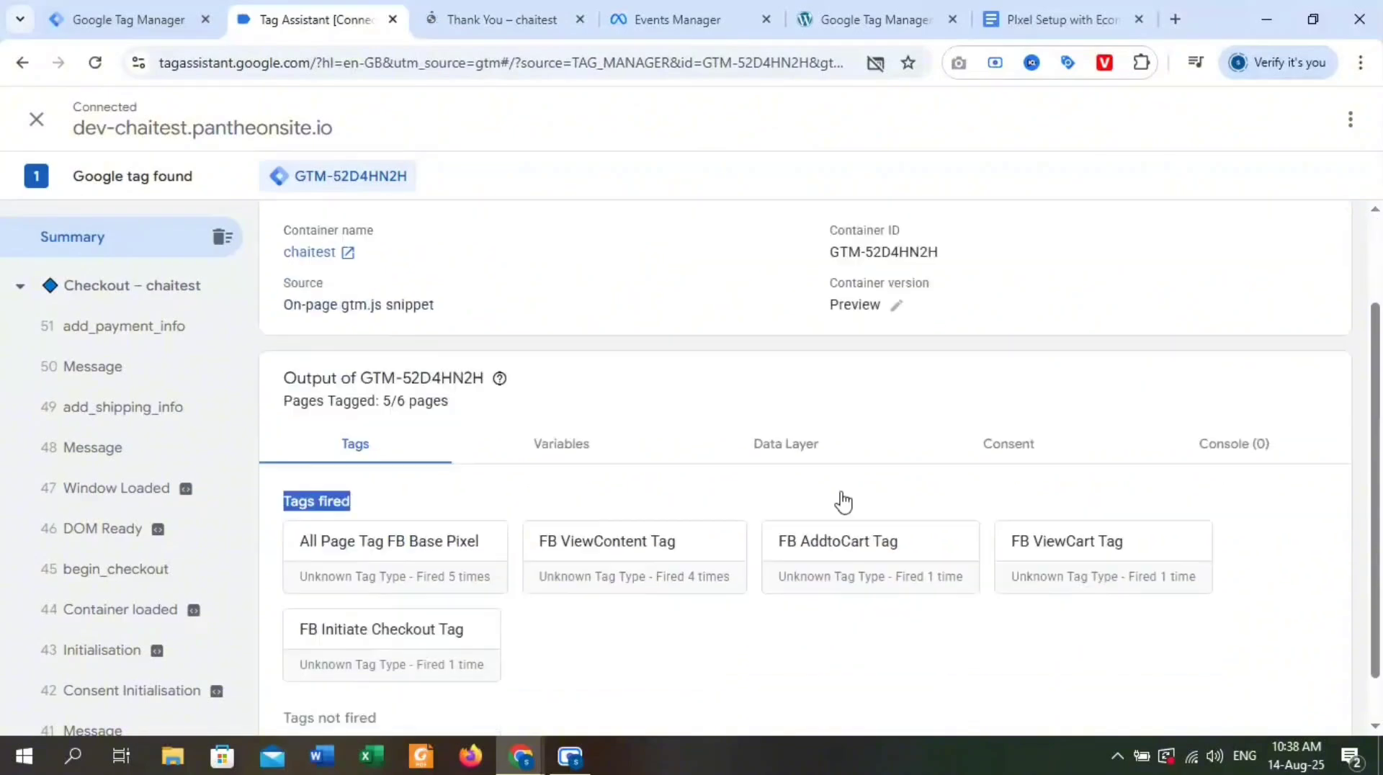
scroll(673, 518, up, 2)
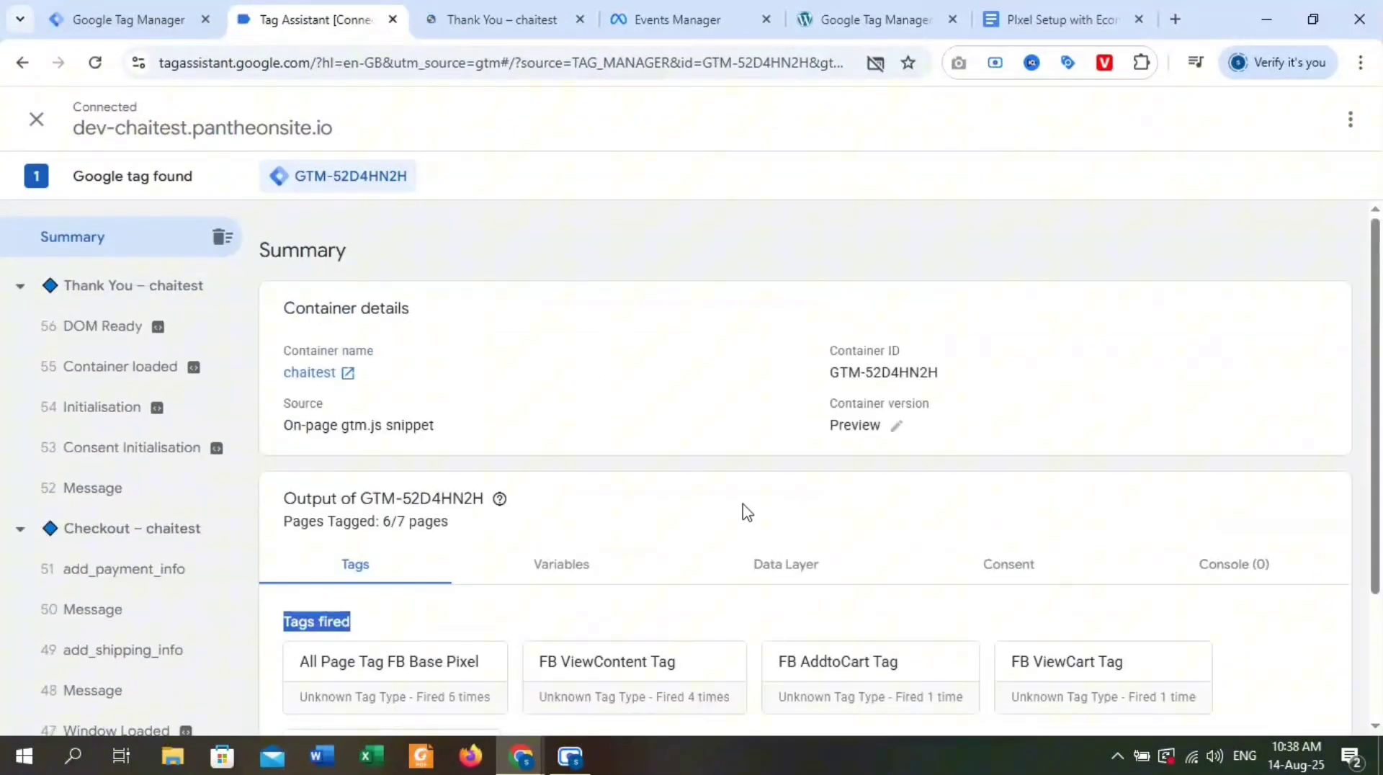
scroll(746, 484, down, 2)
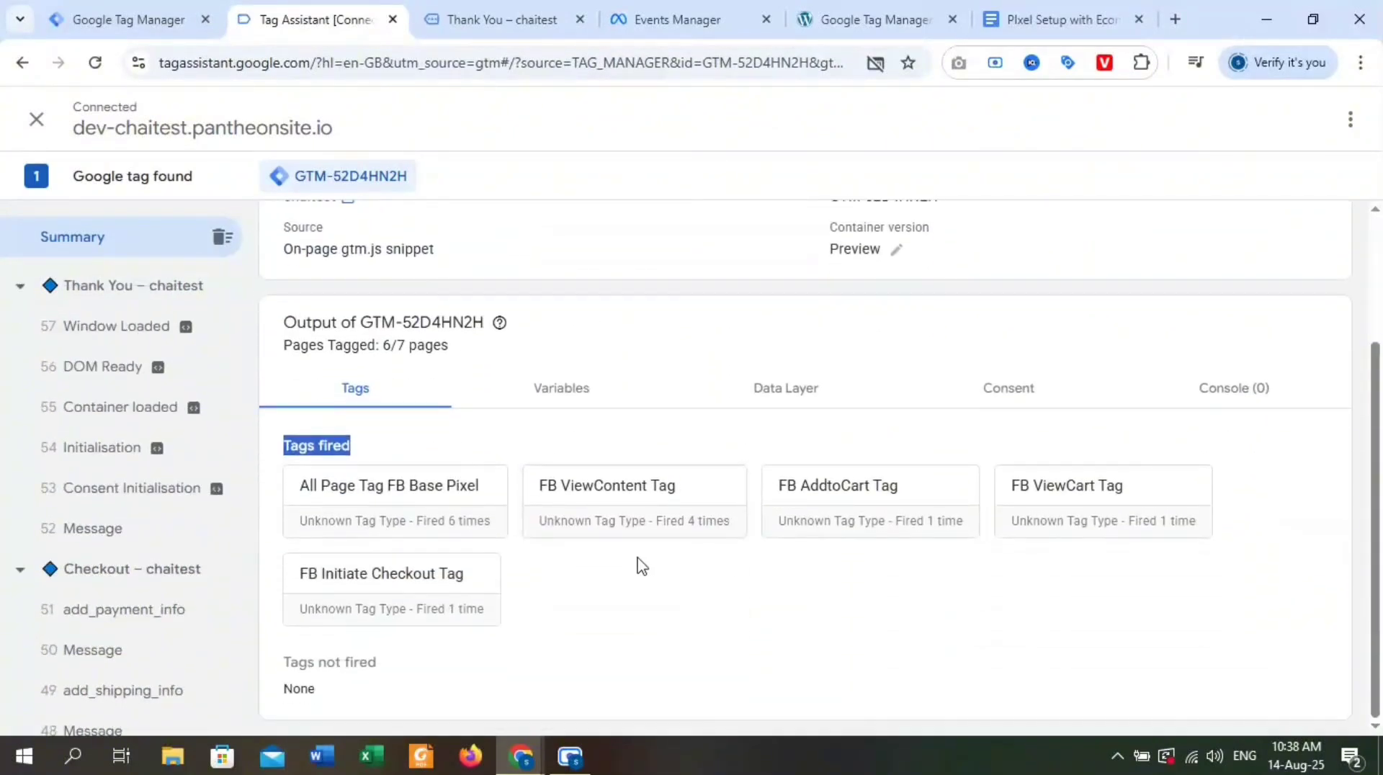
scroll(117, 540, down, 3)
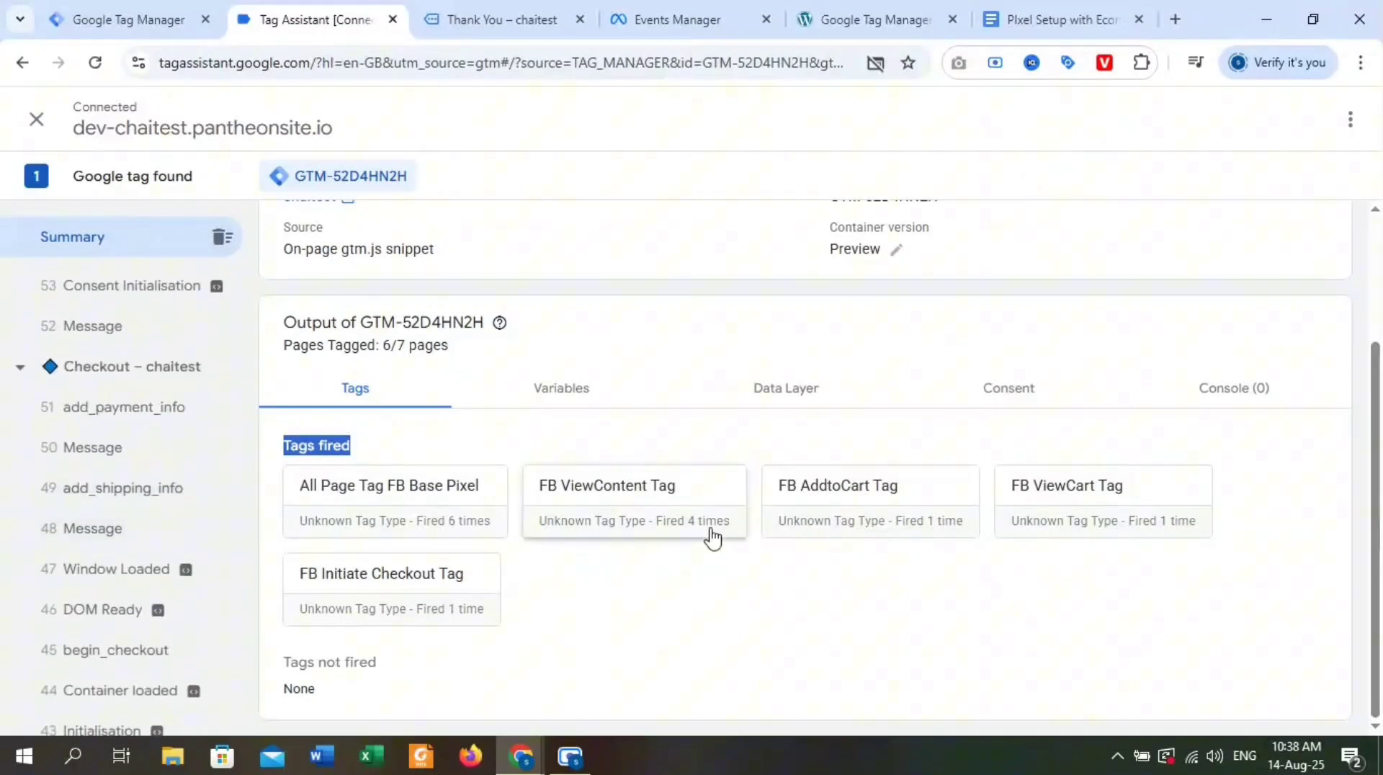
scroll(829, 526, up, 2)
scroll(846, 556, down, 2)
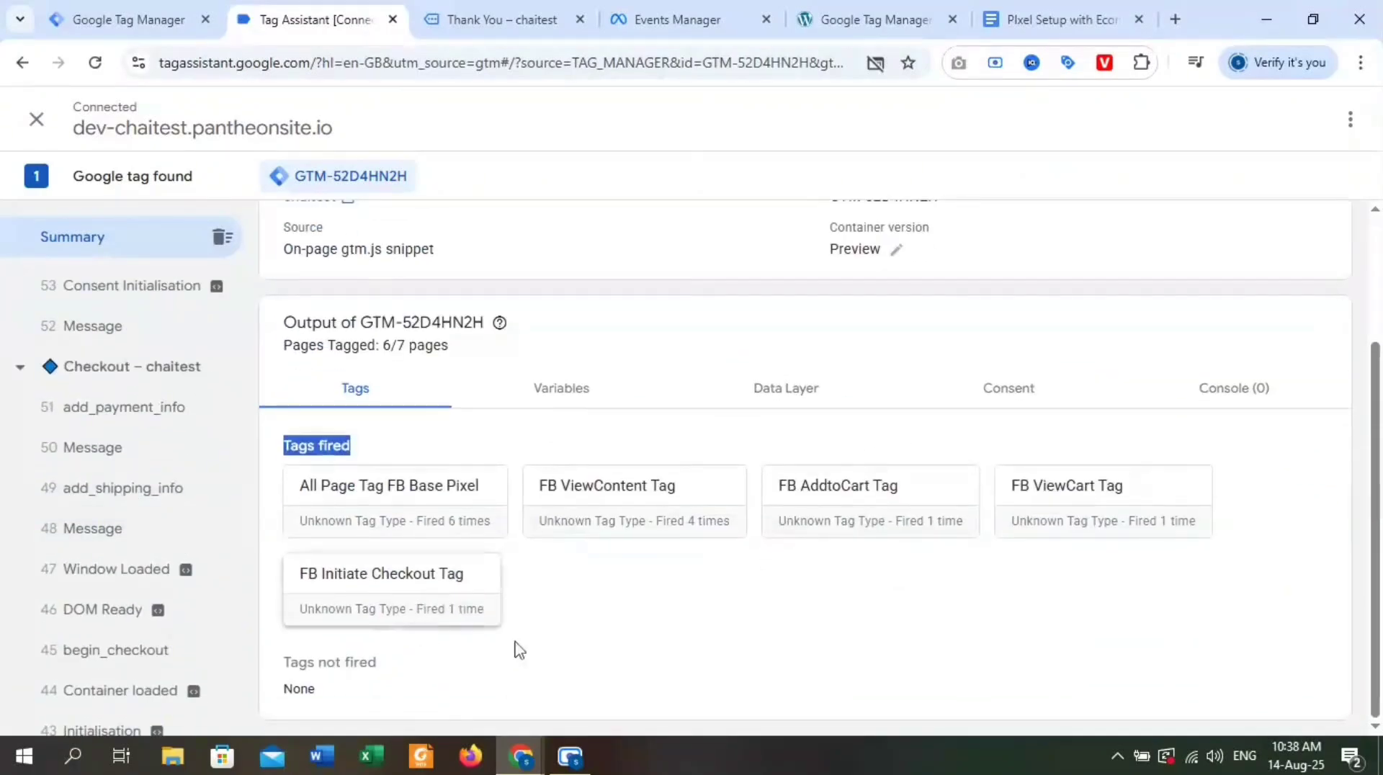
click(490, 10)
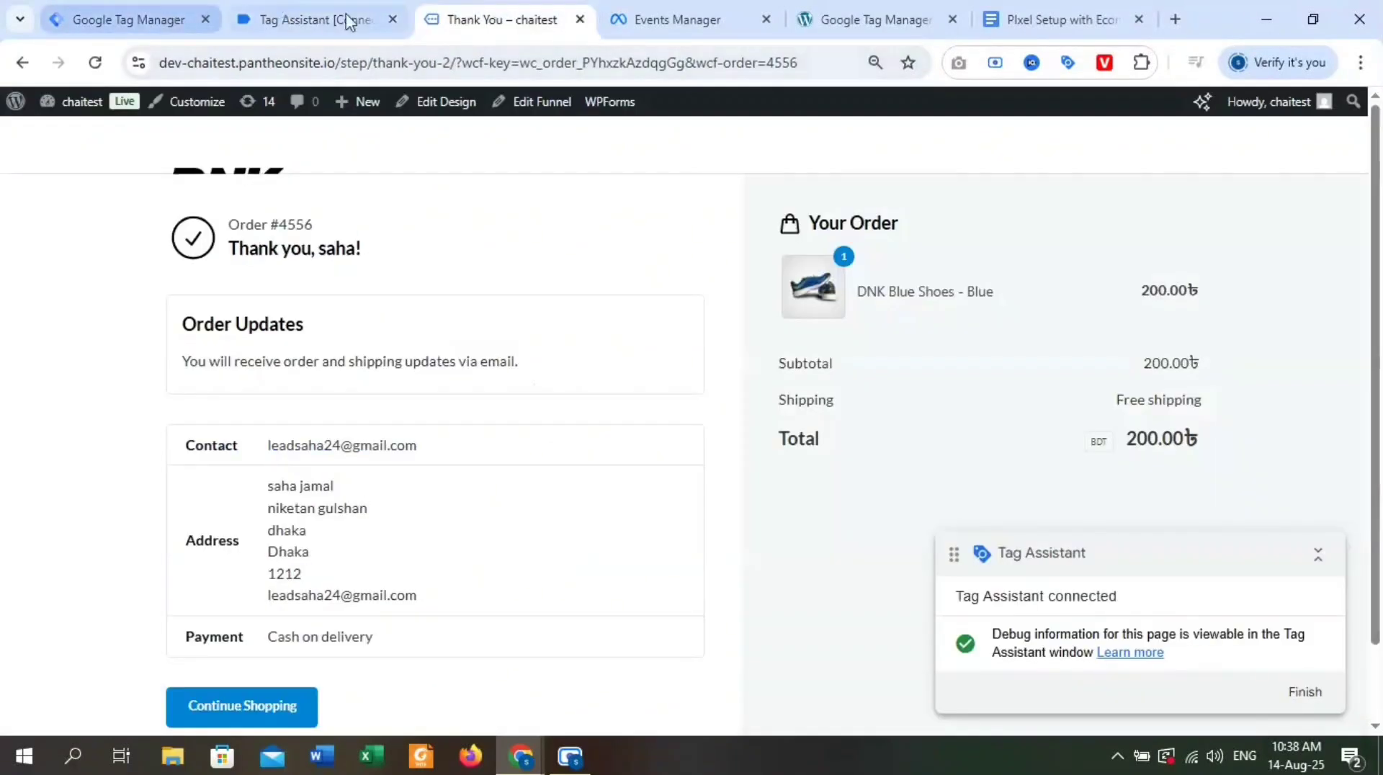
Review the Purchase section of the PIxel Setup with Ecommerce document for its tag, trigger and variables, and return to the Google Tag Manager workspace.
click(1031, 19)
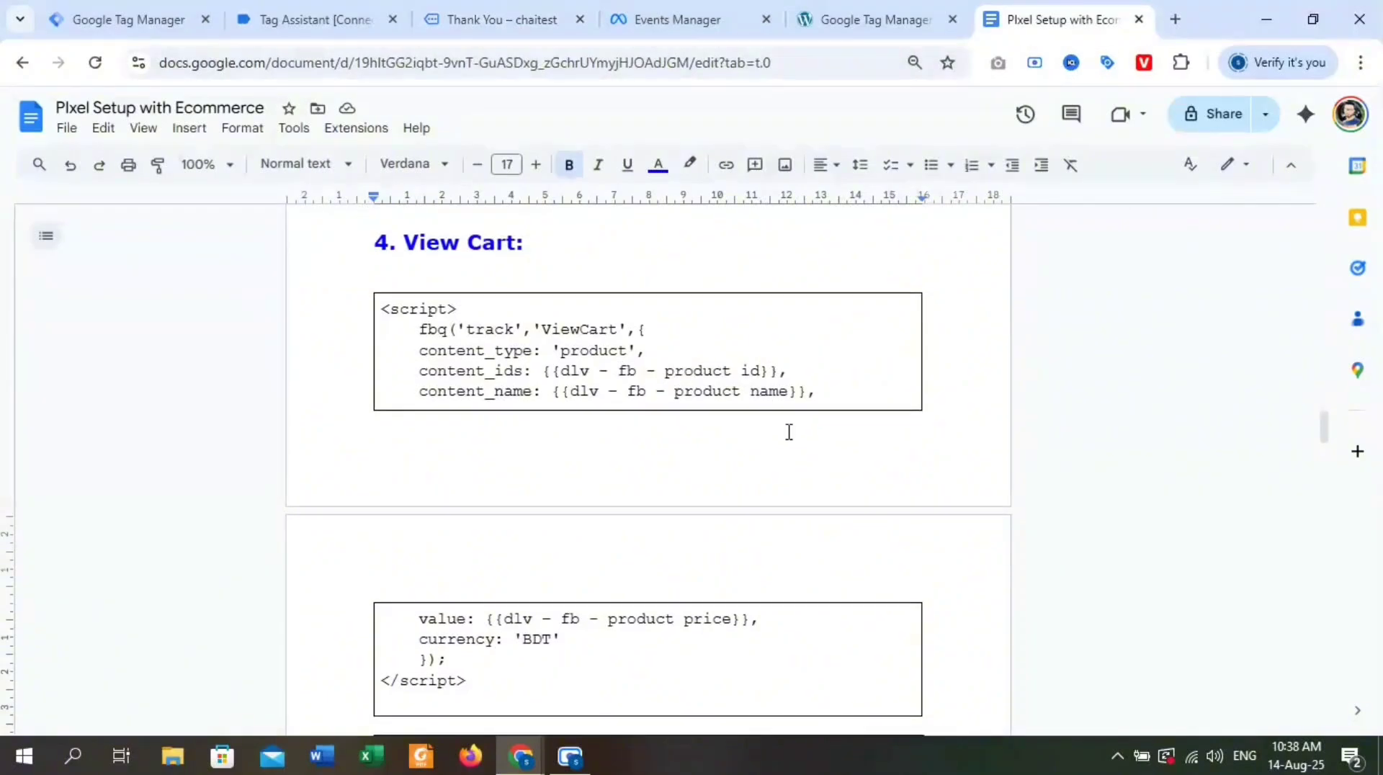
scroll(789, 432, down, 15)
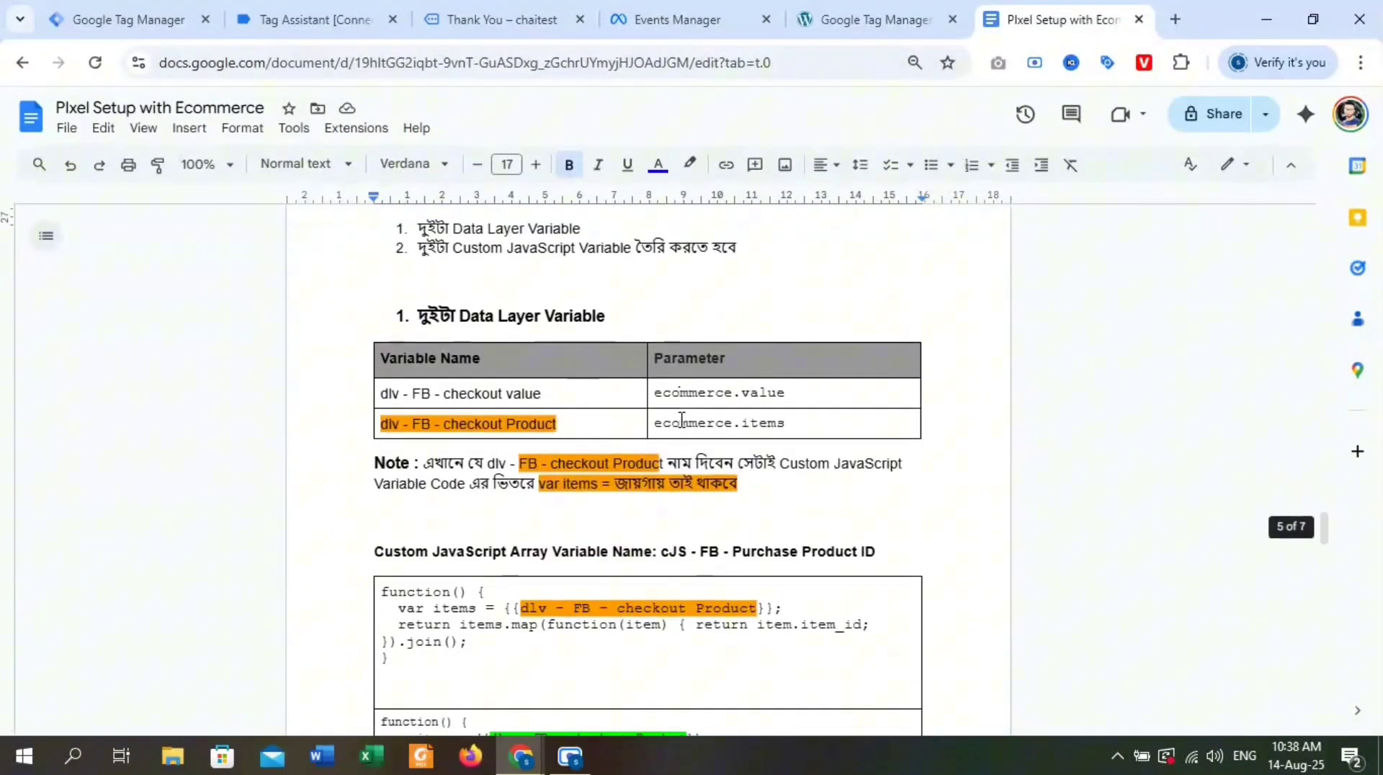
scroll(681, 420, down, 15)
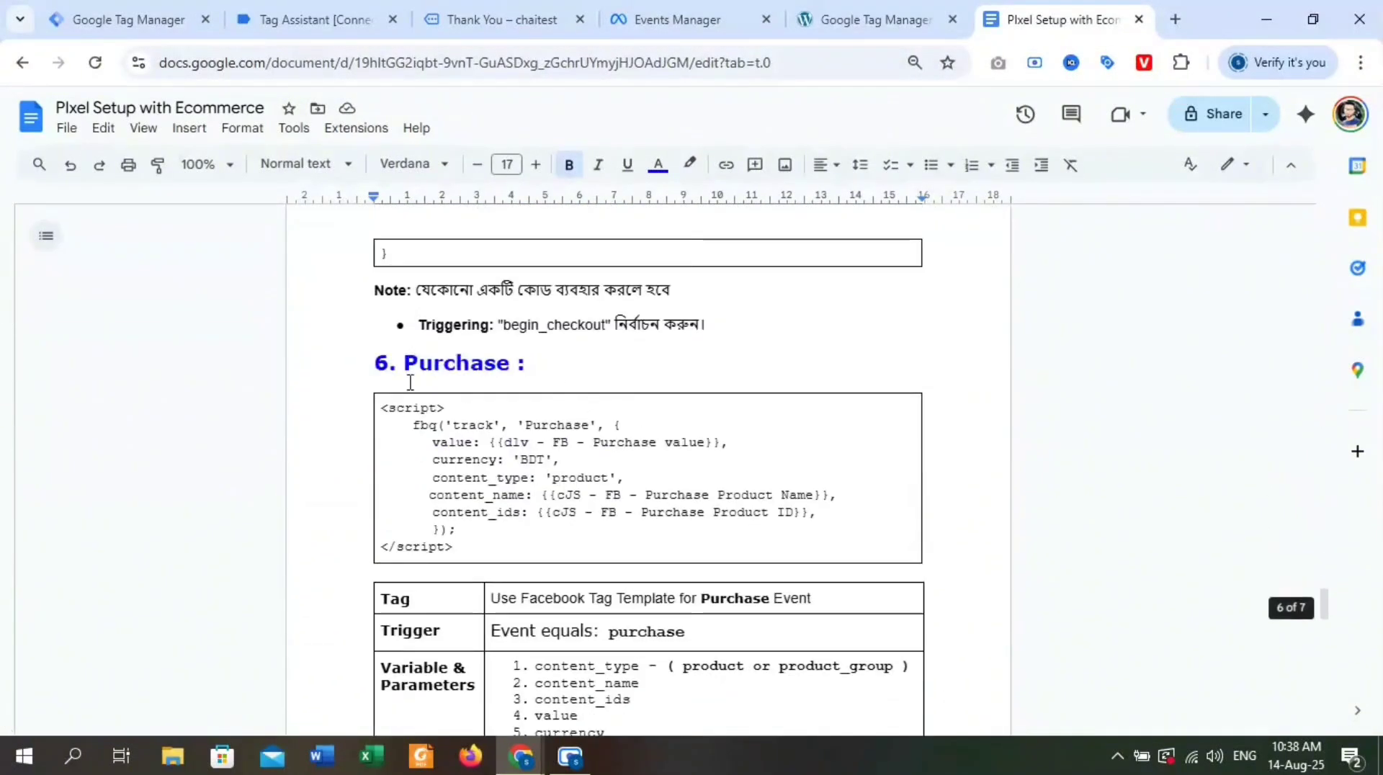
click(354, 361)
scroll(677, 493, down, 10)
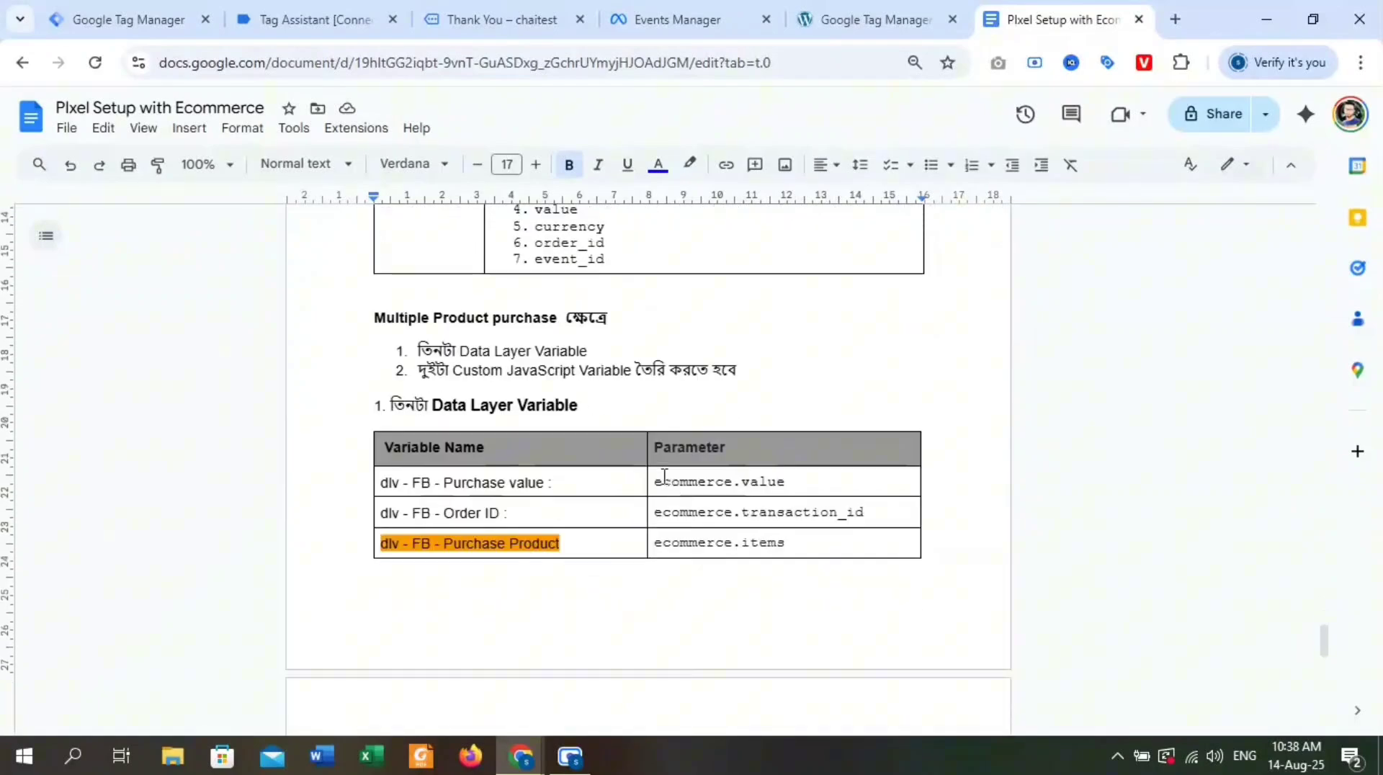
scroll(677, 493, down, 8)
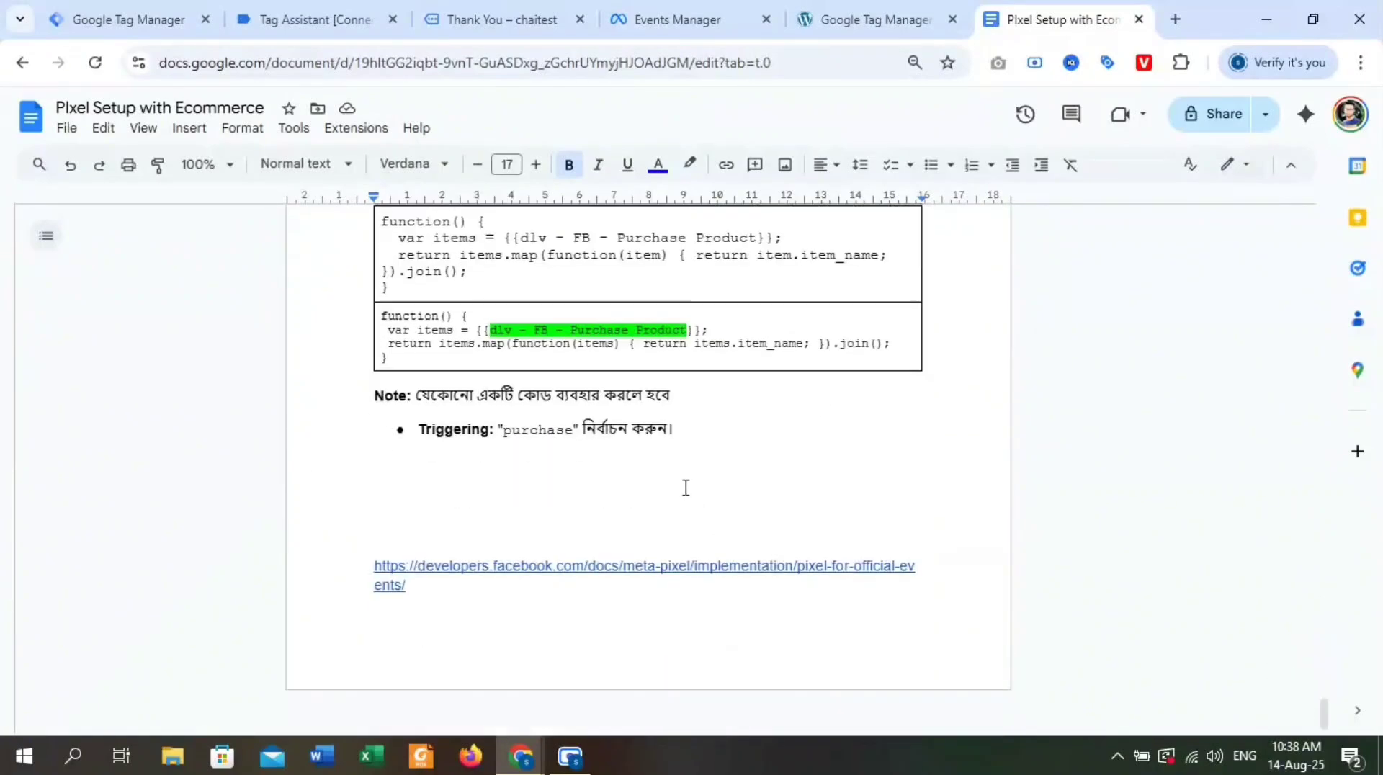
scroll(801, 539, up, 15)
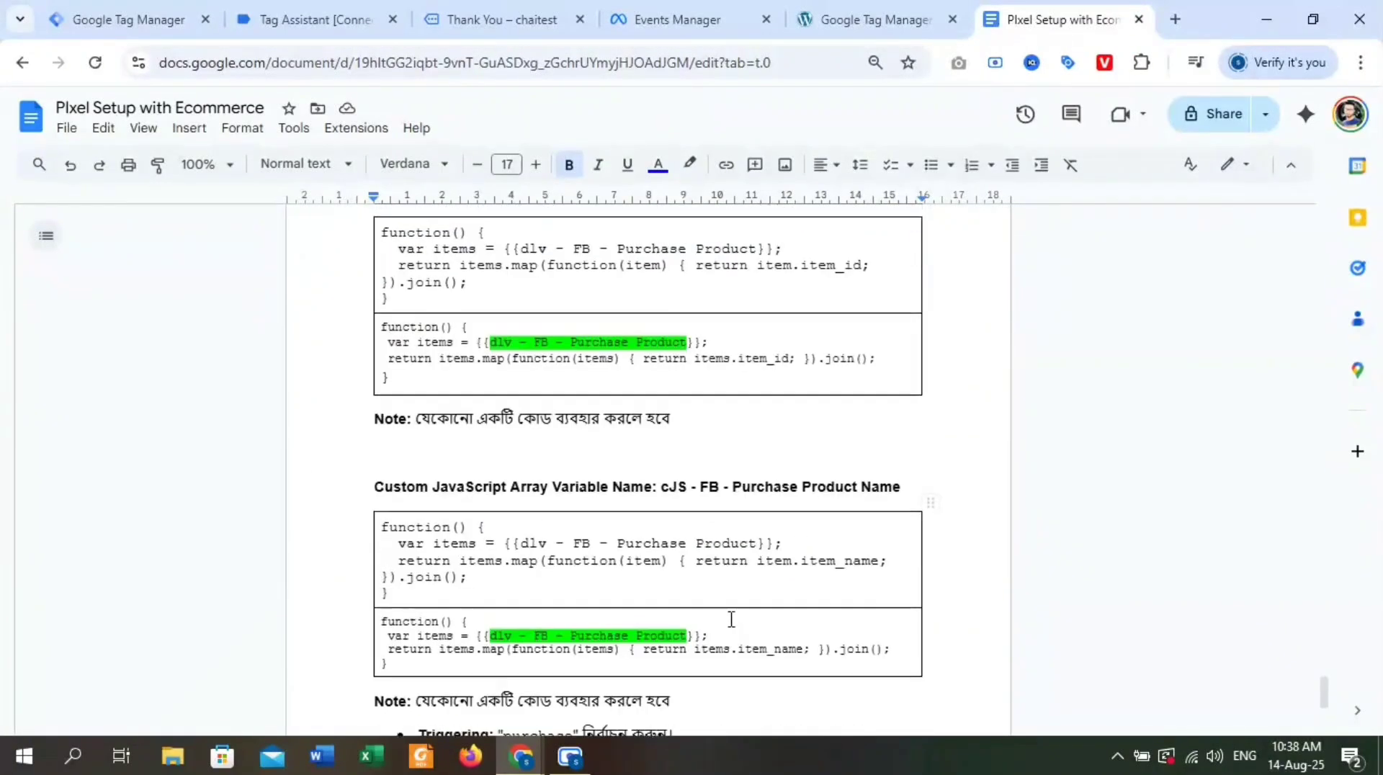
scroll(594, 513, up, 5)
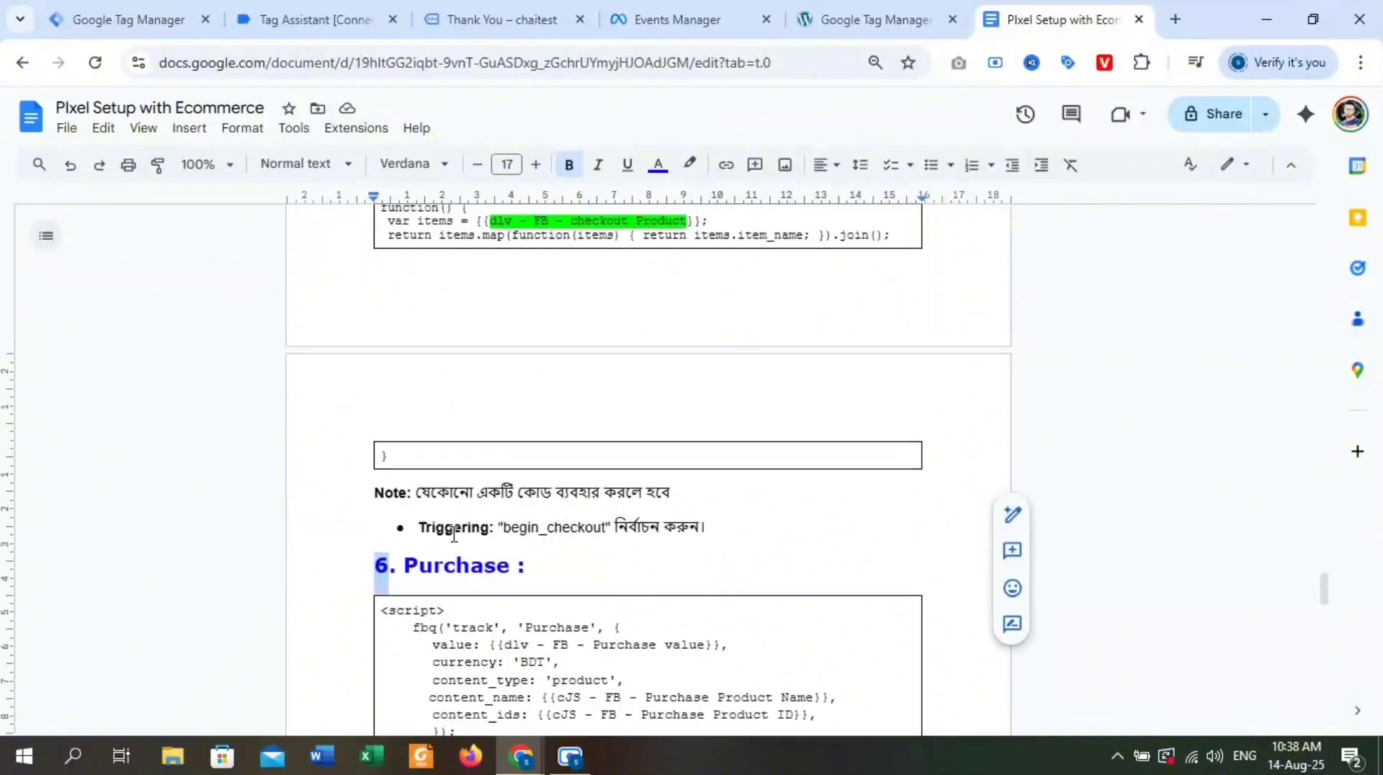
scroll(704, 558, down, 8)
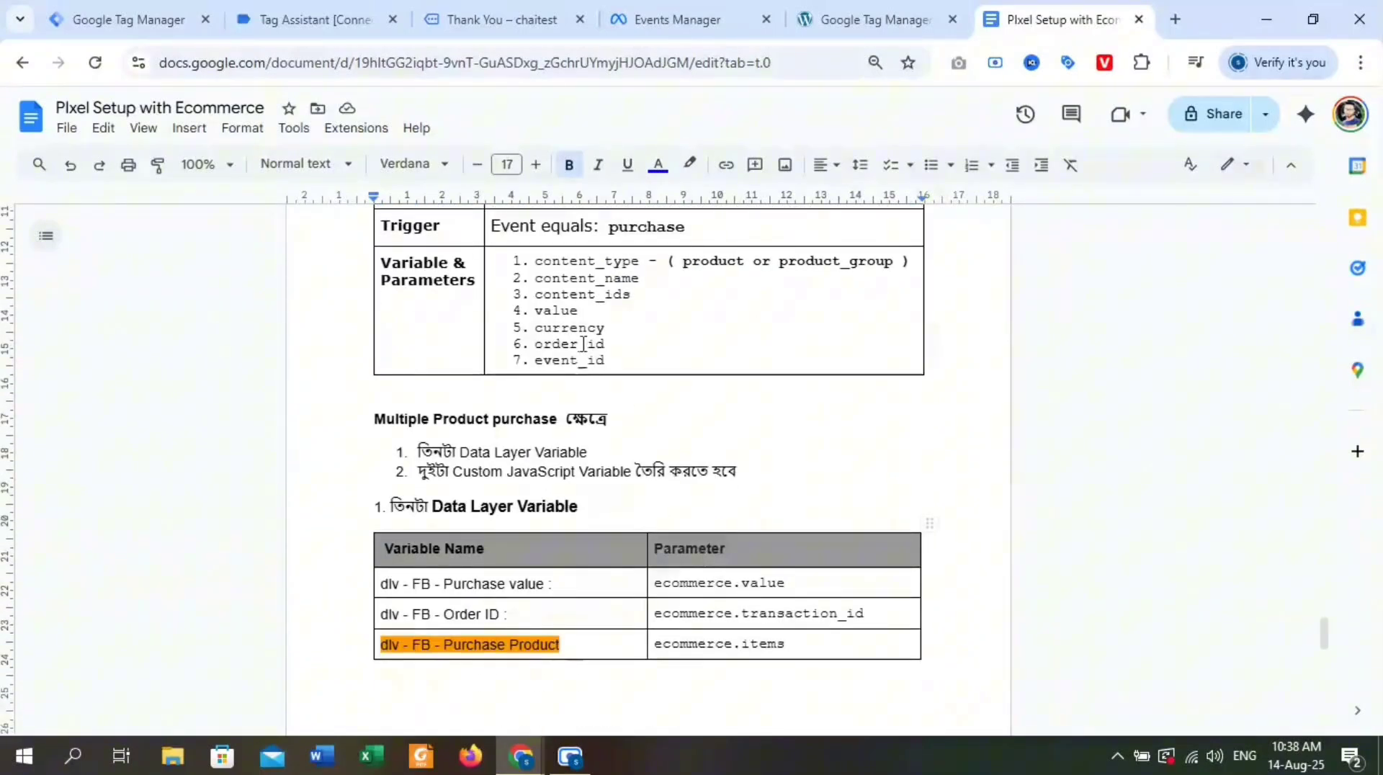
click(114, 20)
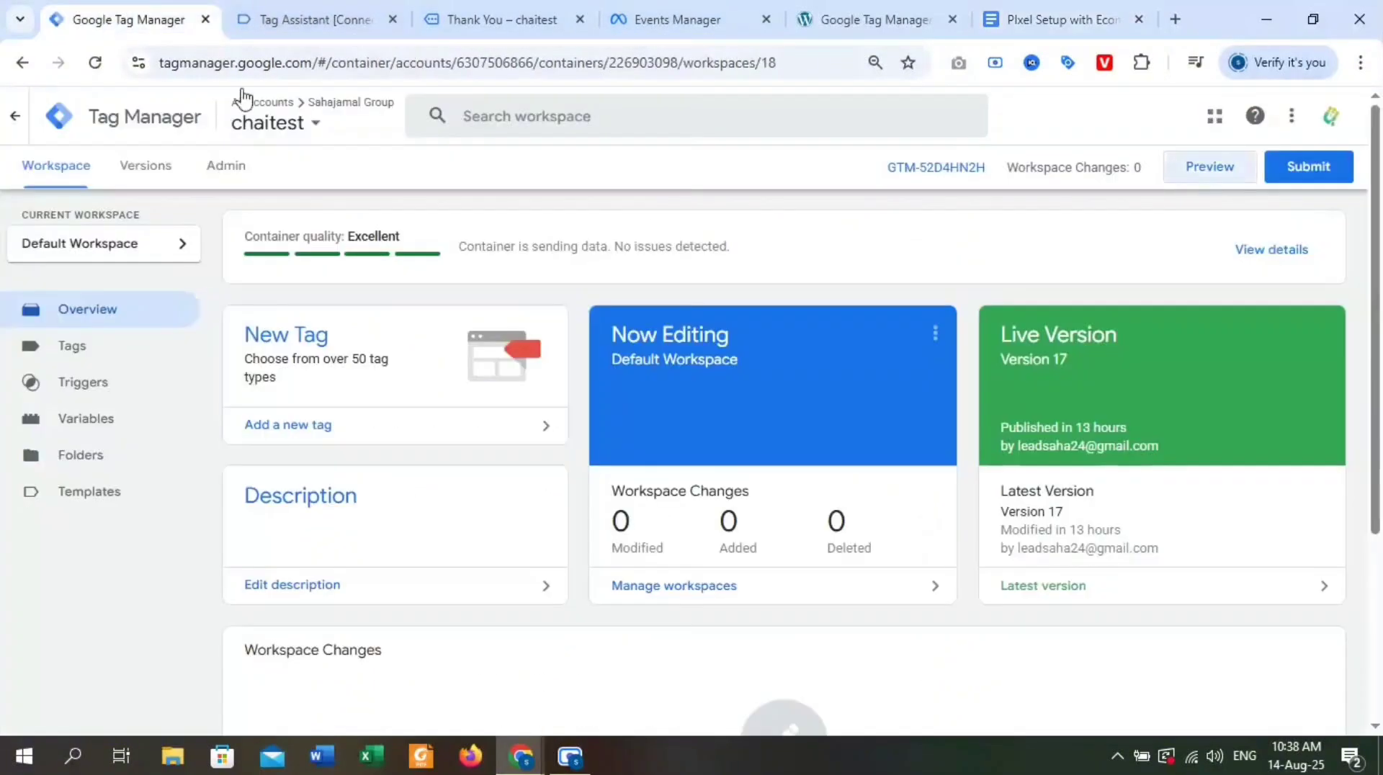